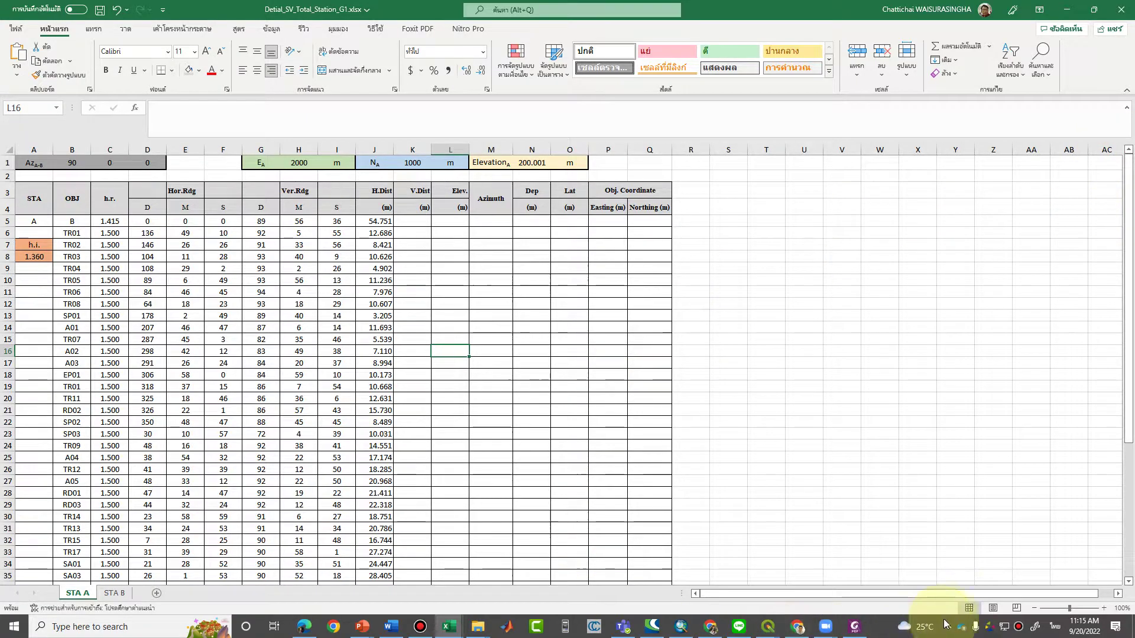
pyautogui.click(1103, 608)
pyautogui.click(1104, 608)
pyautogui.click(1104, 609)
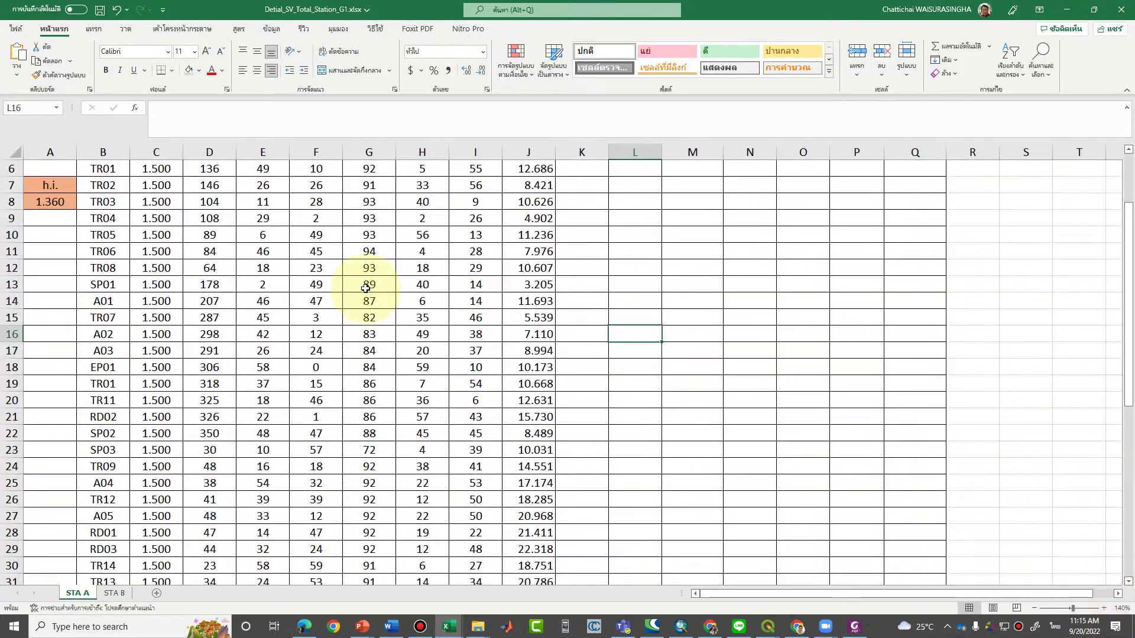
pyautogui.click(1104, 609)
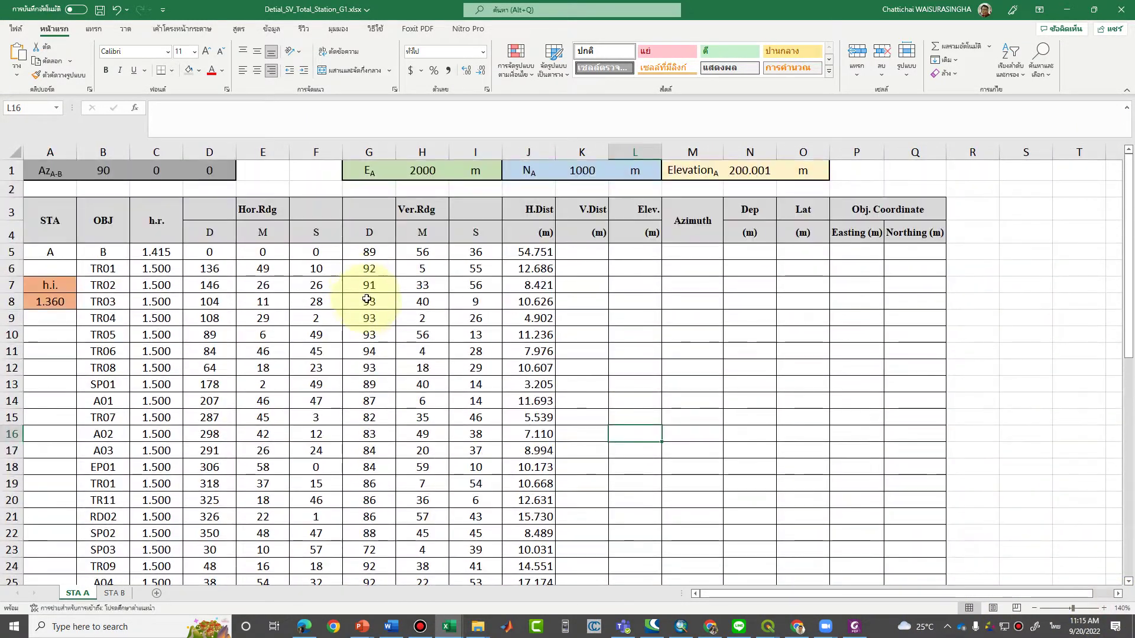
pyautogui.click(259, 170)
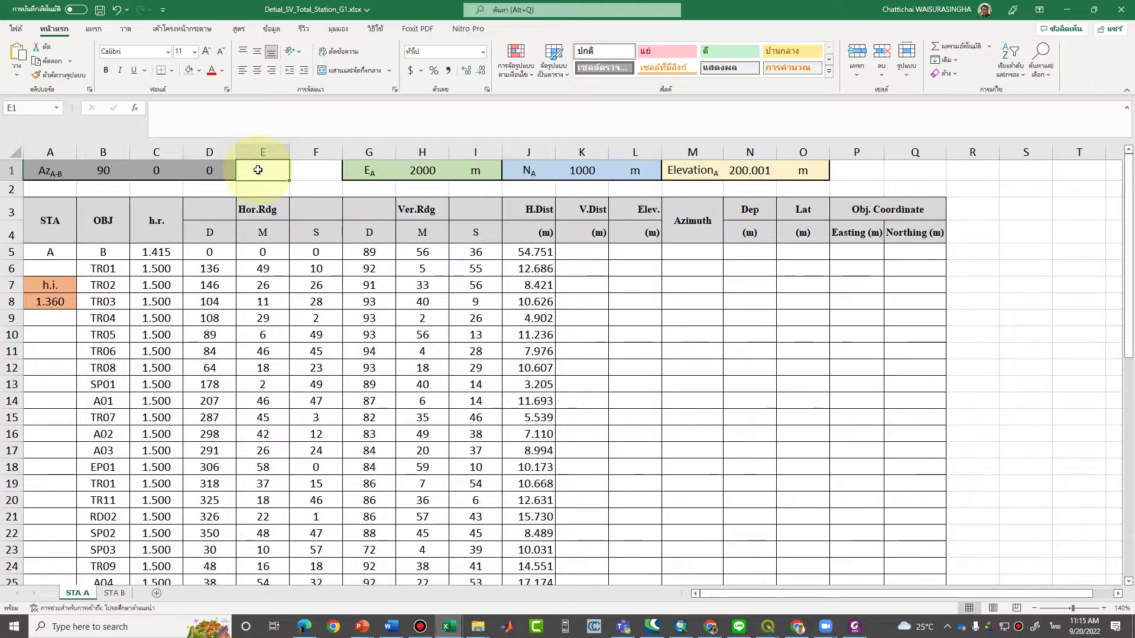
pyautogui.write('ช')
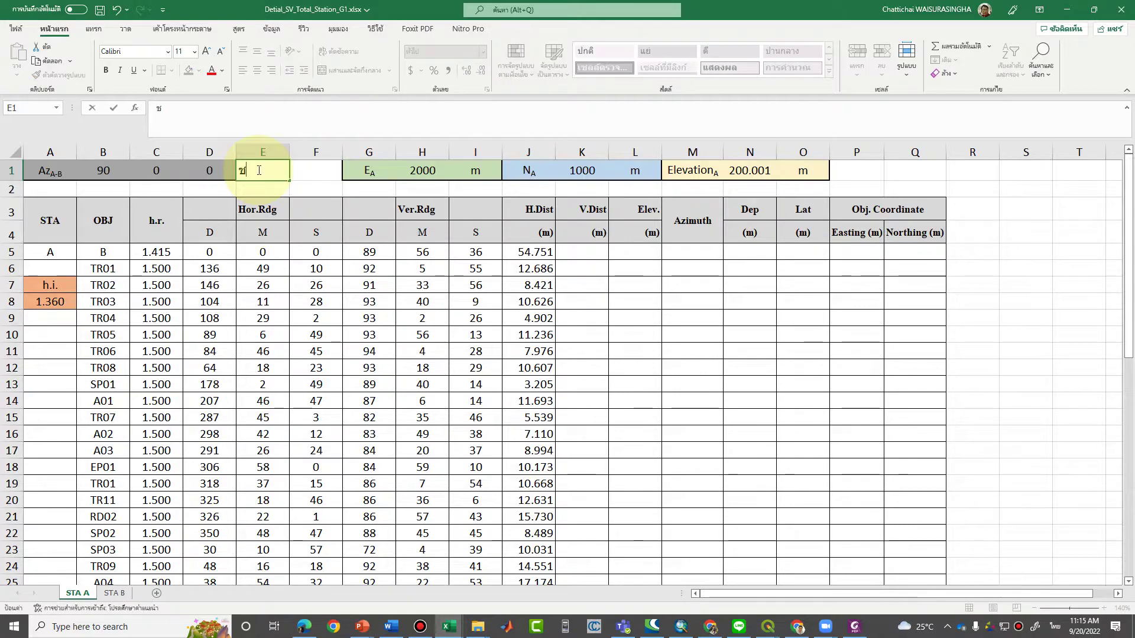
pyautogui.hotkey('ctrl', 'Home')
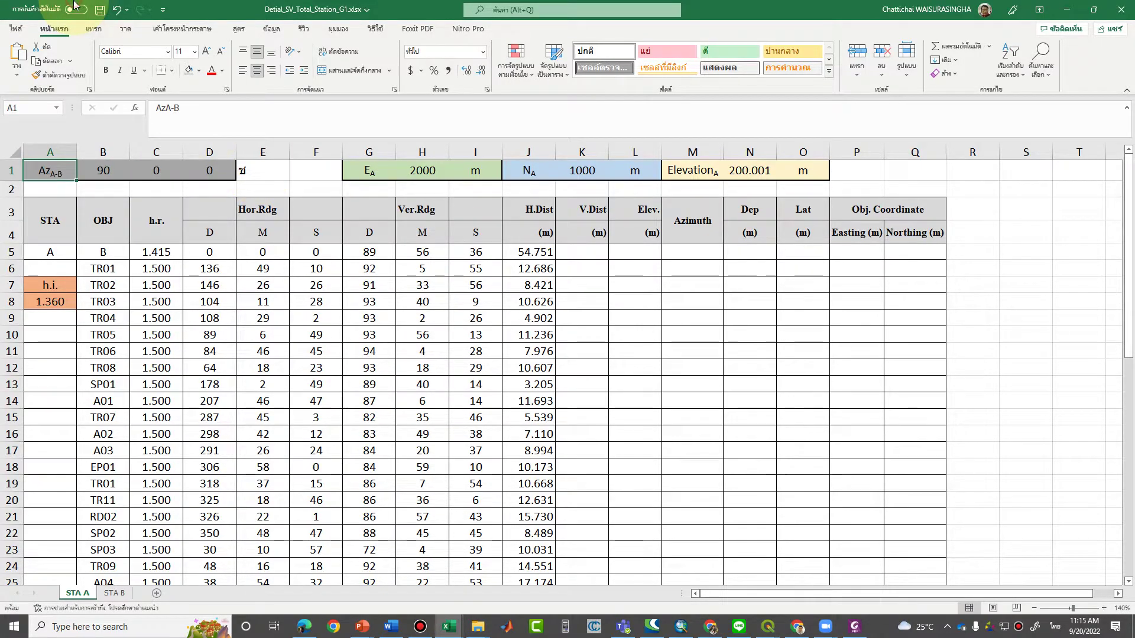
# Enter the formula =90+C1/60+D1/3600 in cell E1 to convert the A-B azimuth to decimal degrees.
pyautogui.click(269, 172)
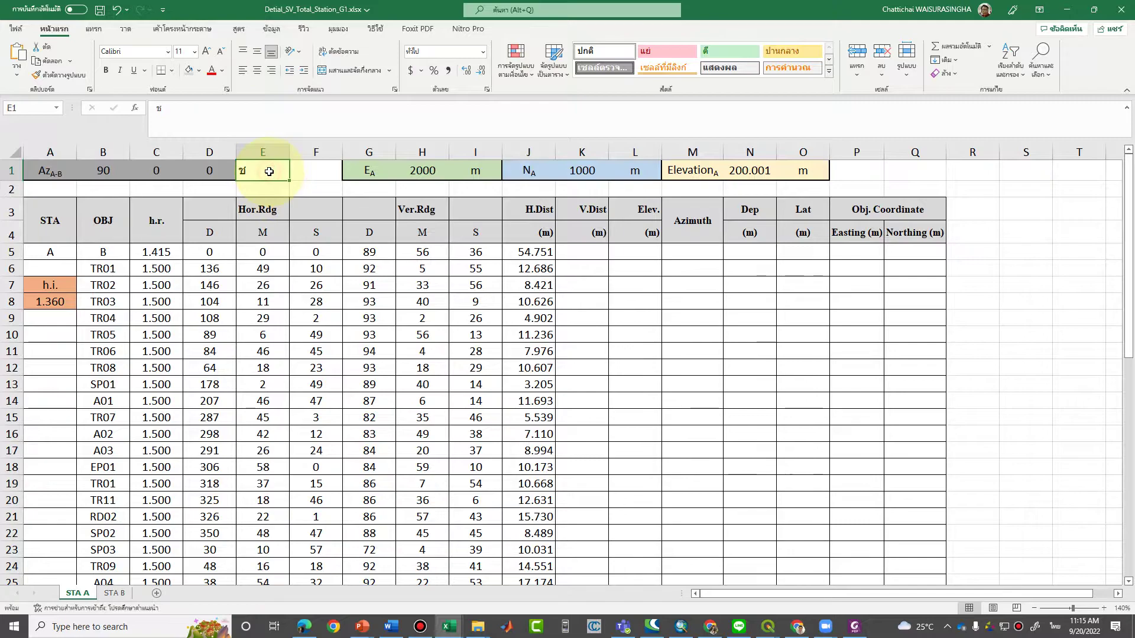
pyautogui.hotkey('alt', 'shift')
pyautogui.write('=90')
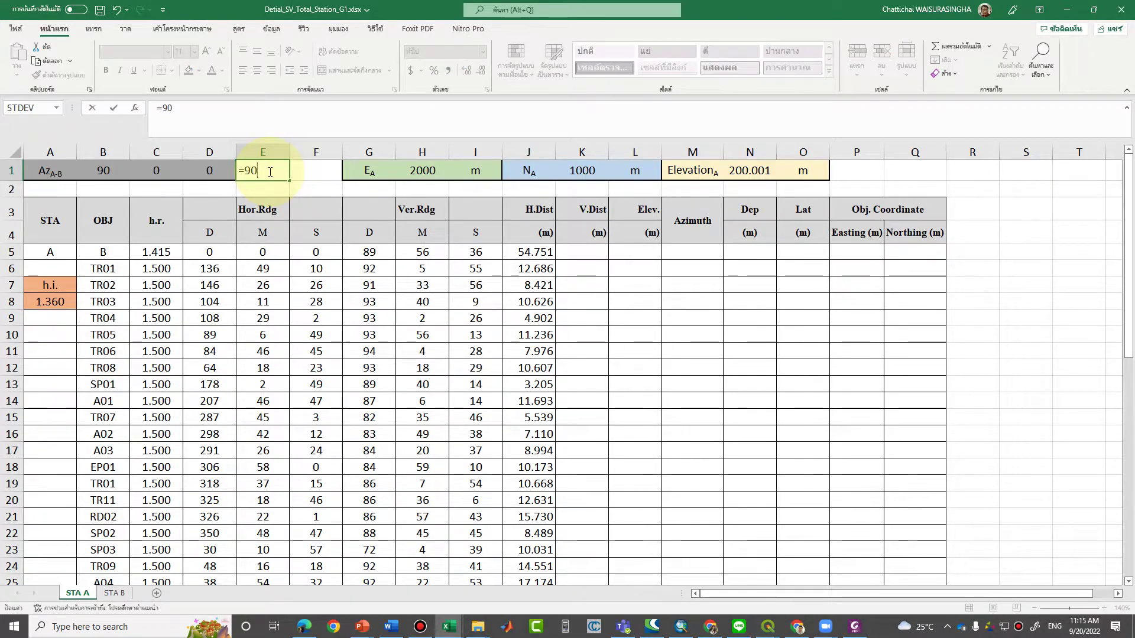
pyautogui.write('+')
pyautogui.click(174, 171)
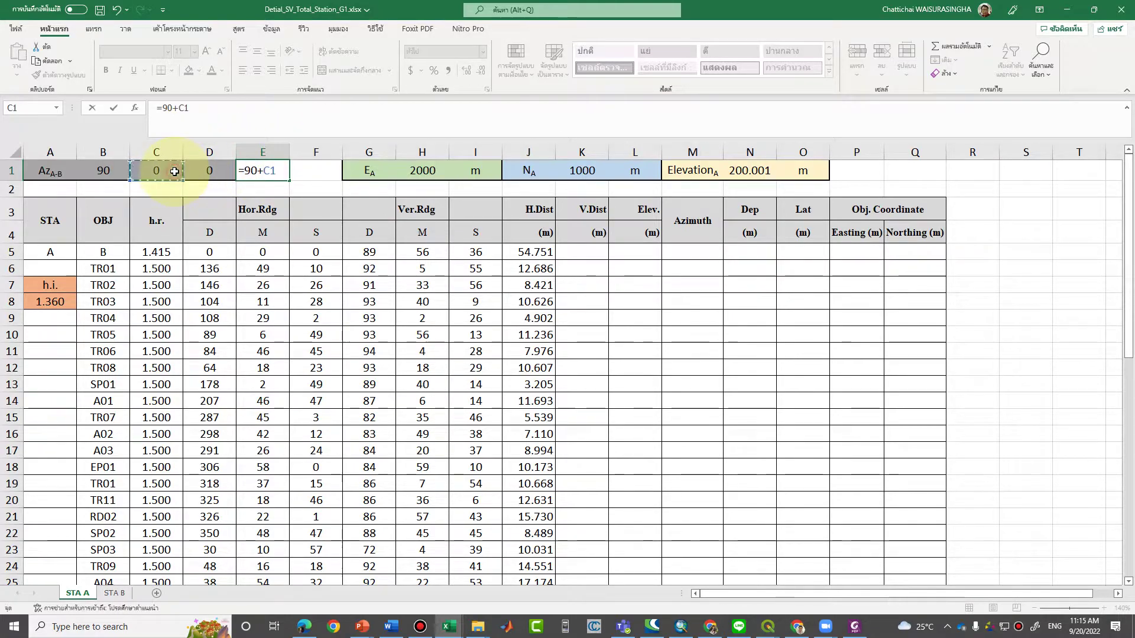
pyautogui.write('/60+')
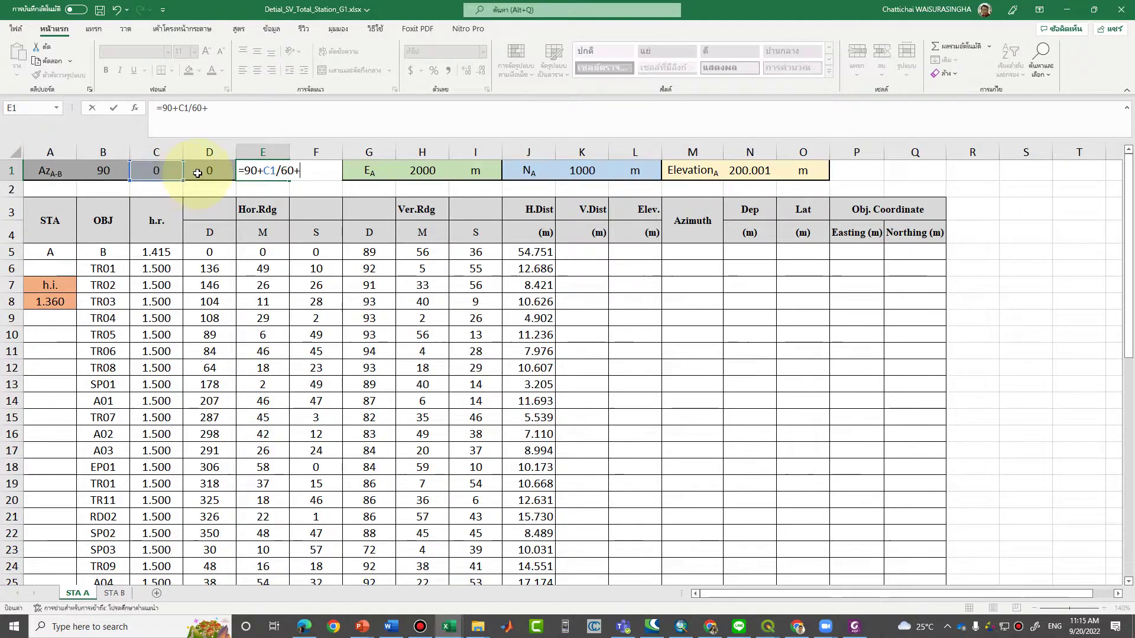
pyautogui.click(198, 172)
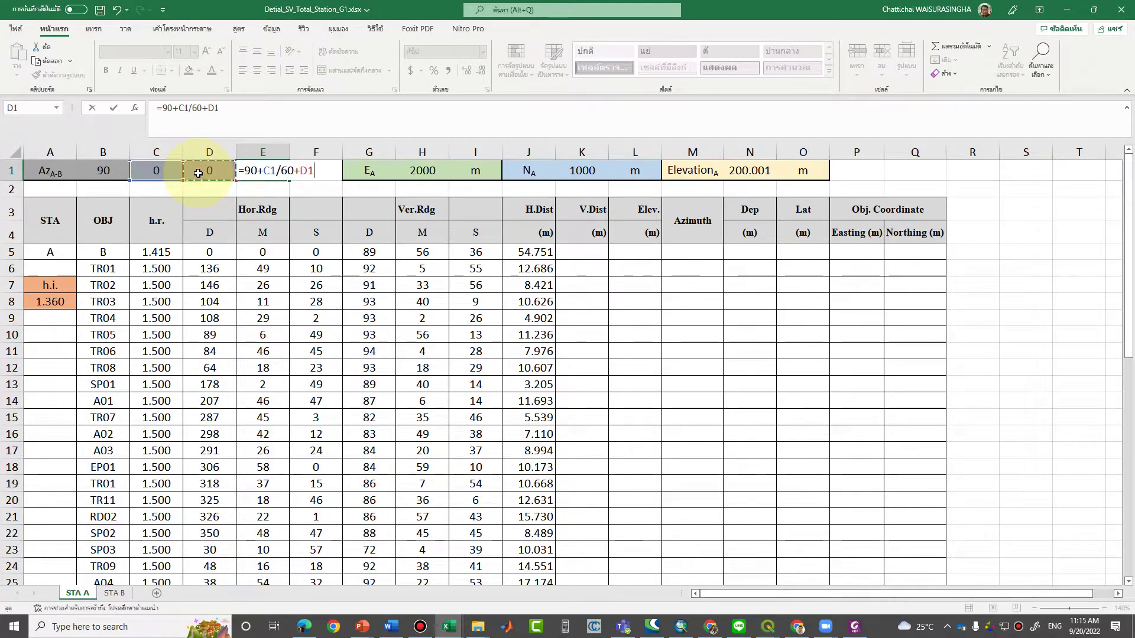
pyautogui.write('/360')
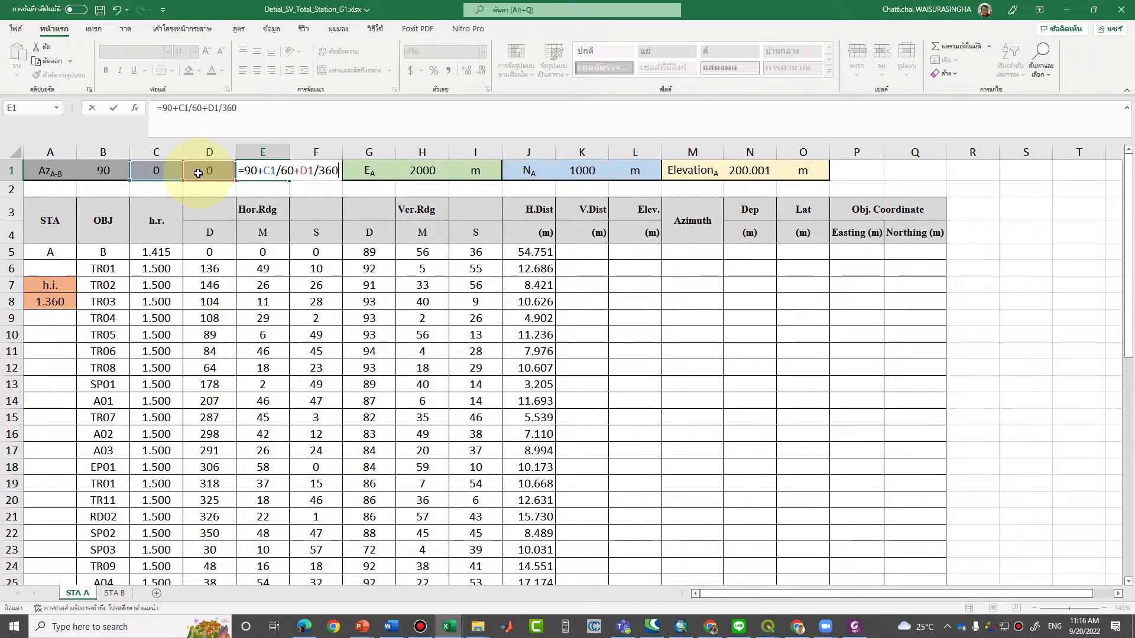
pyautogui.write('0')
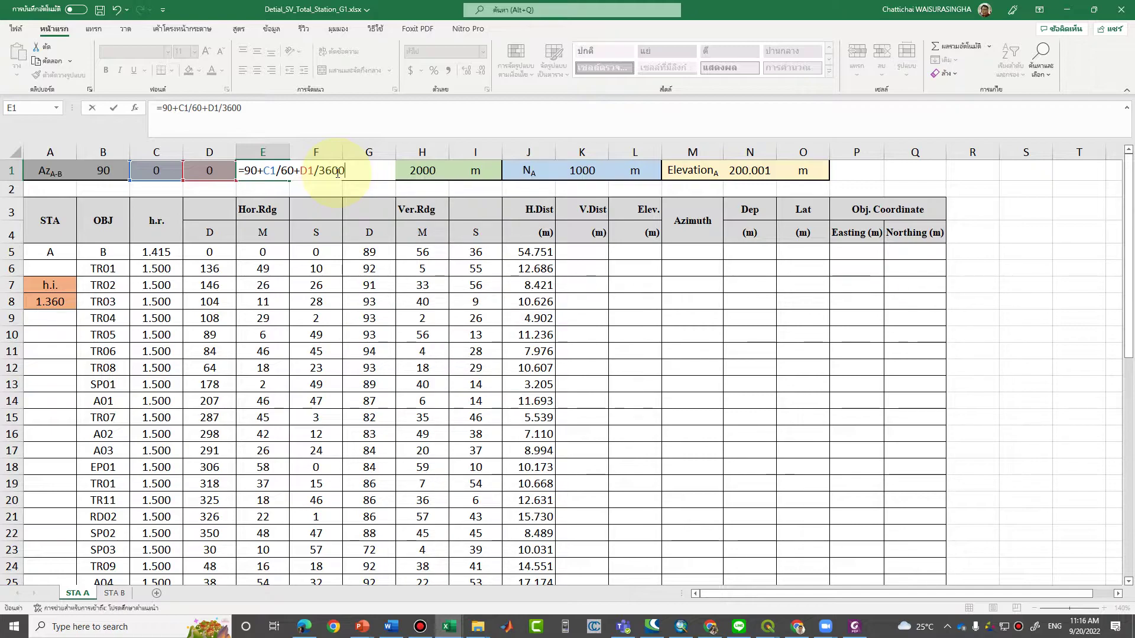
pyautogui.press('Return')
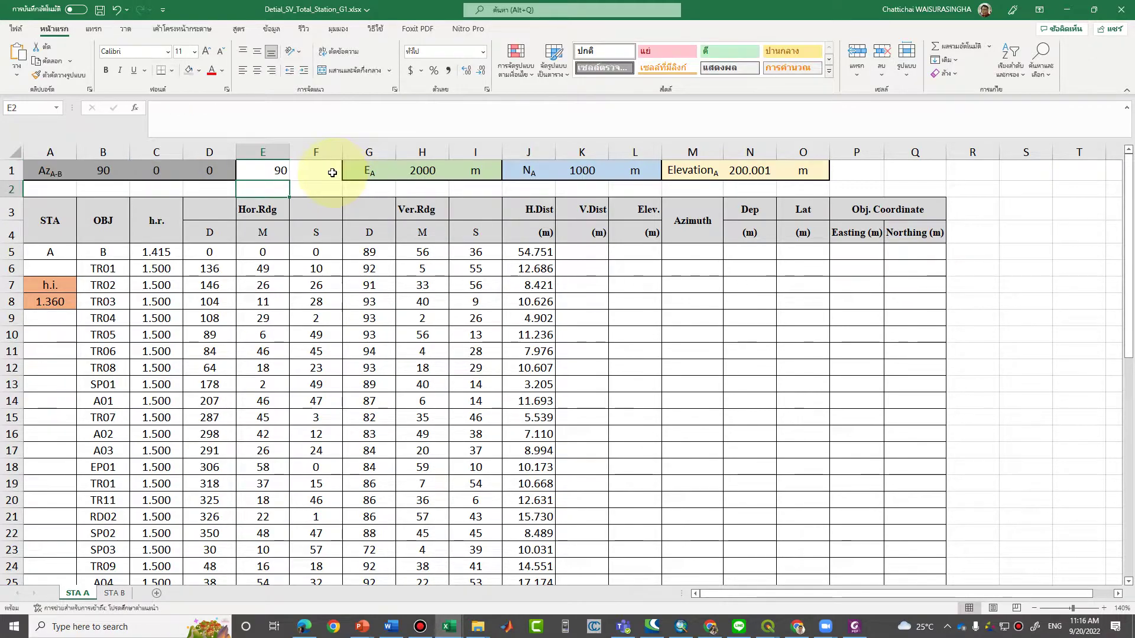
# Format the decimal azimuth in E1 as a number with six decimal places.
pyautogui.click(257, 171)
pyautogui.rightClick(257, 172)
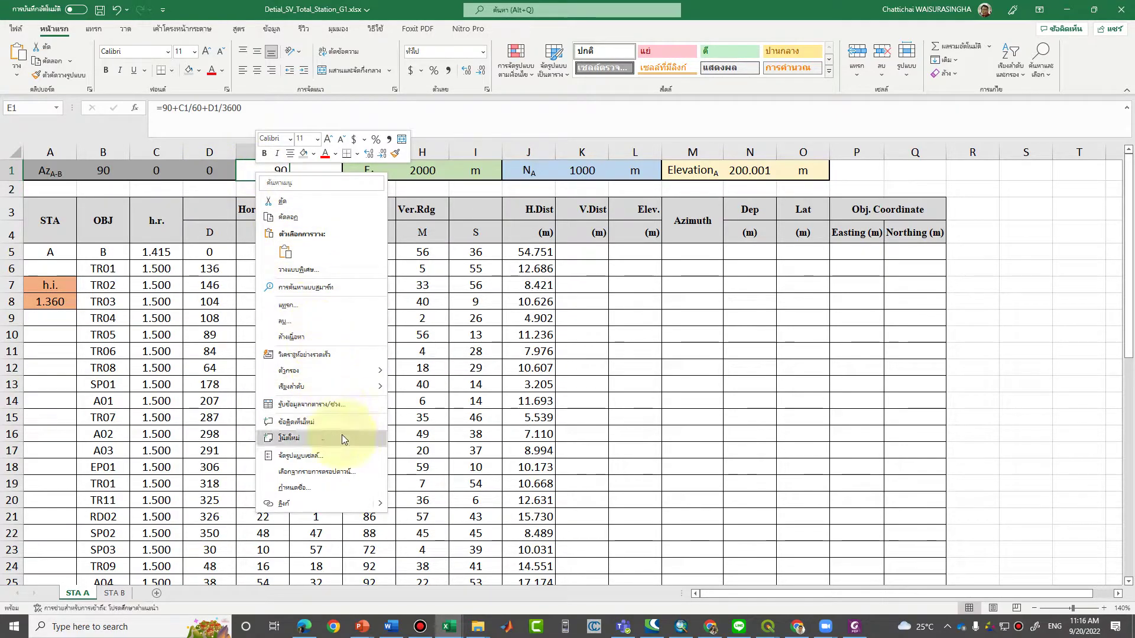
pyautogui.click(340, 456)
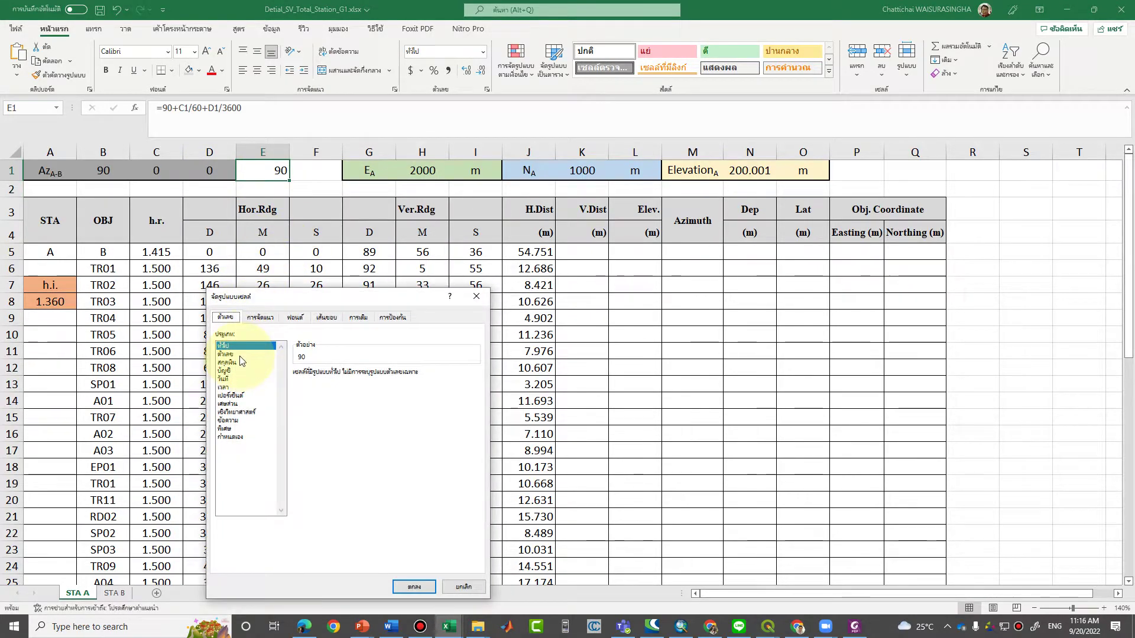
pyautogui.click(225, 353)
pyautogui.click(367, 371)
pyautogui.click(367, 372)
pyautogui.click(367, 372)
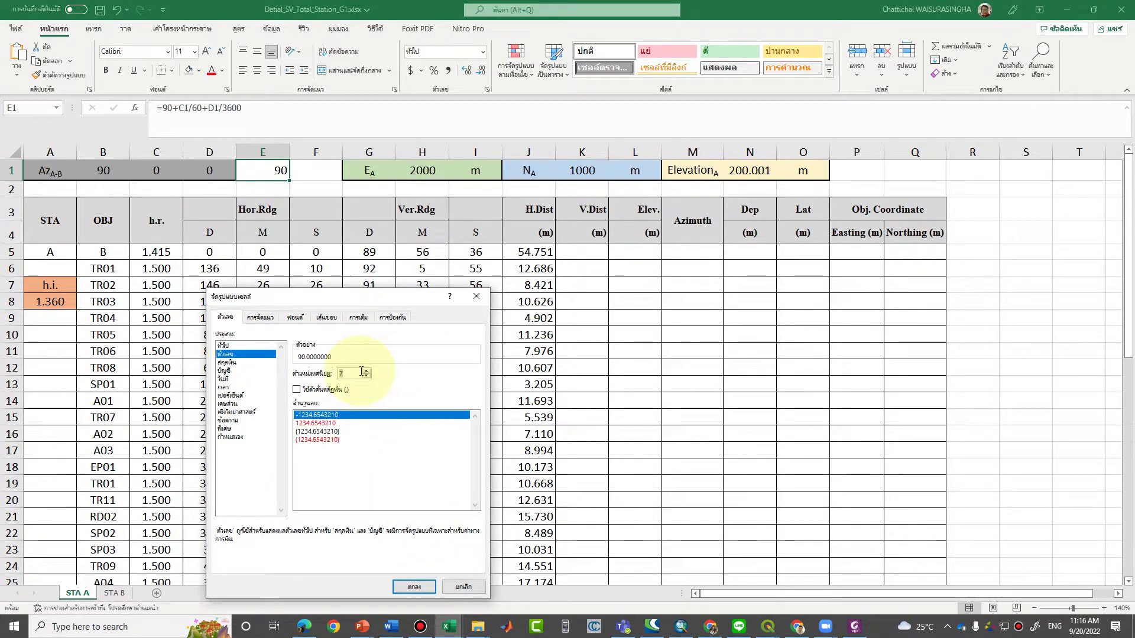
pyautogui.click(414, 586)
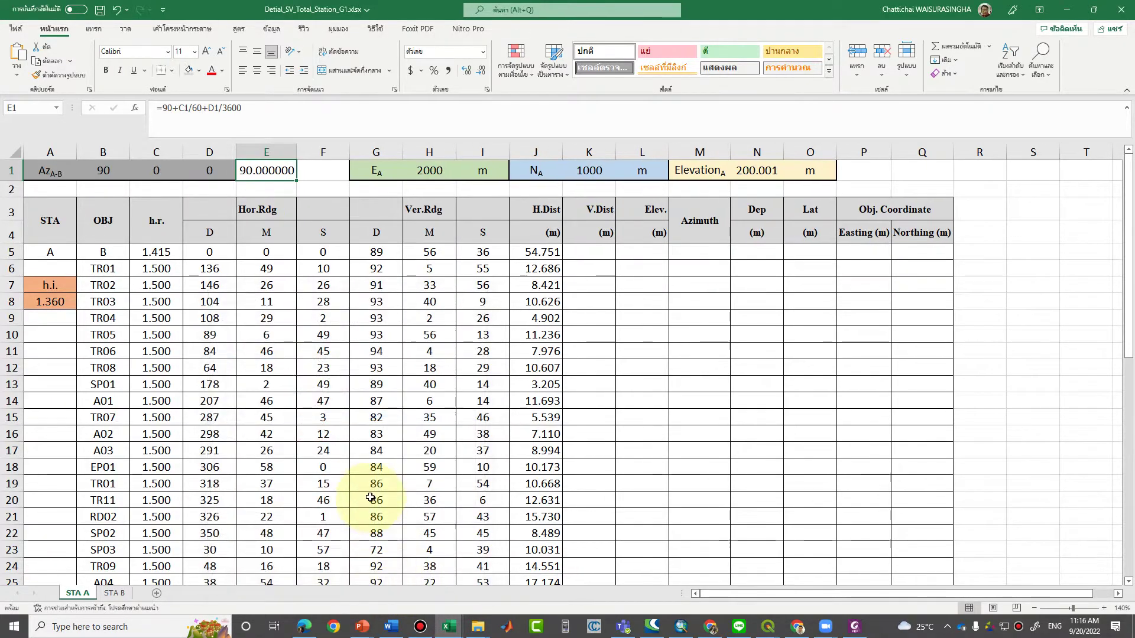
pyautogui.click(370, 499)
# Merge and centre the Hor.Rdg header across D3:F3 and the Ver.Rdg header across G3:I3.
pyautogui.moveTo(227, 209); pyautogui.dragTo(317, 211)
pyautogui.rightClick(317, 211)
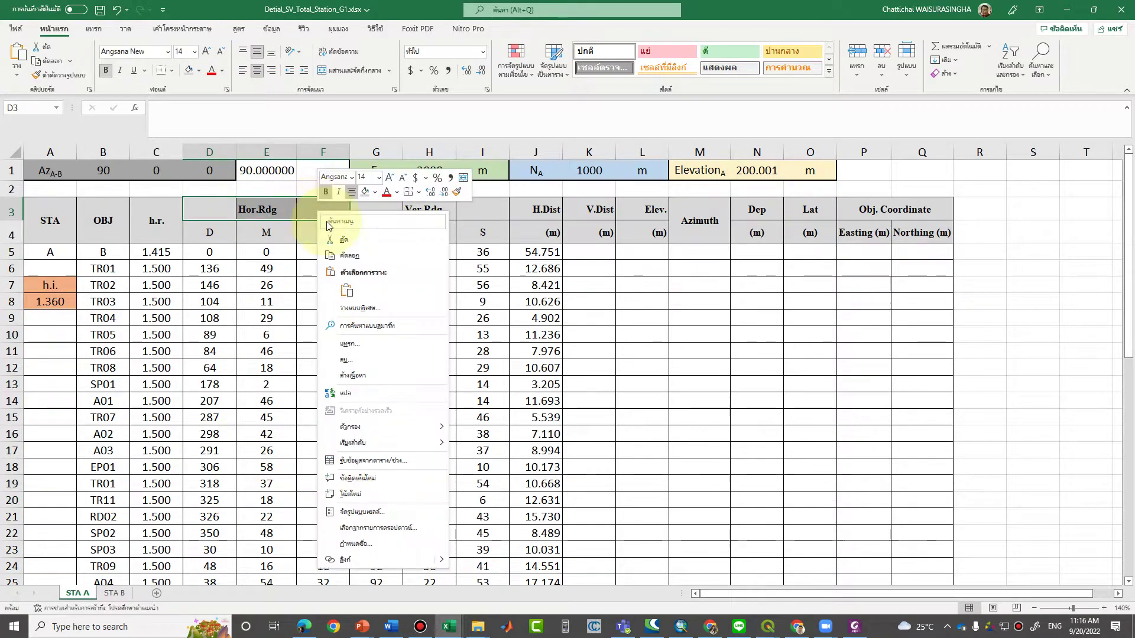
pyautogui.click(353, 70)
pyautogui.moveTo(371, 203); pyautogui.dragTo(482, 210)
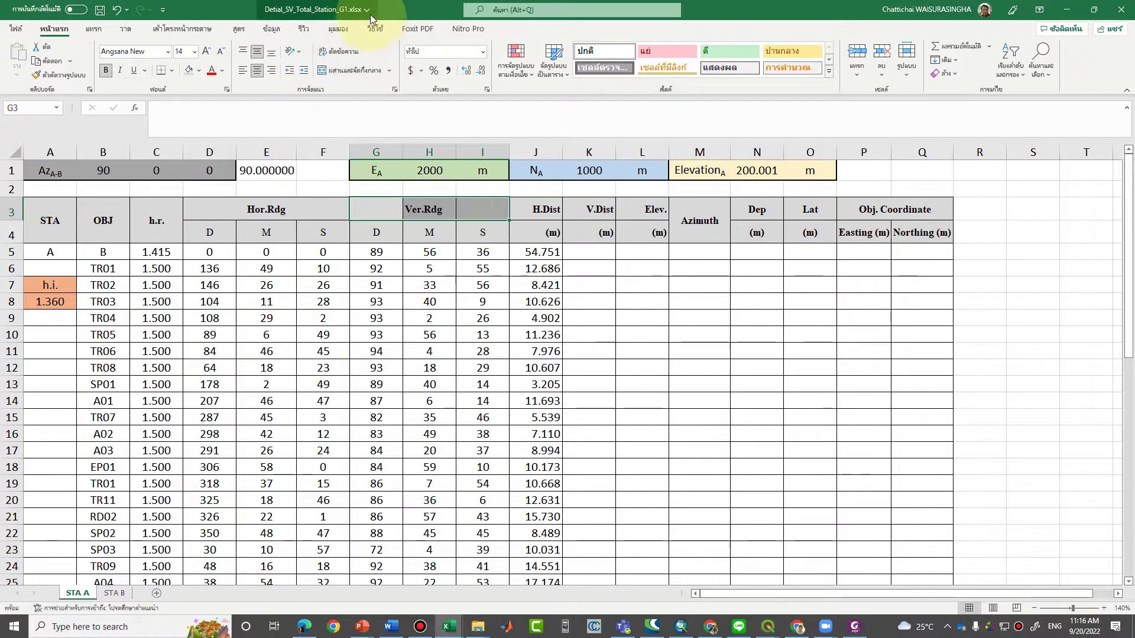
pyautogui.click(353, 71)
pyautogui.click(375, 489)
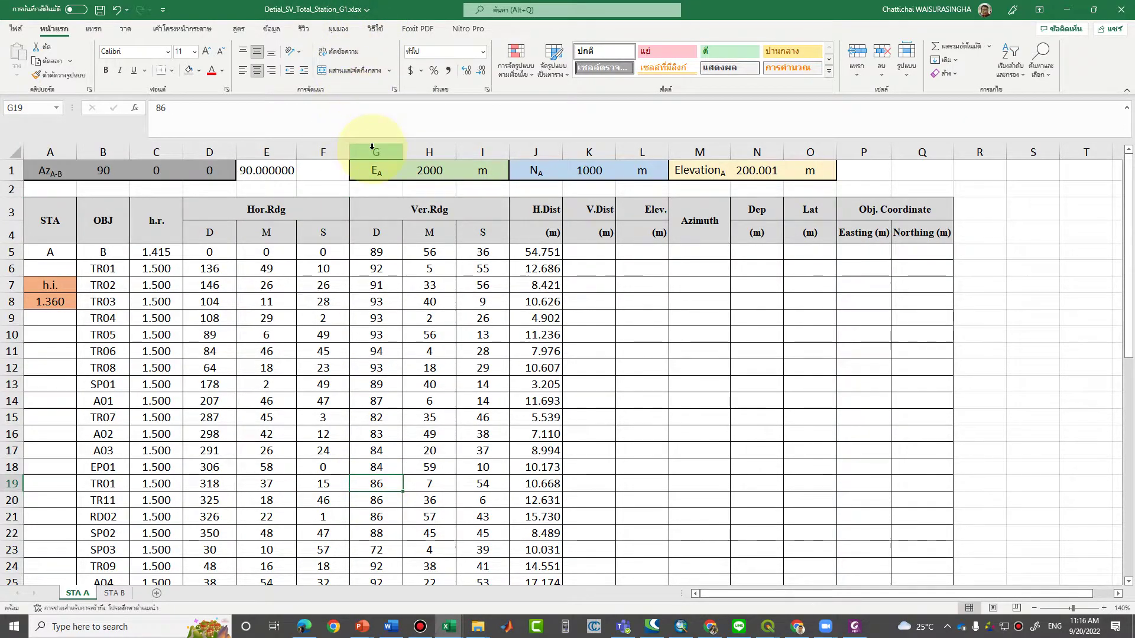
# Insert two blank columns before the Ver.Rdg columns, at columns G and H.
pyautogui.moveTo(372, 153); pyautogui.dragTo(424, 154)
pyautogui.rightClick(424, 153)
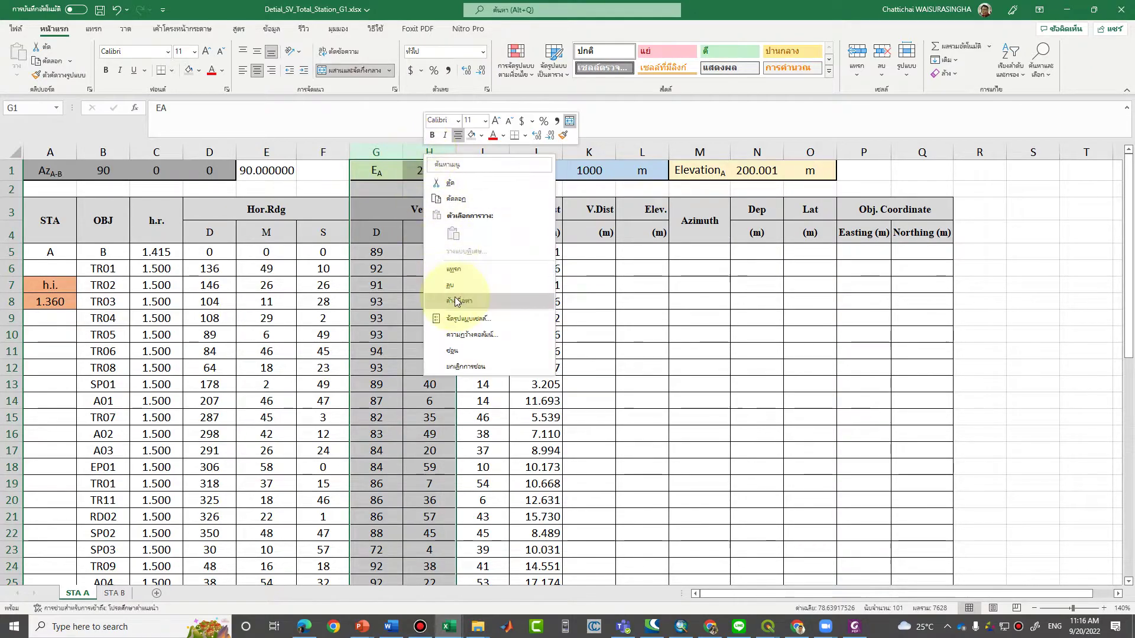
pyautogui.click(464, 271)
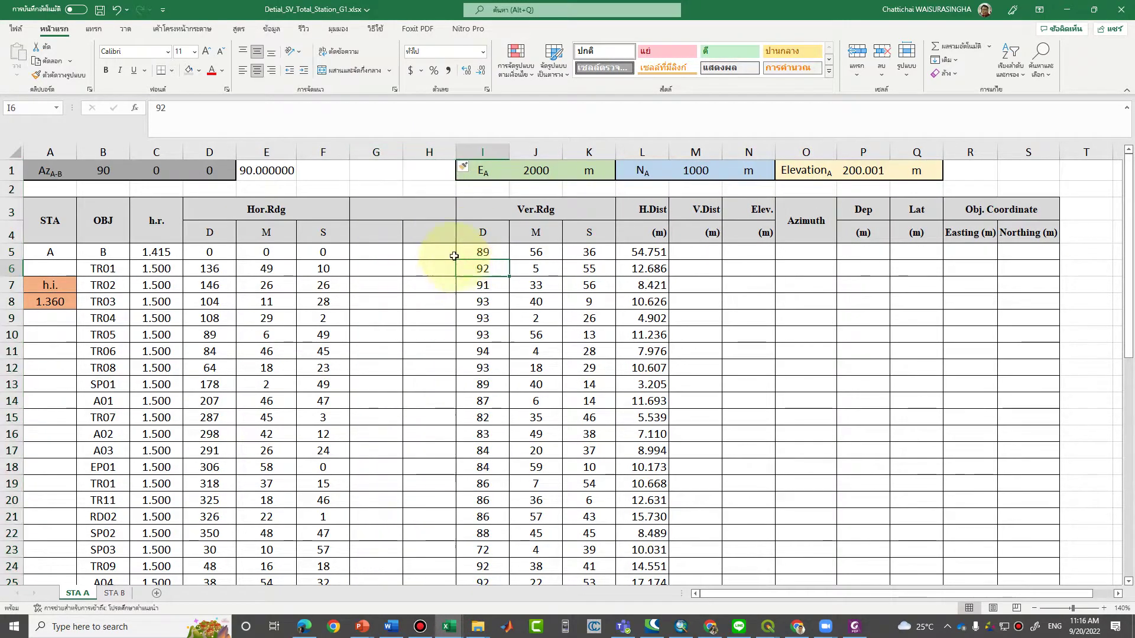
# Apply all borders to the empty header cell G3.
pyautogui.click(421, 210)
pyautogui.click(378, 211)
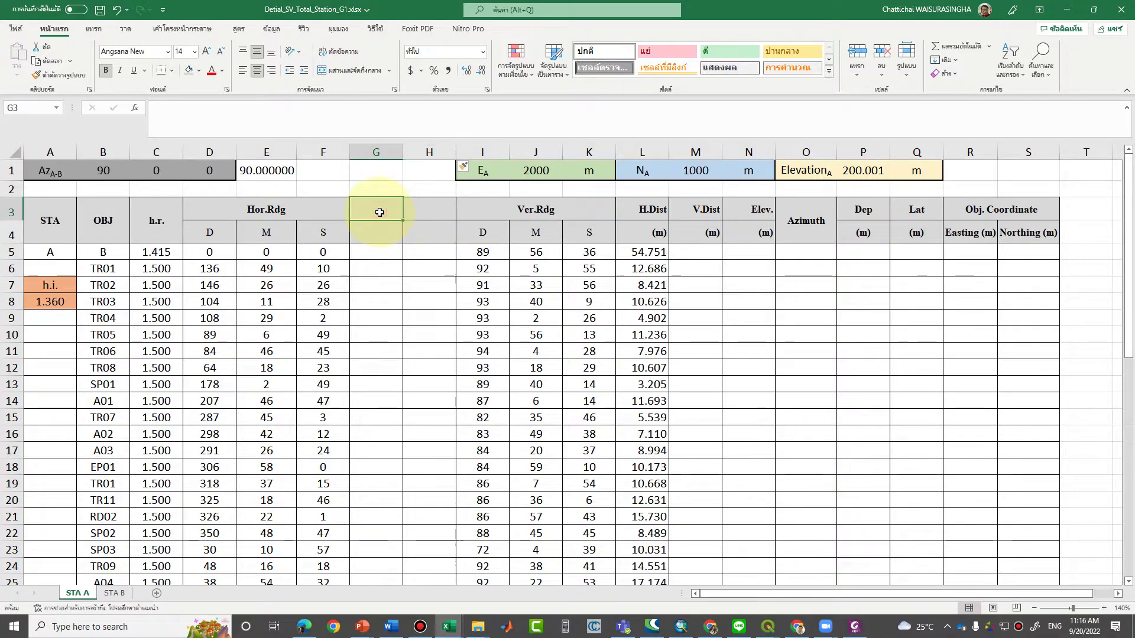
pyautogui.click(172, 70)
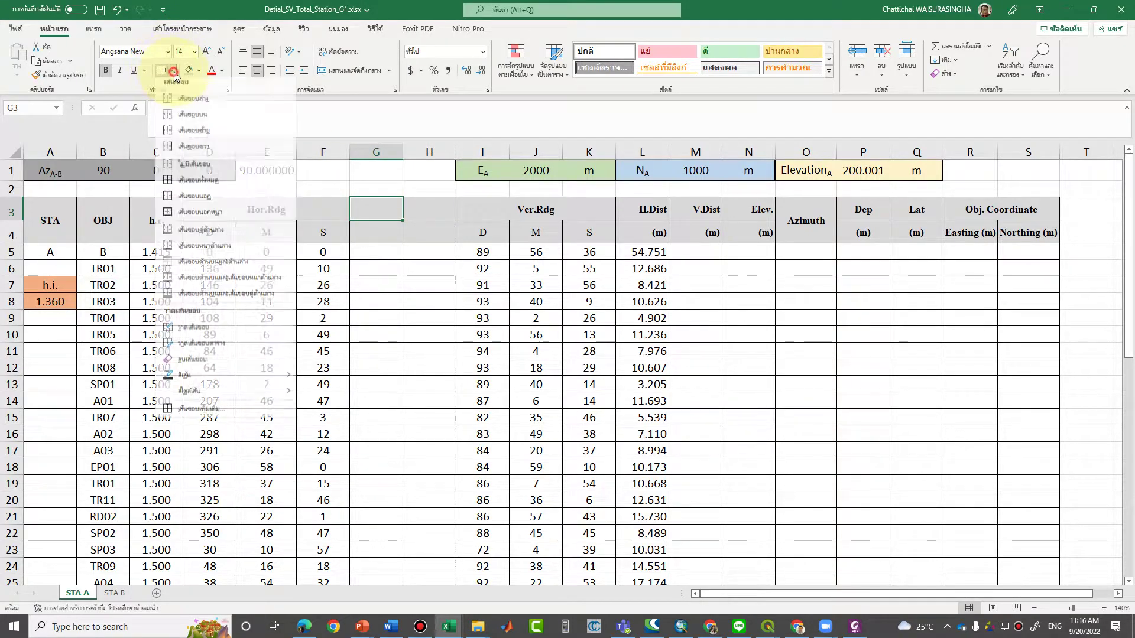
pyautogui.click(190, 180)
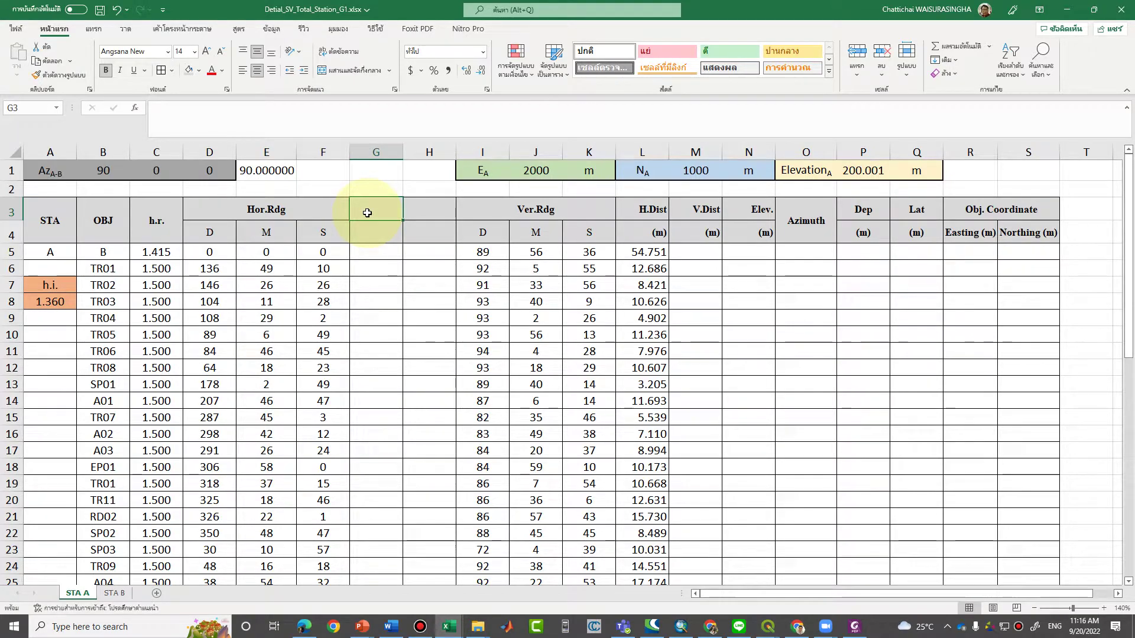
# Label the new column G with the header Hor.Rdg in G3 and the subheader Dec in G4.
pyautogui.write('or')
pyautogui.write('.Ra')
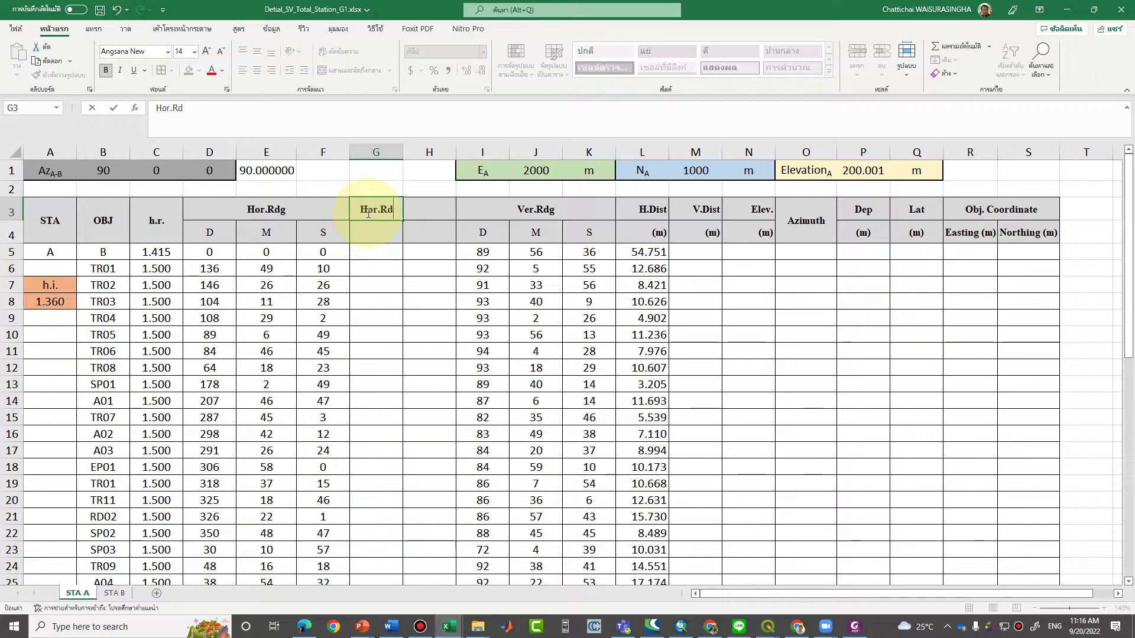
pyautogui.write('g')
pyautogui.press('Return')
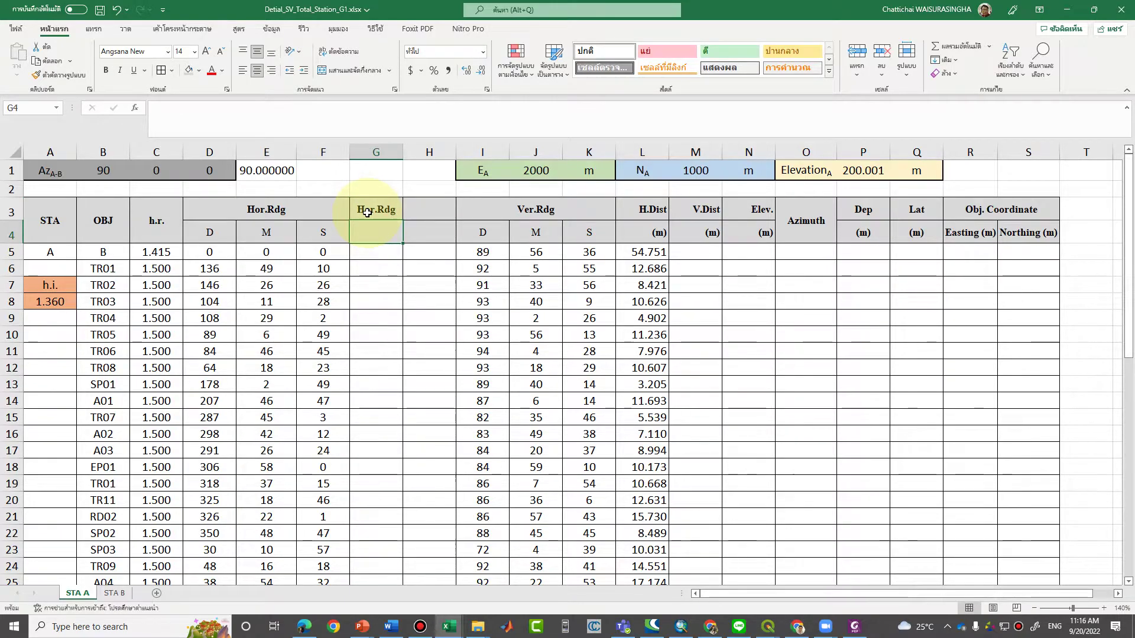
pyautogui.write('Dec')
pyautogui.press('Return')
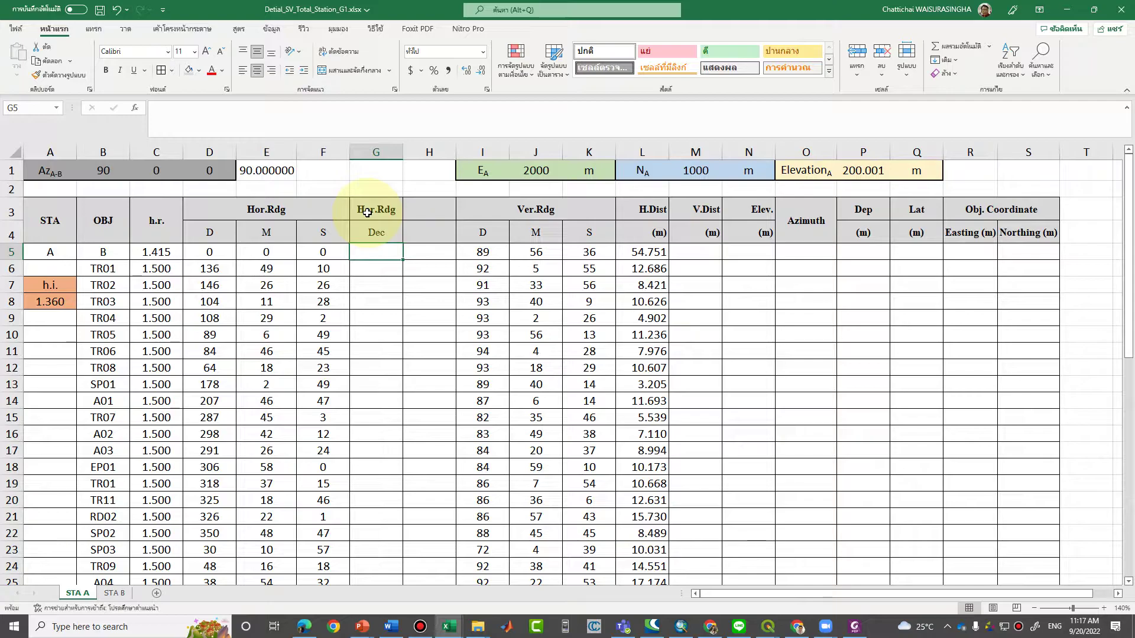
# Delete the surplus blank column H between the decimal horizontal reading and the Ver.Rdg columns.
pyautogui.click(431, 148)
pyautogui.rightClick(431, 147)
pyautogui.click(487, 293)
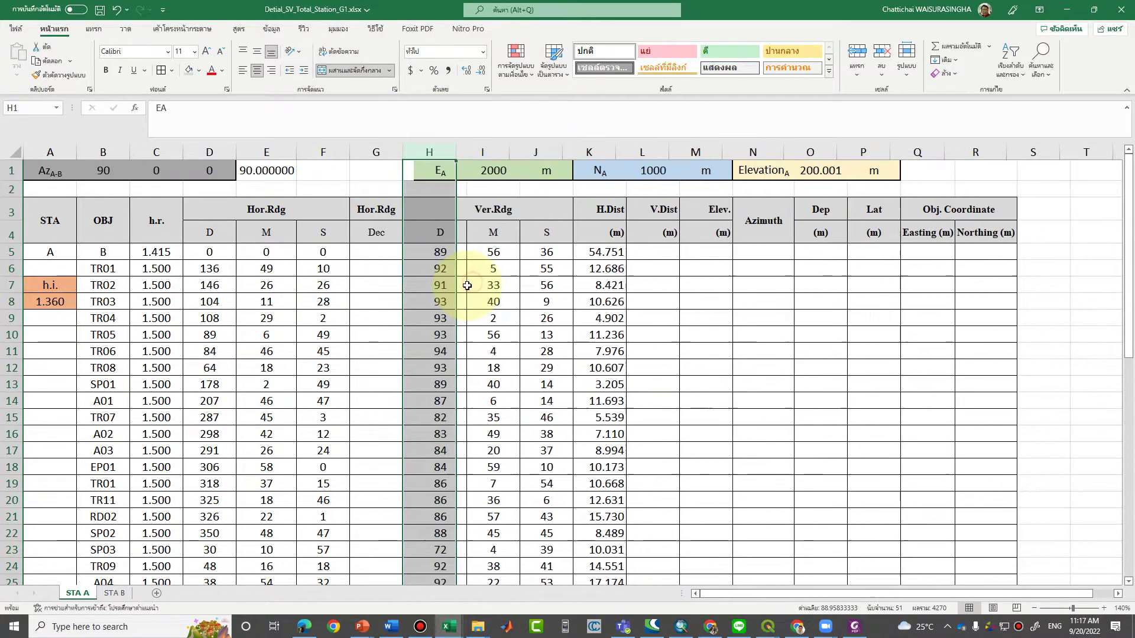
pyautogui.click(375, 269)
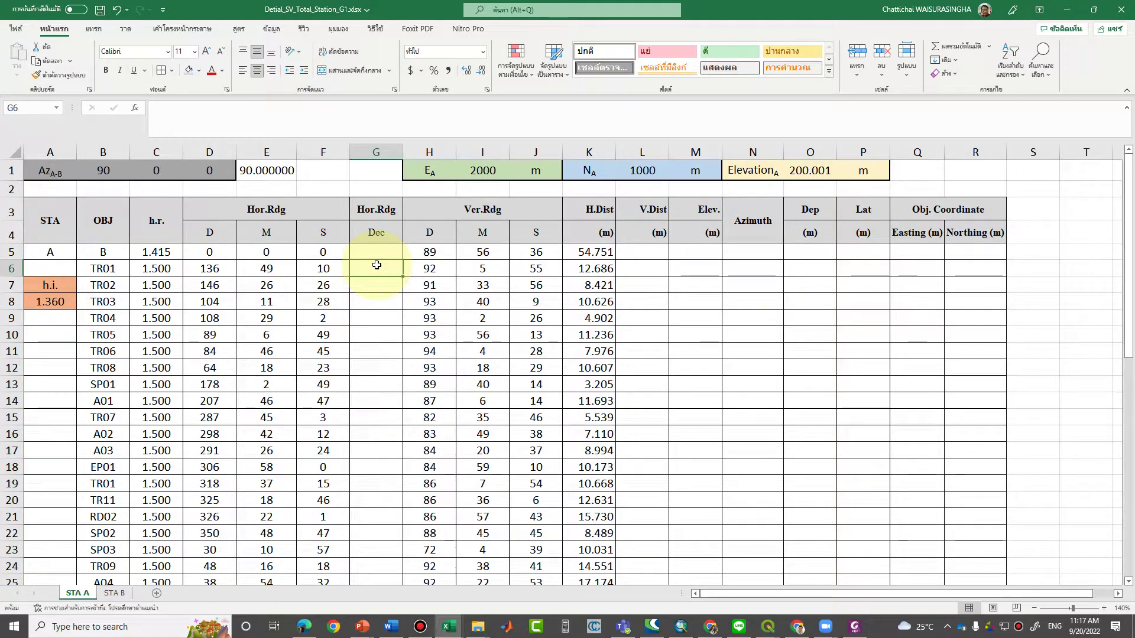
# Unmerge the Azimuth header cell in column N and enter the subheader Dec in N4.
pyautogui.click(293, 171)
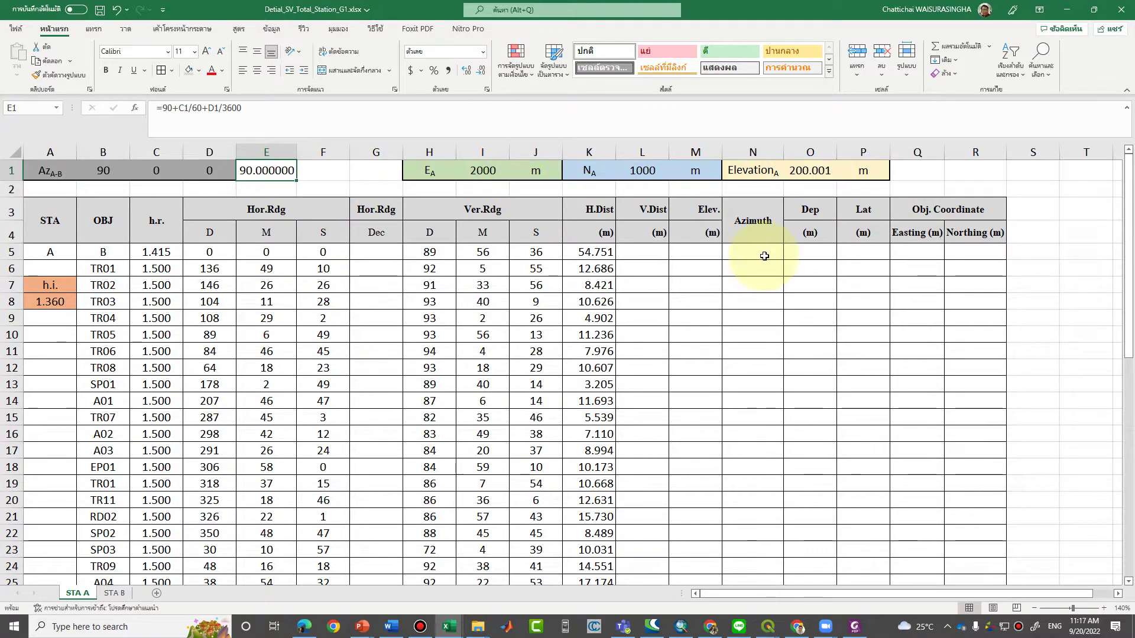
pyautogui.click(780, 227)
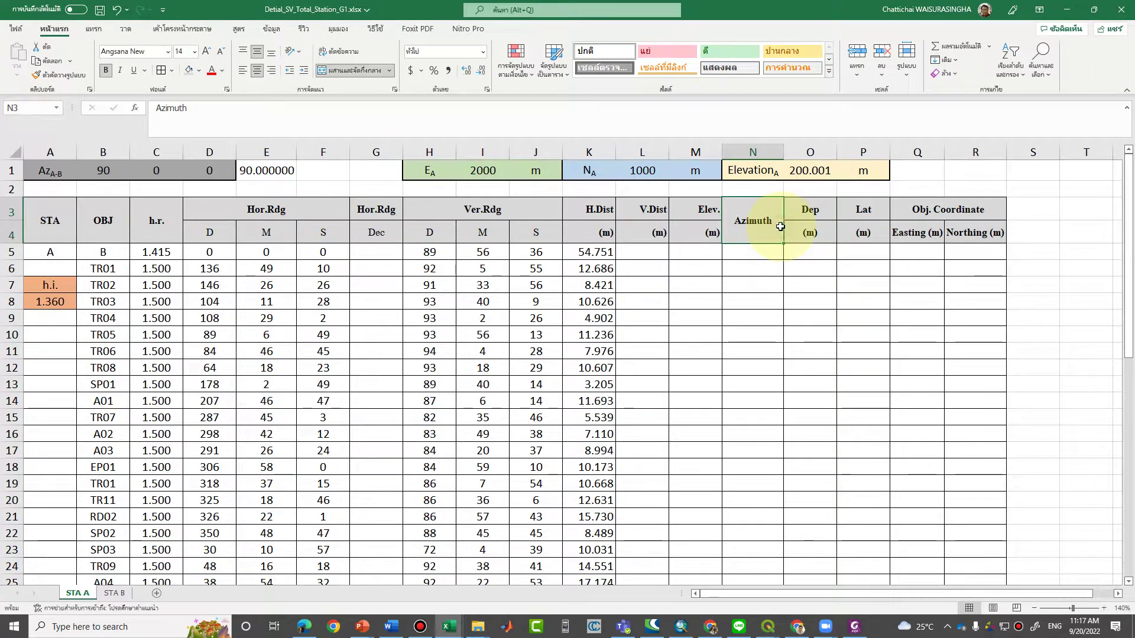
pyautogui.click(355, 70)
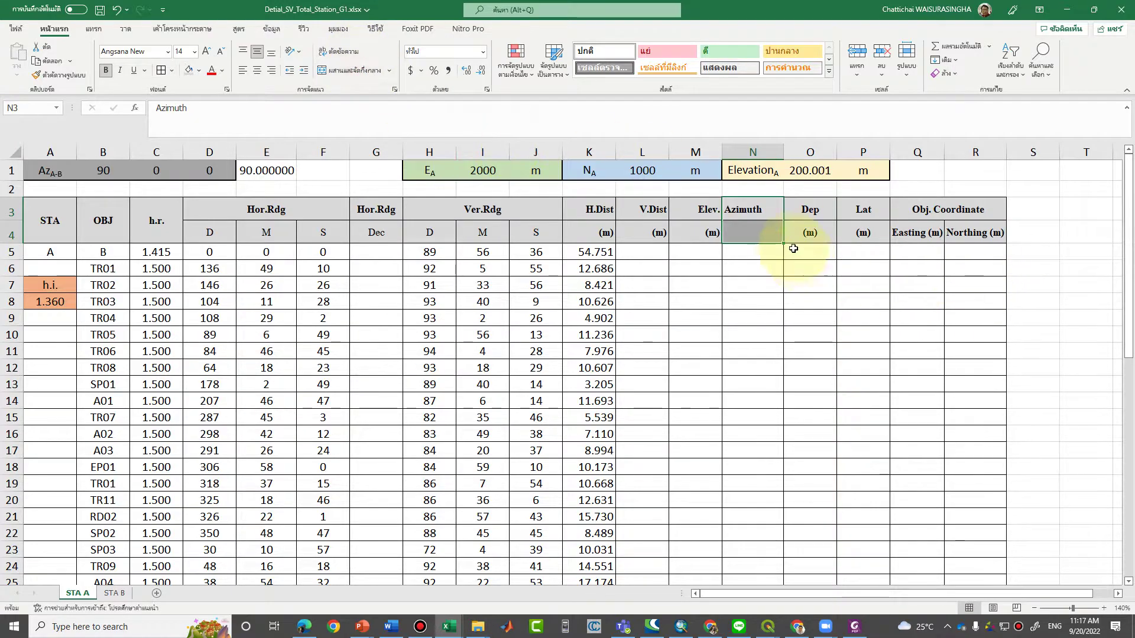
pyautogui.click(767, 240)
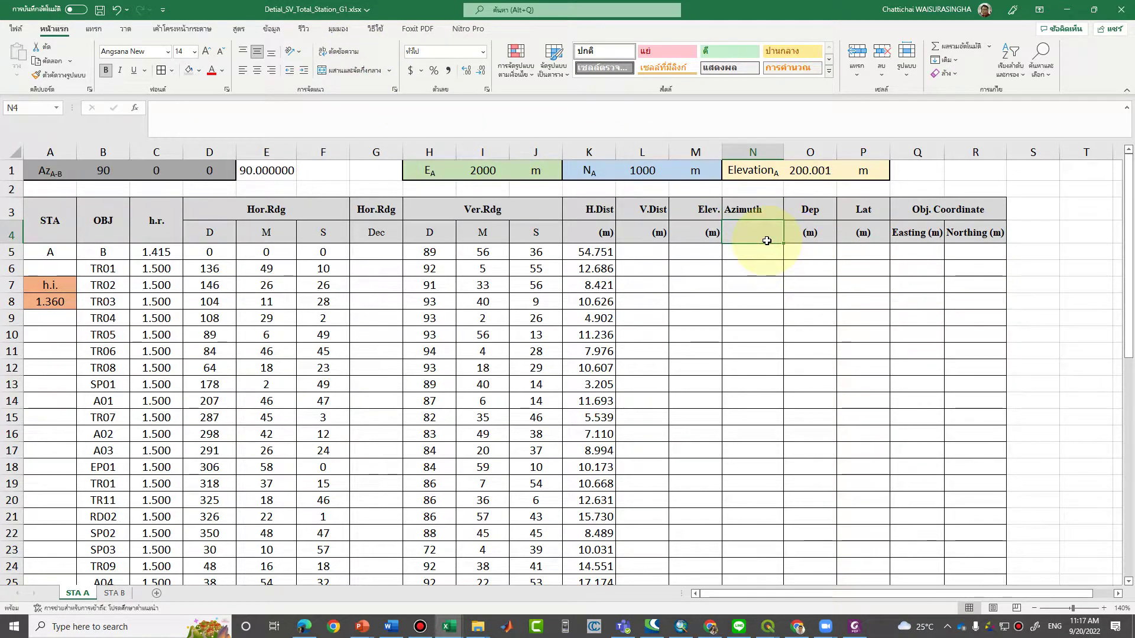
pyautogui.doubleClick(767, 241)
pyautogui.write('Dec')
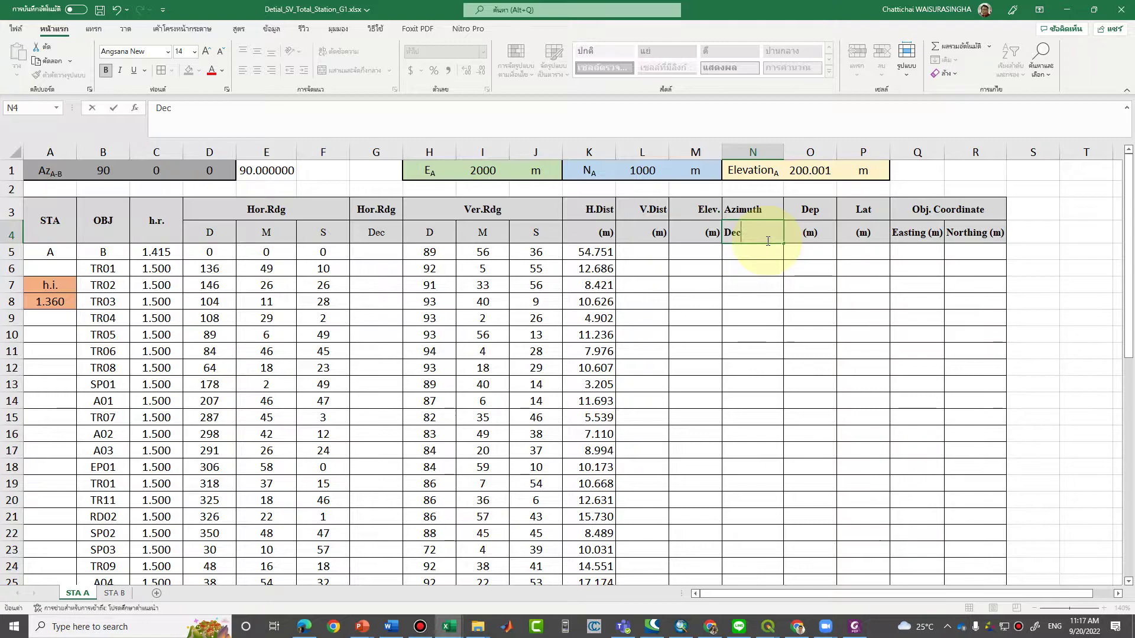
pyautogui.press('Return')
# Center the contents of the Azimuth column N horizontally and vertically.
pyautogui.click(752, 152)
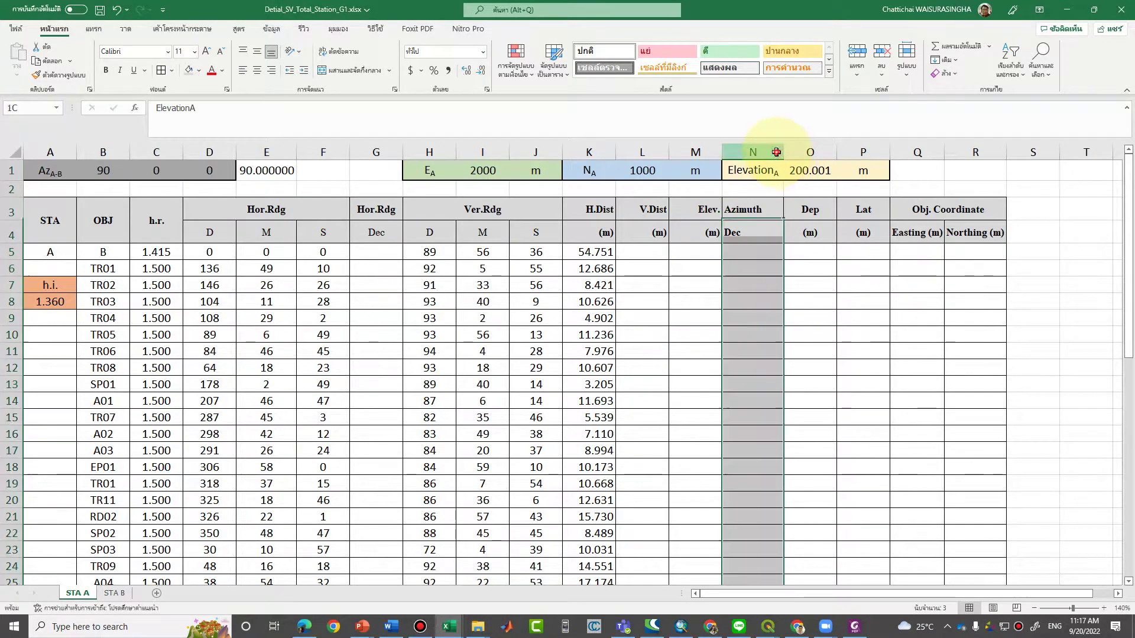
pyautogui.click(257, 52)
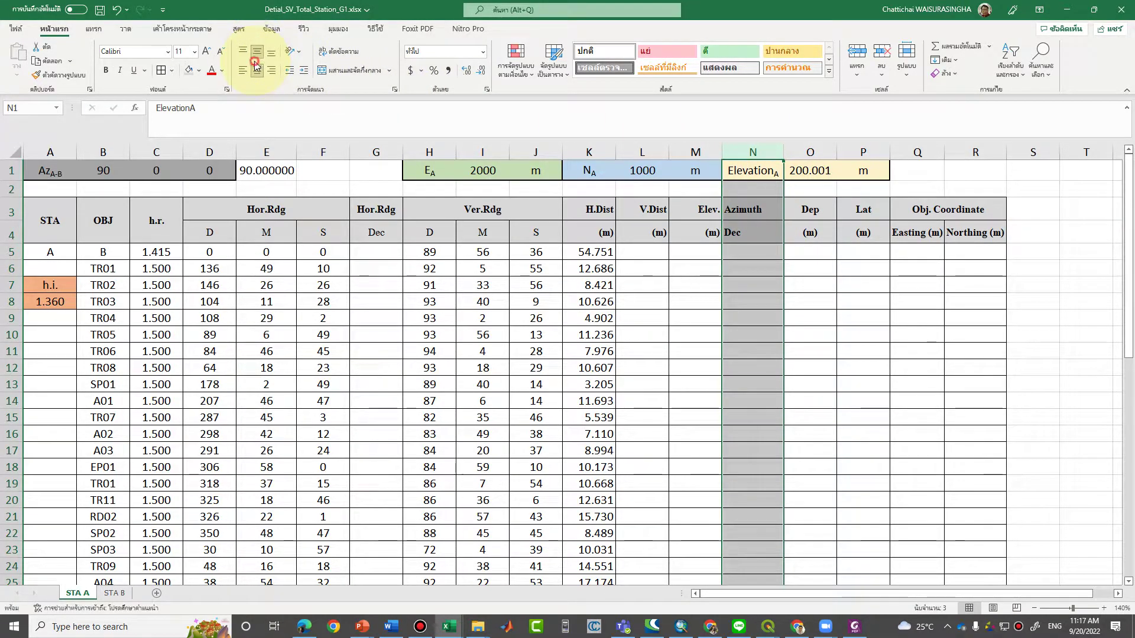
pyautogui.click(255, 71)
pyautogui.click(256, 71)
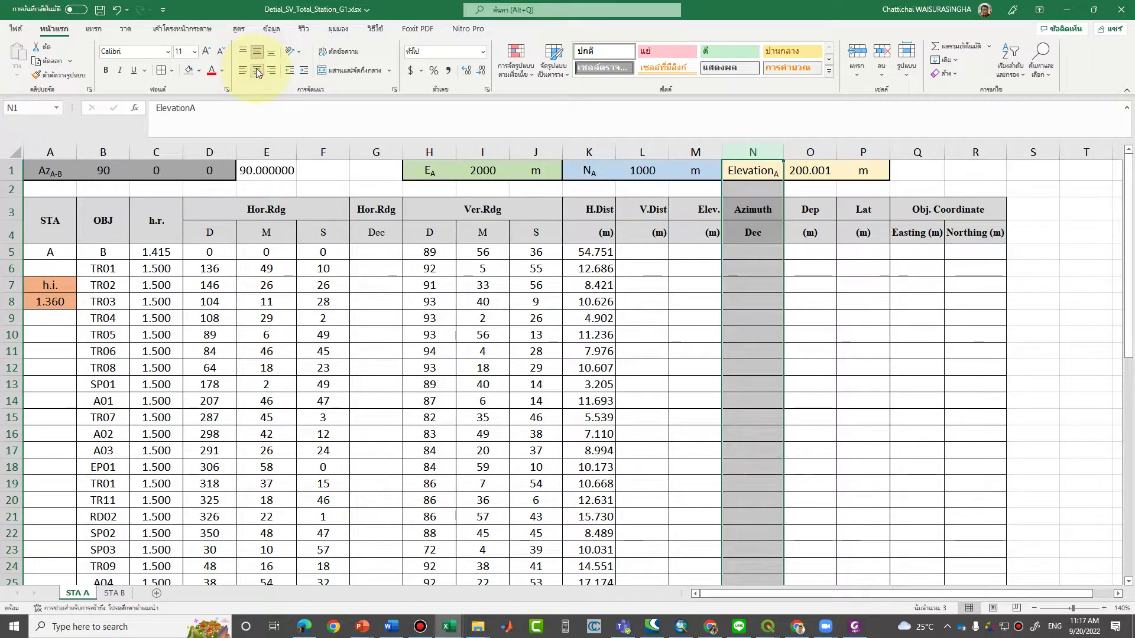
# Enter the decimal-degree formula +D5+E5/60+F5/3600 in G5 for the horizontal reading.
pyautogui.click(377, 251)
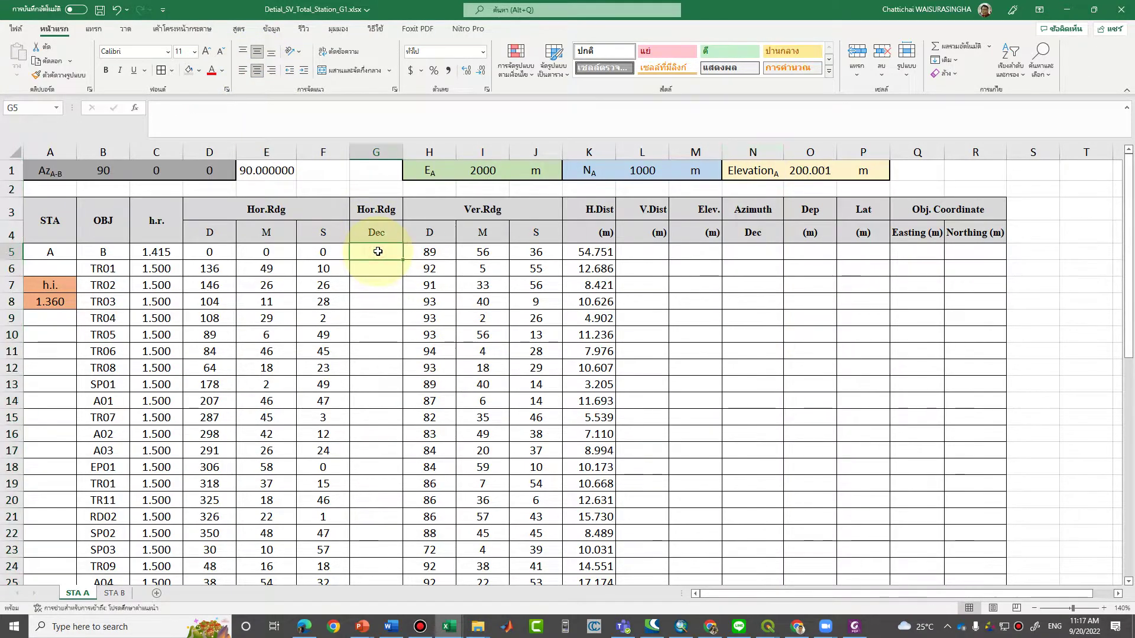
pyautogui.write('+')
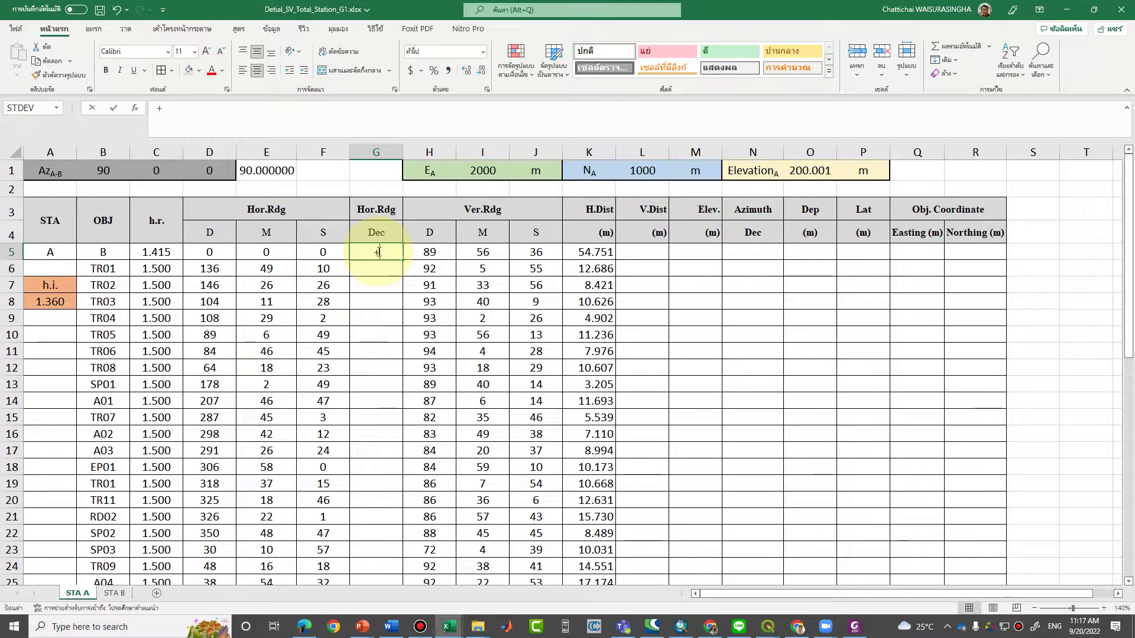
pyautogui.click(220, 251)
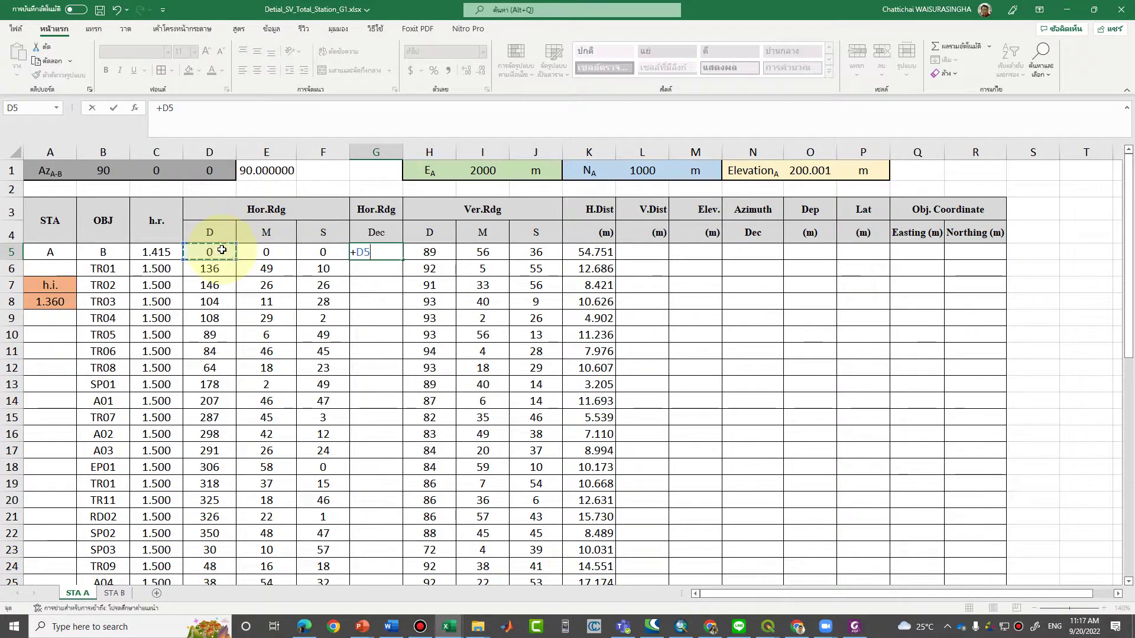
pyautogui.write('+')
pyautogui.click(259, 253)
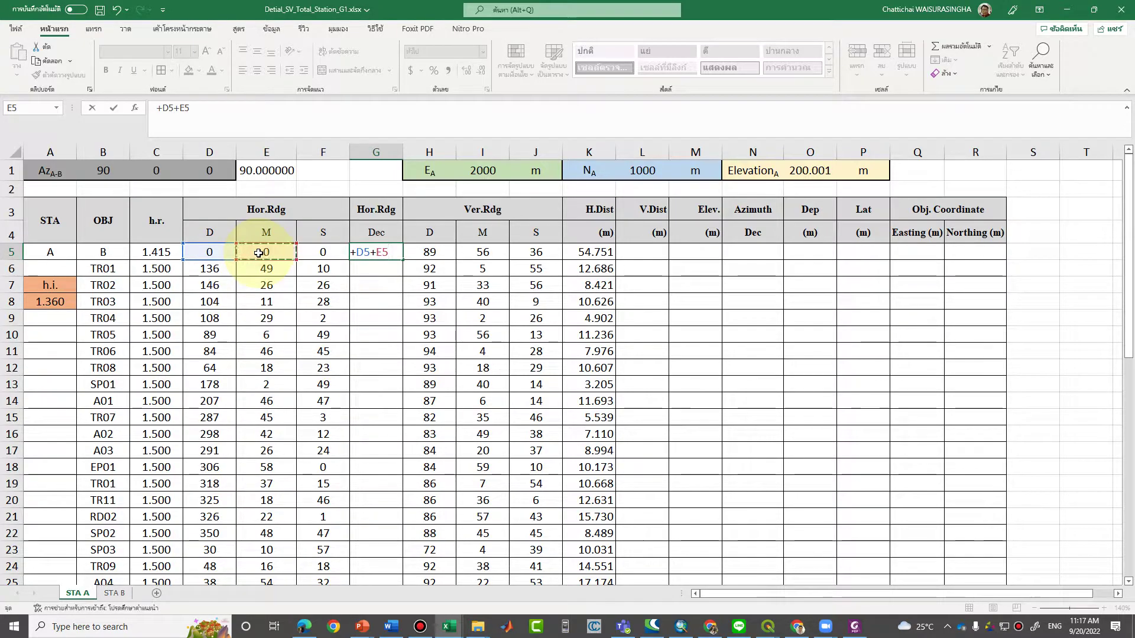
pyautogui.write('/6')
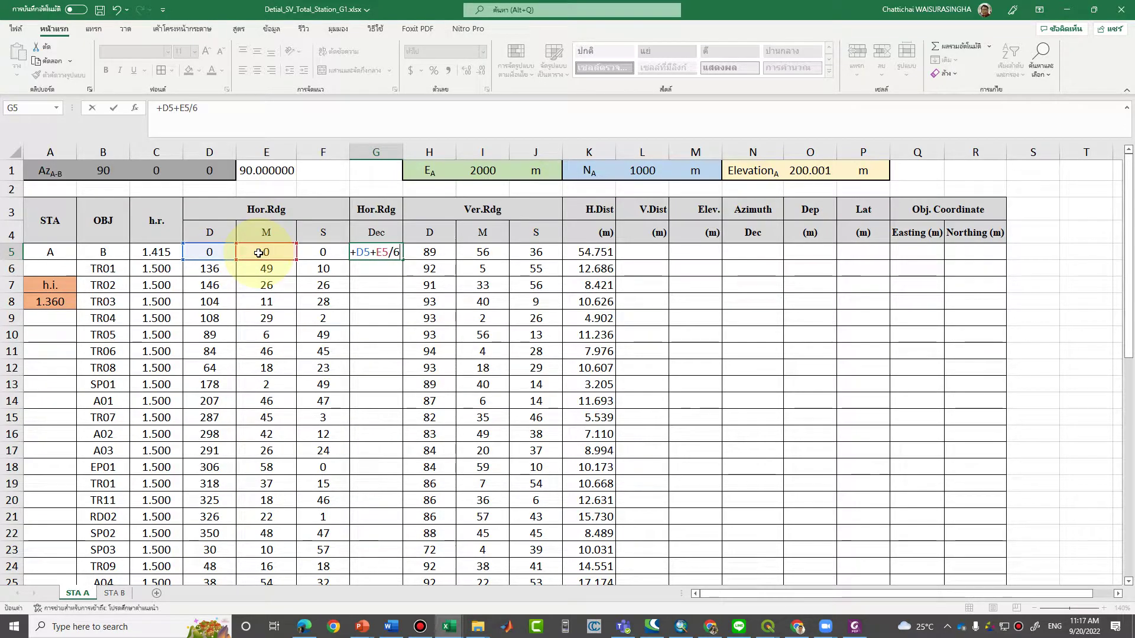
pyautogui.write('0+')
pyautogui.click(313, 269)
pyautogui.press('Up')
pyautogui.write('/3600')
pyautogui.press('Return')
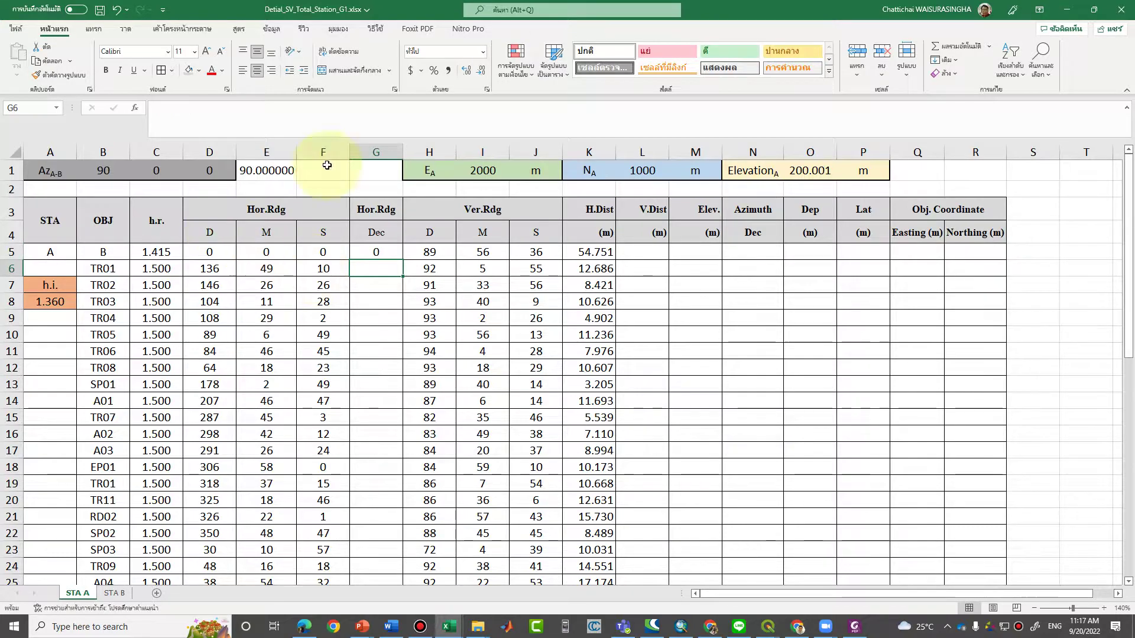
# Format G5 as a number with eight decimal places.
pyautogui.click(397, 251)
pyautogui.rightClick(398, 251)
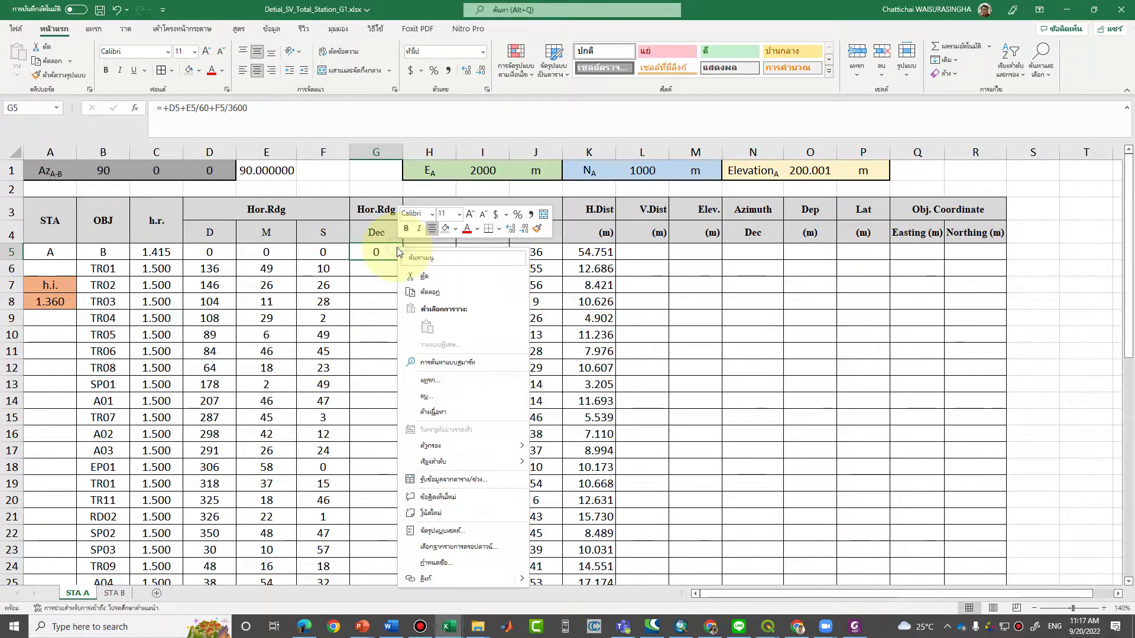
pyautogui.click(462, 530)
pyautogui.click(348, 365)
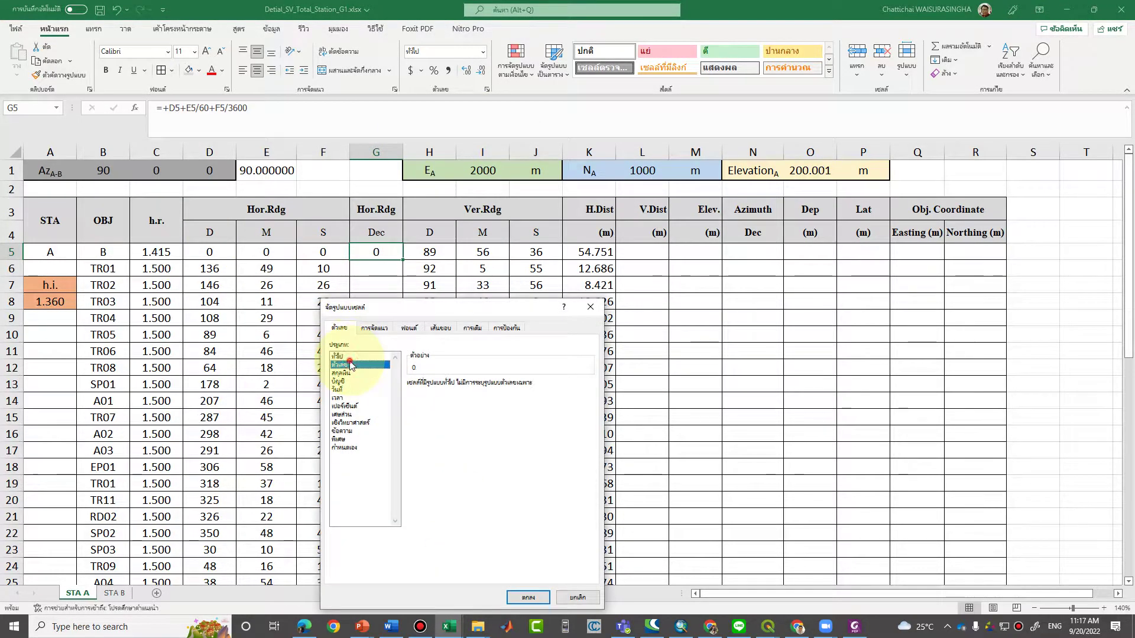
pyautogui.click(481, 382)
pyautogui.click(480, 382)
pyautogui.click(480, 382)
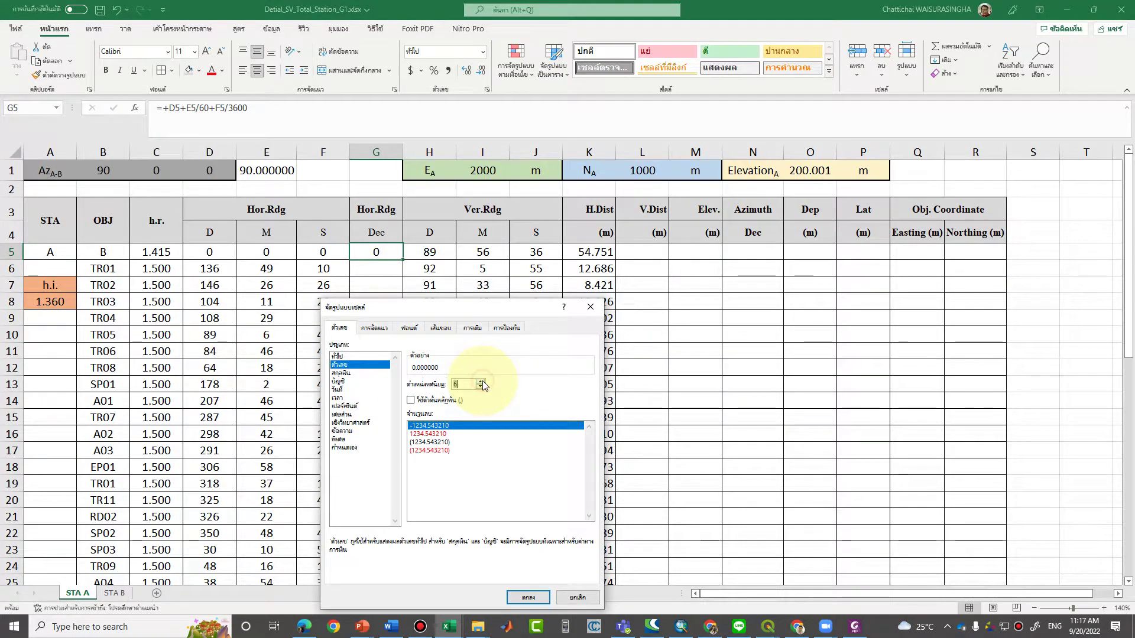
pyautogui.click(480, 382)
pyautogui.click(480, 381)
pyautogui.click(527, 598)
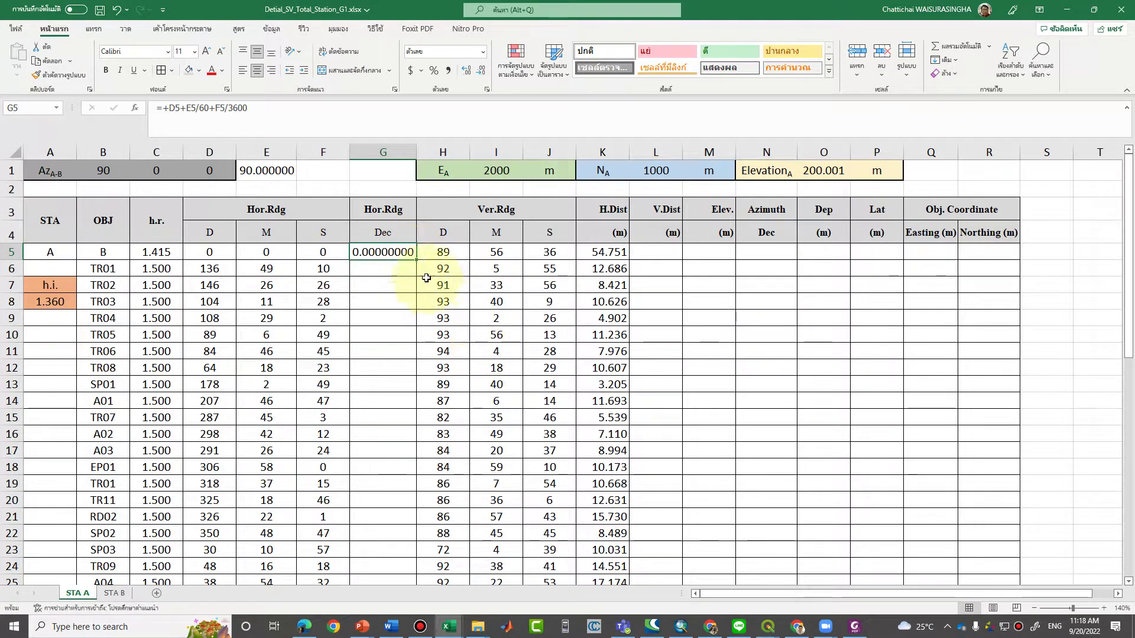
# Fill the G5 formula down to all observed points and autofit the width of column G.
pyautogui.doubleClick(416, 259)
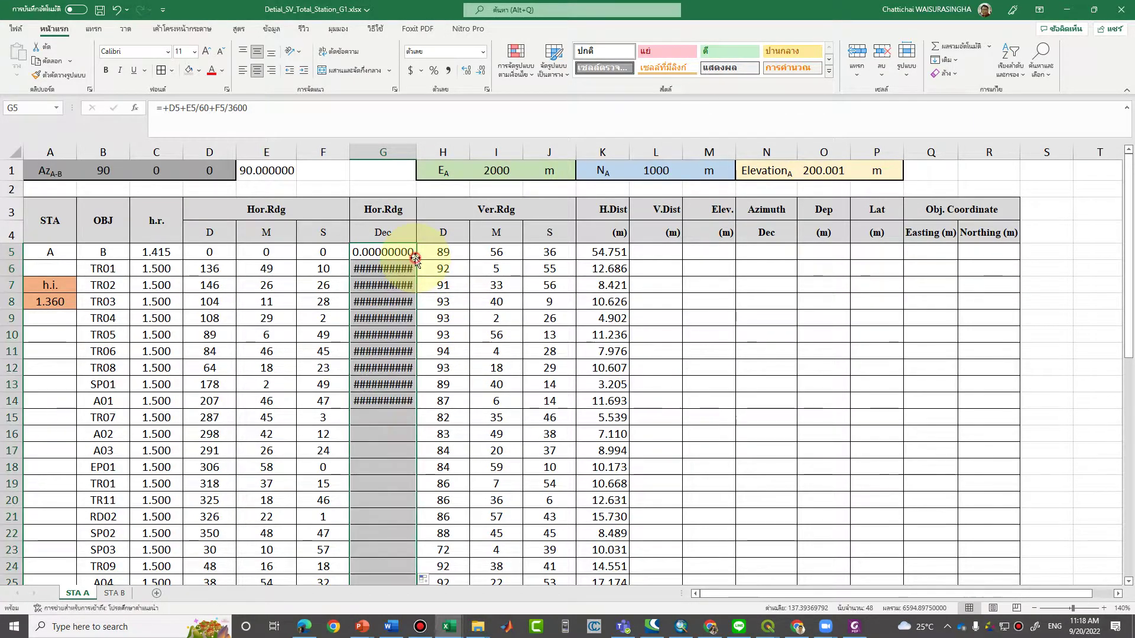
pyautogui.doubleClick(416, 152)
pyautogui.click(510, 483)
pyautogui.scroll(-10, 393, 421)
pyautogui.scroll(11, 393, 420)
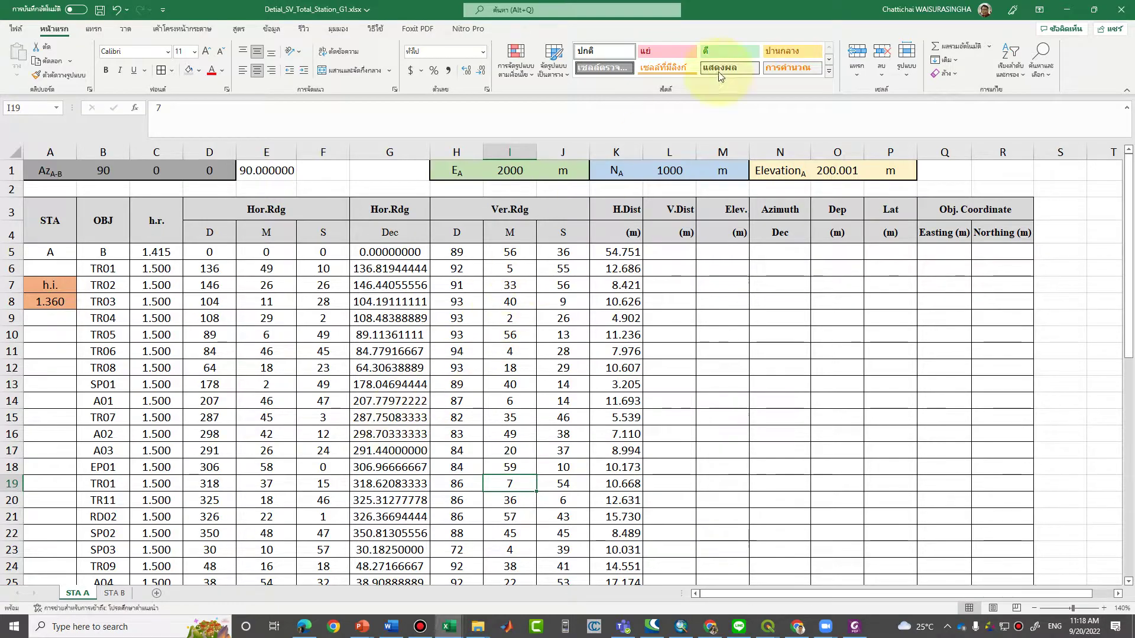
# Insert three blank columns before the H.Dist column, at columns K to M.
pyautogui.click(632, 152)
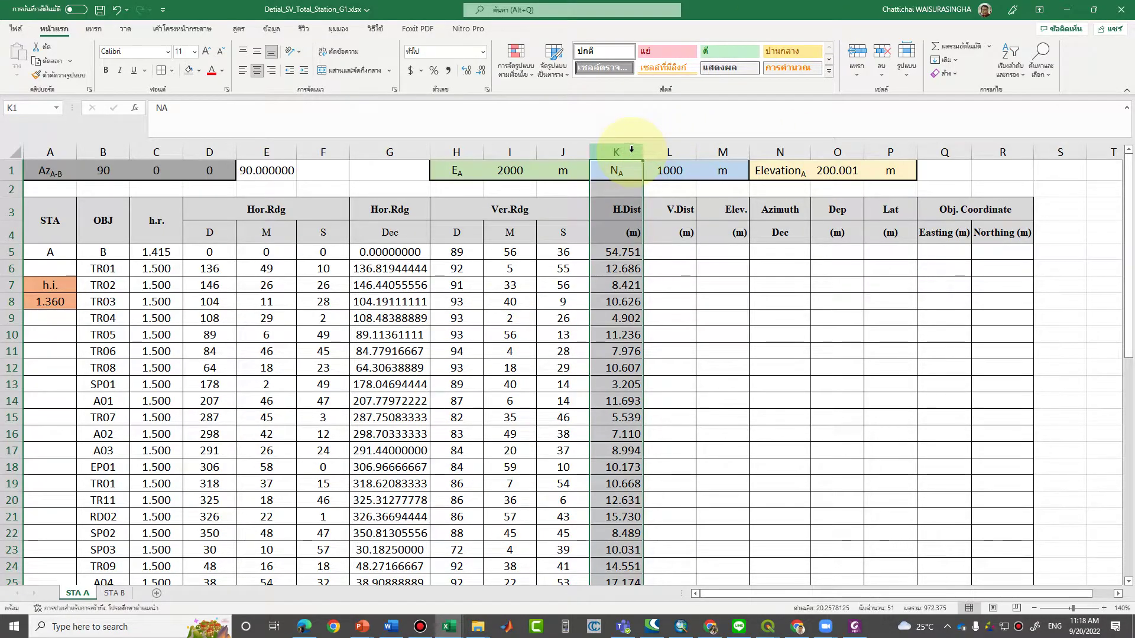
pyautogui.moveTo(667, 152); pyautogui.dragTo(627, 151)
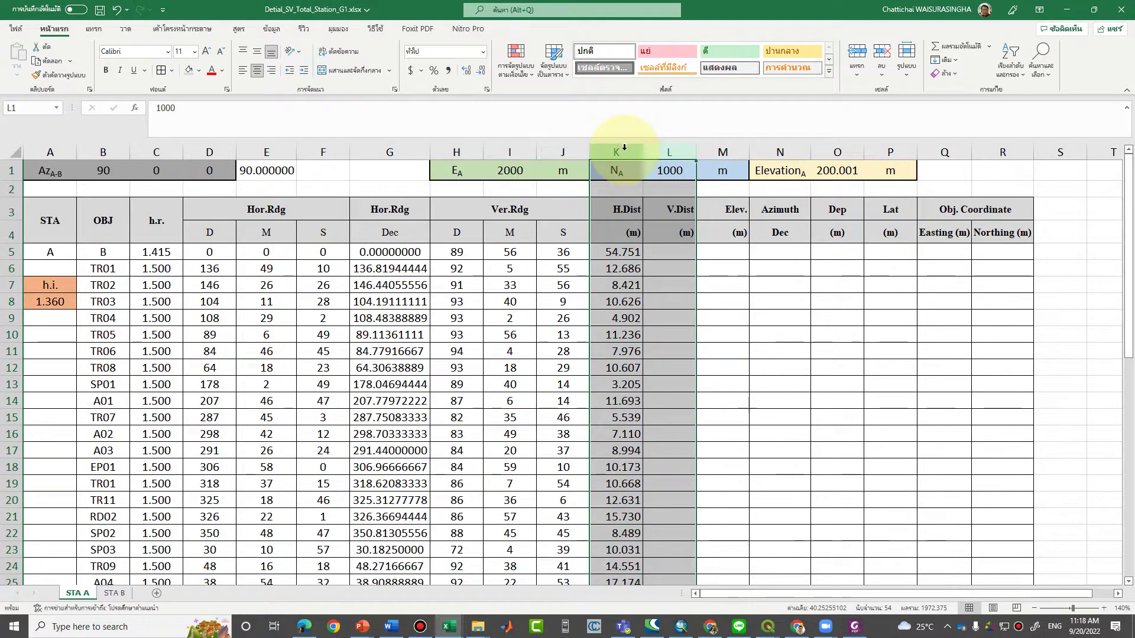
pyautogui.moveTo(712, 152); pyautogui.dragTo(637, 152)
pyautogui.rightClick(637, 152)
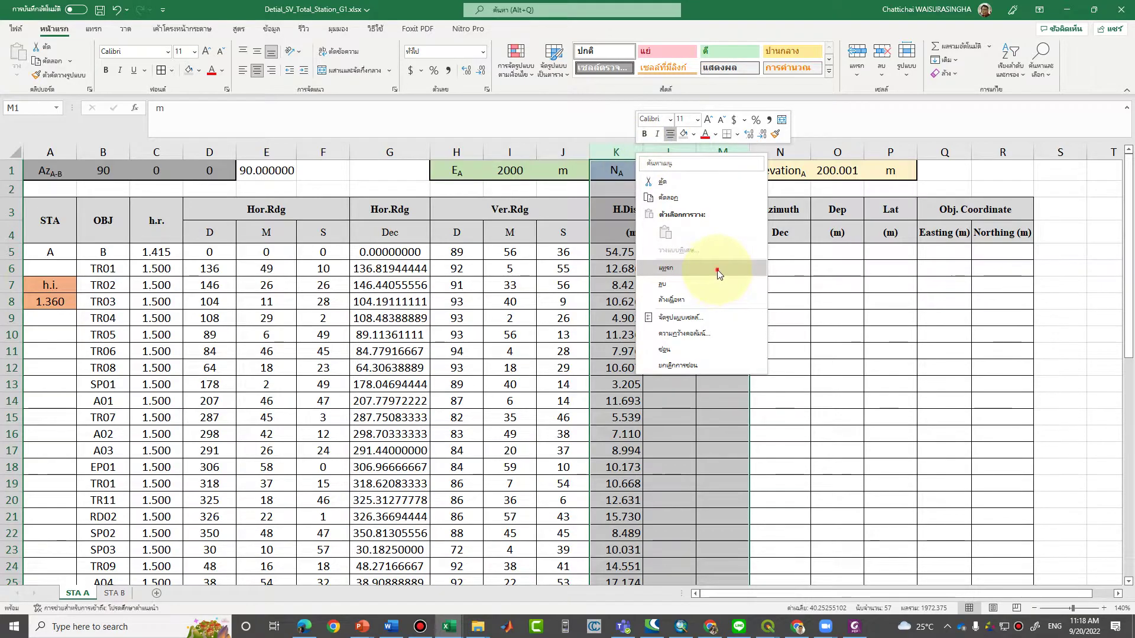
pyautogui.click(719, 275)
# Label the new column K with the header Ver.Rdg in K3 and the subheader Dec in K4.
pyautogui.click(633, 215)
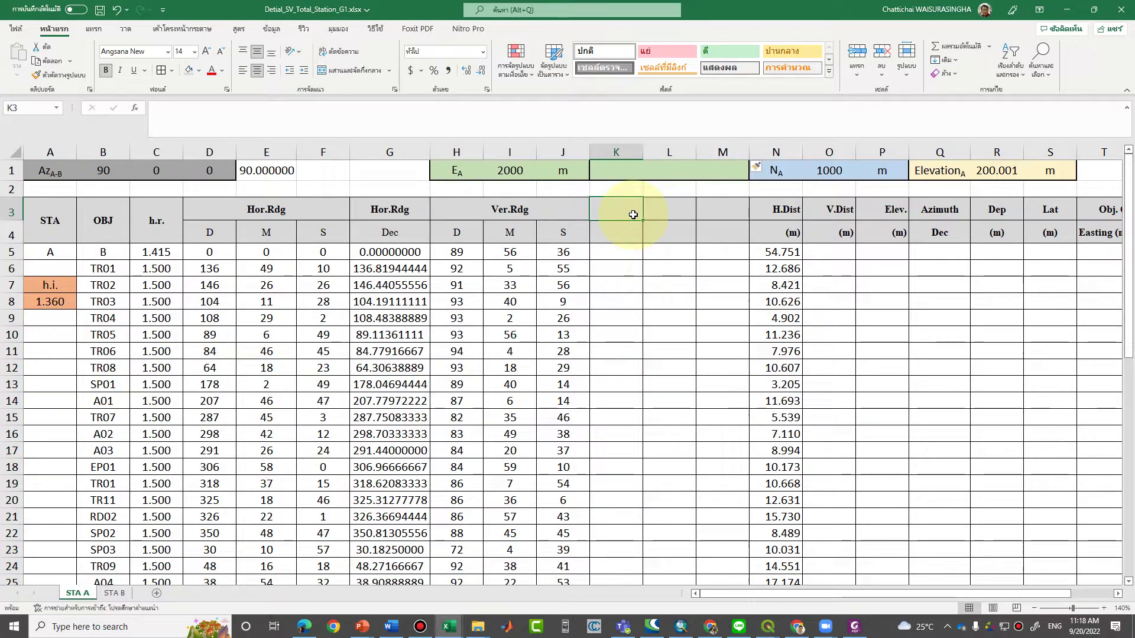
pyautogui.write('V')
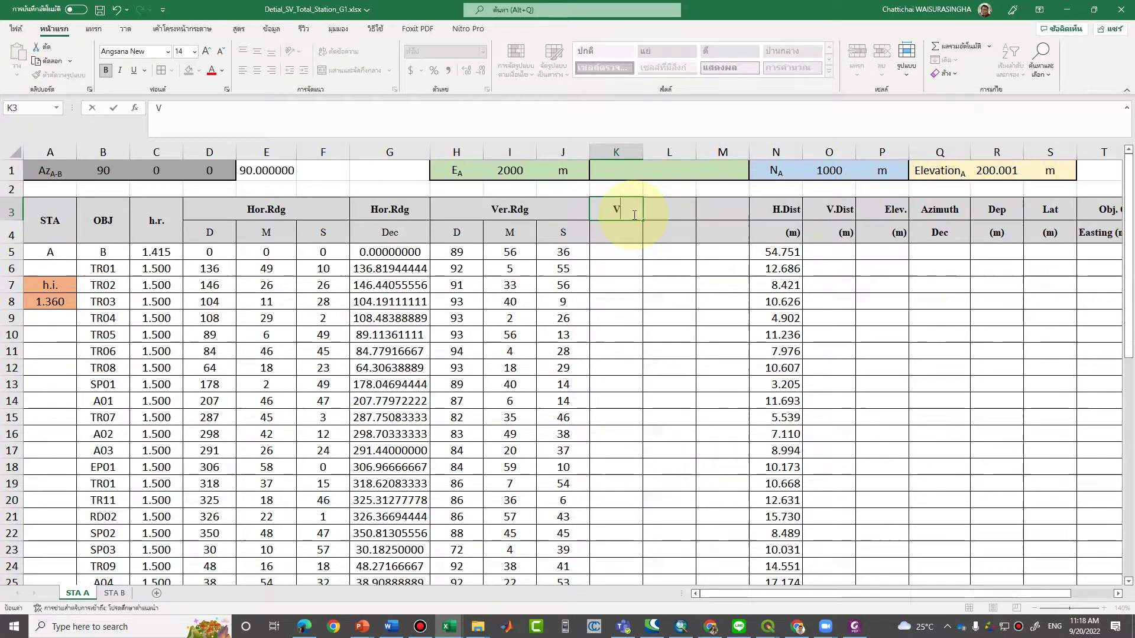
pyautogui.write('er.Ra')
pyautogui.write('dg')
pyautogui.press('Return')
pyautogui.write('Dec')
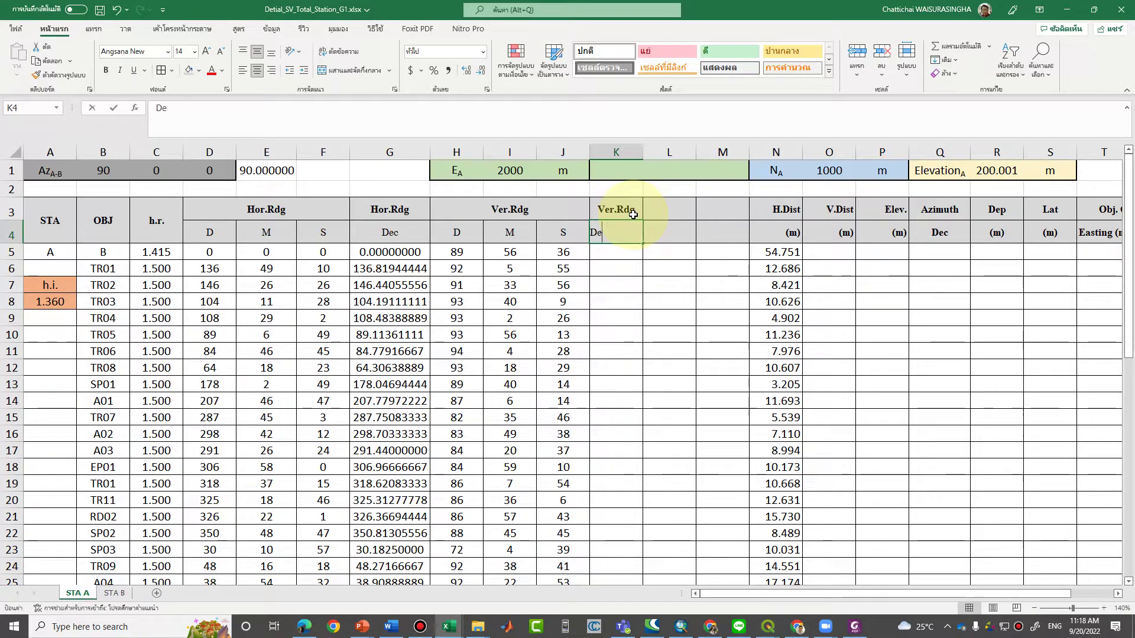
pyautogui.press('Return')
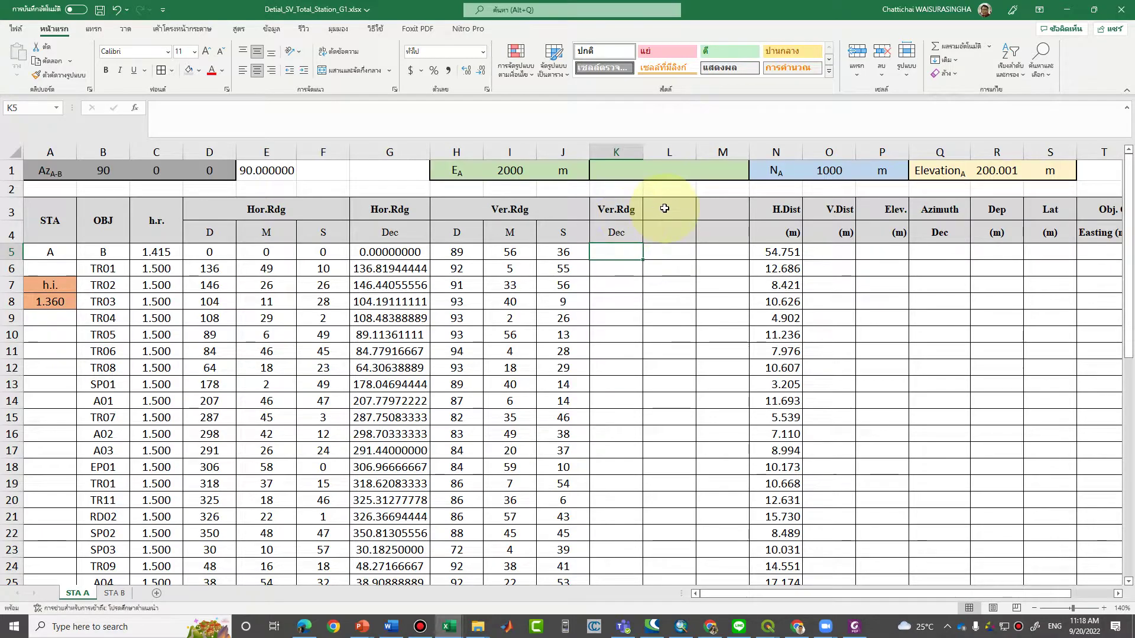
# Label column L with the header Ver.Ang in L3 and the subheader Dec in L4.
pyautogui.click(665, 208)
pyautogui.write('V')
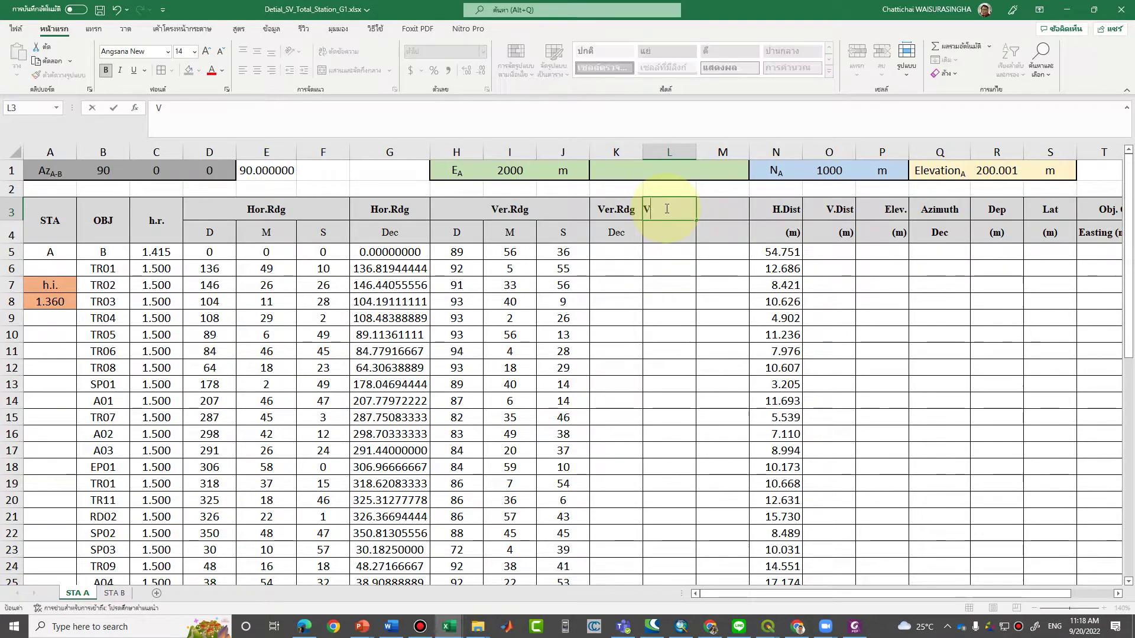
pyautogui.write('er.Ang')
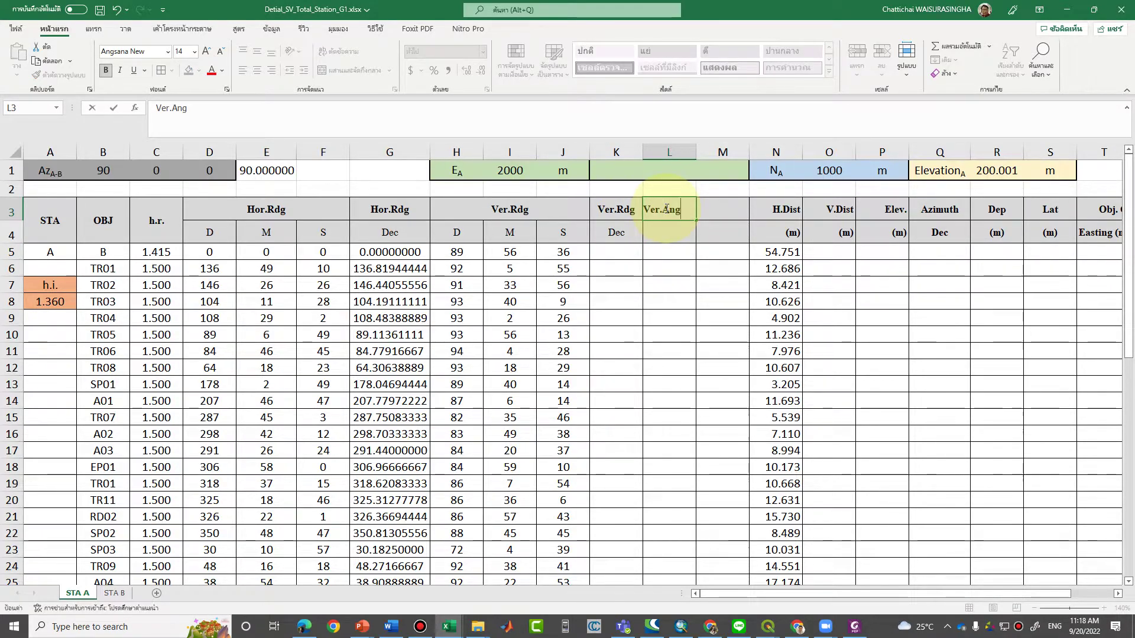
pyautogui.press('Return')
pyautogui.write('De')
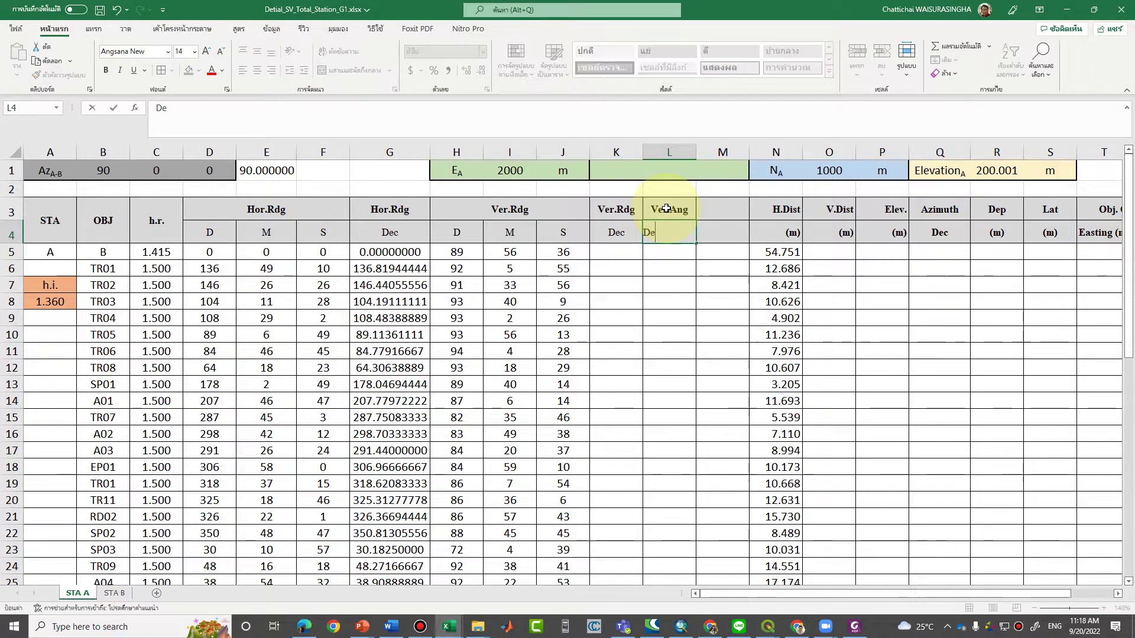
pyautogui.write('c')
pyautogui.press('Return')
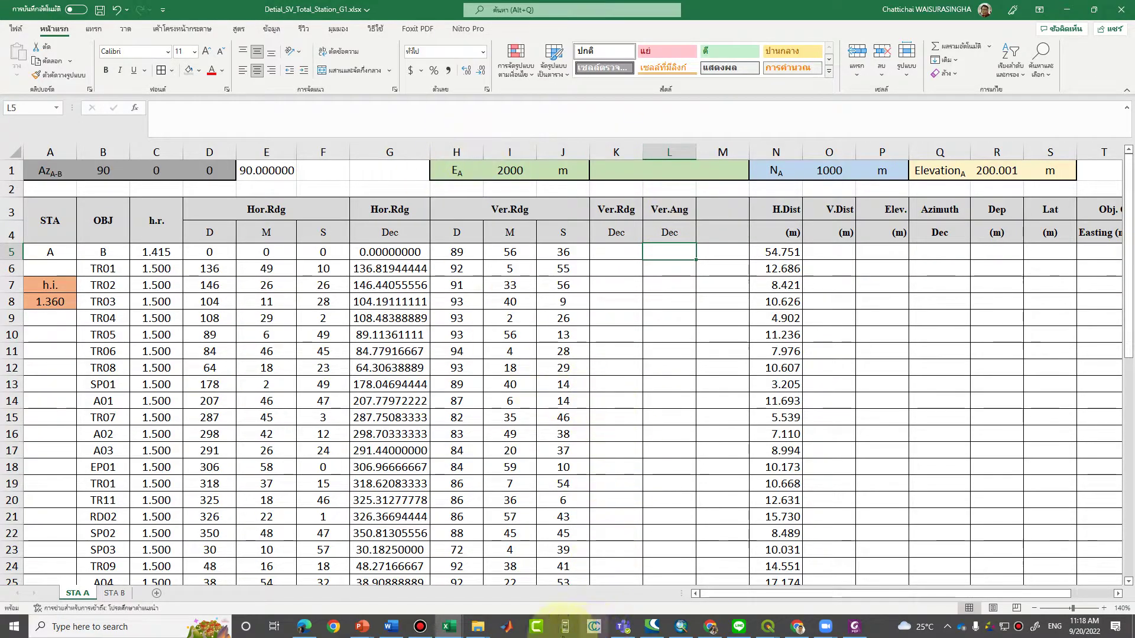
# Switch to the PowerPoint slide show and go back to the Trigonometric Leveling slide.
pyautogui.moveTo(362, 627)
pyautogui.click(387, 591)
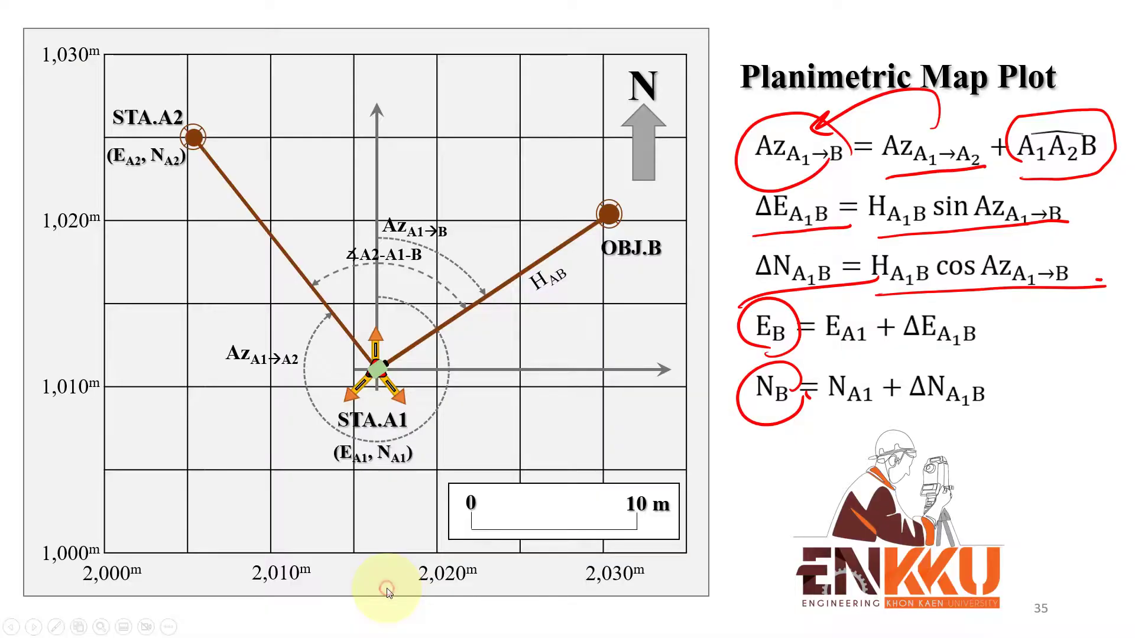
pyautogui.press('Left')
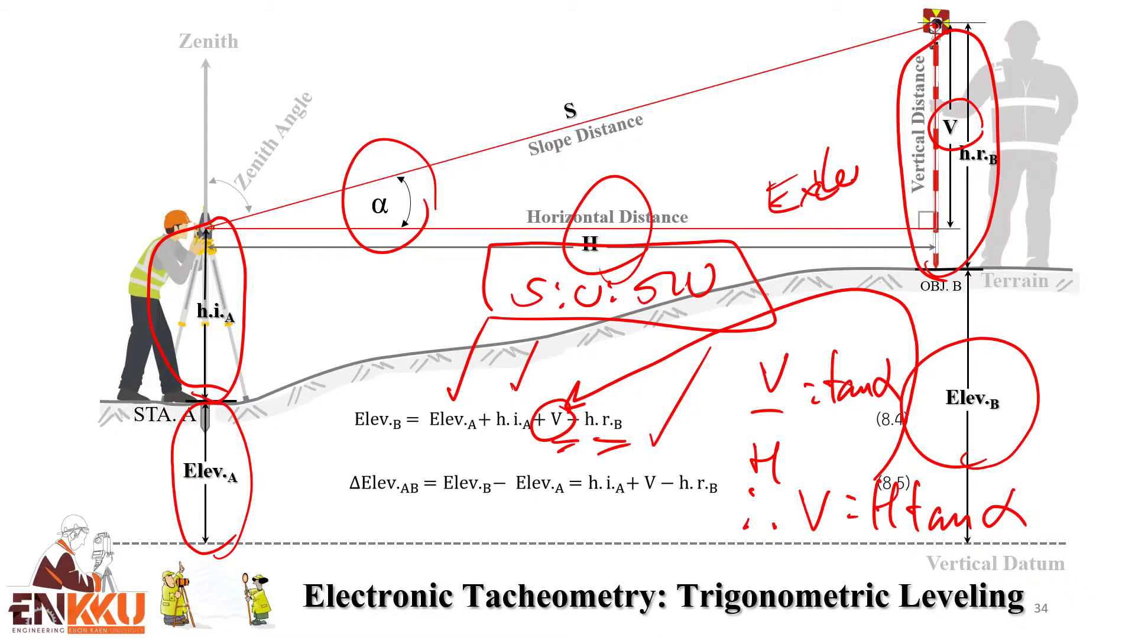
# Mark the zenith angle with a curved double-headed pen arrow and handwrite Ver. Rdg beside it.
pyautogui.moveTo(244, 118)
pyautogui.mouseDown()
pyautogui.moveTo(210, 122)
pyautogui.moveTo(229, 154)
pyautogui.mouseUp()
pyautogui.moveTo(270, 105)
pyautogui.mouseDown()
pyautogui.moveTo(298, 88)
pyautogui.moveTo(319, 118)
pyautogui.moveTo(340, 91)
pyautogui.mouseUp()
pyautogui.click(316, 126)
pyautogui.click(357, 96)
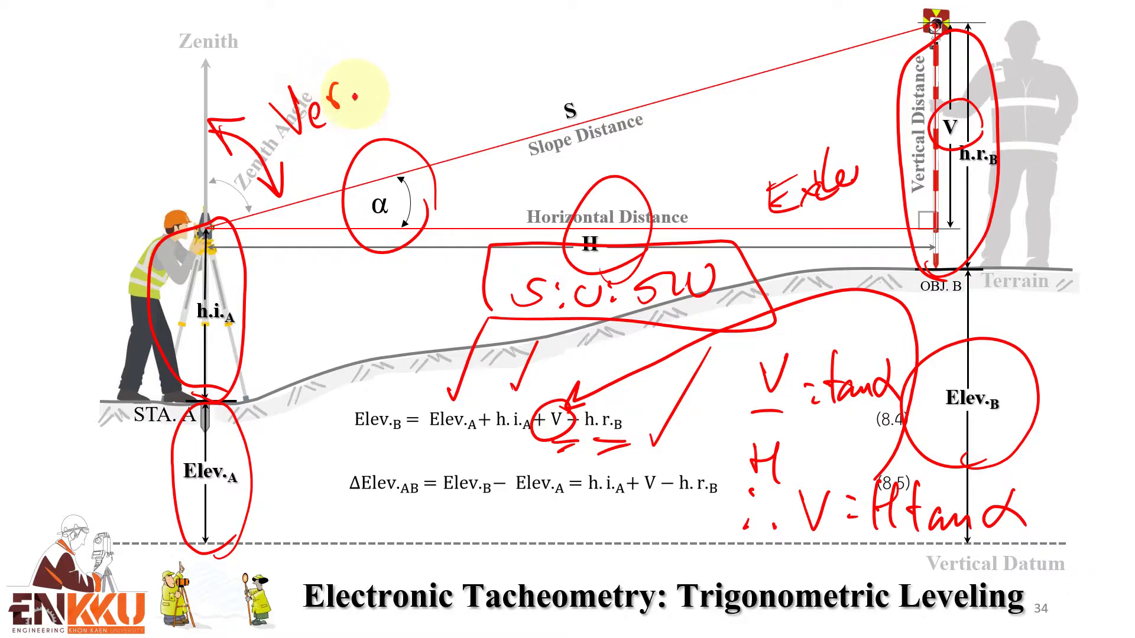
pyautogui.moveTo(369, 38); pyautogui.dragTo(381, 89)
pyautogui.moveTo(371, 41)
pyautogui.mouseDown()
pyautogui.moveTo(404, 69)
pyautogui.moveTo(405, 37)
pyautogui.moveTo(441, 82)
pyautogui.mouseUp()
pyautogui.click(426, 53)
# Draw pen arrows beside the angle α, rising from the horizontal line, and handwrite Ver. Ang. above the slope line.
pyautogui.moveTo(467, 223)
pyautogui.mouseDown()
pyautogui.moveTo(460, 159)
pyautogui.moveTo(474, 159)
pyautogui.moveTo(503, 116)
pyautogui.moveTo(511, 125)
pyautogui.mouseUp()
pyautogui.moveTo(498, 65)
pyautogui.mouseDown()
pyautogui.moveTo(524, 69)
pyautogui.moveTo(539, 96)
pyautogui.moveTo(621, 63)
pyautogui.mouseUp()
pyautogui.click(576, 76)
pyautogui.moveTo(598, 52)
pyautogui.mouseDown()
pyautogui.moveTo(642, 41)
pyautogui.moveTo(640, 75)
pyautogui.mouseUp()
pyautogui.click(669, 37)
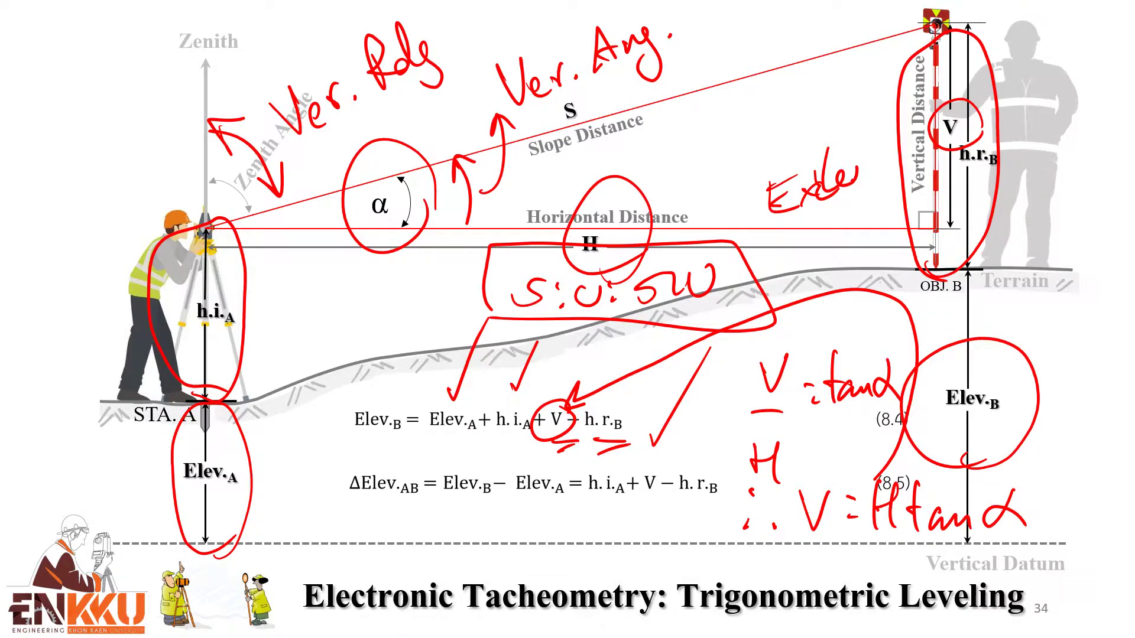
# Handwrite α over the vertical angle and Z at the zenith angle, and write α = 90° − Z above the horizontal distance, with plus and minus signs below.
pyautogui.moveTo(386, 198); pyautogui.dragTo(393, 214)
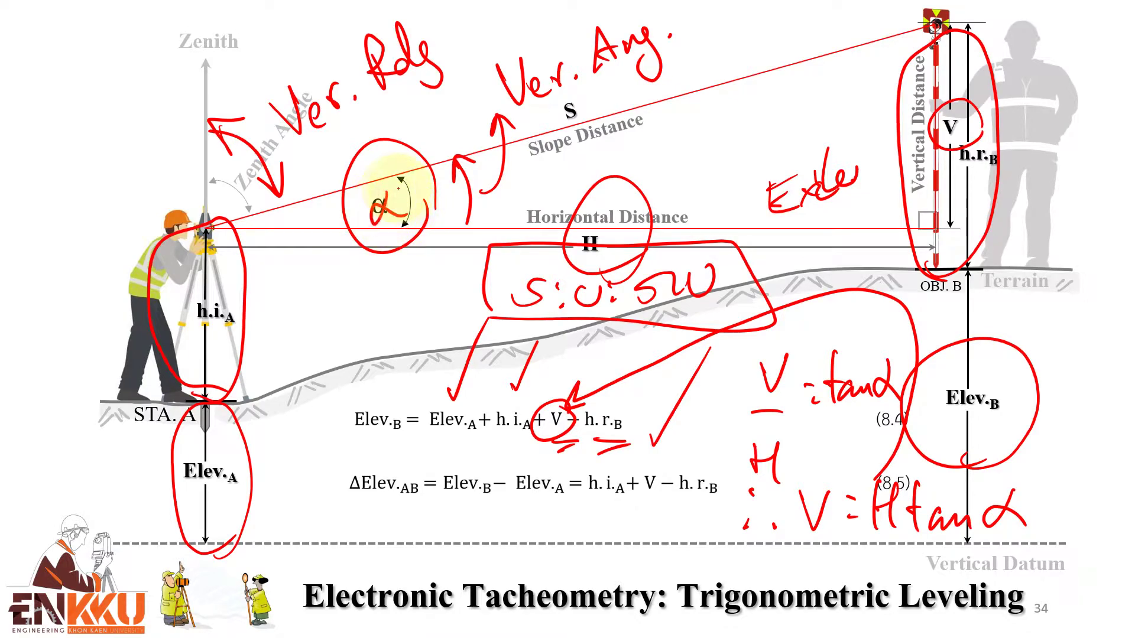
pyautogui.moveTo(228, 193); pyautogui.dragTo(253, 176)
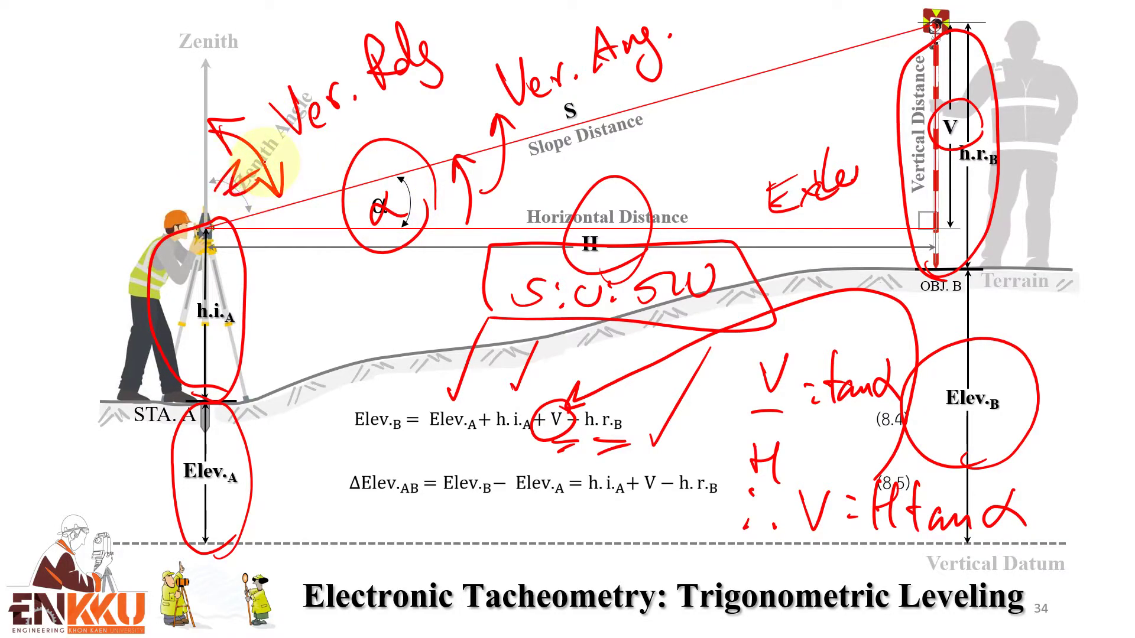
pyautogui.moveTo(680, 139)
pyautogui.mouseDown()
pyautogui.moveTo(650, 122)
pyautogui.moveTo(663, 152)
pyautogui.moveTo(731, 101)
pyautogui.moveTo(759, 104)
pyautogui.moveTo(763, 66)
pyautogui.moveTo(866, 74)
pyautogui.mouseUp()
pyautogui.moveTo(746, 133)
pyautogui.mouseDown()
pyautogui.moveTo(742, 173)
pyautogui.moveTo(804, 109)
pyautogui.moveTo(805, 126)
pyautogui.mouseUp()
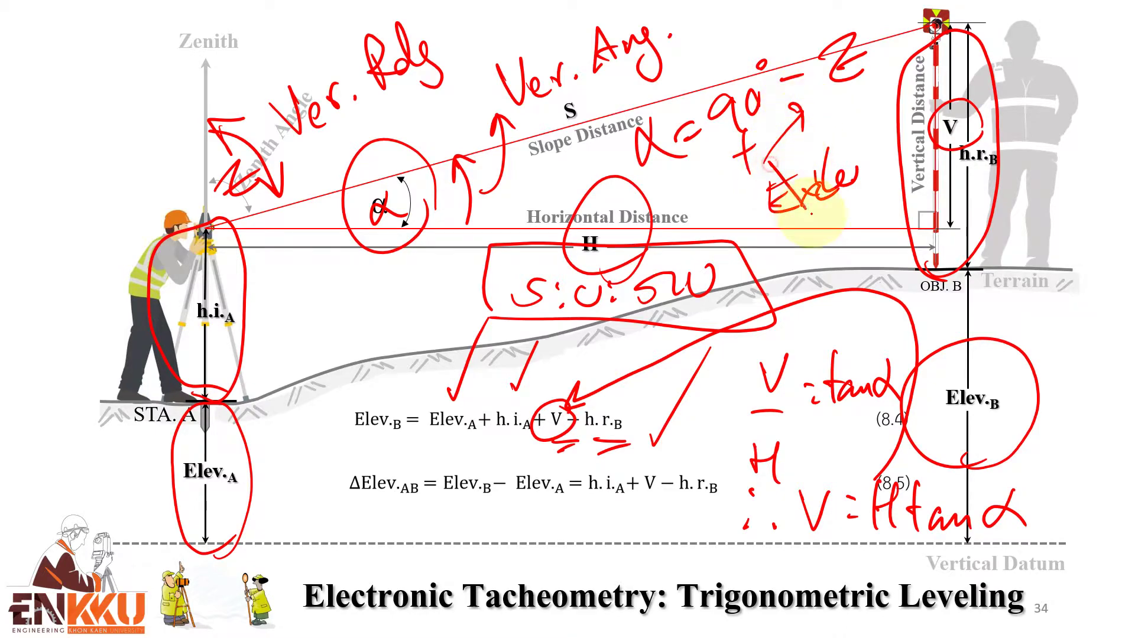
pyautogui.moveTo(742, 188); pyautogui.dragTo(757, 186)
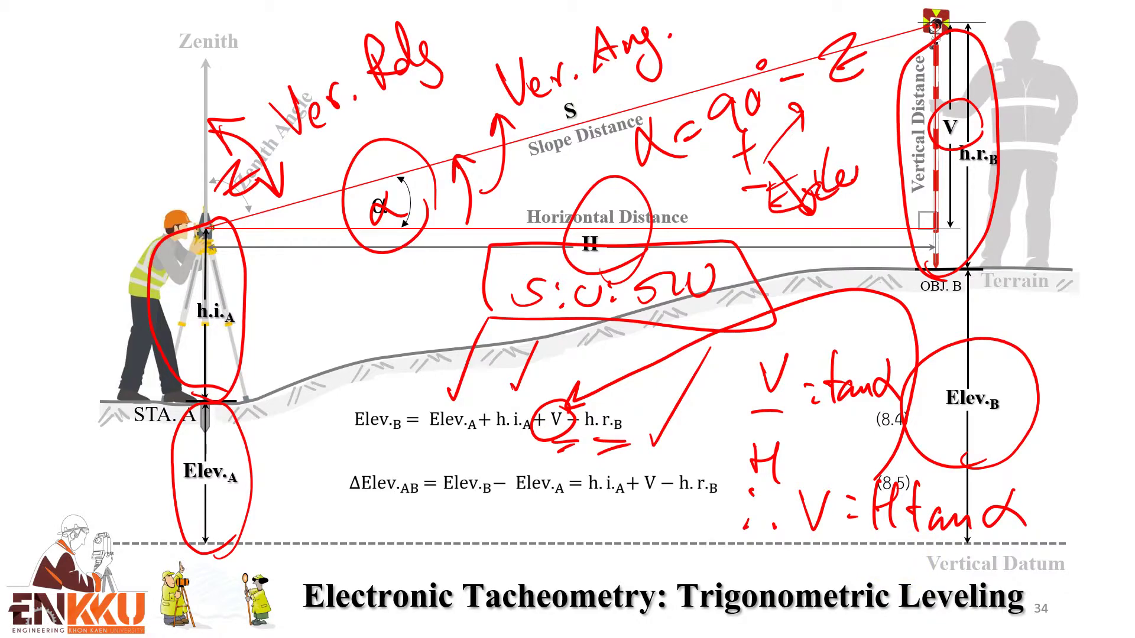
# Switch to the Excel workbook and enter the decimal-degree formula +H5+I5/60+J5/3600 in K5.
pyautogui.hotkey('alt', 'Tab')
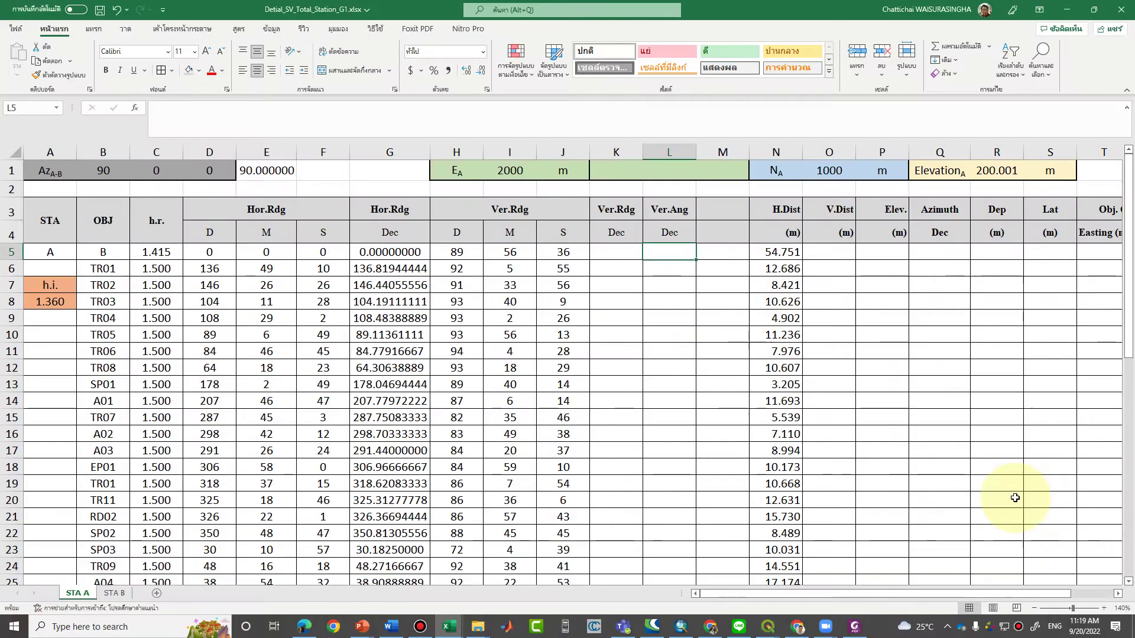
pyautogui.click(621, 247)
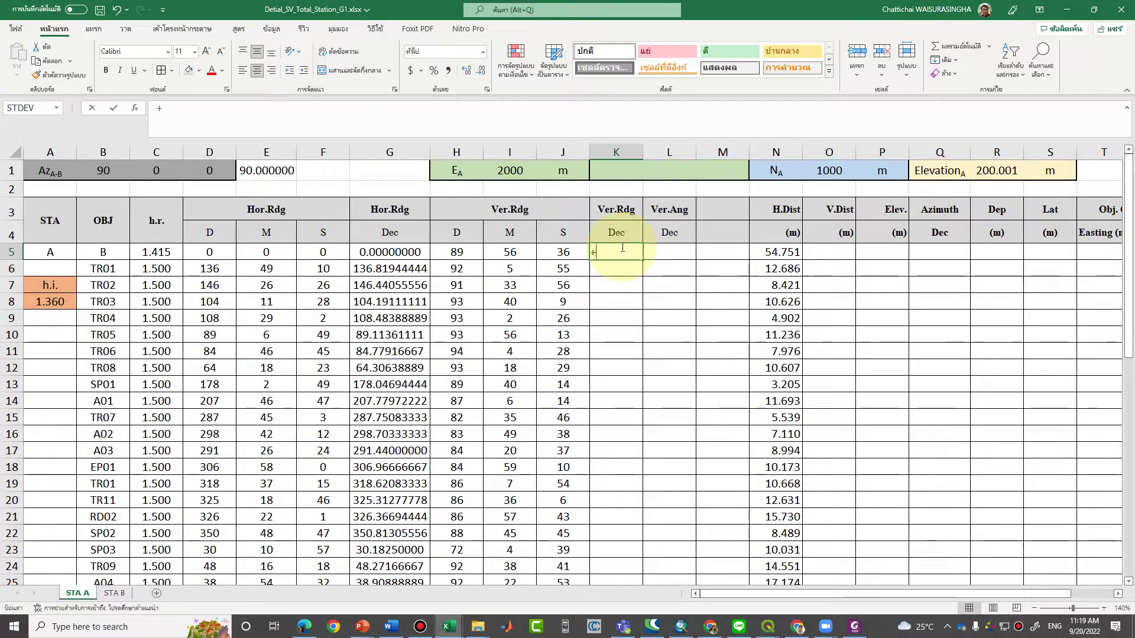
pyautogui.write('+')
pyautogui.click(464, 253)
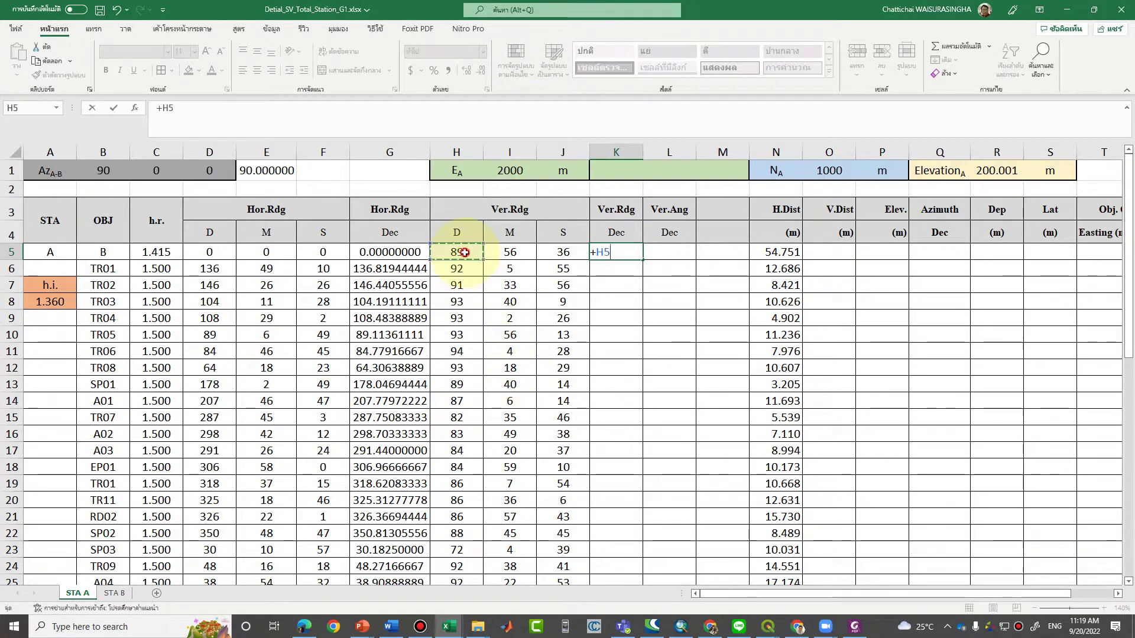
pyautogui.write('+')
pyautogui.click(528, 248)
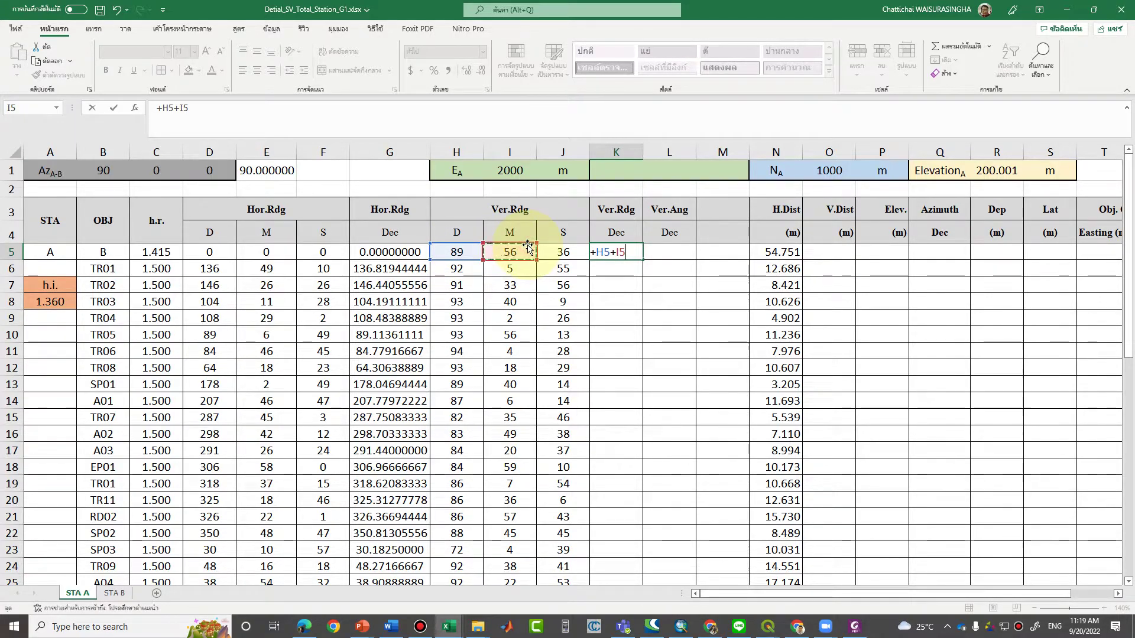
pyautogui.write('/60+')
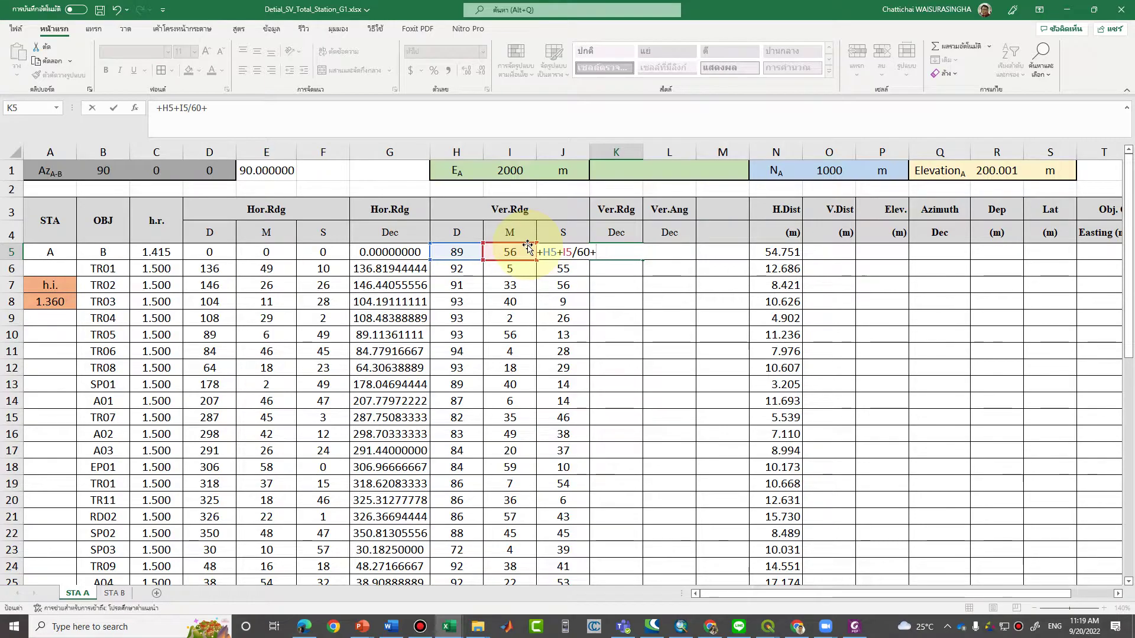
pyautogui.click(557, 271)
pyautogui.press('Up')
pyautogui.write('/3600')
pyautogui.press('Return')
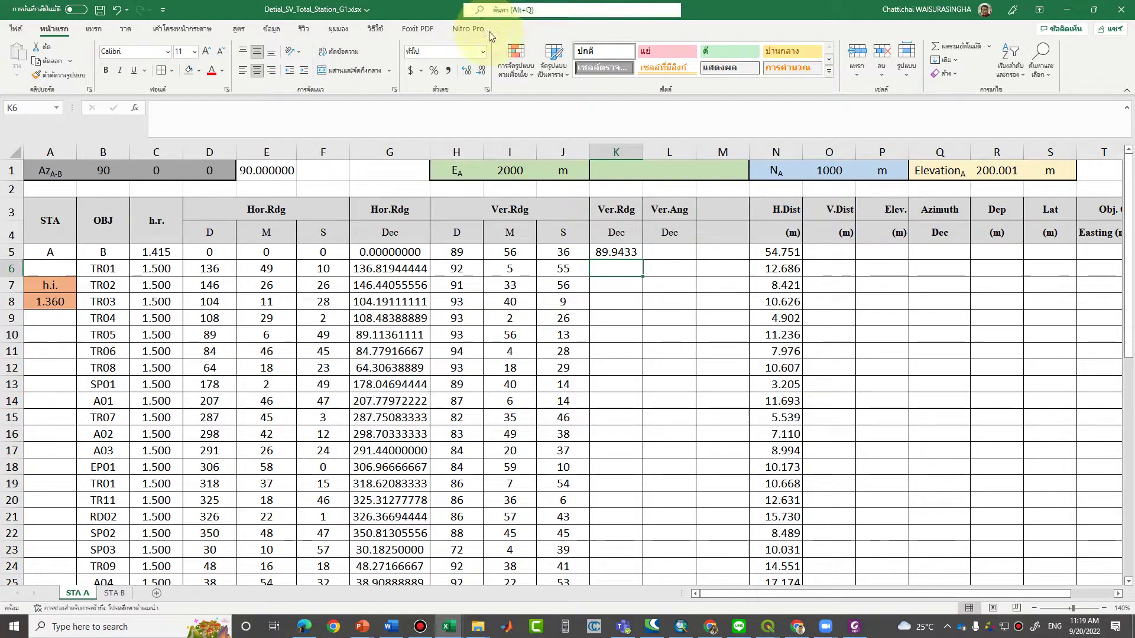
# Format K5 as a number with 8 decimal places and fill its formula down the Ver.Rdg Dec column.
pyautogui.rightClick(624, 254)
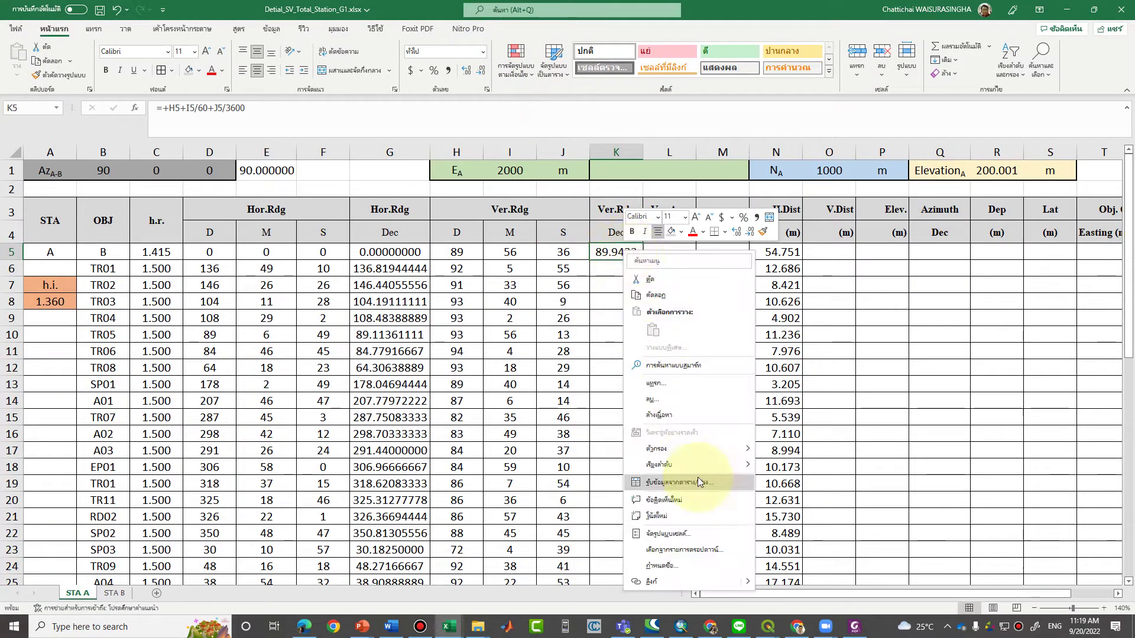
pyautogui.click(694, 535)
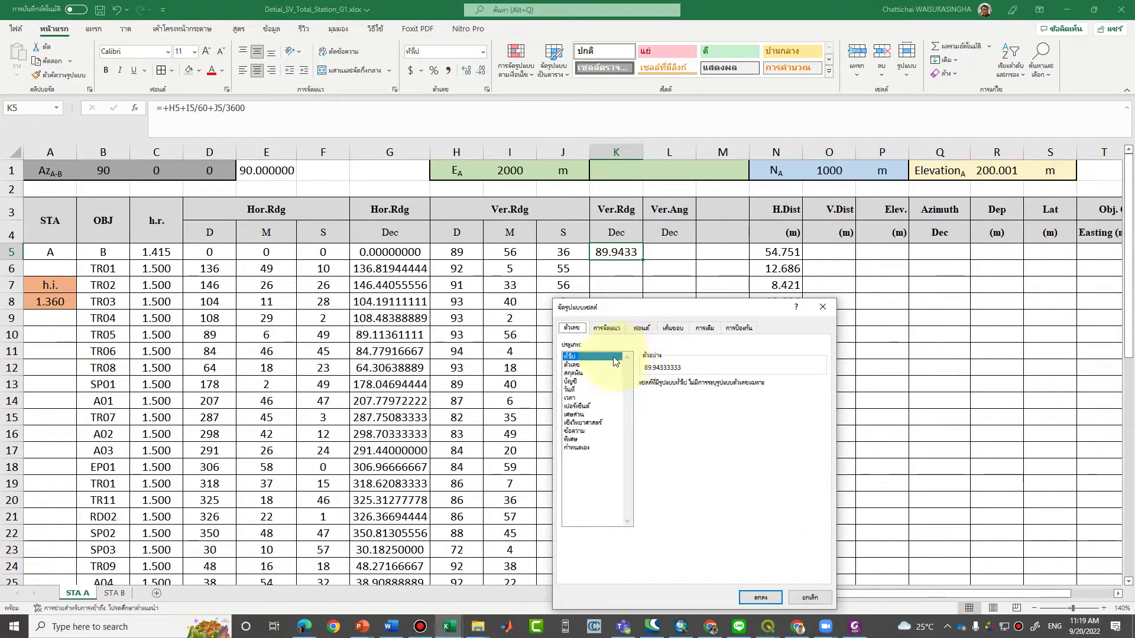
pyautogui.click(571, 365)
pyautogui.click(690, 383)
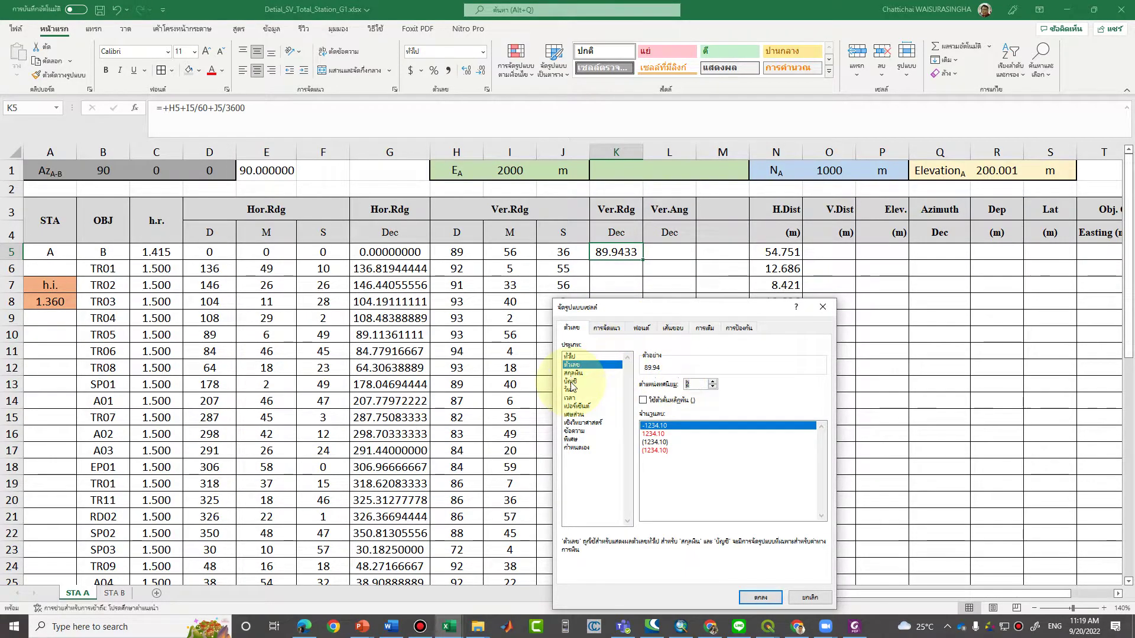
pyautogui.write('8')
pyautogui.press('Return')
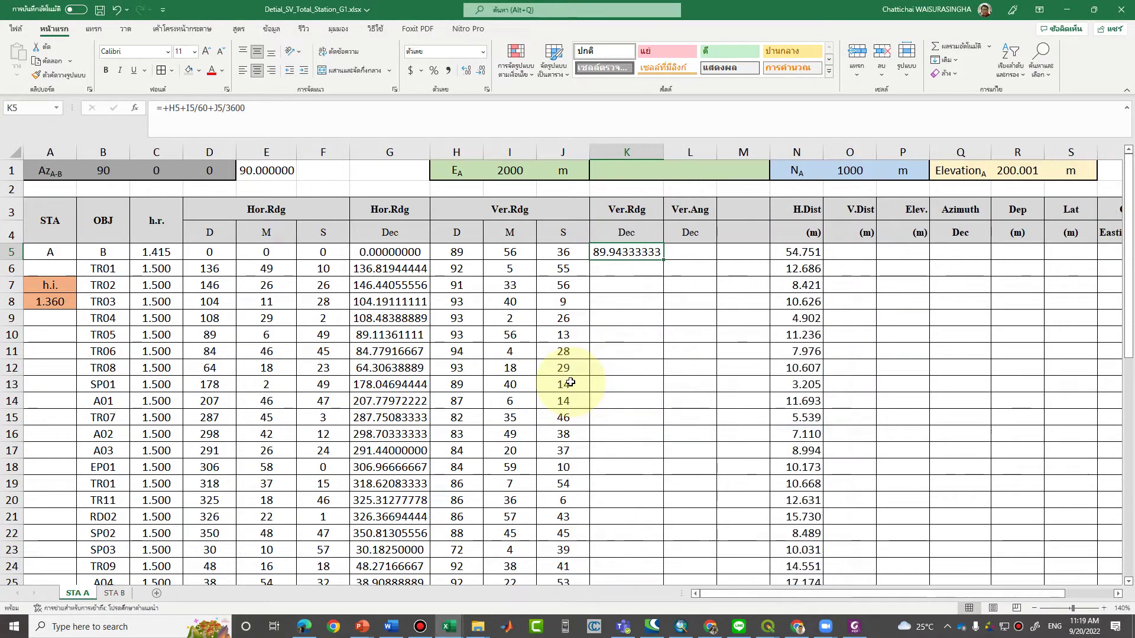
pyautogui.doubleClick(662, 259)
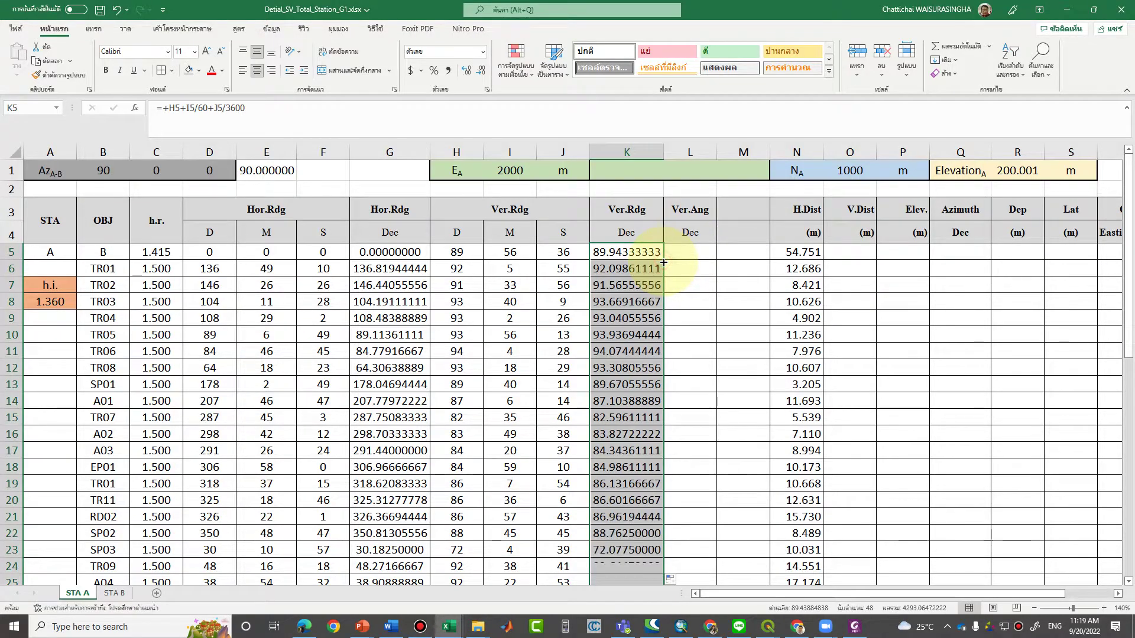
# Enter the vertical angle formula +90-K5 in L5 under the Ver.Ang Dec header.
pyautogui.click(699, 253)
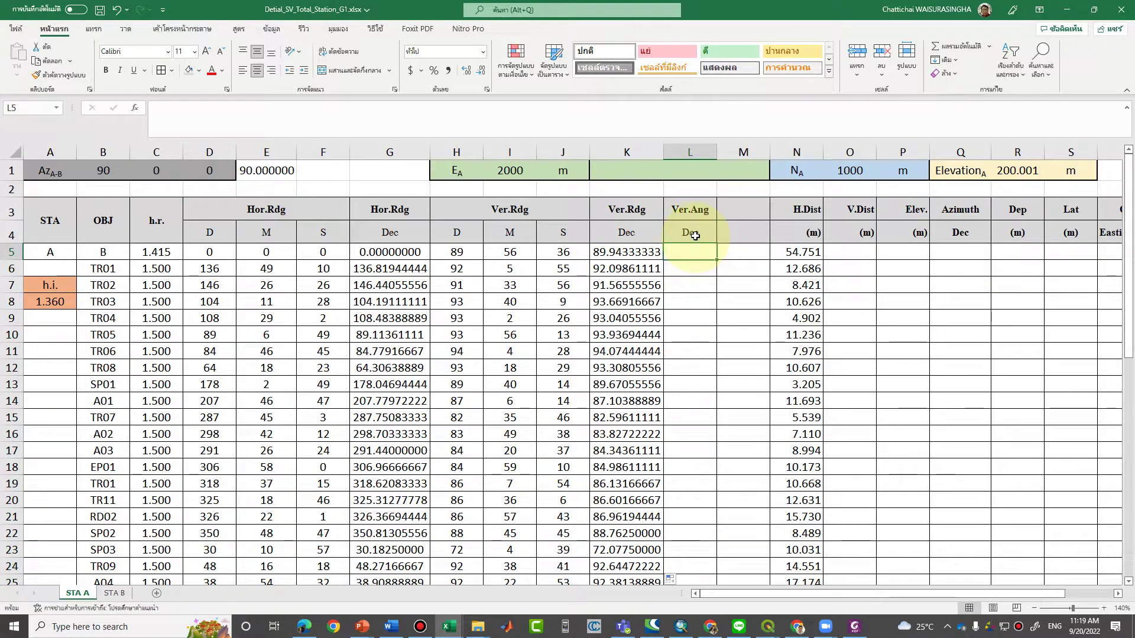
pyautogui.click(621, 210)
pyautogui.click(680, 212)
pyautogui.click(684, 234)
pyautogui.click(688, 254)
pyautogui.write('+90')
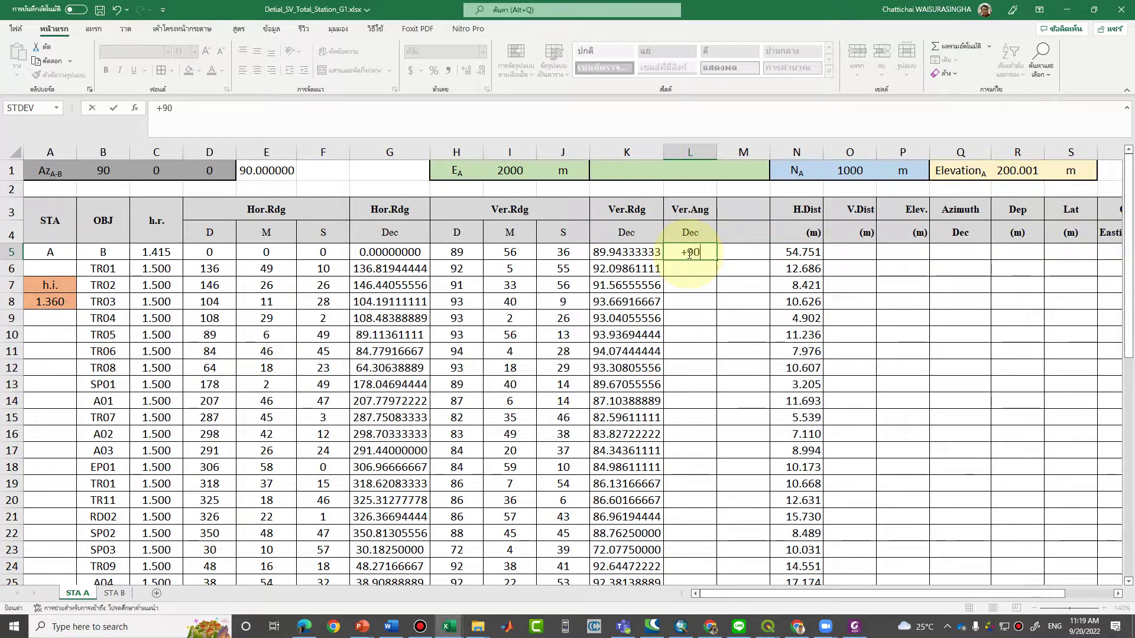
pyautogui.write('-')
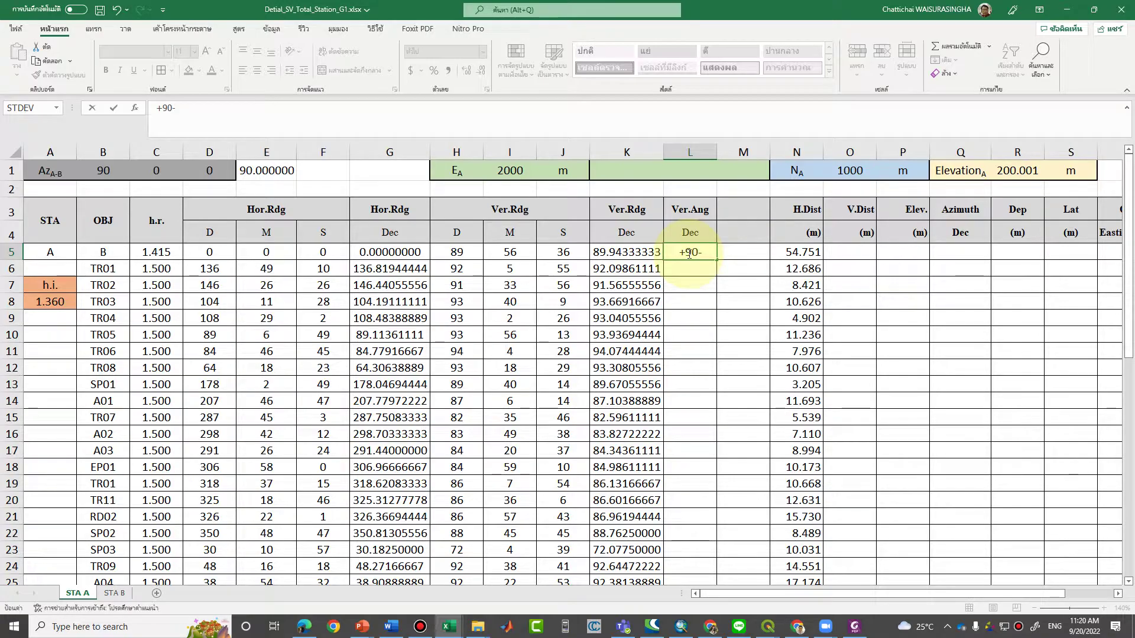
pyautogui.click(612, 248)
pyautogui.press('Return')
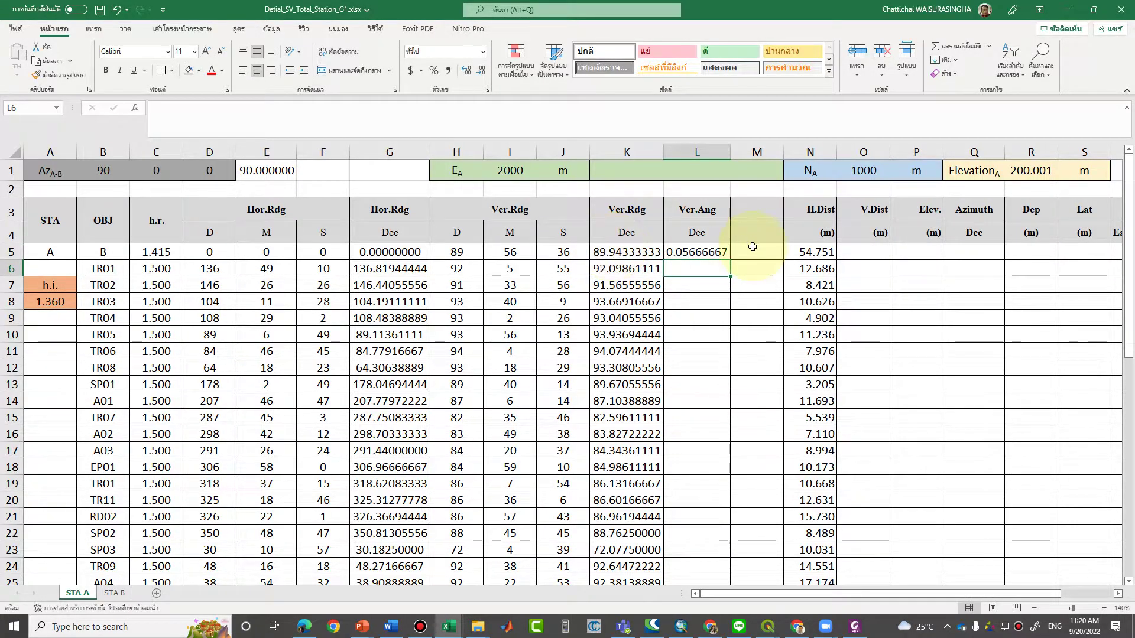
# Fill the L5 formula down the Ver.Ang Dec column and autofit the width of column L.
pyautogui.click(724, 253)
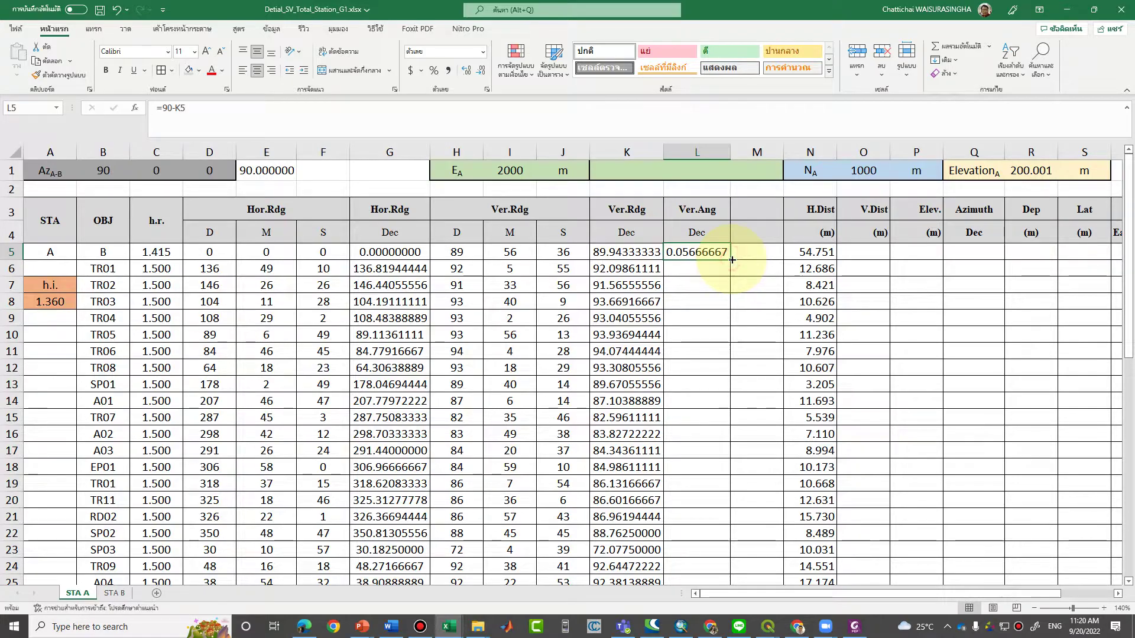
pyautogui.doubleClick(731, 262)
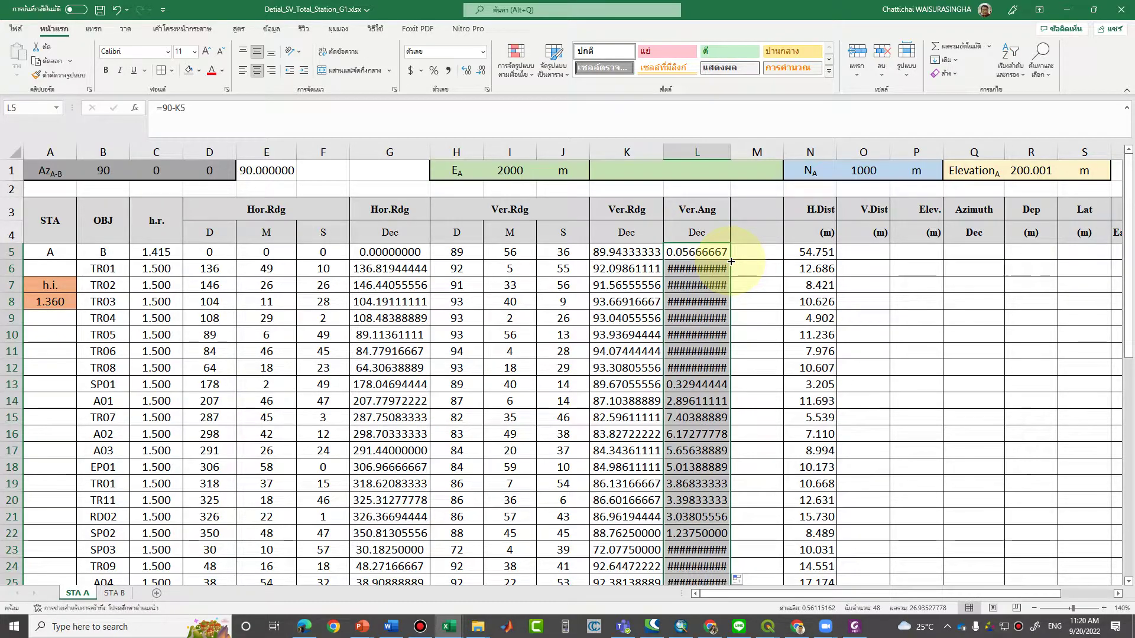
pyautogui.doubleClick(729, 152)
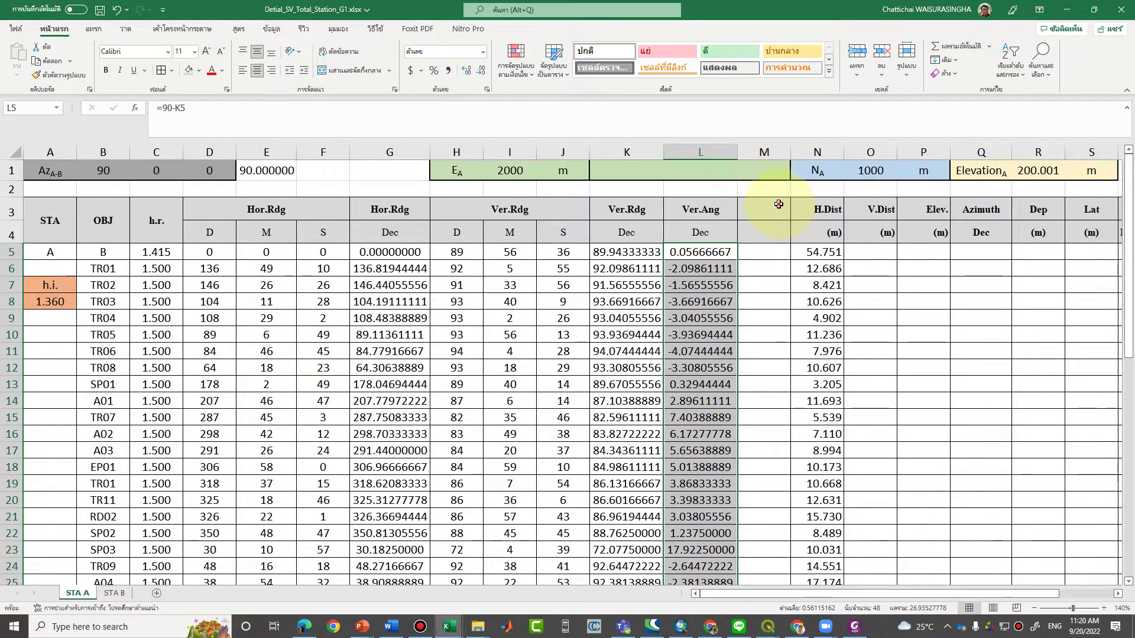
# Label column M with the header Ver.Ang in M3 and the subheader Rad in M4.
pyautogui.click(779, 204)
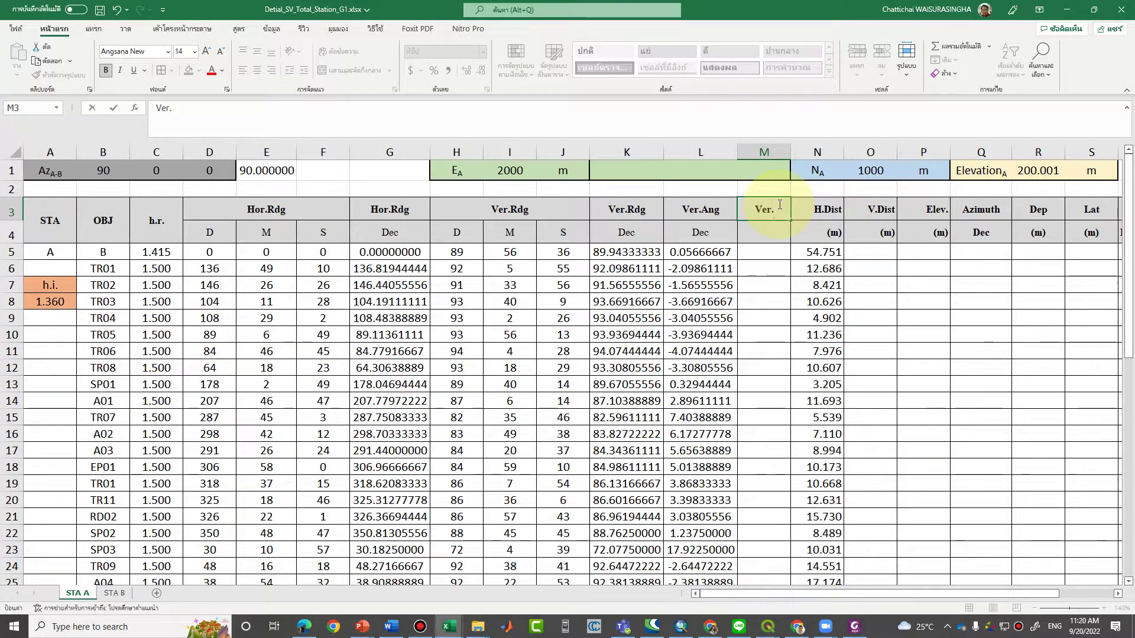
pyautogui.press('Return')
pyautogui.write('Rad')
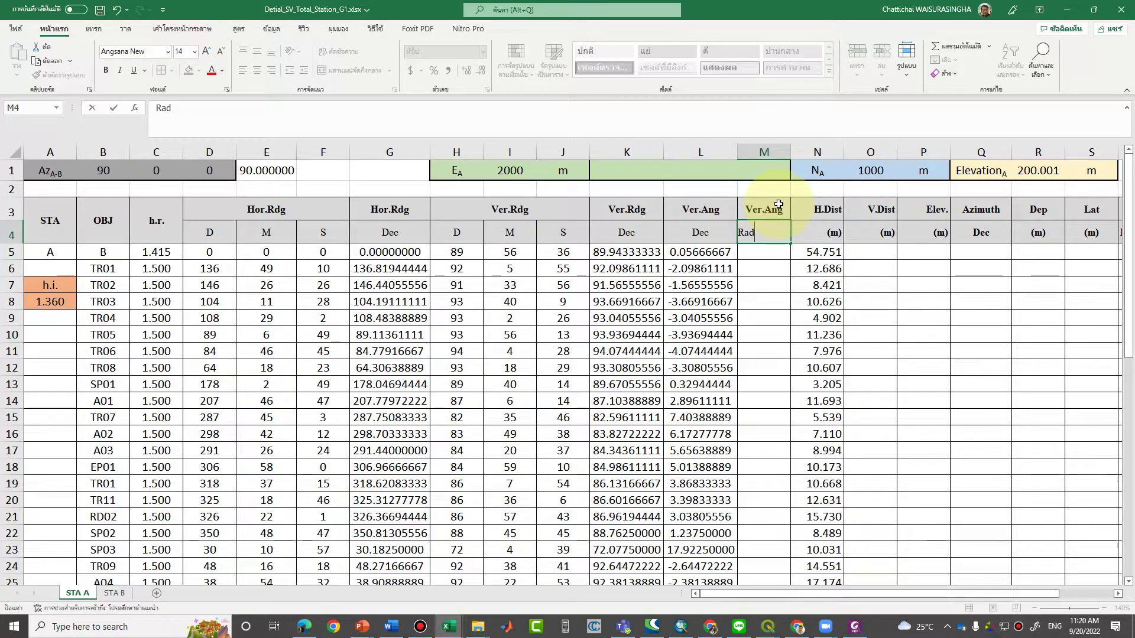
pyautogui.press('Return')
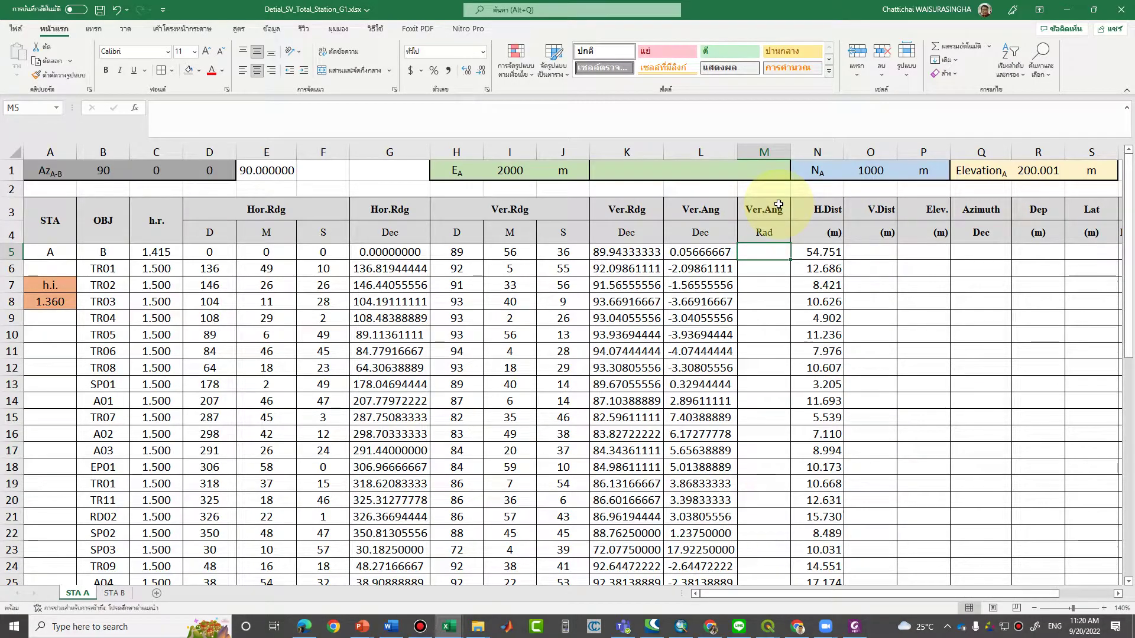
# Enter the formula +RADIANS(L5) in M5 to convert the vertical angle to radians, and check its reference.
pyautogui.write('+r')
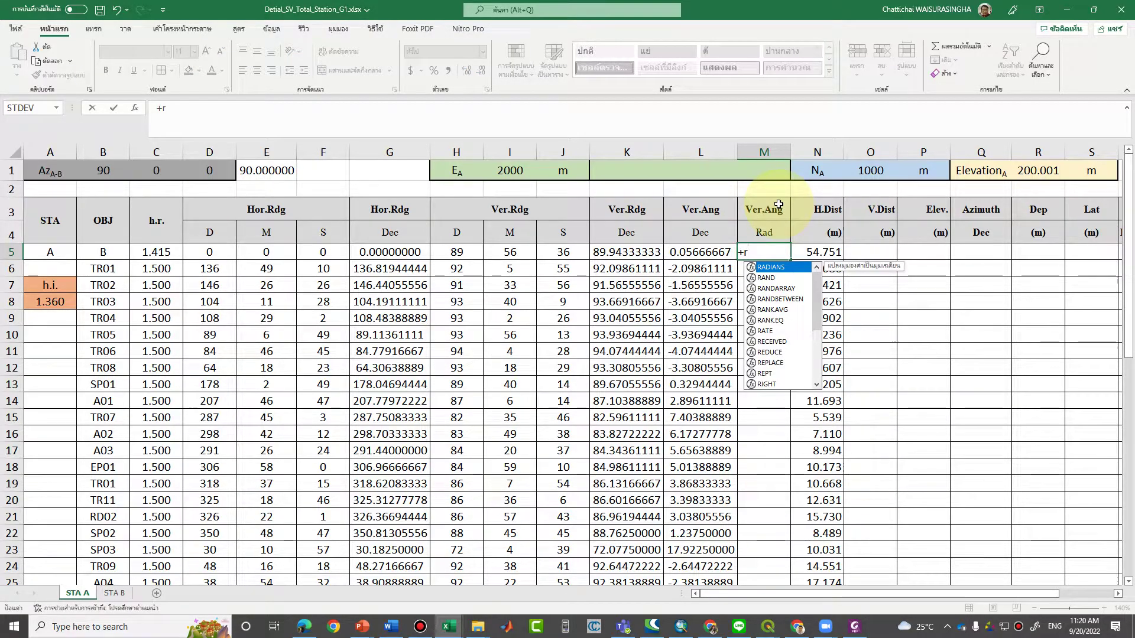
pyautogui.press('Tab')
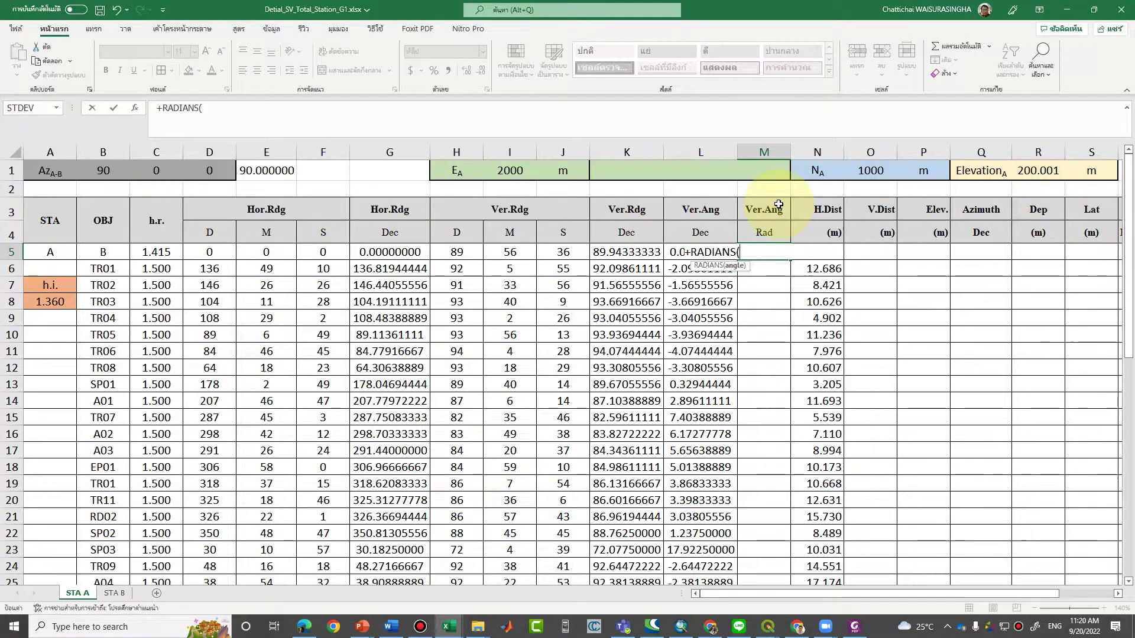
pyautogui.click(688, 349)
pyautogui.press('Up')
pyautogui.press('Up')
pyautogui.press('Up')
pyautogui.press('Up')
pyautogui.press('Up')
pyautogui.press('Up')
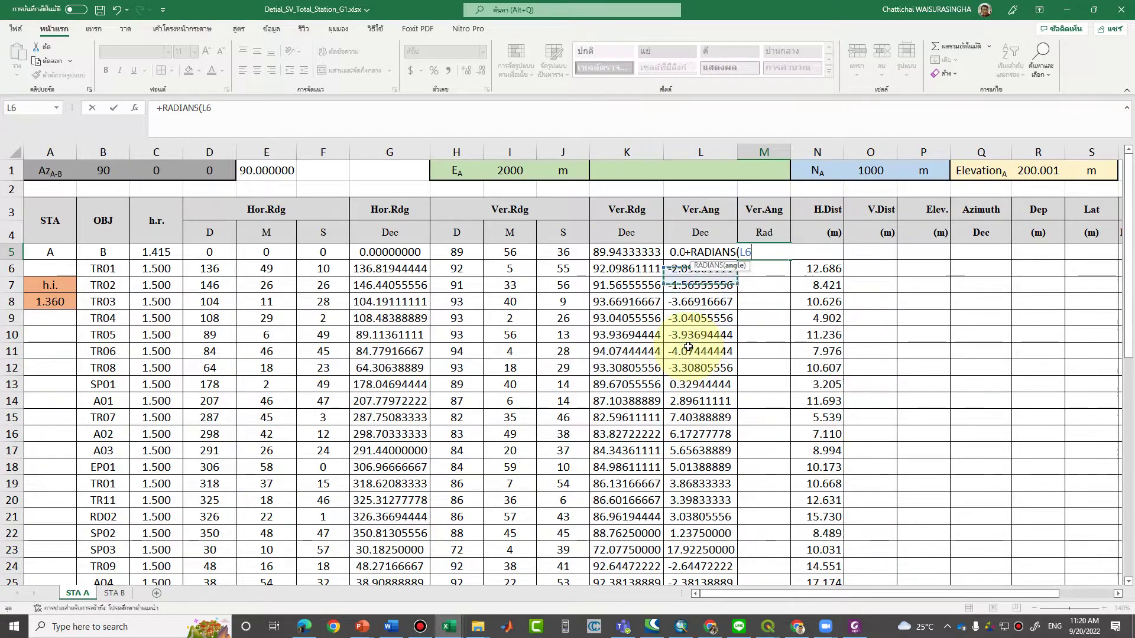
pyautogui.press('Return')
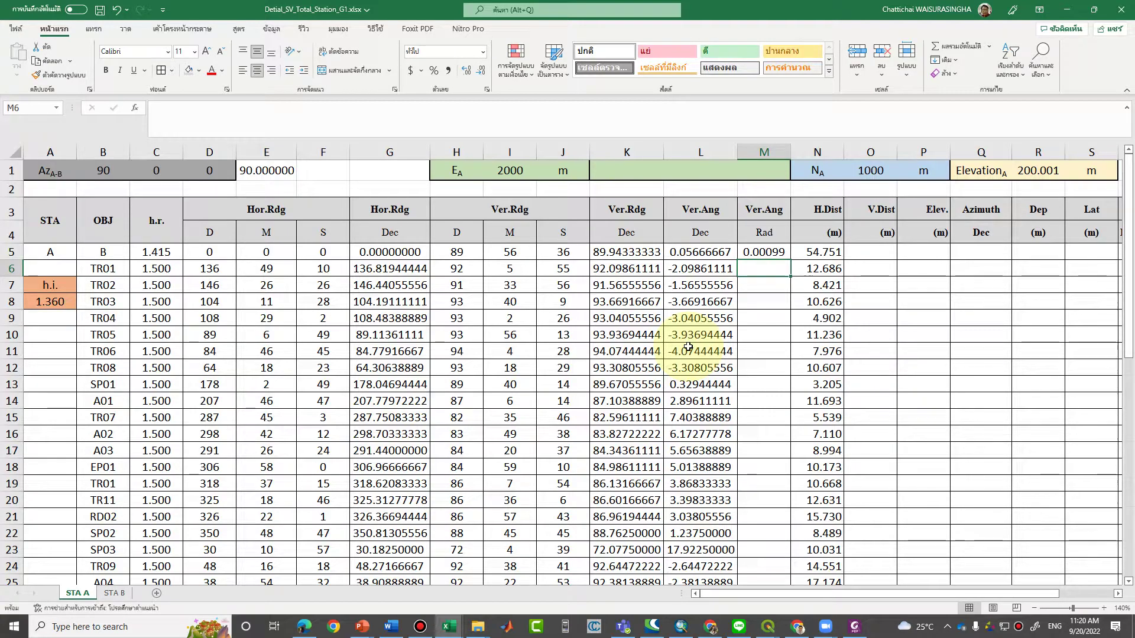
pyautogui.click(764, 250)
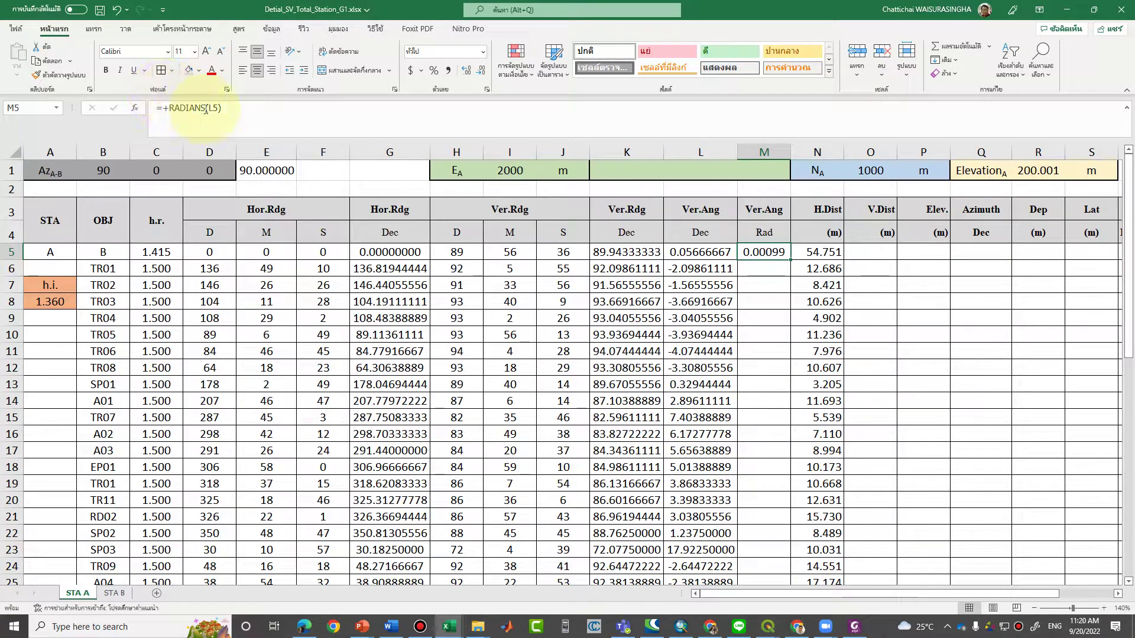
pyautogui.doubleClick(779, 251)
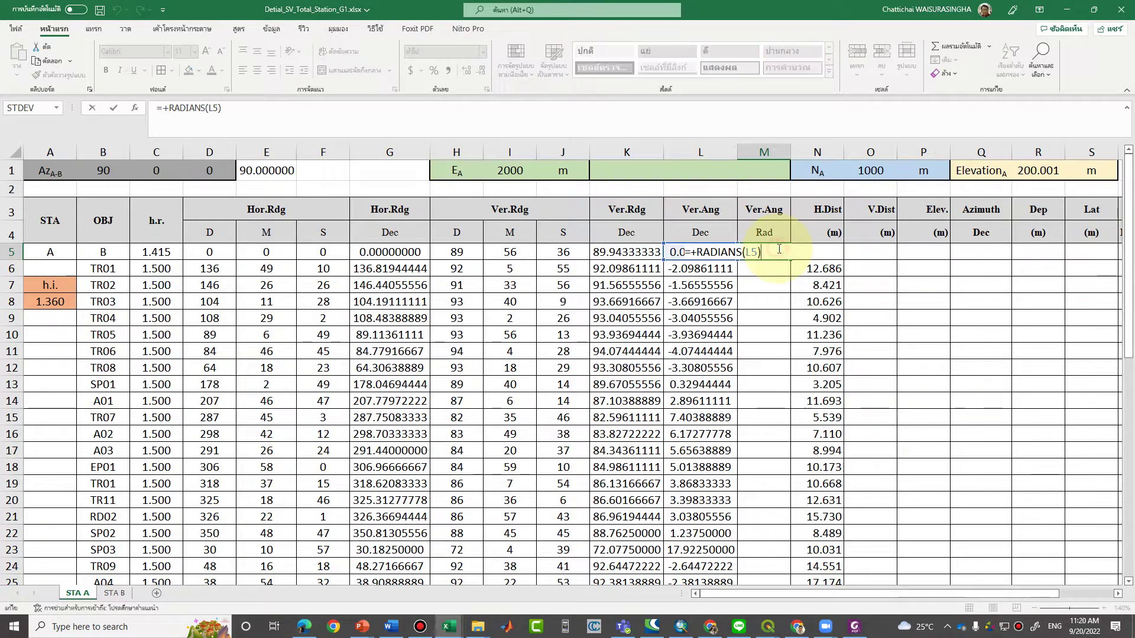
pyautogui.press('Return')
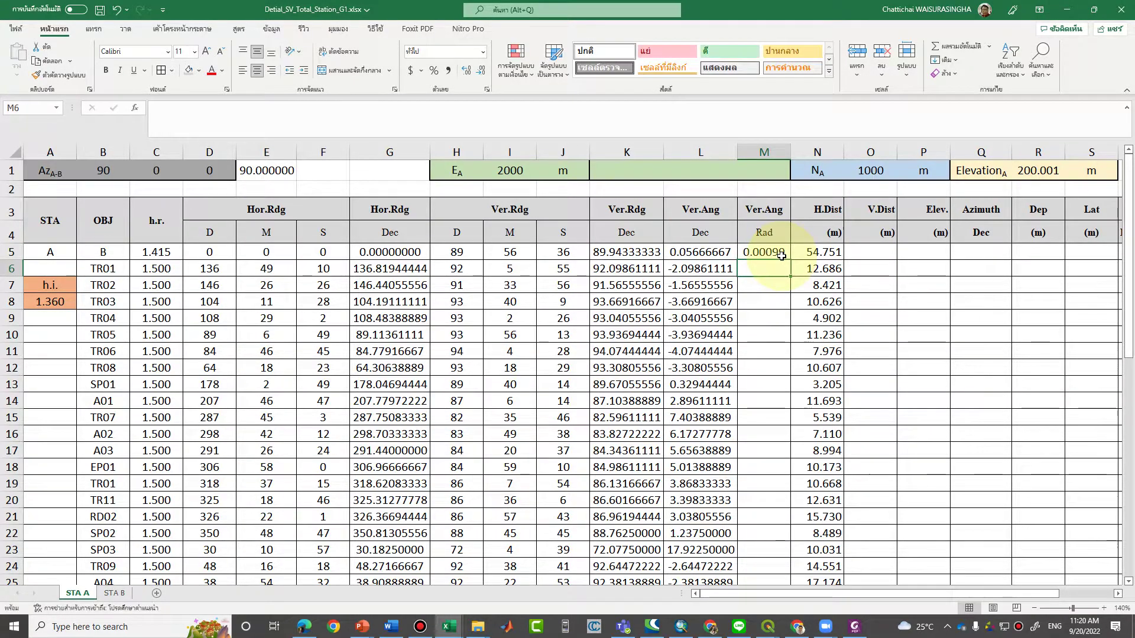
# Format M5 as a number with 8 decimal places.
pyautogui.click(782, 254)
pyautogui.rightClick(781, 255)
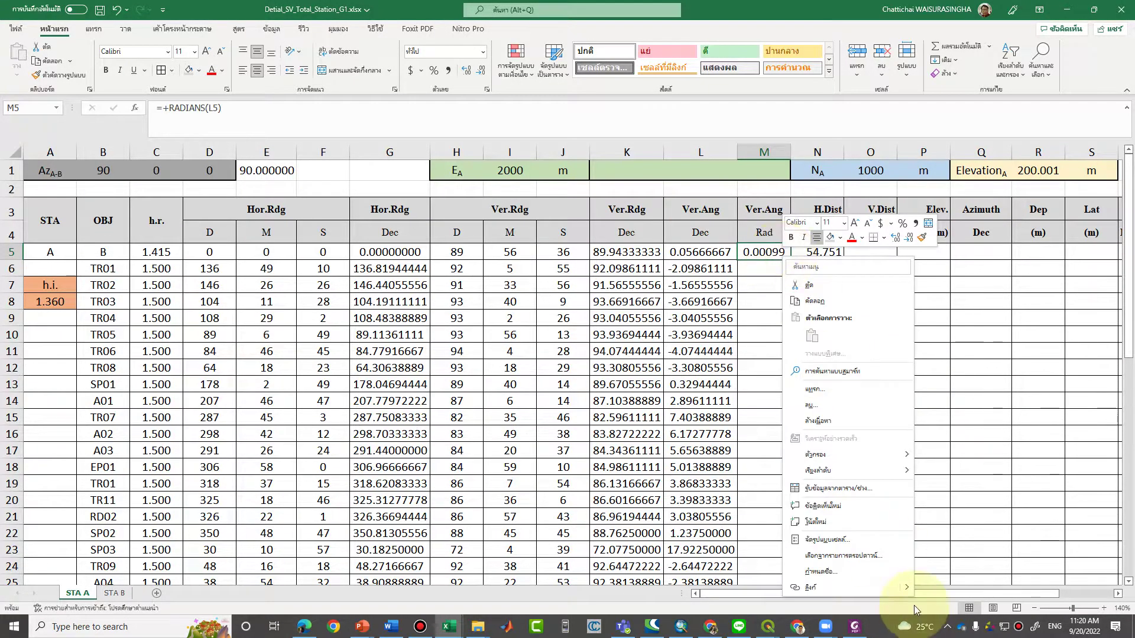
pyautogui.click(833, 539)
pyautogui.click(762, 364)
pyautogui.click(897, 382)
pyautogui.click(896, 382)
pyautogui.click(897, 383)
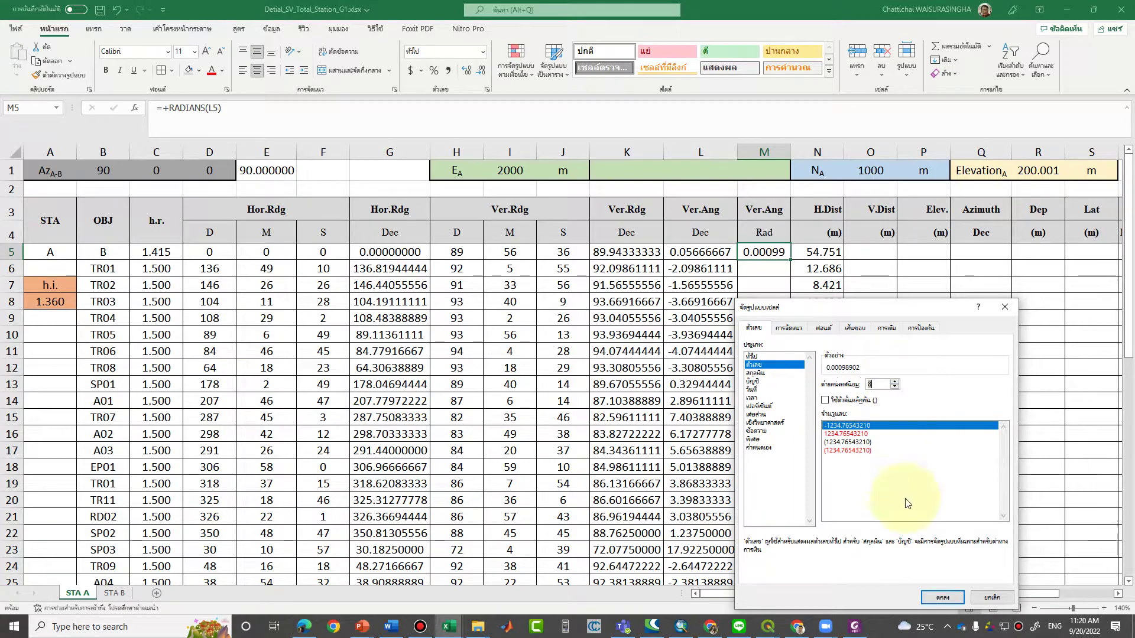
pyautogui.click(942, 597)
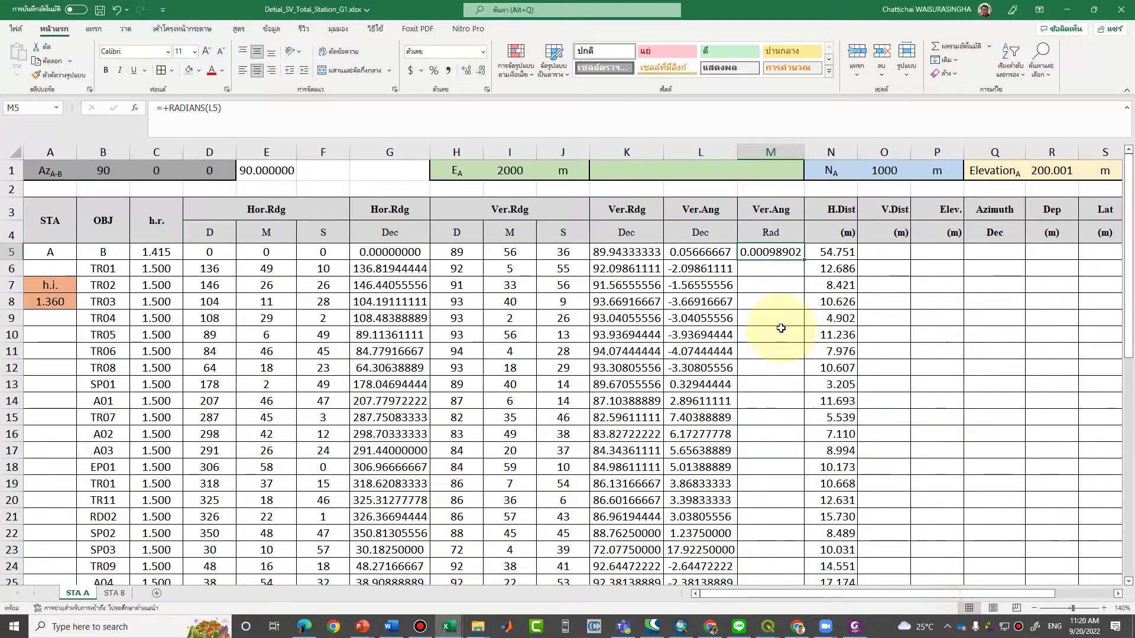
# Fill the M5 radian formula down the Ver.Ang Rad column and autofit the width of column M.
pyautogui.doubleClick(803, 260)
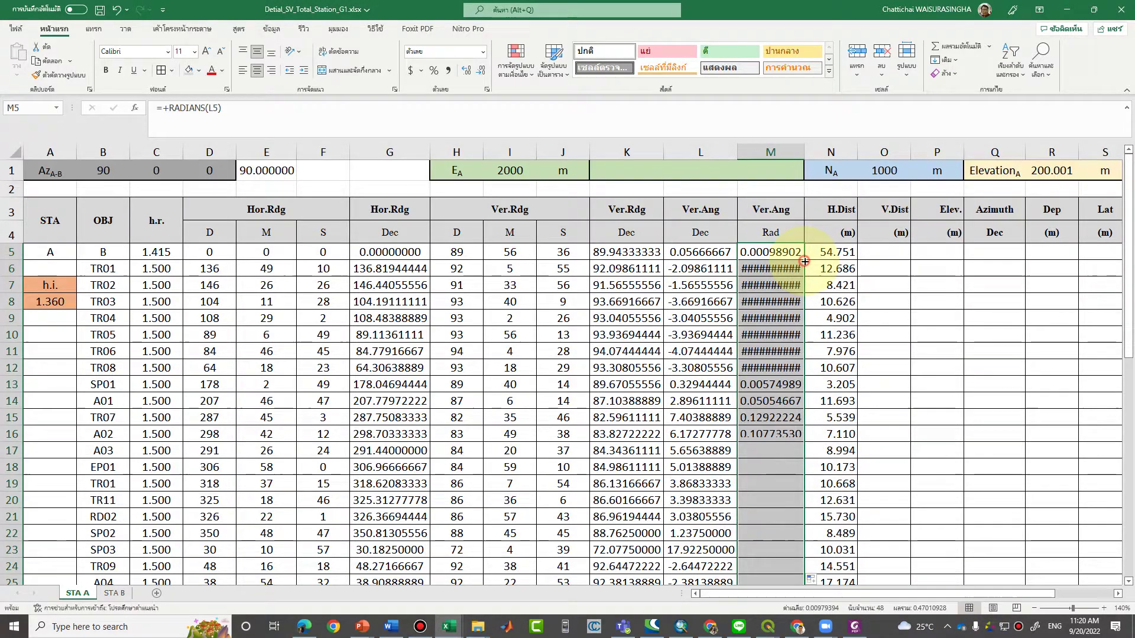
pyautogui.doubleClick(804, 152)
pyautogui.scroll(-6, 793, 532)
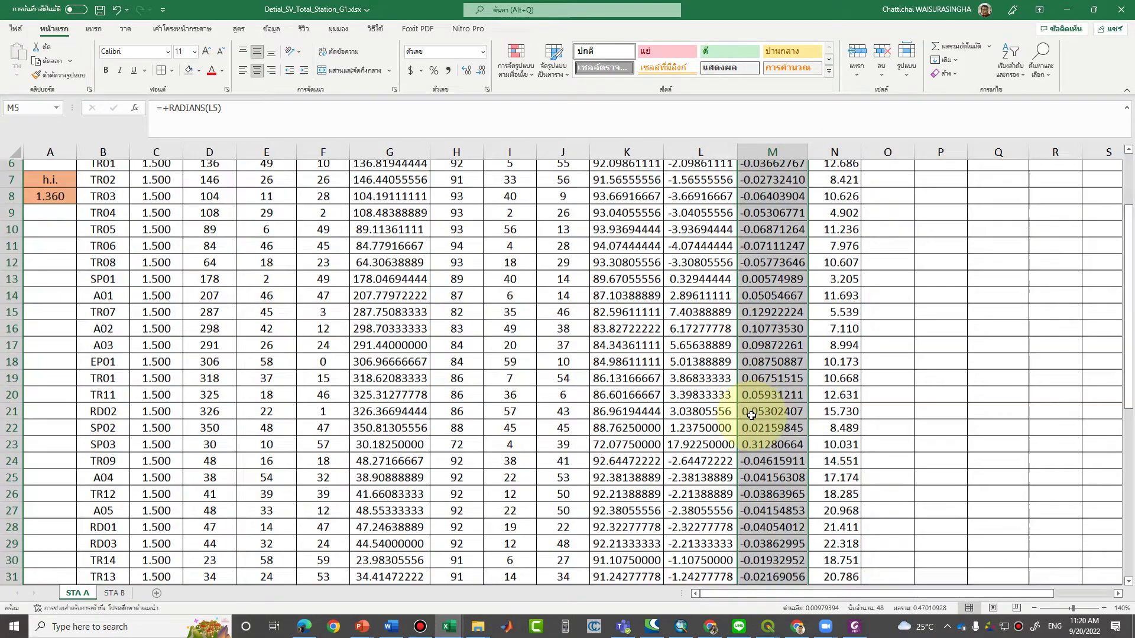
pyautogui.scroll(6, 792, 486)
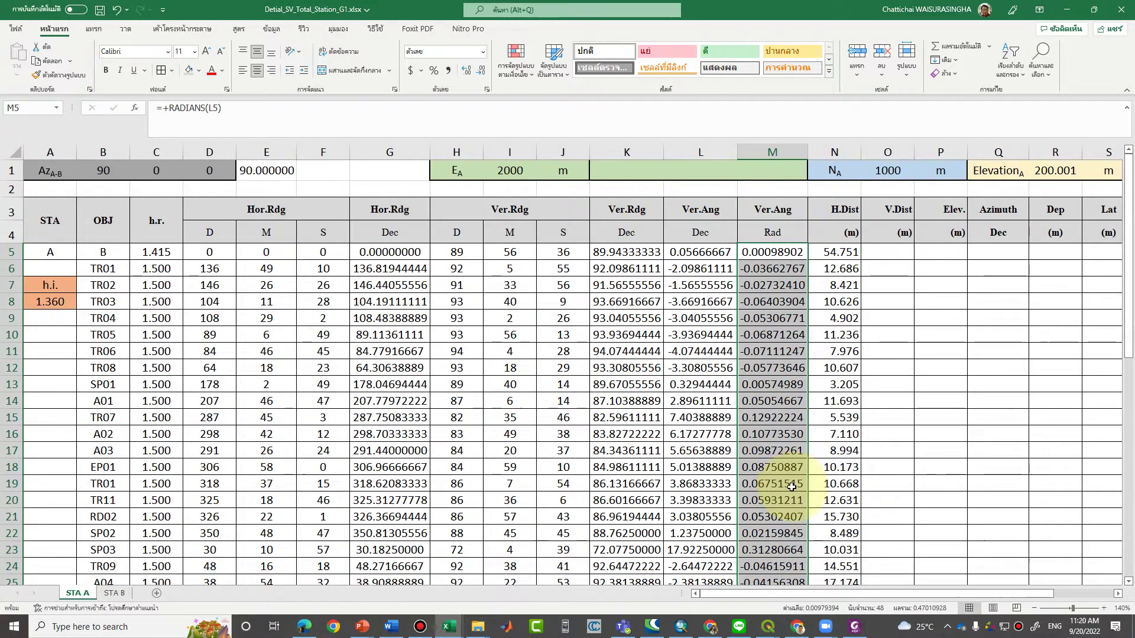
# Enter the vertical distance formula =N5*TAN(M5) in O5, consulting V = H tan α on the PowerPoint Trigonometric Leveling slide.
pyautogui.click(896, 256)
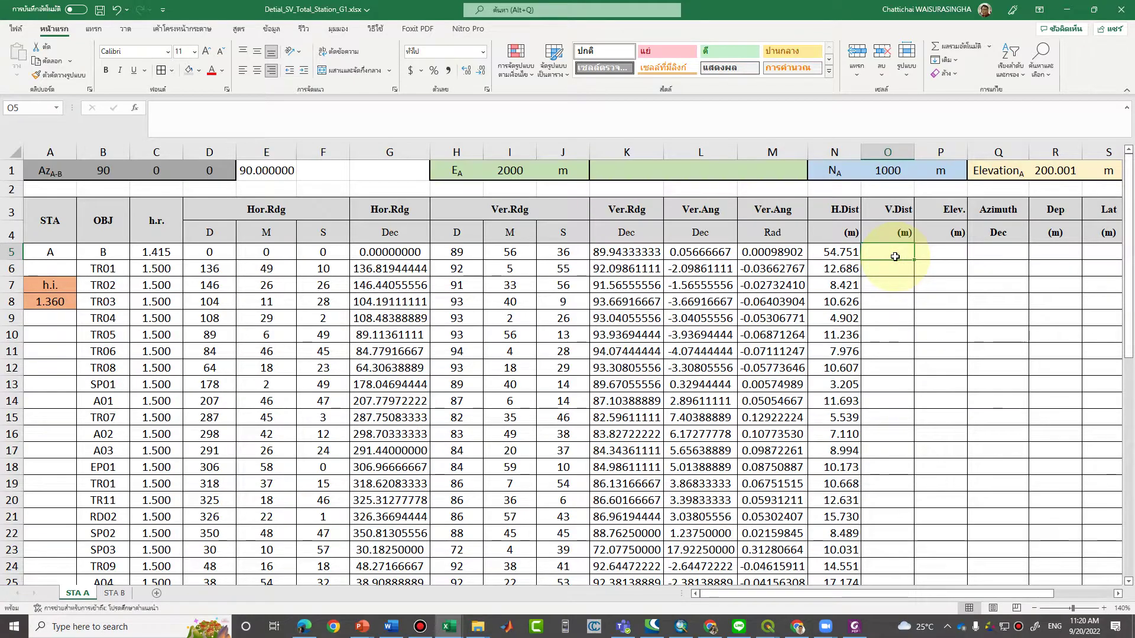
pyautogui.write('=')
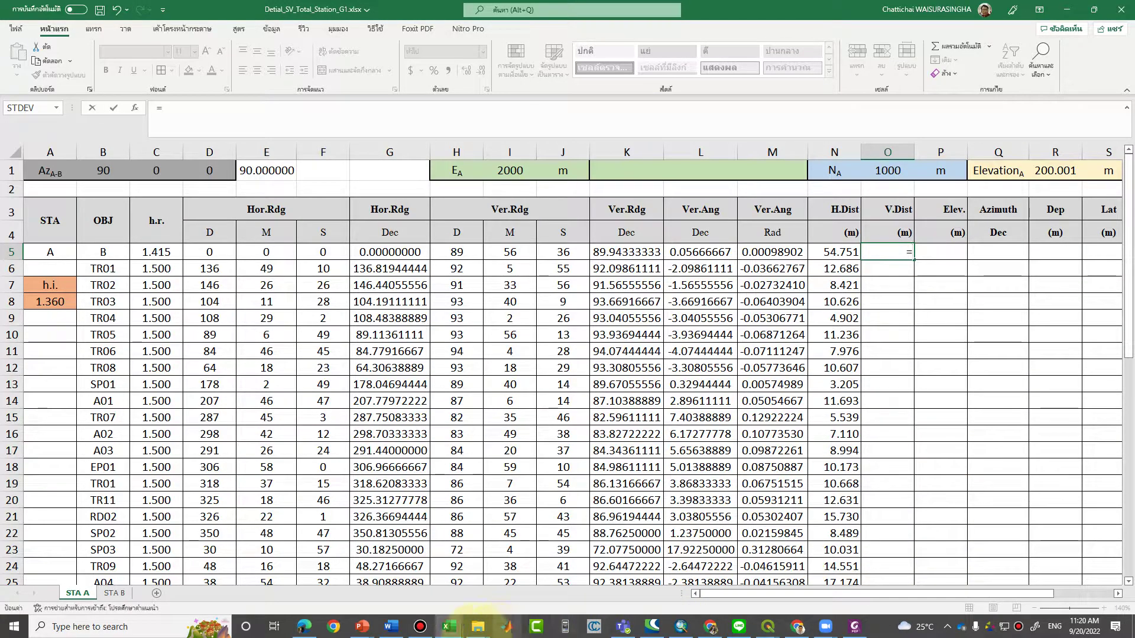
pyautogui.click(358, 630)
pyautogui.click(426, 570)
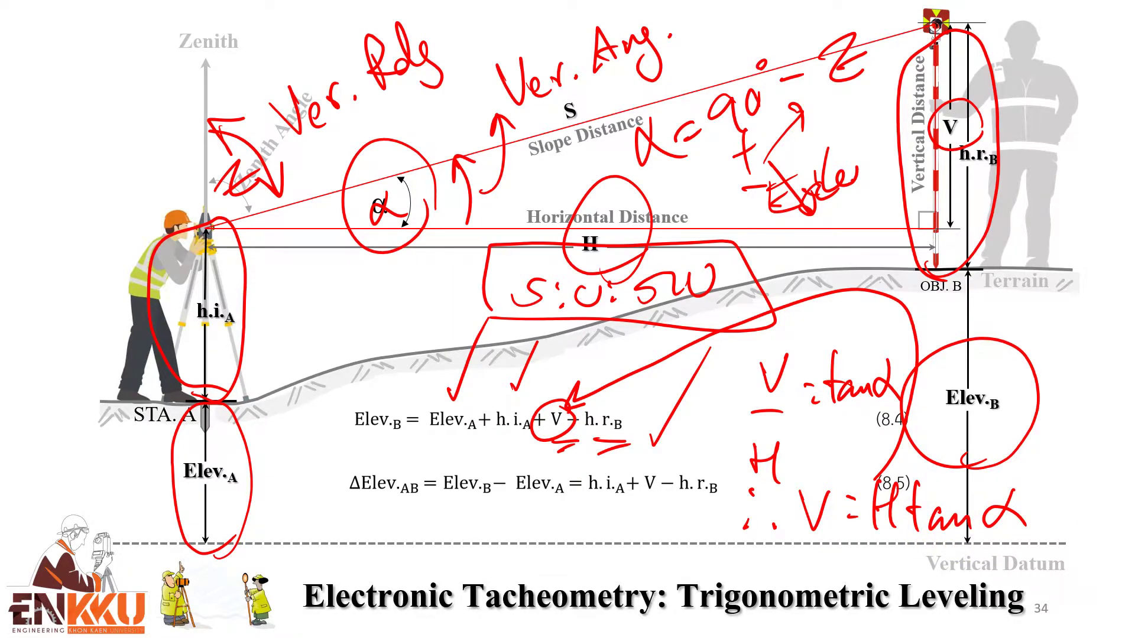
pyautogui.hotkey('alt', 'Tab')
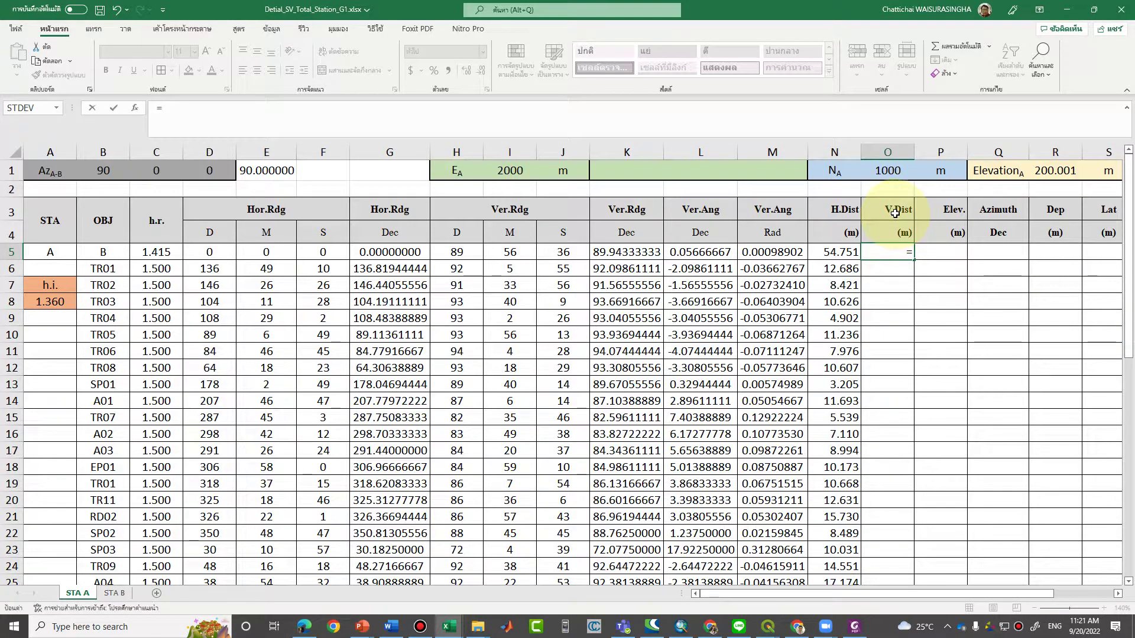
pyautogui.click(849, 251)
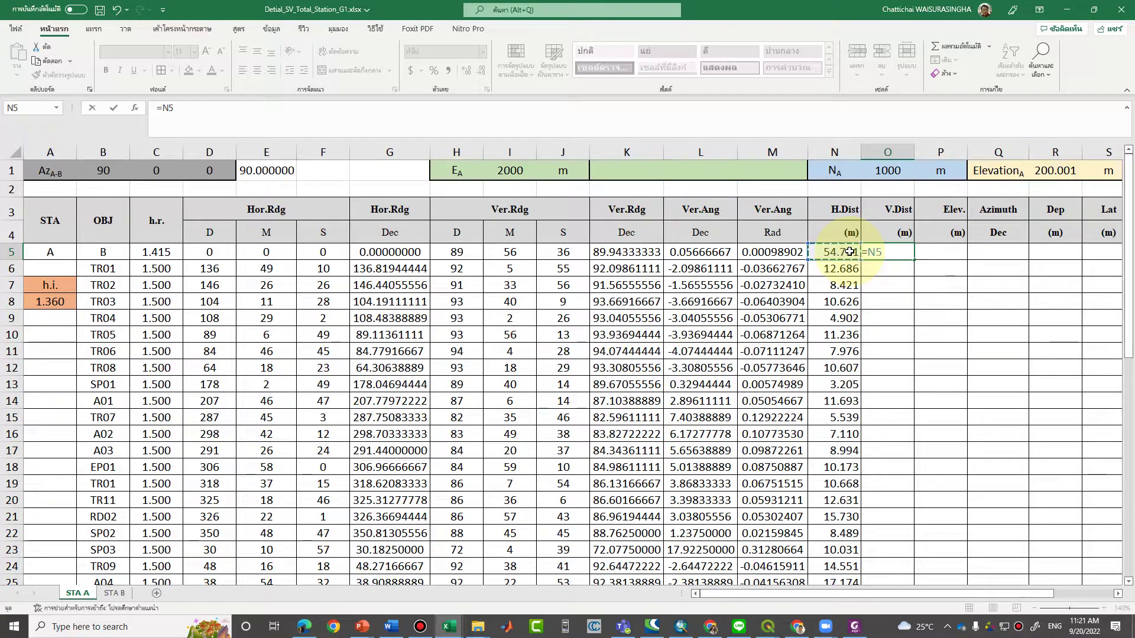
pyautogui.write('*TAN(')
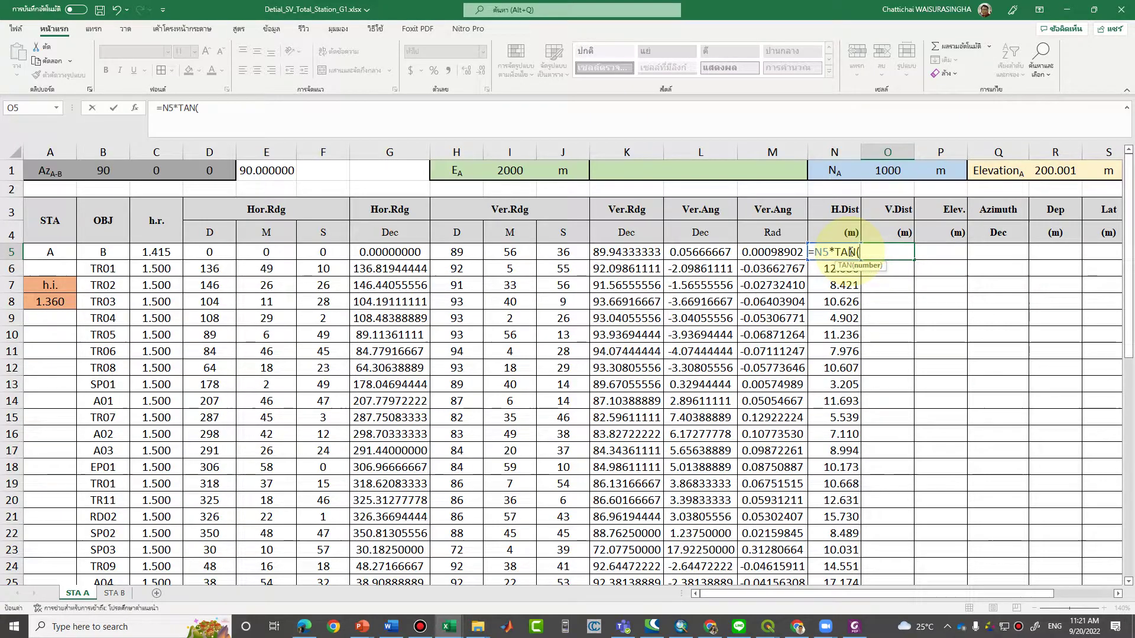
pyautogui.click(787, 247)
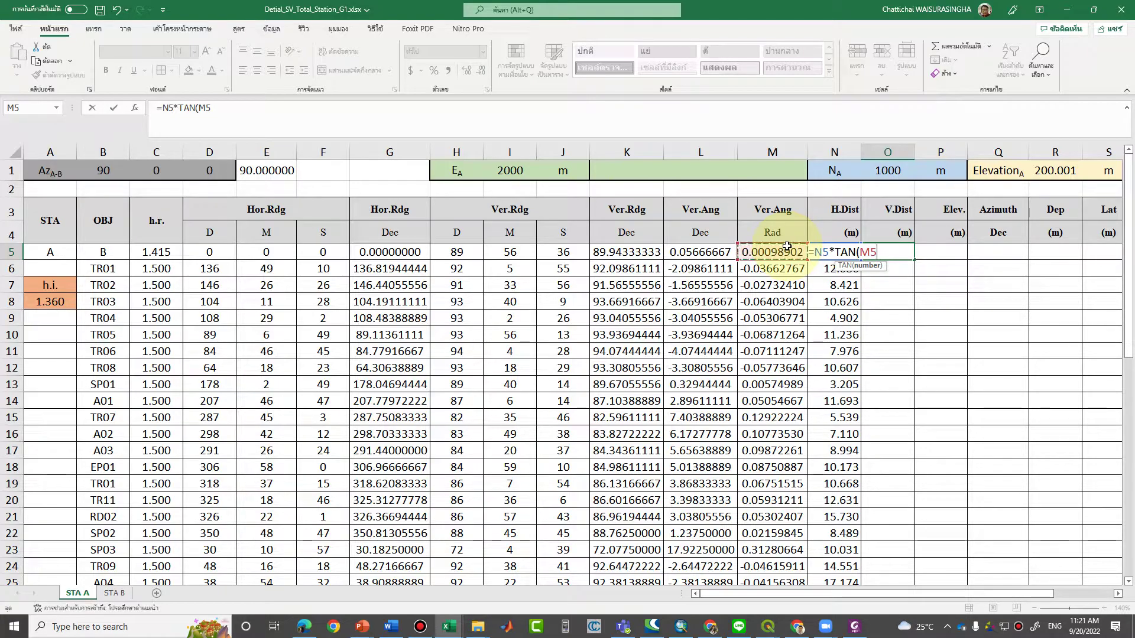
pyautogui.write('_')
pyautogui.write(')')
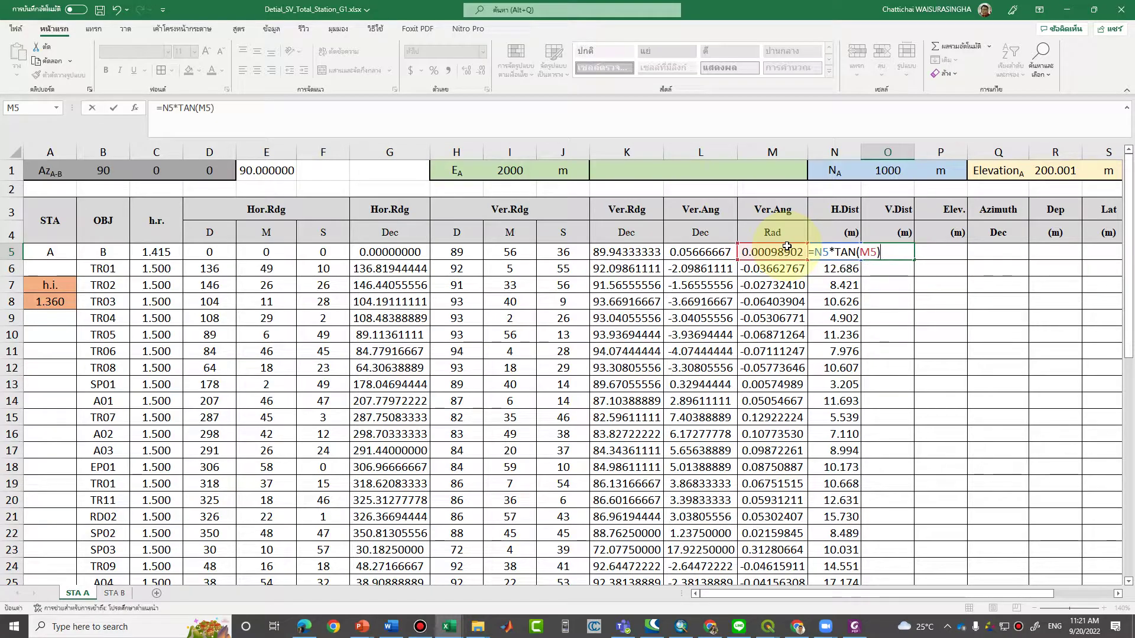
pyautogui.press('Return')
# Wrap the O5 formula in ROUND with 3 digits, giving =ROUND(N5*TAN(M5),3).
pyautogui.click(889, 252)
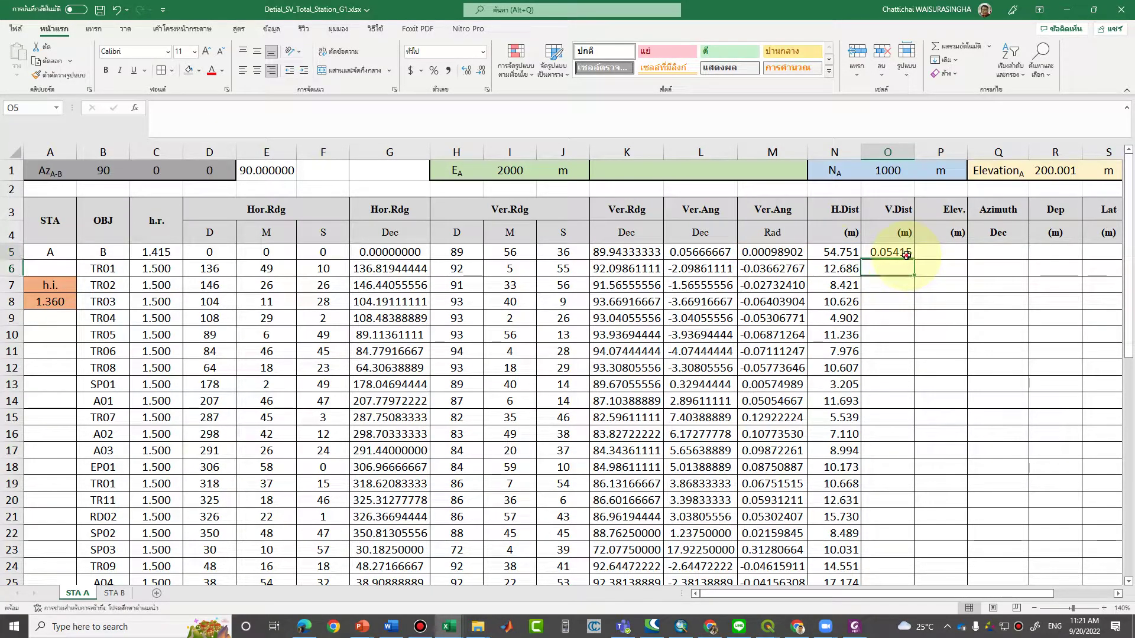
pyautogui.click(164, 110)
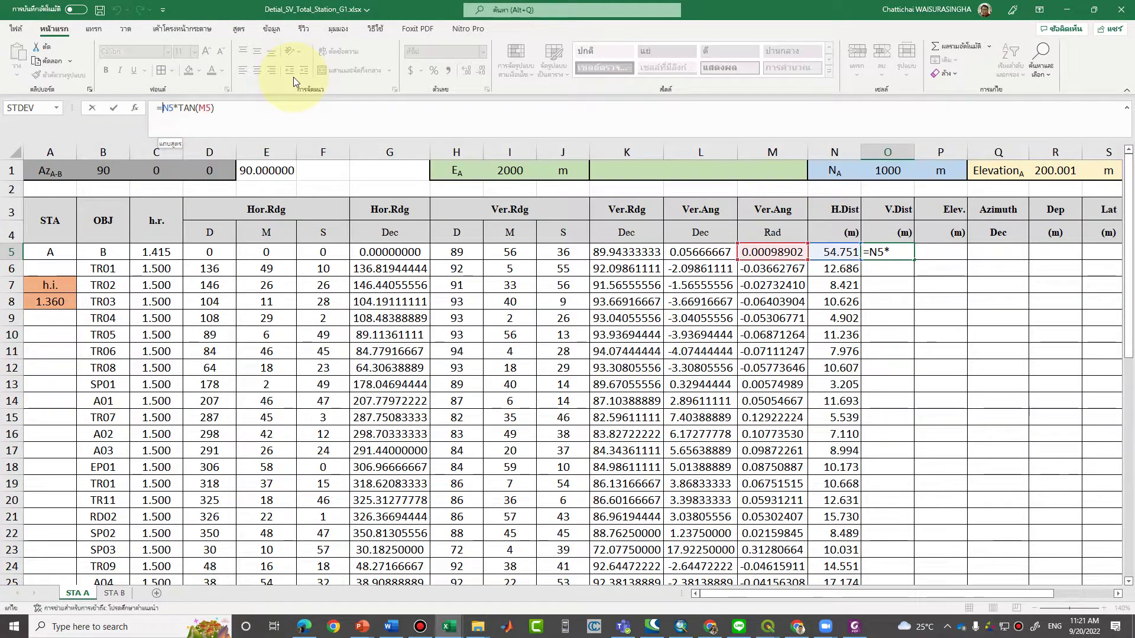
pyautogui.write('rou')
pyautogui.press('Tab')
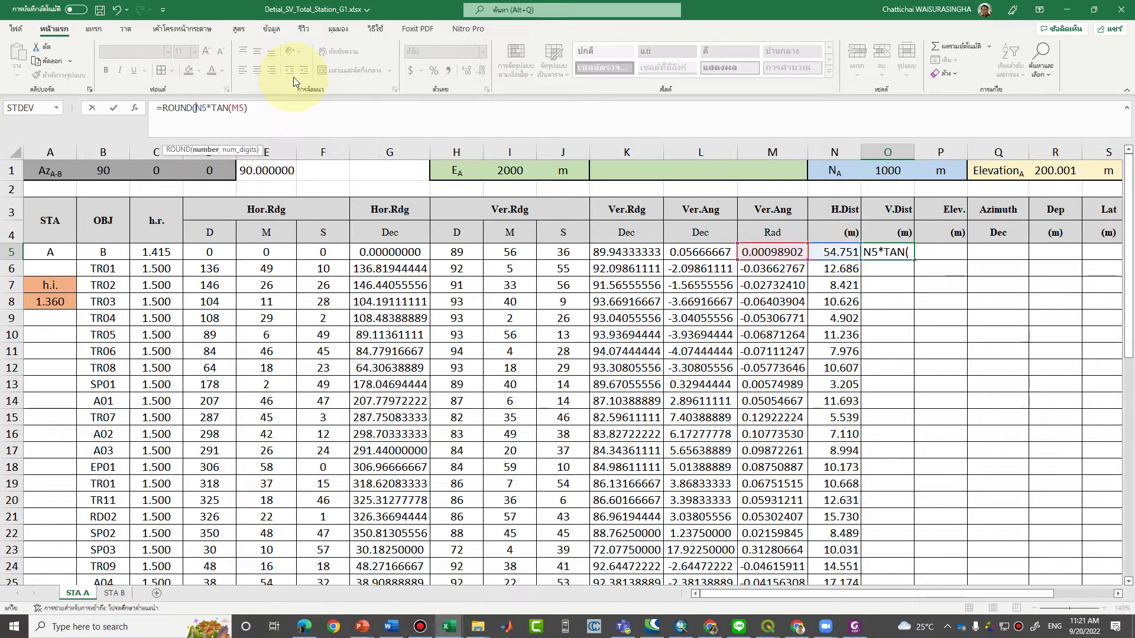
pyautogui.click(315, 107)
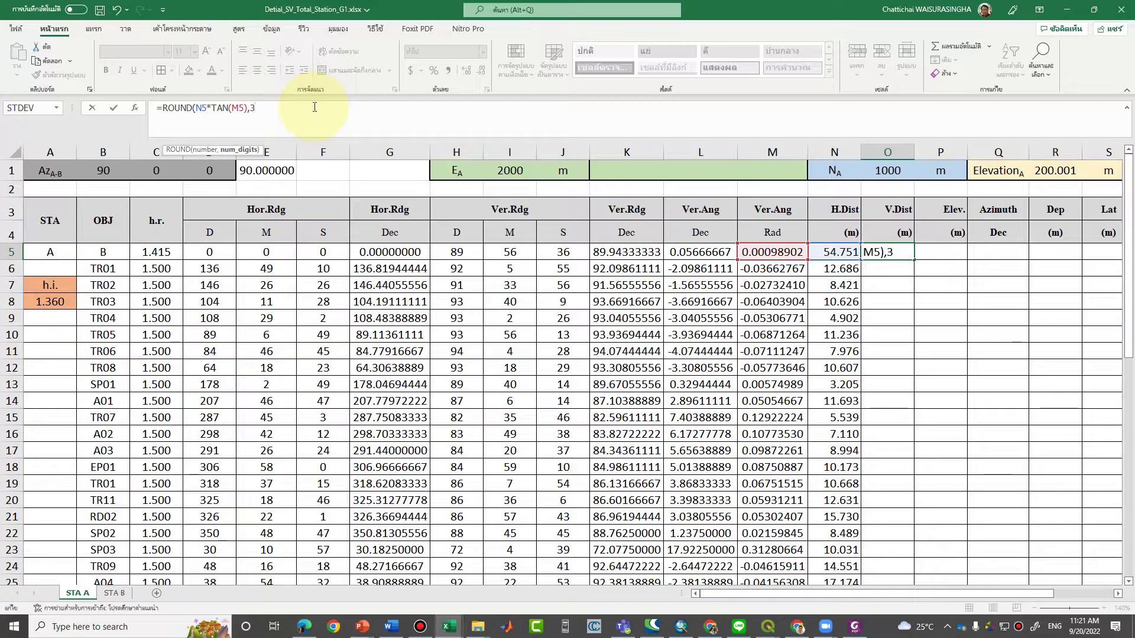
pyautogui.write(',3')
pyautogui.press('Return')
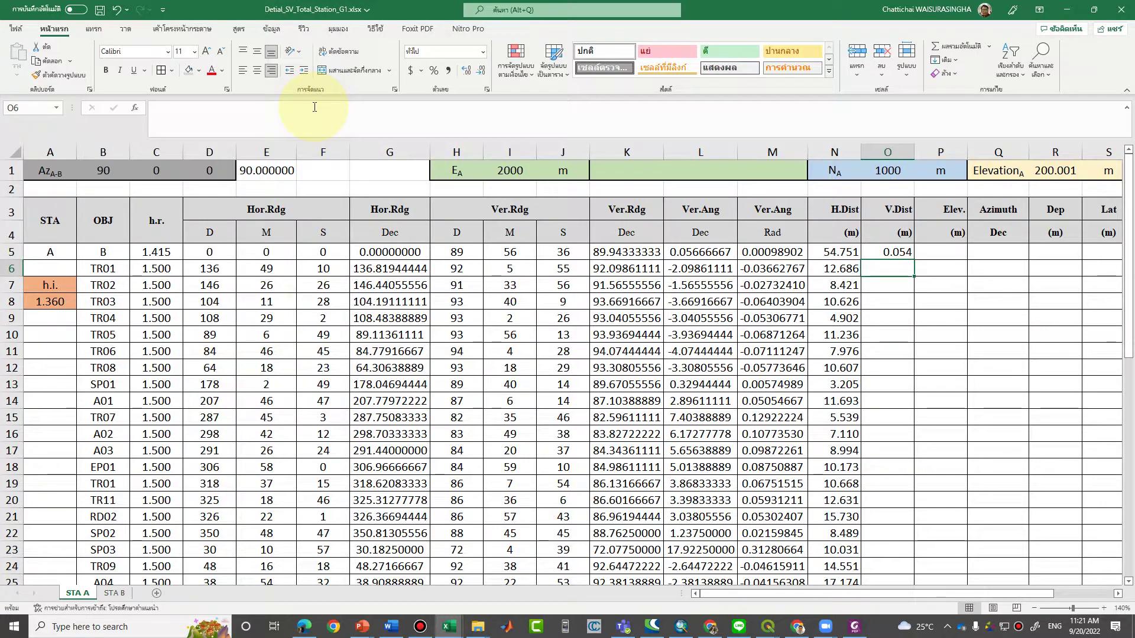
# Fill the O5 formula down the V.Dist column and format the filled cells as numbers with 3 decimal places.
pyautogui.click(908, 256)
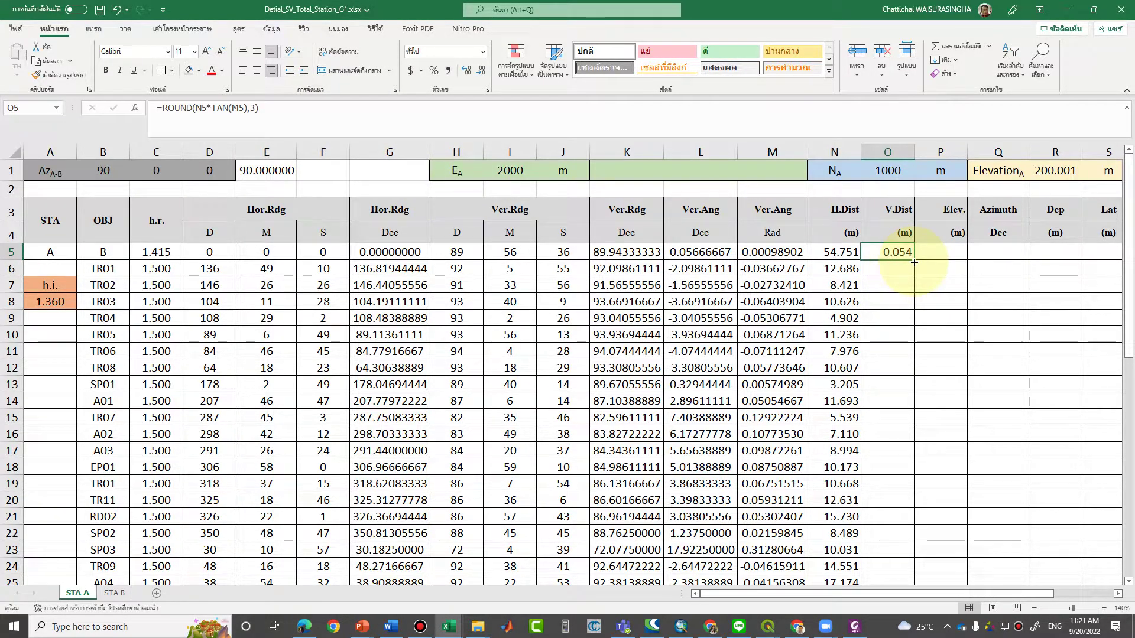
pyautogui.doubleClick(914, 262)
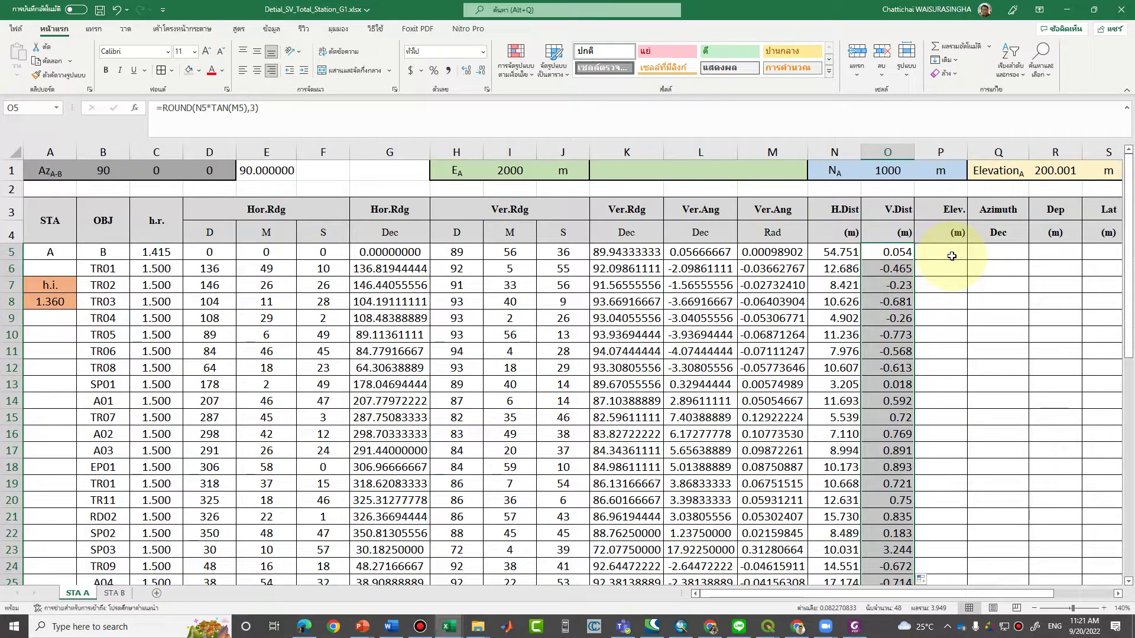
pyautogui.rightClick(906, 252)
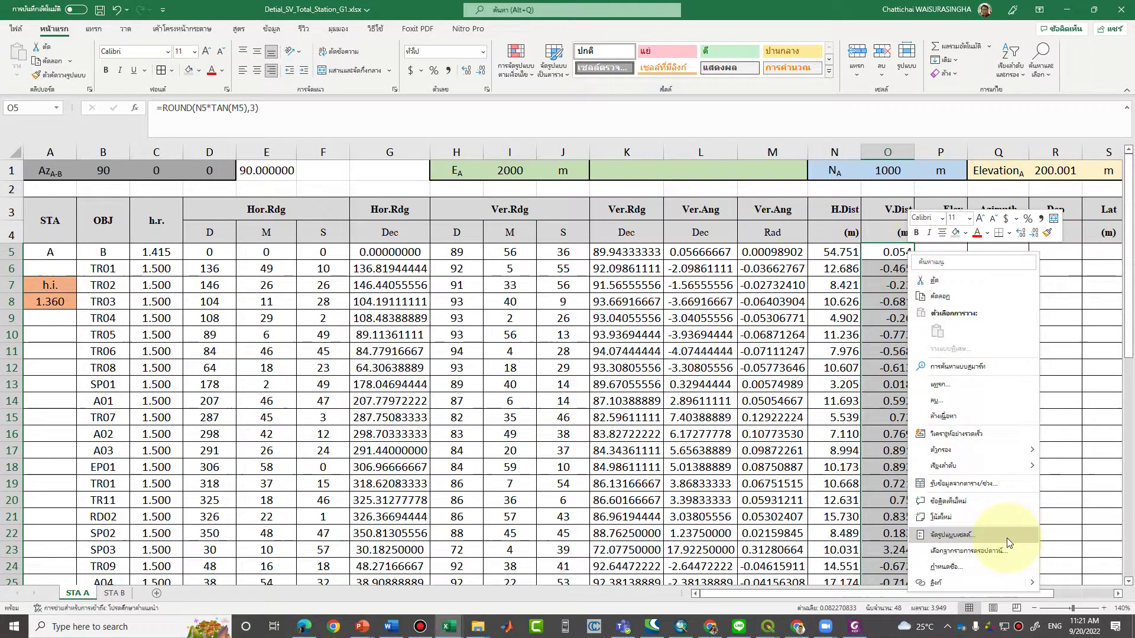
pyautogui.click(1009, 536)
pyautogui.click(883, 365)
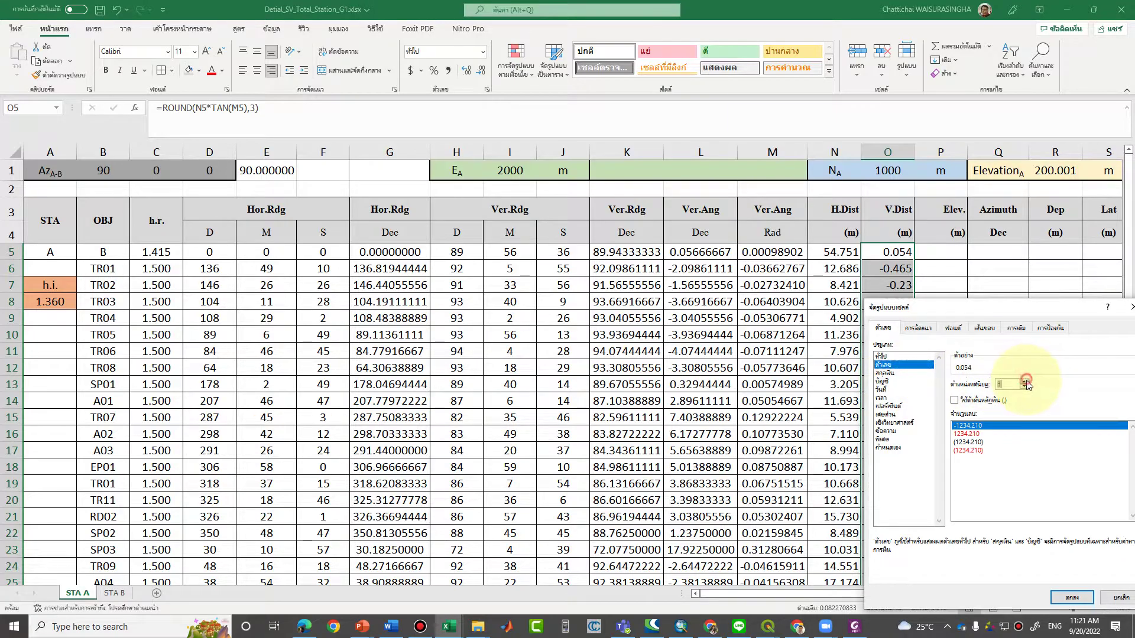
pyautogui.click(1071, 598)
pyautogui.click(939, 382)
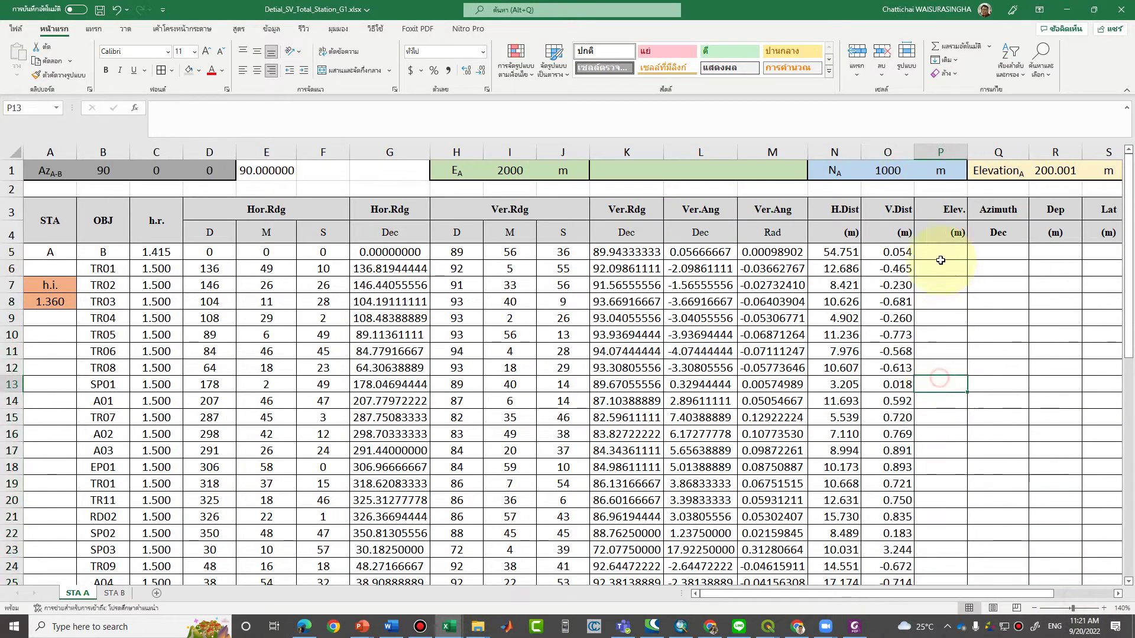
# With P5 selected for the elevation formula, switch to PowerPoint and end the Trigonometric Leveling slide show, keeping the ink annotations.
pyautogui.click(949, 253)
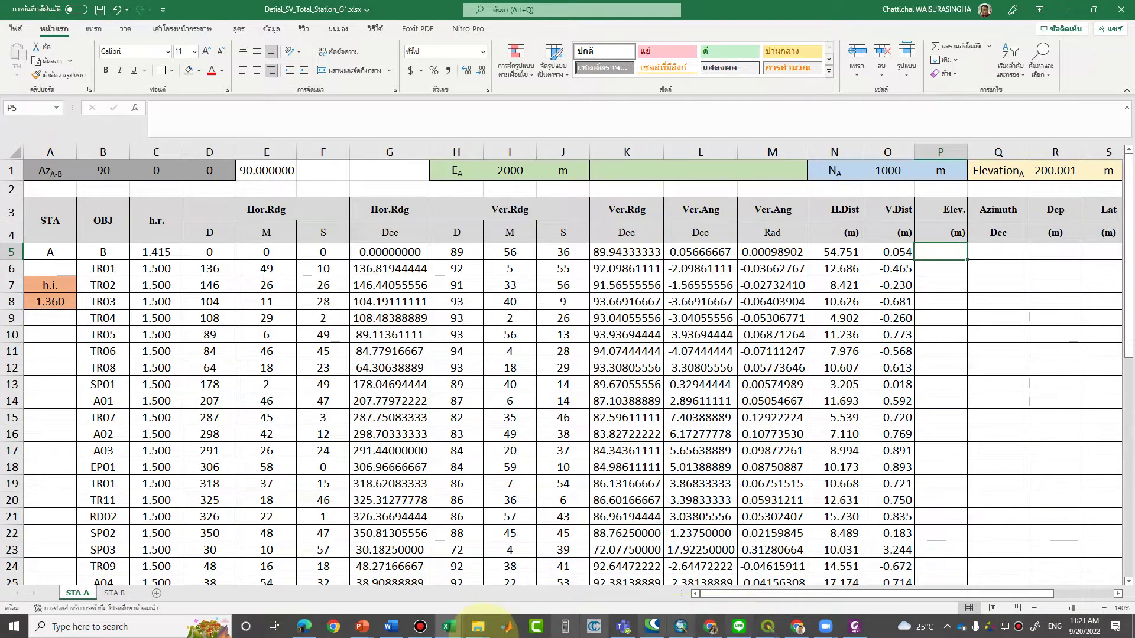
pyautogui.moveTo(362, 626)
pyautogui.click(454, 464)
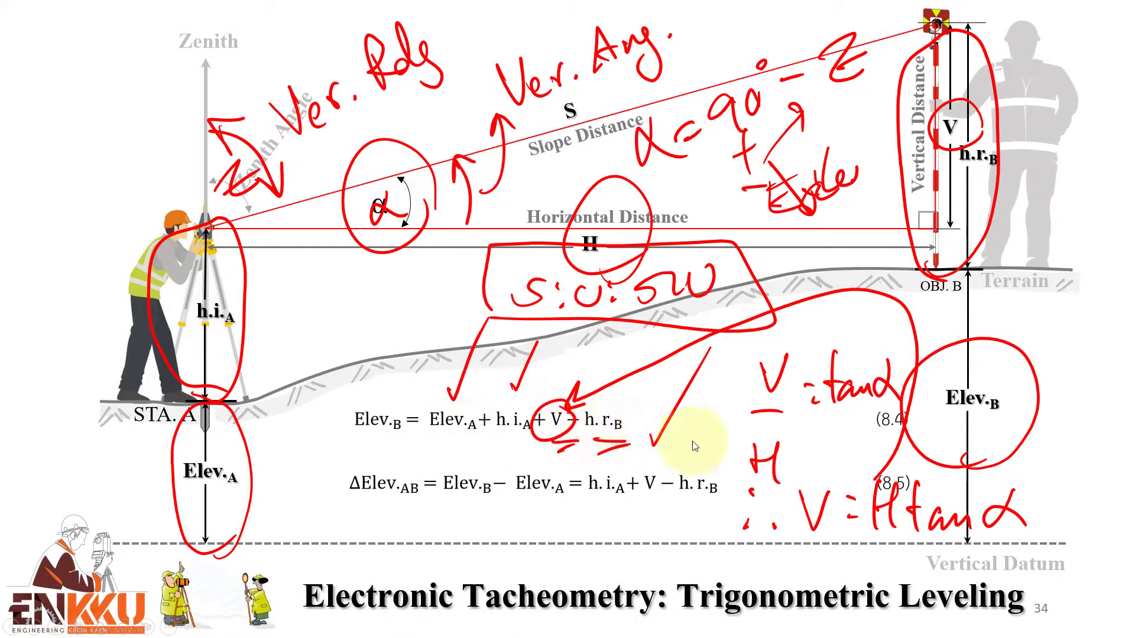
pyautogui.rightClick(923, 588)
pyautogui.click(946, 572)
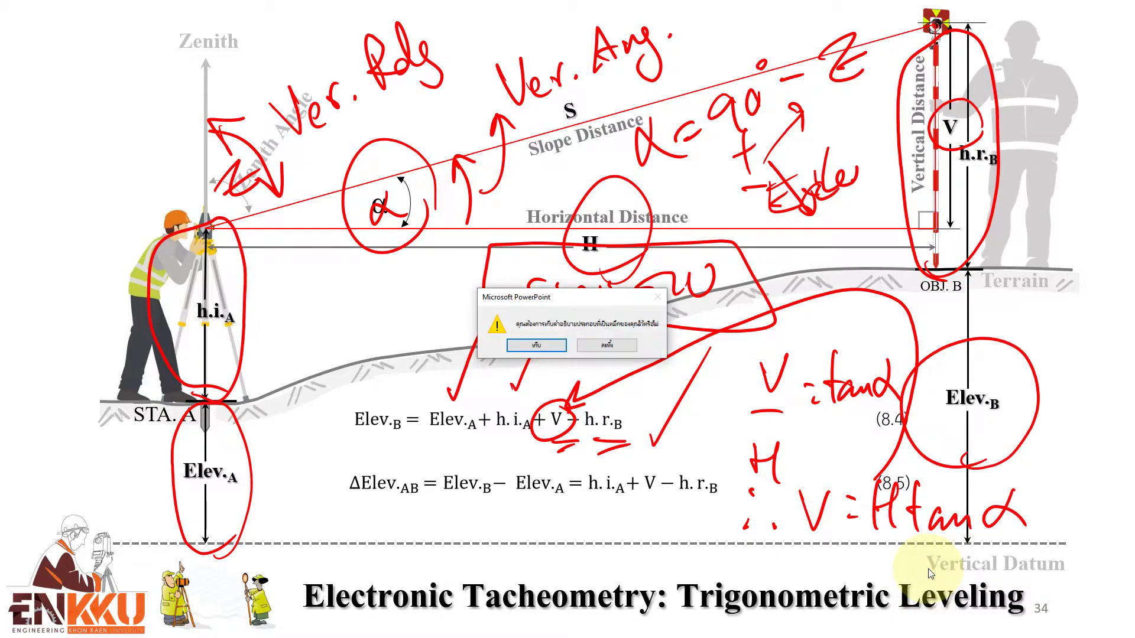
pyautogui.click(531, 344)
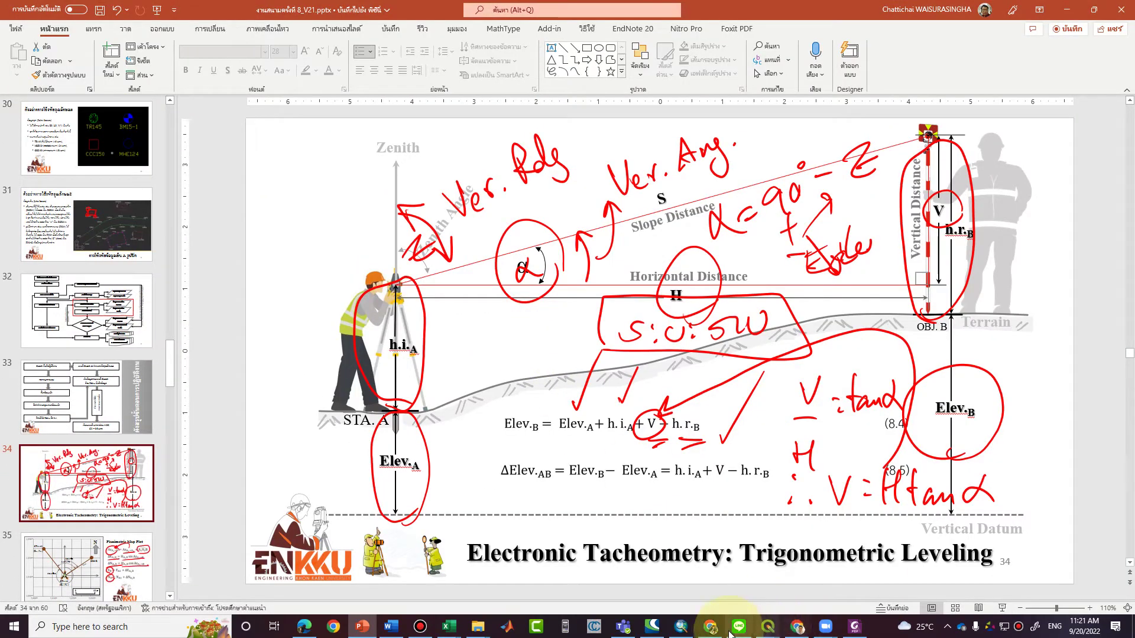
# Switch back to Excel and build the elevation formula +R1+A8+O5-C5 in P5 from Elevation A, h.i., V.Dist and h.r.
pyautogui.moveTo(733, 630)
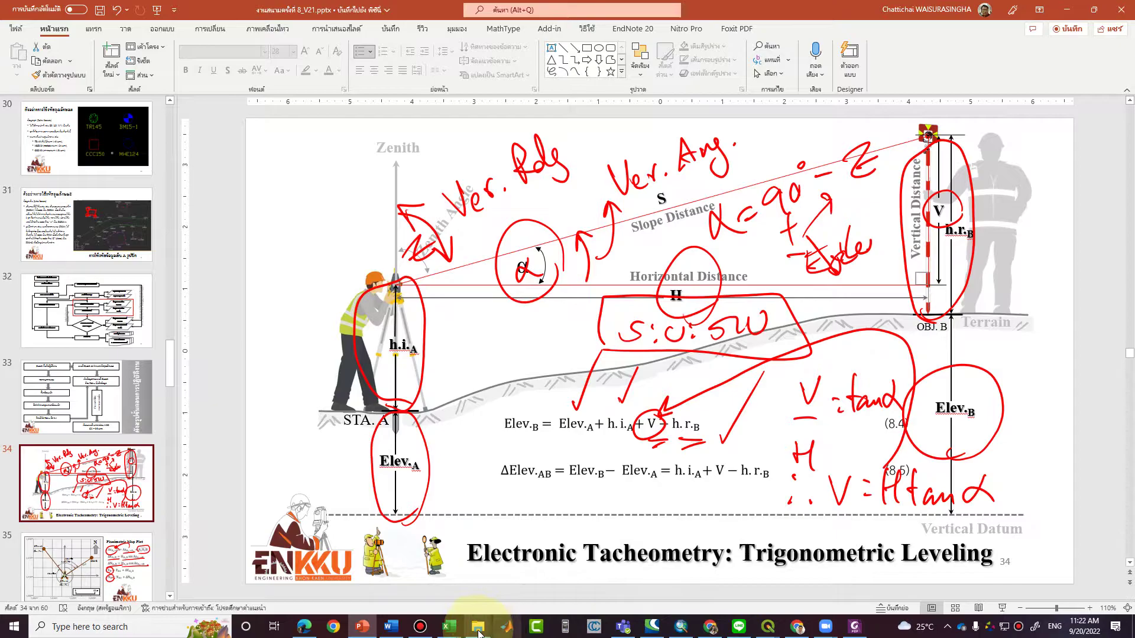
pyautogui.moveTo(449, 628)
pyautogui.click(620, 581)
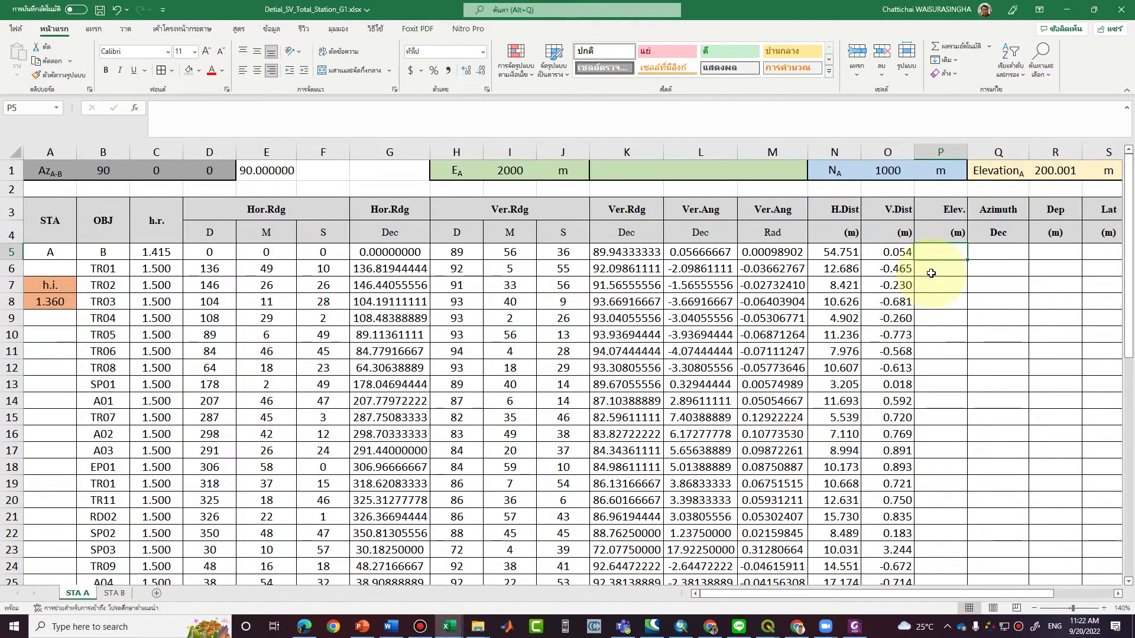
pyautogui.write('+')
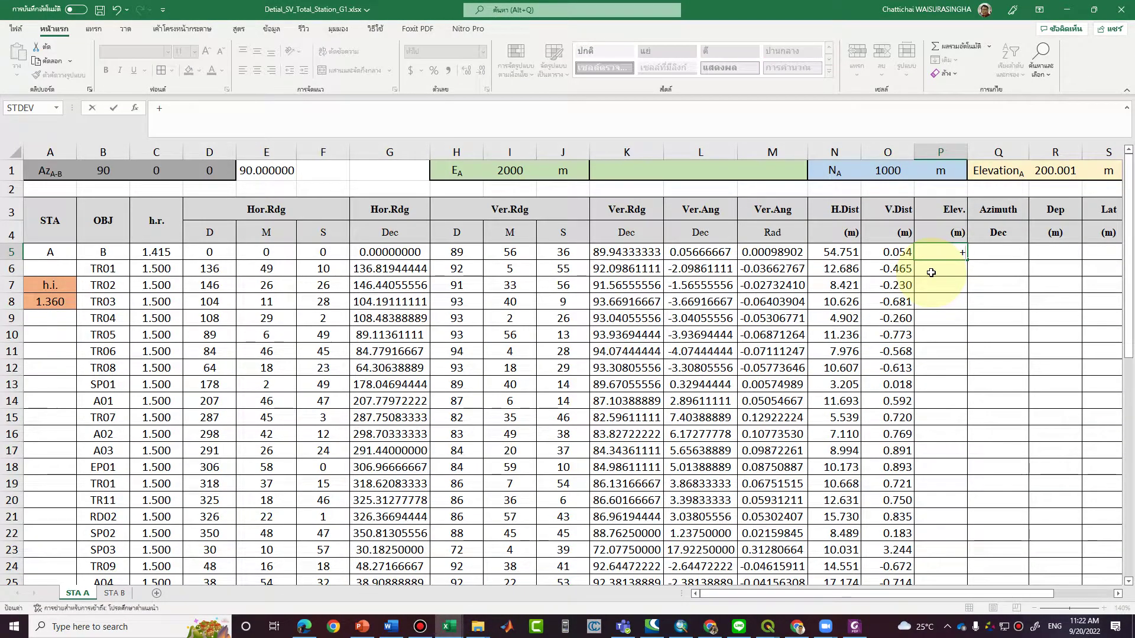
pyautogui.click(1055, 170)
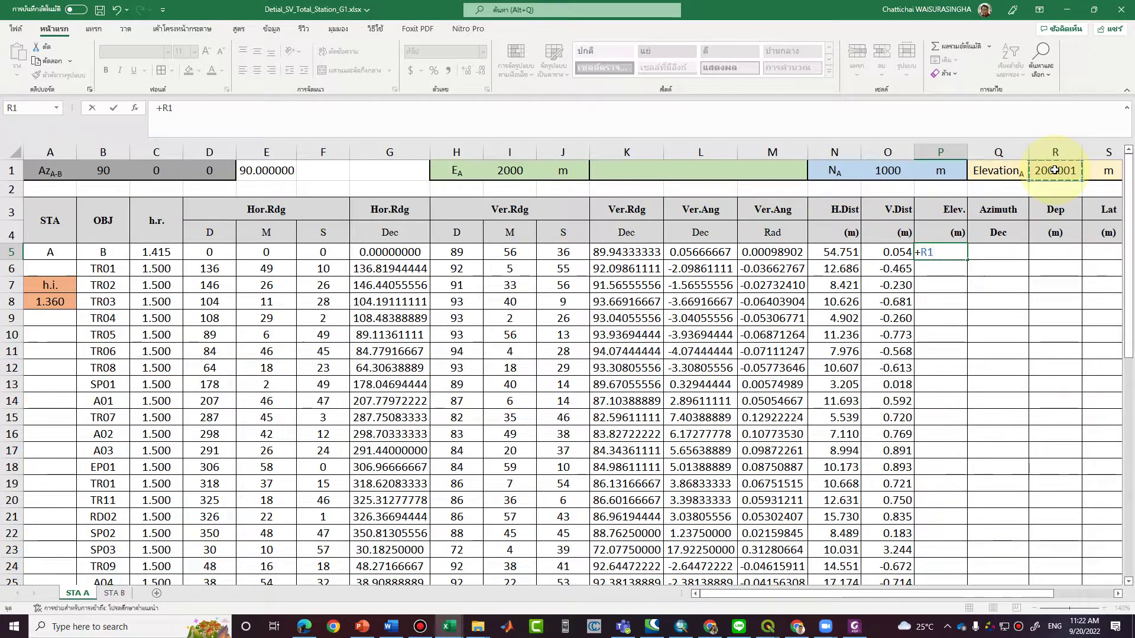
pyautogui.write('+')
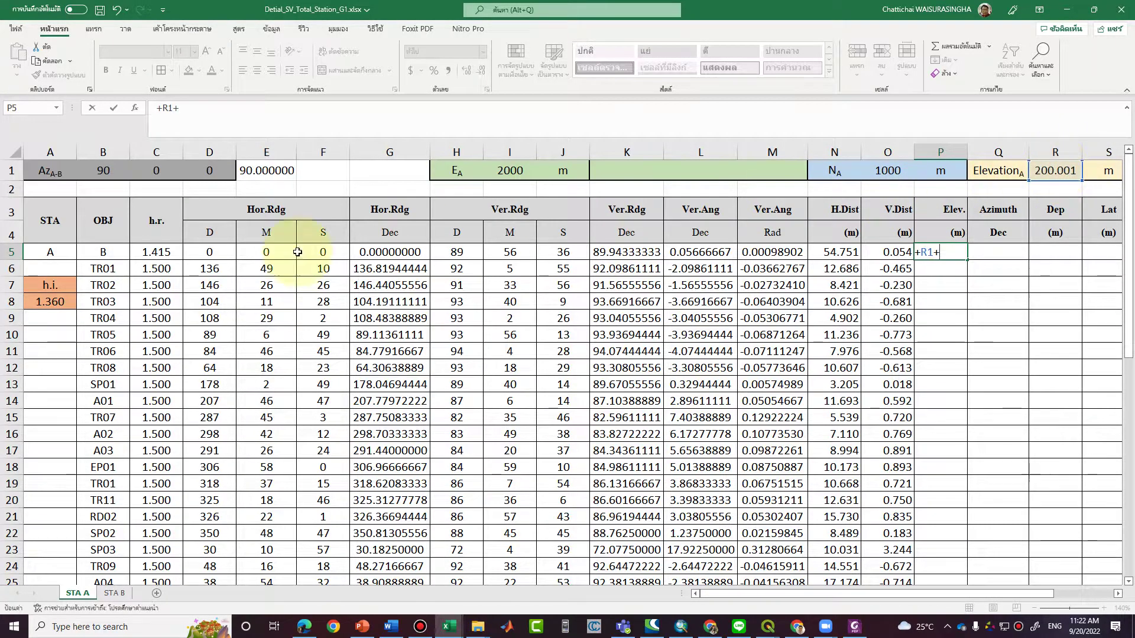
pyautogui.click(51, 302)
pyautogui.write('+')
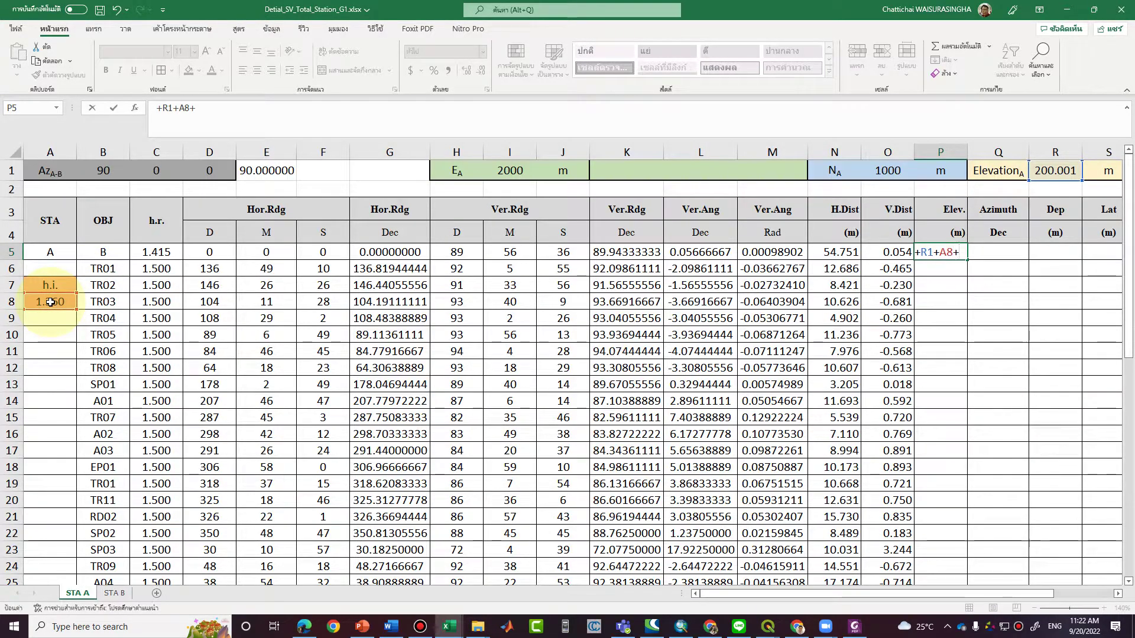
pyautogui.click(891, 253)
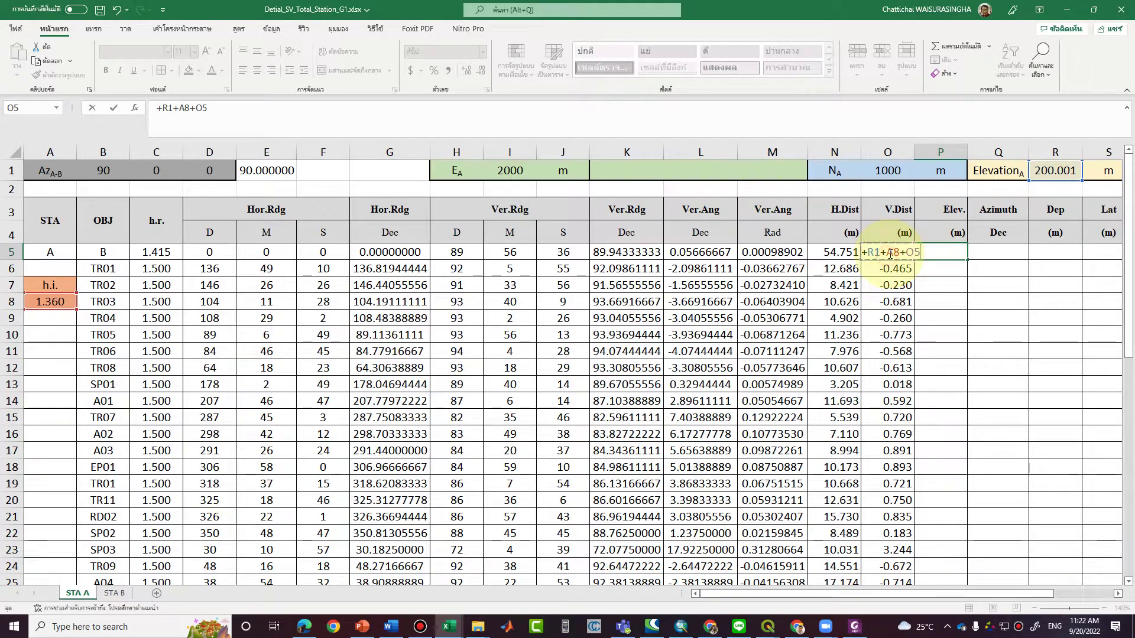
pyautogui.write('-')
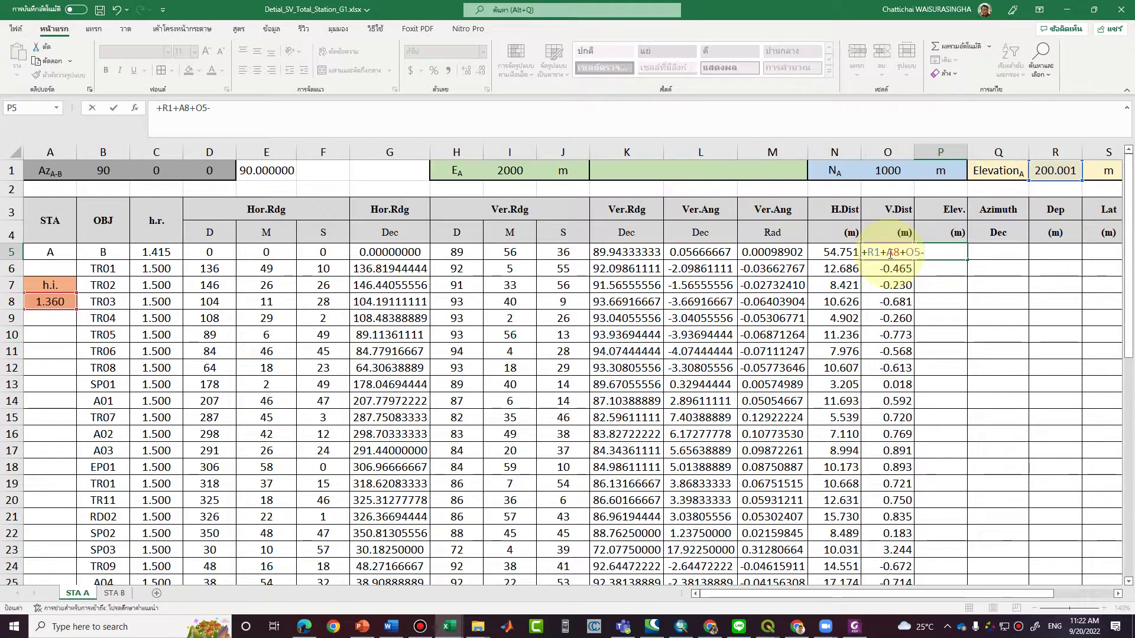
pyautogui.click(164, 251)
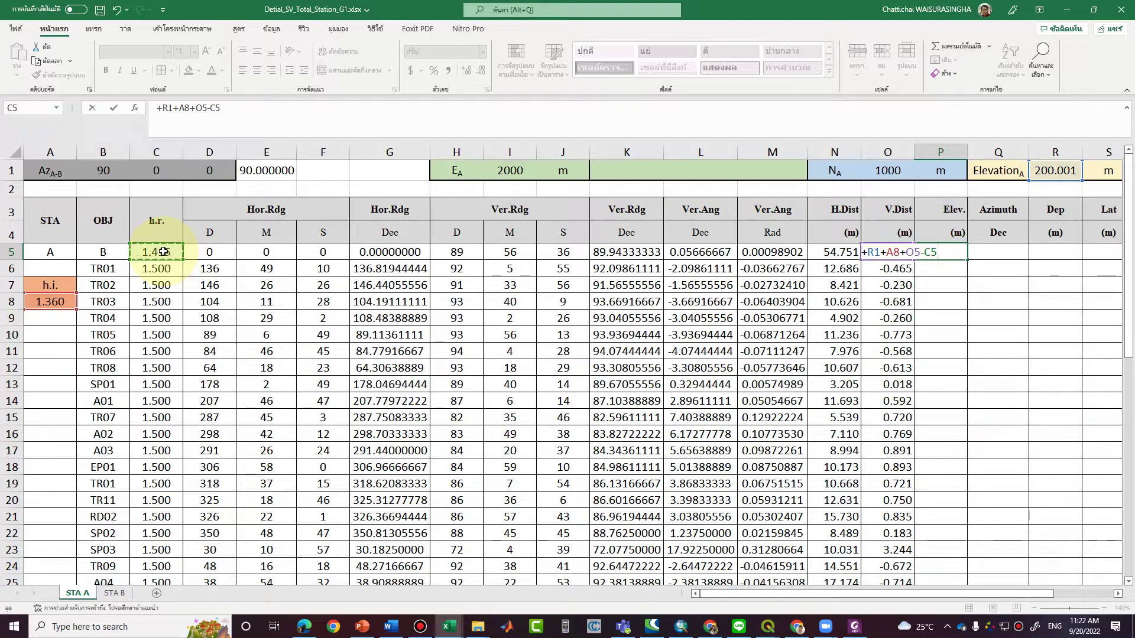
# Make the R1 and A8 references absolute and enter the P5 formula as +$R$1+$A$8+O5-C5.
pyautogui.click(167, 106)
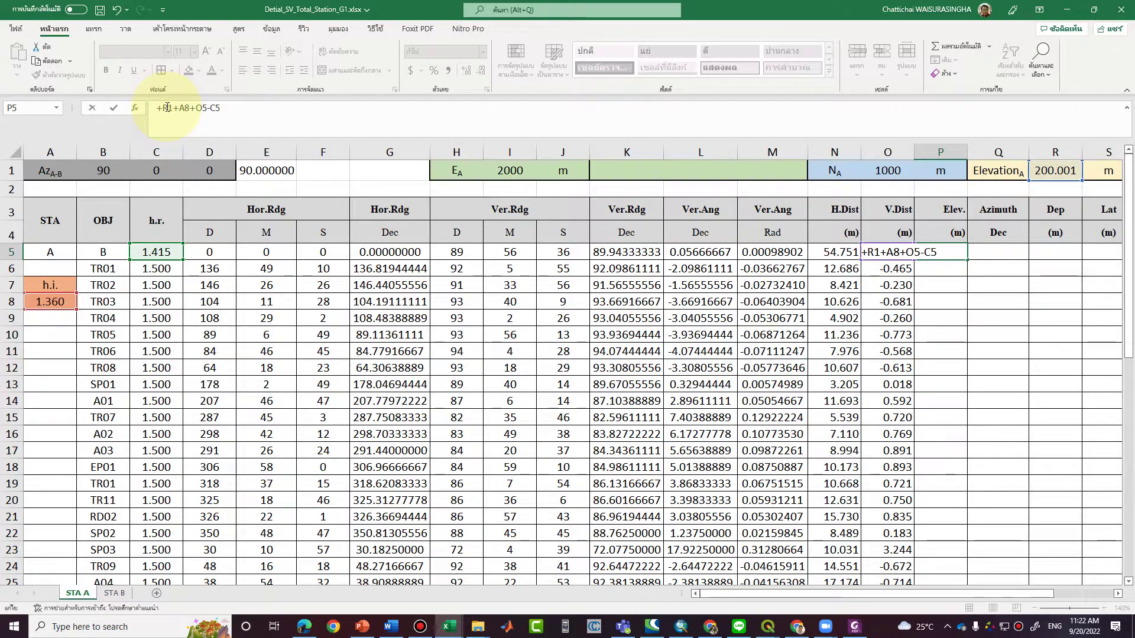
pyautogui.press('F4')
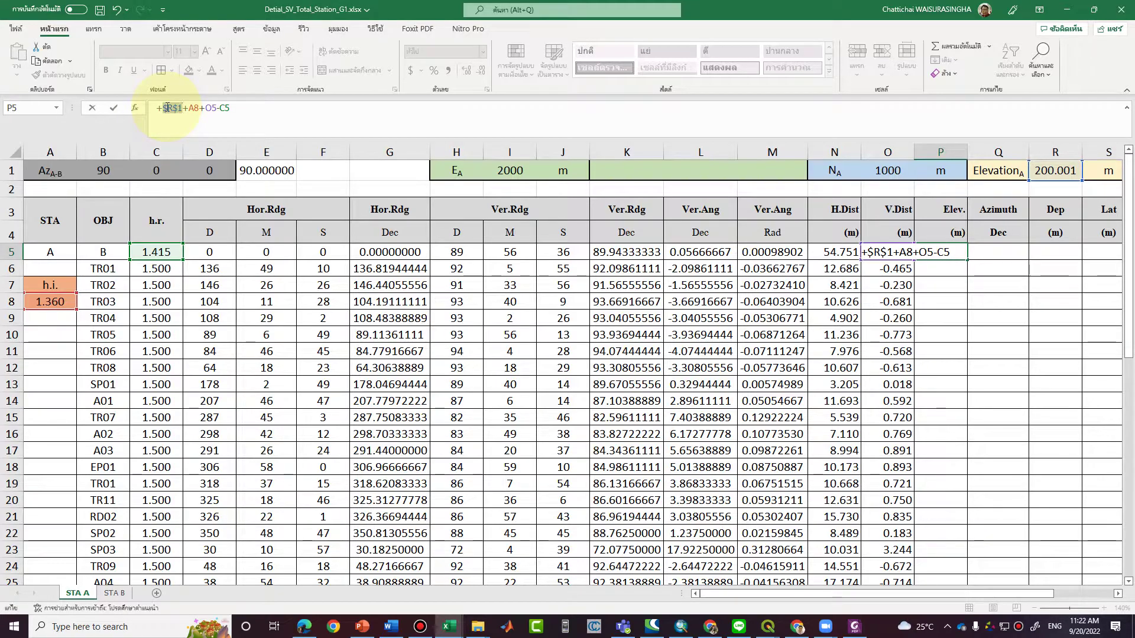
pyautogui.click(196, 105)
pyautogui.press('F4')
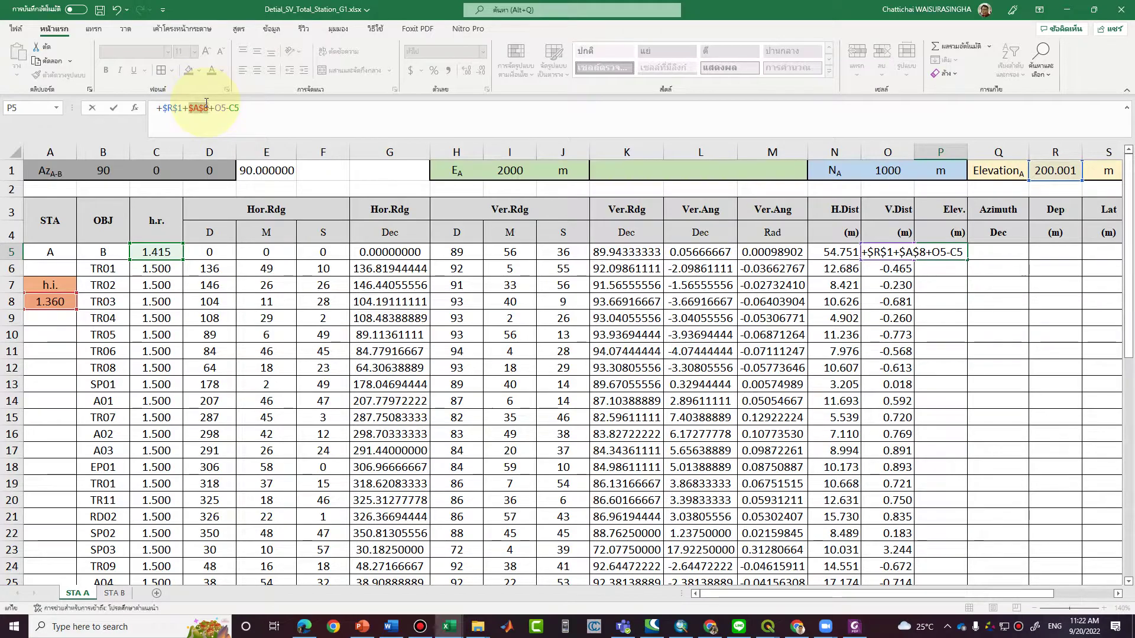
pyautogui.press('Return')
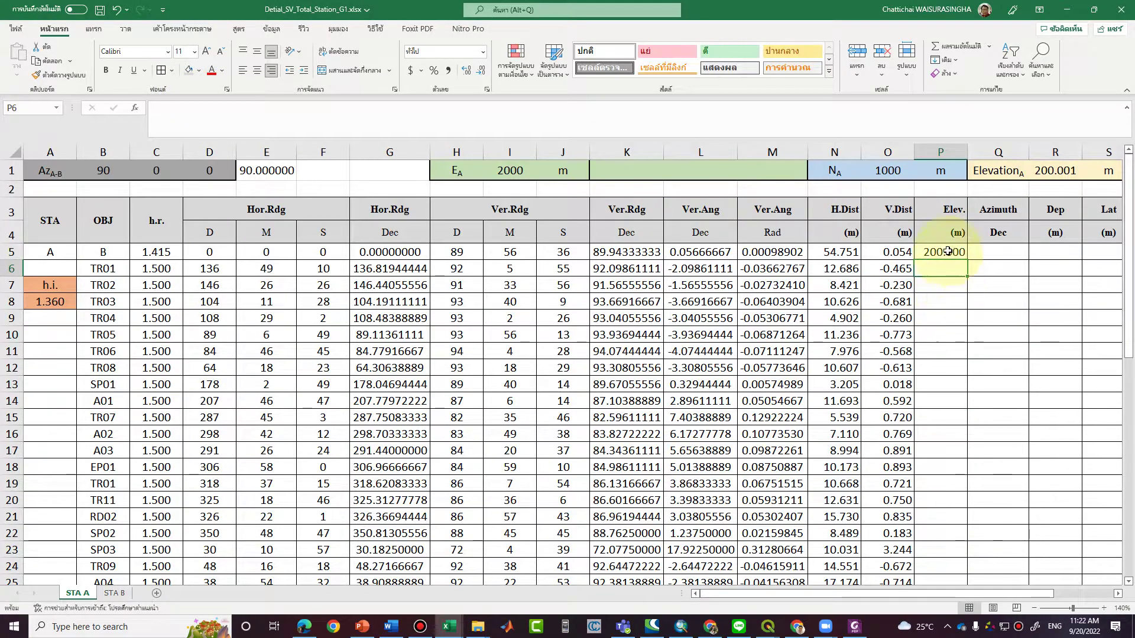
# Wrap the P5 elevation formula in ROUND with 3 digits, giving =ROUND(+$R$1+$A$8+O5-C5,3).
pyautogui.click(947, 251)
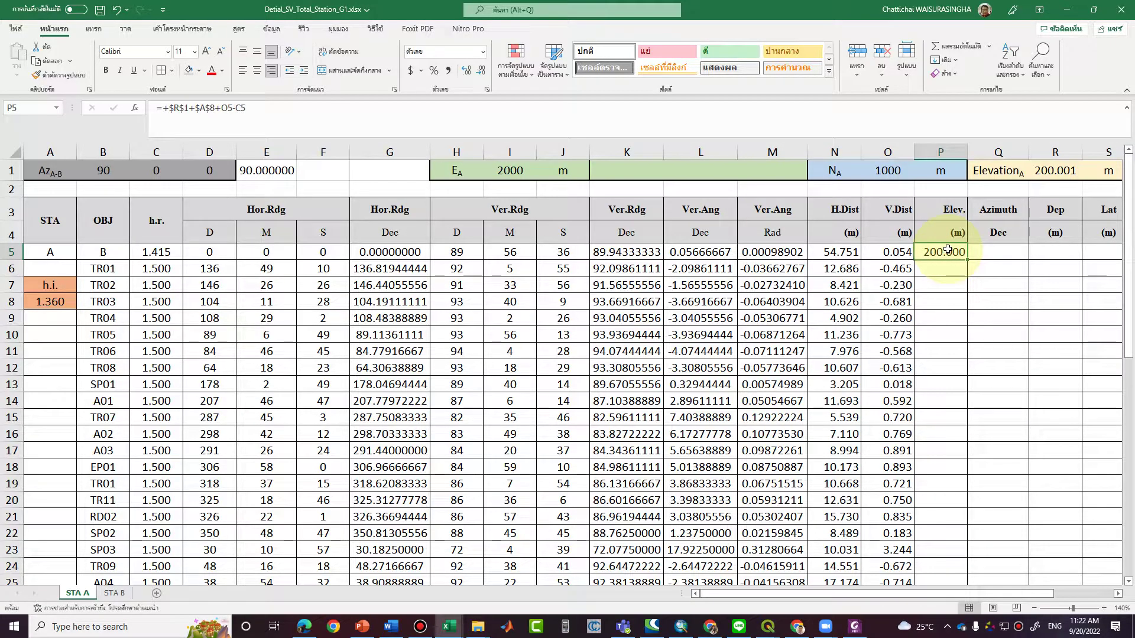
pyautogui.click(166, 107)
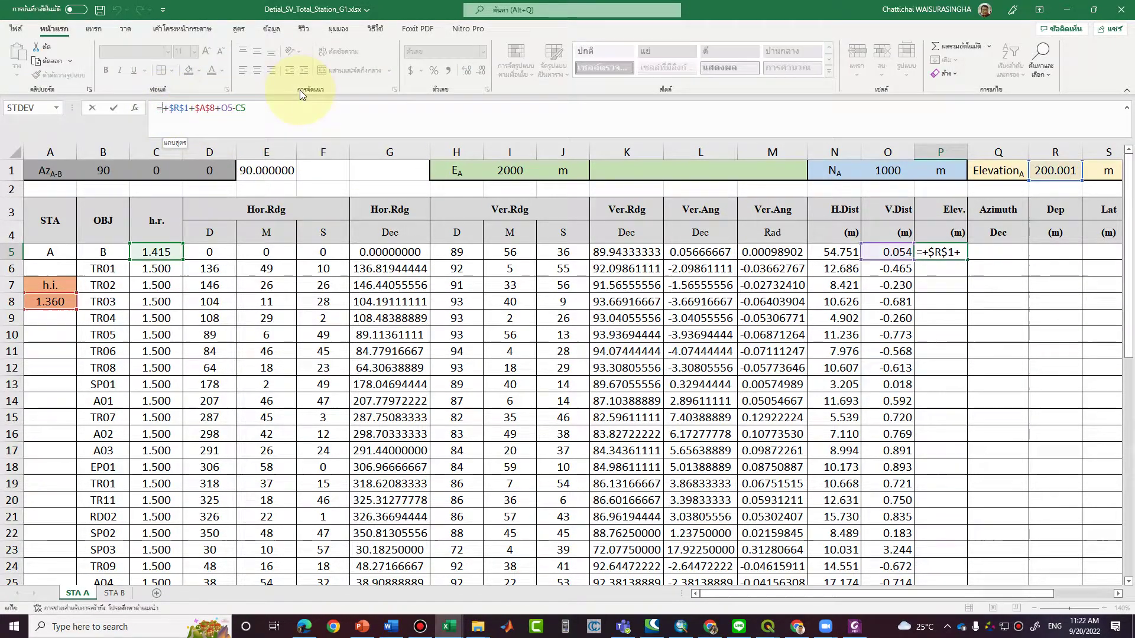
pyautogui.write('rou')
pyautogui.press('Tab')
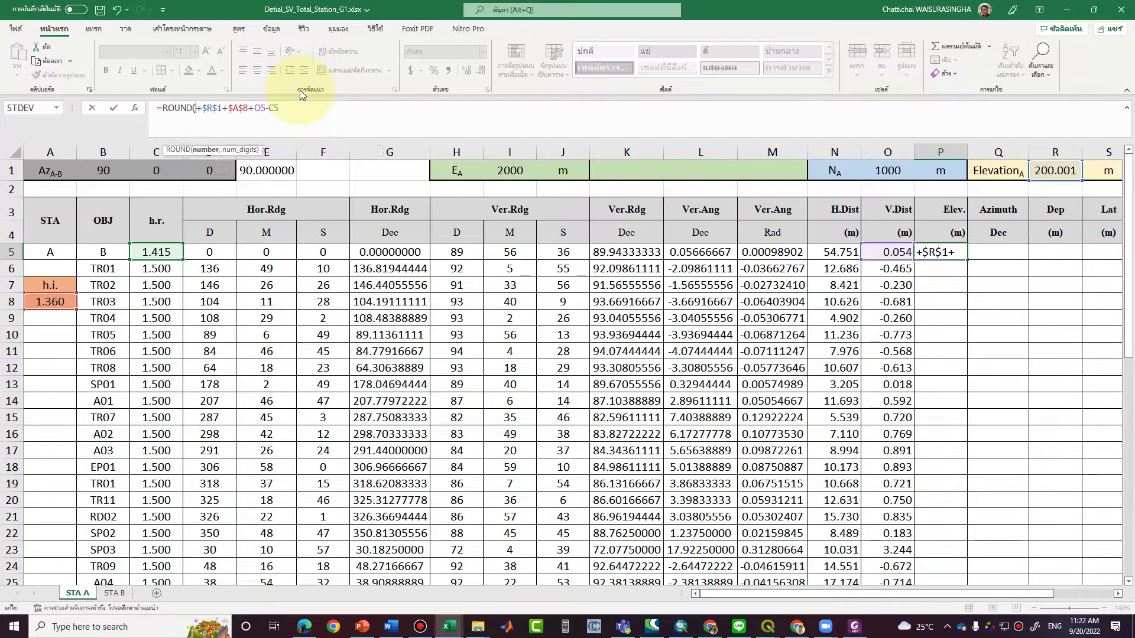
pyautogui.click(303, 108)
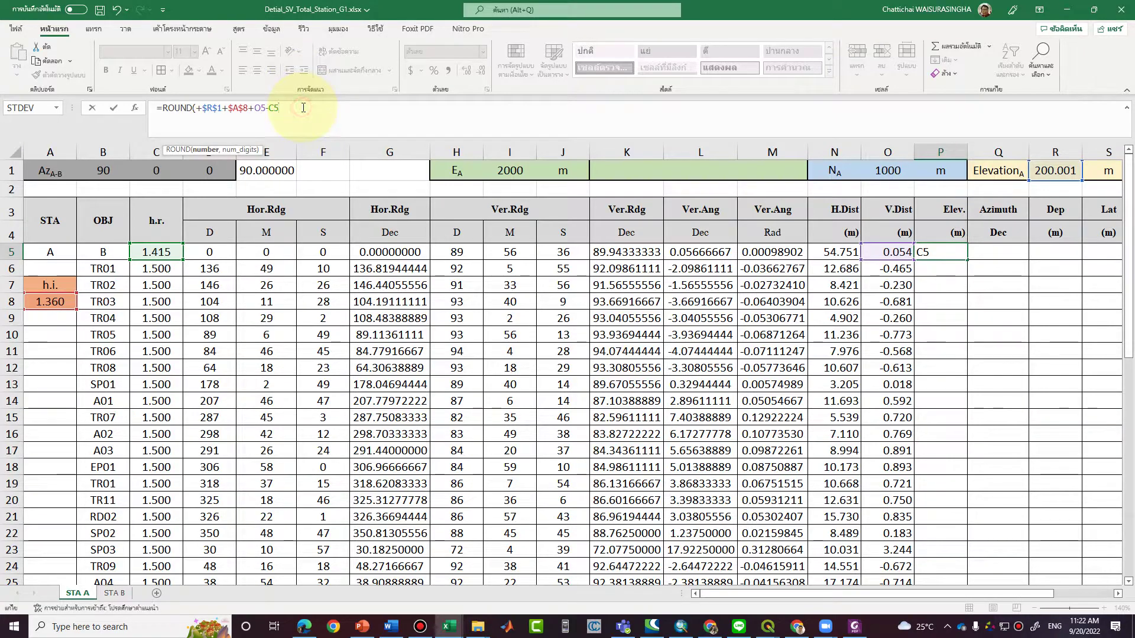
pyautogui.write(',3)')
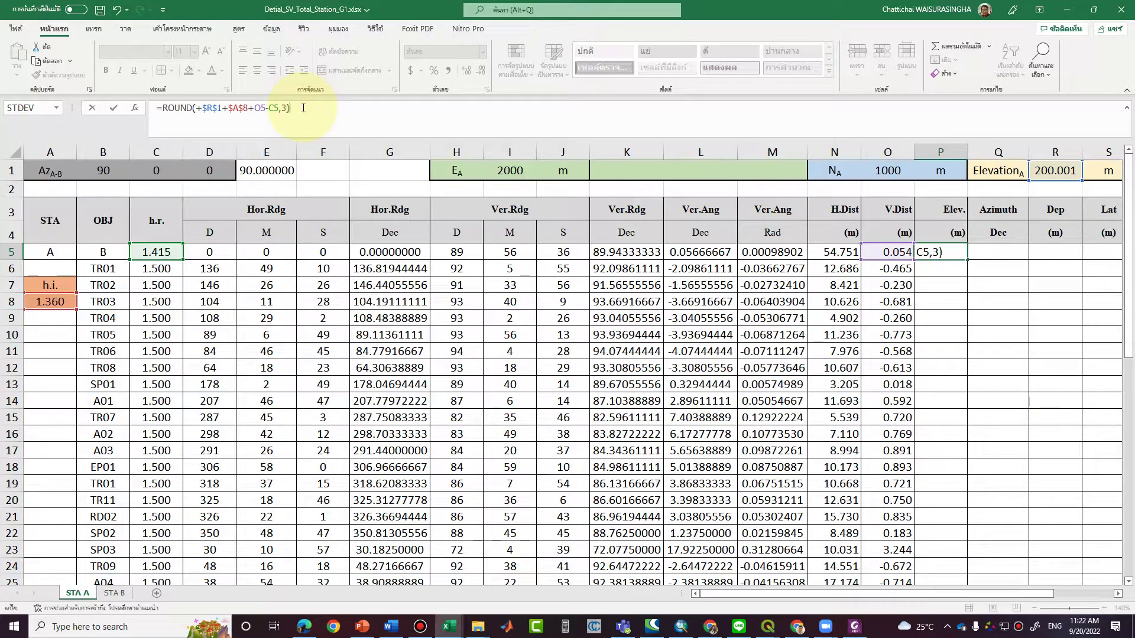
pyautogui.press('Return')
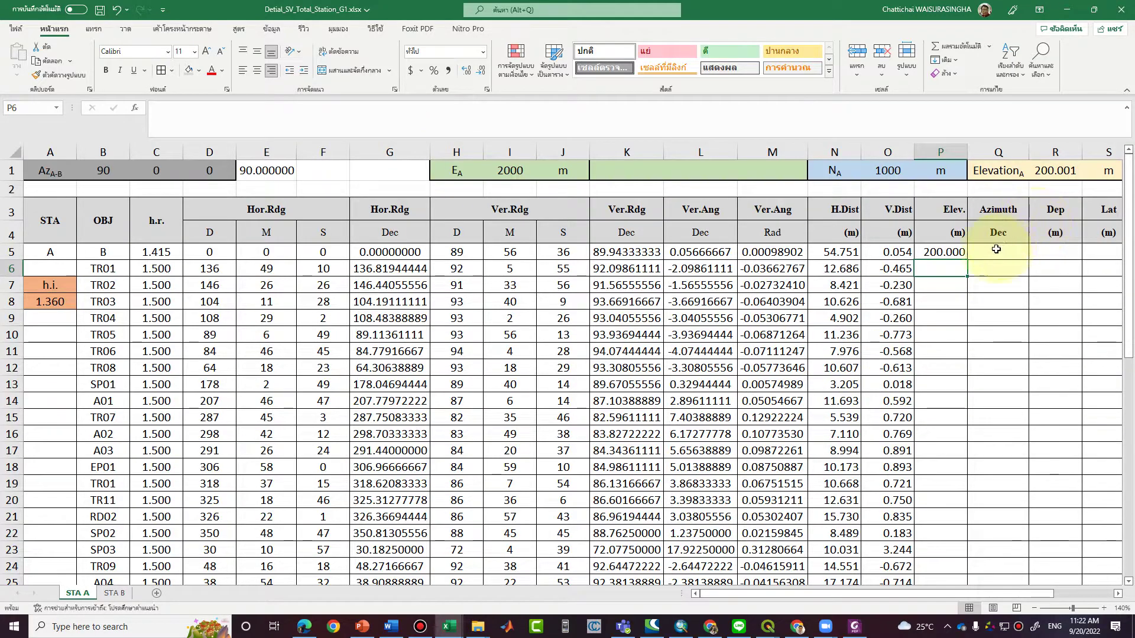
# Format P5 as a number with 3 decimal places and fill its formula down the Elev. column.
pyautogui.click(957, 254)
pyautogui.rightClick(959, 256)
pyautogui.click(1058, 537)
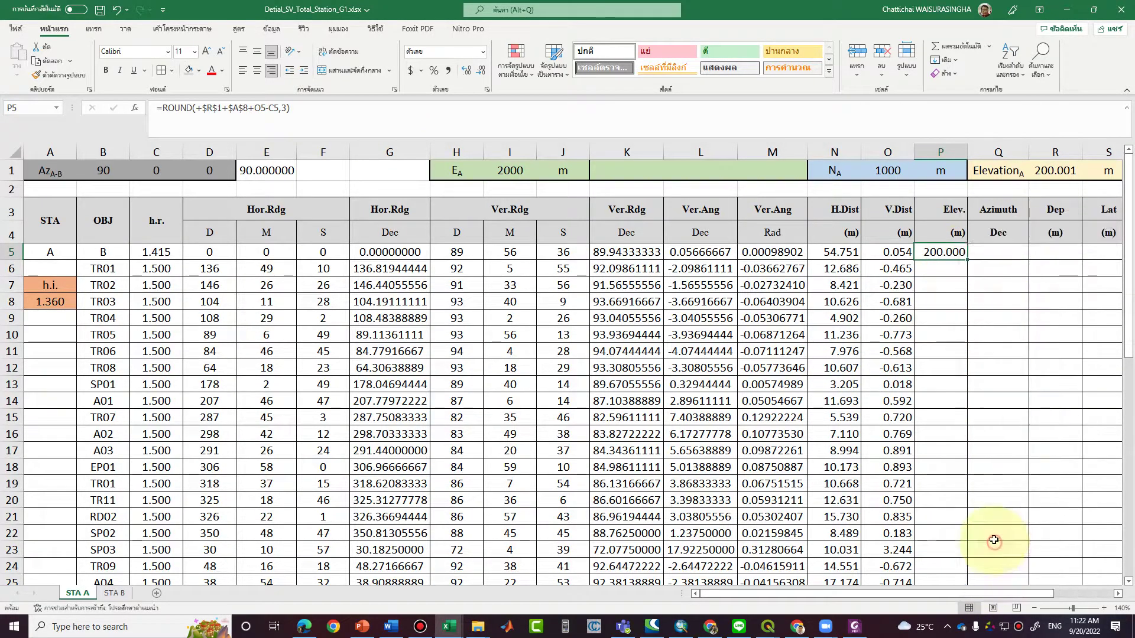
pyautogui.click(1064, 597)
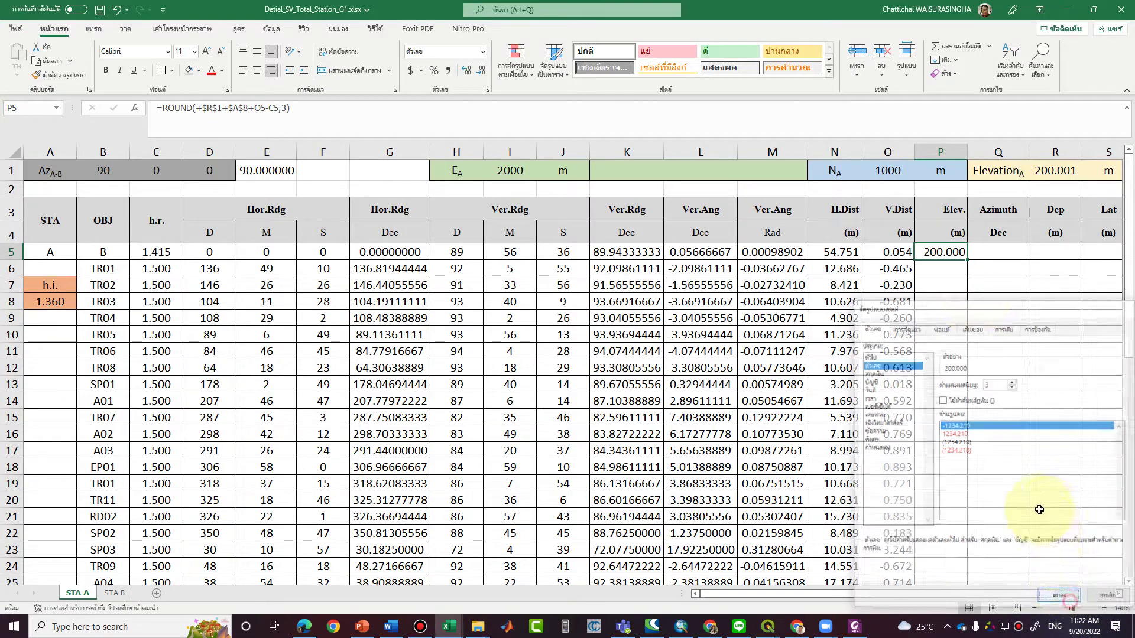
pyautogui.doubleClick(967, 257)
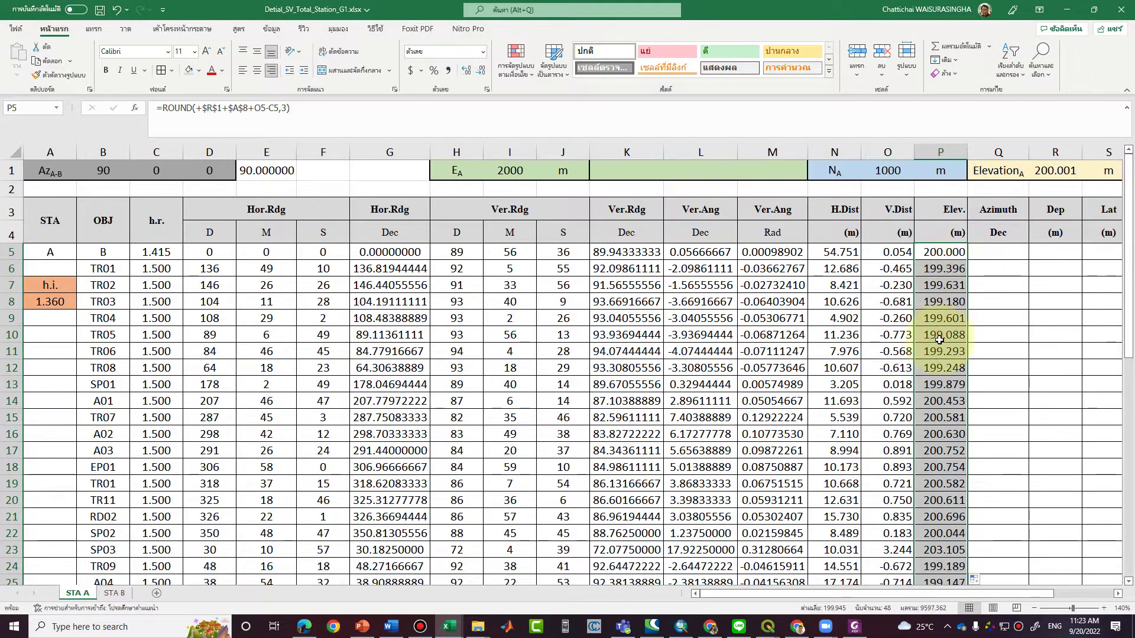
pyautogui.scroll(-9, 937, 348)
pyautogui.scroll(-3, 937, 347)
pyautogui.scroll(12, 937, 348)
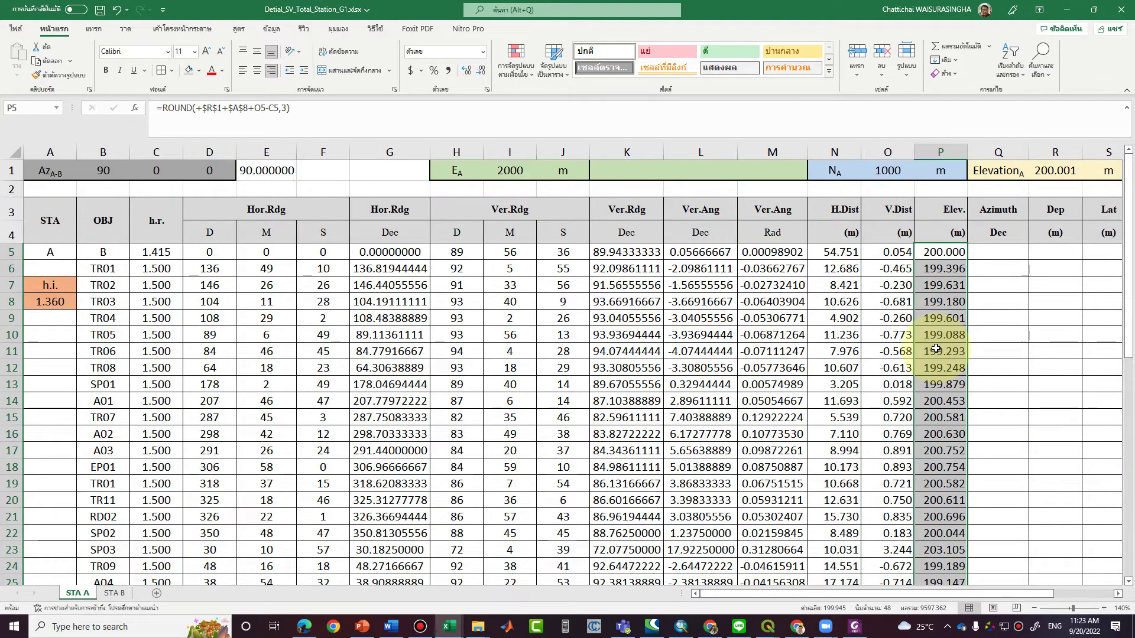
# Enter the azimuth formula +E1+G5 in Q5, adding the decimal horizontal reading to the A-B azimuth.
pyautogui.click(1026, 256)
pyautogui.write('+')
pyautogui.click(264, 172)
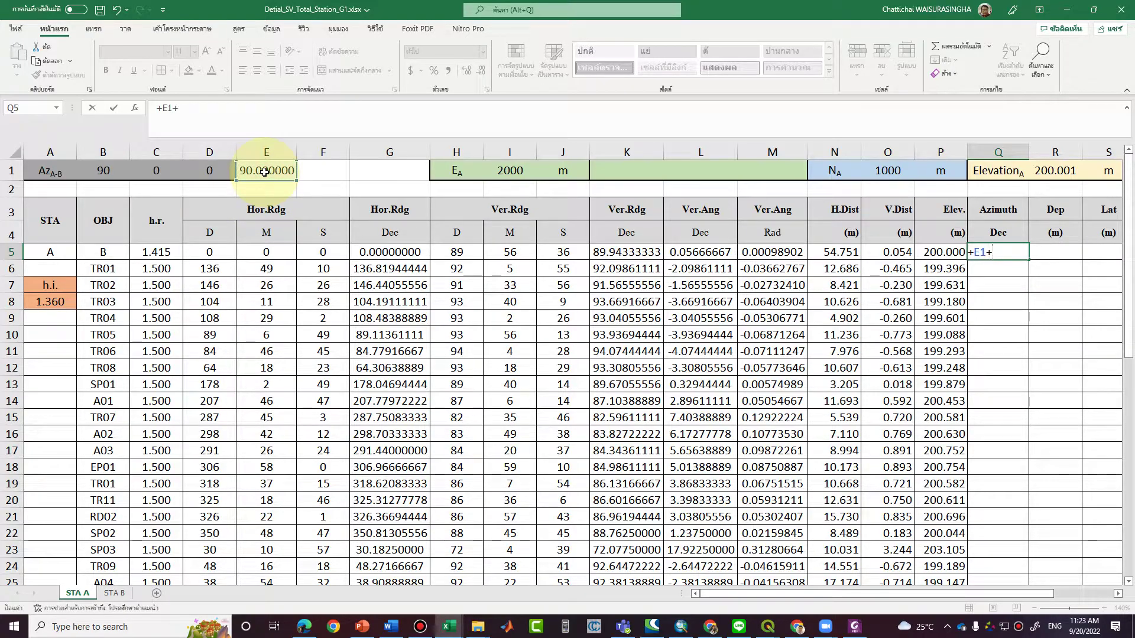
pyautogui.write('+')
pyautogui.click(367, 253)
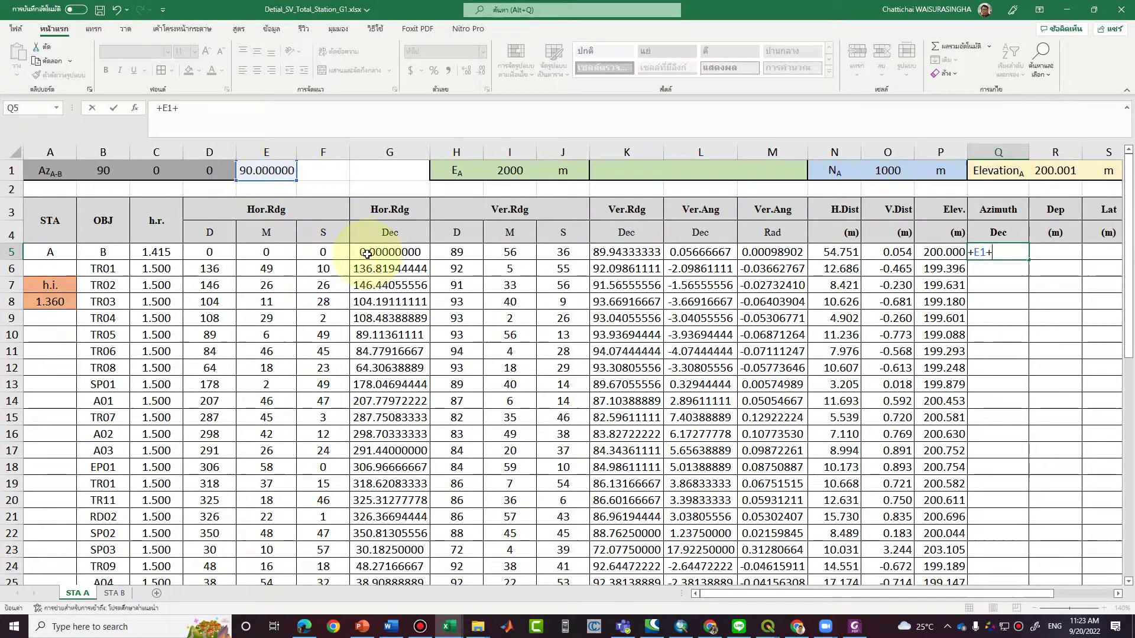
pyautogui.press('Return')
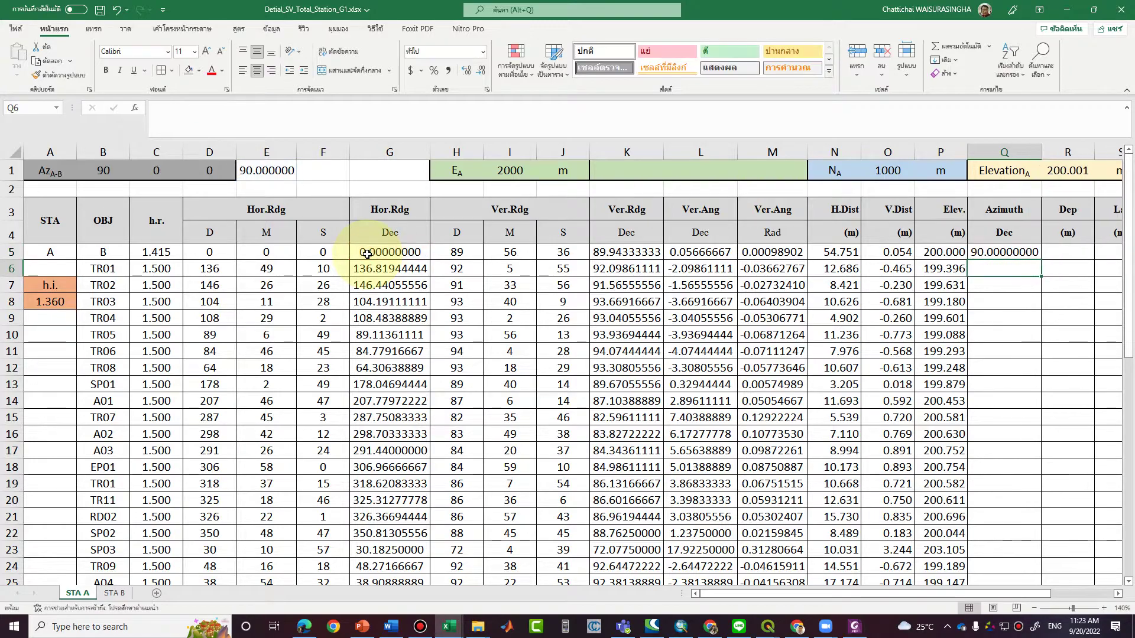
# Try filling the Q5 formula down the Azimuth column with a relative E1 reference and inspect the formula in Q6.
pyautogui.click(1011, 254)
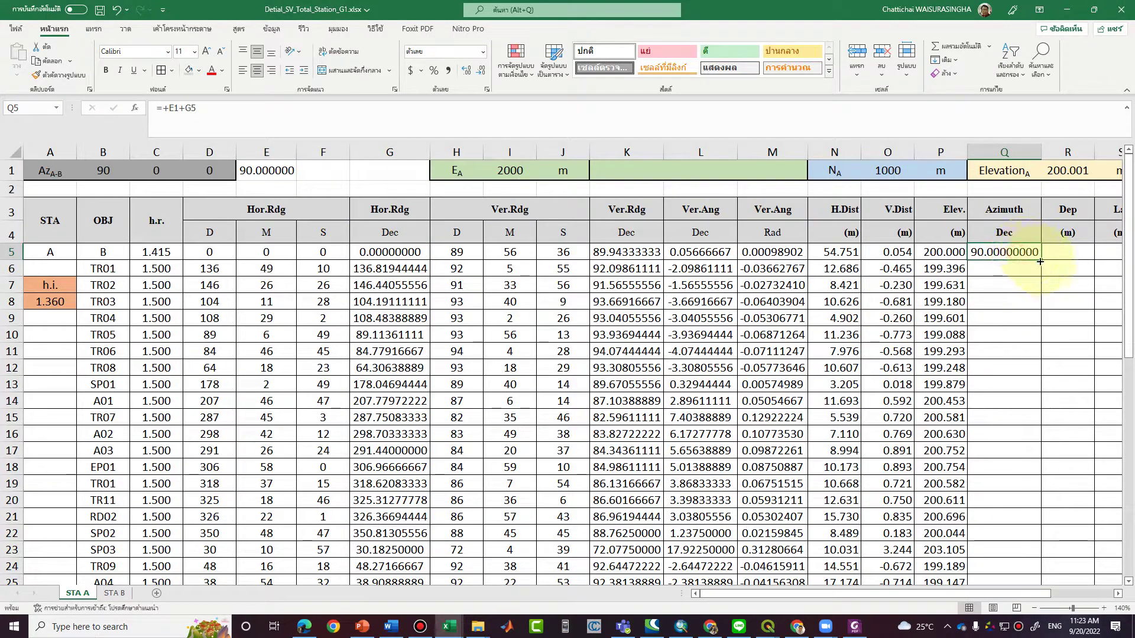
pyautogui.doubleClick(1040, 260)
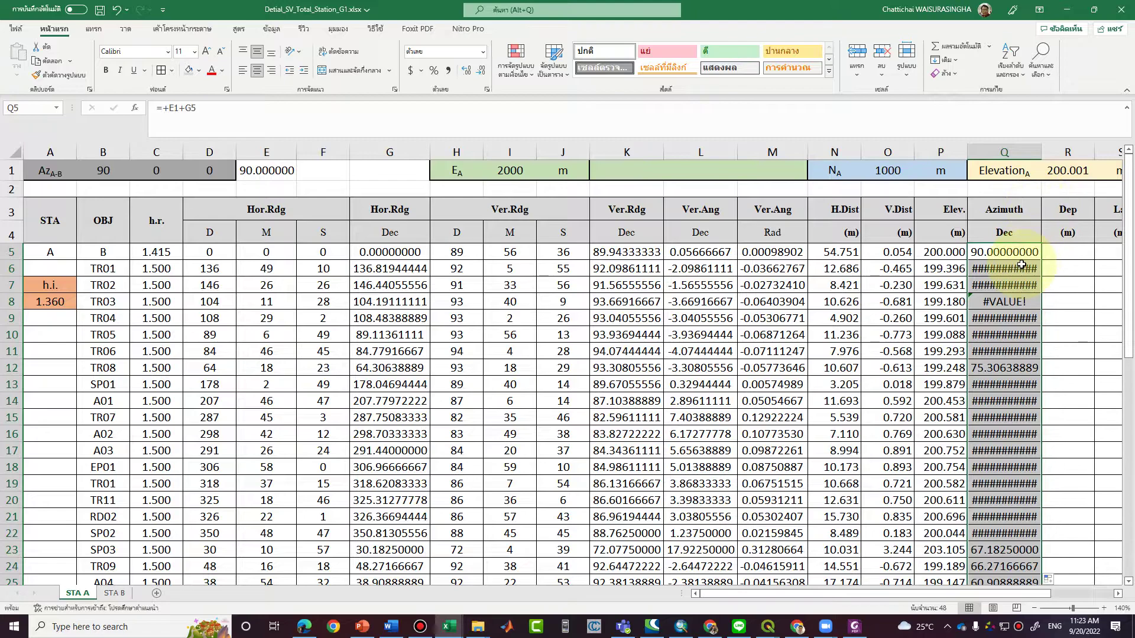
pyautogui.doubleClick(1022, 267)
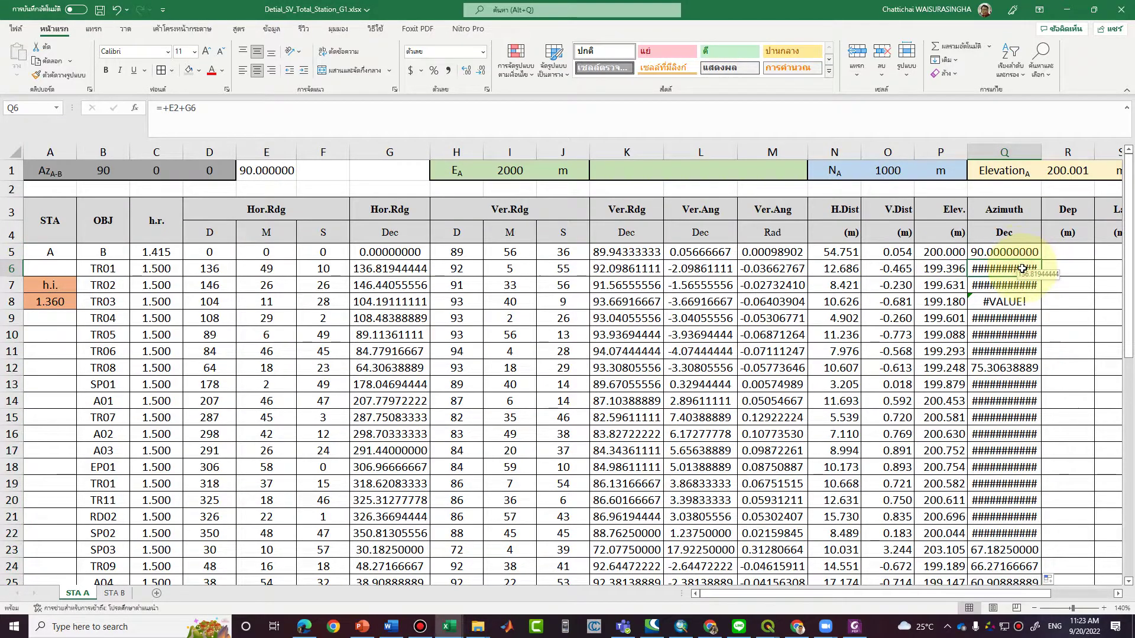
pyautogui.press('Return')
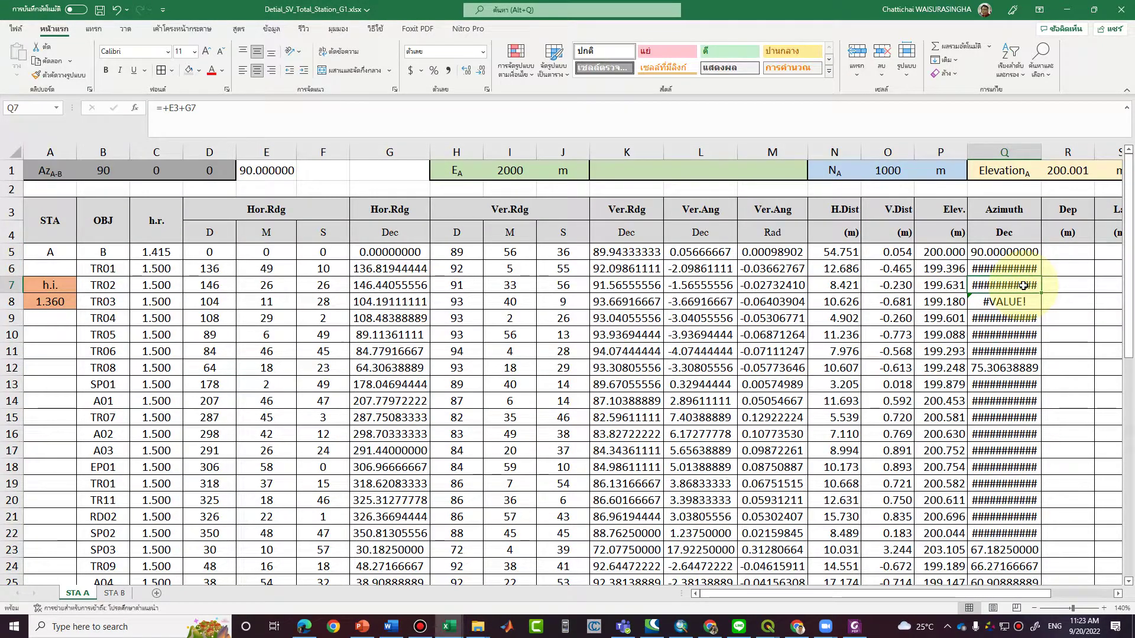
# Make the E1 reference in Q5 absolute, giving =+$E$1+G5, and refill the formula down the Azimuth column.
pyautogui.click(1017, 251)
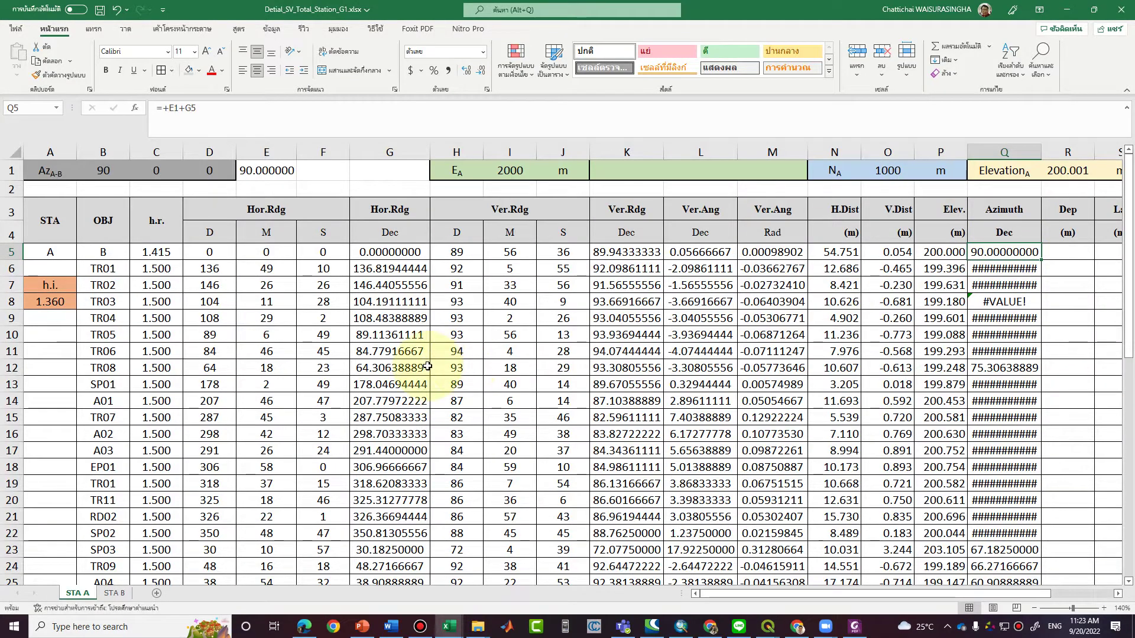
pyautogui.doubleClick(1002, 253)
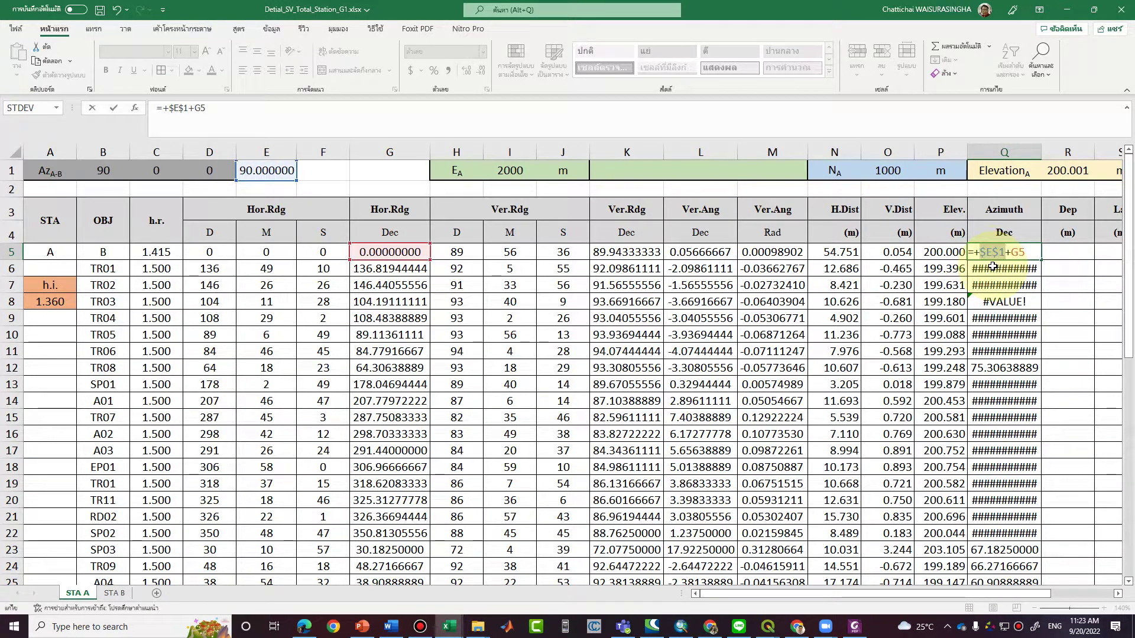
pyautogui.press('Return')
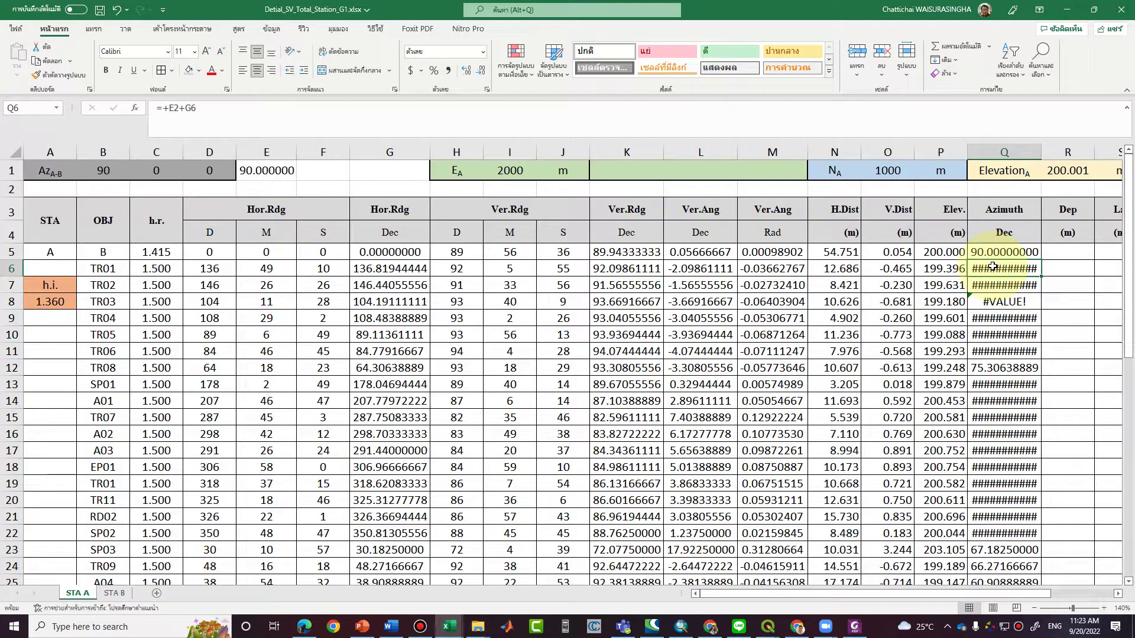
pyautogui.click(1004, 251)
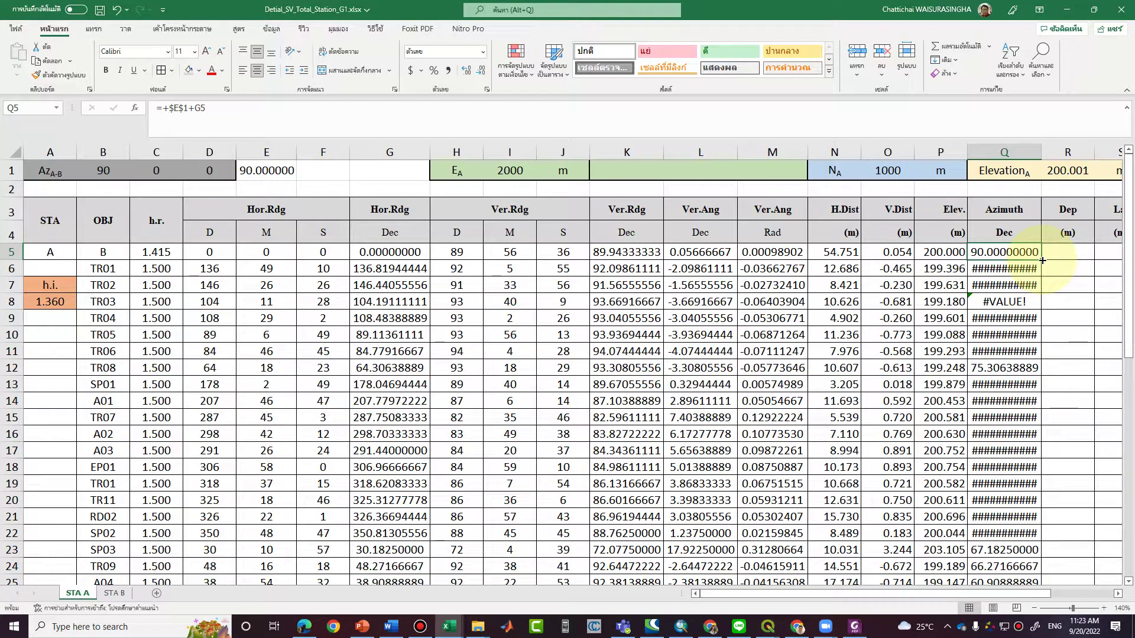
pyautogui.doubleClick(1042, 260)
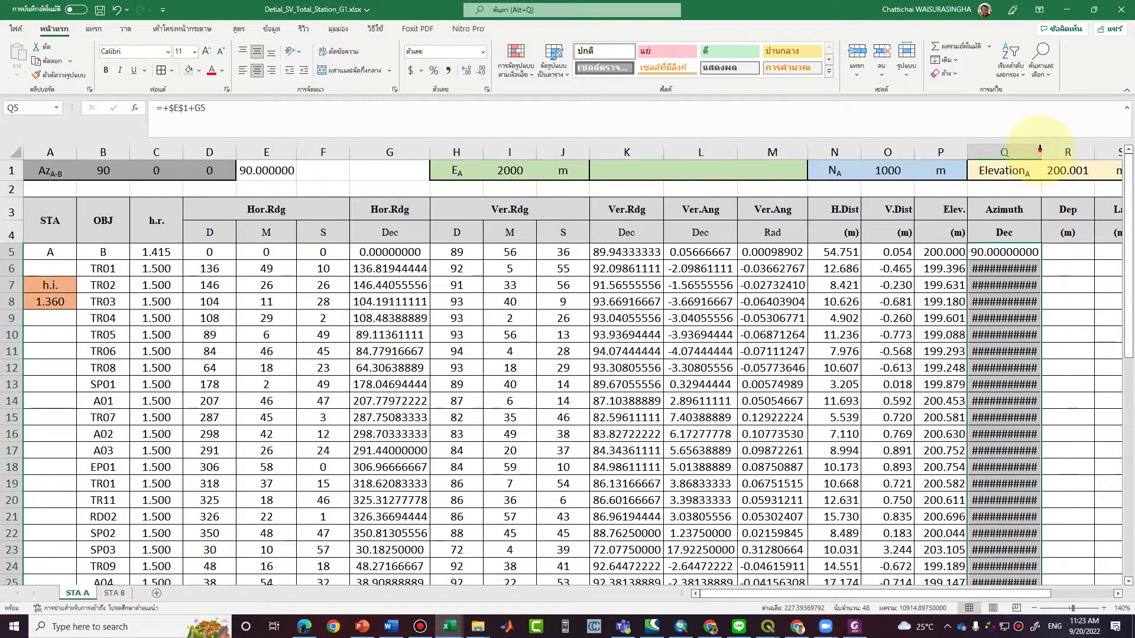
# Autofit the Azimuth column Q so its decimal-degree values fit, and check the first azimuth cells.
pyautogui.doubleClick(1042, 152)
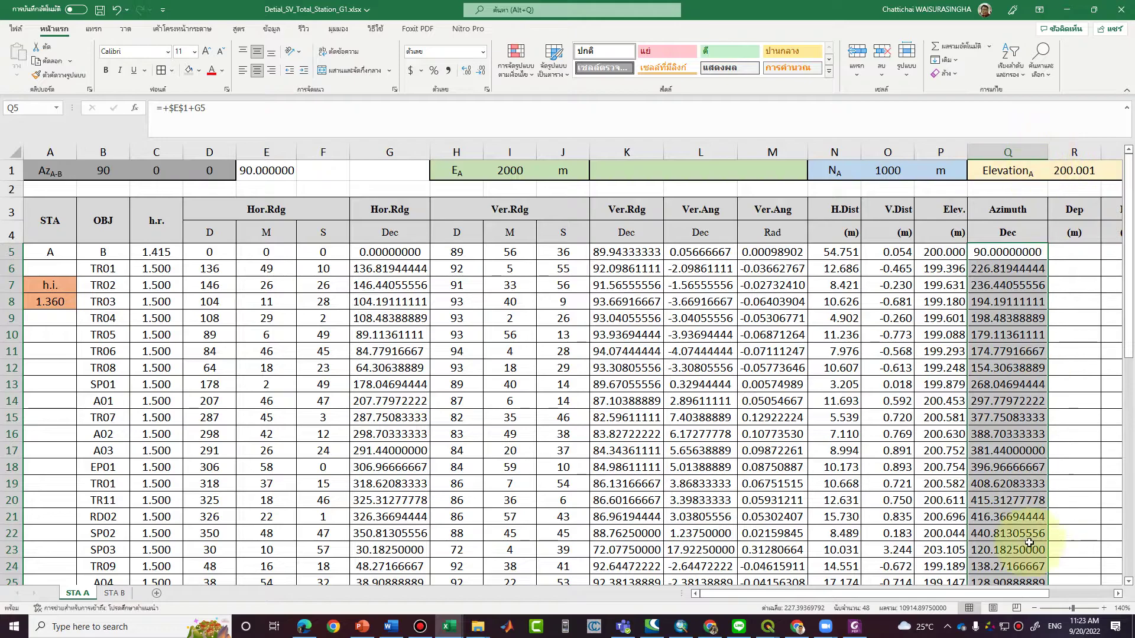
pyautogui.click(1001, 251)
pyautogui.click(997, 268)
pyautogui.click(998, 253)
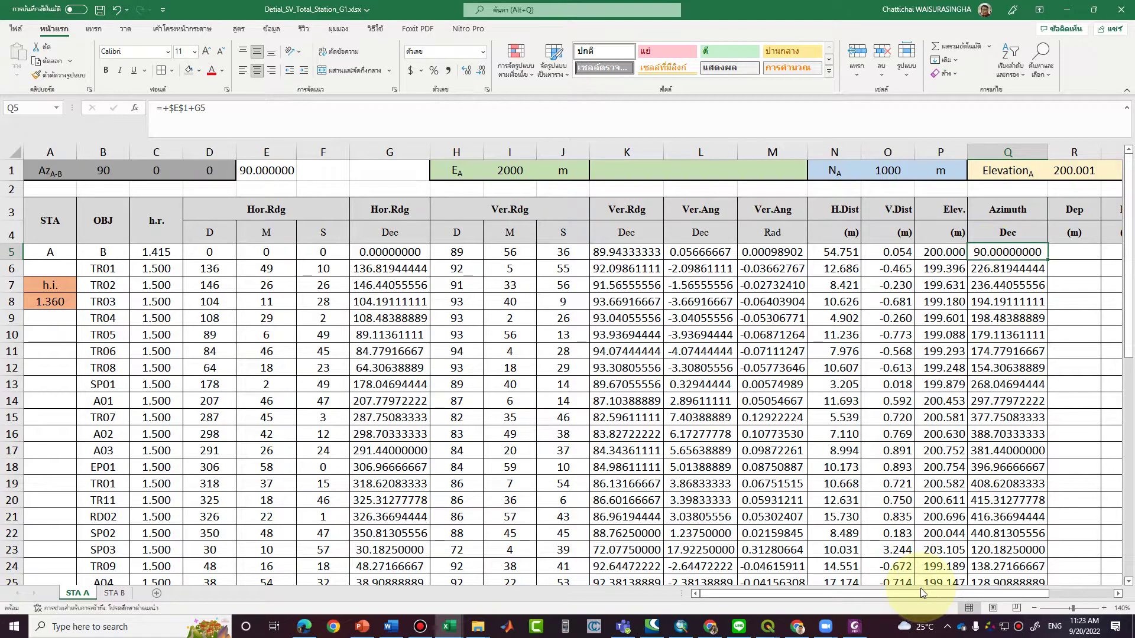
# Insert a new column between the Azimuth column and the Dep column.
pyautogui.moveTo(1033, 594); pyautogui.dragTo(1119, 597)
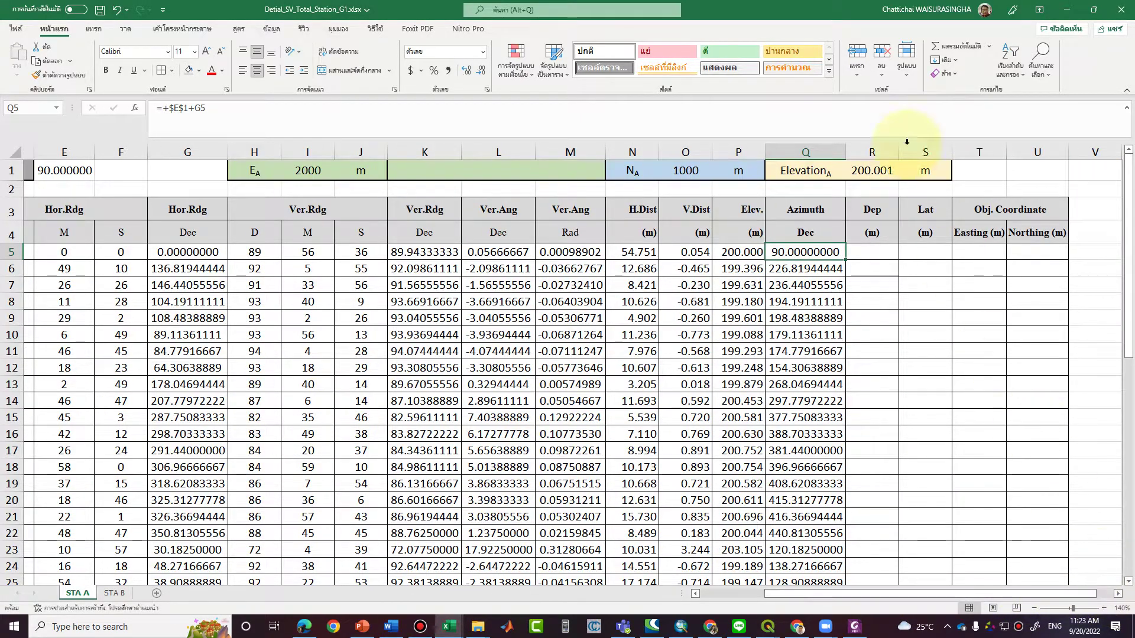
pyautogui.click(873, 154)
pyautogui.rightClick(873, 156)
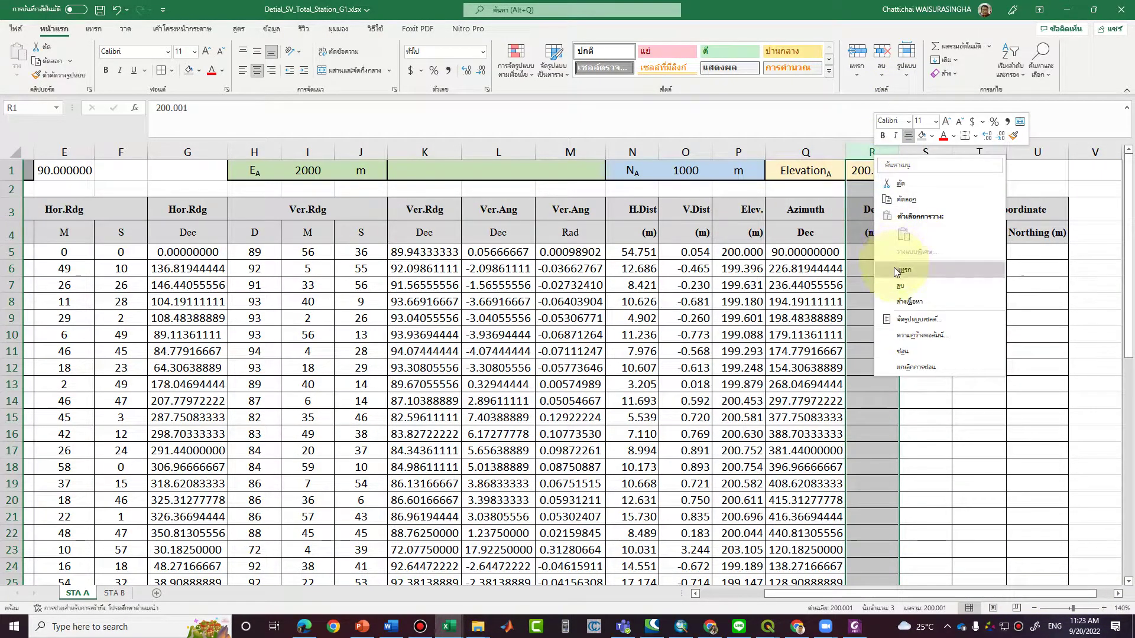
pyautogui.click(904, 269)
# Copy the Azimuth heading into R3 of the new column and enter Rad as its subheading in R4.
pyautogui.click(866, 213)
pyautogui.click(825, 214)
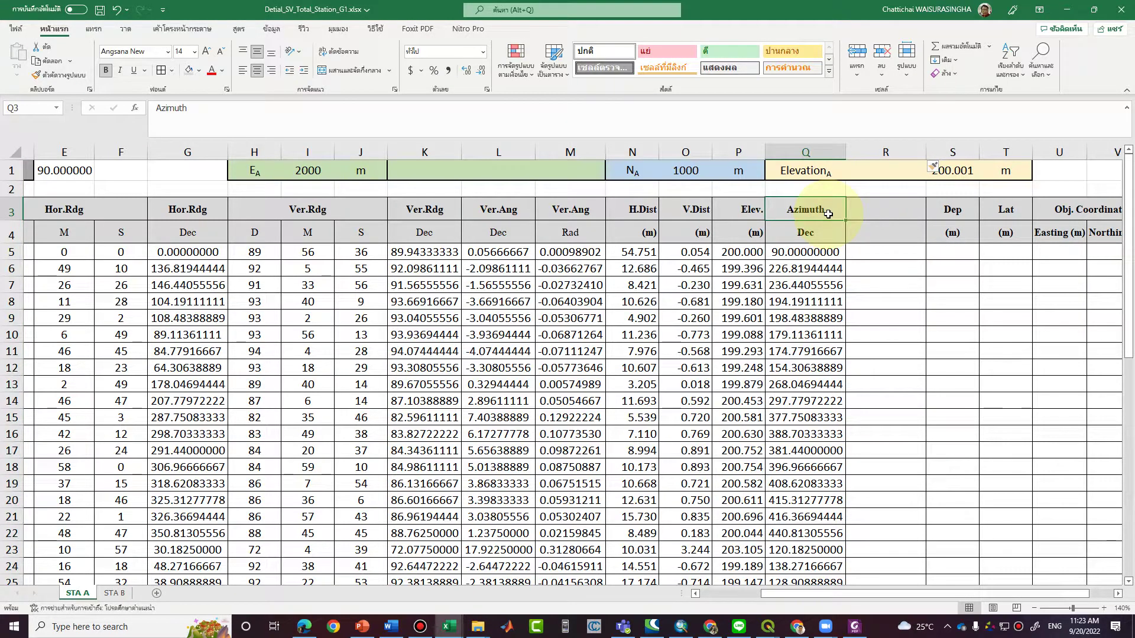
pyautogui.hotkey('ctrl', 'c')
pyautogui.click(868, 215)
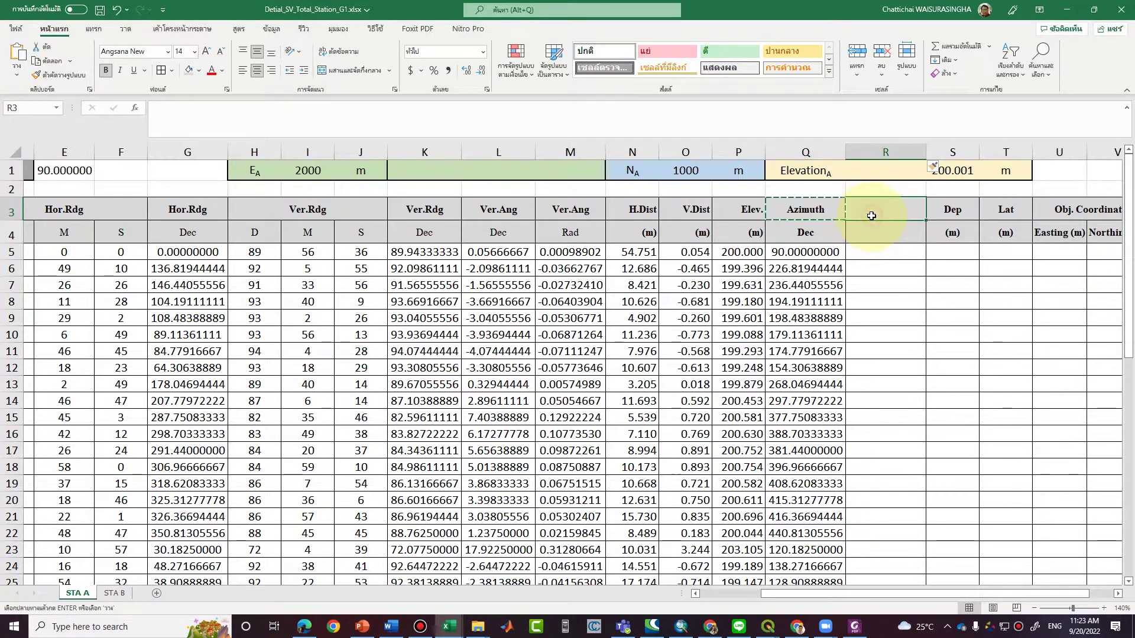
pyautogui.hotkey('ctrl', 'v')
pyautogui.click(874, 237)
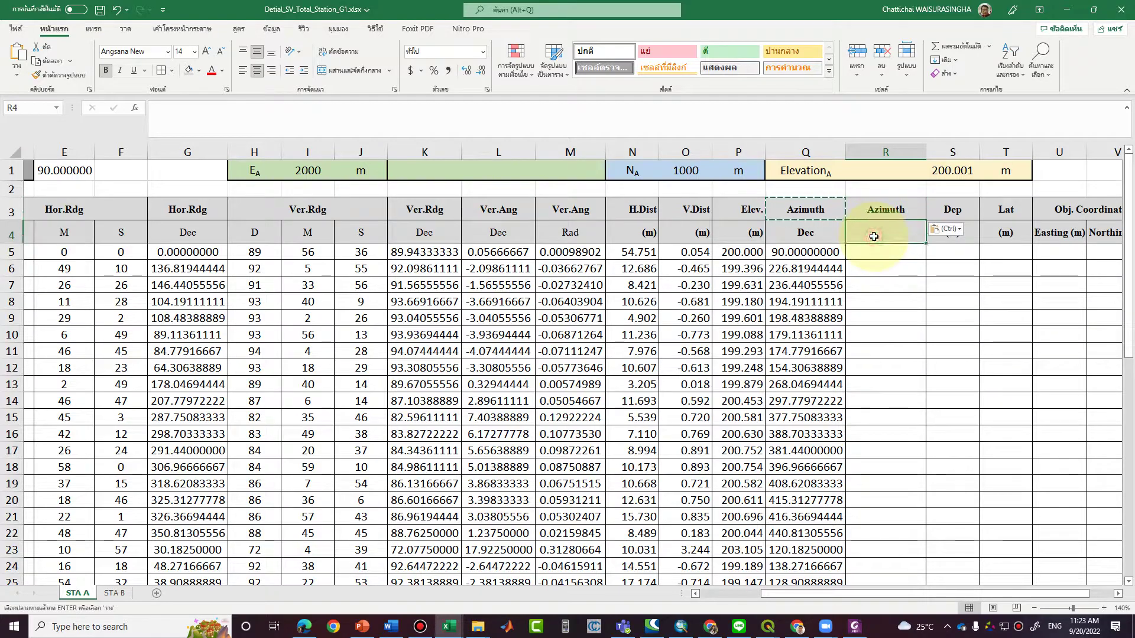
pyautogui.write('Rad')
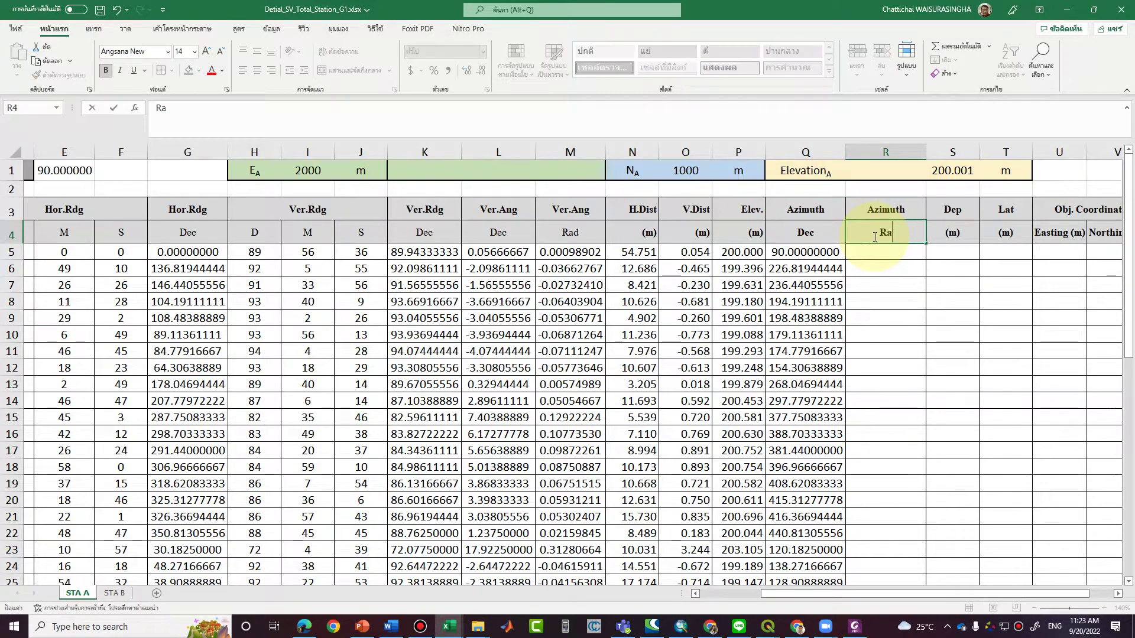
pyautogui.press('Return')
# Enter the formula =RADIANS(Q5) in R5 to convert the first azimuth to radians.
pyautogui.write('=')
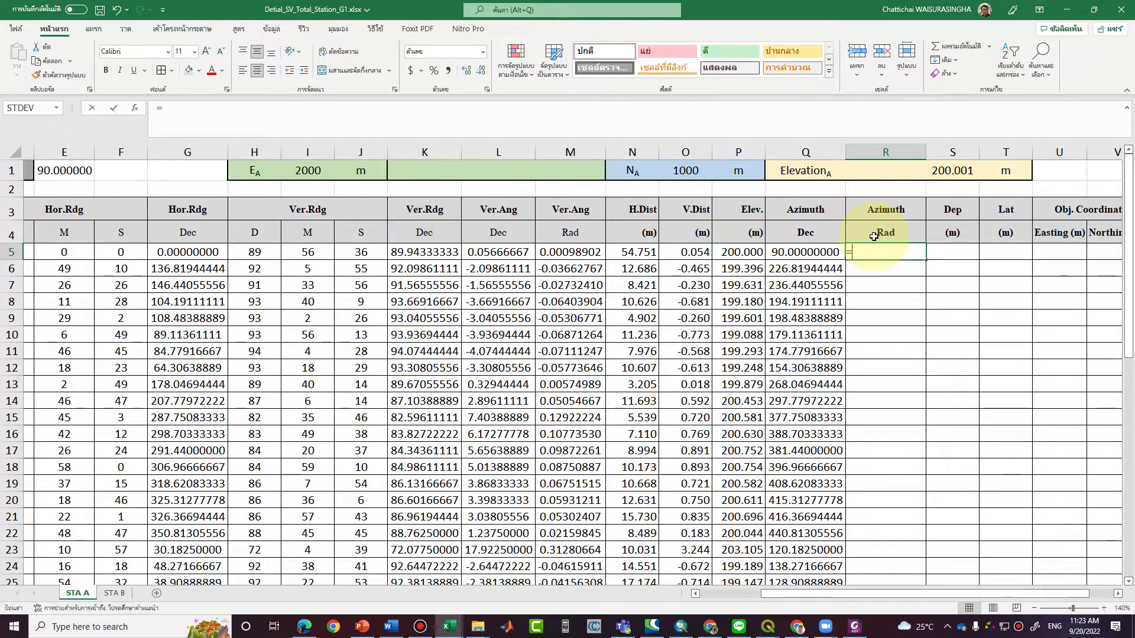
pyautogui.write('rad')
pyautogui.press('Tab')
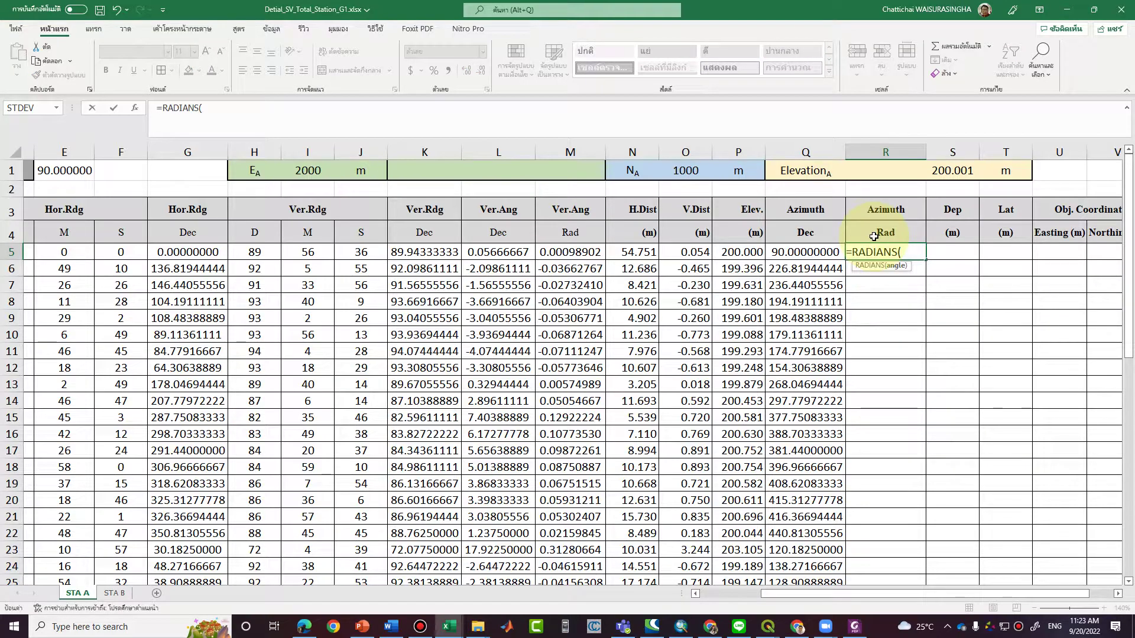
pyautogui.click(823, 248)
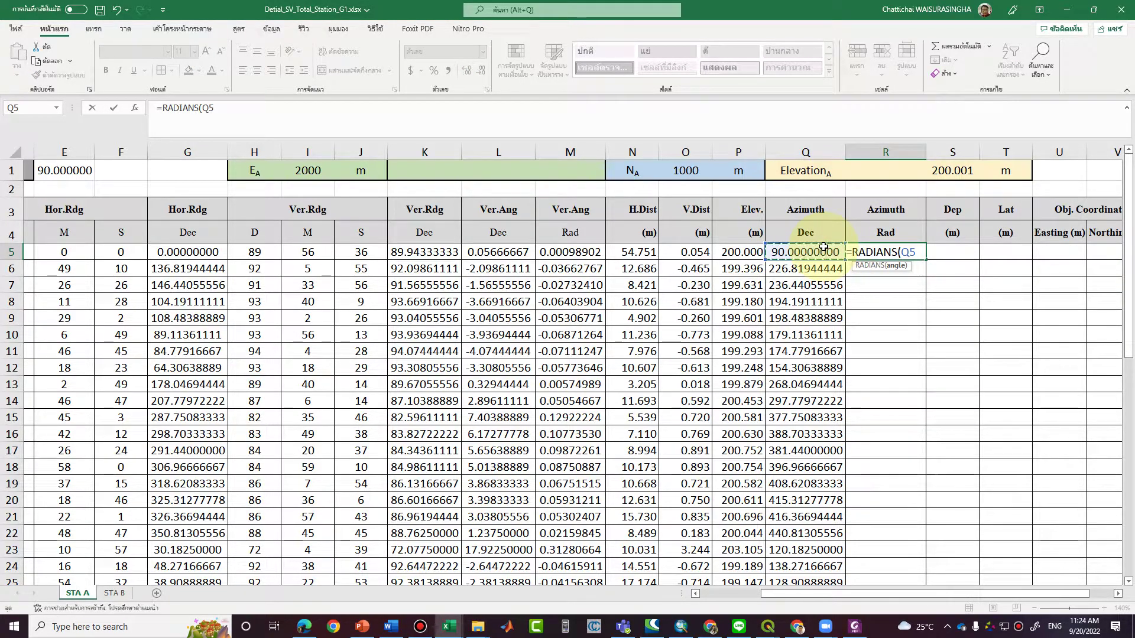
pyautogui.press('Return')
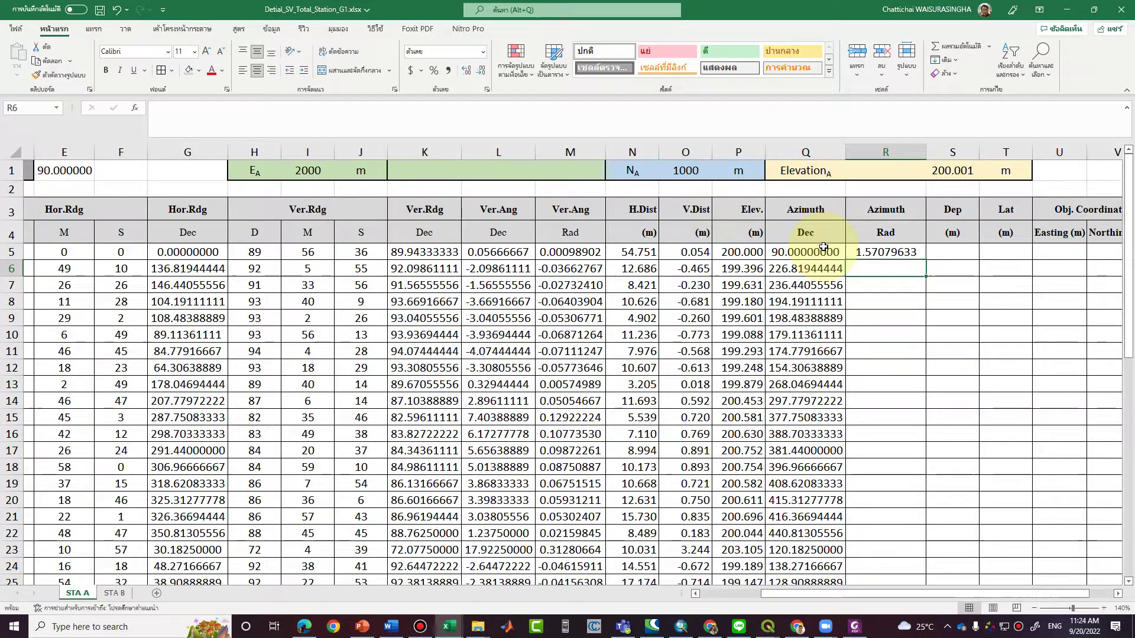
# Fill the R5 radians formula down the Azimuth Rad column and check the filled rows.
pyautogui.click(923, 252)
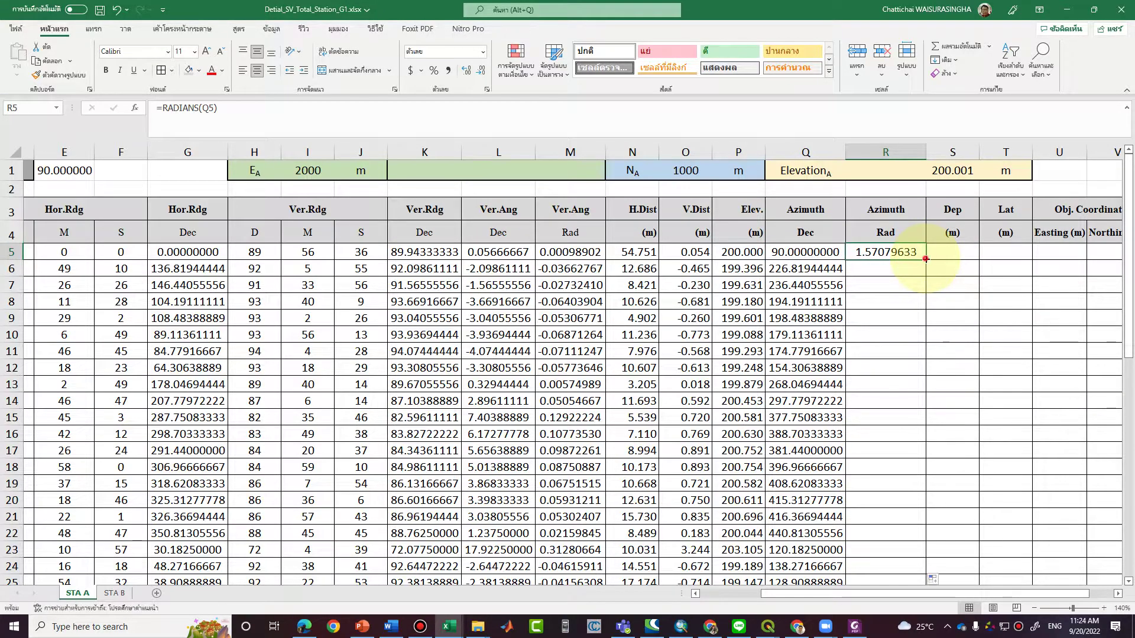
pyautogui.doubleClick(926, 258)
pyautogui.scroll(-10, 924, 260)
pyautogui.scroll(9, 923, 261)
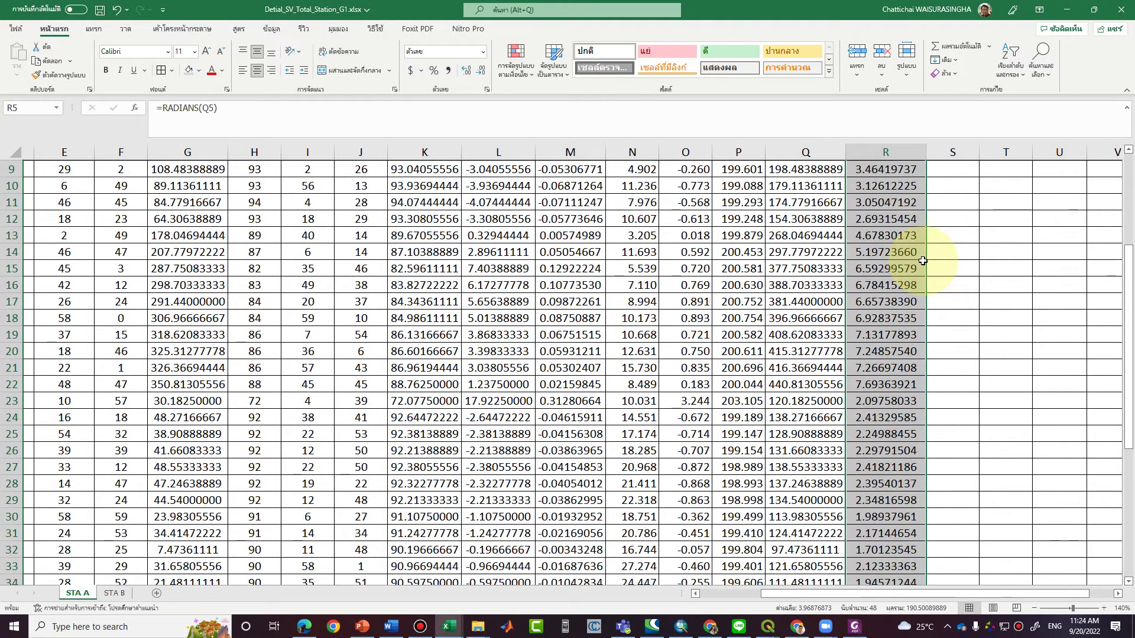
pyautogui.scroll(3, 922, 261)
# Switch to PowerPoint to review the departure and latitude formulas on the Planimetric Map Plot slide, returning to S5 in the Excel sheet.
pyautogui.click(939, 253)
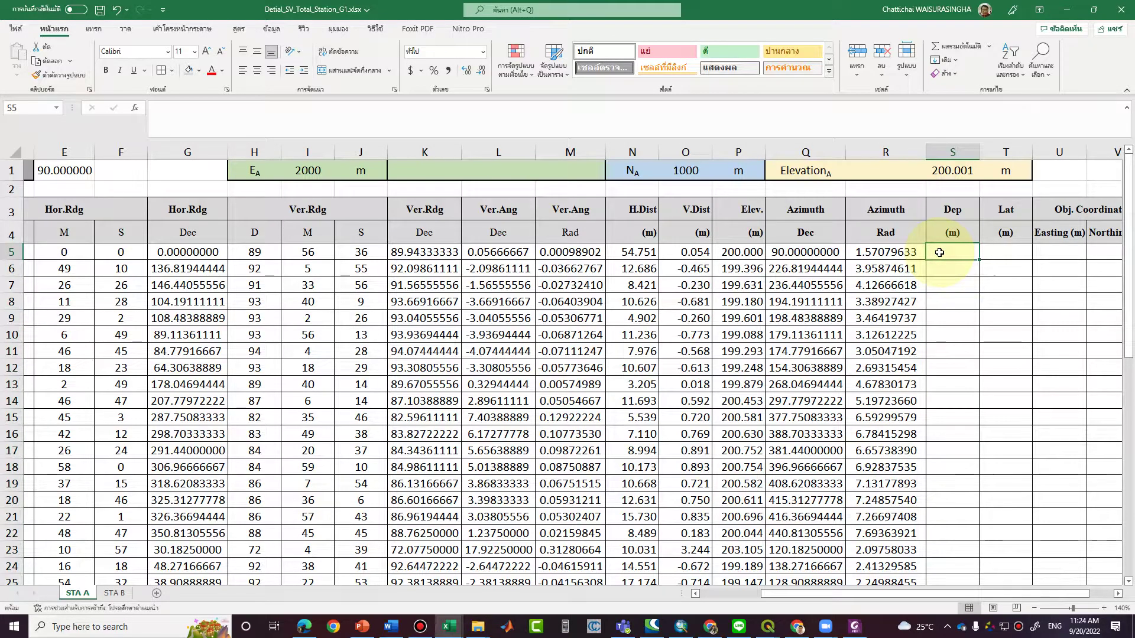
pyautogui.click(373, 628)
pyautogui.click(77, 568)
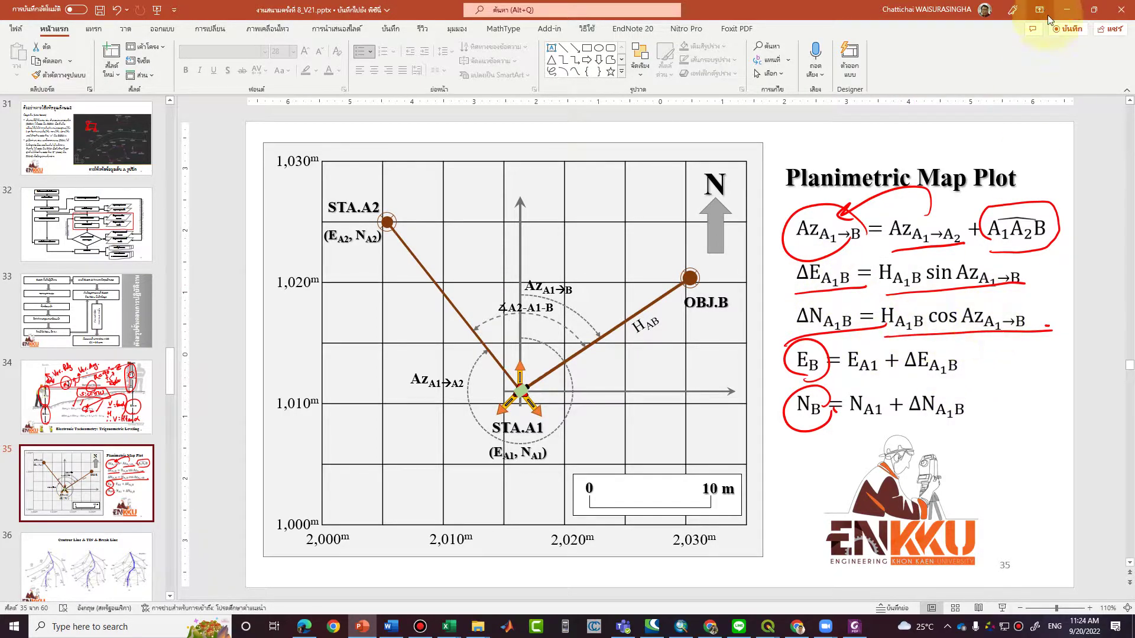
pyautogui.click(1066, 10)
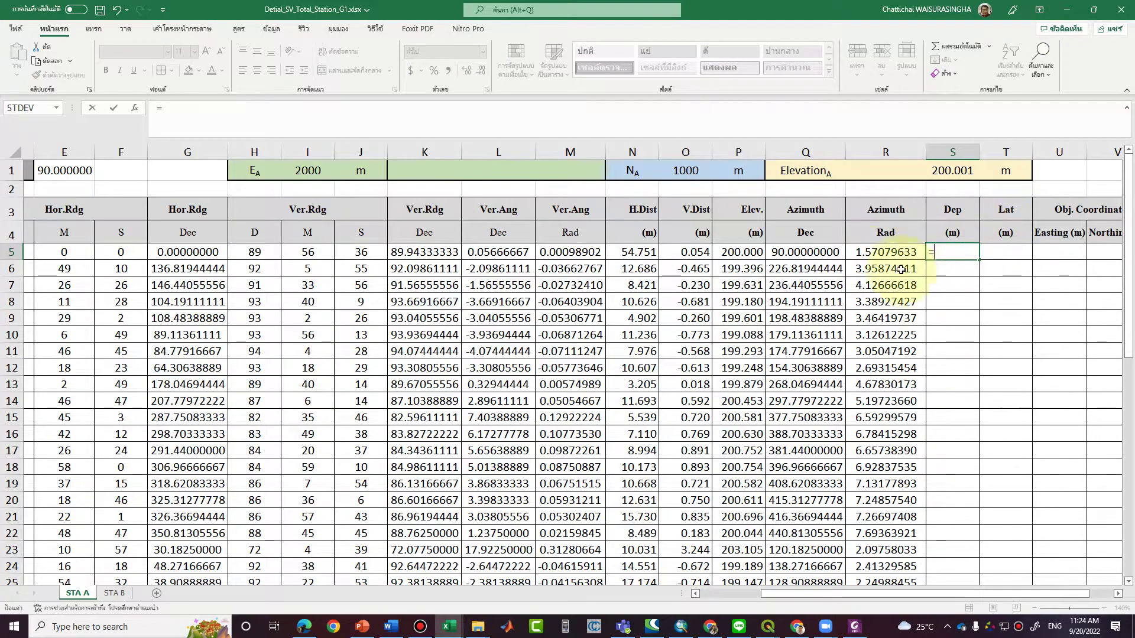
# Enter the departure formula =N5*SIN(R5) in S5, using the horizontal distance and the azimuth in radians.
pyautogui.write('=')
pyautogui.click(650, 249)
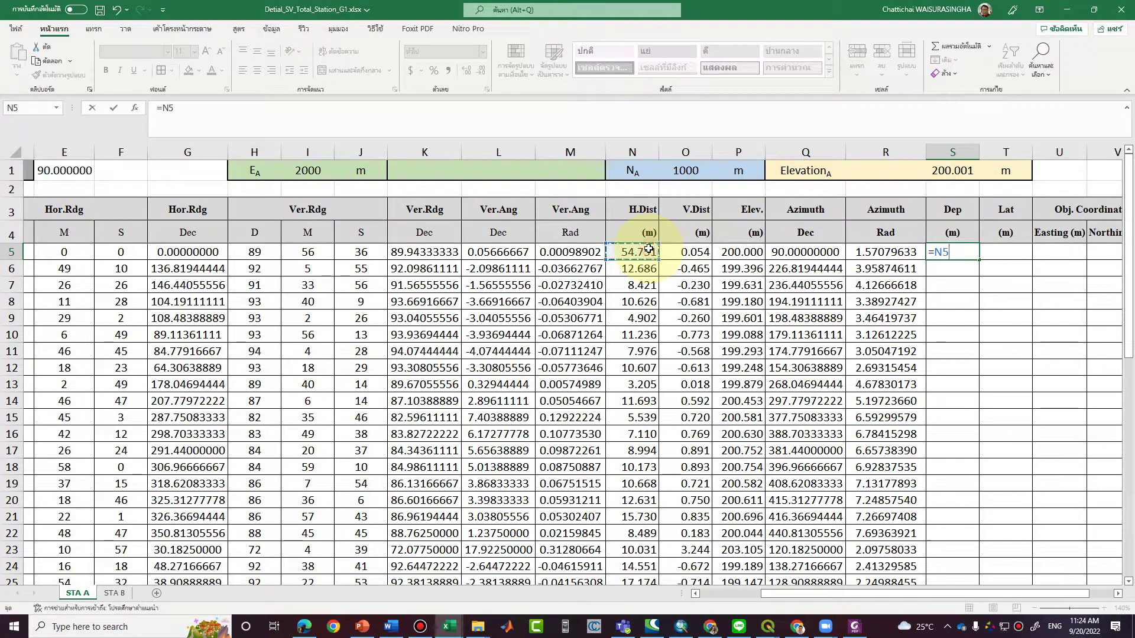
pyautogui.write('(')
pyautogui.press('BackSpace')
pyautogui.write('*s')
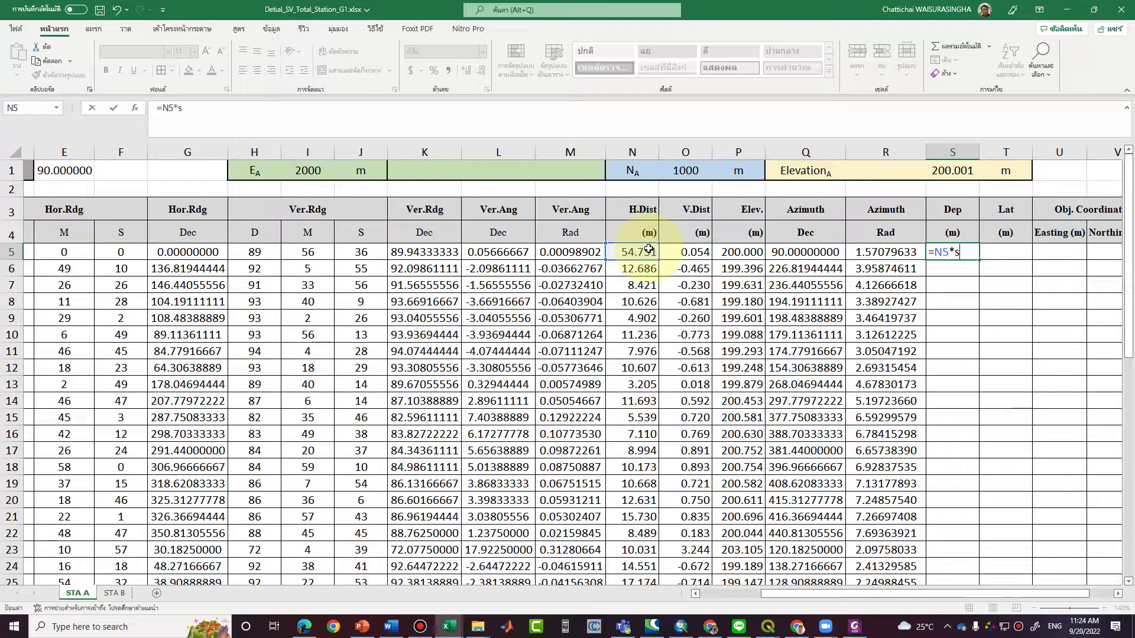
pyautogui.write('in')
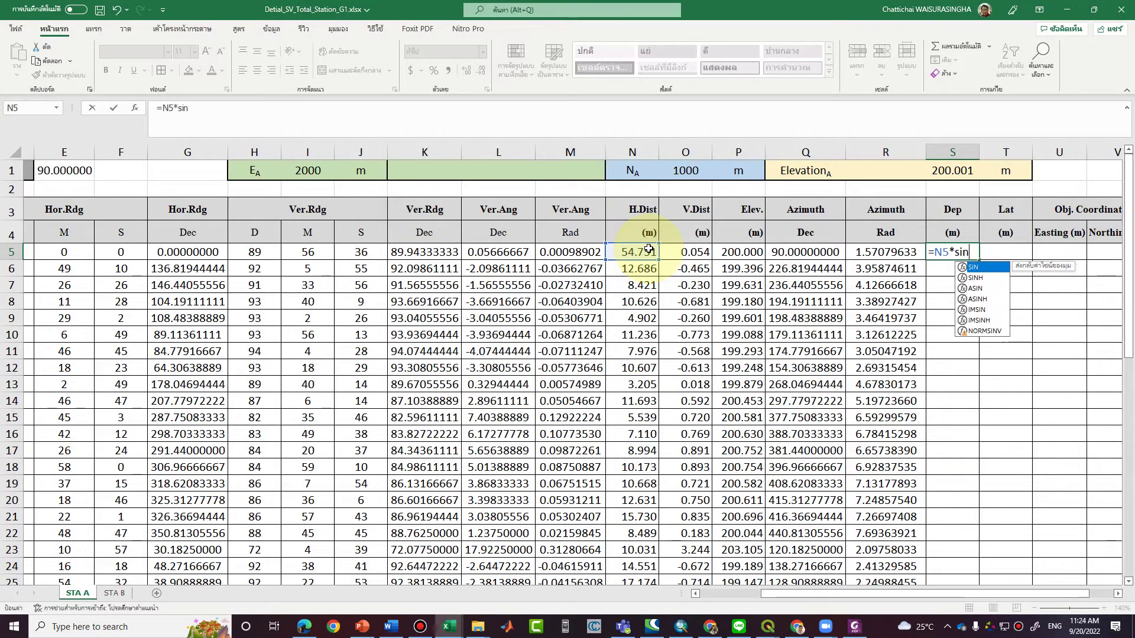
pyautogui.write('(')
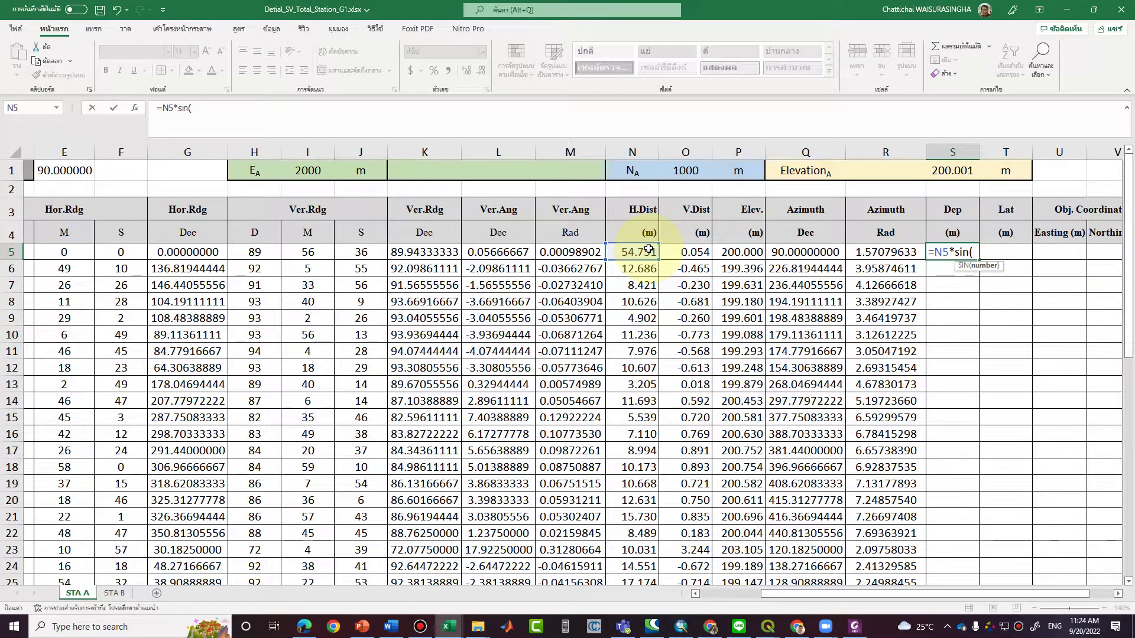
pyautogui.click(898, 253)
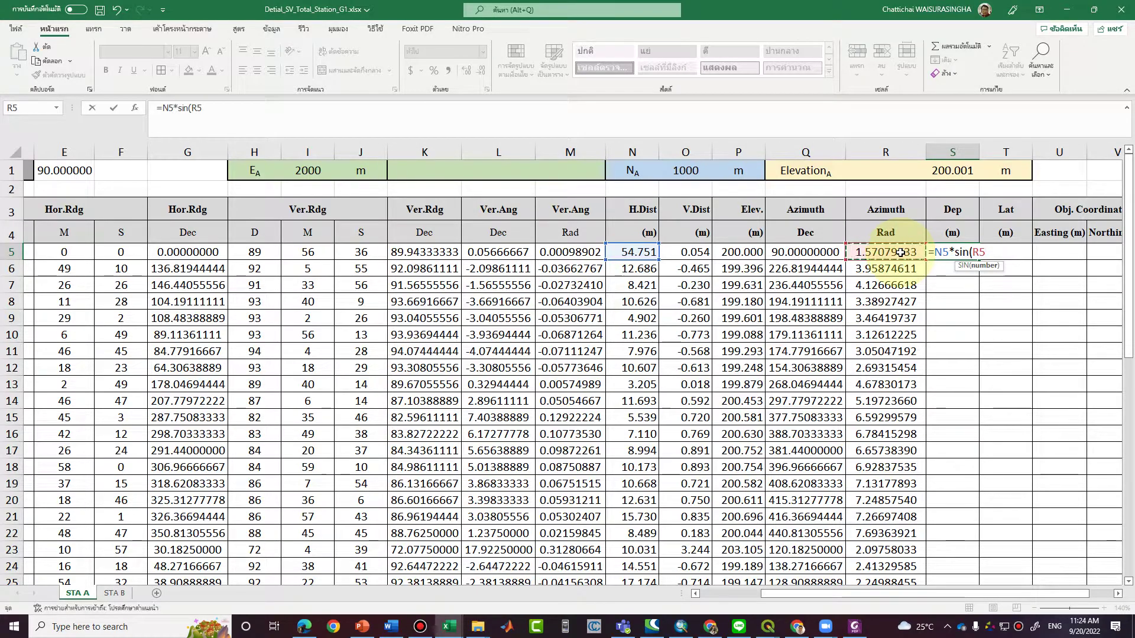
pyautogui.write(')')
pyautogui.press('Return')
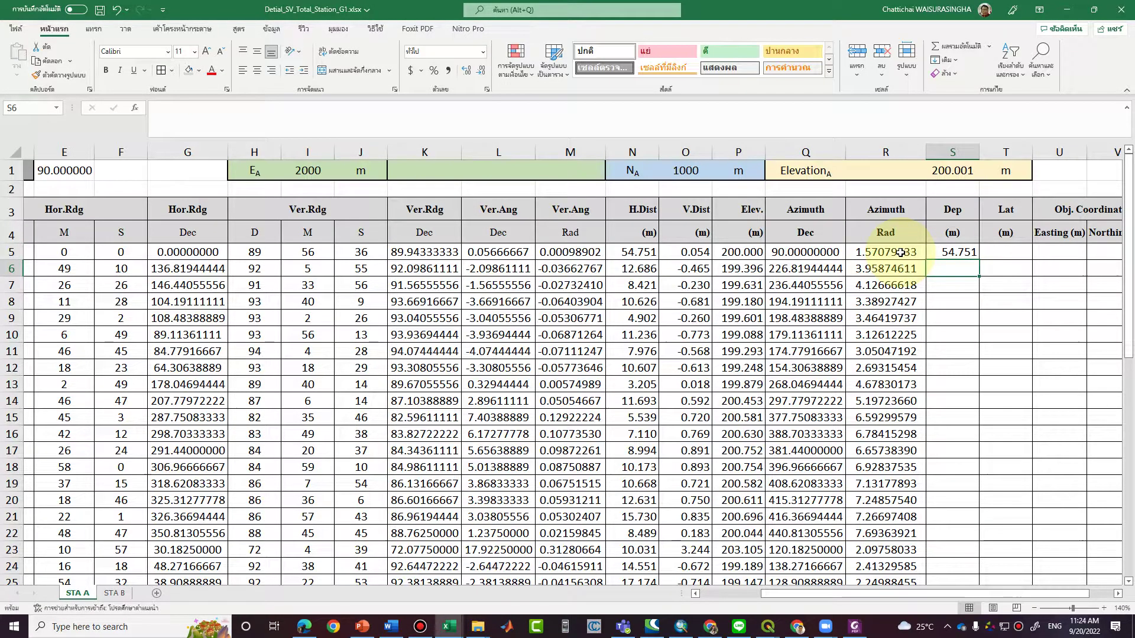
# Round the departure to 3 decimals with =ROUND(N5*SIN(R5),3) in S5 and fill it down the Dep column.
pyautogui.click(952, 252)
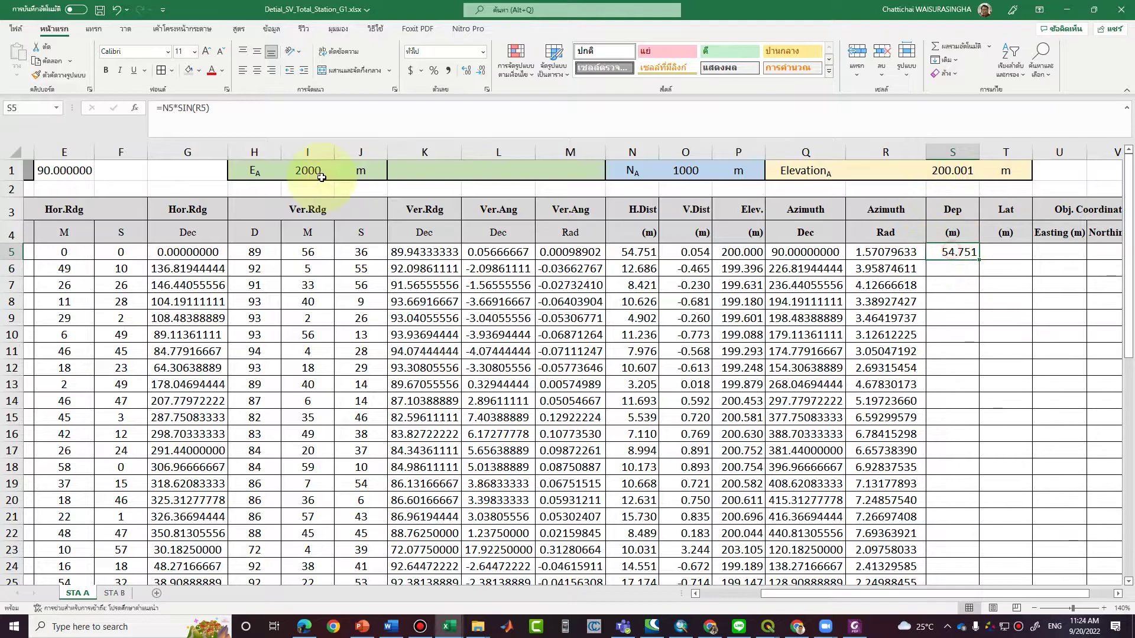
pyautogui.click(164, 111)
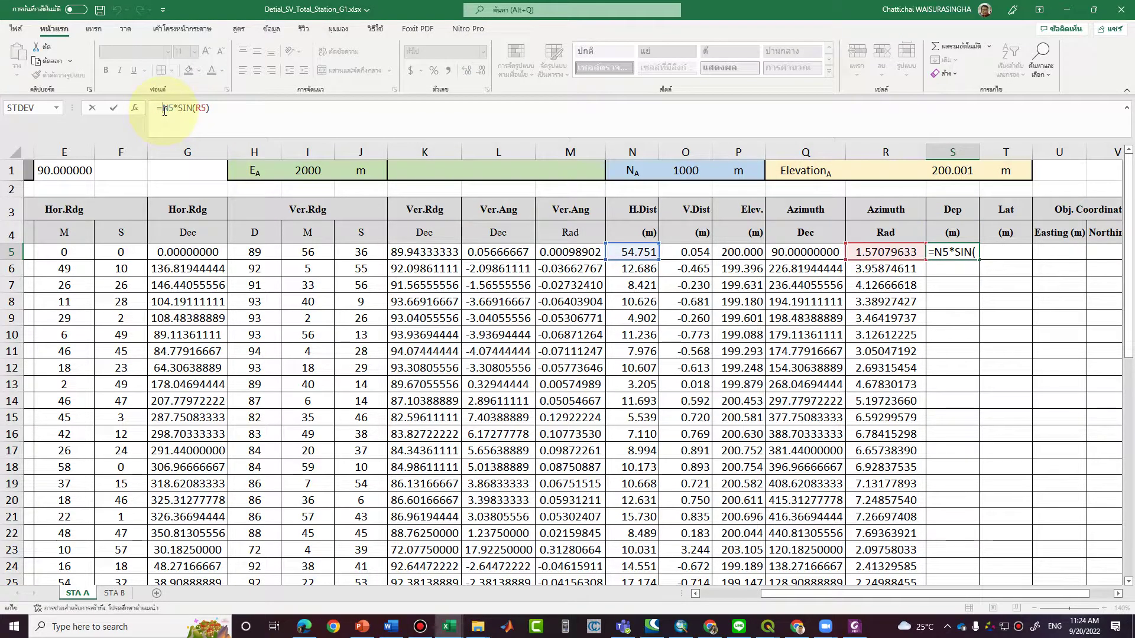
pyautogui.write('ROUND(')
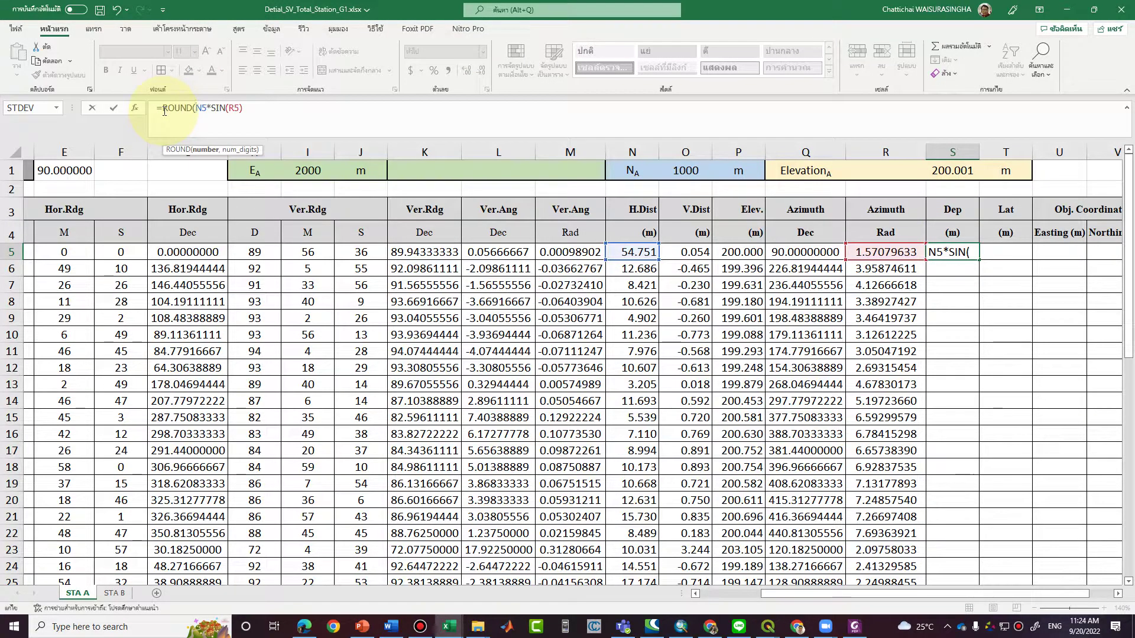
pyautogui.click(383, 112)
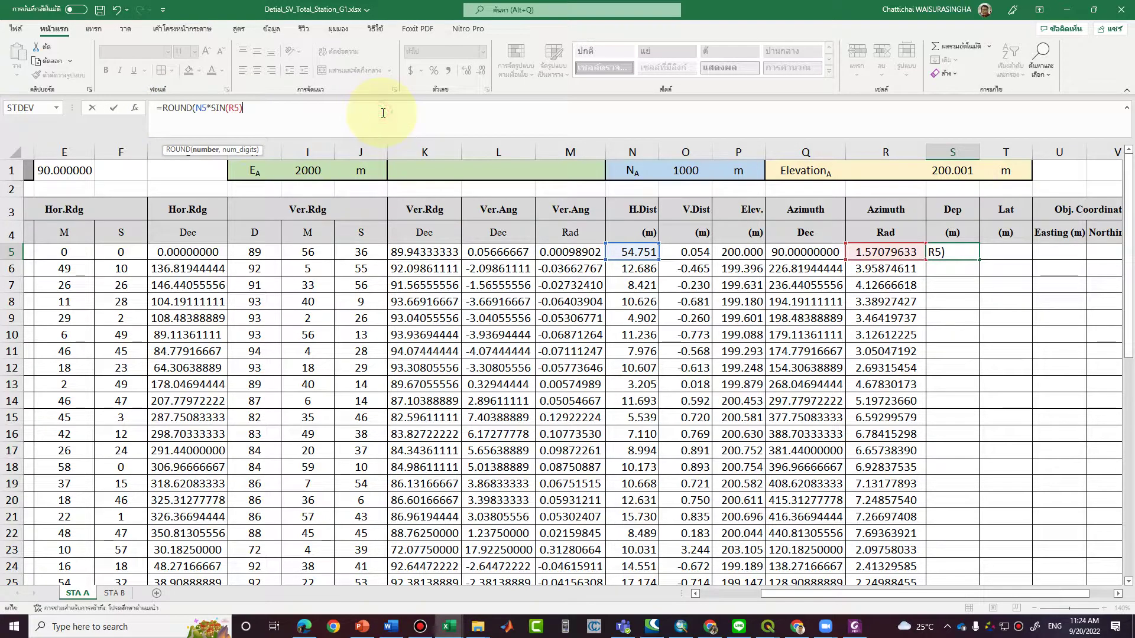
pyautogui.write(',3)')
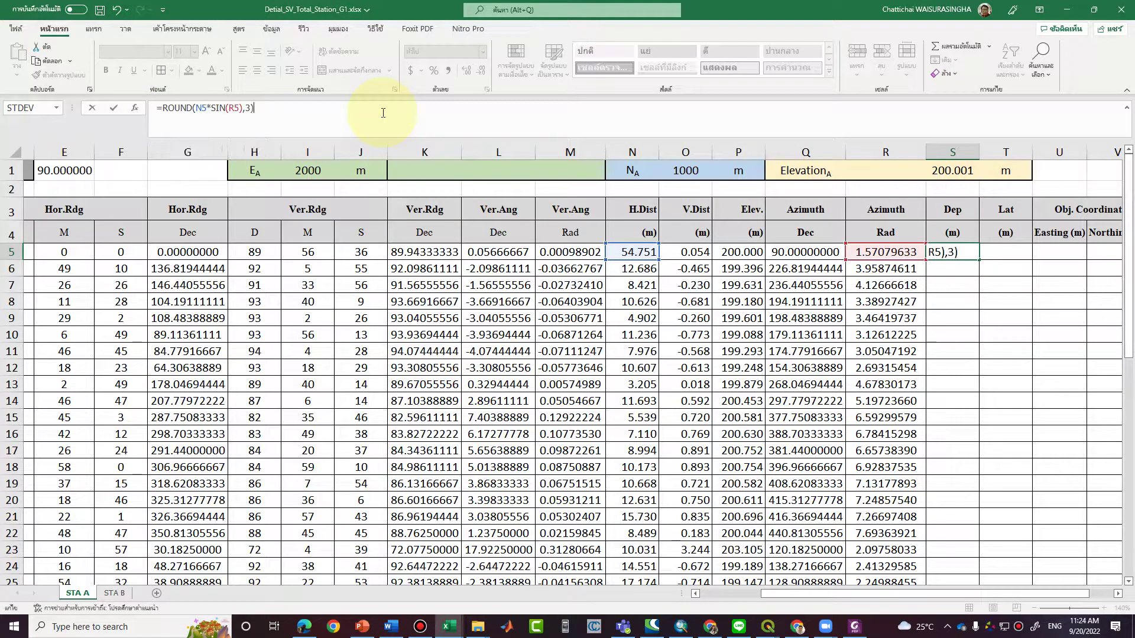
pyautogui.press('Return')
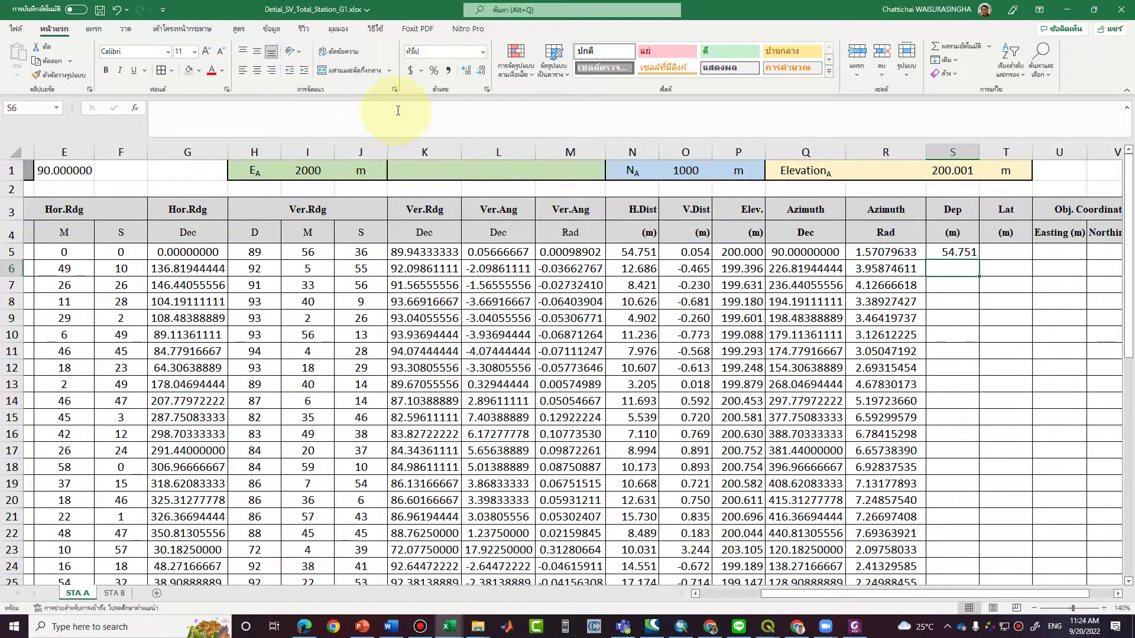
pyautogui.click(974, 257)
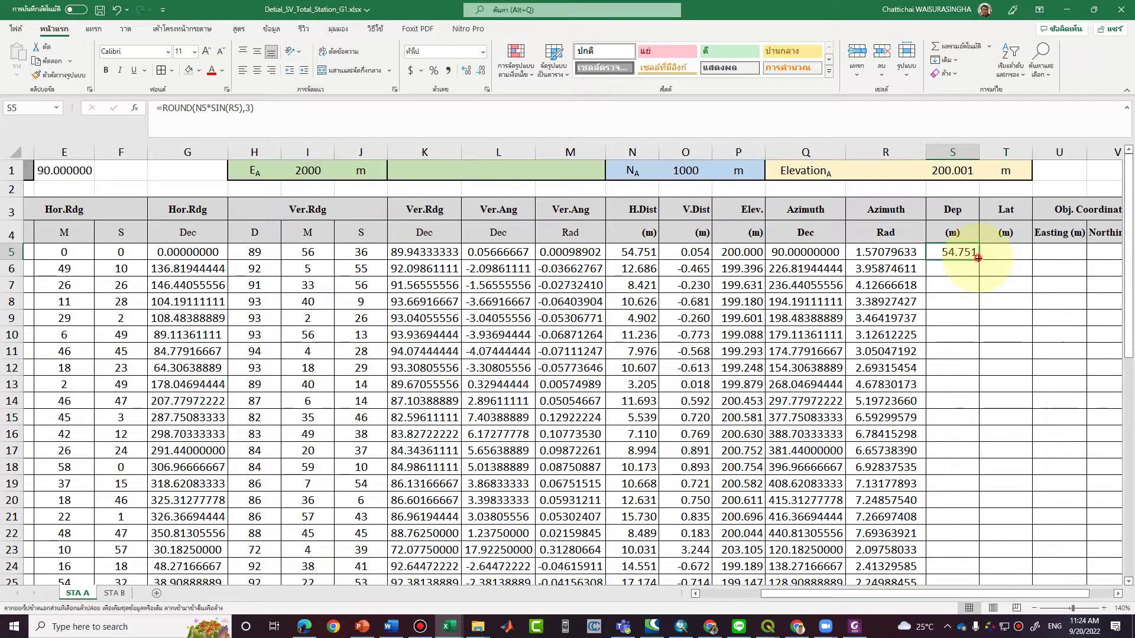
pyautogui.doubleClick(979, 259)
# Enter the latitude formula =N5*COS(R5) in T5, using the horizontal distance and the azimuth in radians.
pyautogui.click(1014, 251)
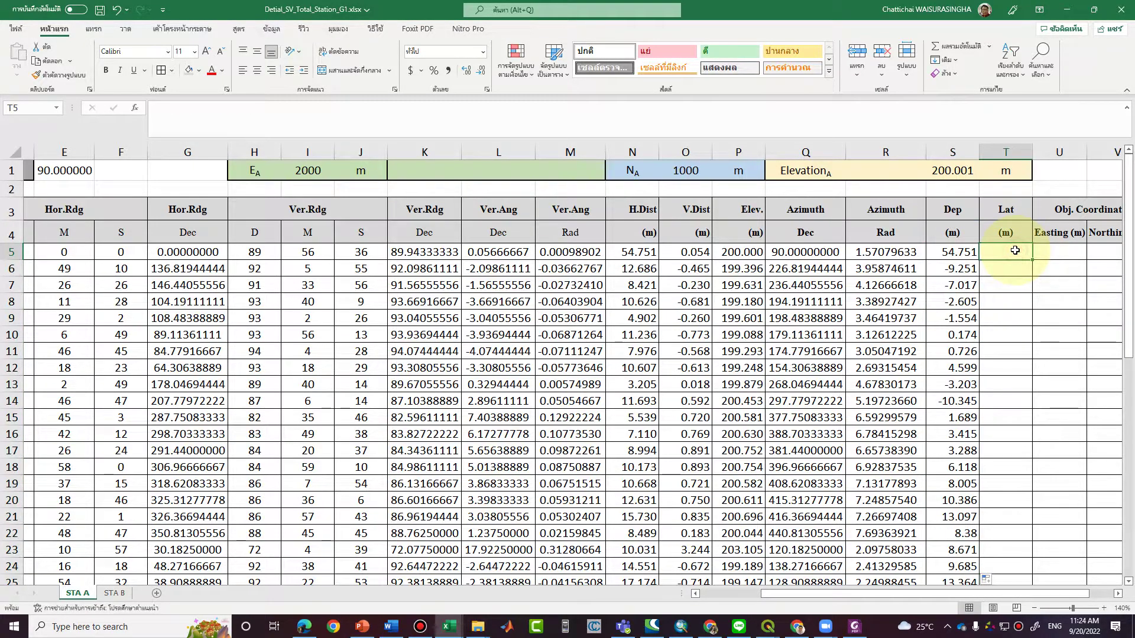
pyautogui.write('=')
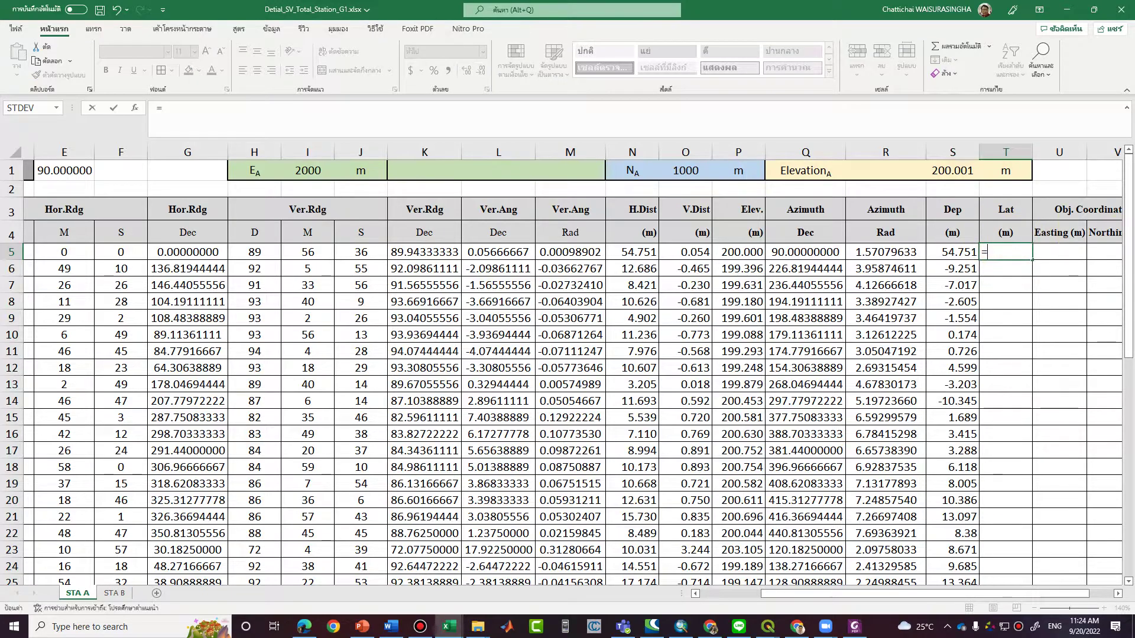
pyautogui.click(655, 253)
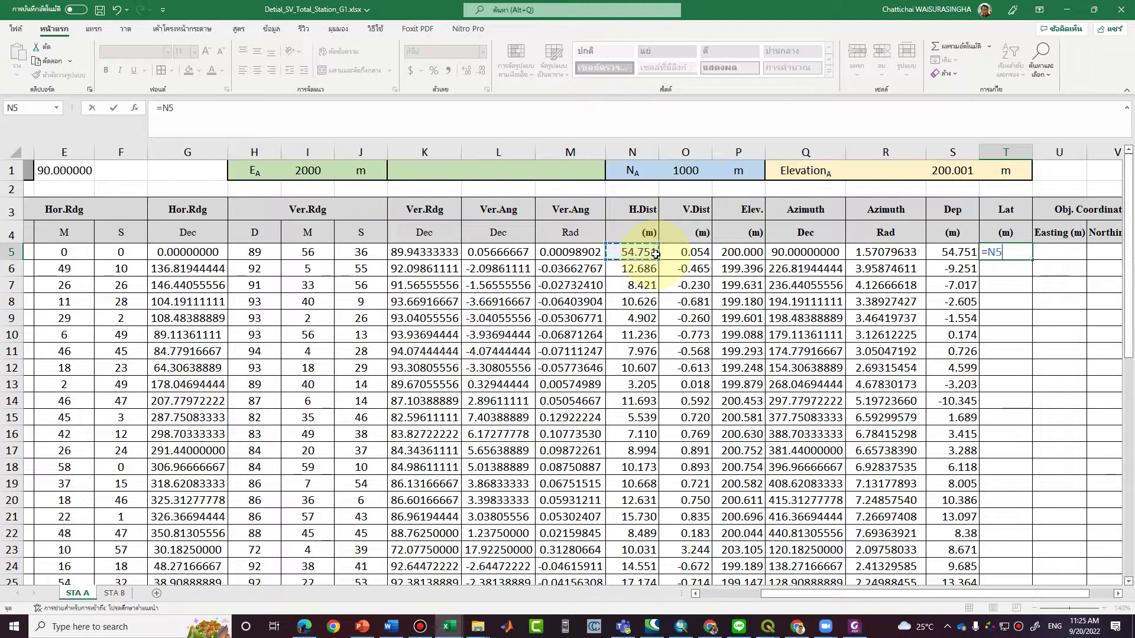
pyautogui.write('COS(')
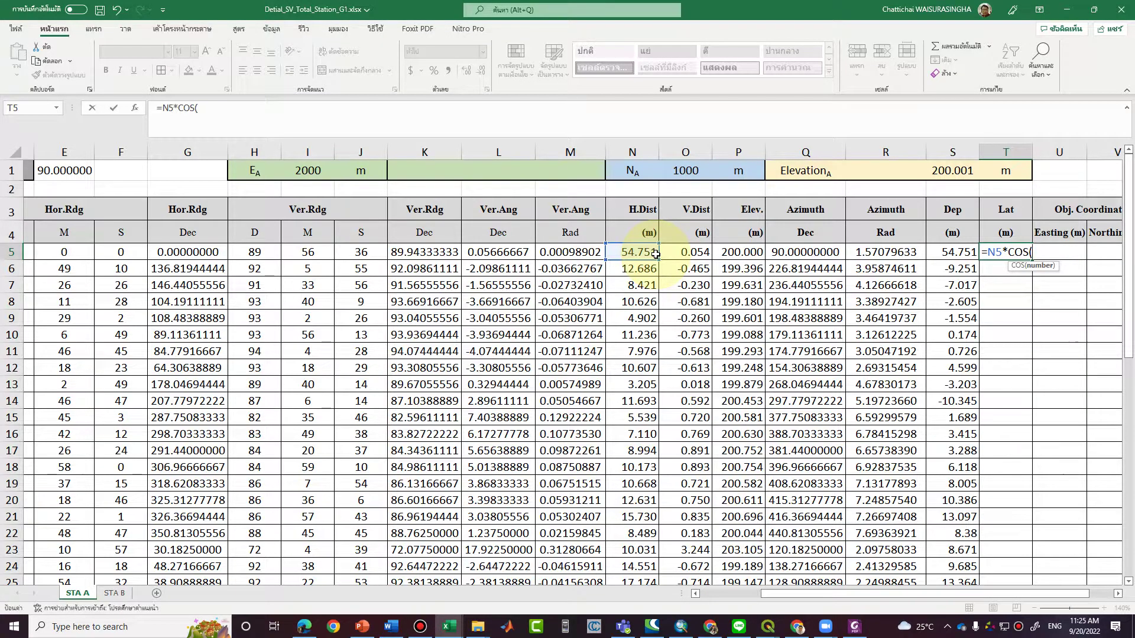
pyautogui.click(903, 252)
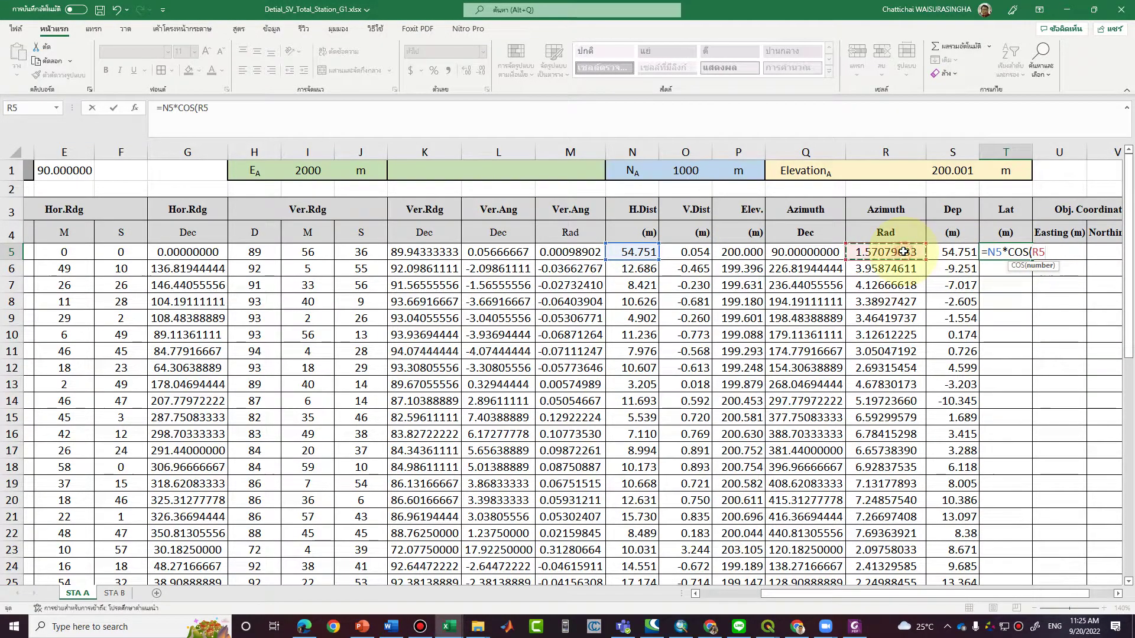
pyautogui.write(')')
pyautogui.press('Return')
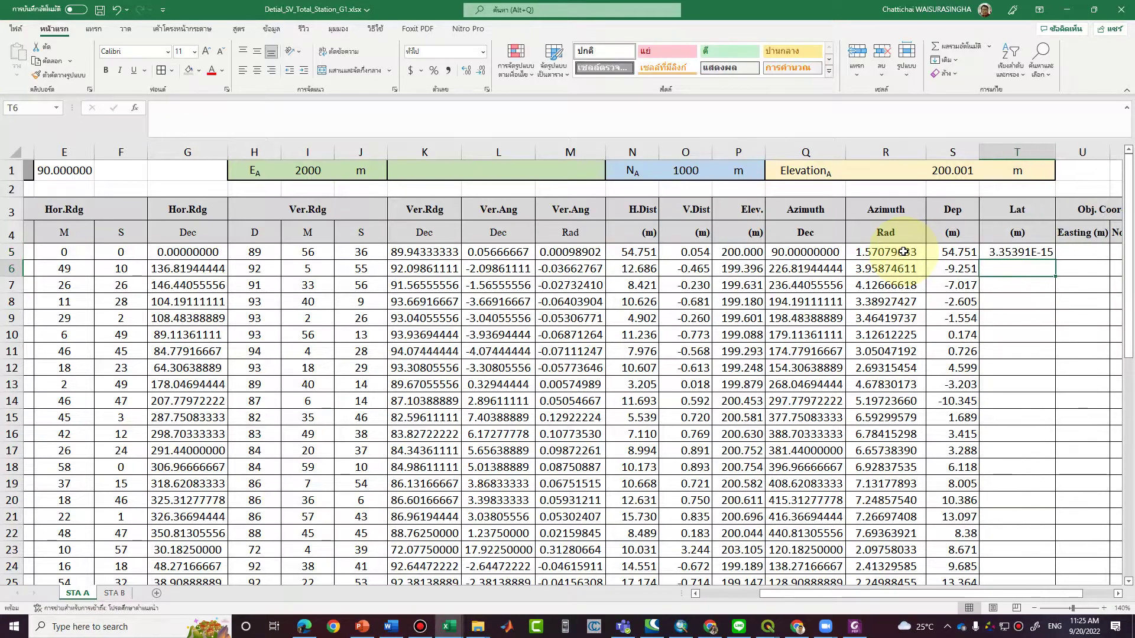
# Round the latitude in T5 to 3 decimals with =ROUND(N5*COS(R5),3).
pyautogui.click(1039, 252)
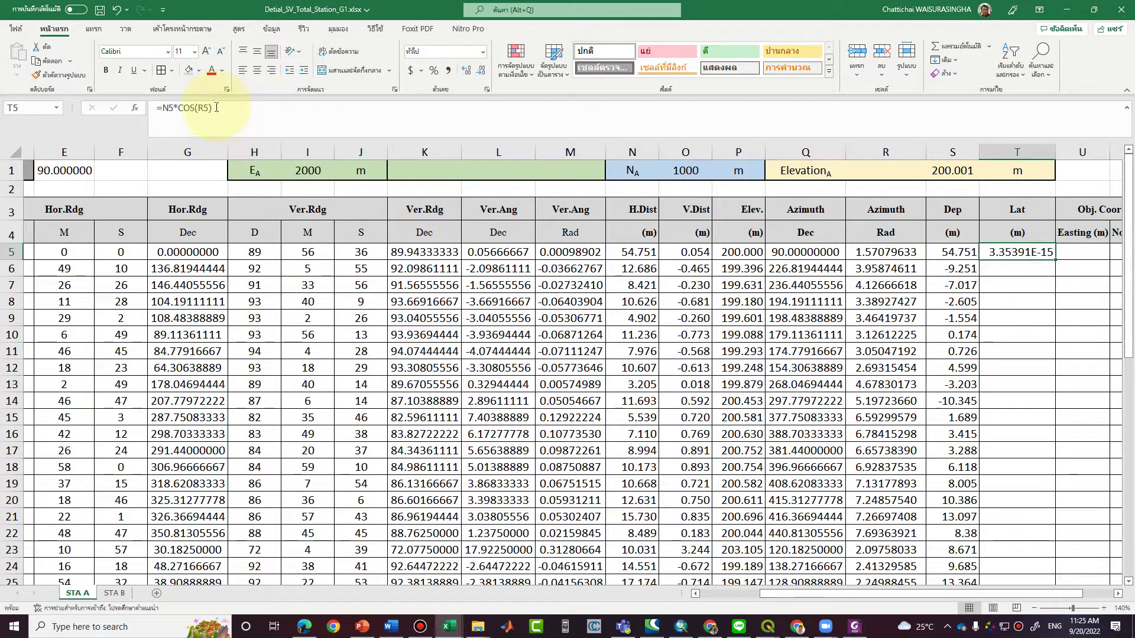
pyautogui.click(165, 109)
pyautogui.write('ROUND(')
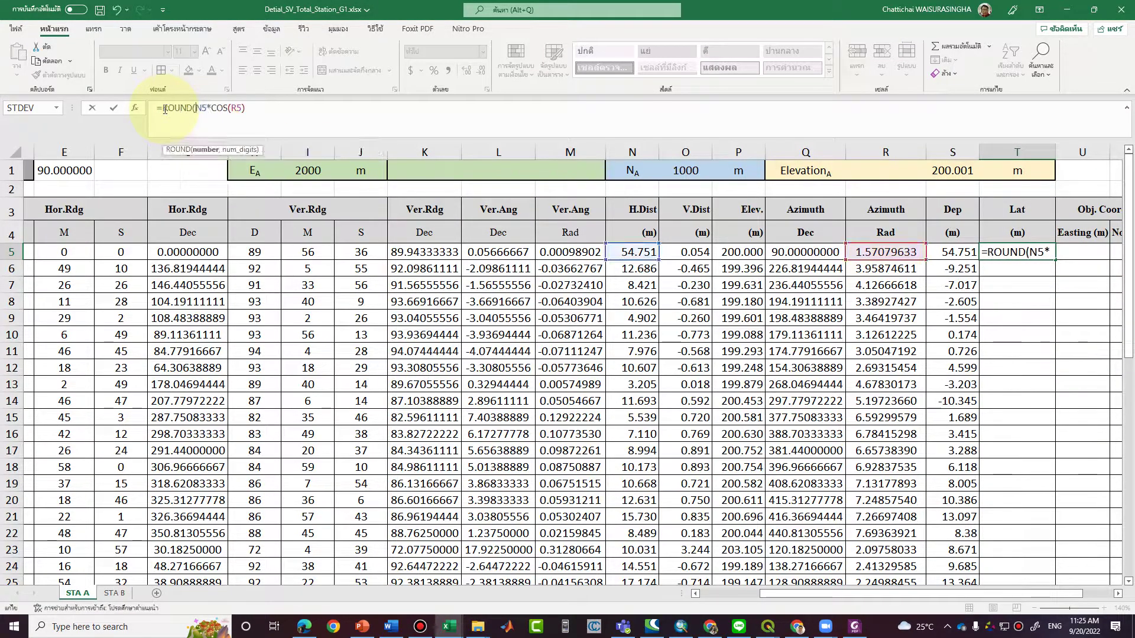
pyautogui.click(260, 109)
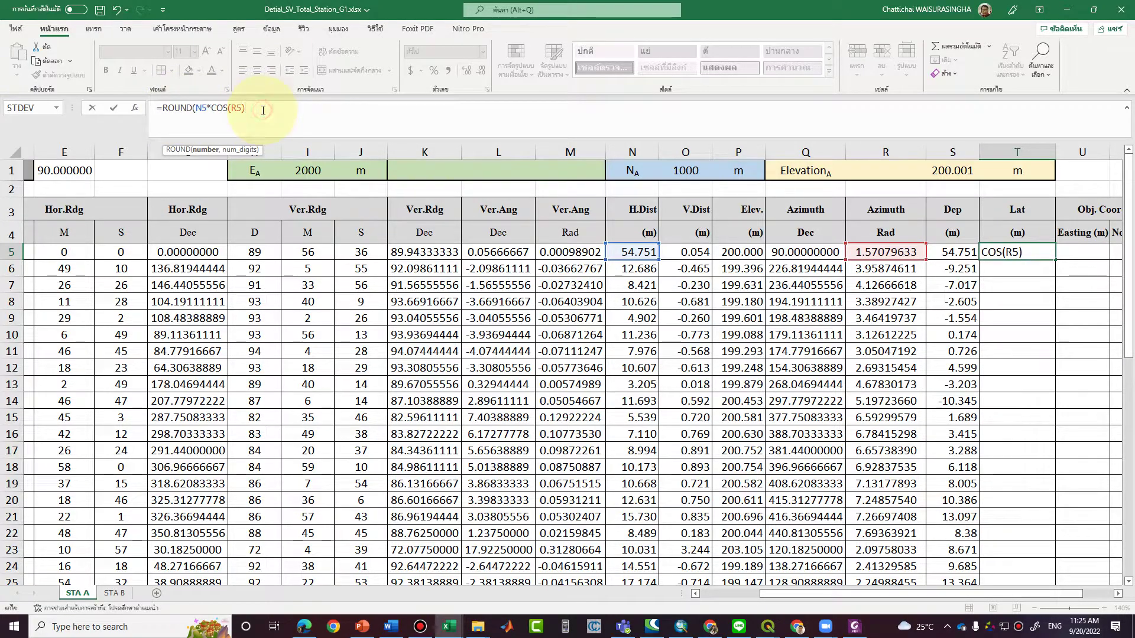
pyautogui.write(',3)')
pyautogui.press('Return')
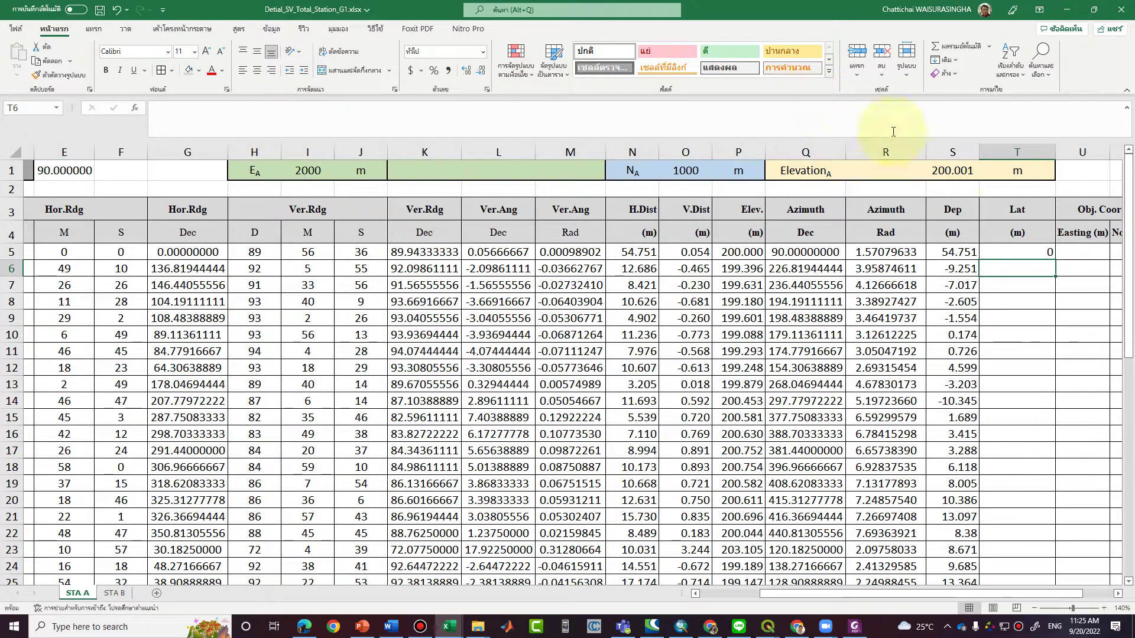
# Format T5 as a number with 3 decimal places and fill it down the Lat column.
pyautogui.rightClick(1018, 254)
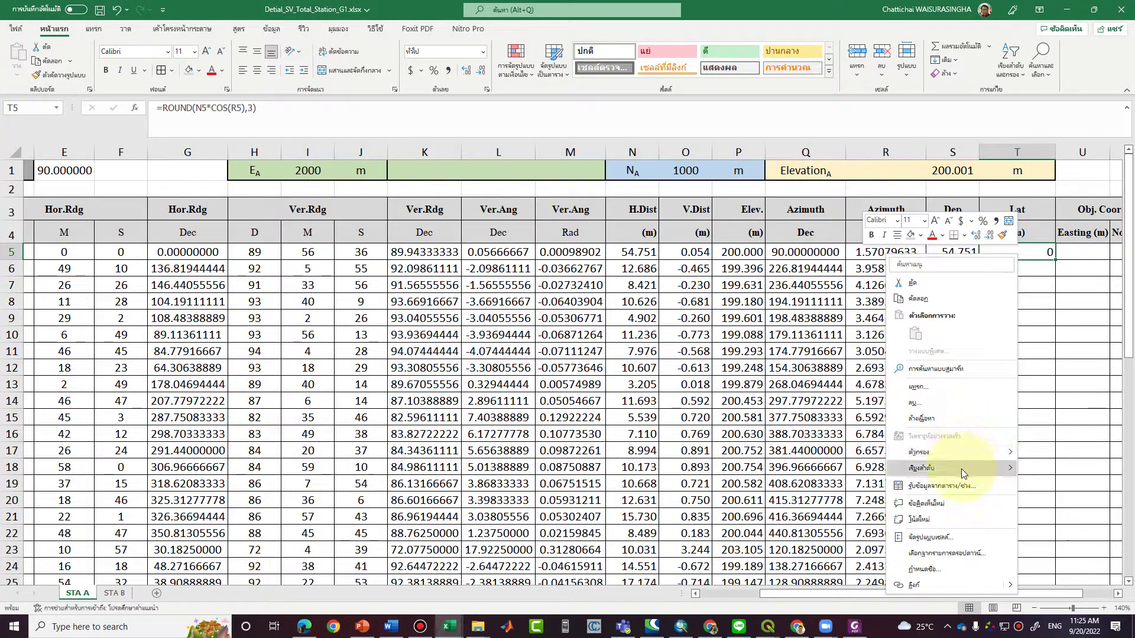
pyautogui.click(933, 536)
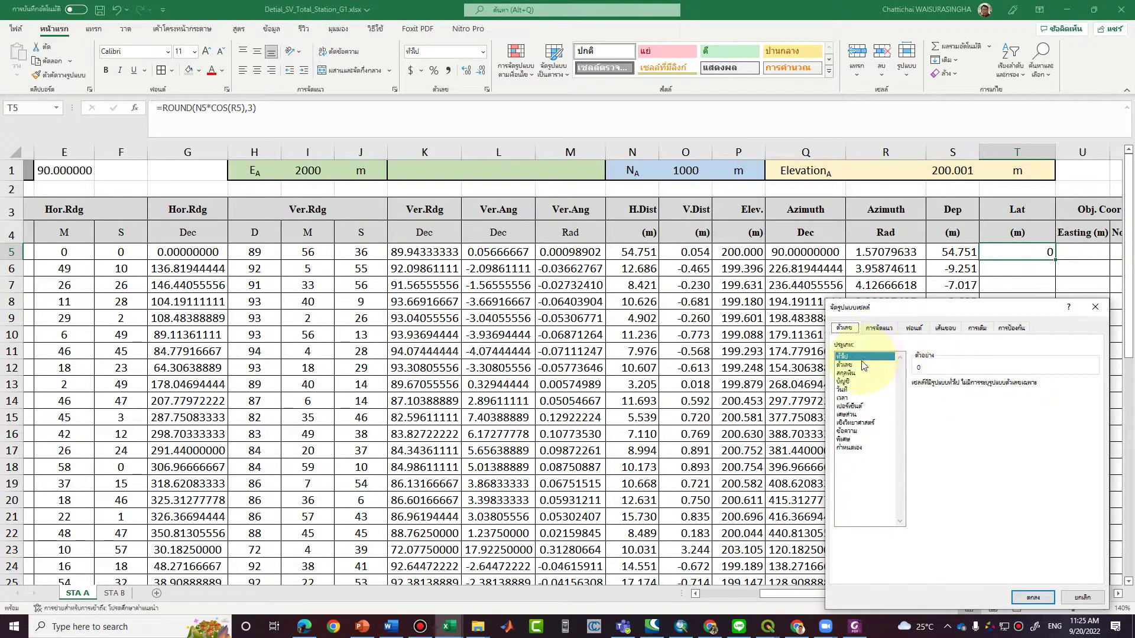
pyautogui.click(861, 365)
pyautogui.click(985, 382)
pyautogui.click(1034, 597)
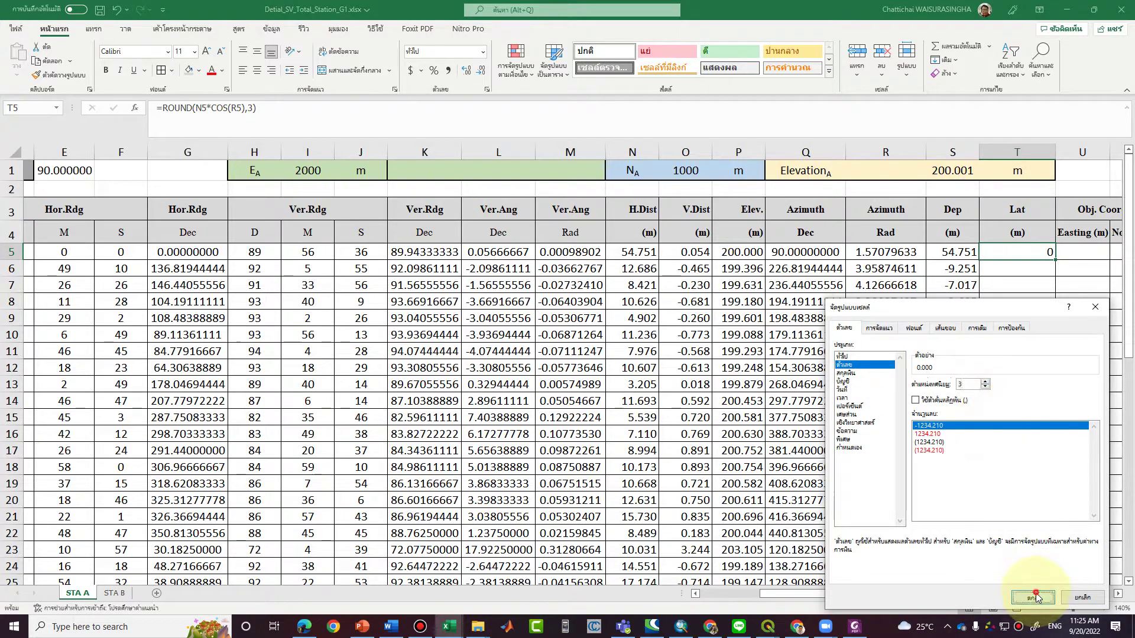
pyautogui.doubleClick(1056, 262)
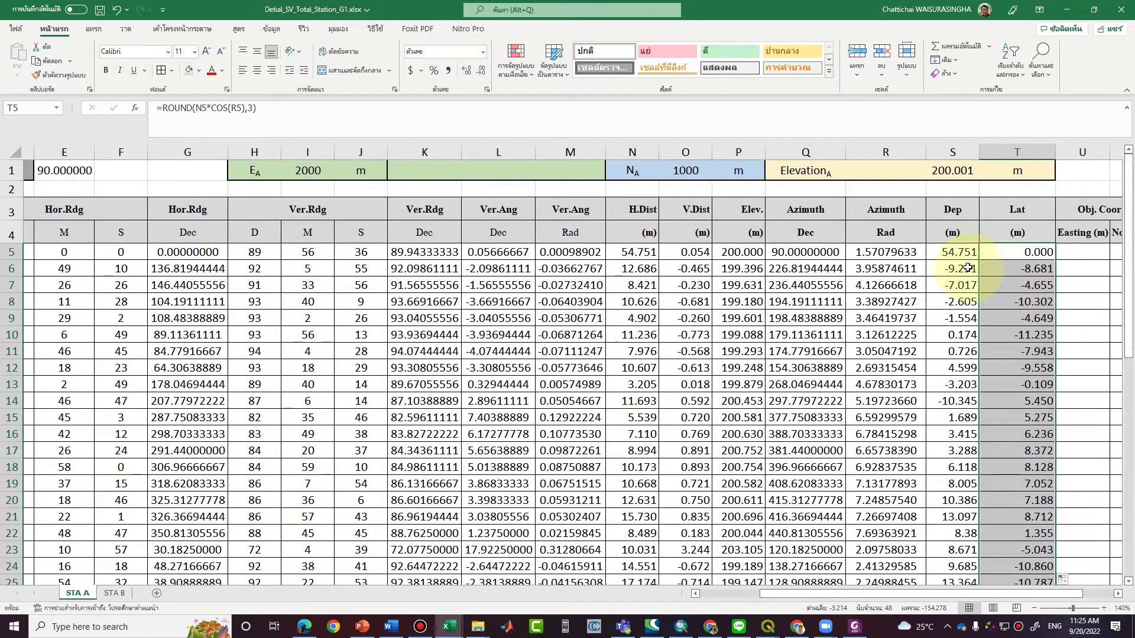
# Apply a 3-decimal number format from S5 down the Dep column and autofit the width of the Lat column.
pyautogui.click(959, 253)
pyautogui.rightClick(962, 255)
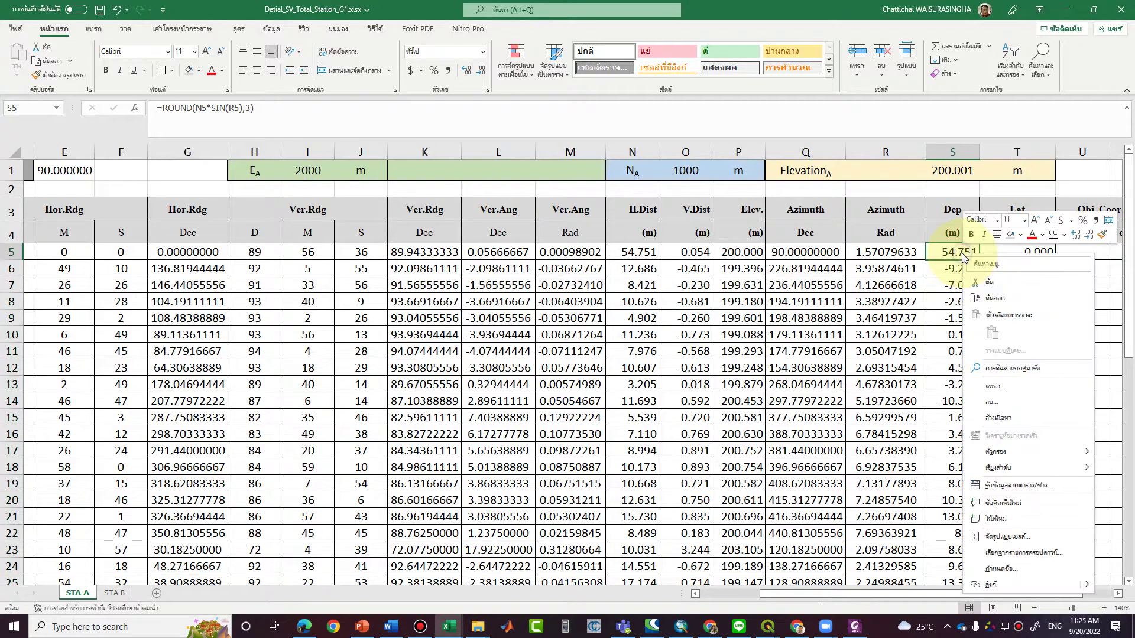
pyautogui.click(1019, 536)
pyautogui.click(910, 366)
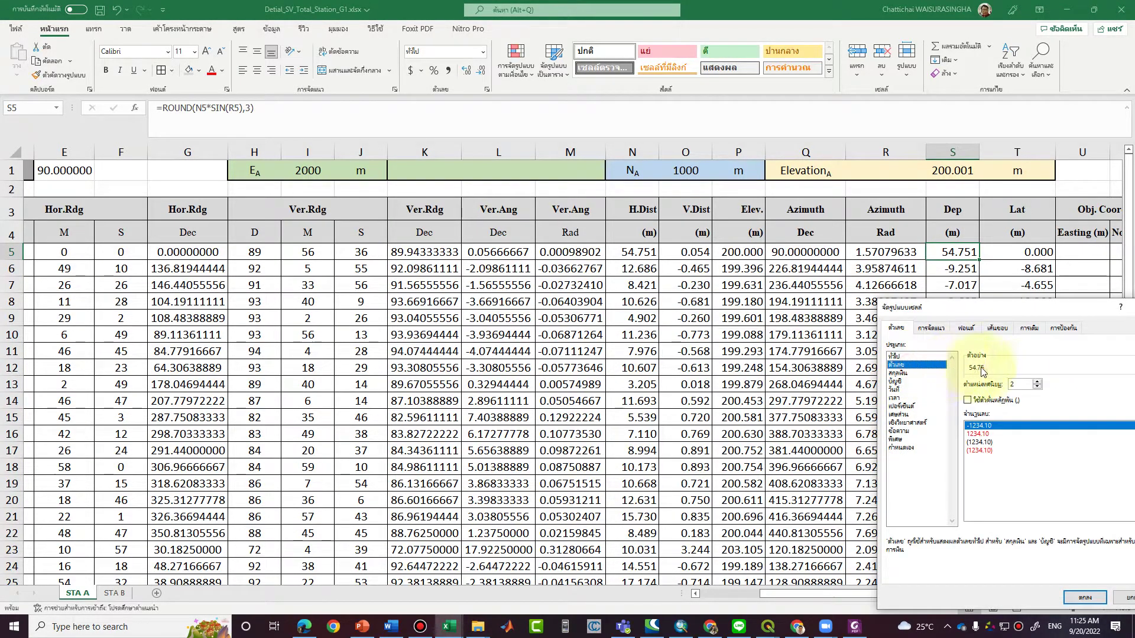
pyautogui.click(1036, 381)
pyautogui.click(1077, 595)
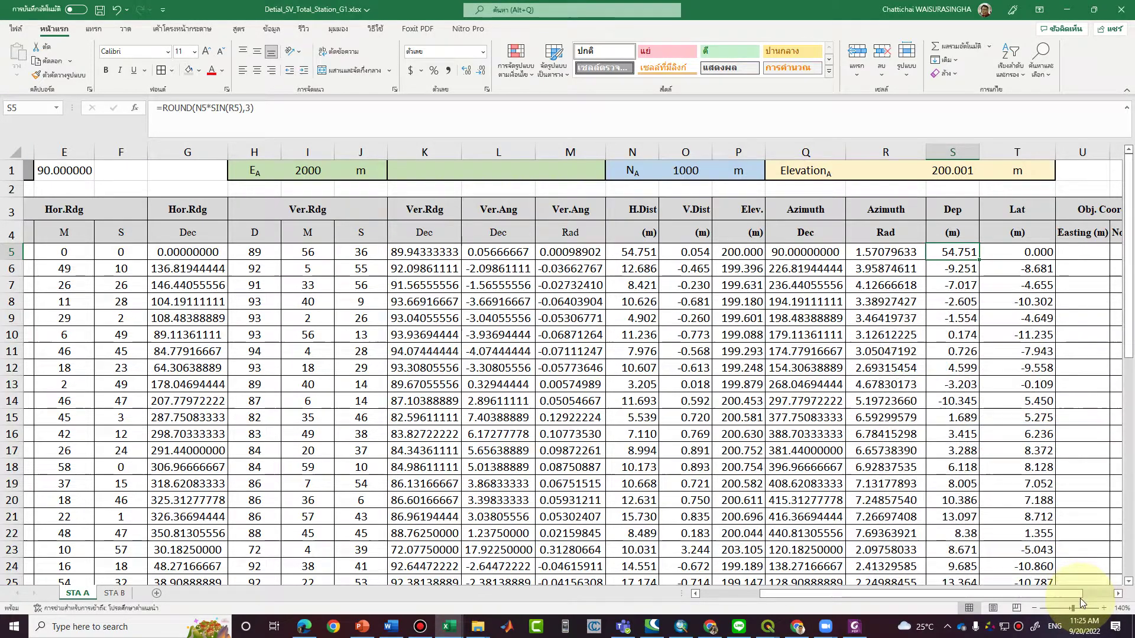
pyautogui.doubleClick(978, 261)
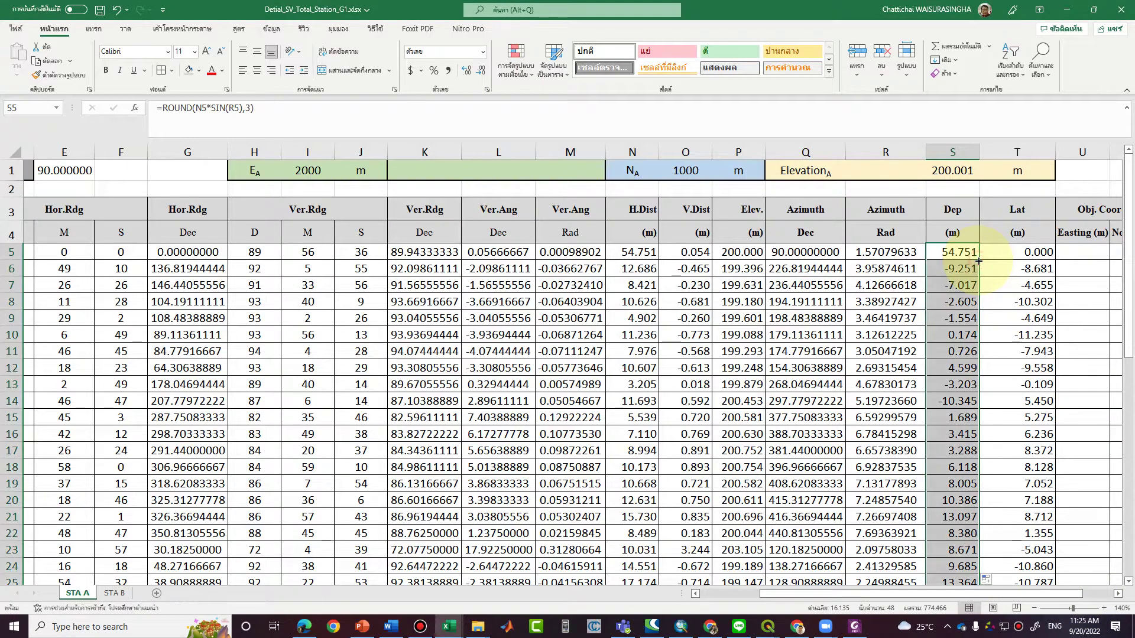
pyautogui.click(1018, 402)
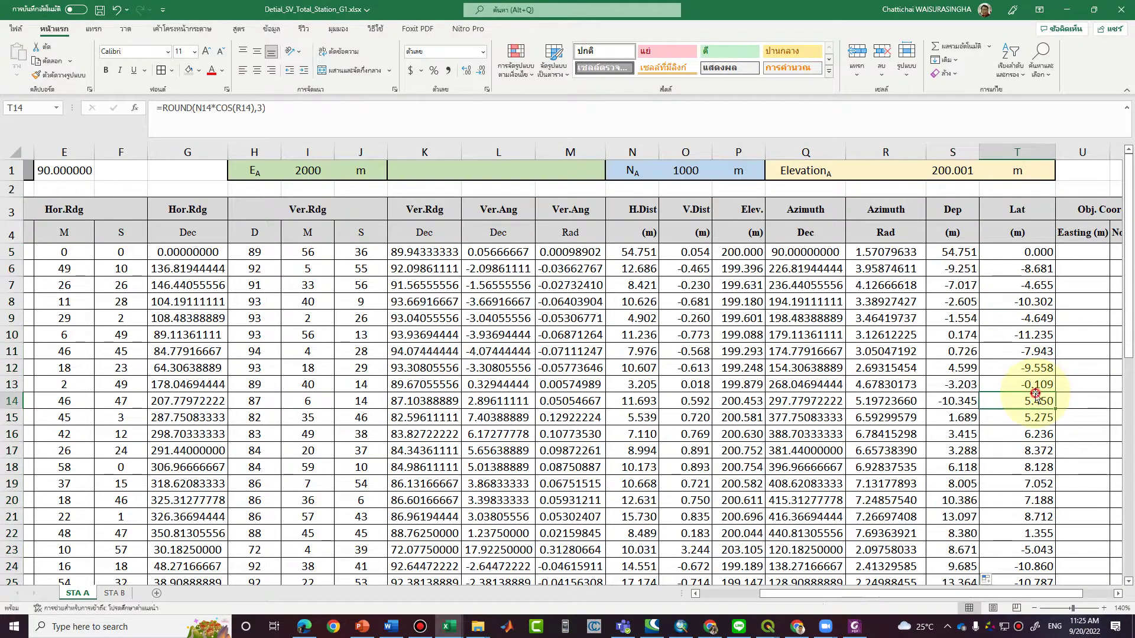
pyautogui.doubleClick(1055, 152)
# Enter the easting formula +$I$1+S5 in U5, adding the departure to the station easting as an absolute reference.
pyautogui.click(1062, 248)
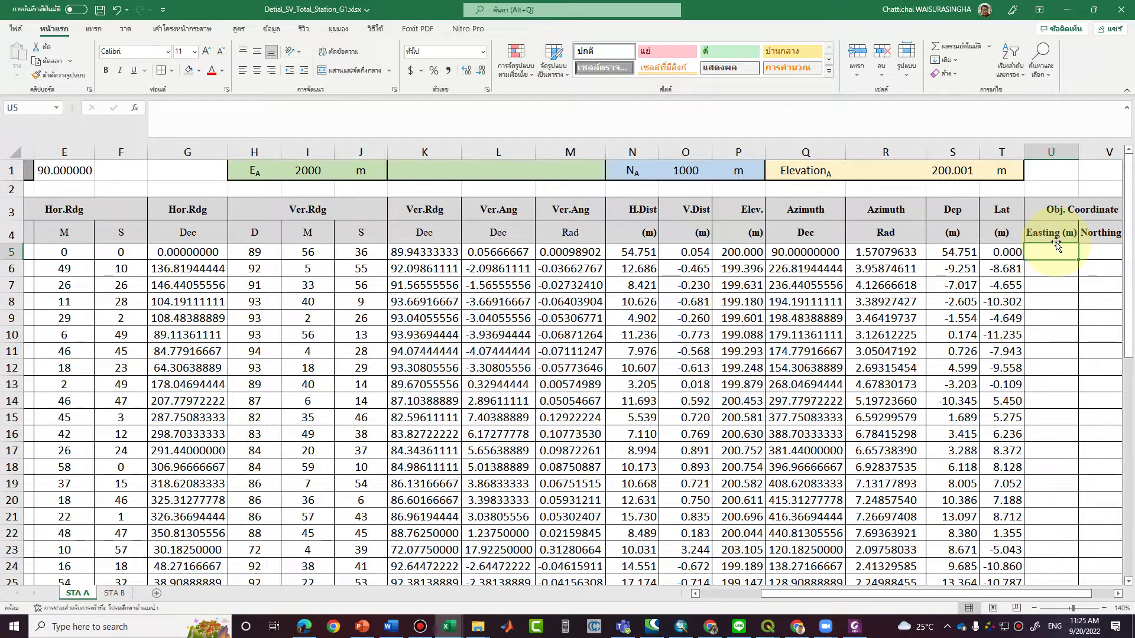
pyautogui.write('+')
pyautogui.click(316, 170)
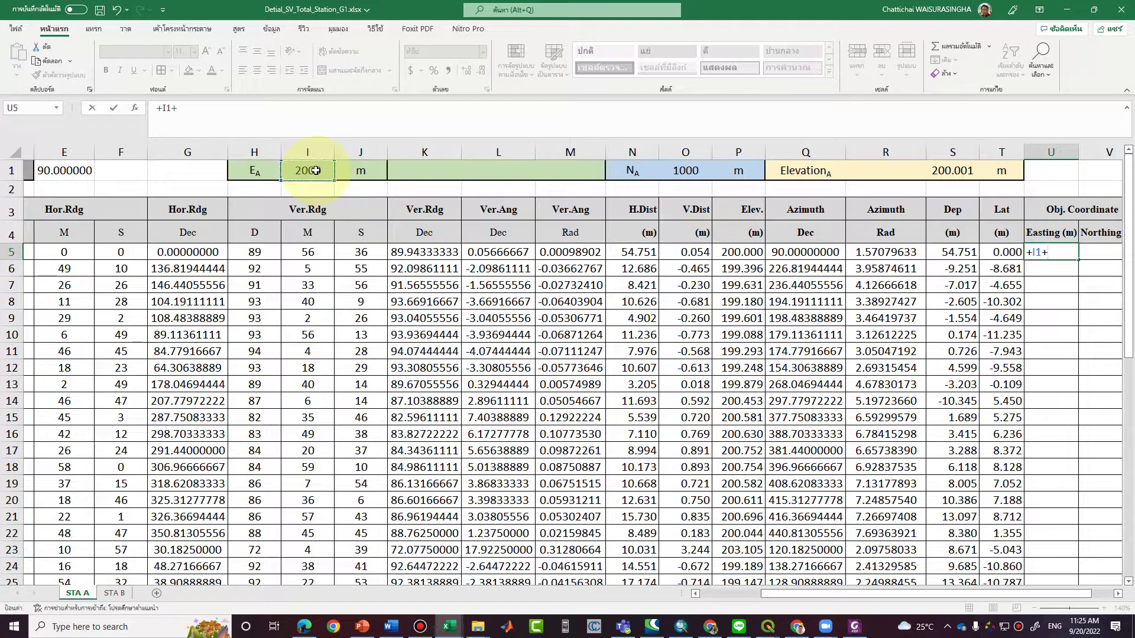
pyautogui.click(949, 256)
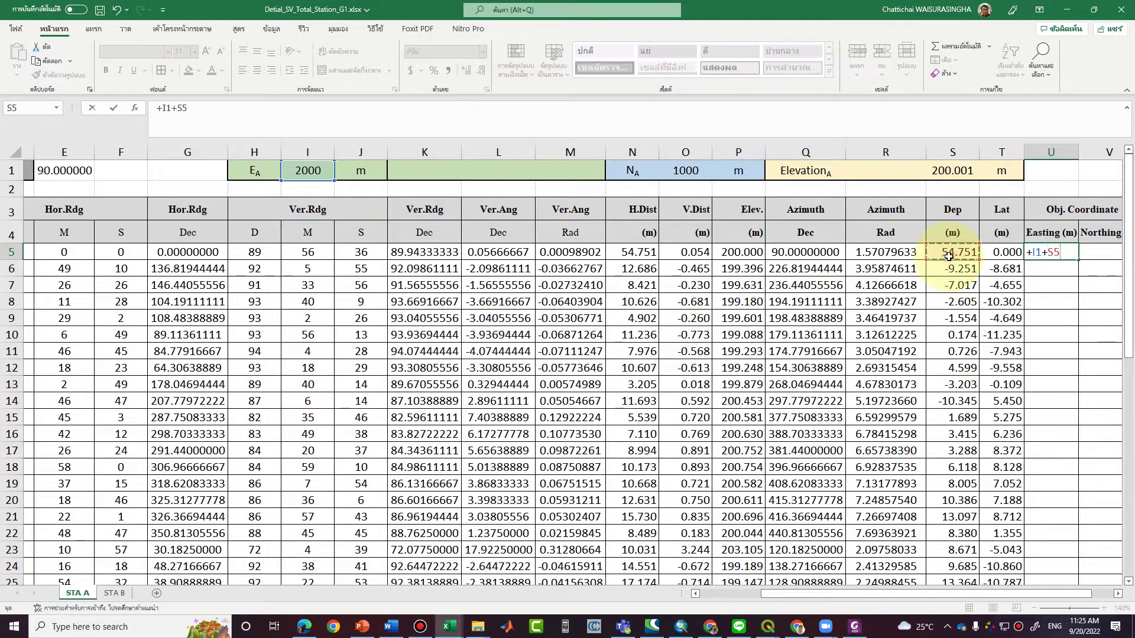
pyautogui.click(1039, 251)
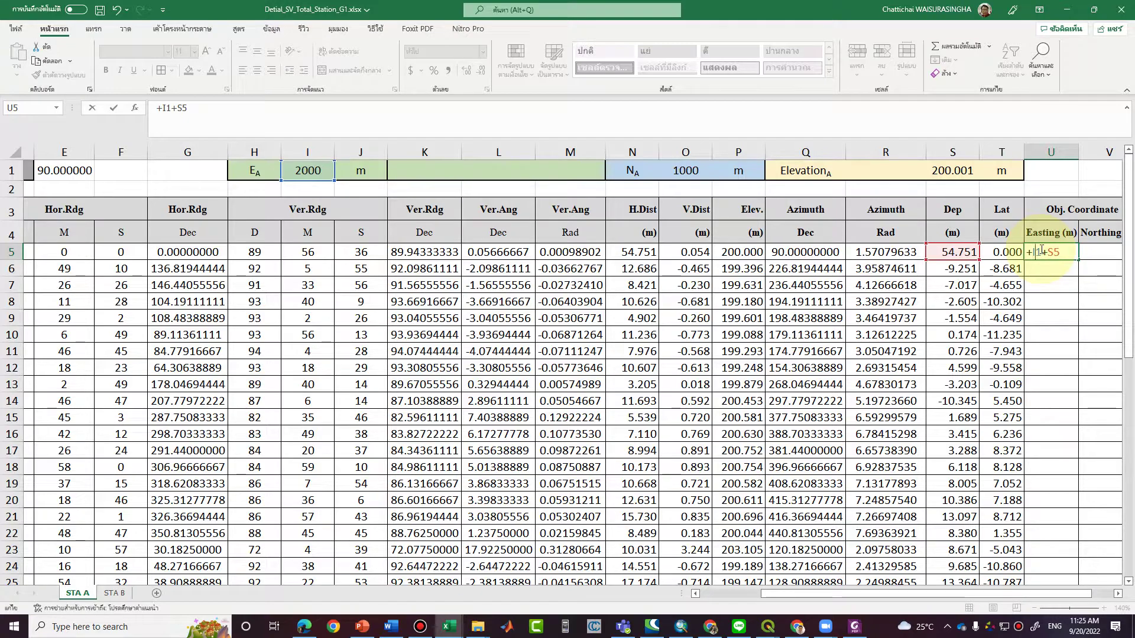
pyautogui.press('F4')
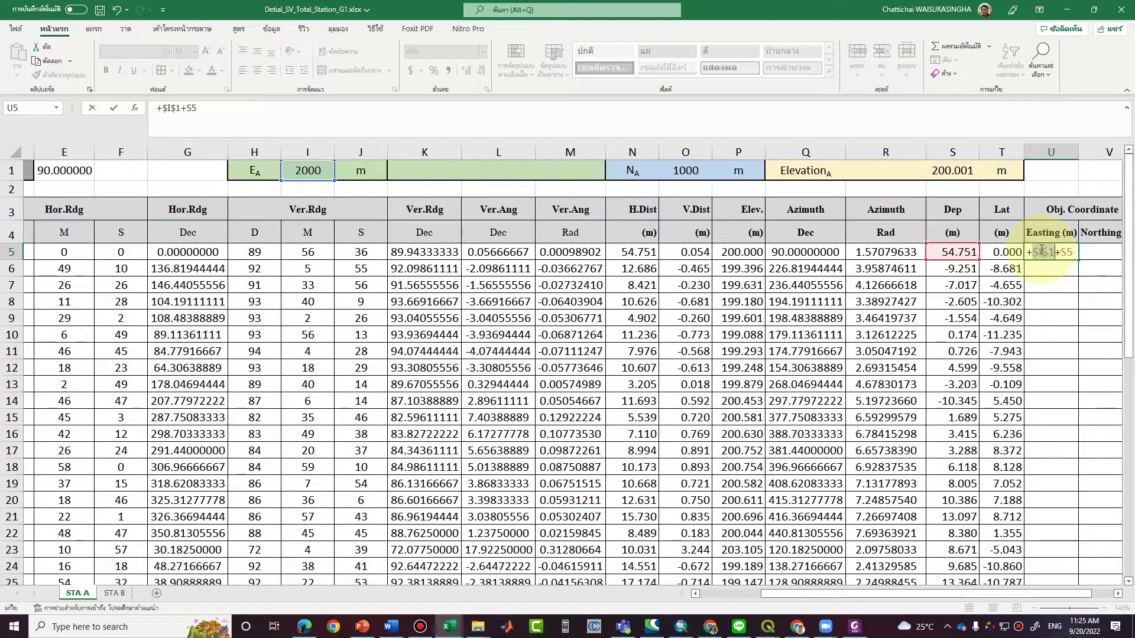
pyautogui.press('Return')
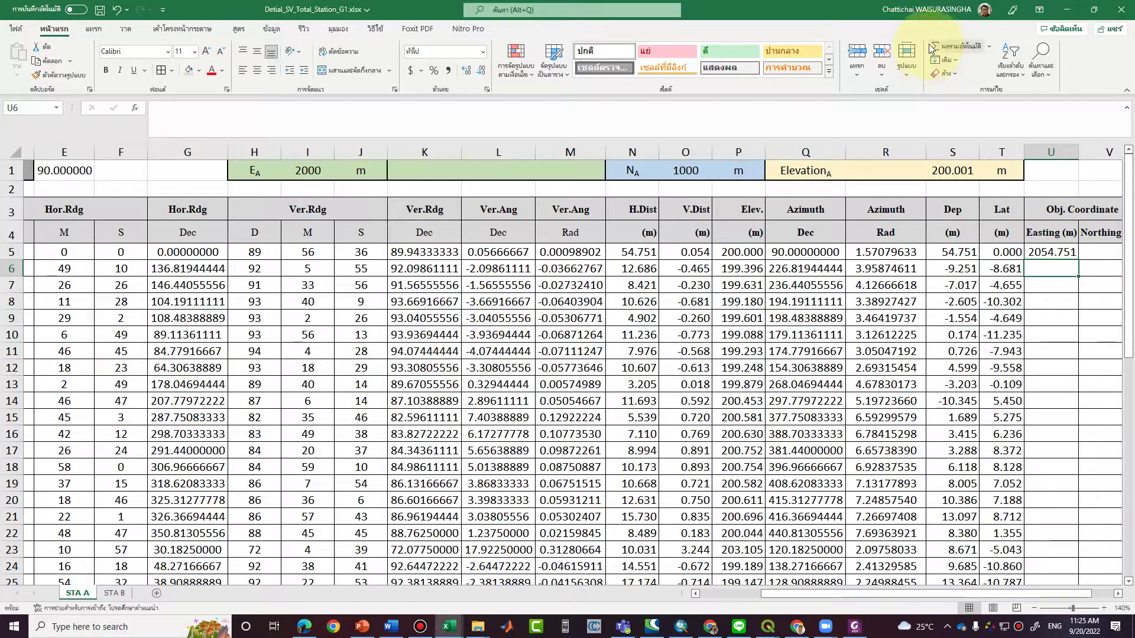
# Round the easting in U5 to 3 decimals with =ROUND(+$I$1+S5,3).
pyautogui.press('Up')
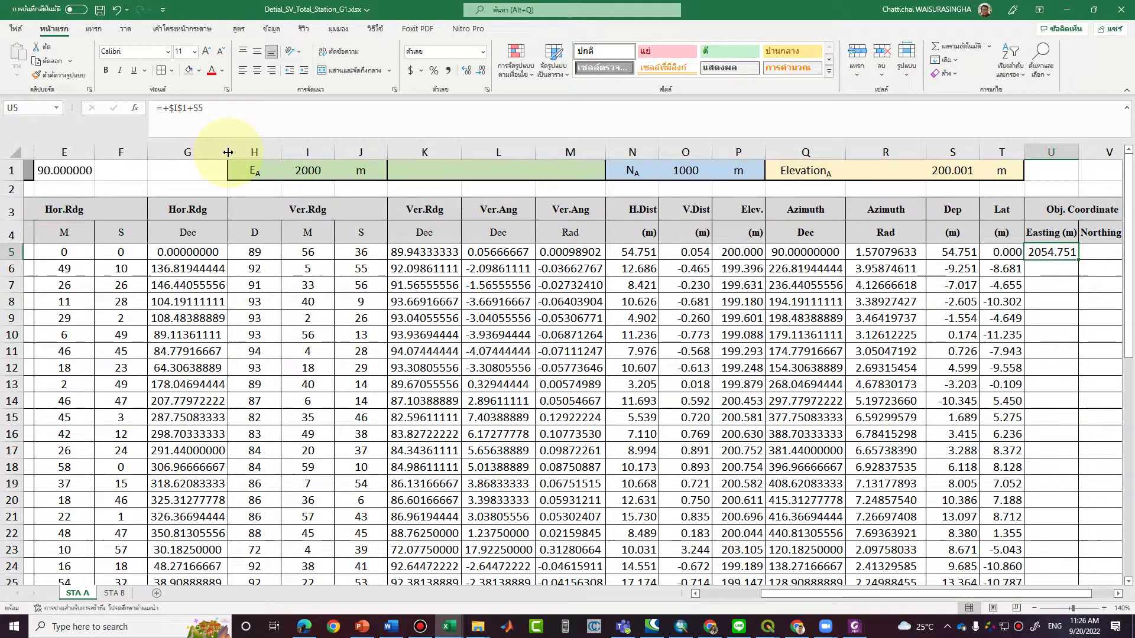
pyautogui.click(168, 111)
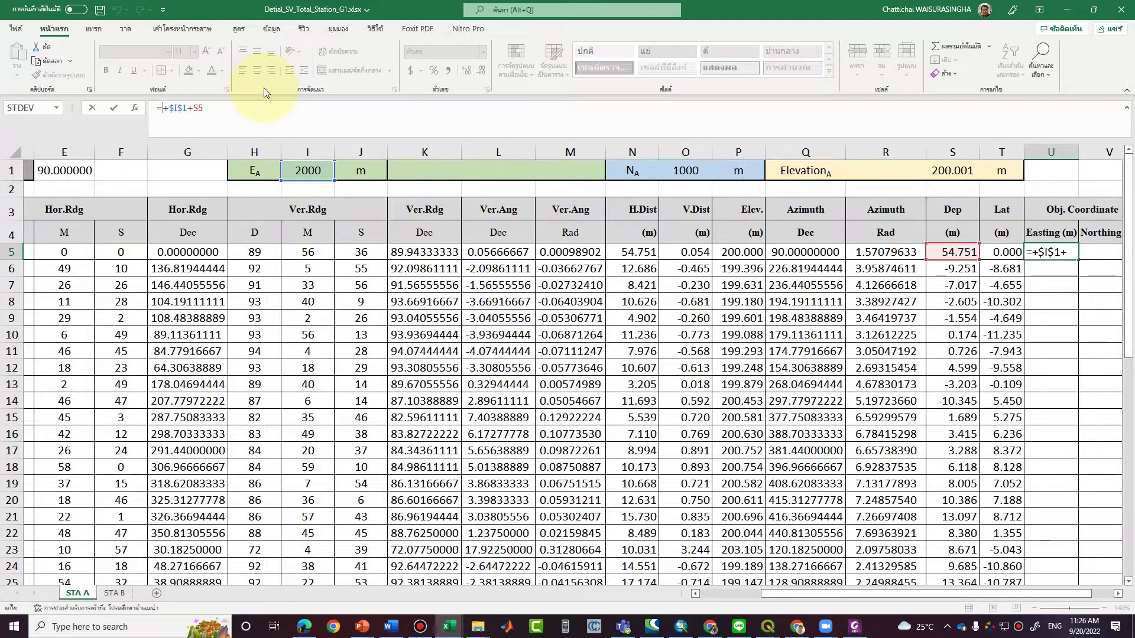
pyautogui.write('ROUND(')
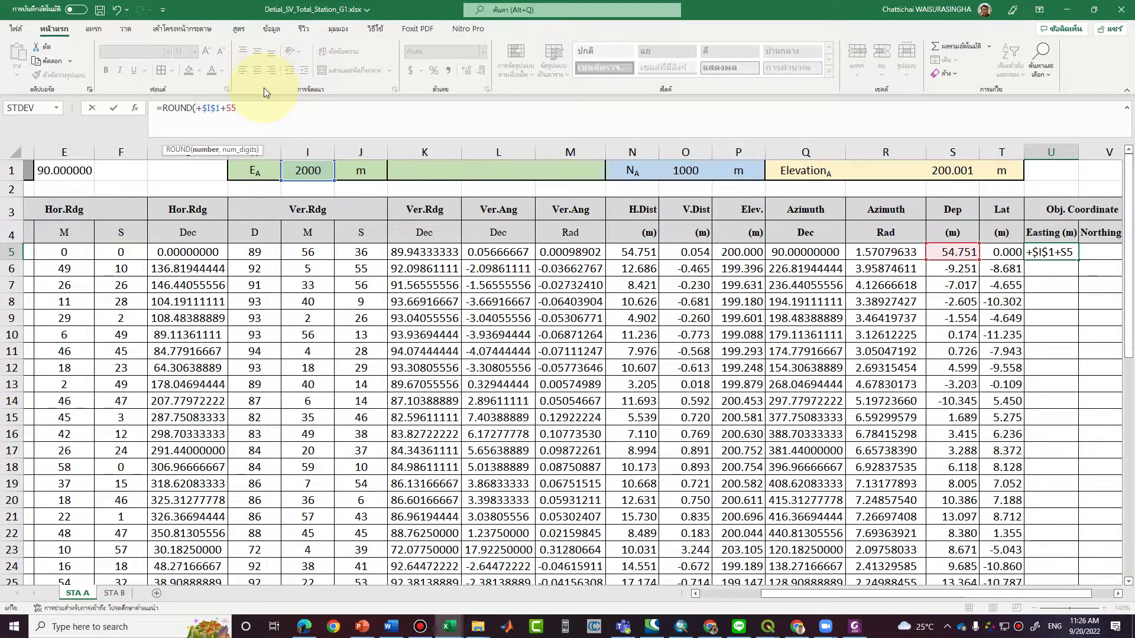
pyautogui.click(281, 109)
pyautogui.write(',3)')
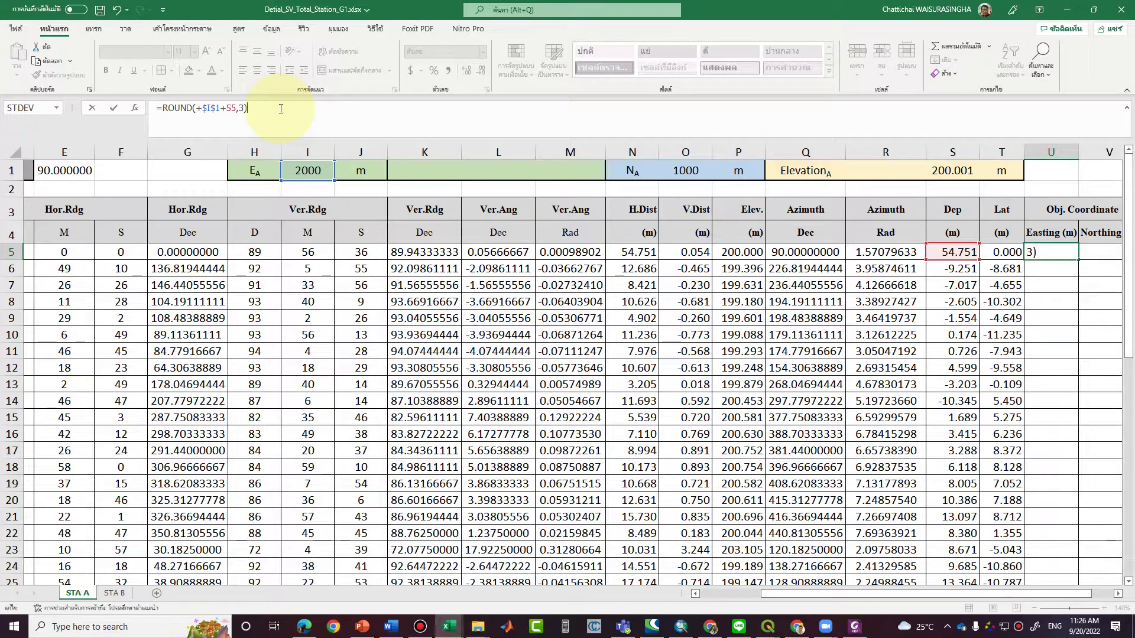
pyautogui.press('Return')
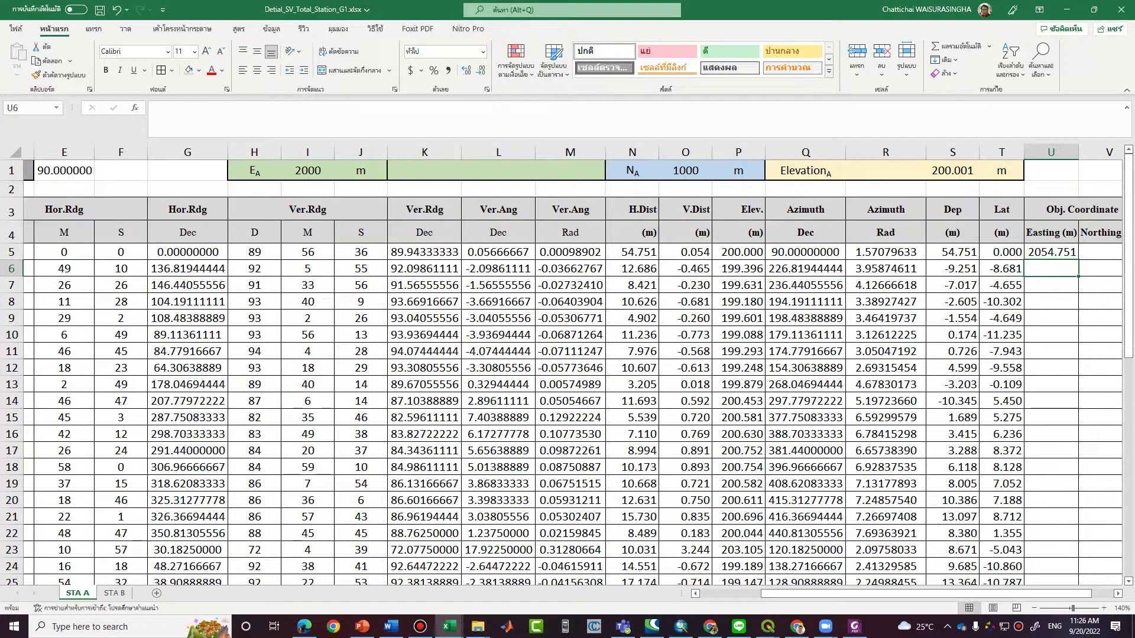
# Fill the U5 formula down the Easting column and check the filled rows through the end of the table.
pyautogui.click(1061, 253)
pyautogui.doubleClick(1079, 261)
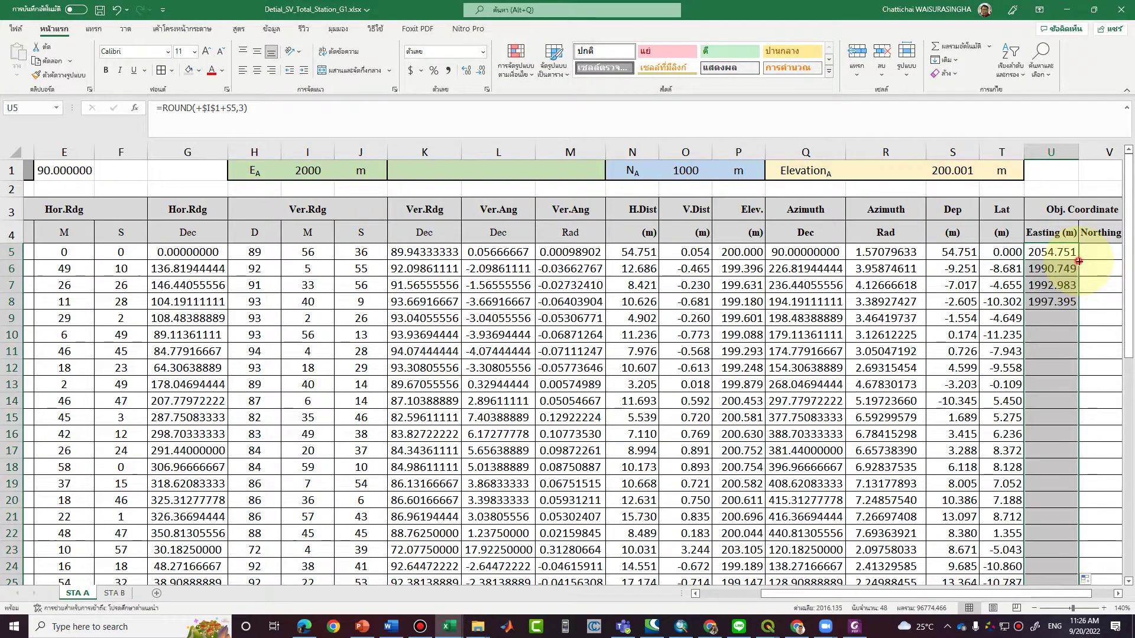
pyautogui.moveTo(1076, 594); pyautogui.dragTo(1096, 594)
pyautogui.scroll(-2, 1040, 414)
pyautogui.scroll(-5, 568, 372)
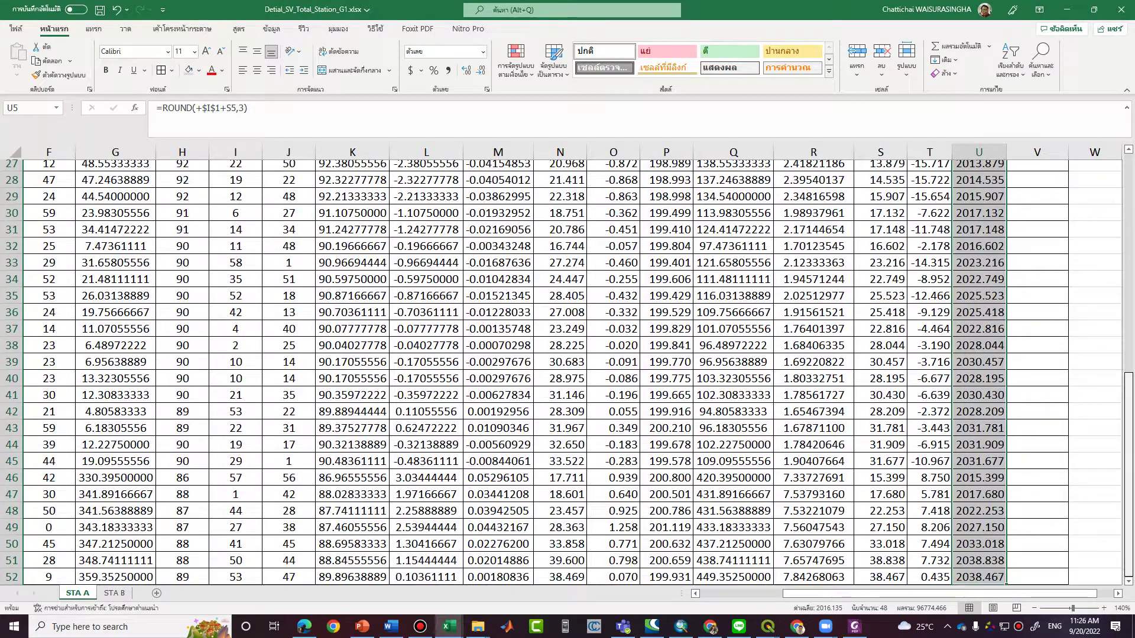
pyautogui.scroll(9, 1033, 253)
# Enter the northing formula =$O$1+T5 in V5, adding the latitude to the station northing as an absolute reference.
pyautogui.click(1033, 252)
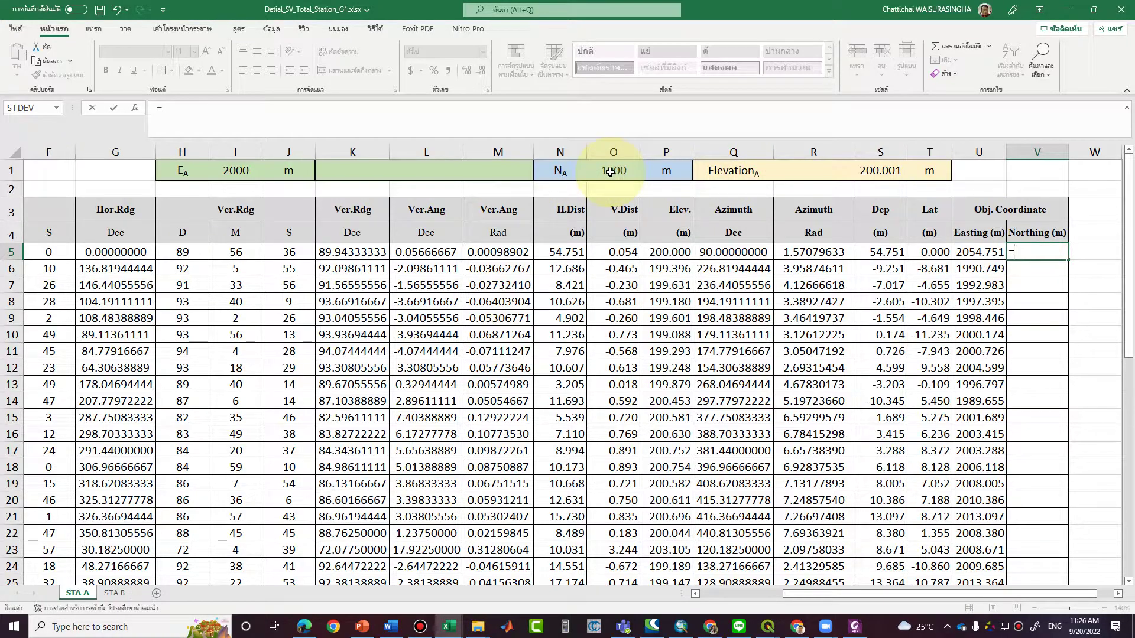
pyautogui.click(611, 172)
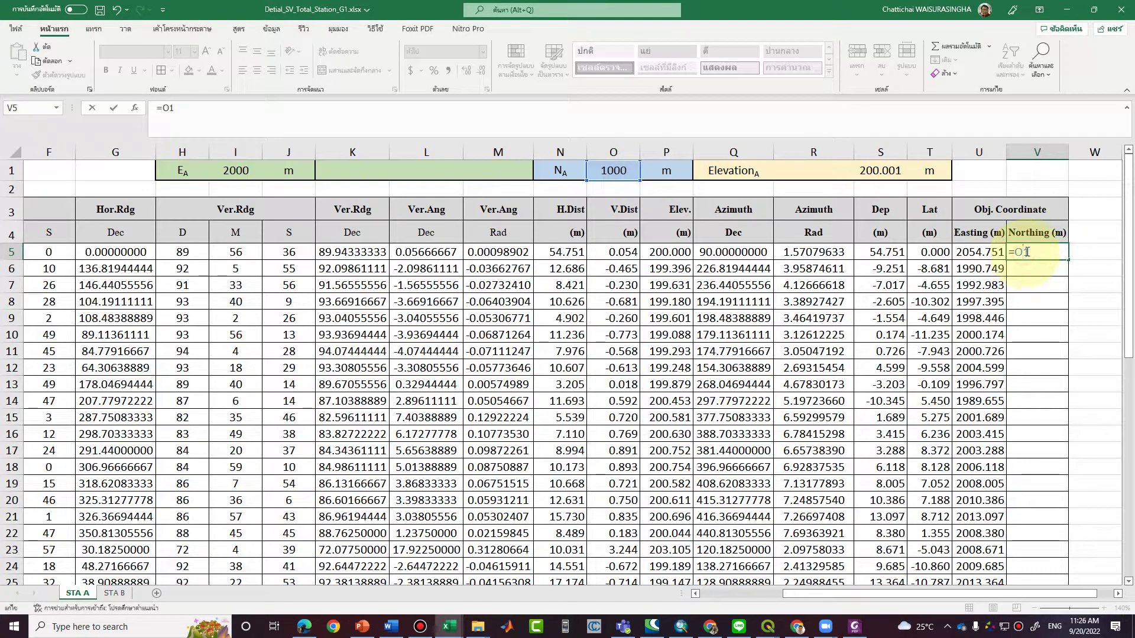
pyautogui.click(1055, 252)
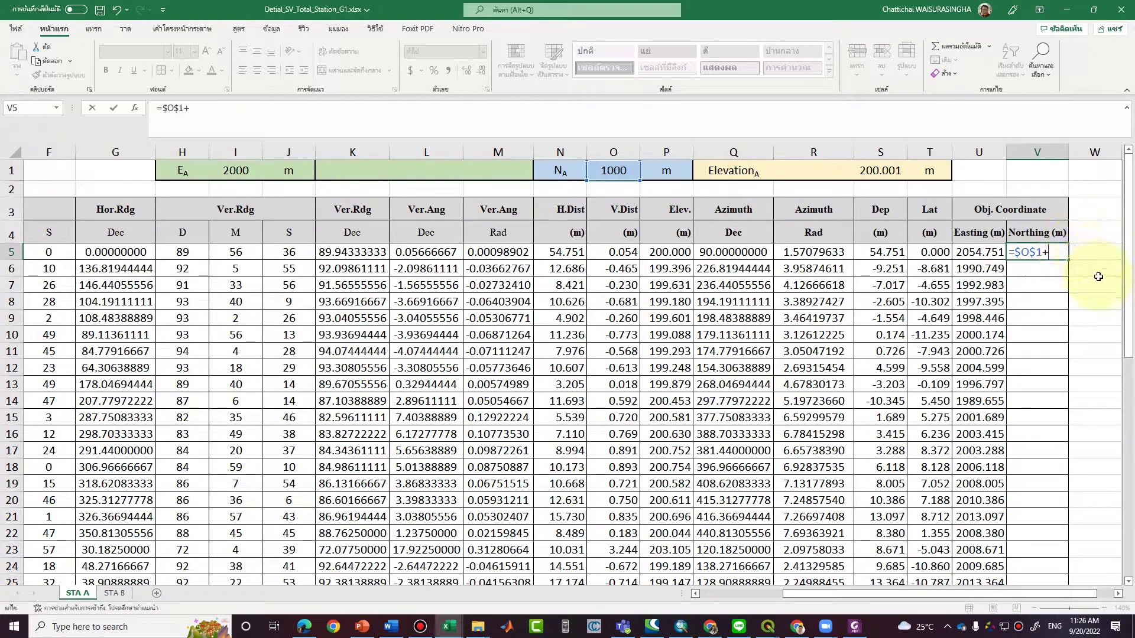
pyautogui.click(934, 255)
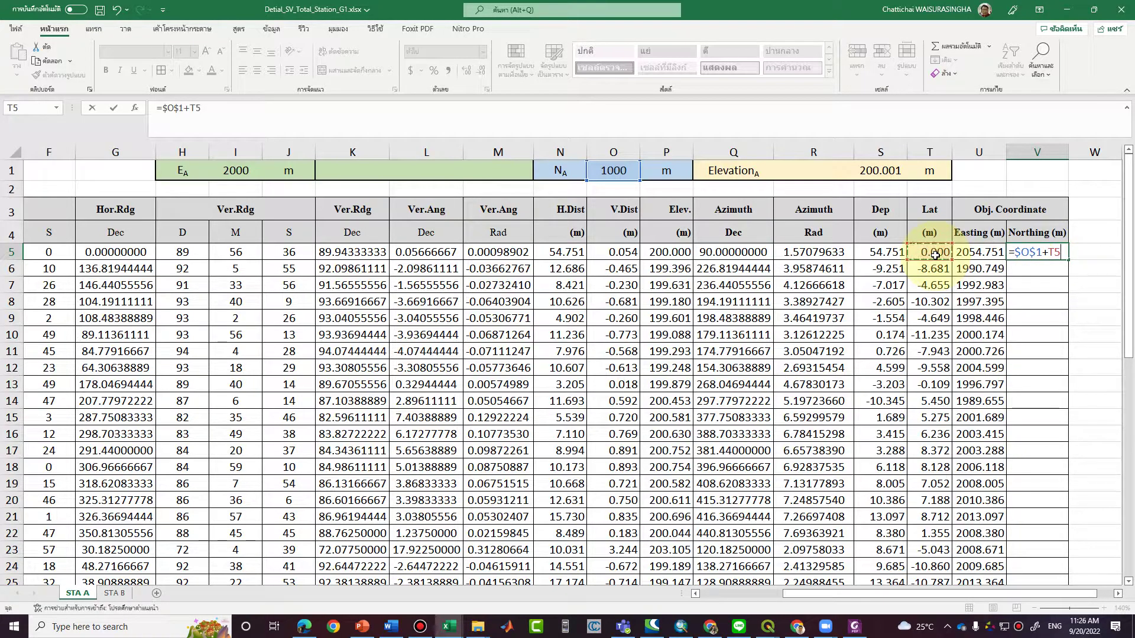
pyautogui.press('Return')
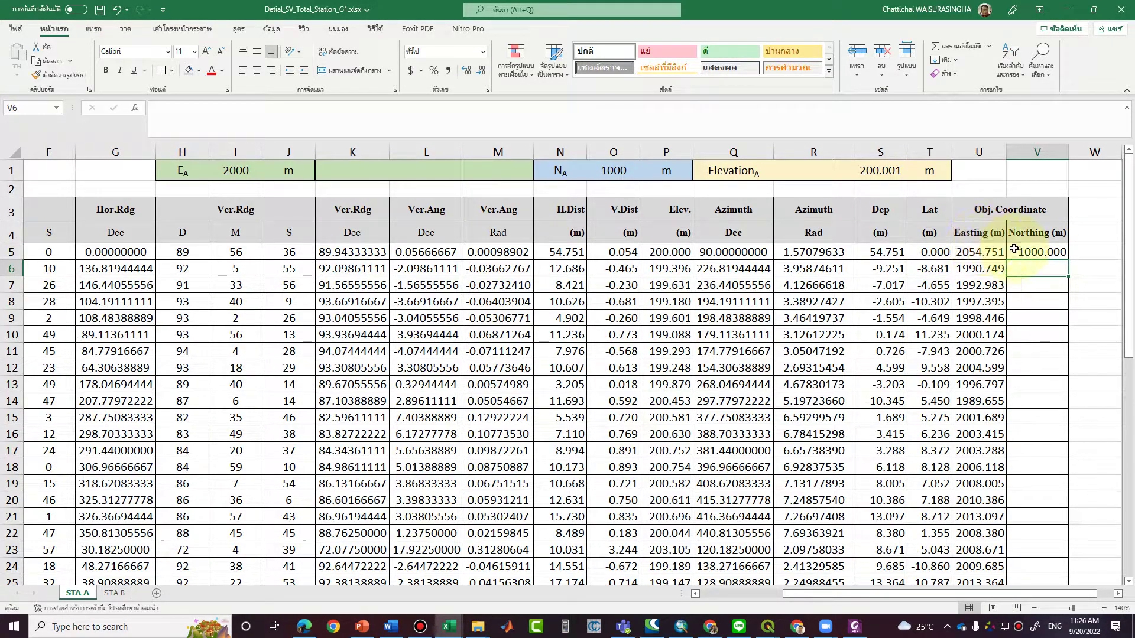
# Fill the V5 formula down the Northing column and check the filled rows.
pyautogui.click(1050, 255)
pyautogui.doubleClick(1069, 262)
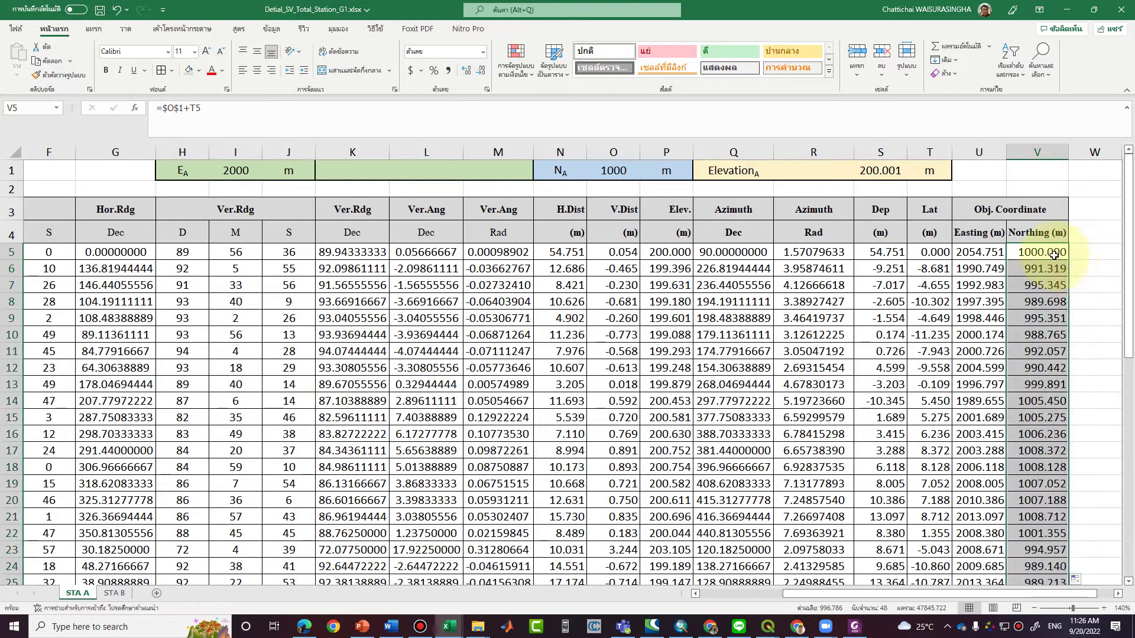
pyautogui.scroll(-10, 1082, 295)
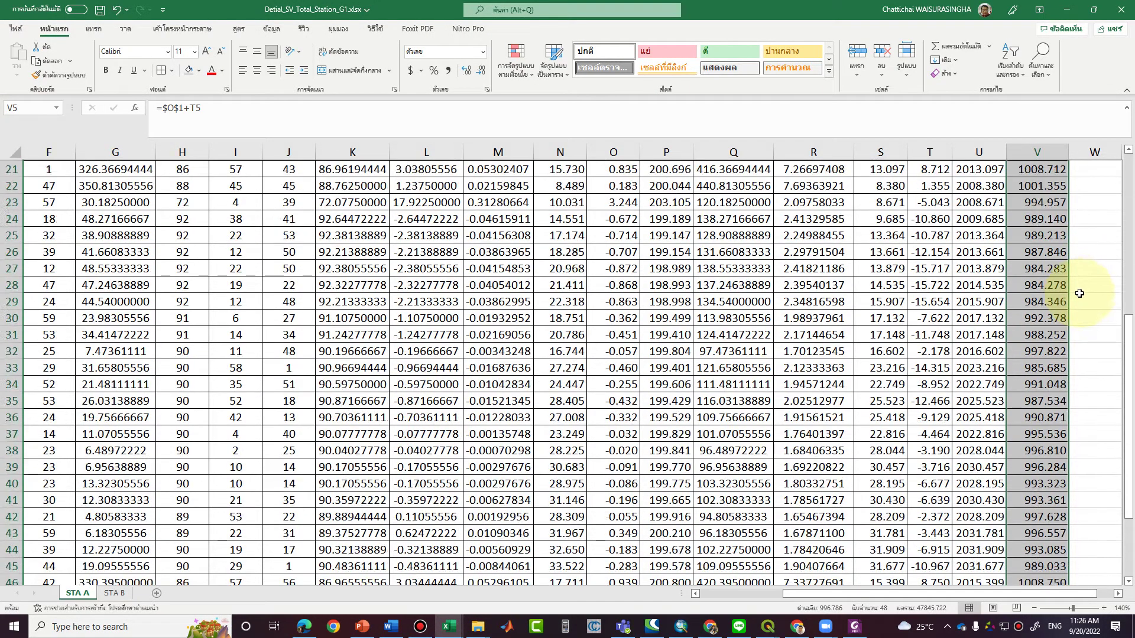
pyautogui.scroll(3, 1082, 296)
pyautogui.scroll(9, 1082, 297)
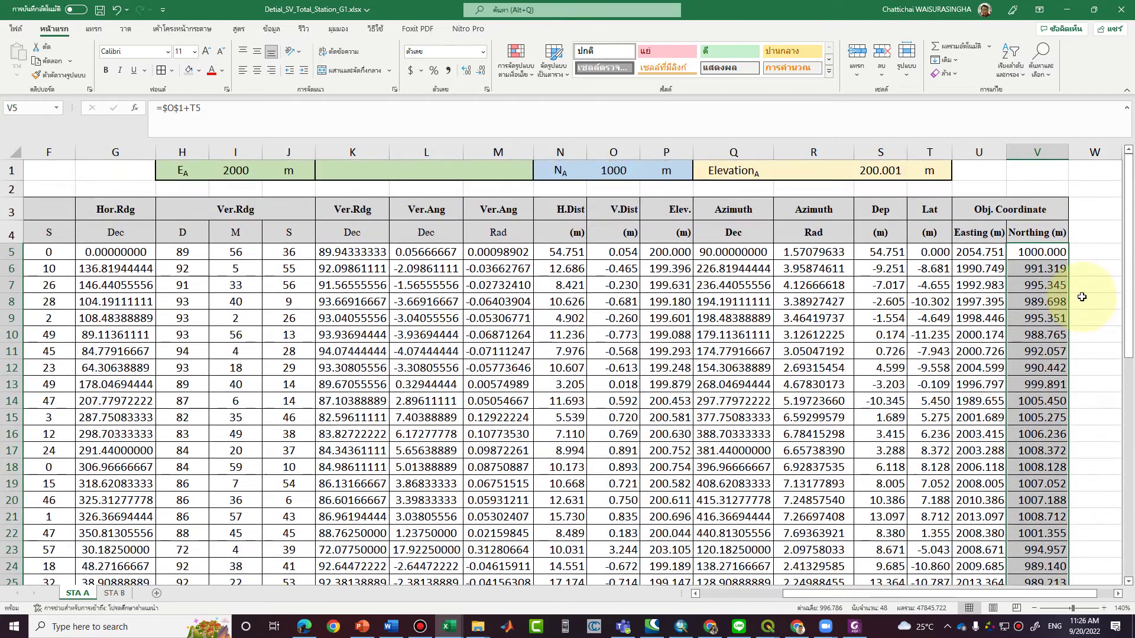
pyautogui.click(1057, 296)
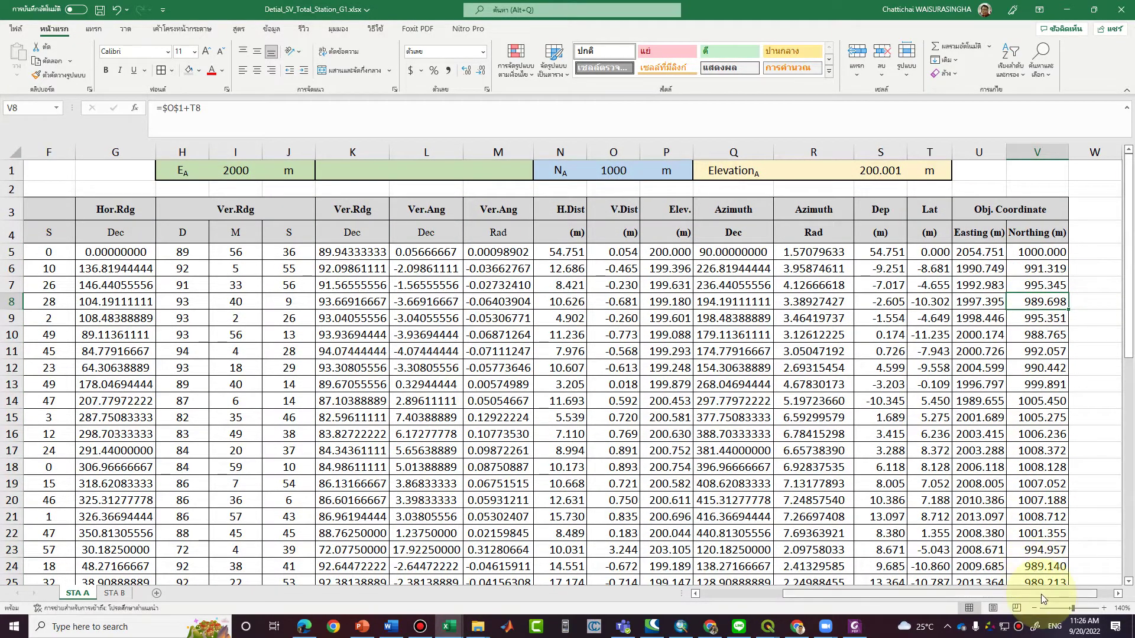
# Review the STA A table across to its first columns and save the workbook.
pyautogui.click(1117, 594)
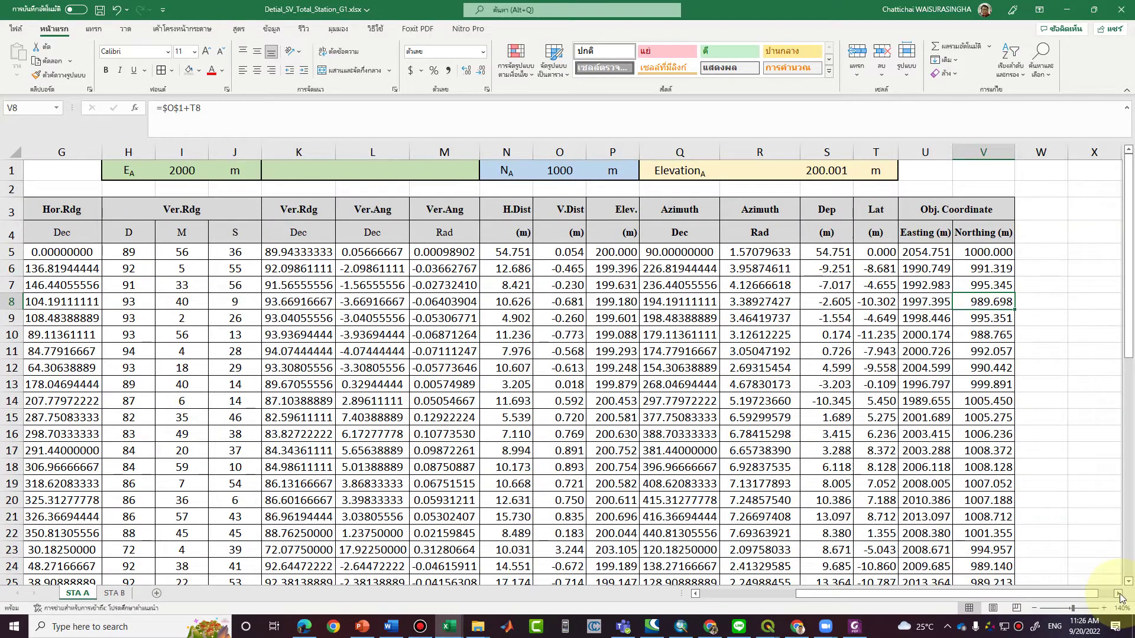
pyautogui.click(1118, 594)
pyautogui.click(1118, 595)
pyautogui.click(1111, 594)
pyautogui.moveTo(1110, 597); pyautogui.dragTo(903, 595)
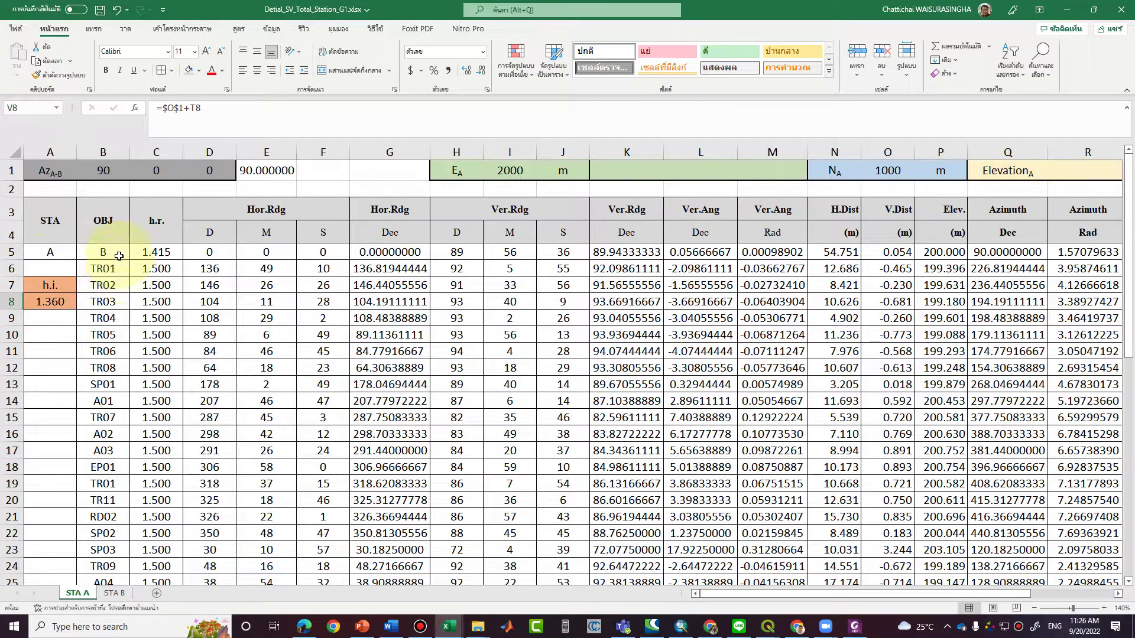
pyautogui.click(101, 10)
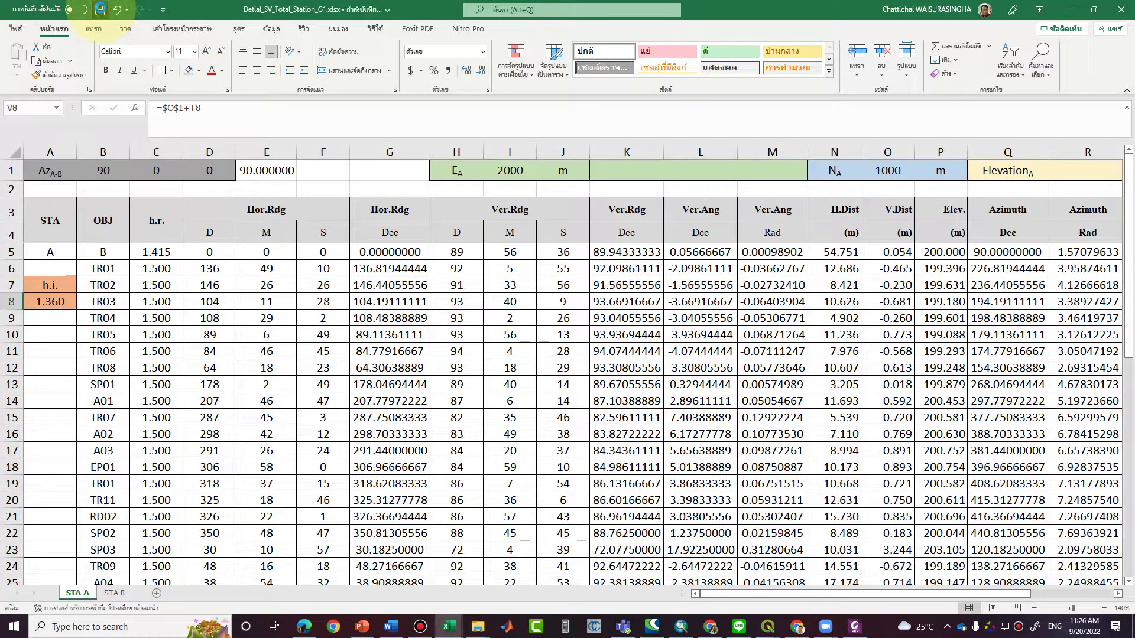
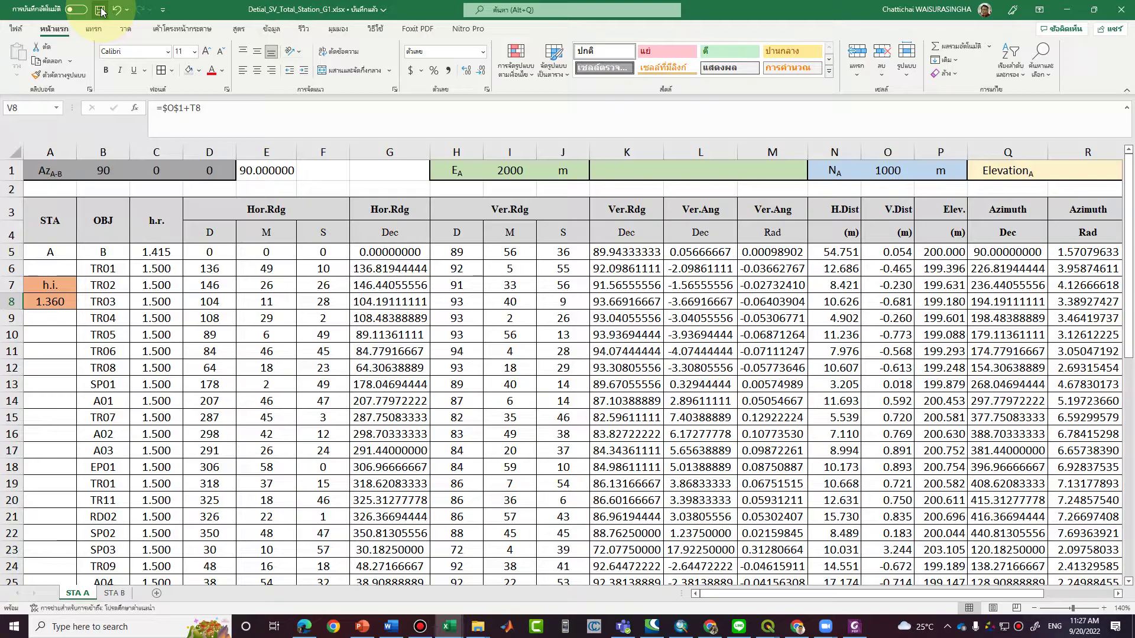
# On sheet STA B, merge and center the Hor.Rdg header across D3:F3 and the Ver.Rdg header across G3:I3.
pyautogui.click(114, 593)
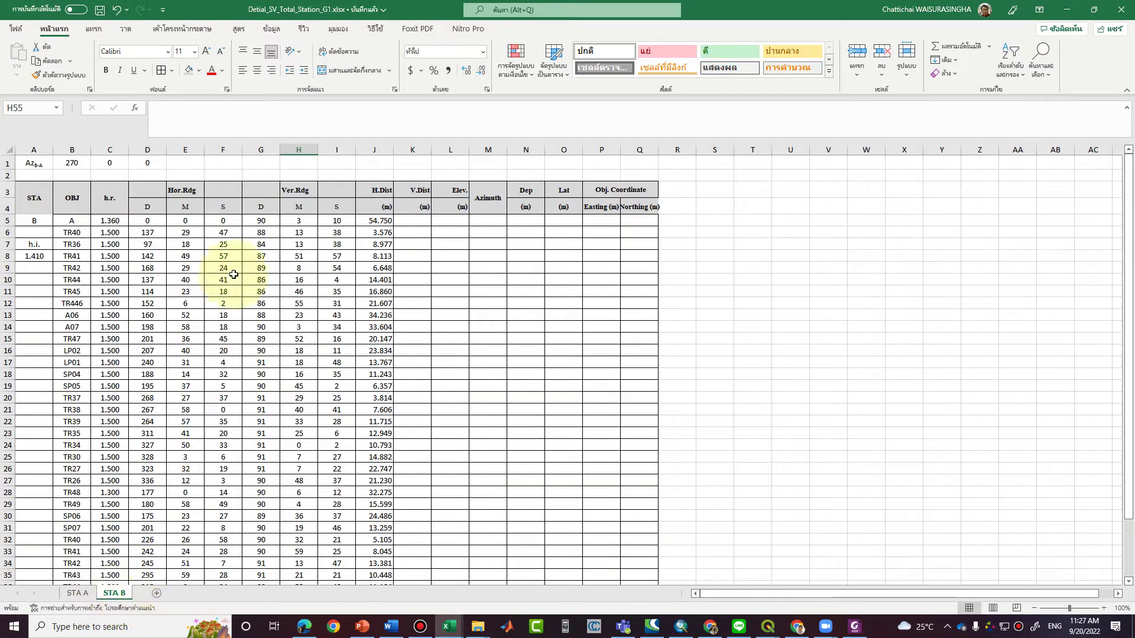
pyautogui.click(77, 593)
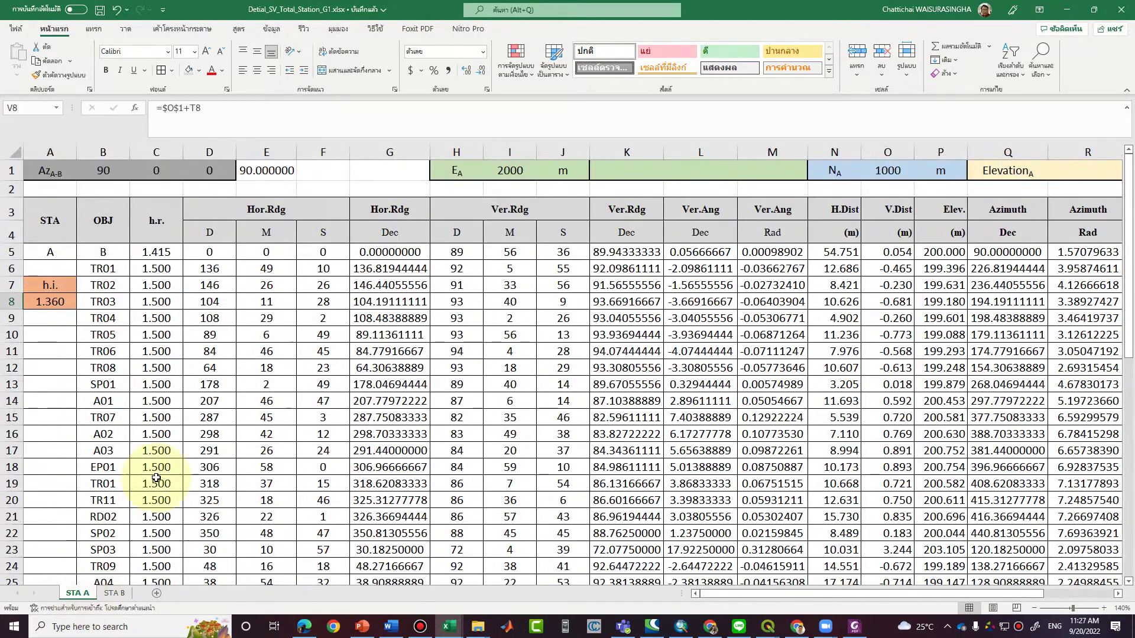
pyautogui.click(403, 208)
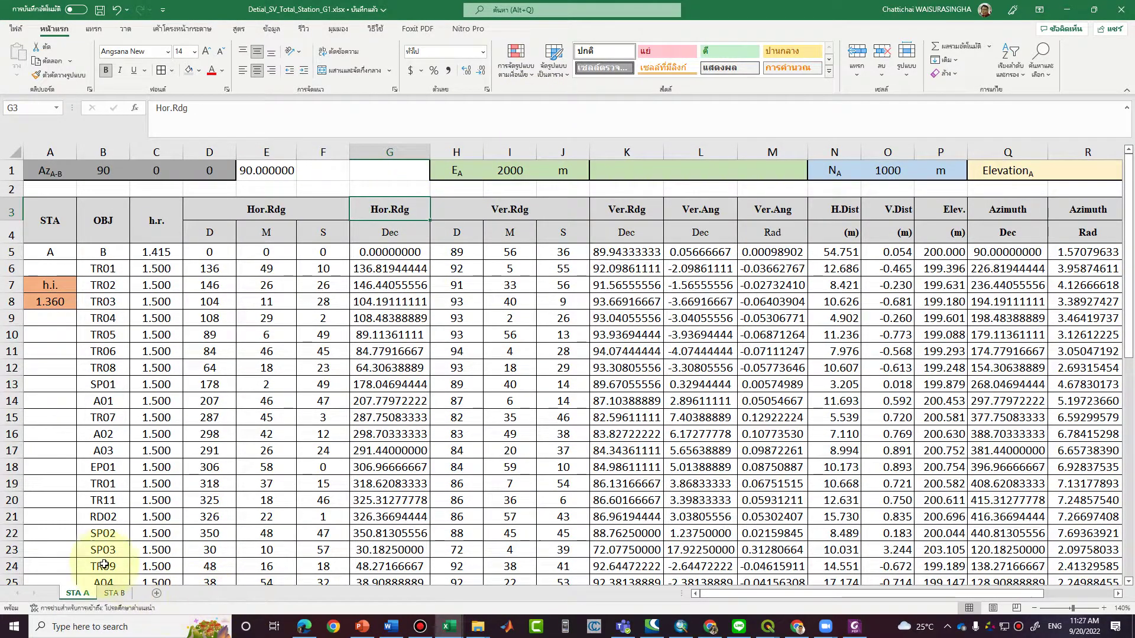
pyautogui.click(114, 593)
pyautogui.moveTo(147, 189); pyautogui.dragTo(329, 187)
pyautogui.click(363, 70)
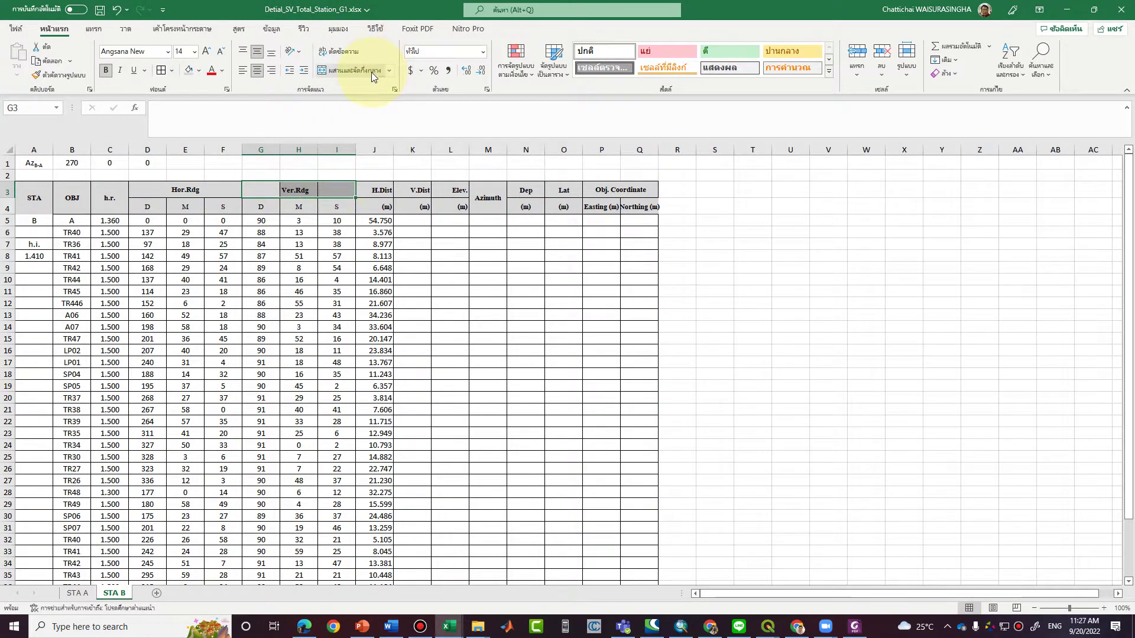
pyautogui.click(371, 72)
# Insert one blank column between the Hor.Rdg and Ver.Rdg groups on STA B.
pyautogui.click(261, 149)
pyautogui.rightClick(260, 150)
pyautogui.click(288, 261)
pyautogui.click(459, 156)
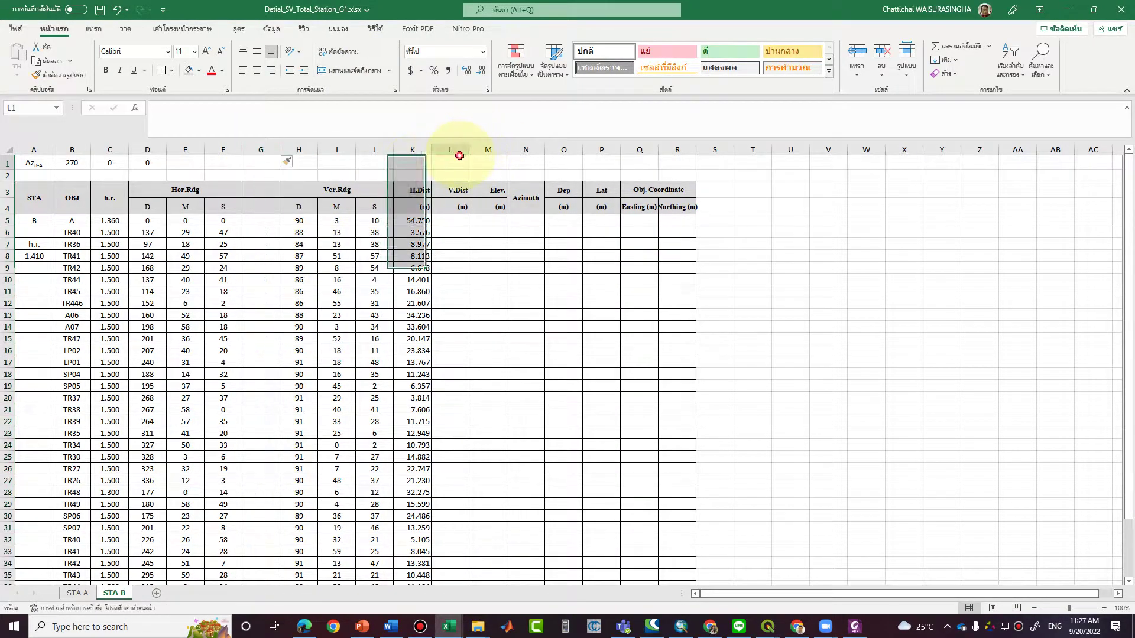
# Insert three blank columns before the H.Dist column on STA B.
pyautogui.moveTo(414, 146); pyautogui.dragTo(479, 145)
pyautogui.rightClick(478, 145)
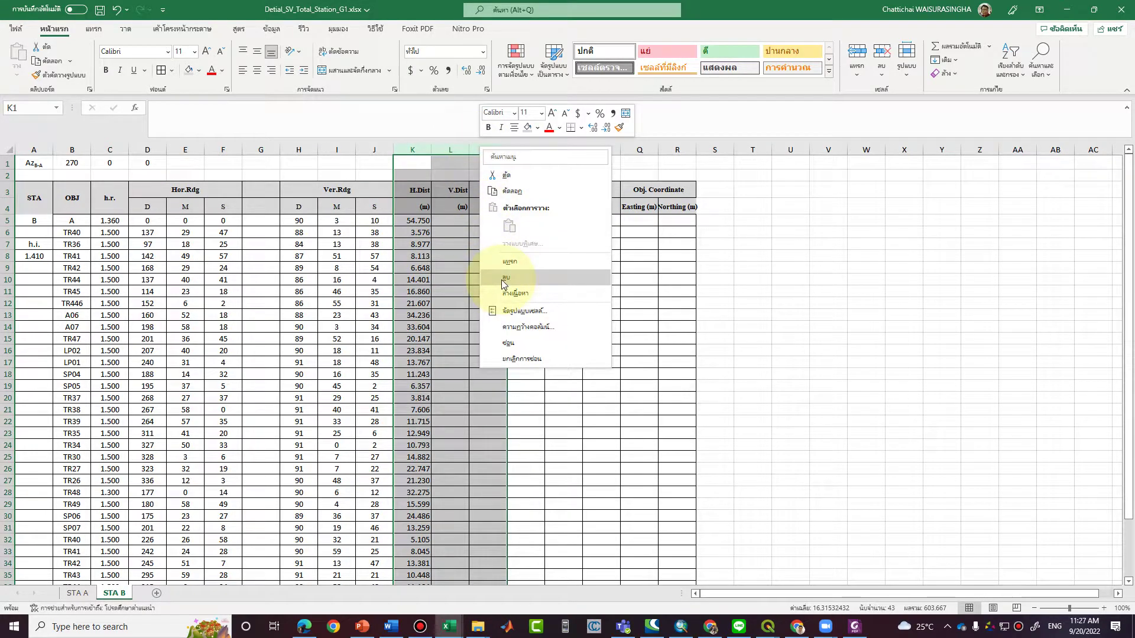
pyautogui.click(511, 269)
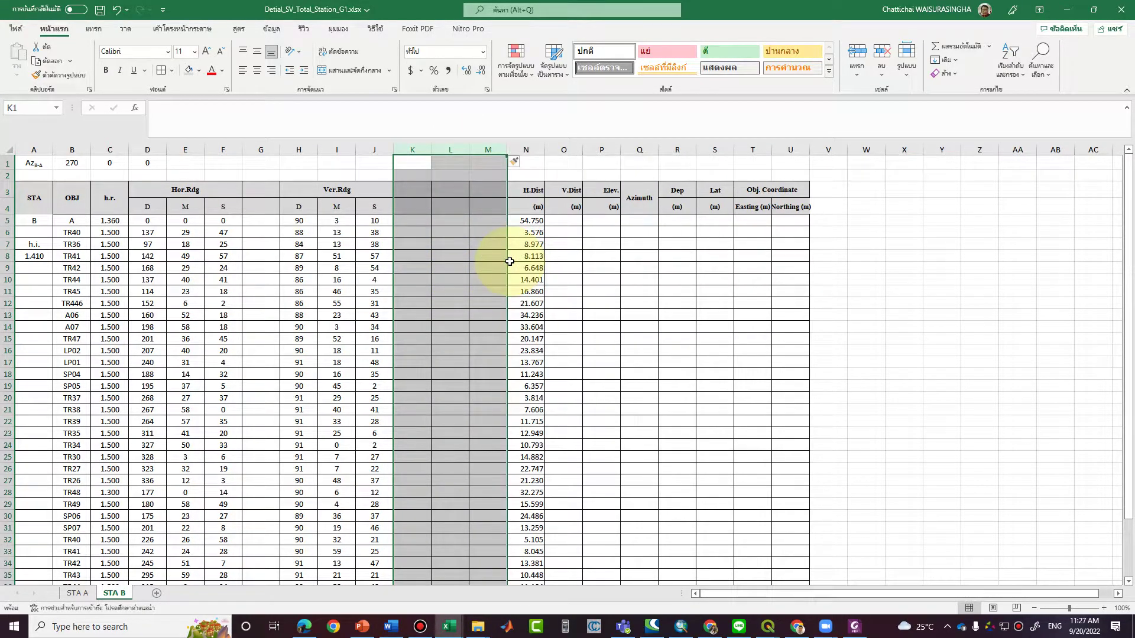
pyautogui.click(511, 259)
# Unmerge the Azimuth header cell on STA B and enter Dec below it in Q4.
pyautogui.click(636, 181)
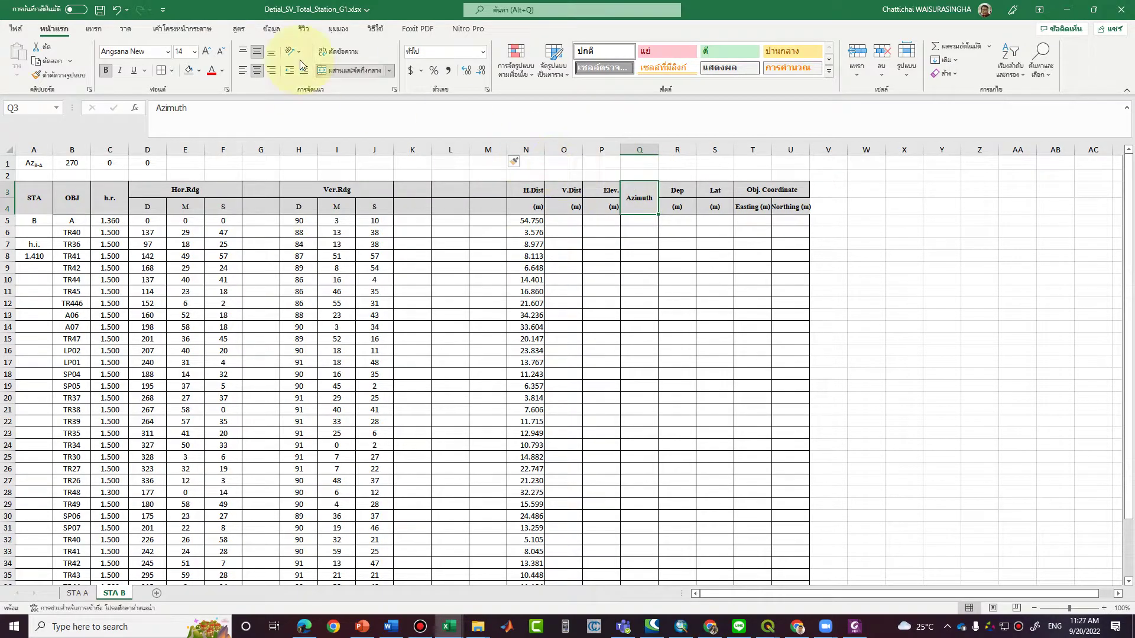
pyautogui.click(335, 70)
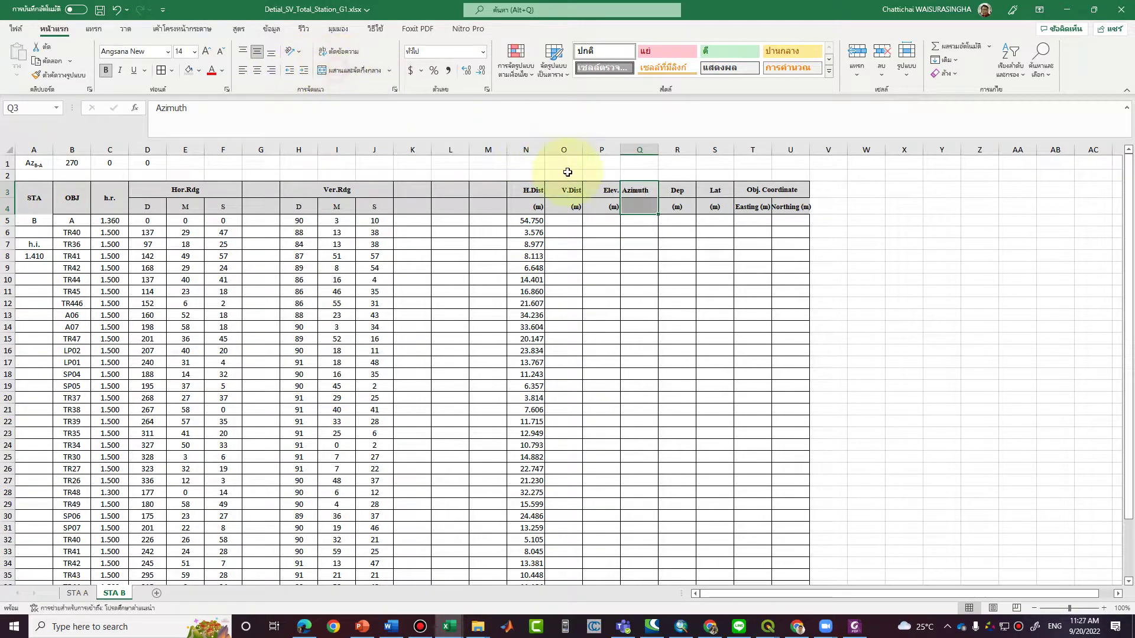
pyautogui.click(648, 201)
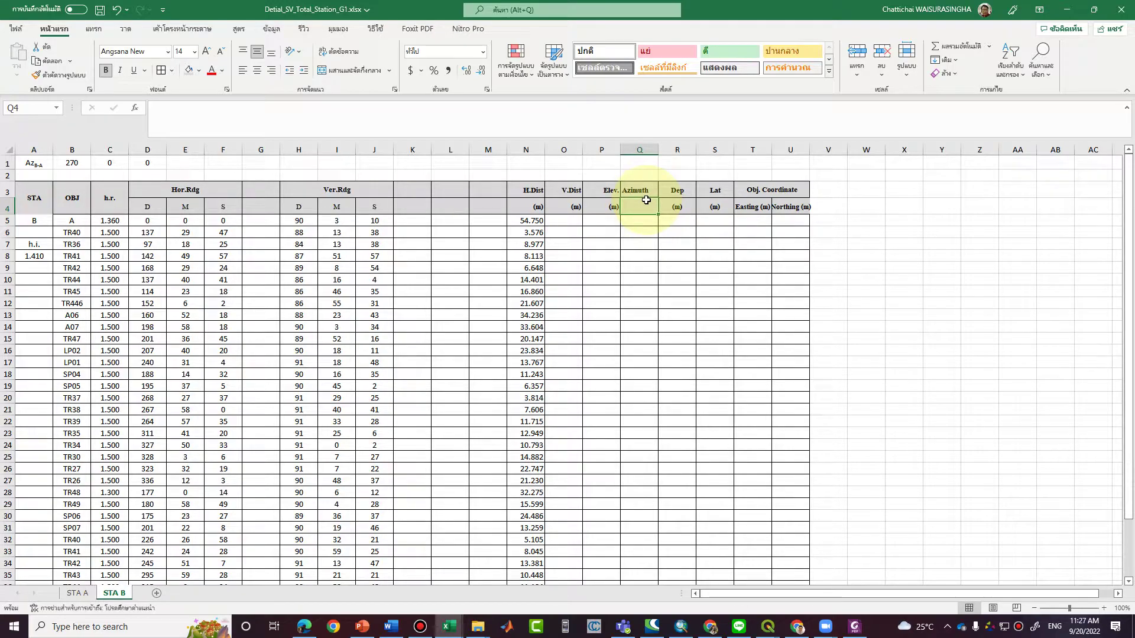
pyautogui.write('Dec')
pyautogui.press('Tab')
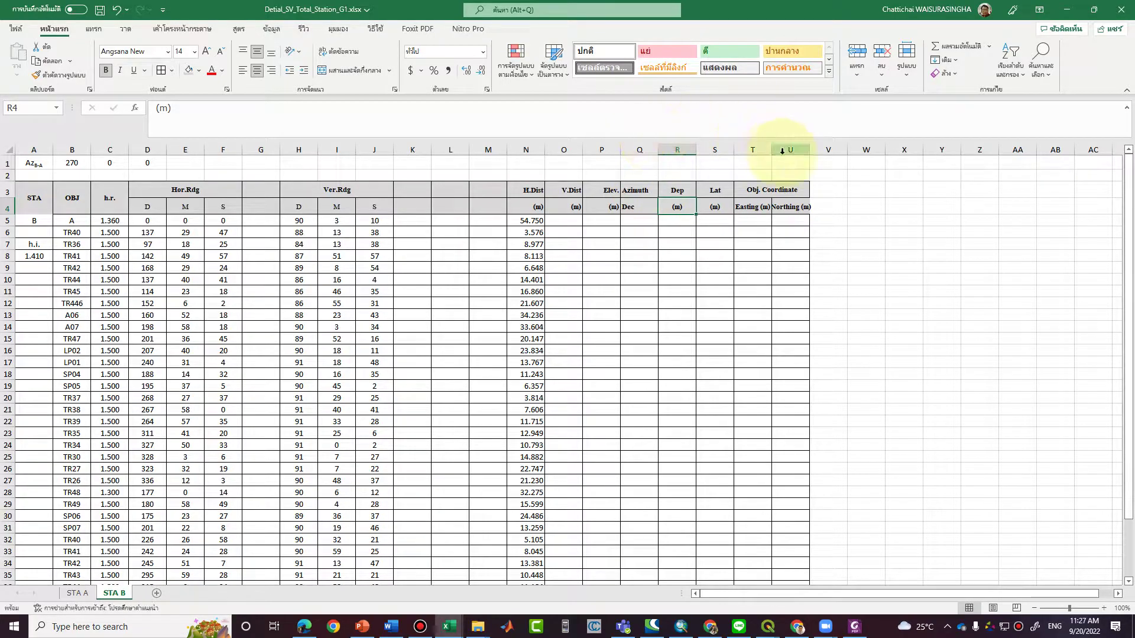
# Insert a column before Dep with the header Azimuth in R3 and Rad in R4, and save the workbook.
pyautogui.rightClick(684, 152)
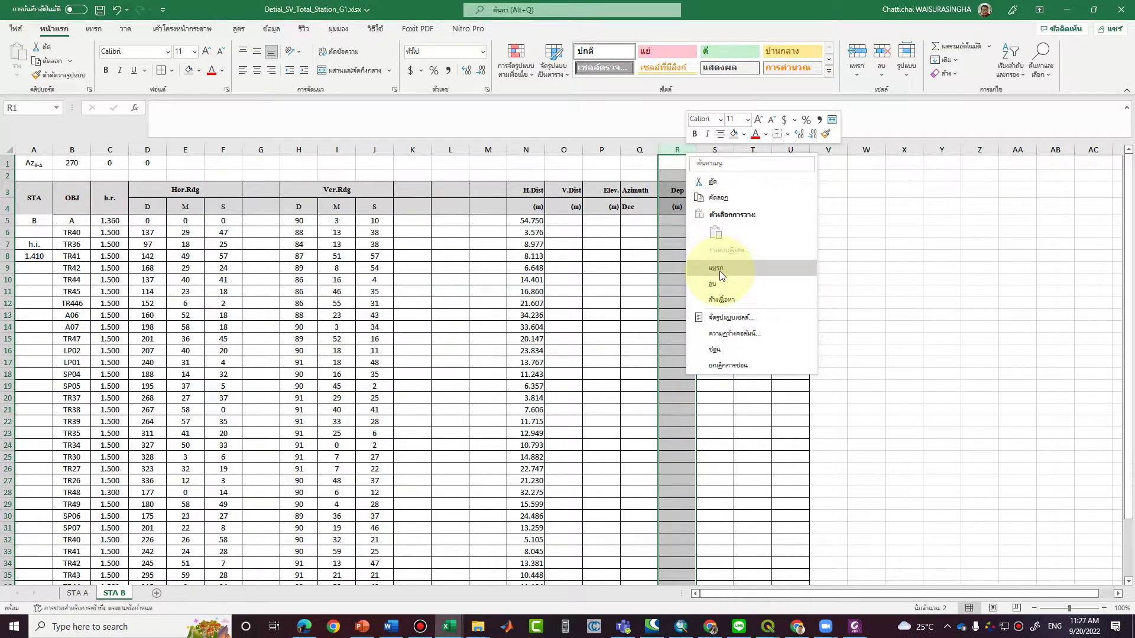
pyautogui.click(716, 268)
pyautogui.moveTo(650, 190); pyautogui.dragTo(684, 211)
pyautogui.doubleClick(684, 211)
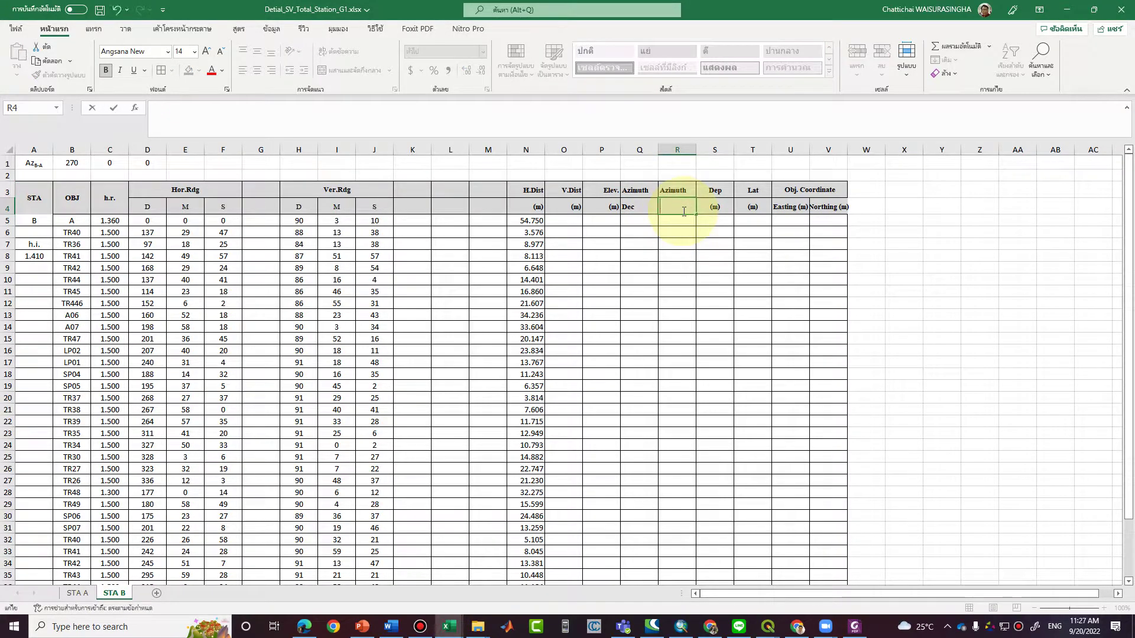
pyautogui.write('Rad')
pyautogui.press('Return')
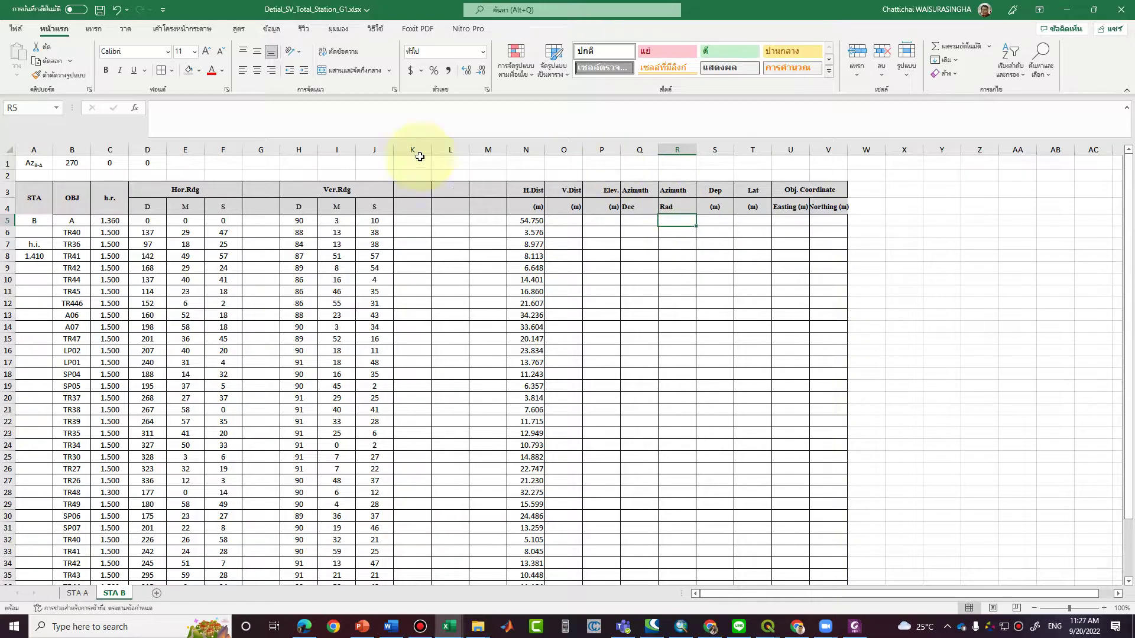
pyautogui.click(98, 9)
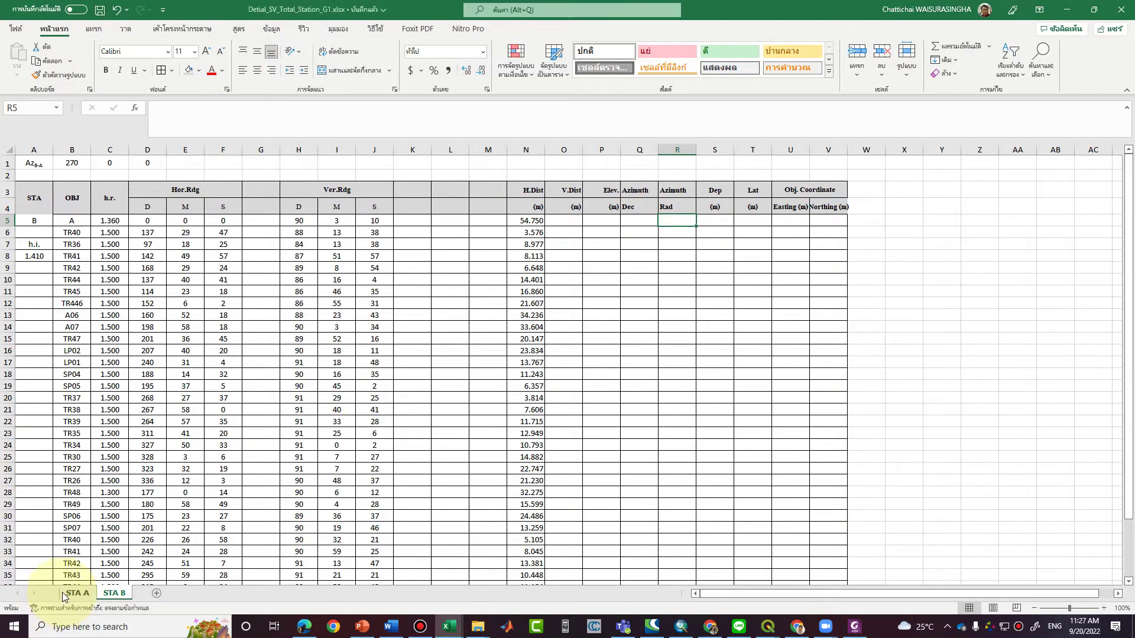
# Copy the Hor.Rdg Dec header G3:G4 from STA A into G3 of STA B.
pyautogui.click(77, 592)
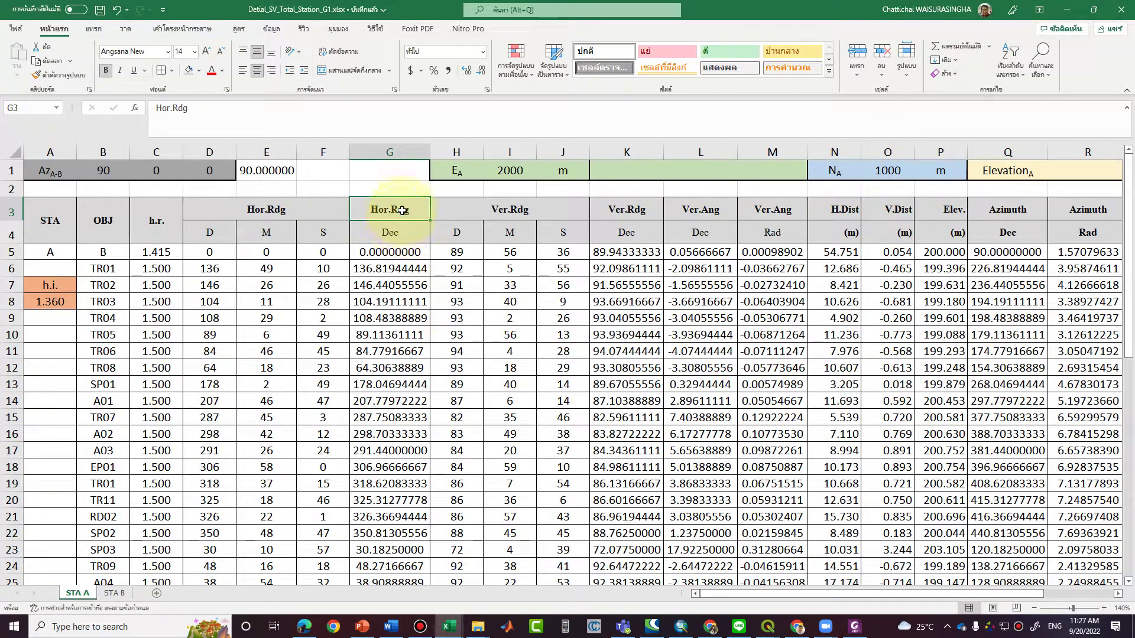
pyautogui.moveTo(389, 211); pyautogui.dragTo(404, 227)
pyautogui.hotkey('ctrl', 'c')
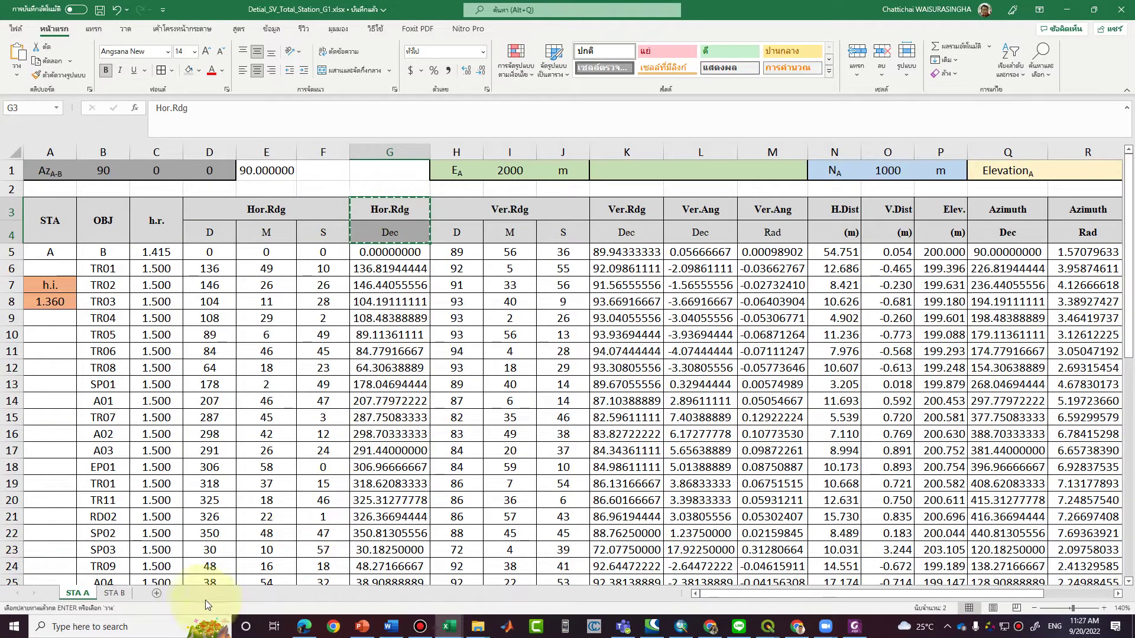
pyautogui.click(114, 593)
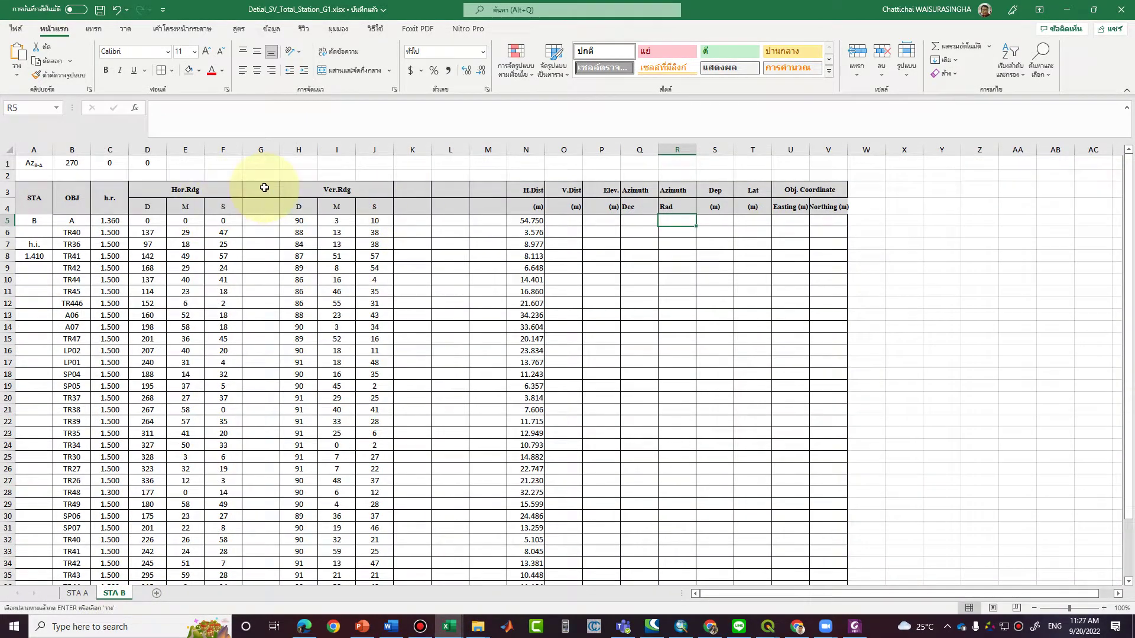
pyautogui.click(263, 188)
pyautogui.hotkey('ctrl', 'v')
# Copy the Ver.Rdg and Ver.Ang headers K3:M4 from STA A into K3 of STA B.
pyautogui.click(78, 593)
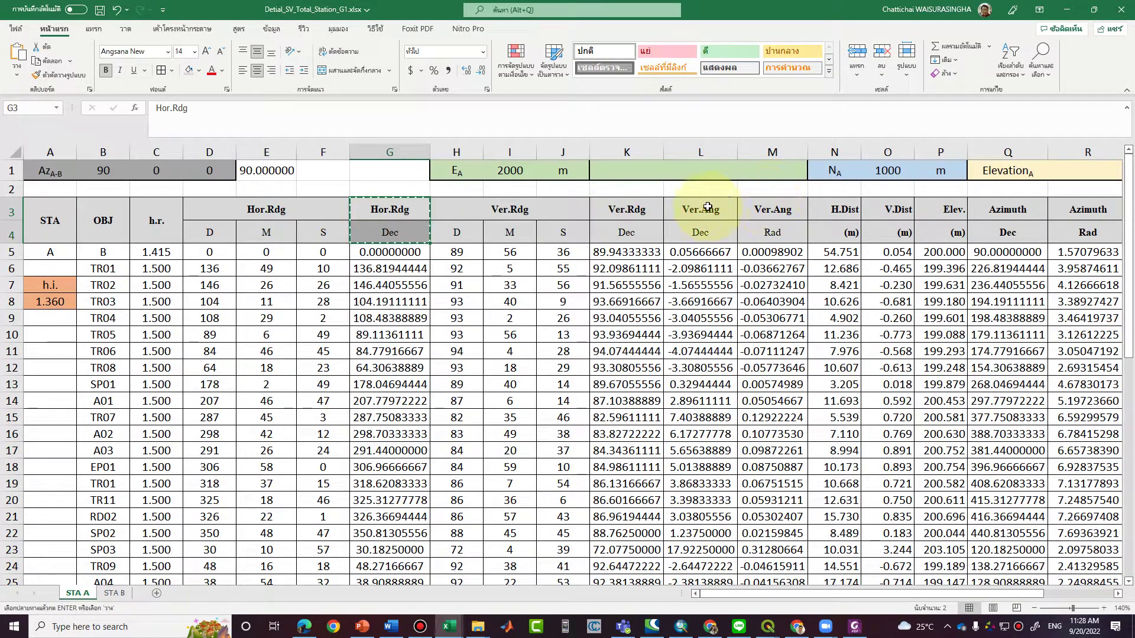
pyautogui.moveTo(629, 210); pyautogui.dragTo(783, 234)
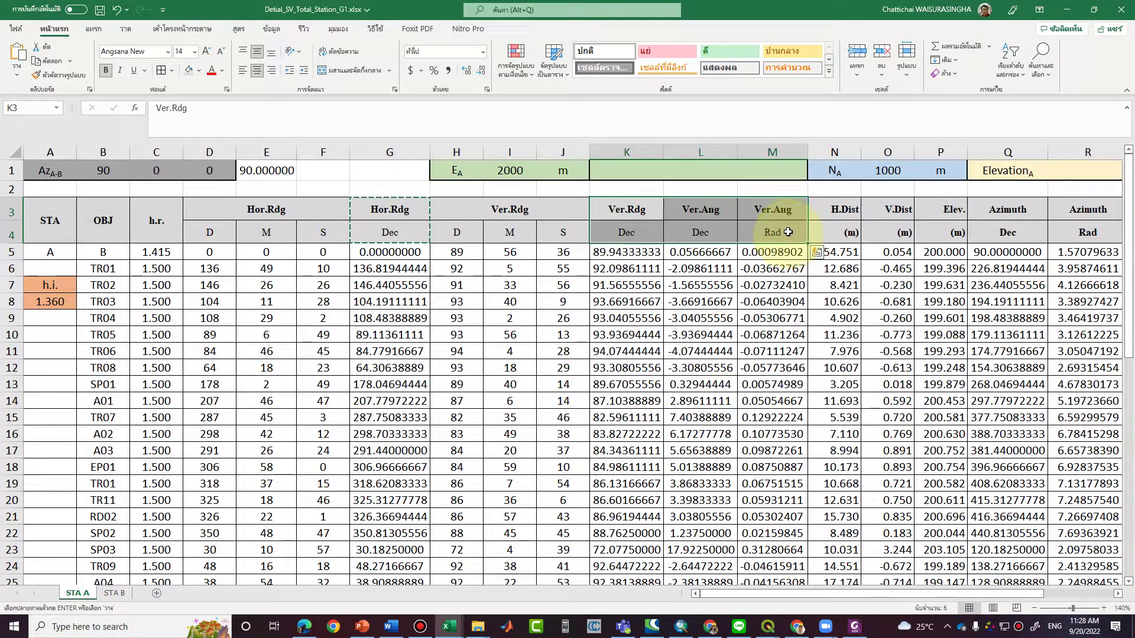
pyautogui.hotkey('ctrl', 'c')
pyautogui.click(114, 592)
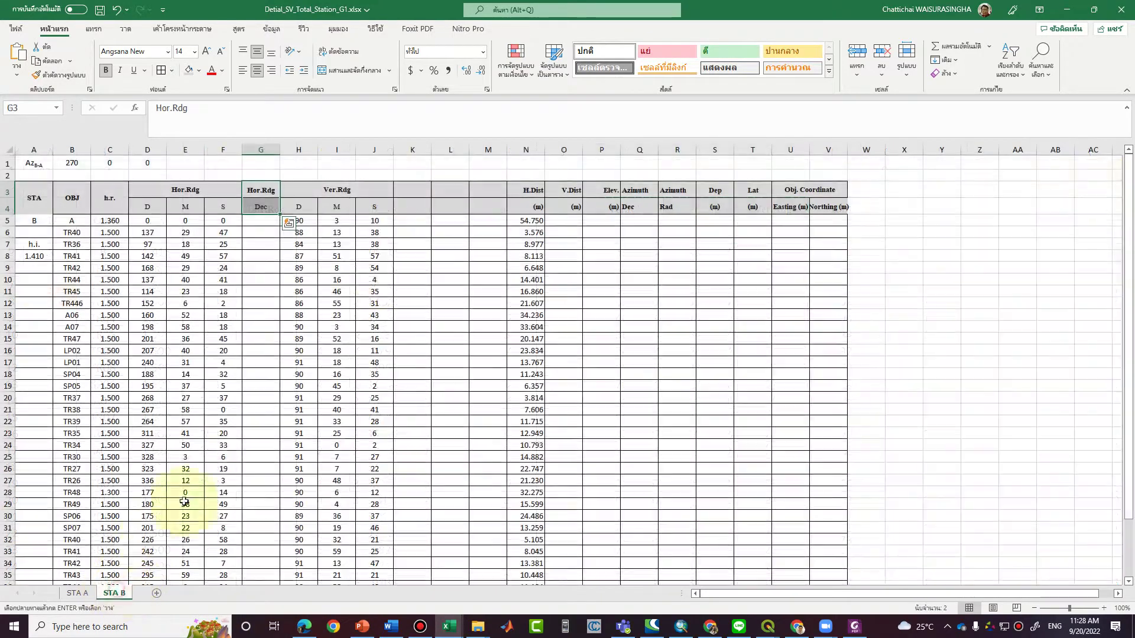
pyautogui.click(425, 192)
pyautogui.hotkey('ctrl', 'v')
pyautogui.click(445, 317)
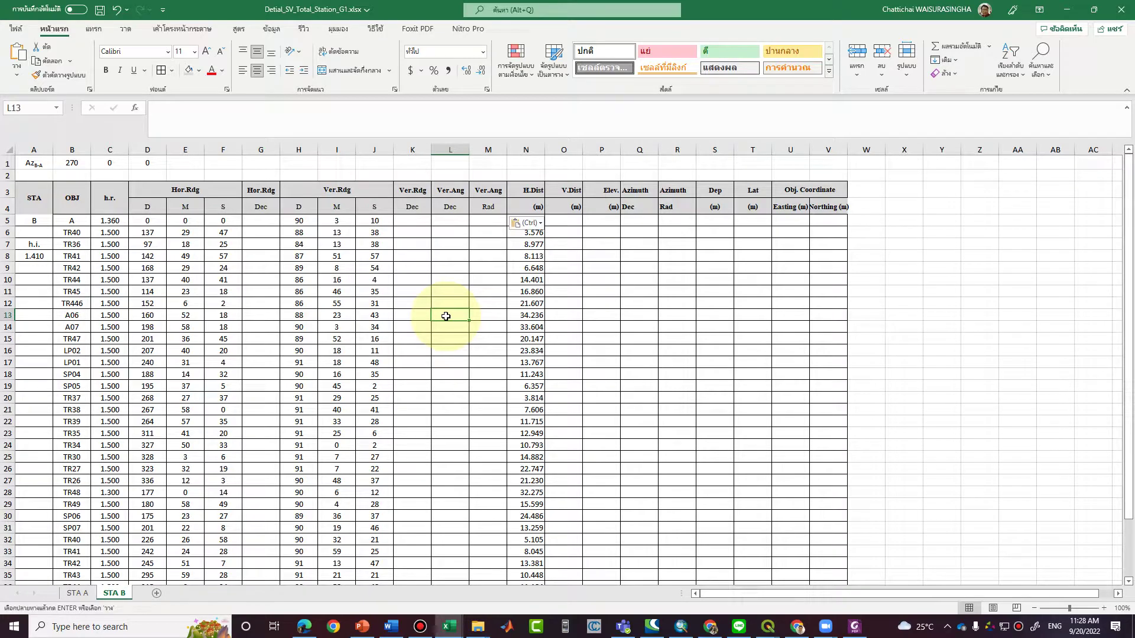
# Convert the backsight azimuth to decimal degrees in E1 of STA B with the formula +B1+C1/60+D1/3600.
pyautogui.click(188, 162)
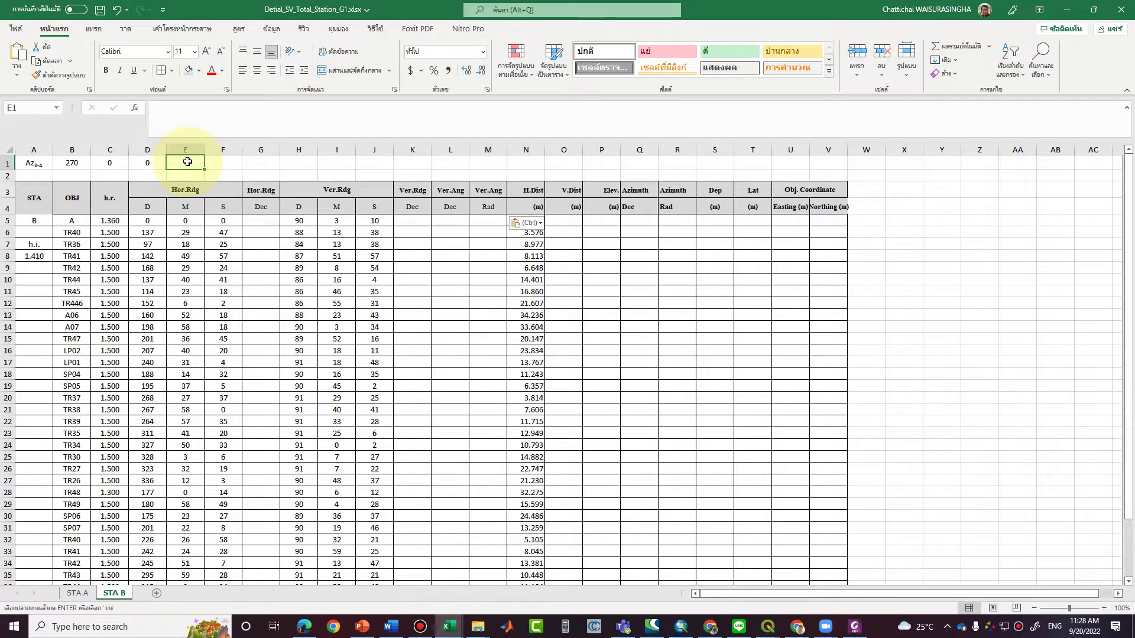
pyautogui.write('+')
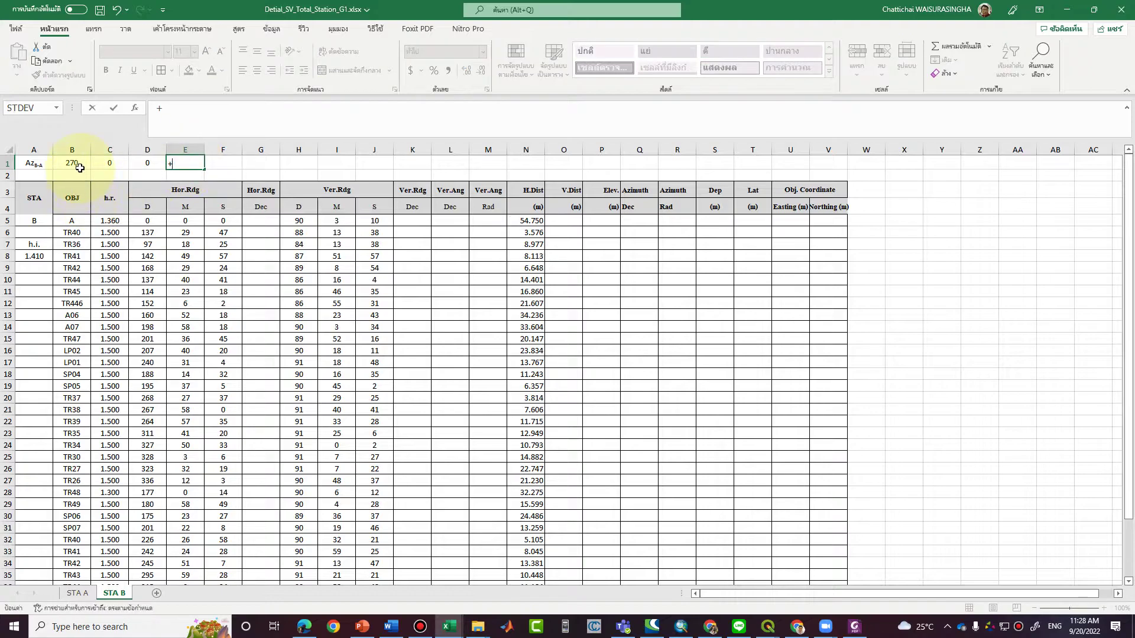
pyautogui.click(81, 164)
pyautogui.write('+')
pyautogui.click(131, 166)
pyautogui.click(119, 167)
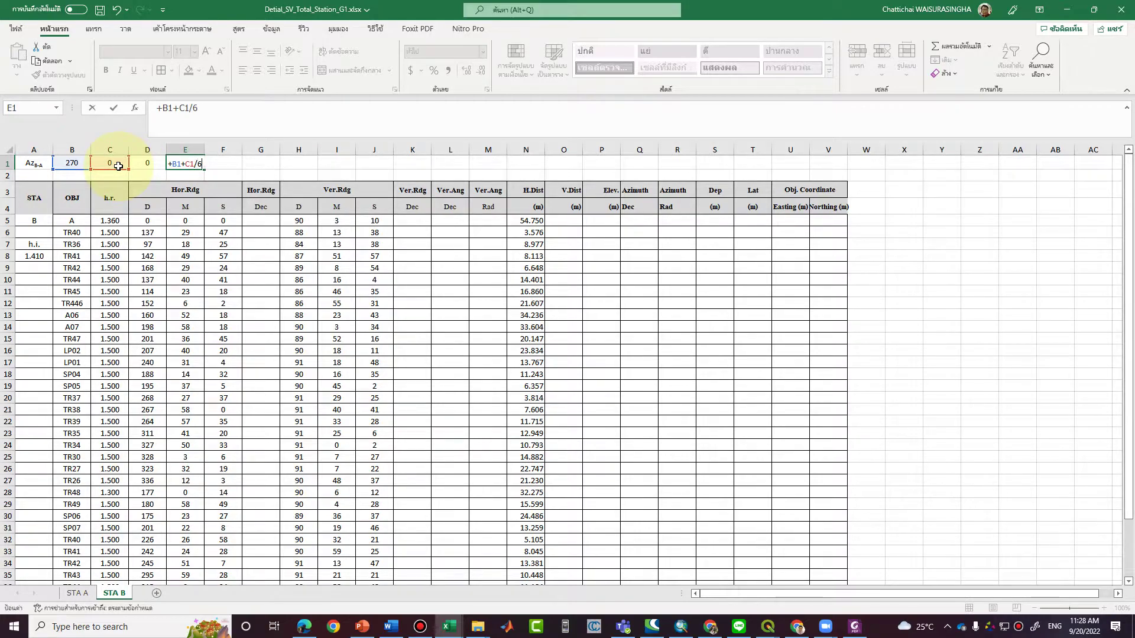
pyautogui.click(146, 162)
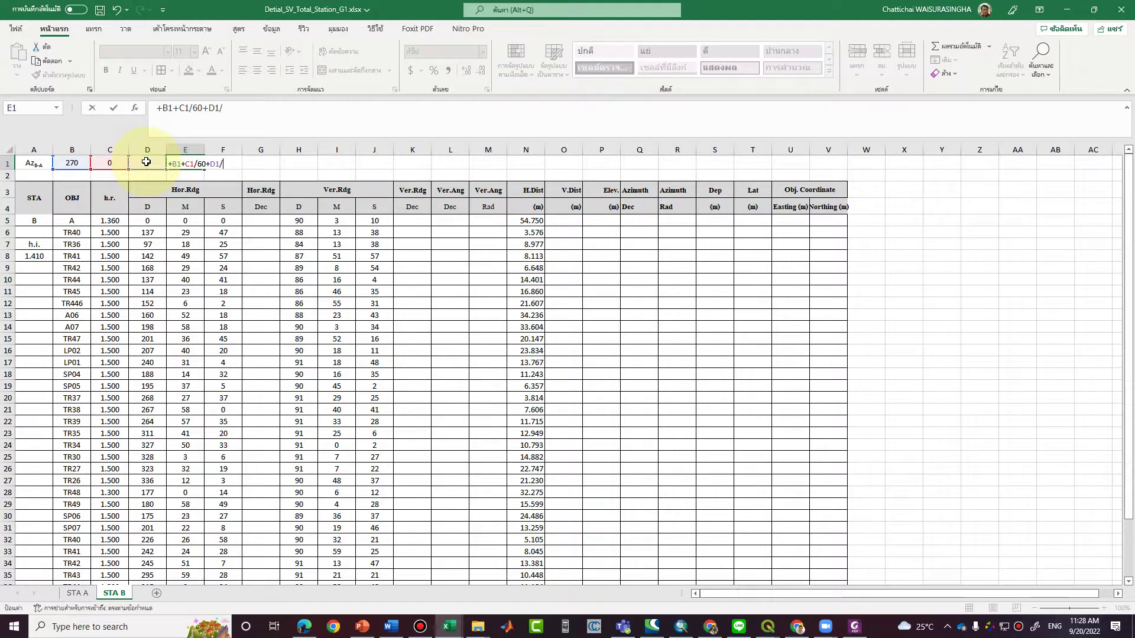
pyautogui.press('Return')
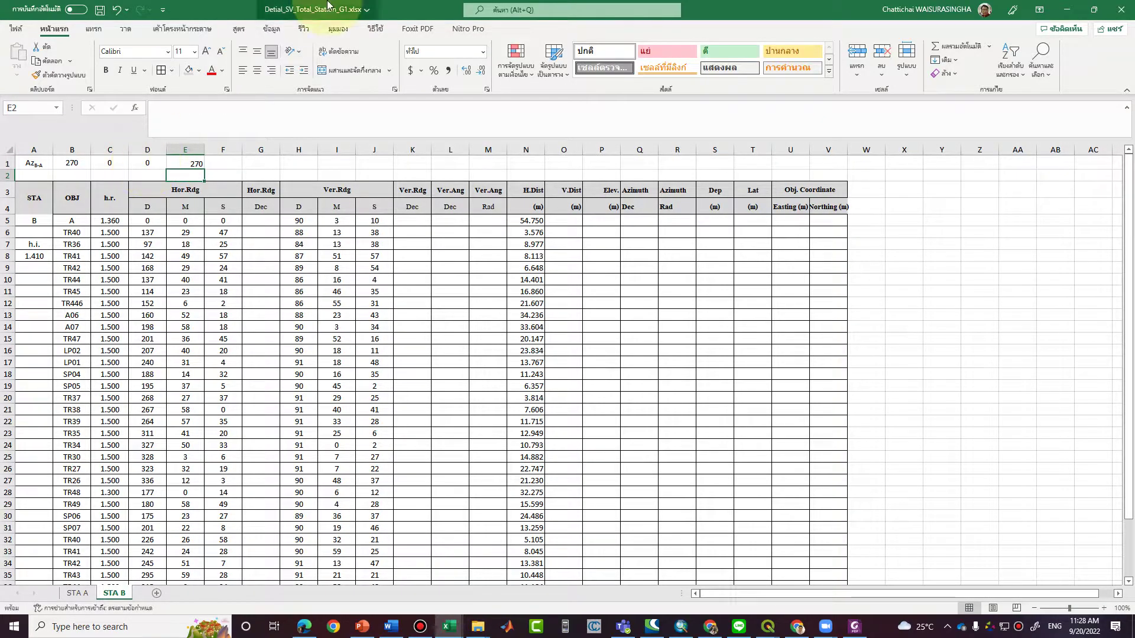
# Format the decimal azimuth in E1 as a number with 8 decimal places.
pyautogui.click(194, 162)
pyautogui.rightClick(194, 163)
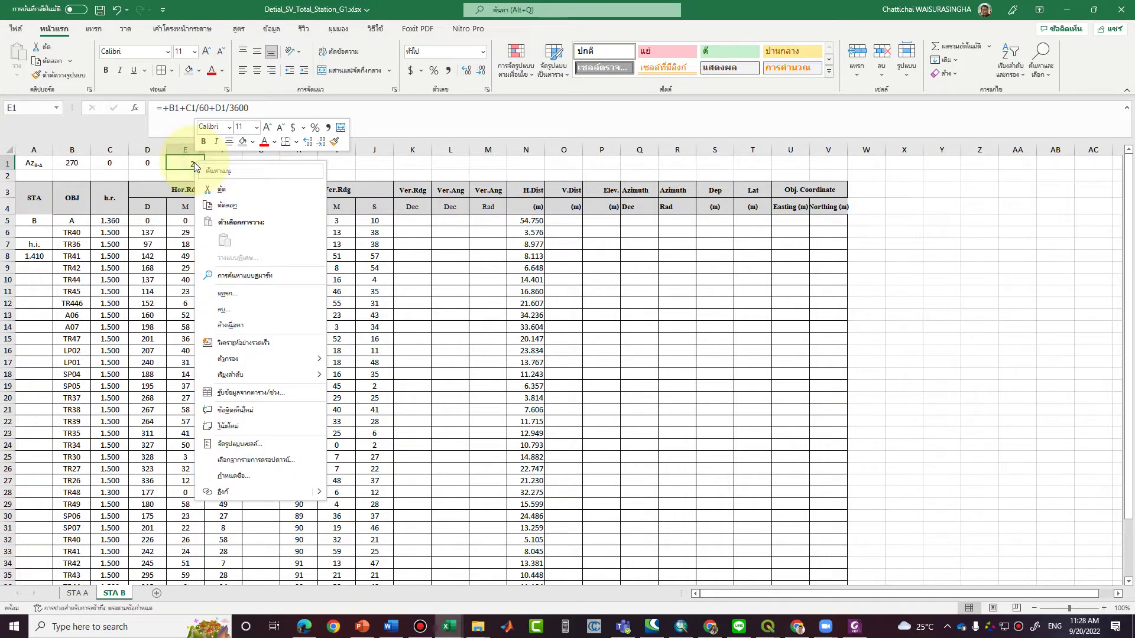
pyautogui.click(286, 452)
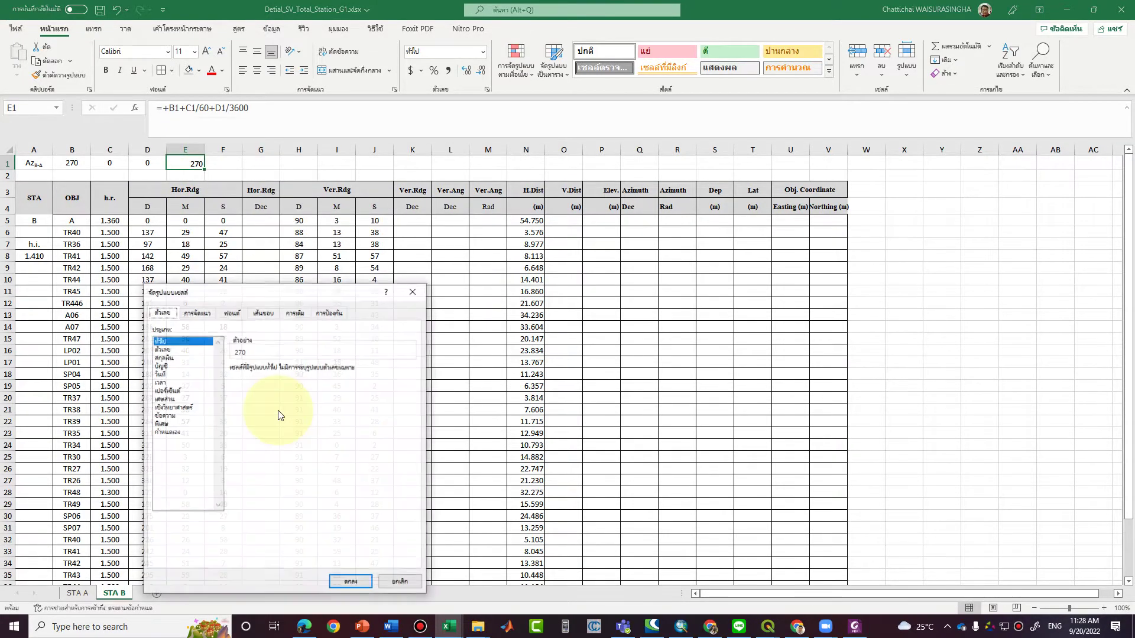
pyautogui.click(189, 349)
pyautogui.click(304, 367)
pyautogui.click(304, 367)
pyautogui.click(303, 366)
pyautogui.click(303, 366)
pyautogui.click(304, 367)
pyautogui.click(304, 367)
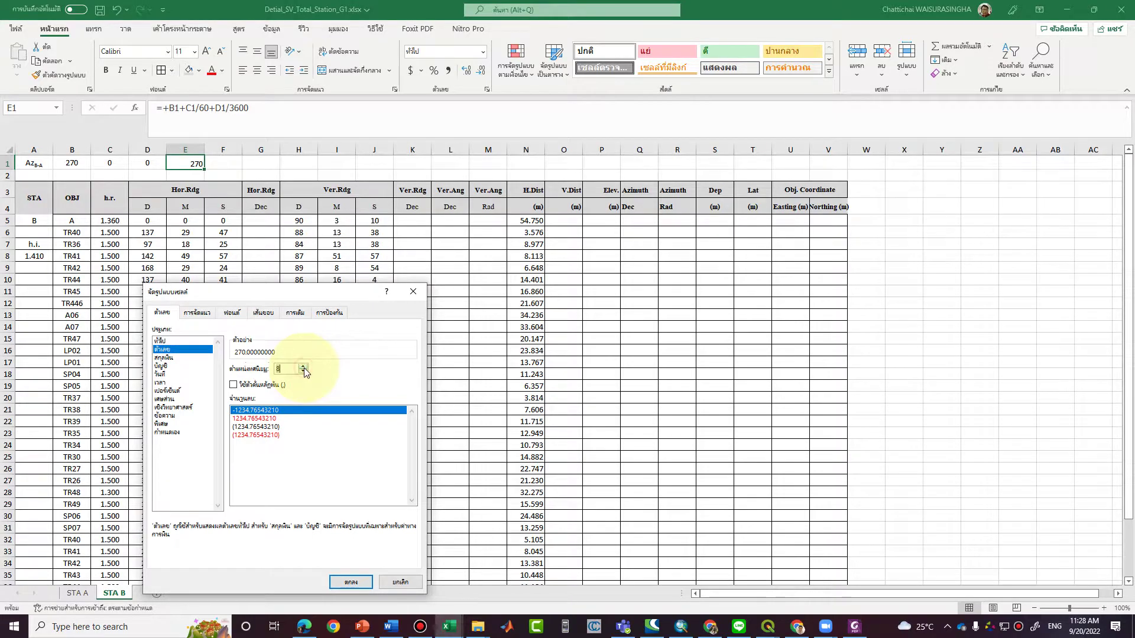
pyautogui.click(343, 581)
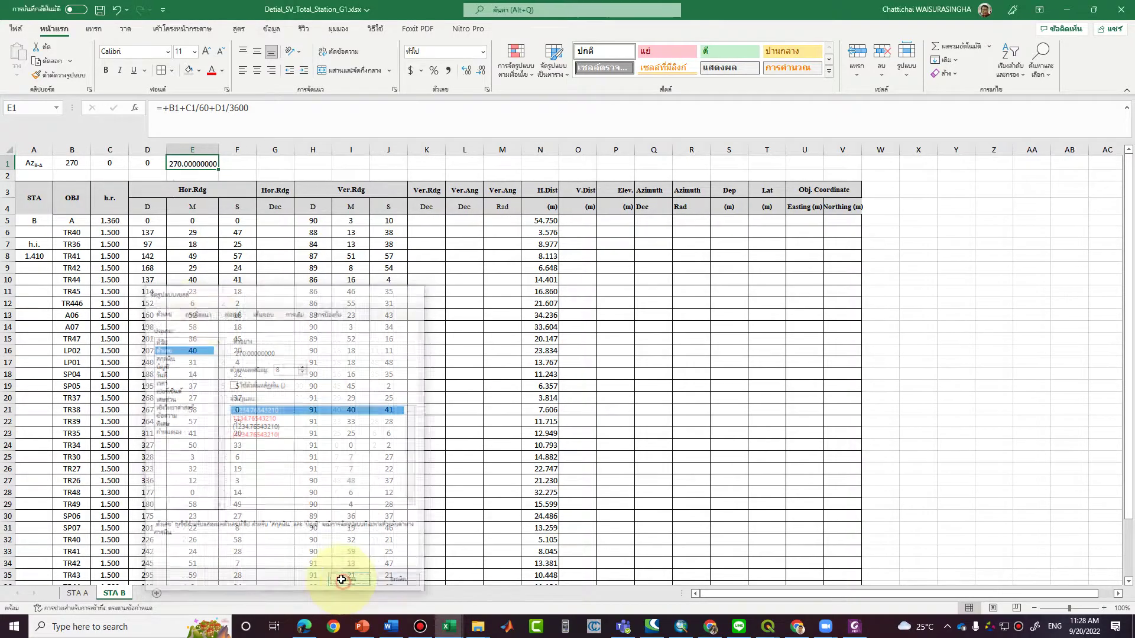
# Copy the Hor.Rdg Dec cell G5 from STA A and paste only its formula into G5 of STA B.
pyautogui.click(283, 220)
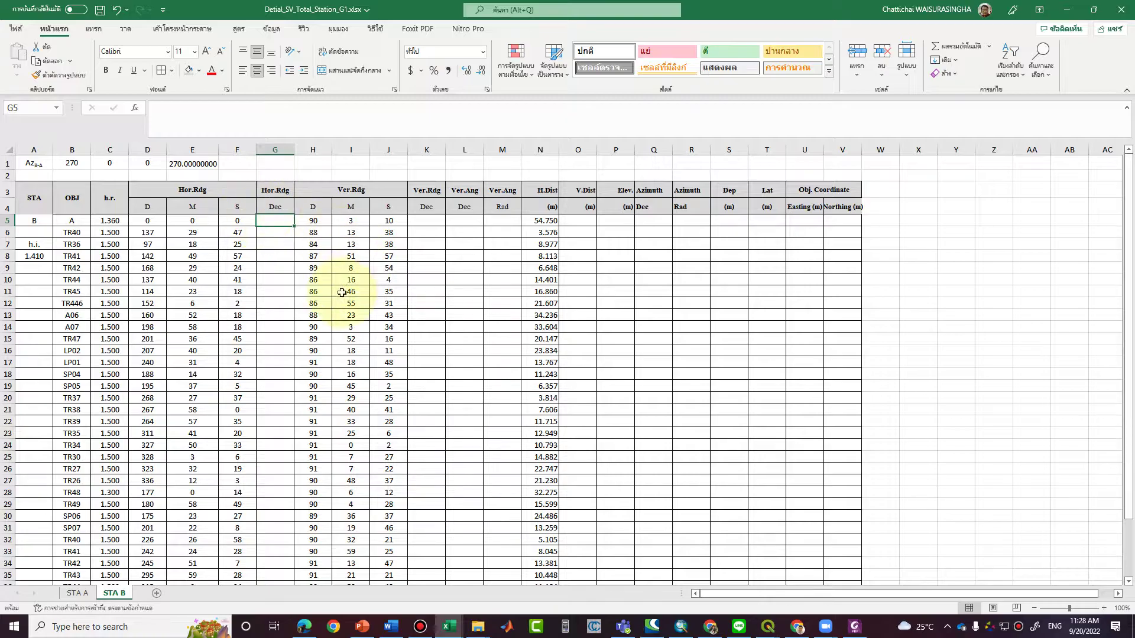
pyautogui.click(76, 593)
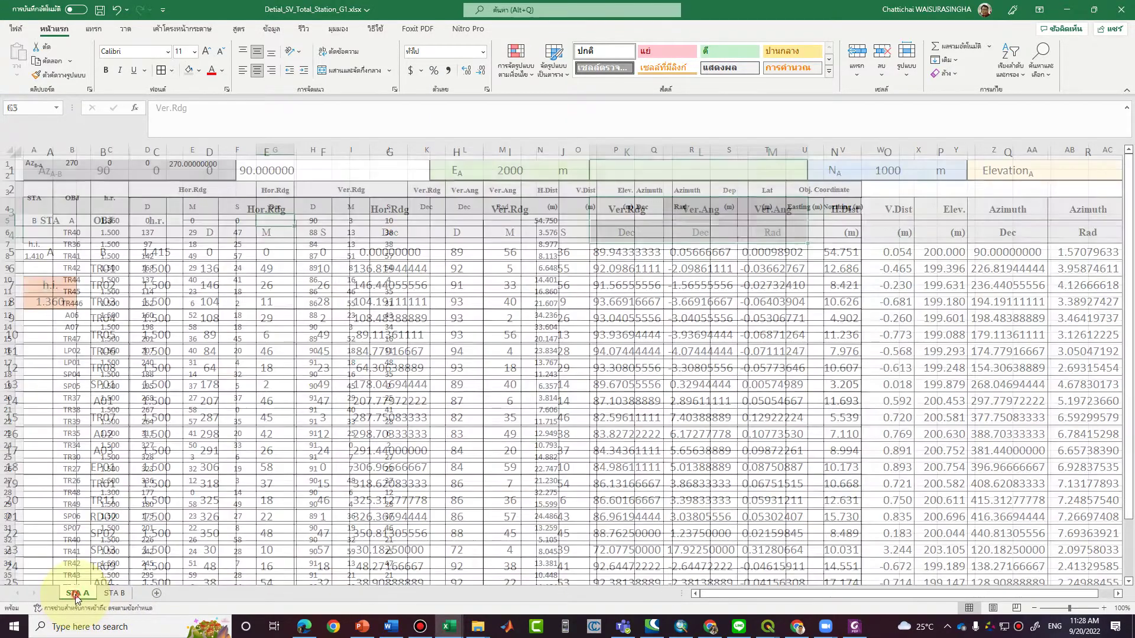
pyautogui.click(387, 255)
pyautogui.rightClick(388, 257)
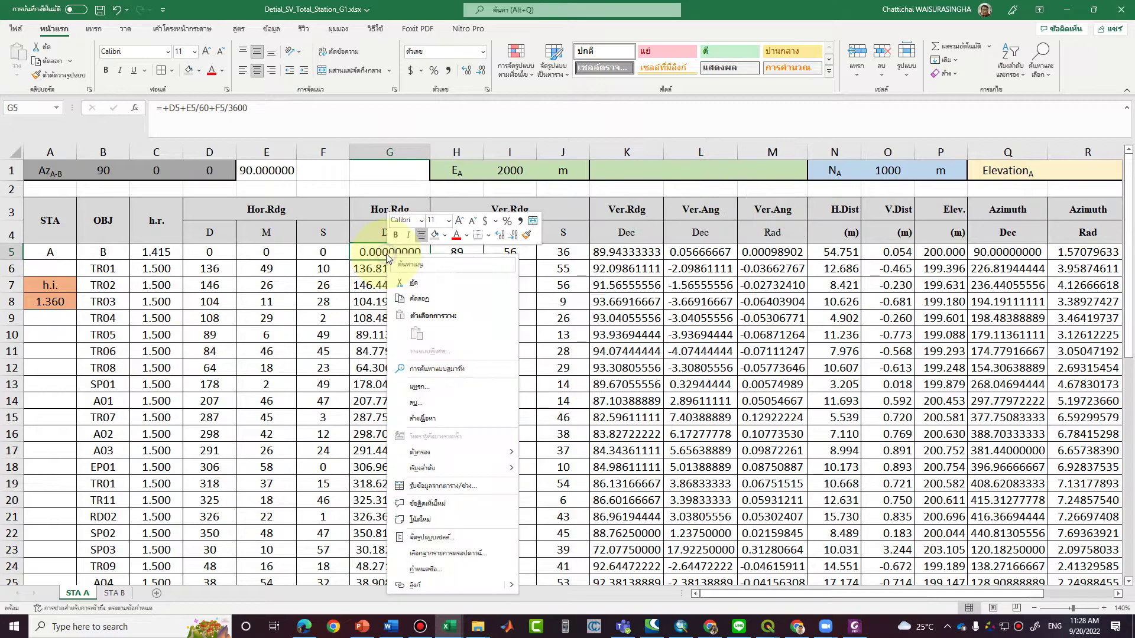
pyautogui.click(435, 299)
pyautogui.click(113, 593)
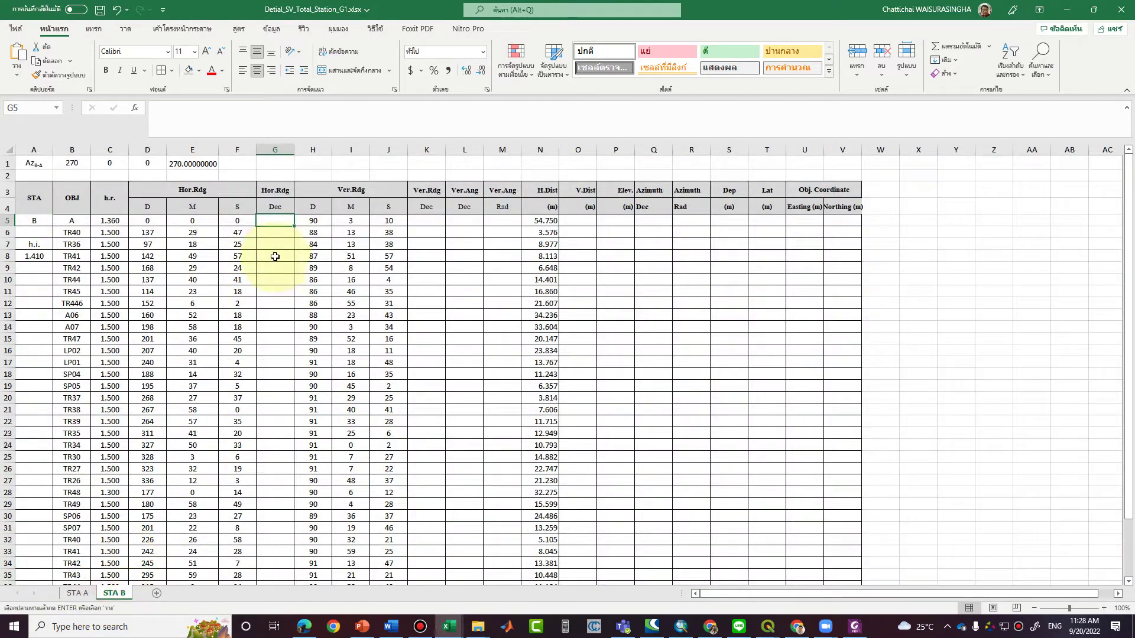
pyautogui.rightClick(277, 217)
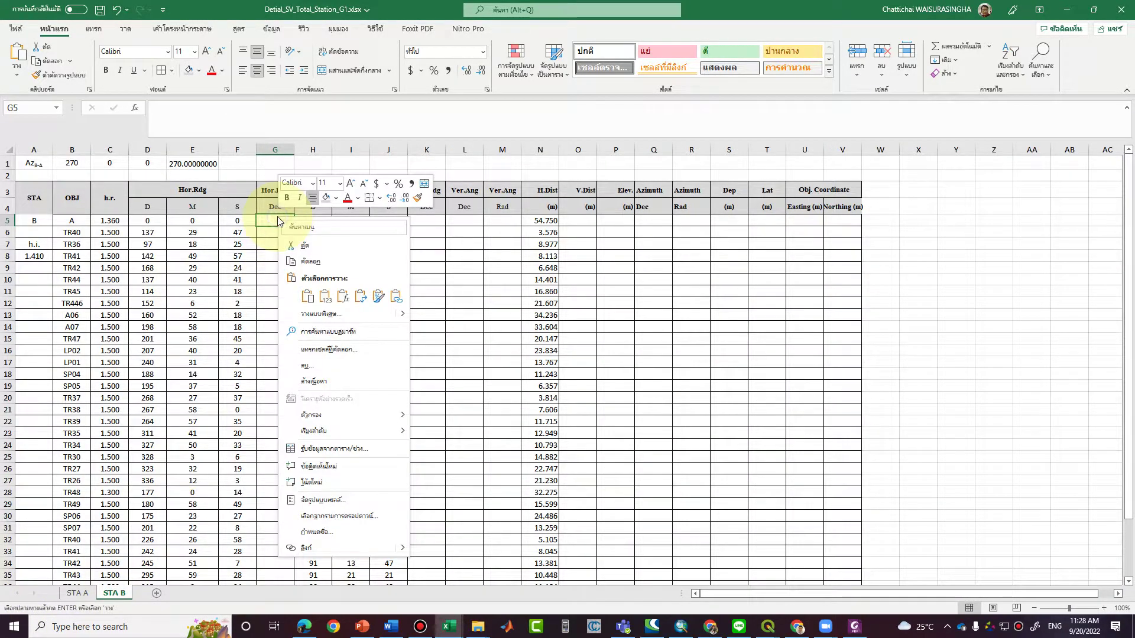
pyautogui.click(344, 297)
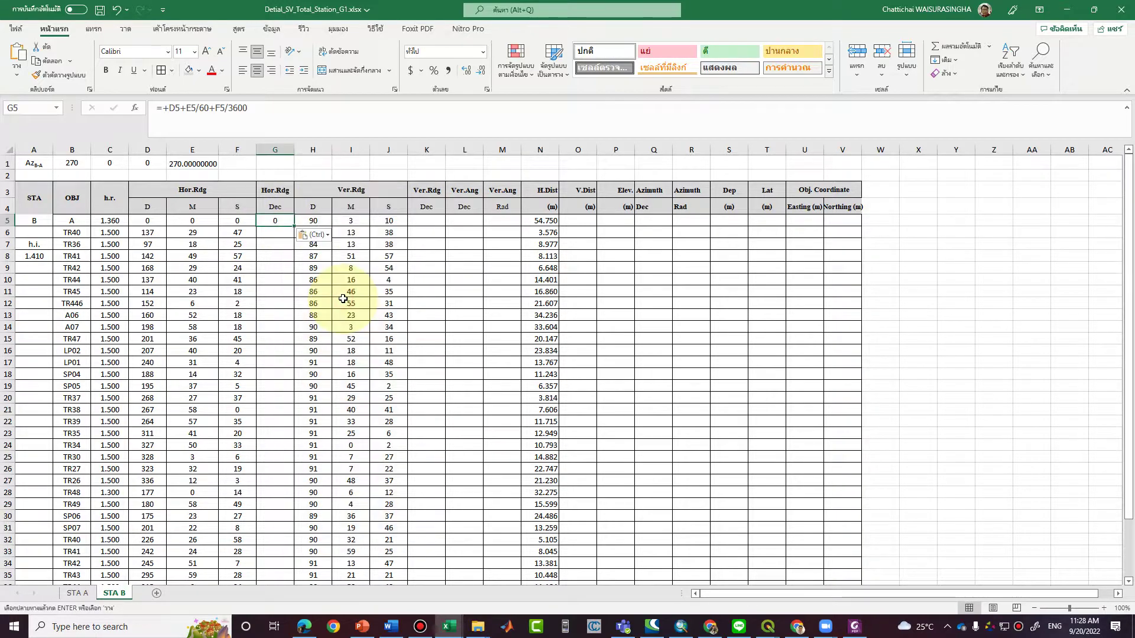
# Format cell G5 on STA B as a number with 8 decimal places.
pyautogui.rightClick(271, 217)
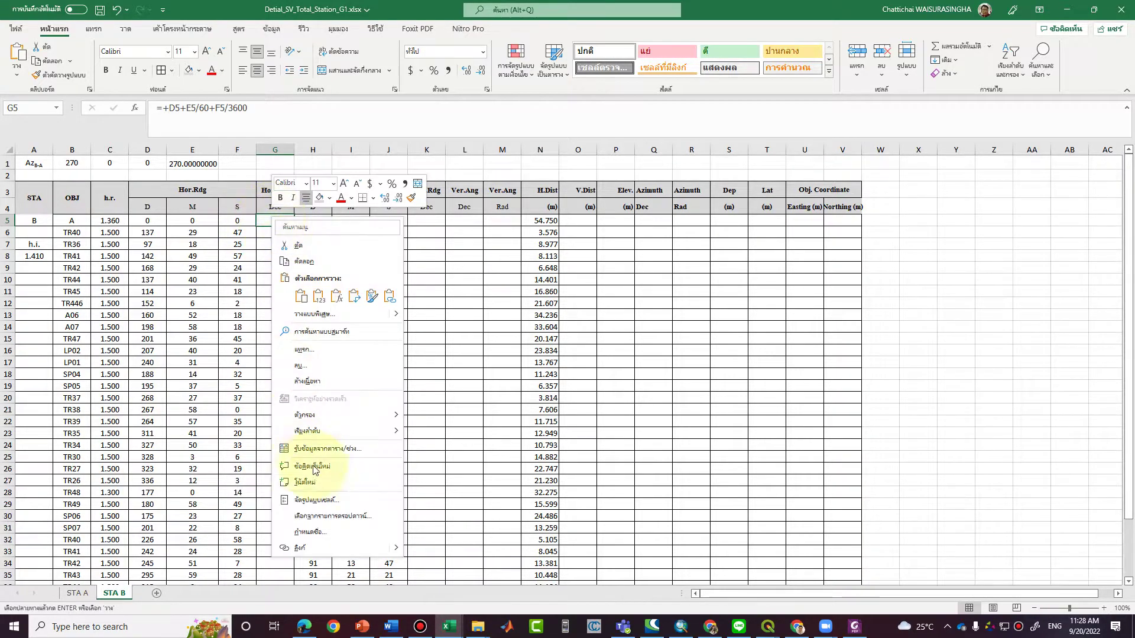
pyautogui.click(333, 501)
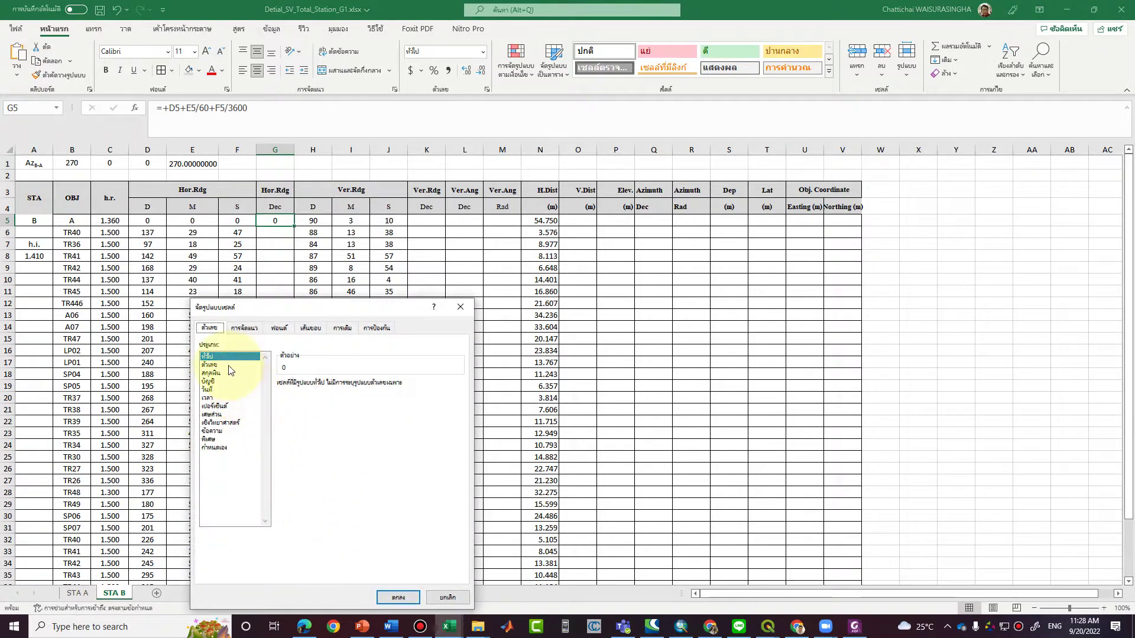
pyautogui.click(229, 365)
pyautogui.click(337, 384)
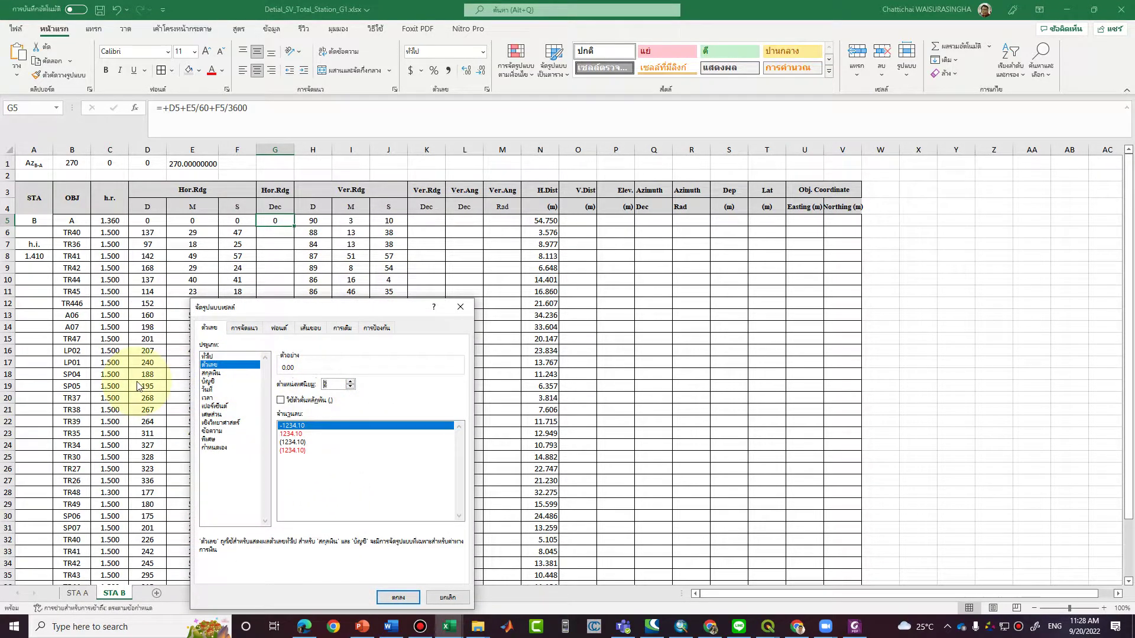
pyautogui.write('8')
pyautogui.press('Return')
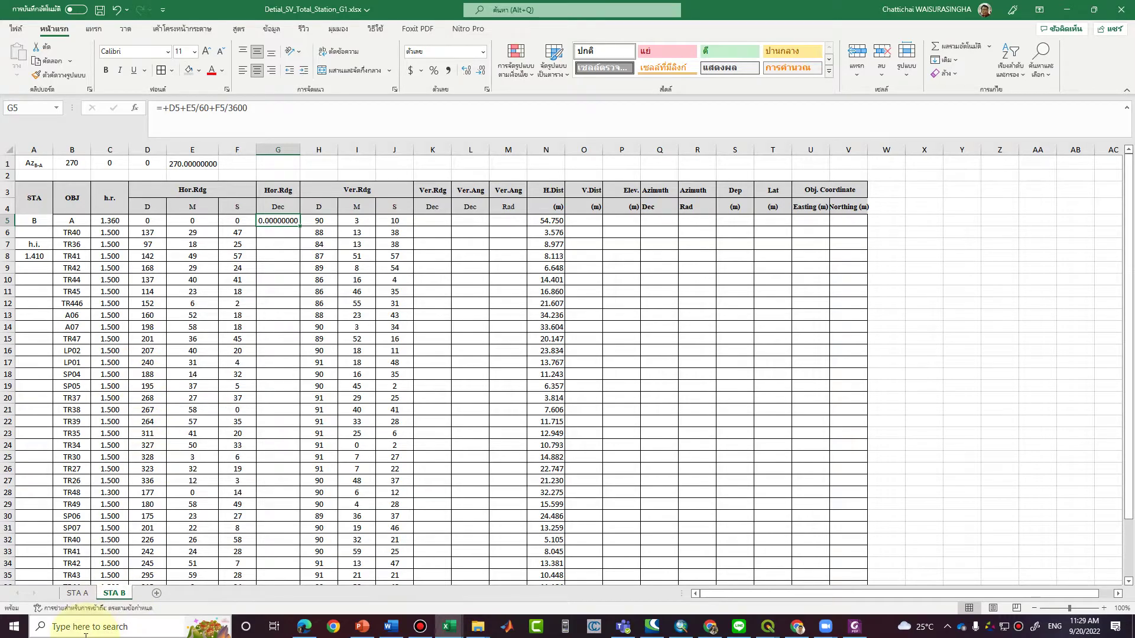
# Copy the Ver.Rdg and Ver.Ang formulas K5:M5 from STA A into K5 of STA B.
pyautogui.click(91, 593)
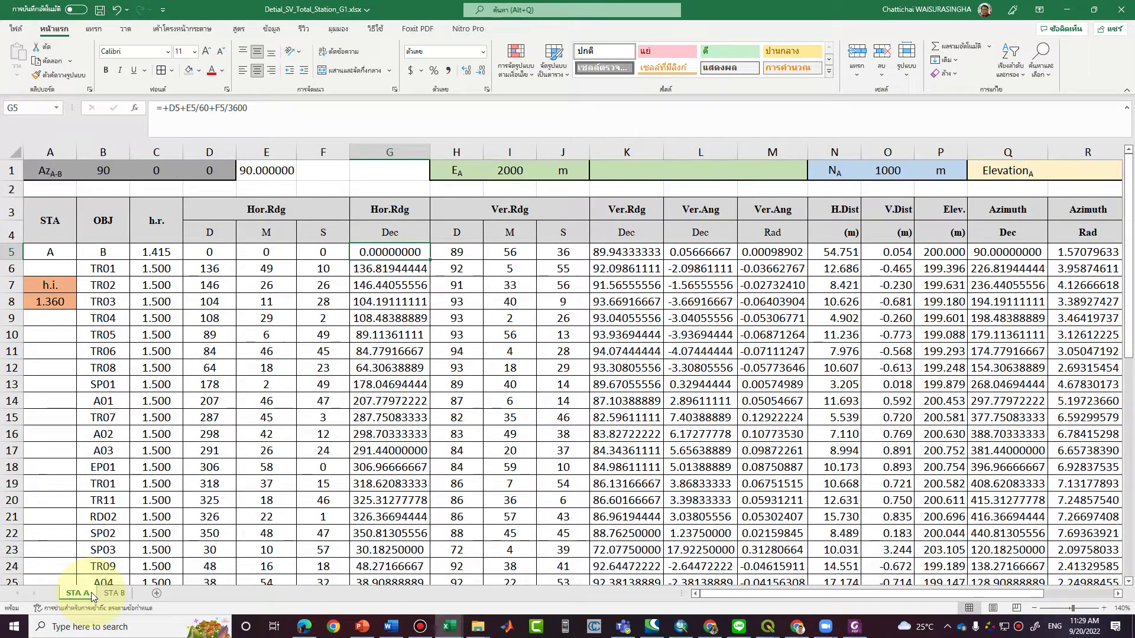
pyautogui.click(590, 271)
pyautogui.moveTo(606, 253); pyautogui.dragTo(747, 250)
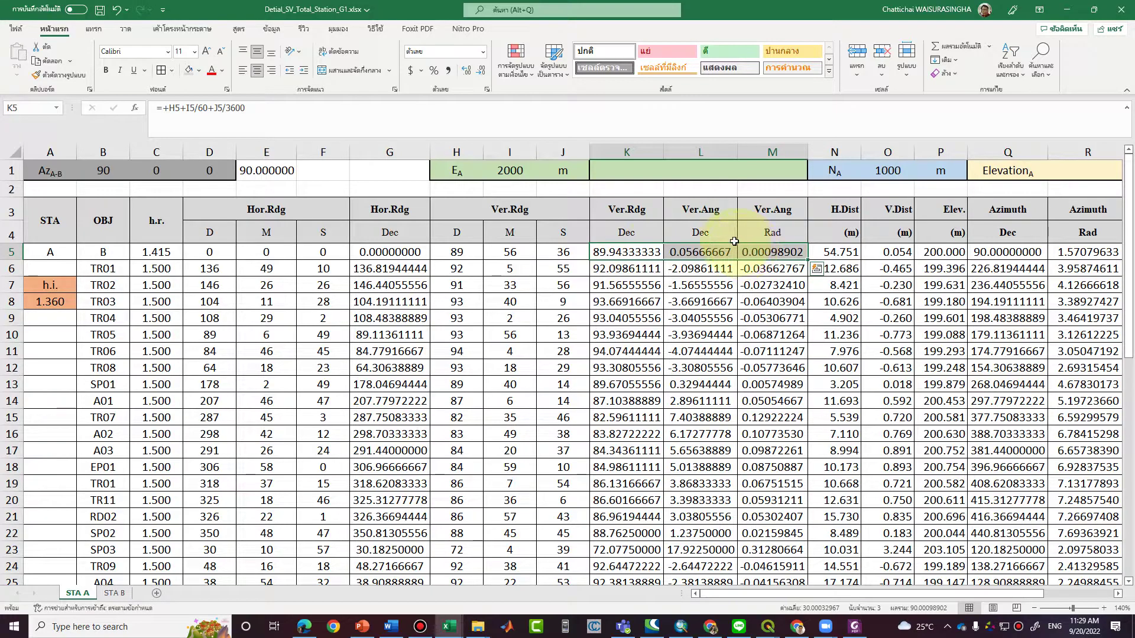
pyautogui.hotkey('ctrl', 'c')
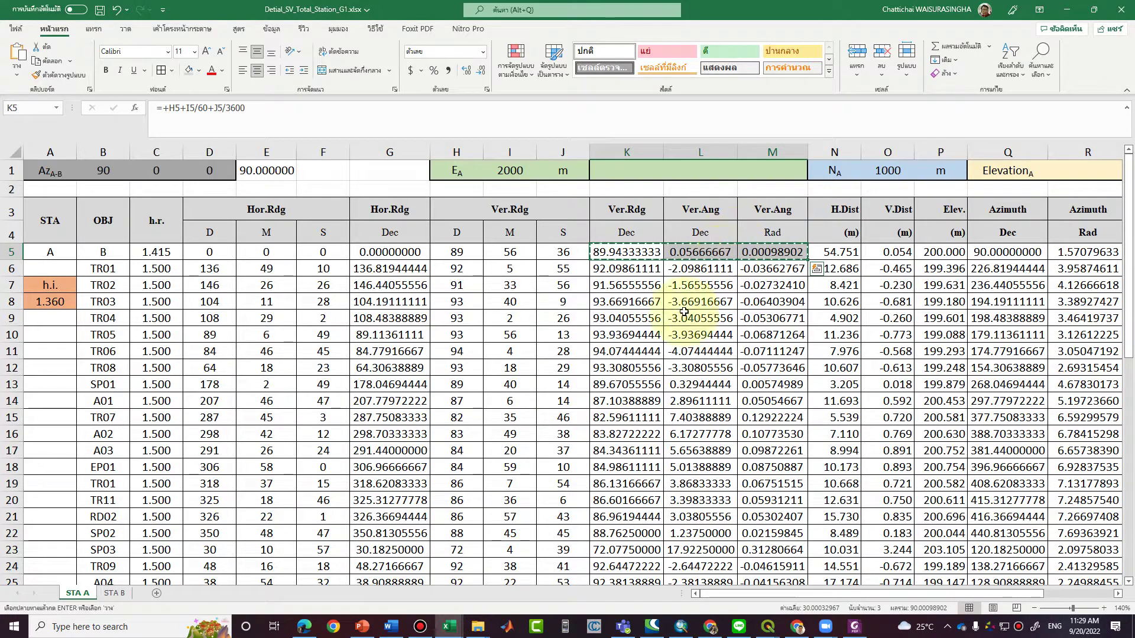
pyautogui.click(115, 594)
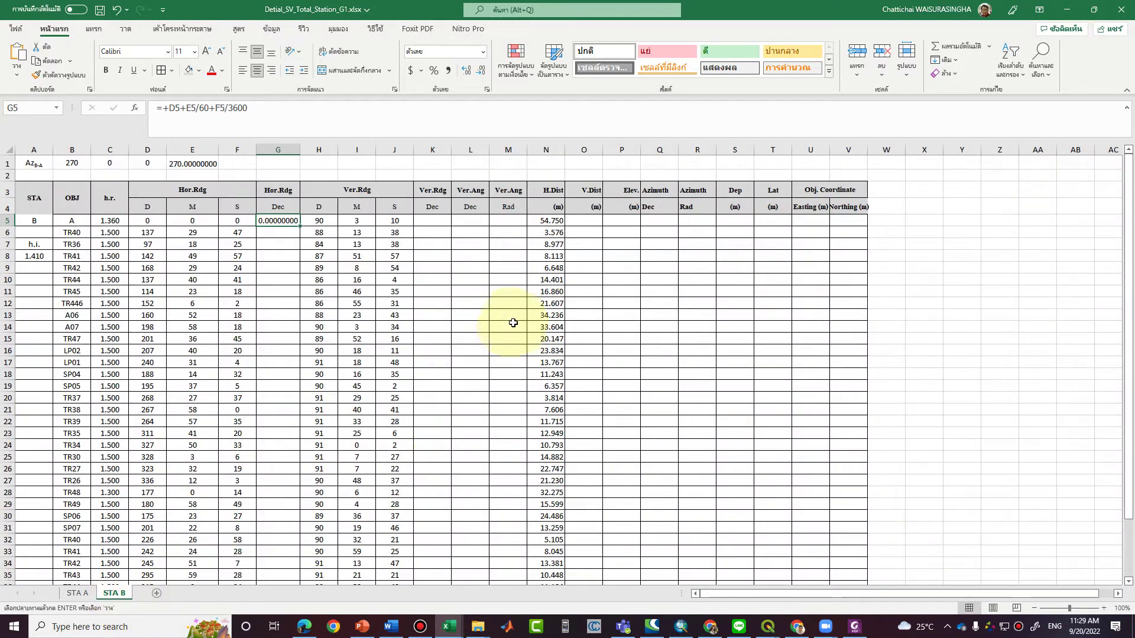
pyautogui.click(428, 222)
pyautogui.hotkey('ctrl', 'v')
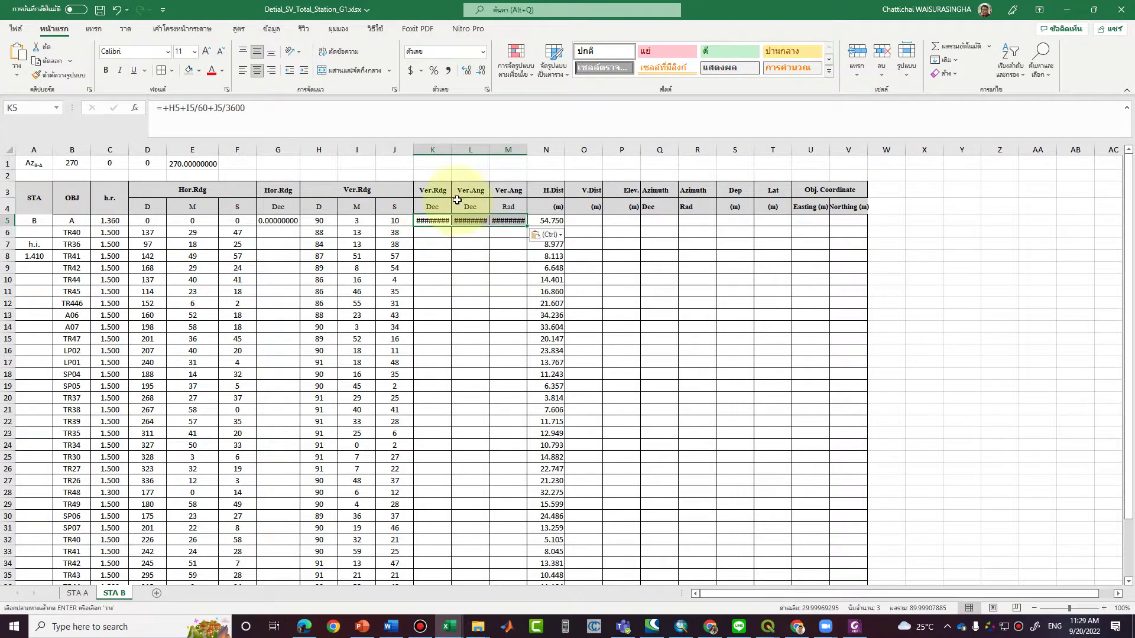
# Autofit the widths of columns K, L and M to their contents.
pyautogui.doubleClick(451, 149)
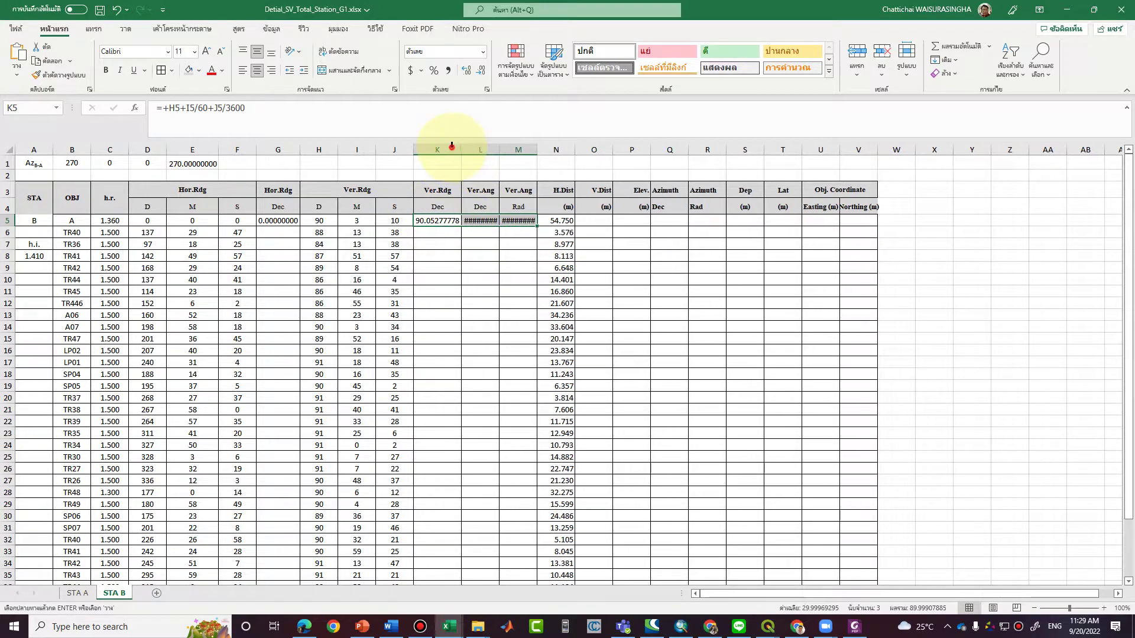
pyautogui.doubleClick(500, 149)
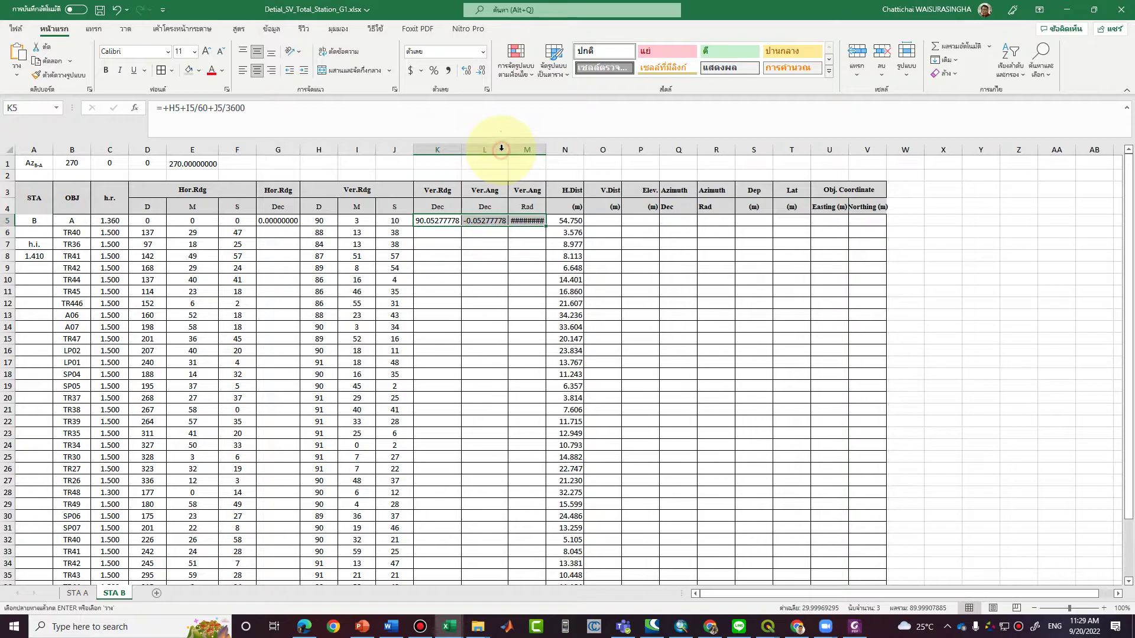
pyautogui.doubleClick(545, 149)
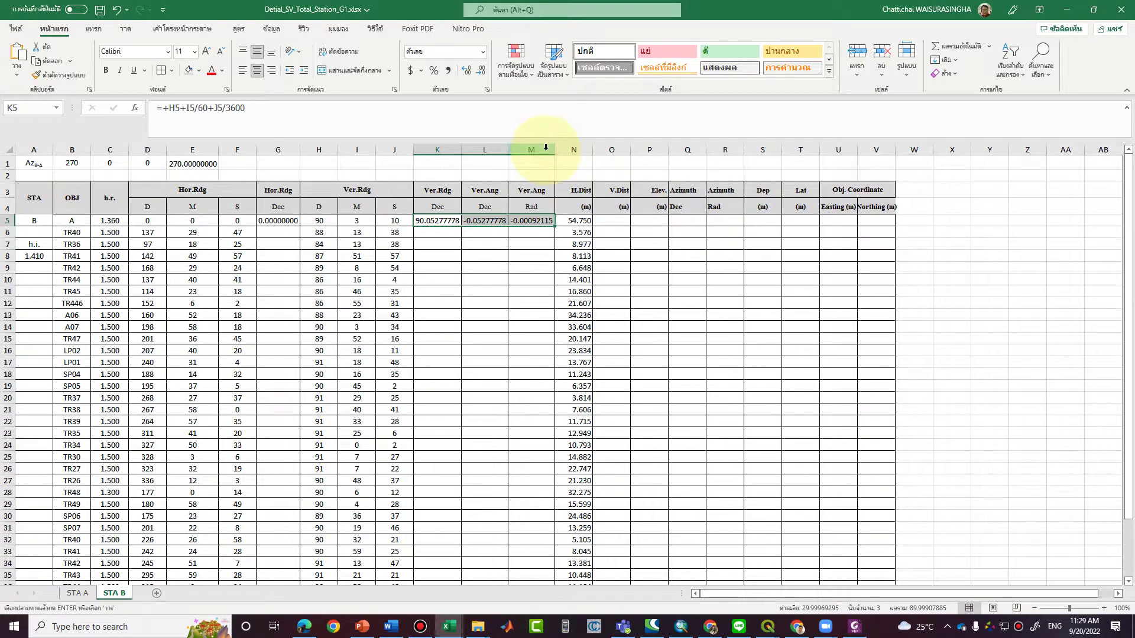
# Fill the Hor.Rdg Dec formula in G5 down to all points and autofit column G.
pyautogui.click(278, 351)
pyautogui.click(288, 223)
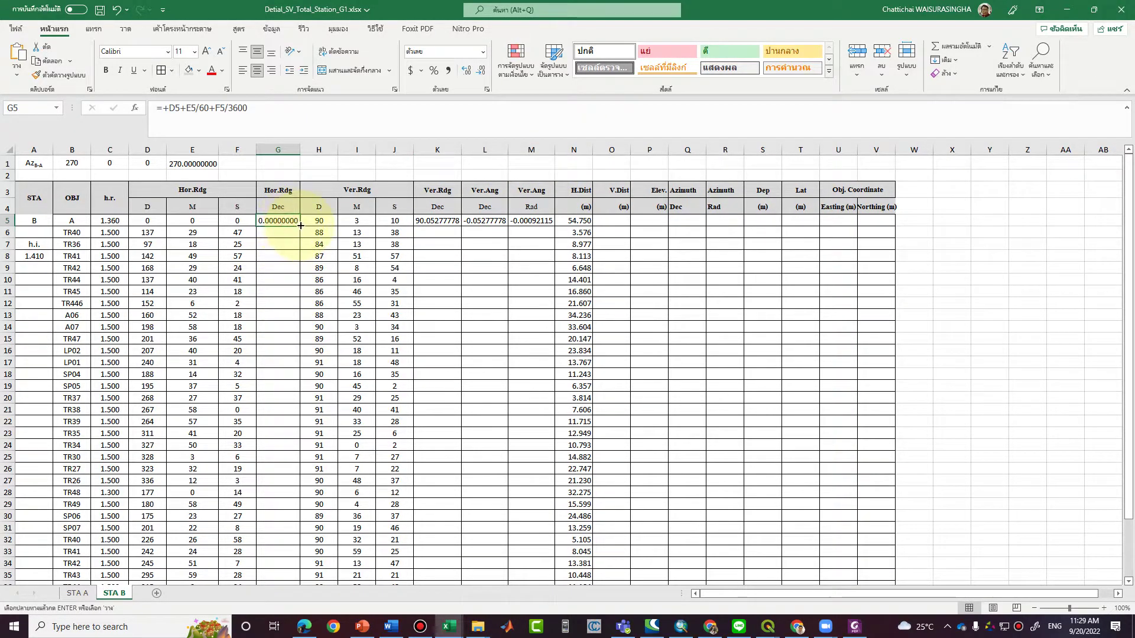
pyautogui.doubleClick(301, 225)
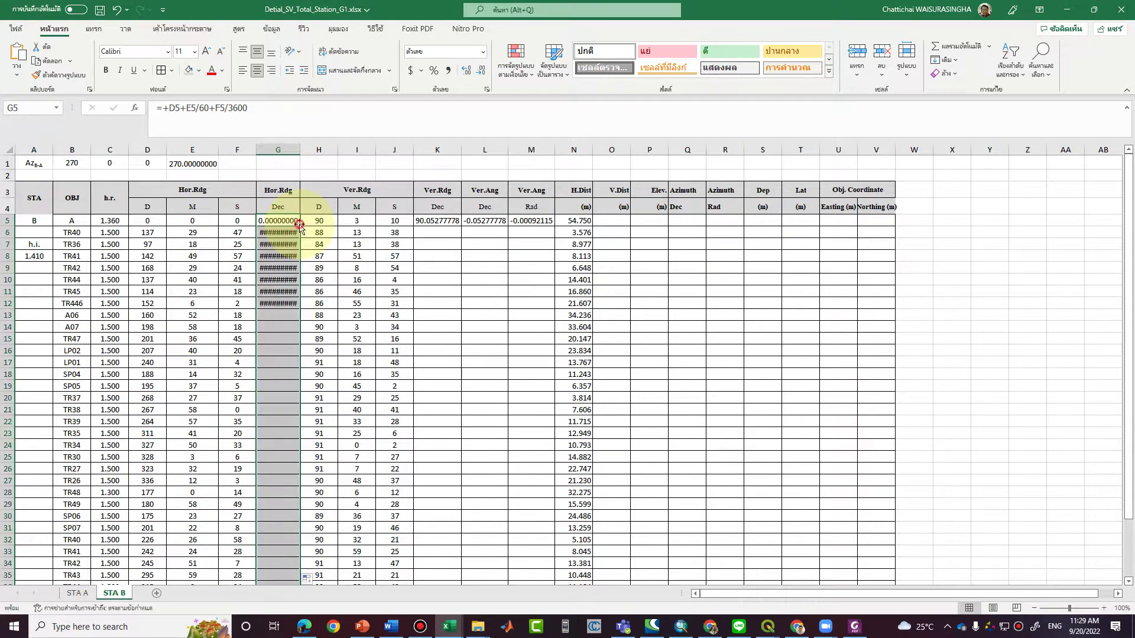
pyautogui.doubleClick(298, 152)
# Fill the Ver.Rdg Dec, Ver.Ang Dec and Ver.Ang Rad formulas from K5, L5 and M5 down to all points, and save the workbook.
pyautogui.click(455, 221)
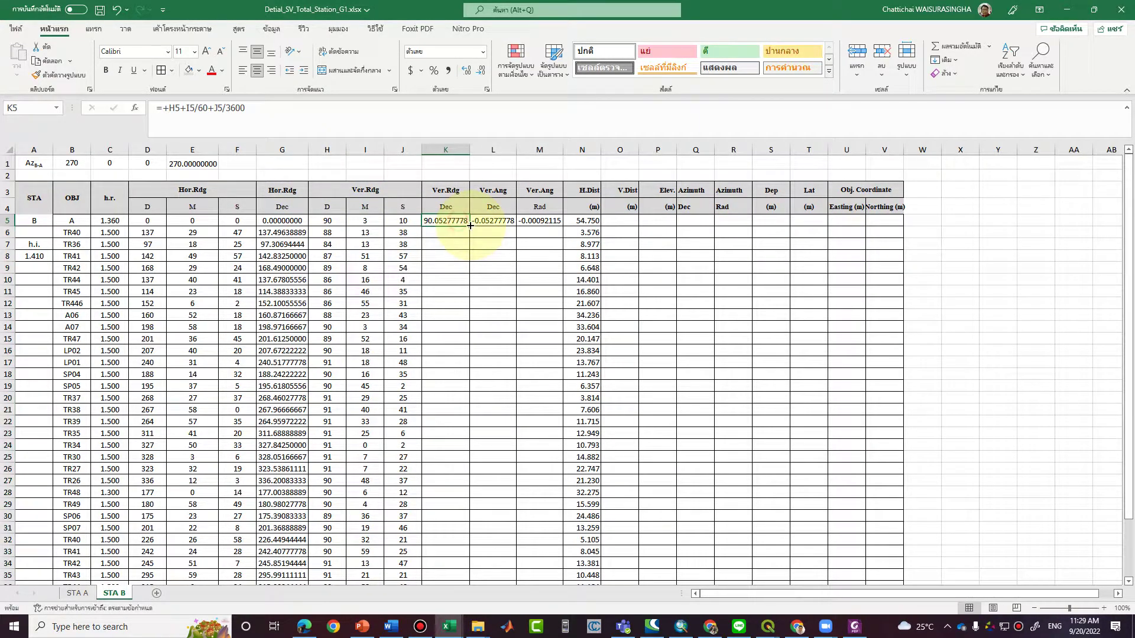
pyautogui.doubleClick(471, 226)
pyautogui.click(504, 222)
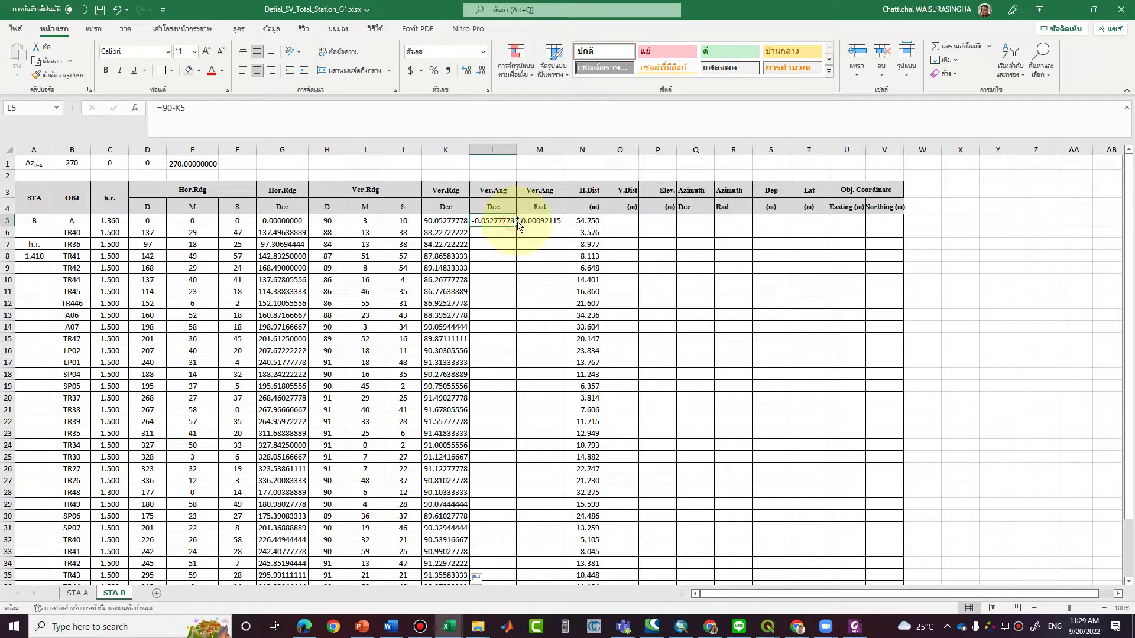
pyautogui.doubleClick(515, 226)
pyautogui.click(548, 221)
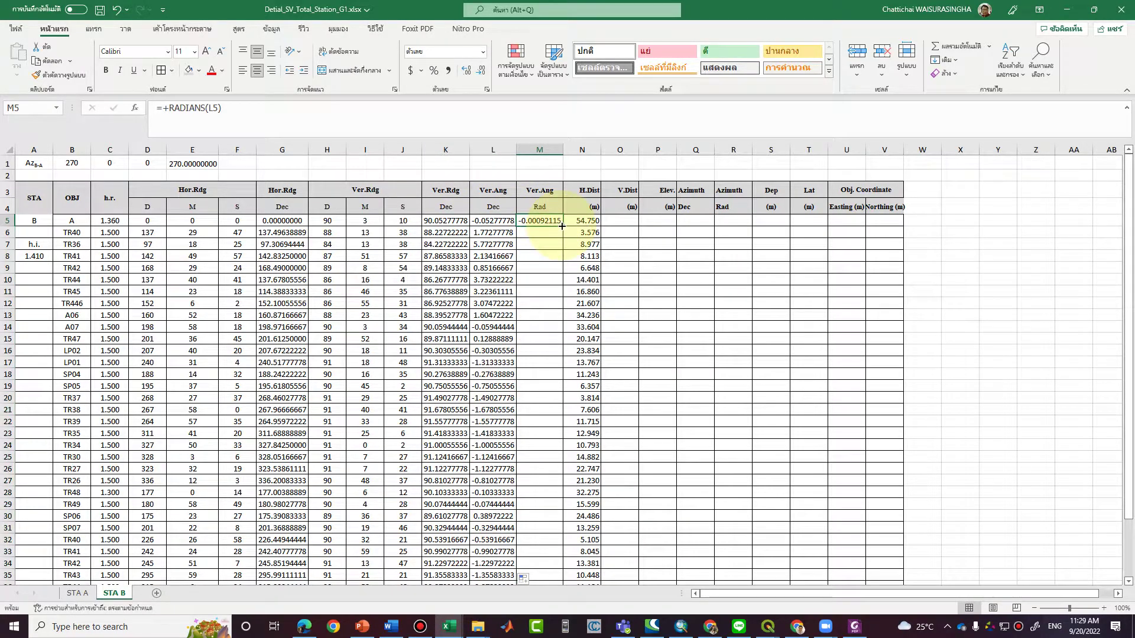
pyautogui.doubleClick(562, 225)
pyautogui.scroll(-5, 535, 458)
pyautogui.scroll(5, 534, 460)
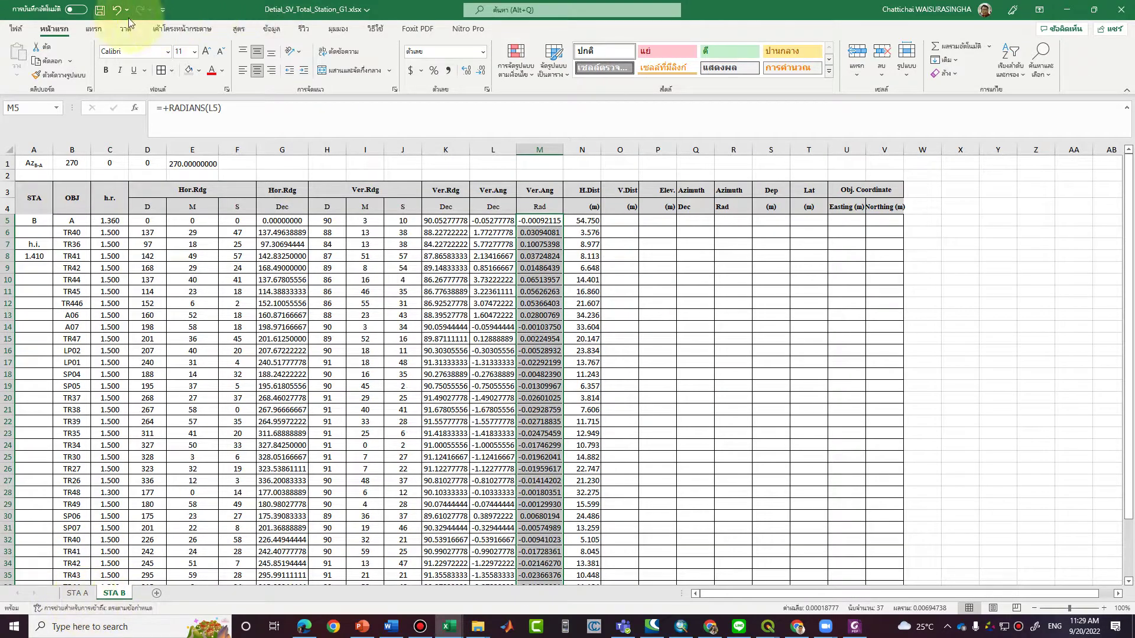
pyautogui.click(101, 11)
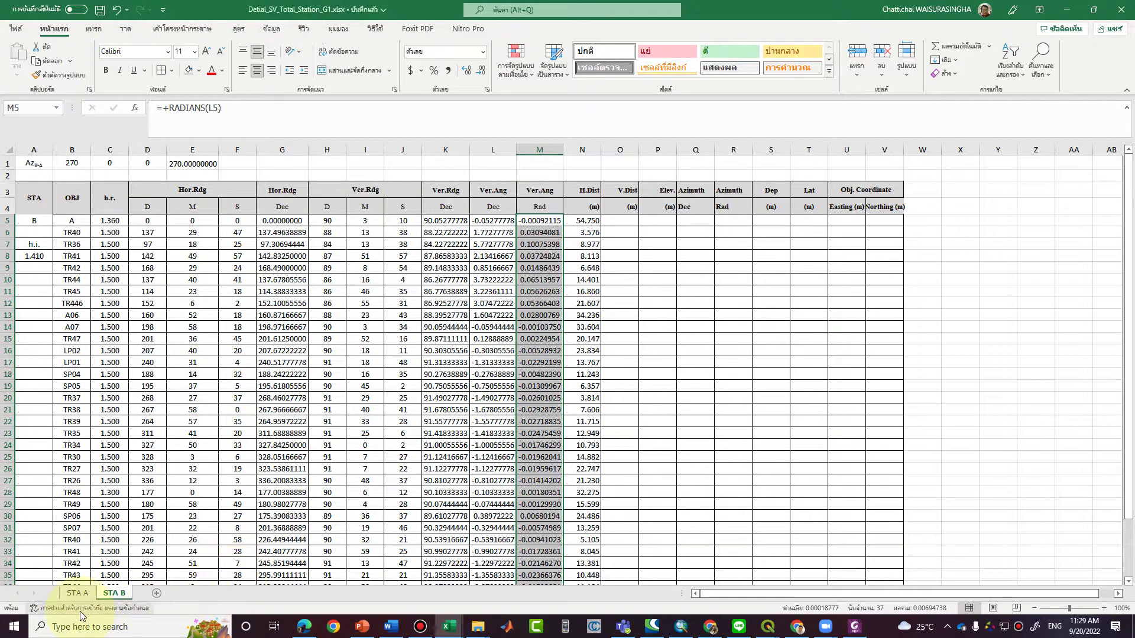
# Copy the station easting, northing and elevation header H1:T1 from STA A into H1 of STA B.
pyautogui.click(82, 594)
pyautogui.moveTo(456, 159); pyautogui.dragTo(1040, 170)
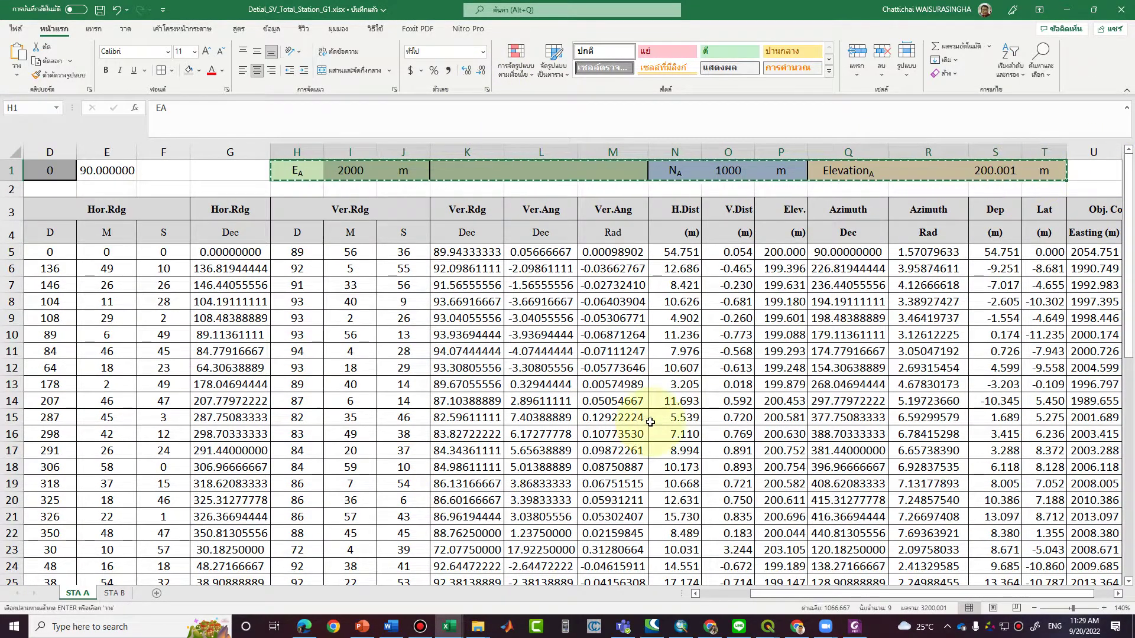
pyautogui.hotkey('ctrl', 'c')
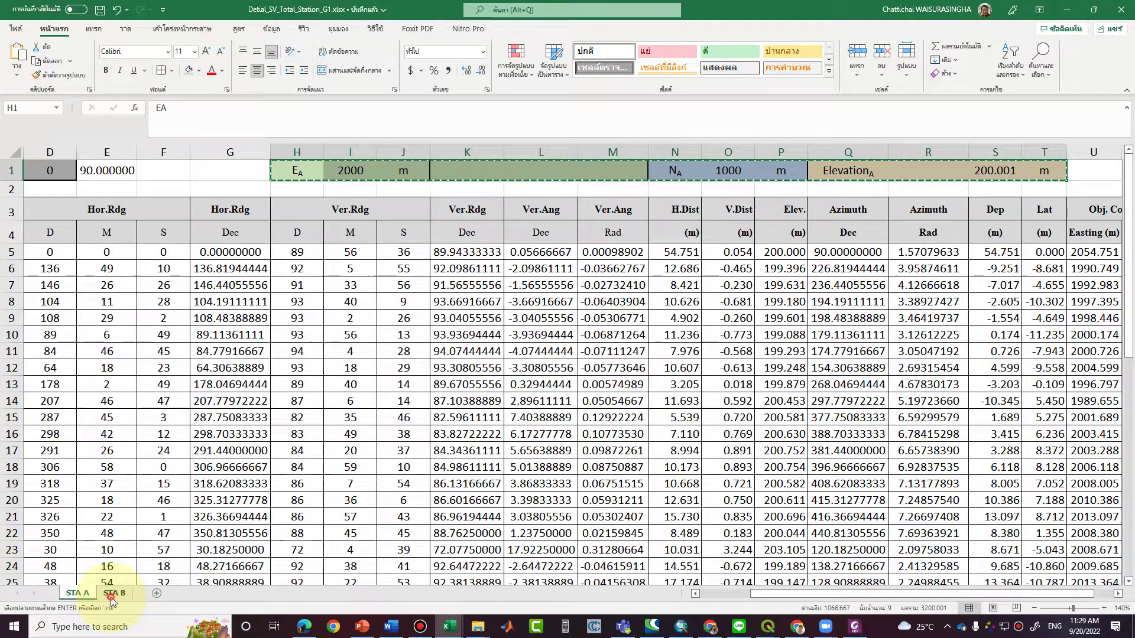
pyautogui.click(114, 592)
pyautogui.click(333, 165)
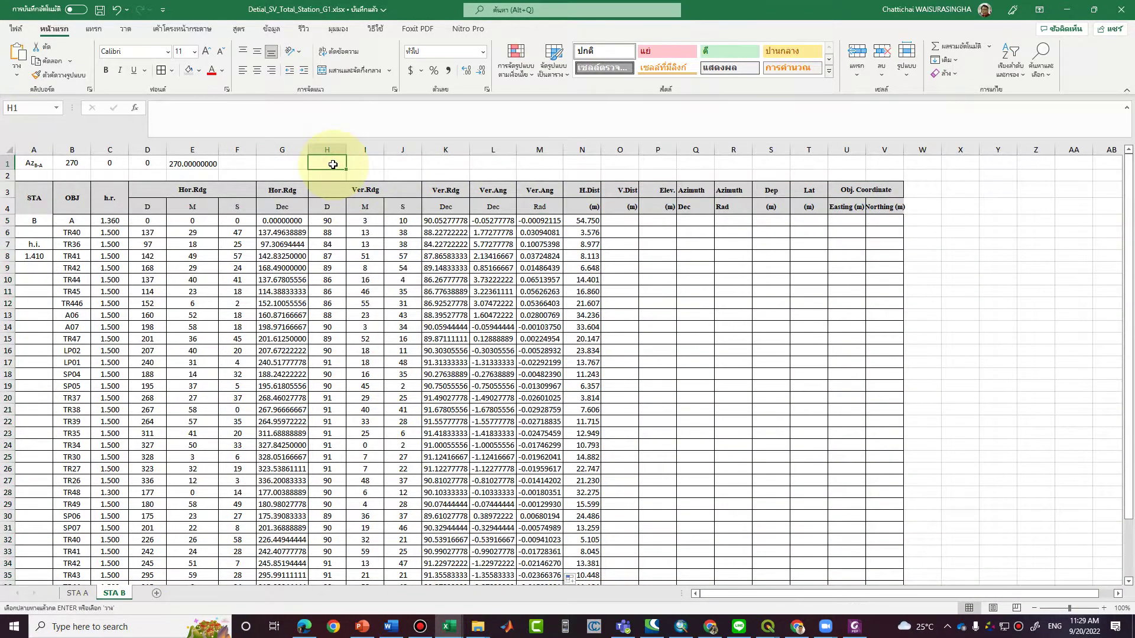
pyautogui.hotkey('ctrl', 'v')
# Change the subscript of the easting label in H1 of STA B to B.
pyautogui.click(372, 160)
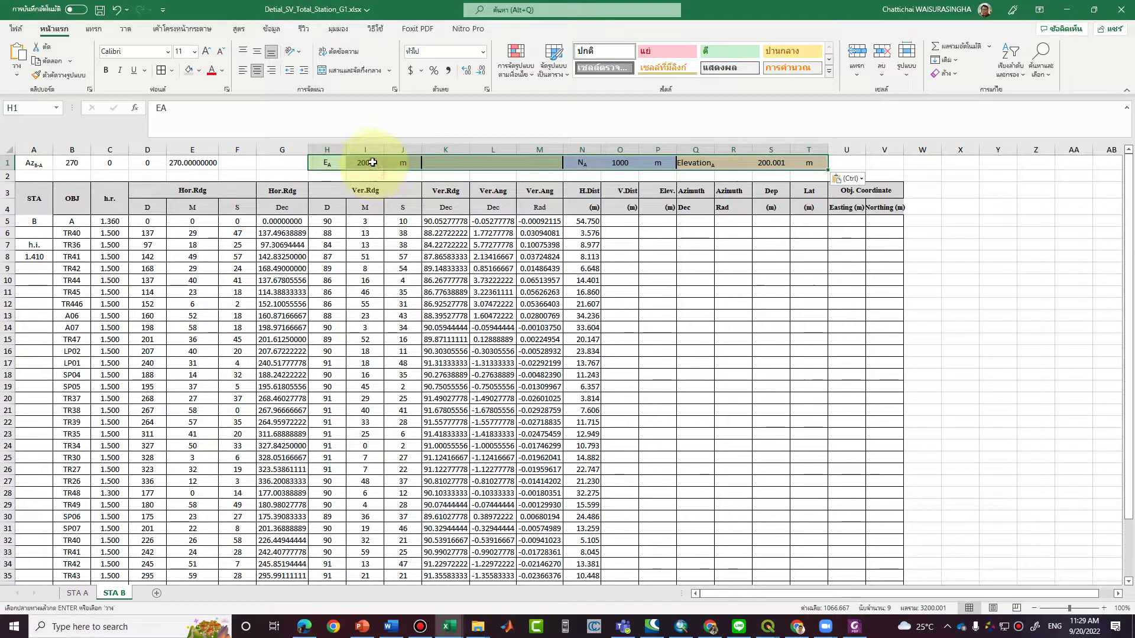
pyautogui.click(334, 168)
pyautogui.click(168, 113)
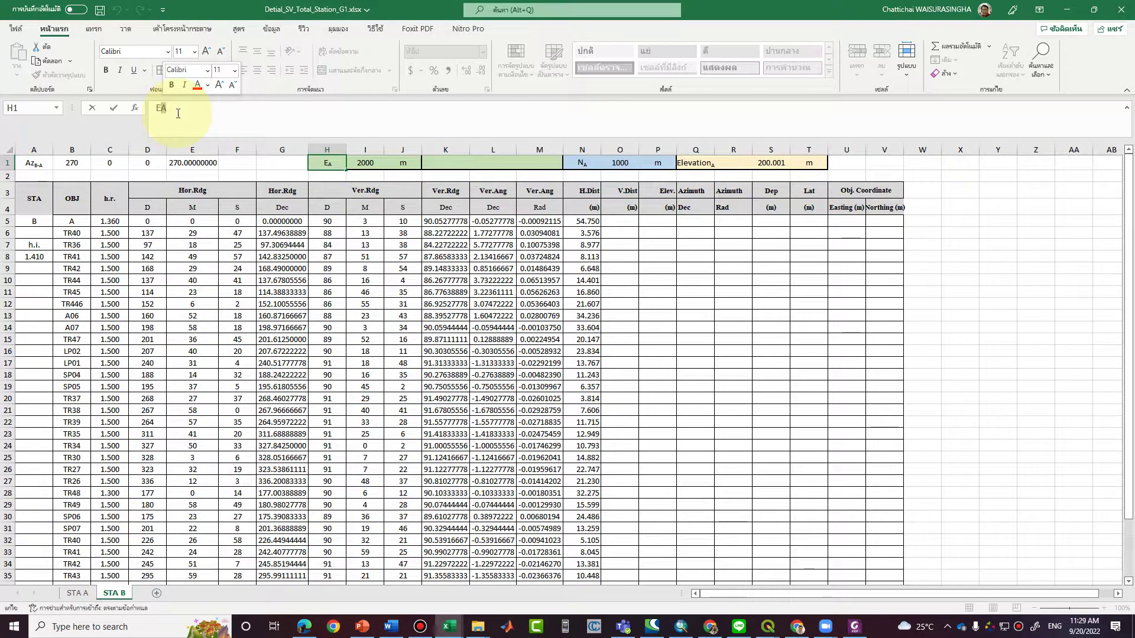
pyautogui.write('B')
pyautogui.press('Return')
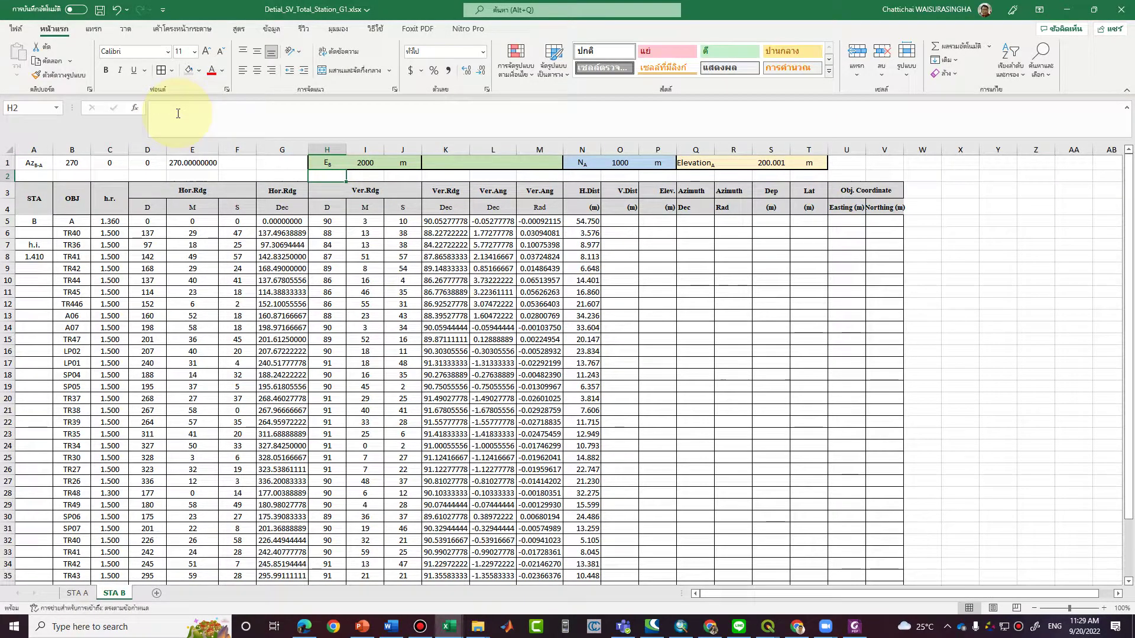
# Edit the northing label in N1 of STA B so that it refers to station B.
pyautogui.click(582, 163)
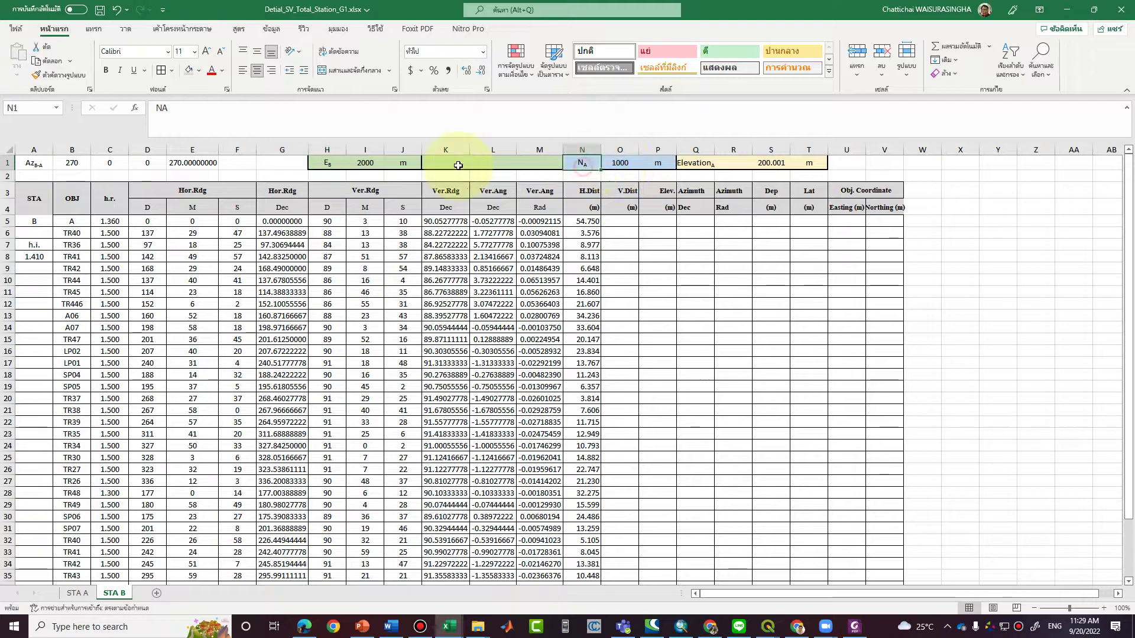
# Change the station subscript from A to B in the northing label N1 and the elevation label Q1.
pyautogui.moveTo(165, 111); pyautogui.dragTo(171, 111)
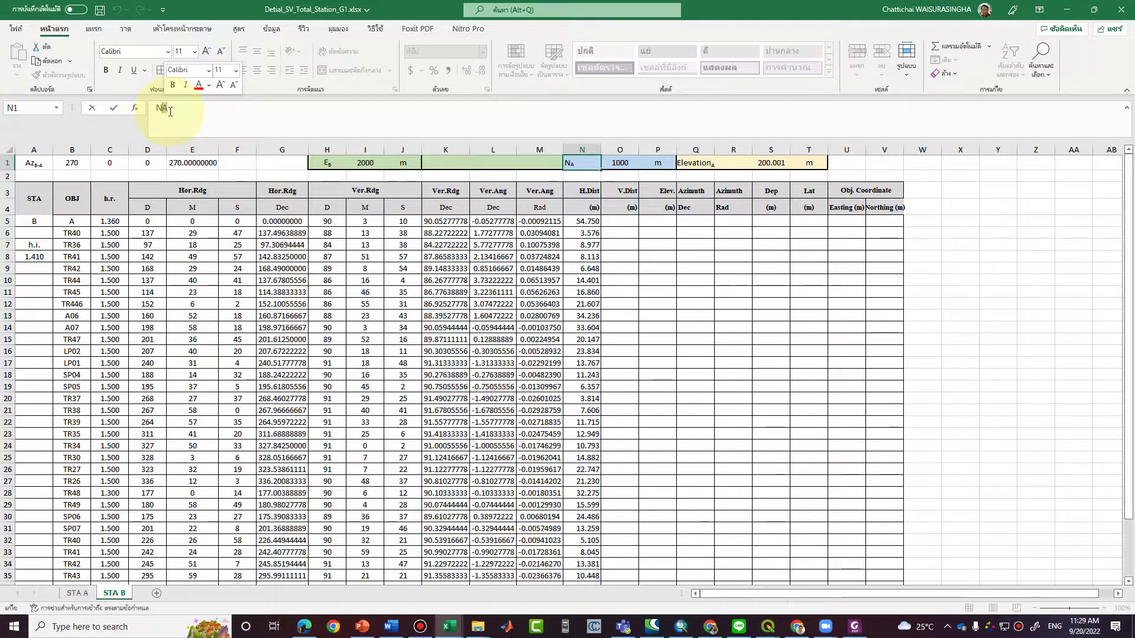
pyautogui.write('B')
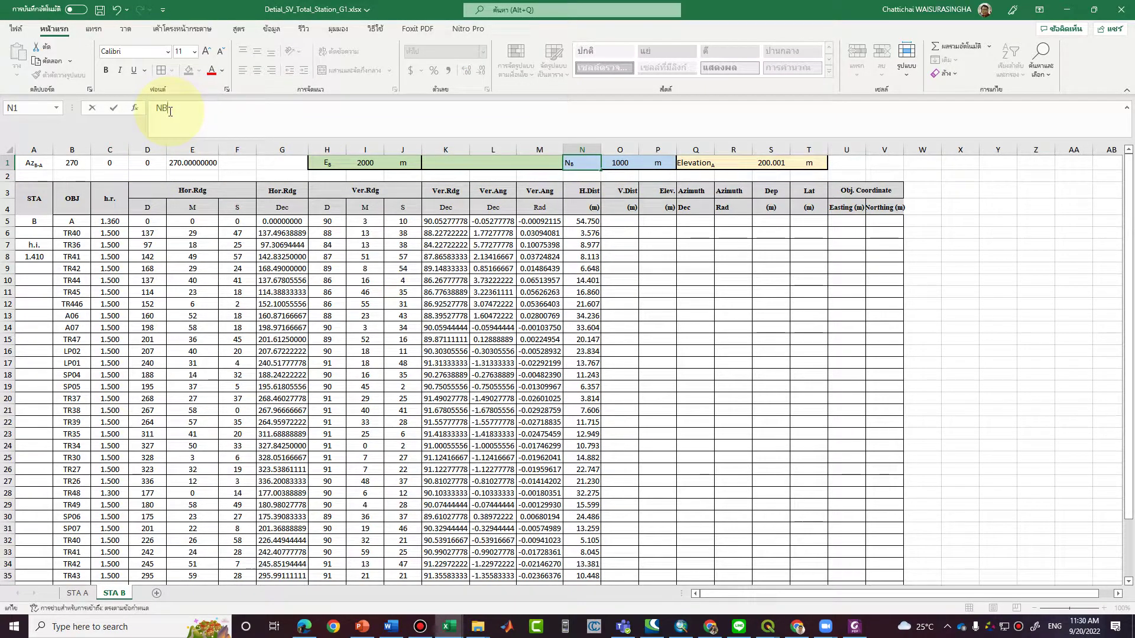
pyautogui.press('Return')
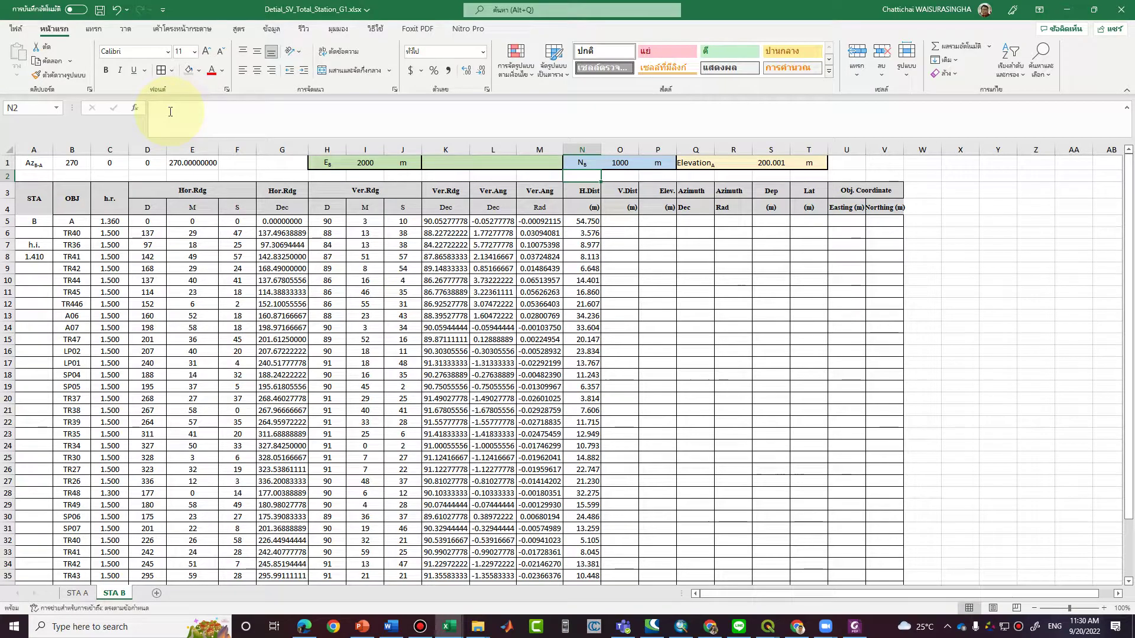
pyautogui.click(700, 164)
pyautogui.moveTo(192, 110); pyautogui.dragTo(197, 110)
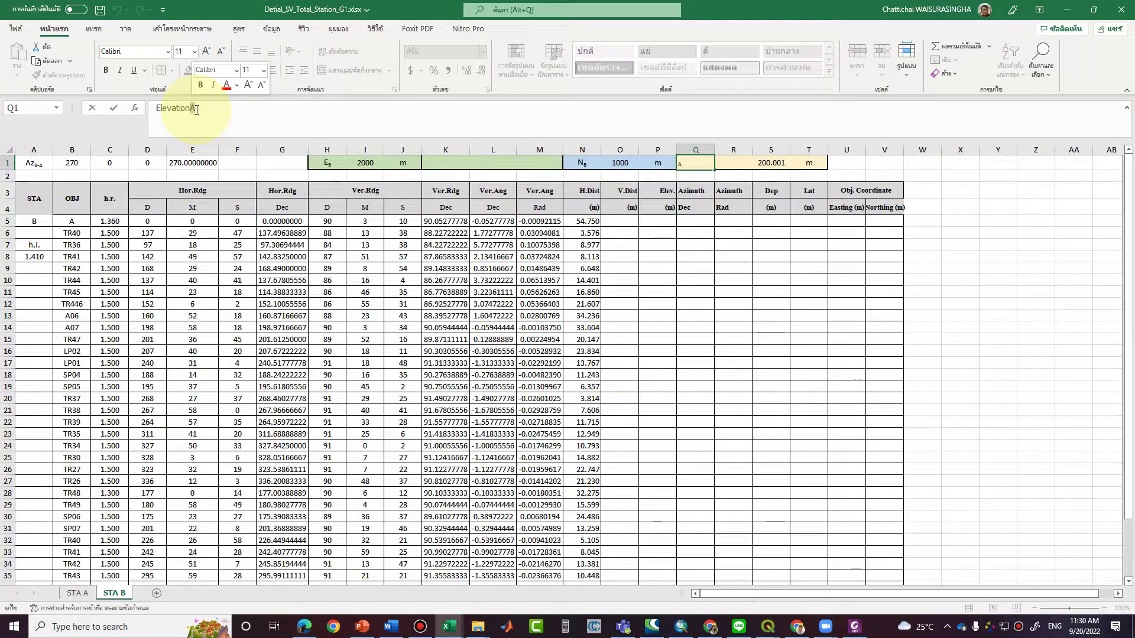
pyautogui.write('B')
pyautogui.press('Return')
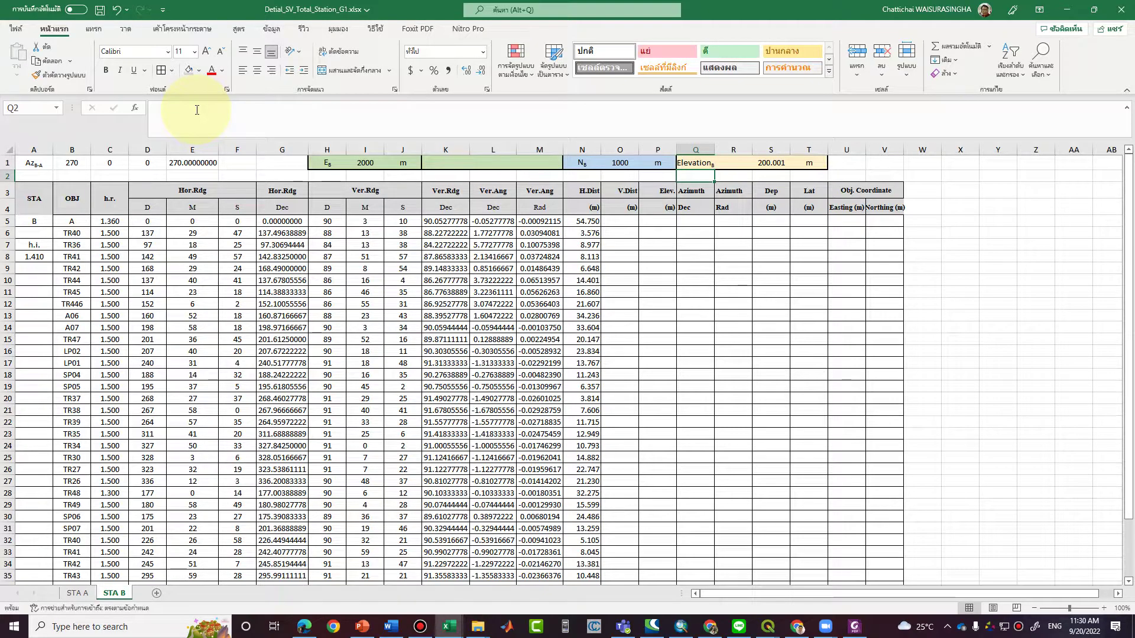
# Locate point B's row and its object coordinates on the STA A sheet.
pyautogui.click(77, 593)
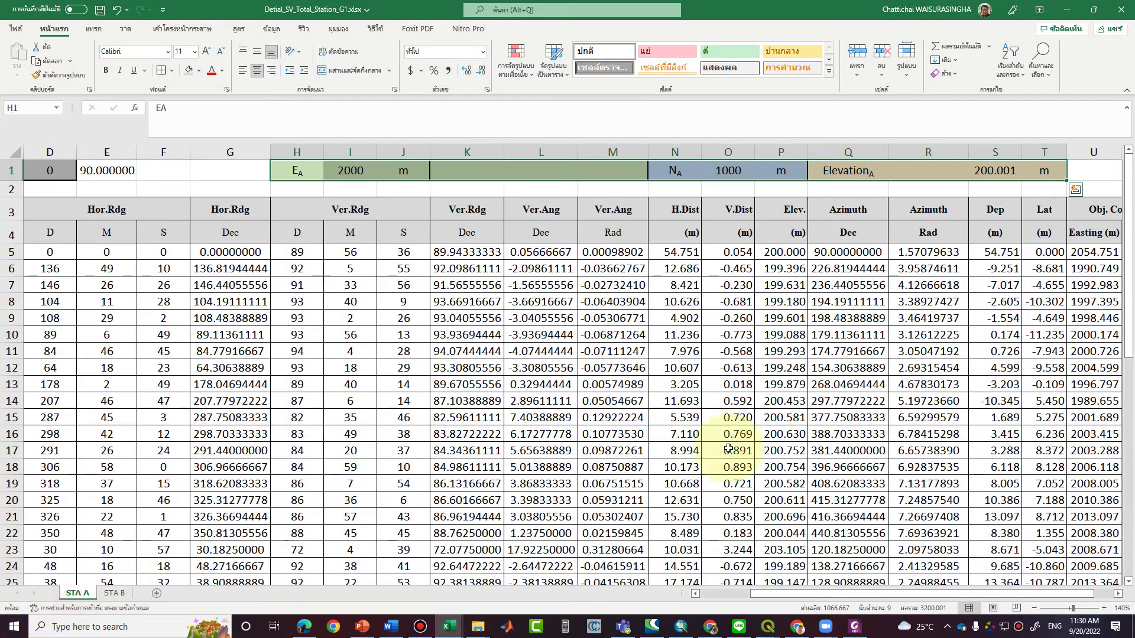
pyautogui.moveTo(821, 593); pyautogui.dragTo(839, 593)
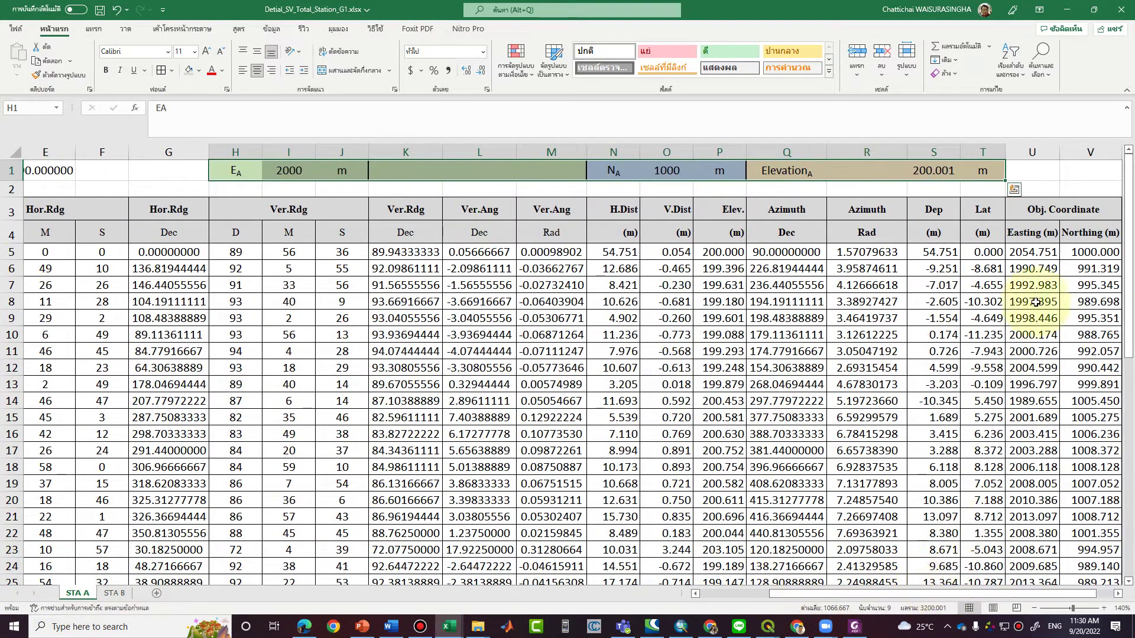
pyautogui.click(1028, 259)
pyautogui.rightClick(1029, 259)
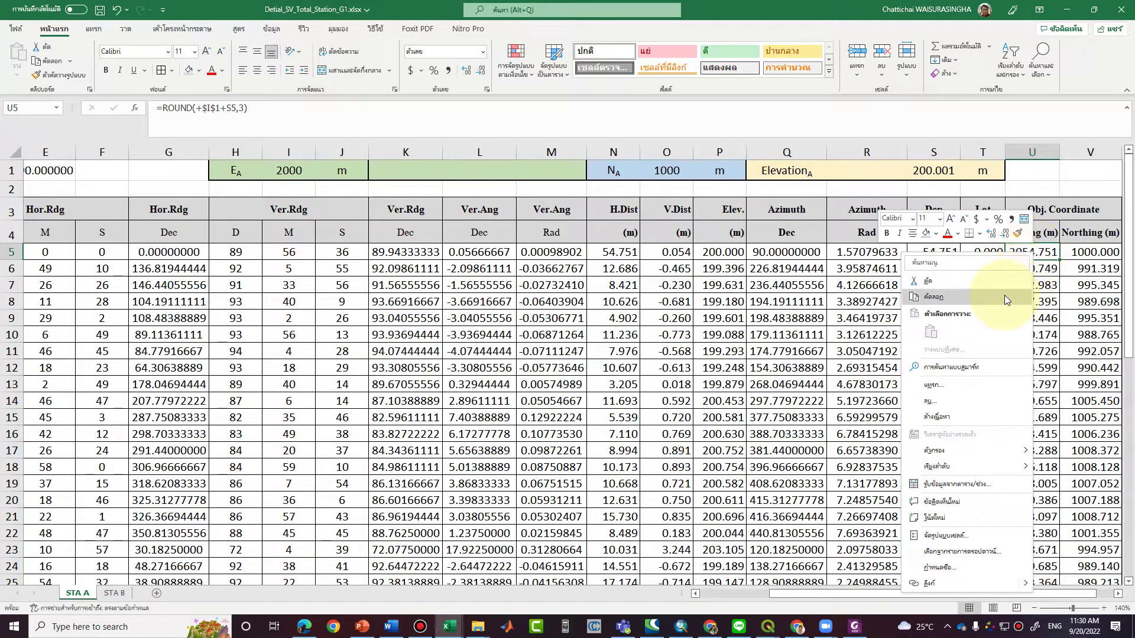
pyautogui.moveTo(882, 595); pyautogui.dragTo(816, 595)
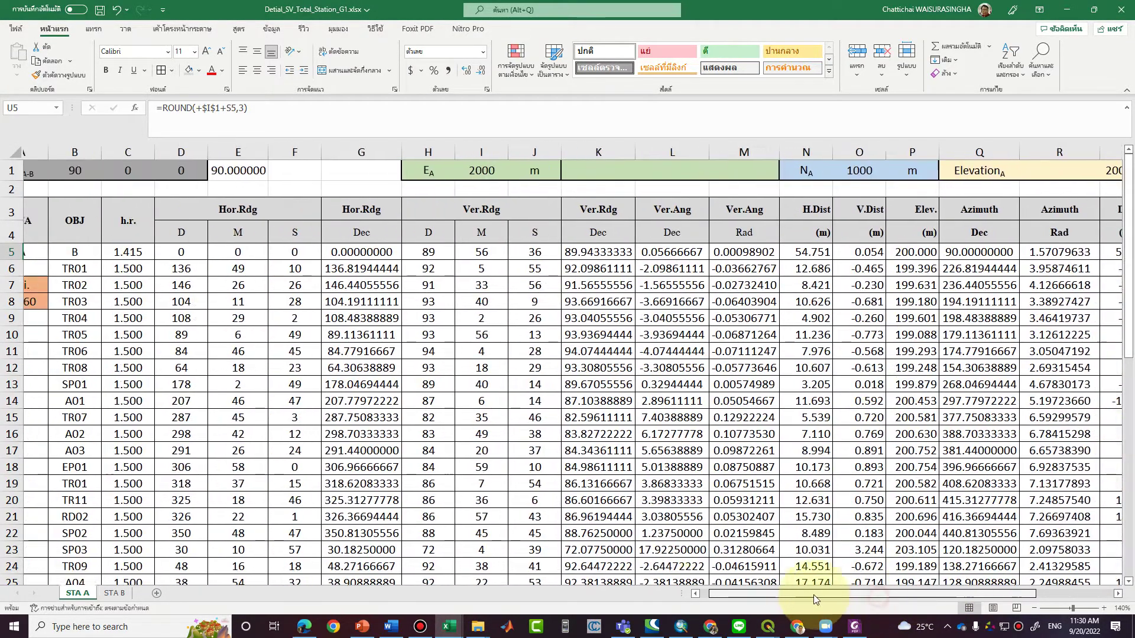
pyautogui.click(99, 251)
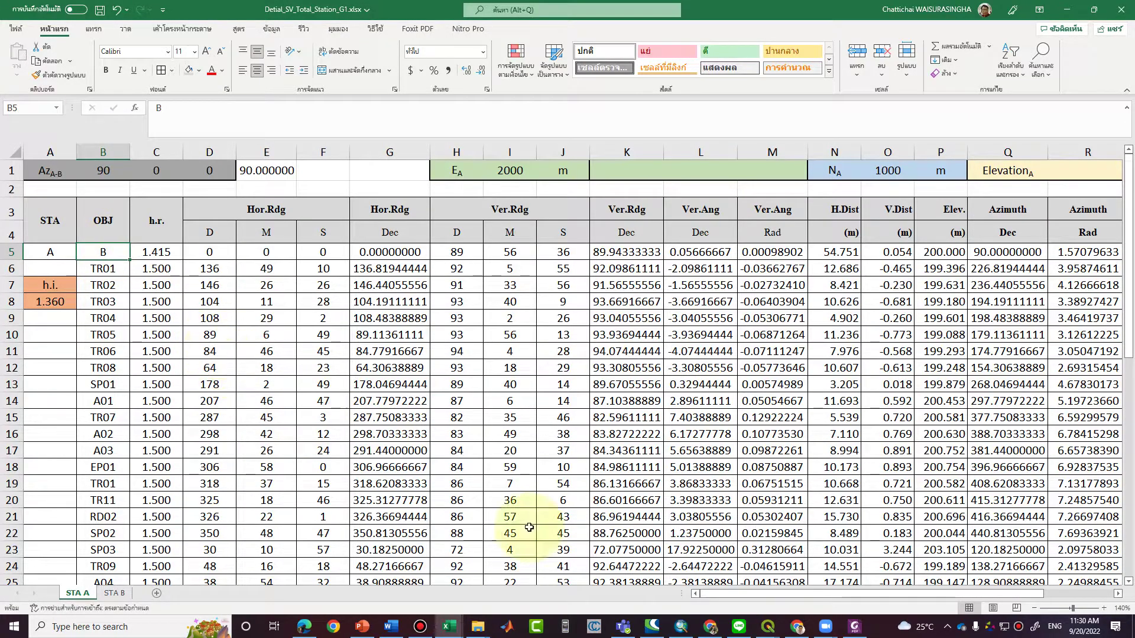
pyautogui.moveTo(707, 596); pyautogui.dragTo(1001, 573)
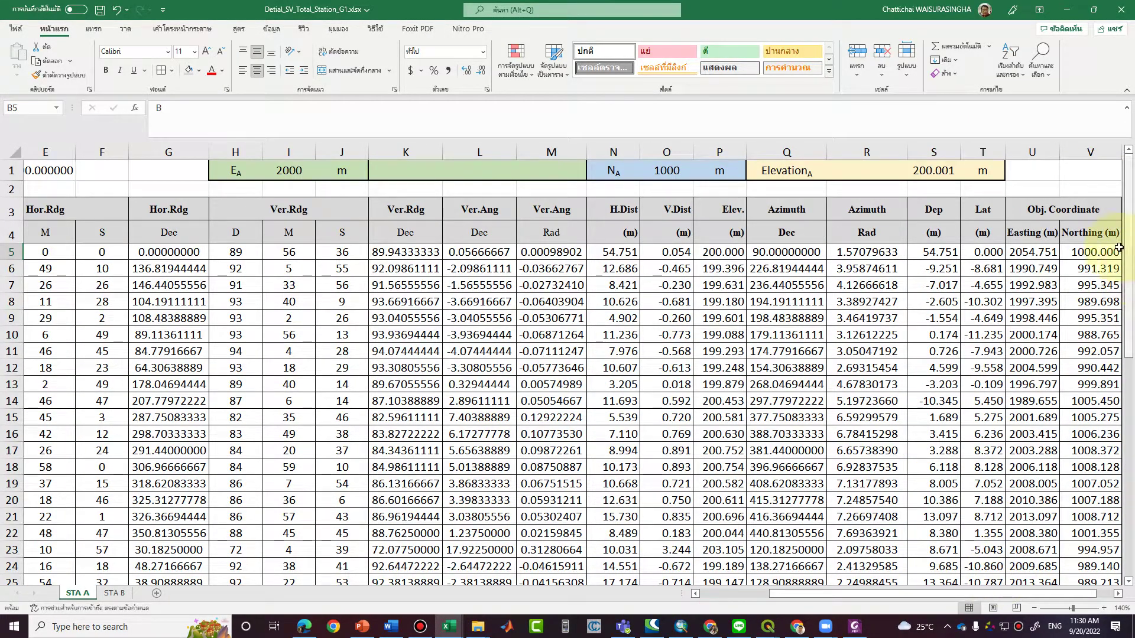
# Copy point B's easting from U5 of the STA A sheet into I1 of STA B, pasting only the value.
pyautogui.click(1031, 253)
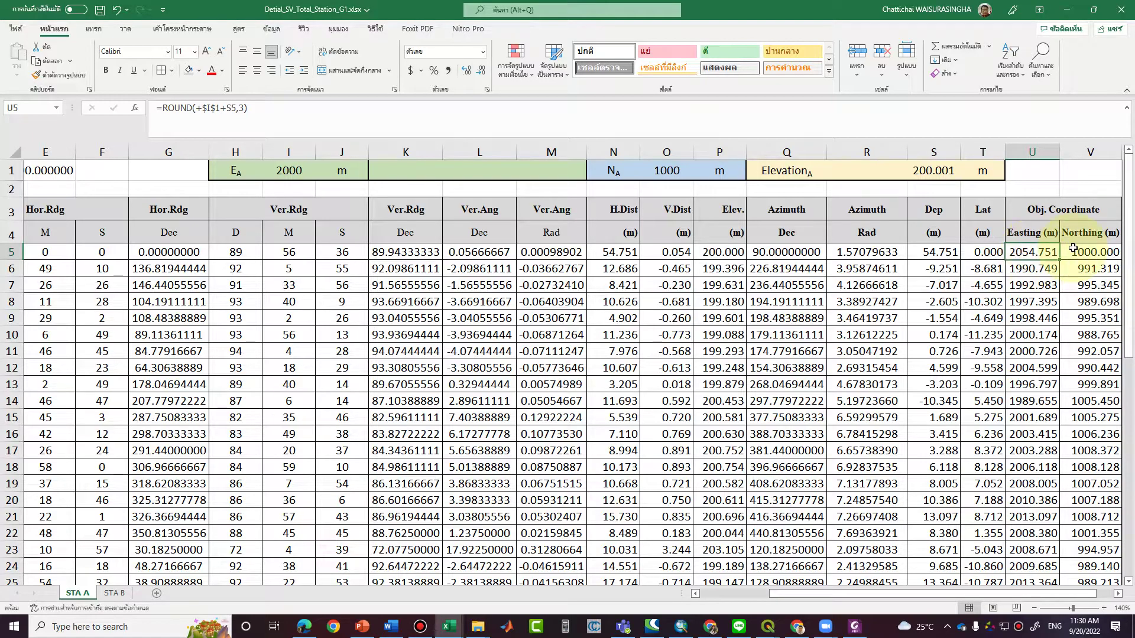
pyautogui.rightClick(1023, 253)
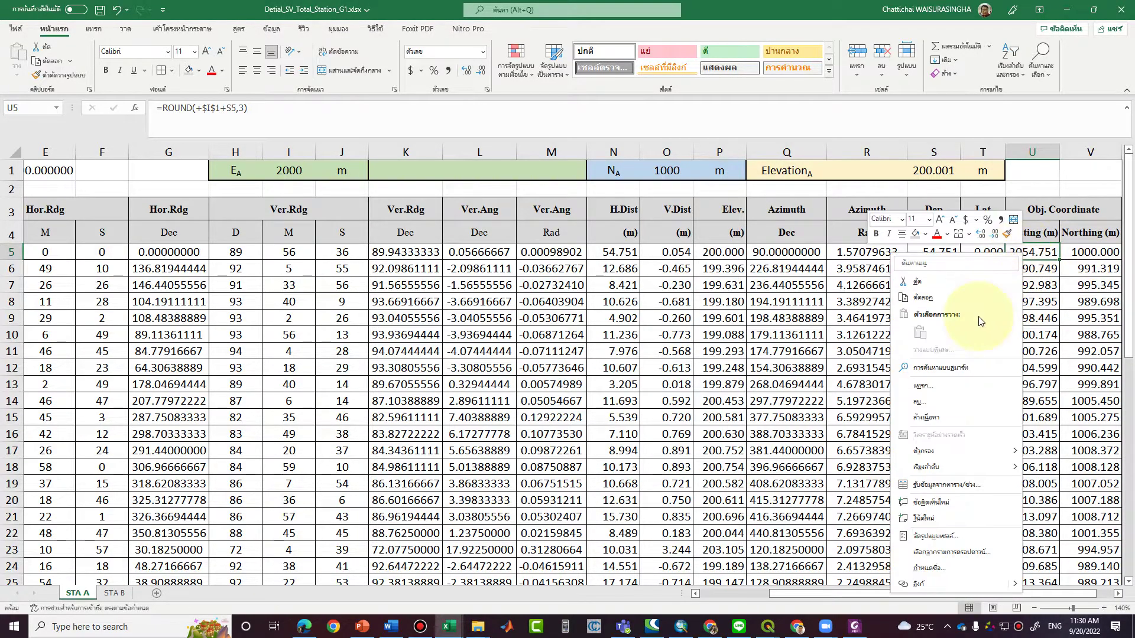
pyautogui.click(1047, 319)
pyautogui.click(124, 595)
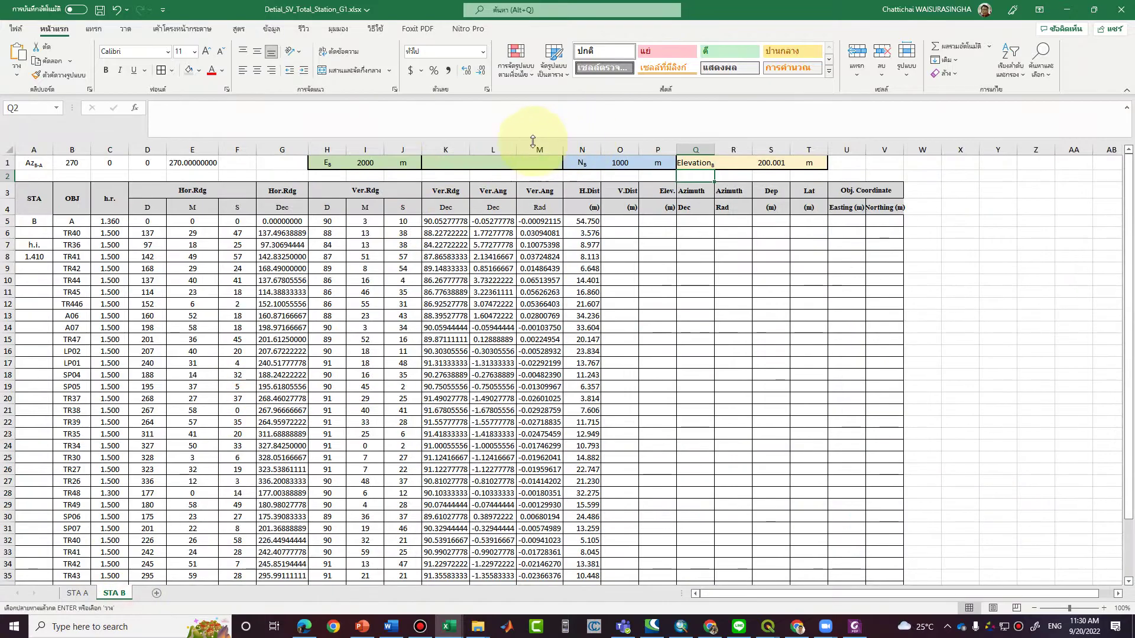
pyautogui.rightClick(372, 166)
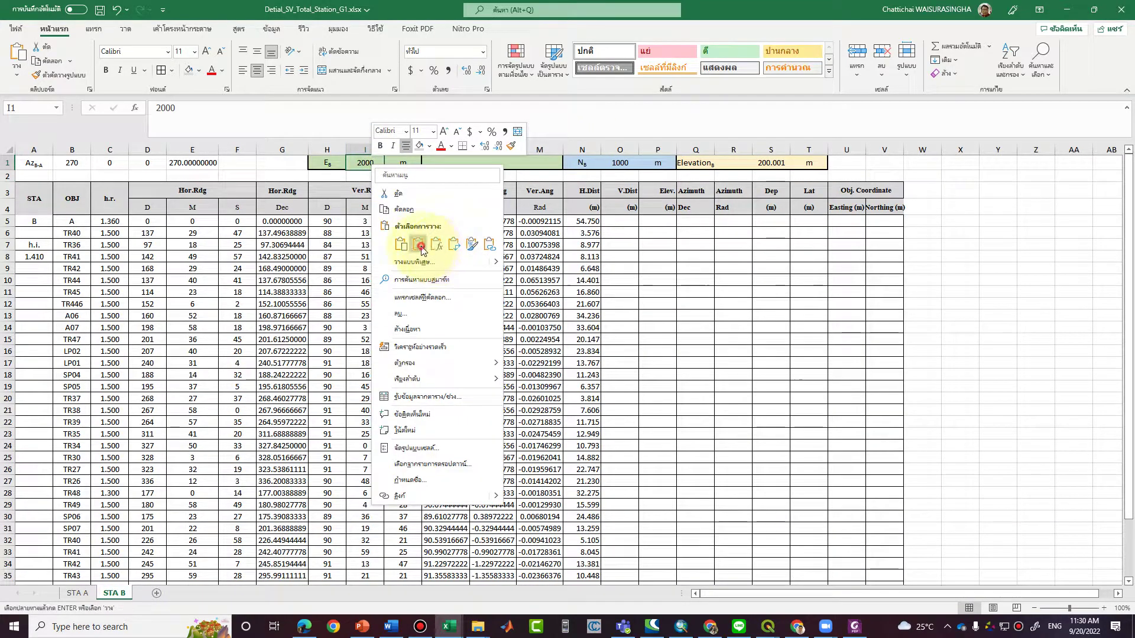
pyautogui.click(419, 245)
# Copy point B's northing from V5 of STA A into O1 of STA B, pasting only the value.
pyautogui.click(76, 593)
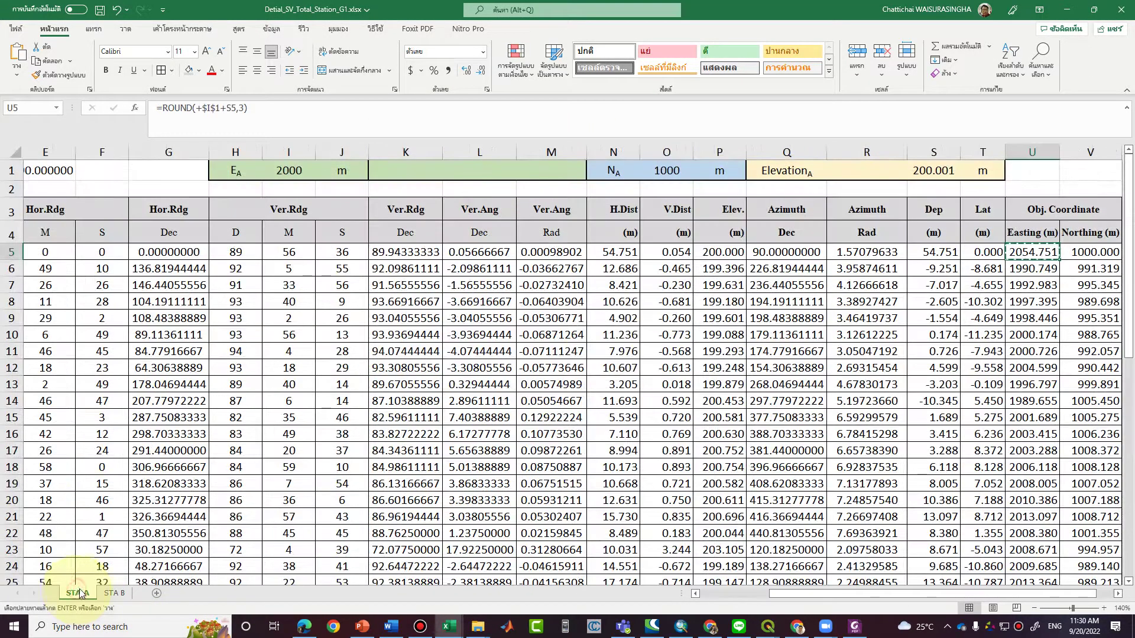
pyautogui.rightClick(1086, 250)
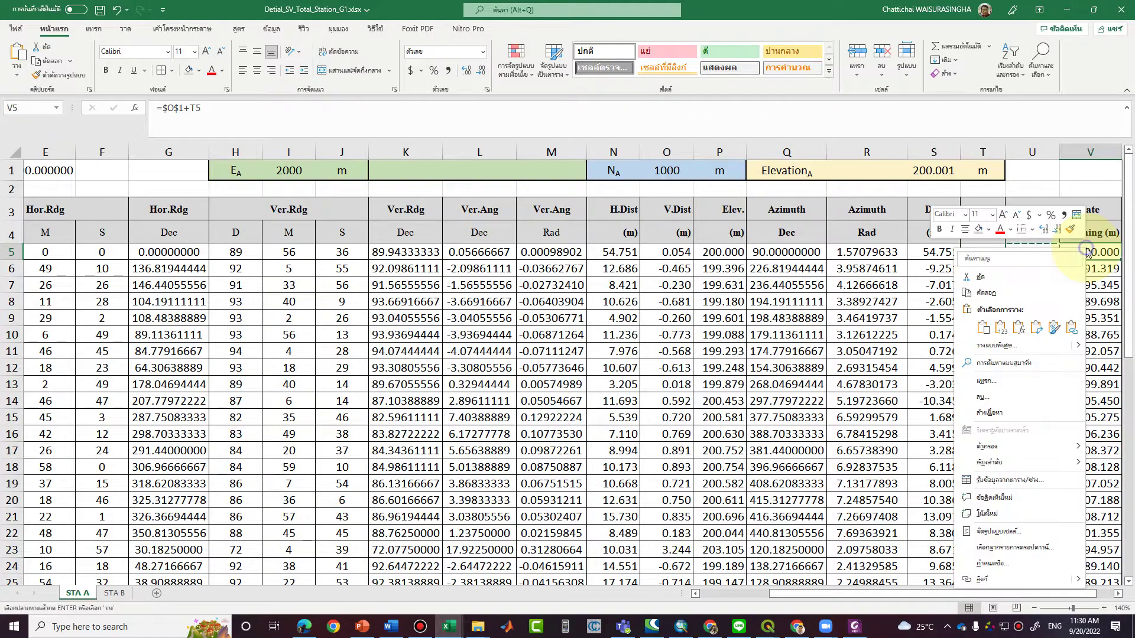
pyautogui.click(1005, 279)
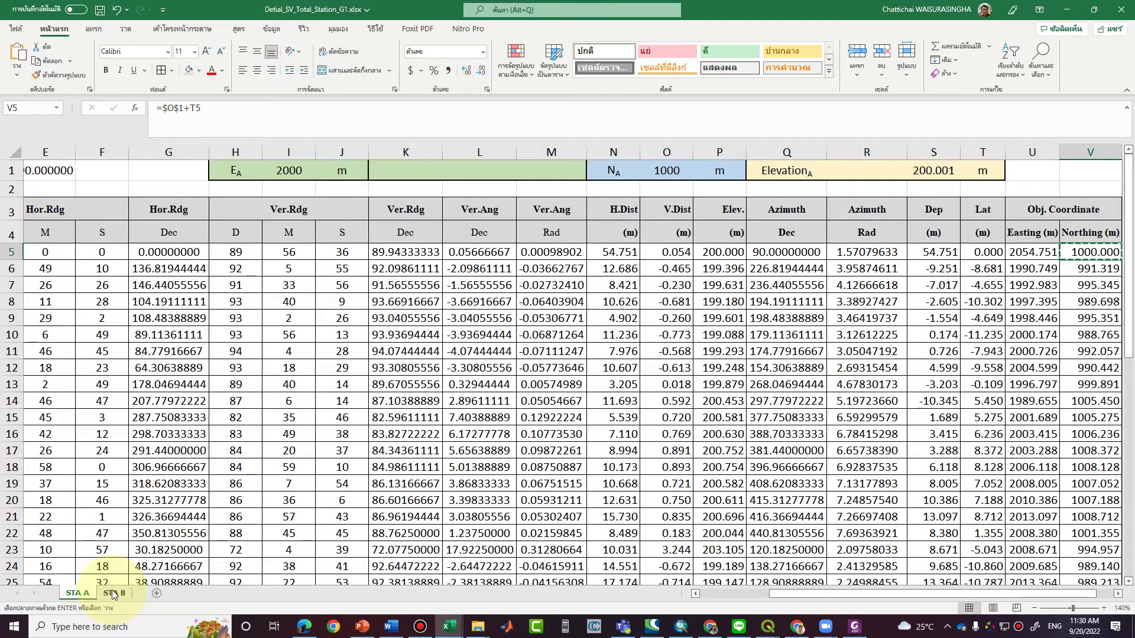
pyautogui.click(114, 593)
pyautogui.click(623, 164)
pyautogui.rightClick(630, 169)
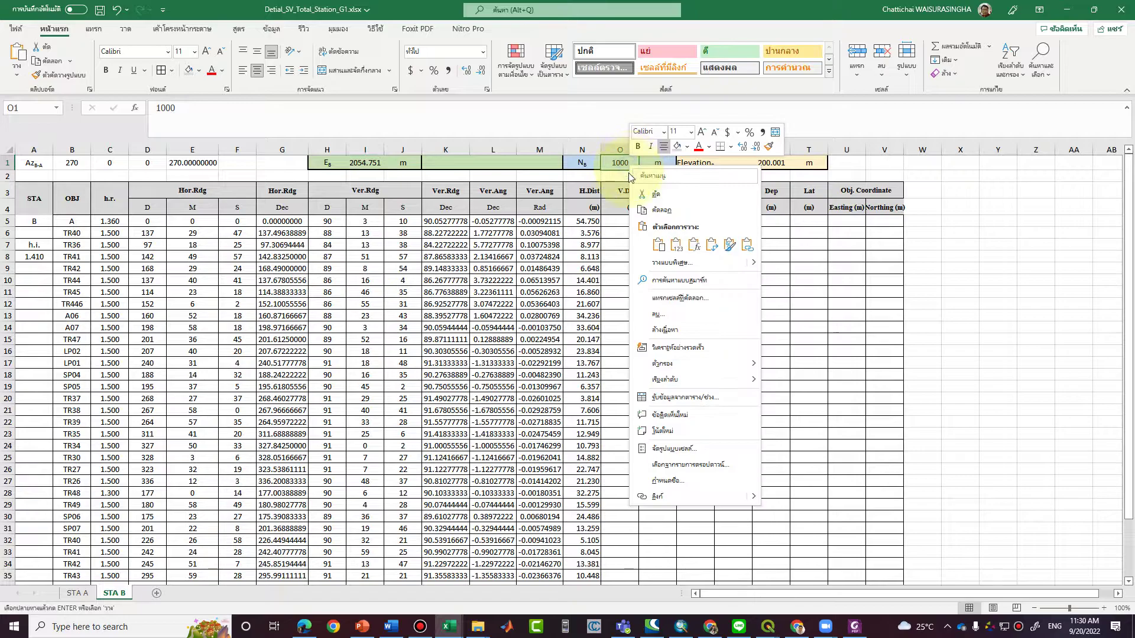
pyautogui.click(674, 243)
# Format the northing cell O1 as a number with three decimal places.
pyautogui.rightClick(621, 164)
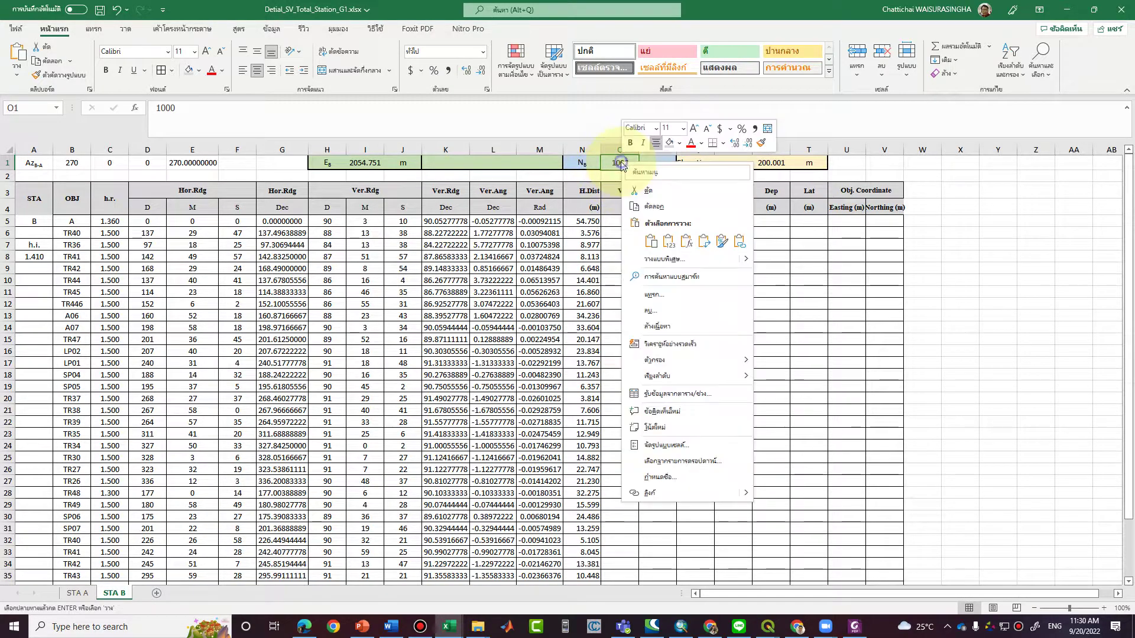
pyautogui.click(667, 444)
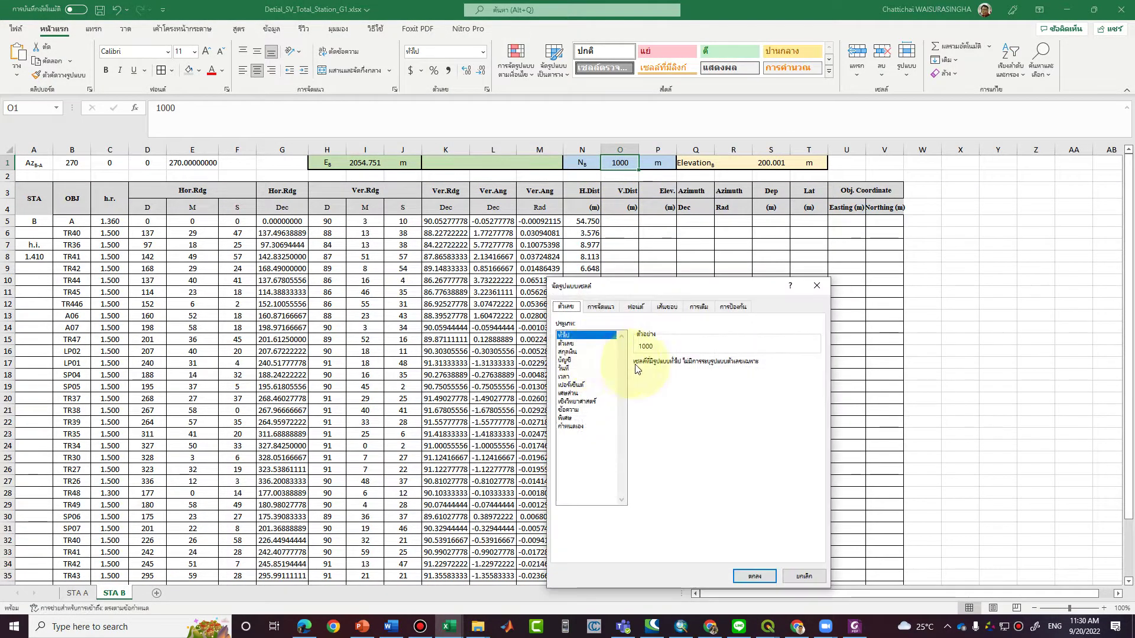
pyautogui.click(566, 344)
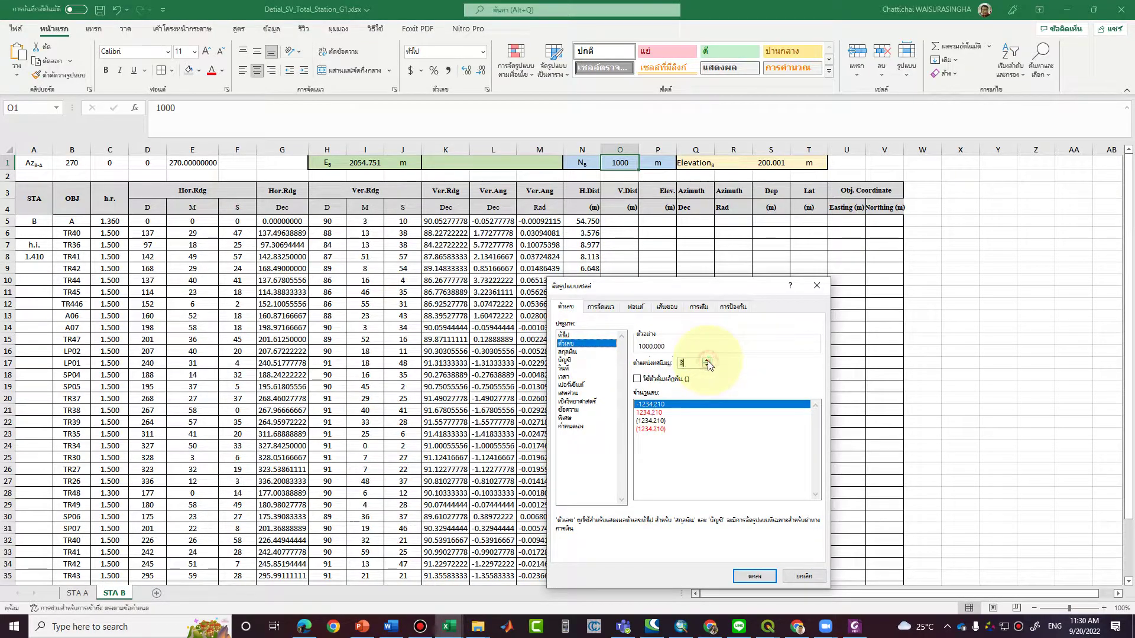
pyautogui.click(752, 577)
pyautogui.click(703, 352)
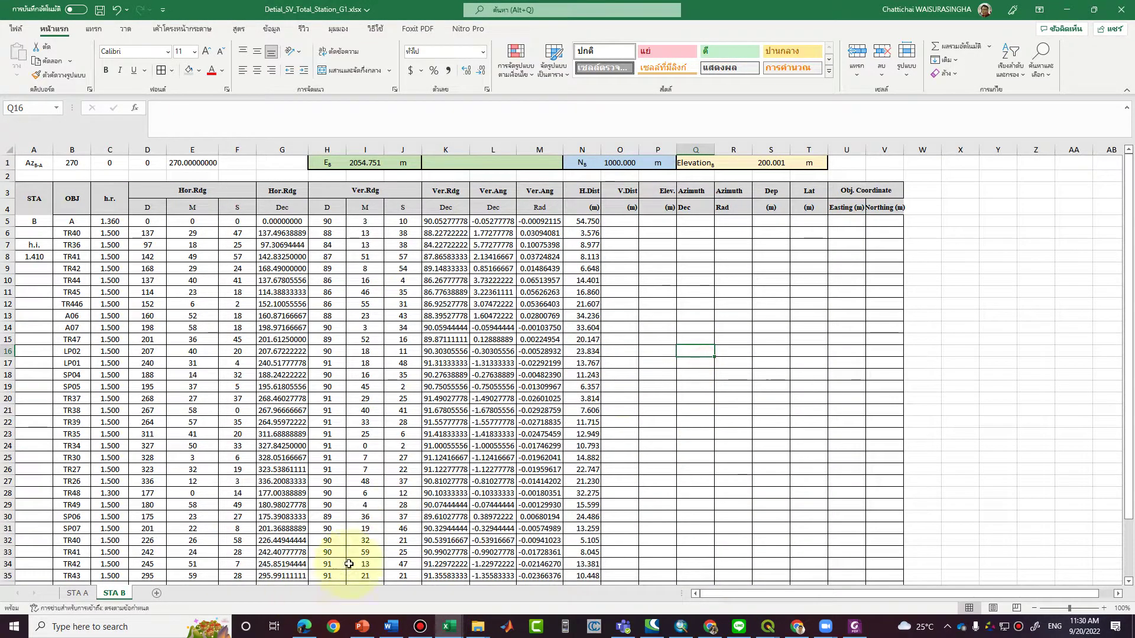
# Copy point B's elevation from P5 of STA A into S1 of STA B, pasting only the value.
pyautogui.click(77, 593)
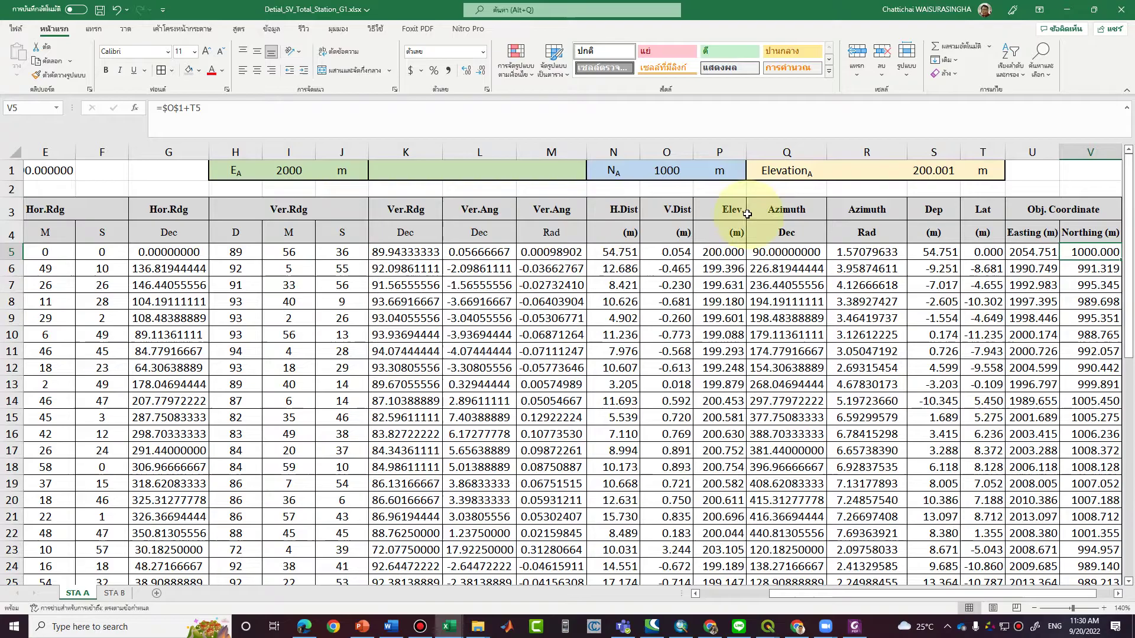
pyautogui.rightClick(733, 255)
pyautogui.click(772, 304)
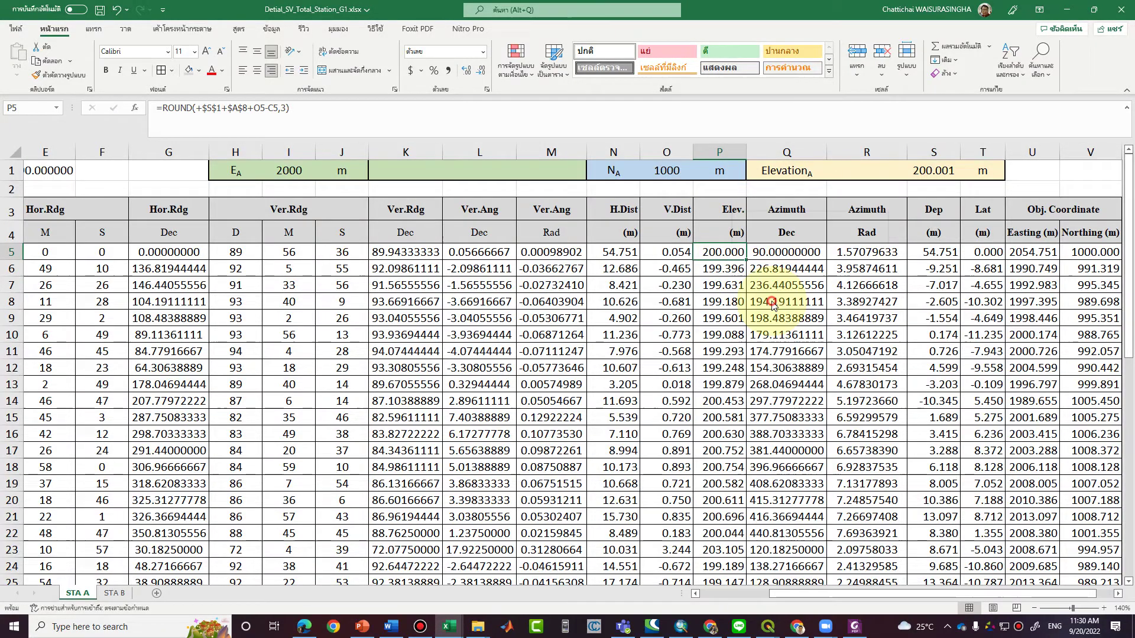
pyautogui.click(114, 593)
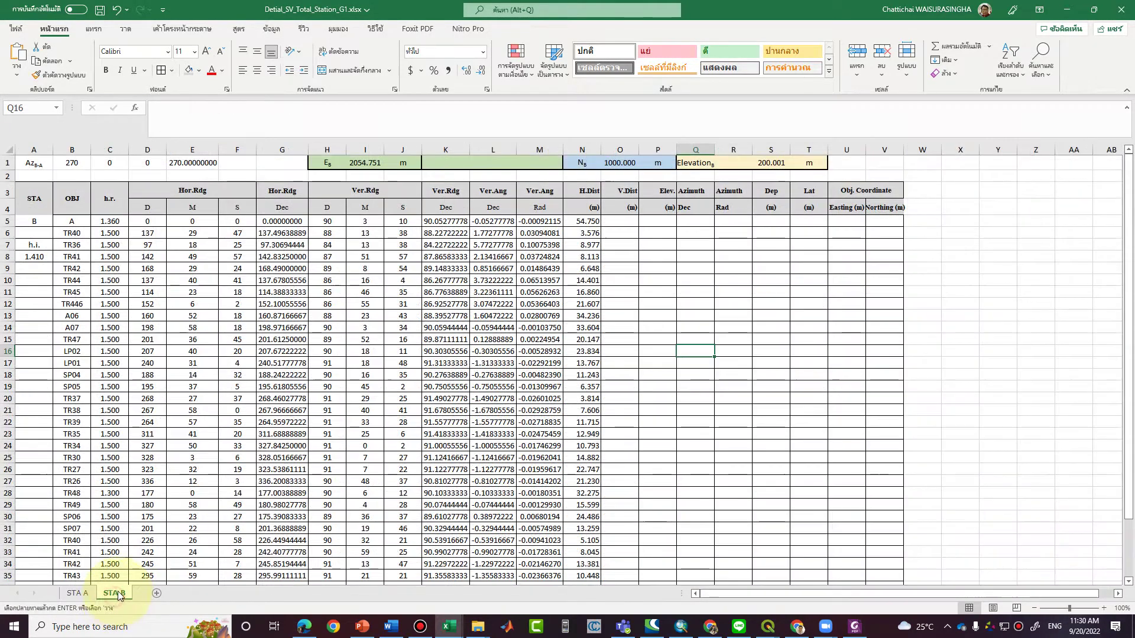
pyautogui.click(766, 162)
pyautogui.rightClick(763, 163)
pyautogui.click(813, 242)
# Format the elevation cell S1 as a number with three decimal places.
pyautogui.rightClick(779, 164)
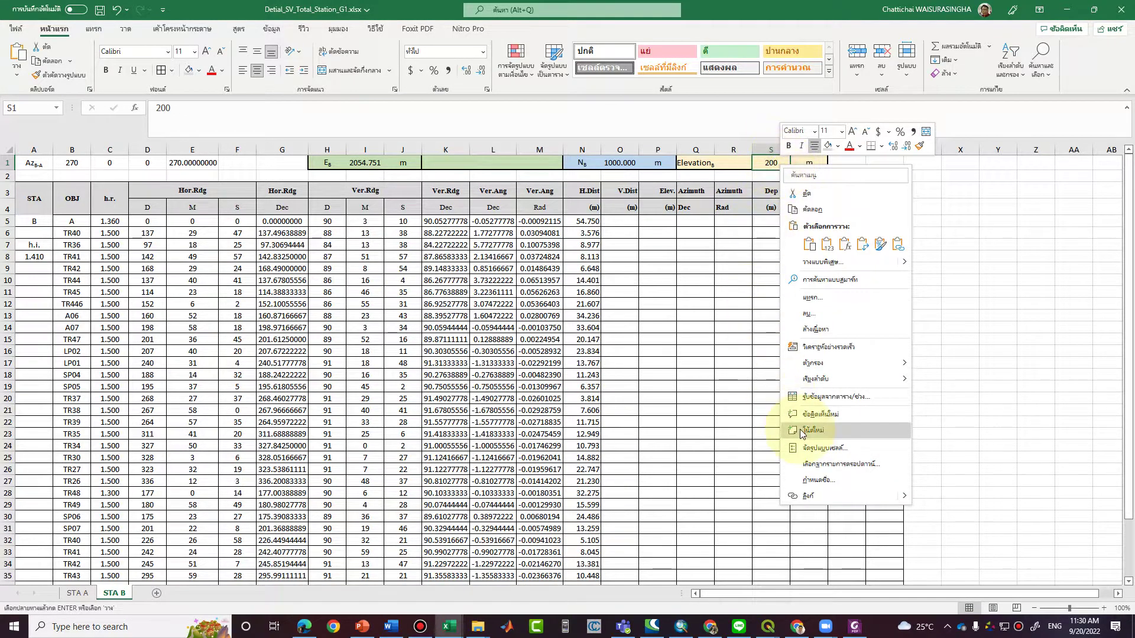
pyautogui.click(810, 450)
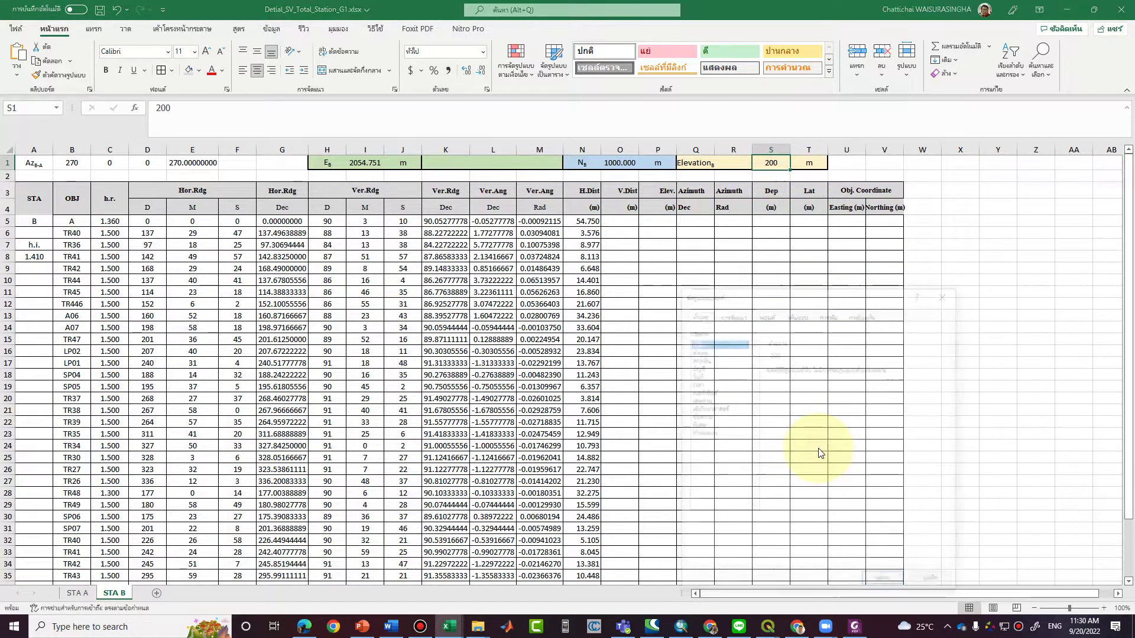
pyautogui.click(697, 351)
pyautogui.click(836, 368)
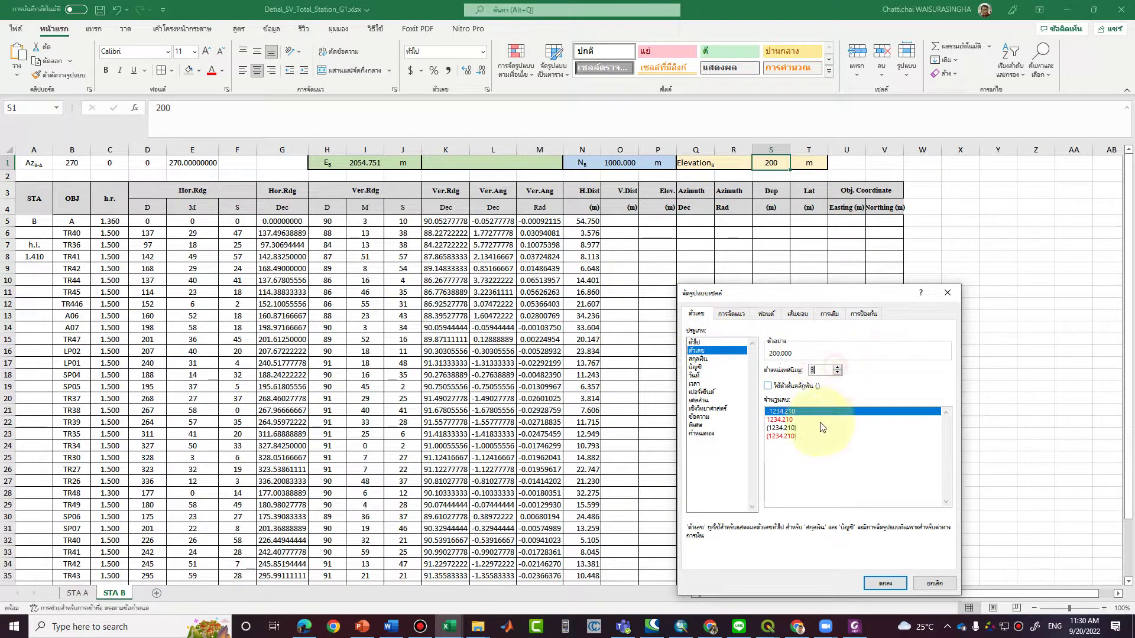
pyautogui.click(884, 584)
pyautogui.click(721, 457)
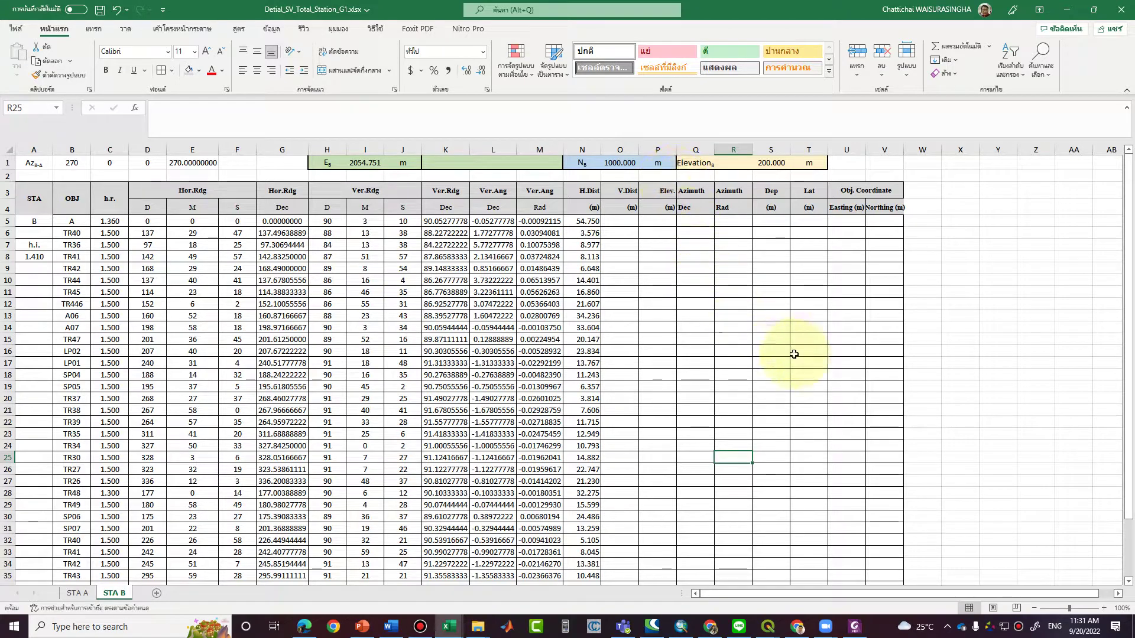
pyautogui.click(615, 221)
pyautogui.click(667, 223)
pyautogui.click(699, 221)
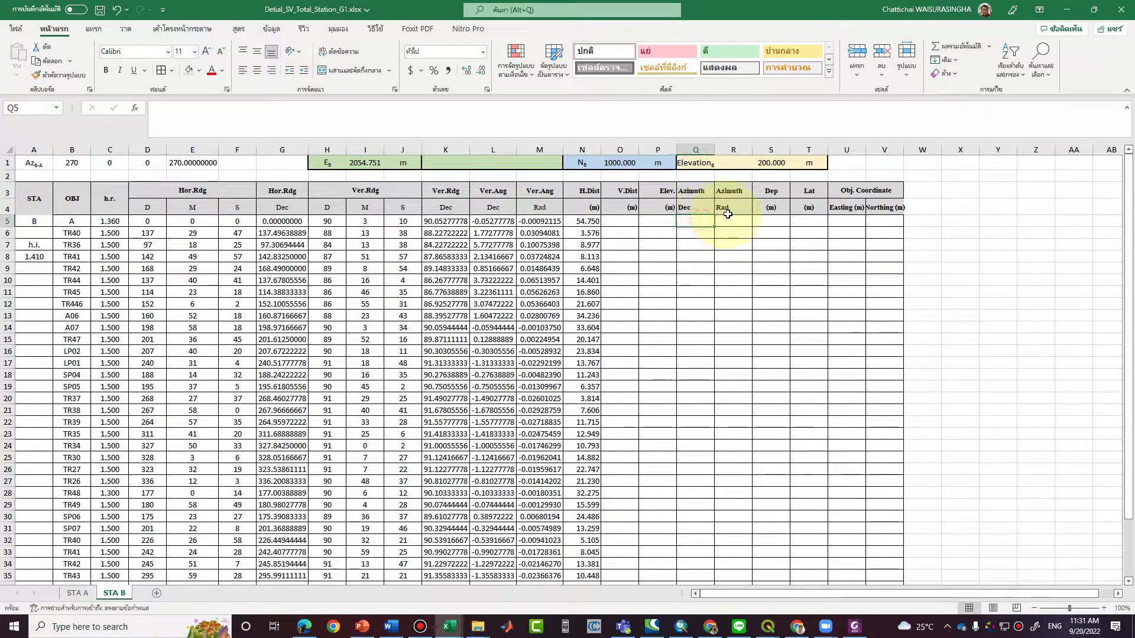
pyautogui.click(728, 219)
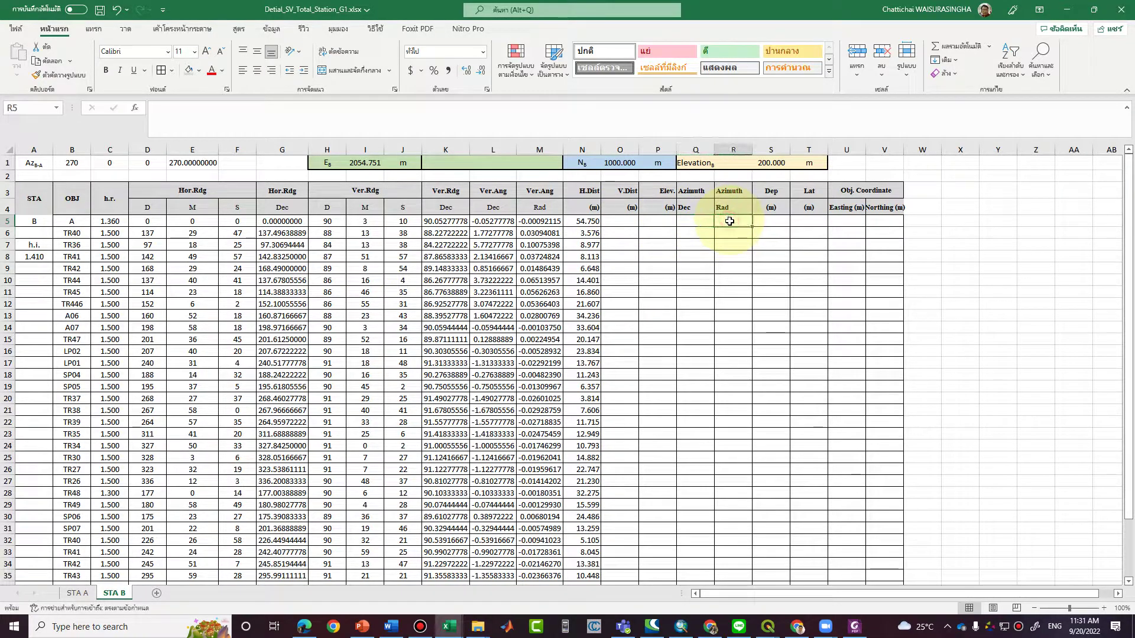
pyautogui.click(778, 223)
pyautogui.click(809, 223)
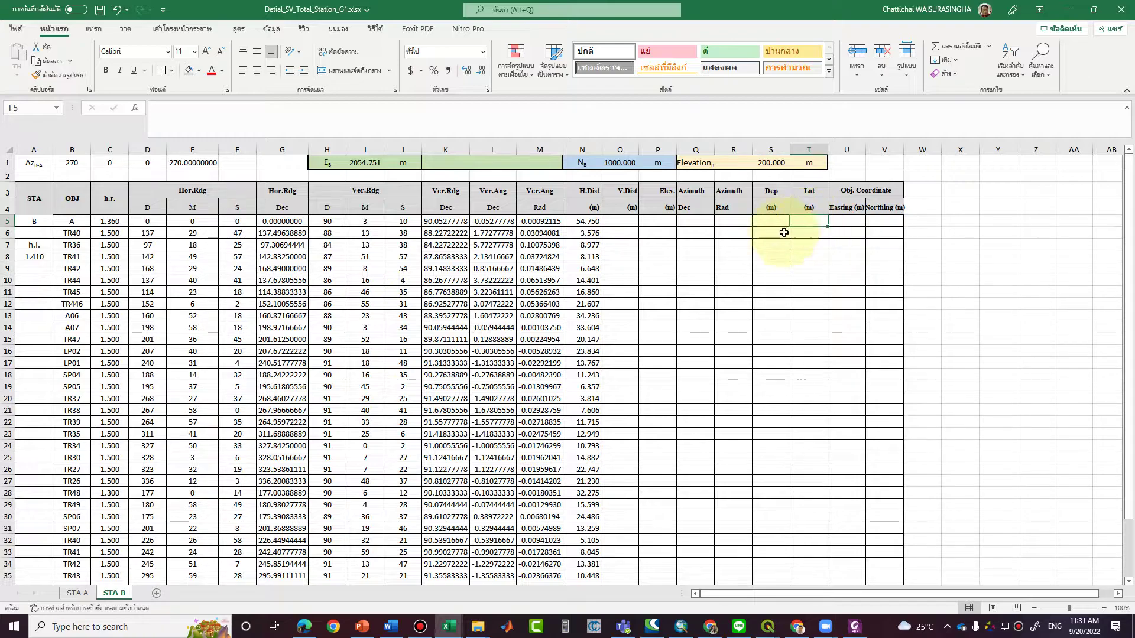
# Copy the formulas in O5:T5 of STA A into O5:T5 of STA B and autofit Azimuth columns Q and R.
pyautogui.click(72, 592)
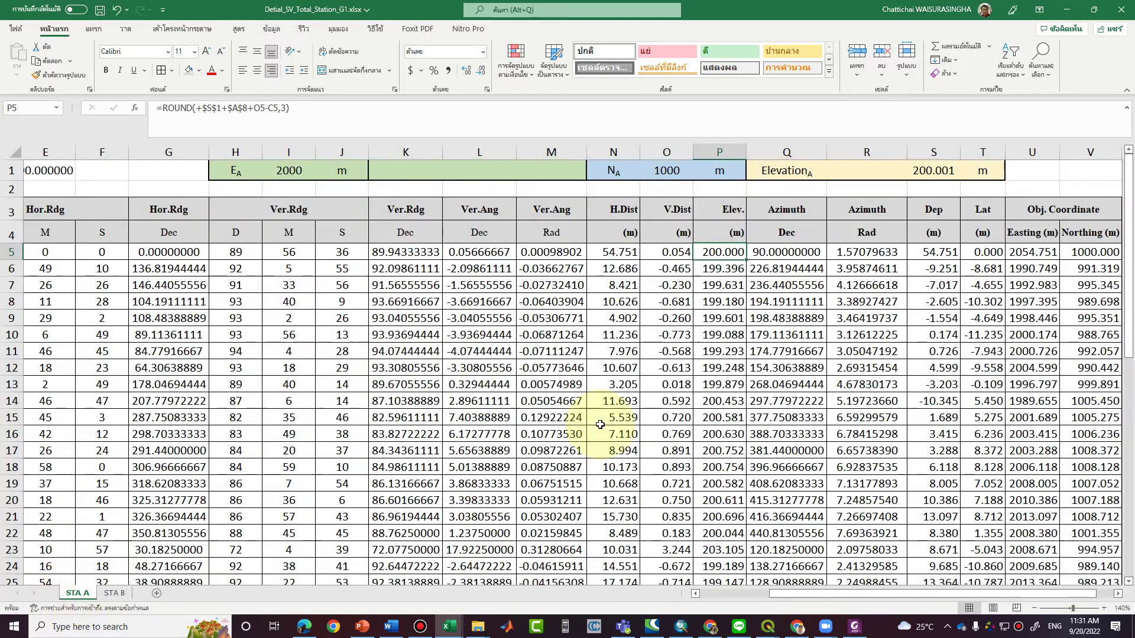
pyautogui.moveTo(982, 250); pyautogui.dragTo(676, 254)
pyautogui.rightClick(679, 256)
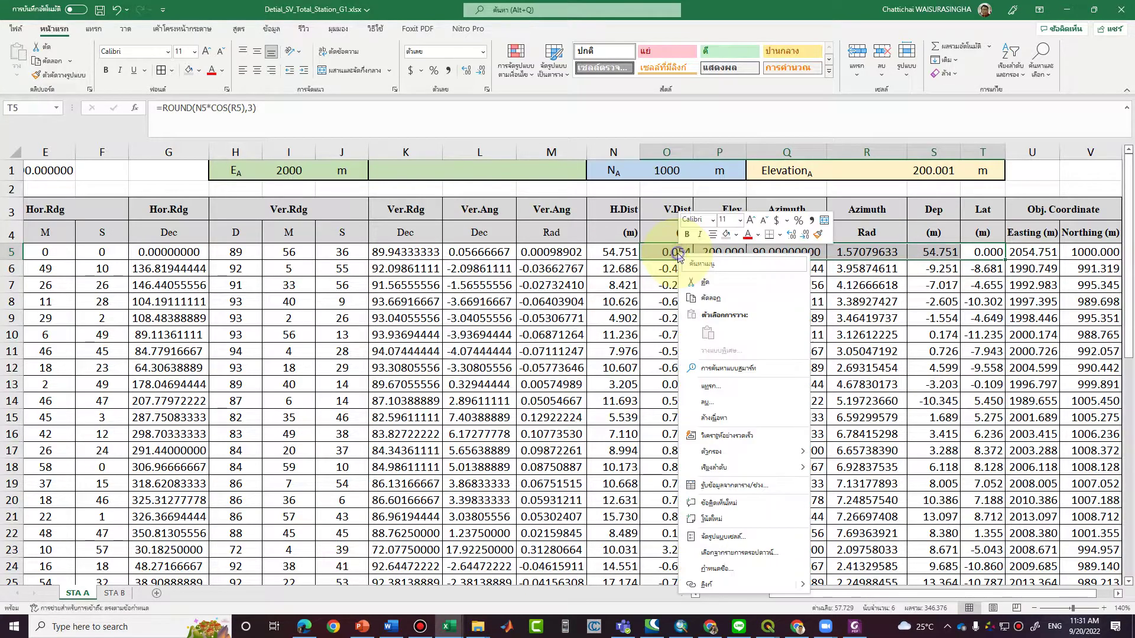
pyautogui.click(718, 296)
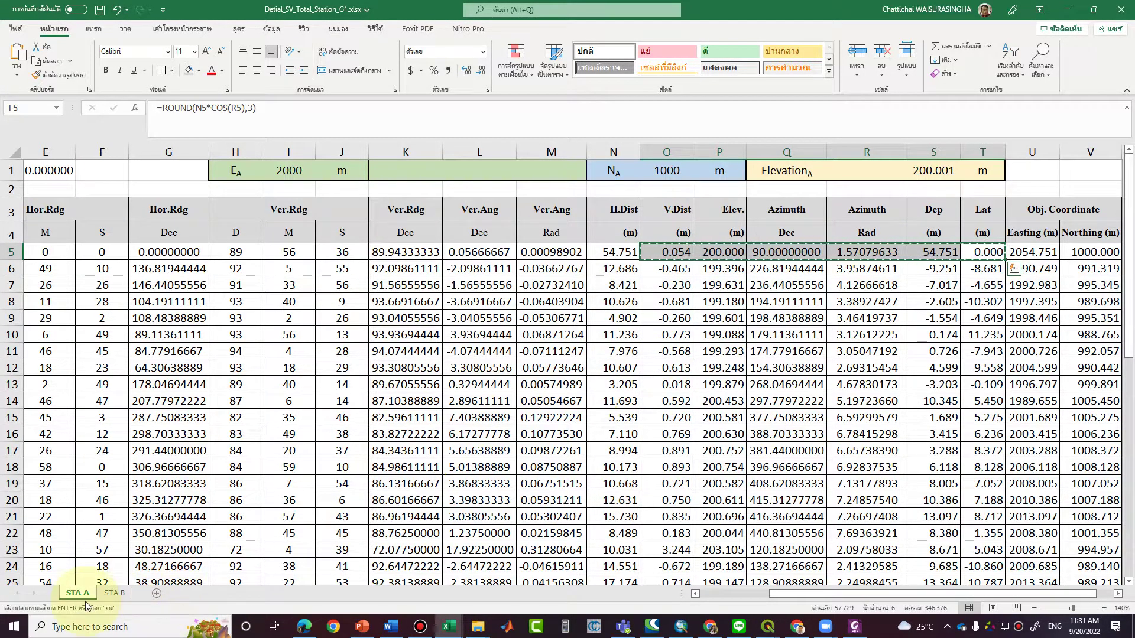
pyautogui.click(115, 593)
pyautogui.click(624, 221)
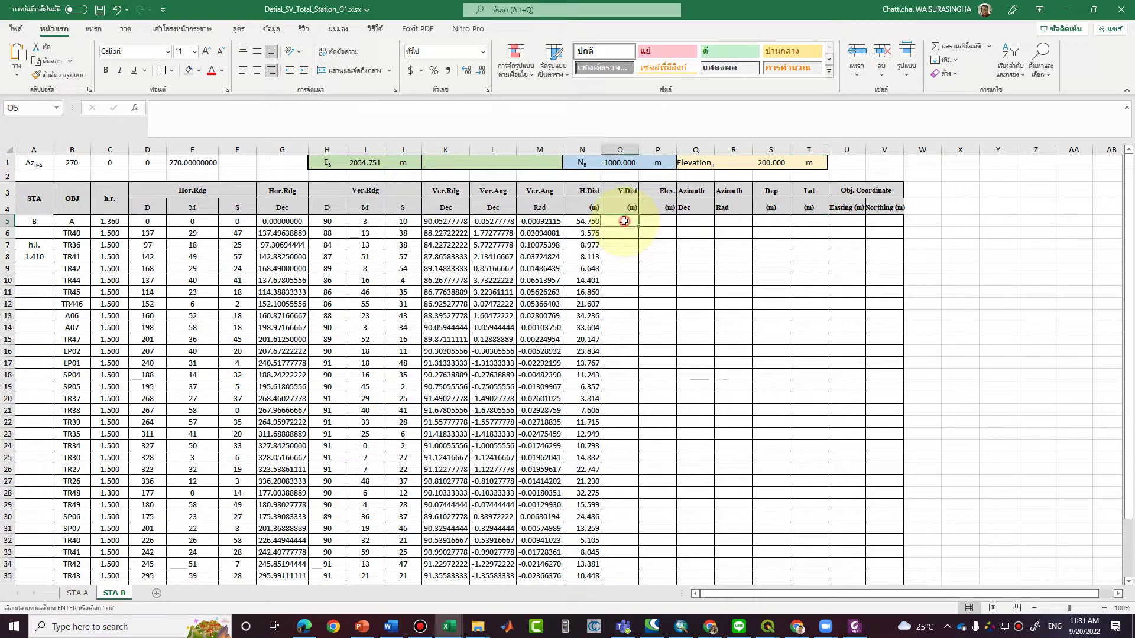
pyautogui.hotkey('ctrl', 'v')
pyautogui.press('Escape')
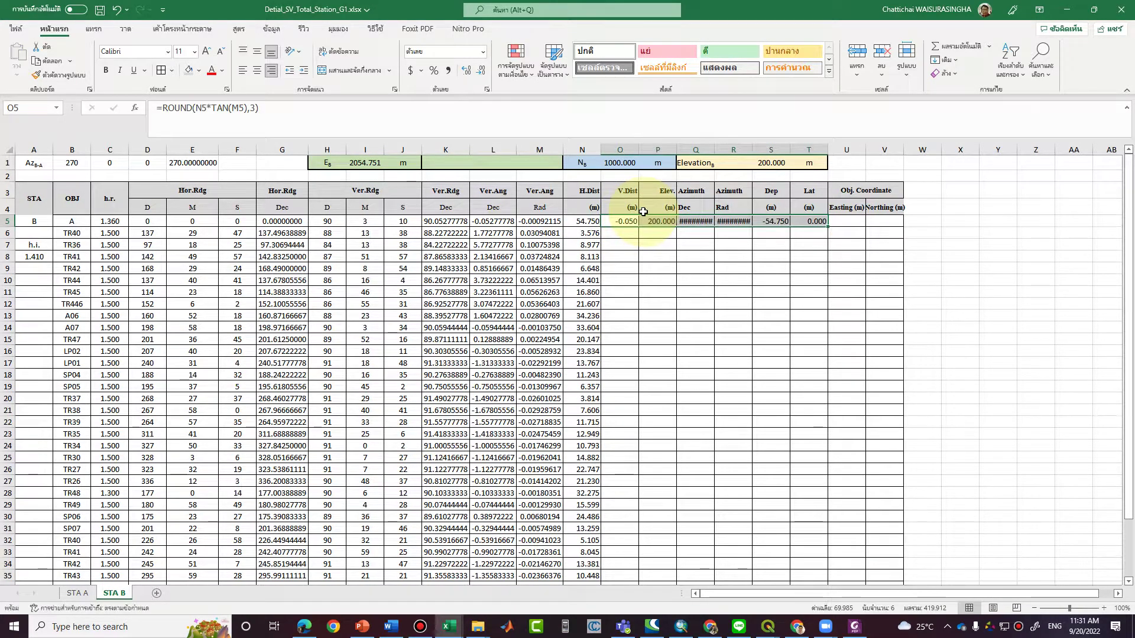
pyautogui.doubleClick(714, 146)
pyautogui.doubleClick(767, 146)
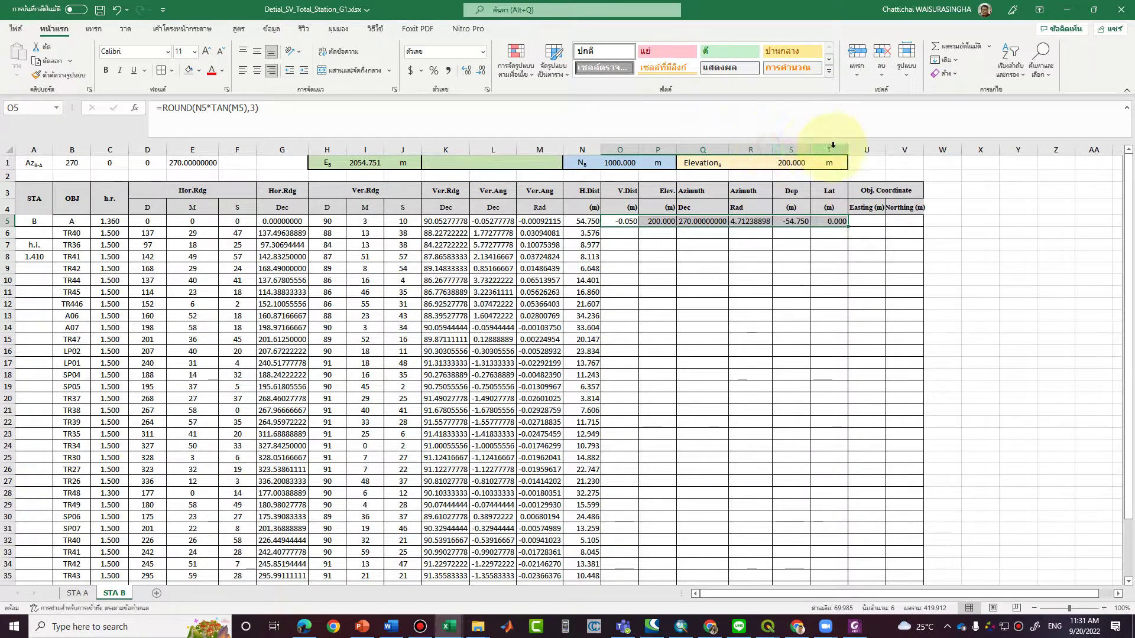
pyautogui.moveTo(824, 627)
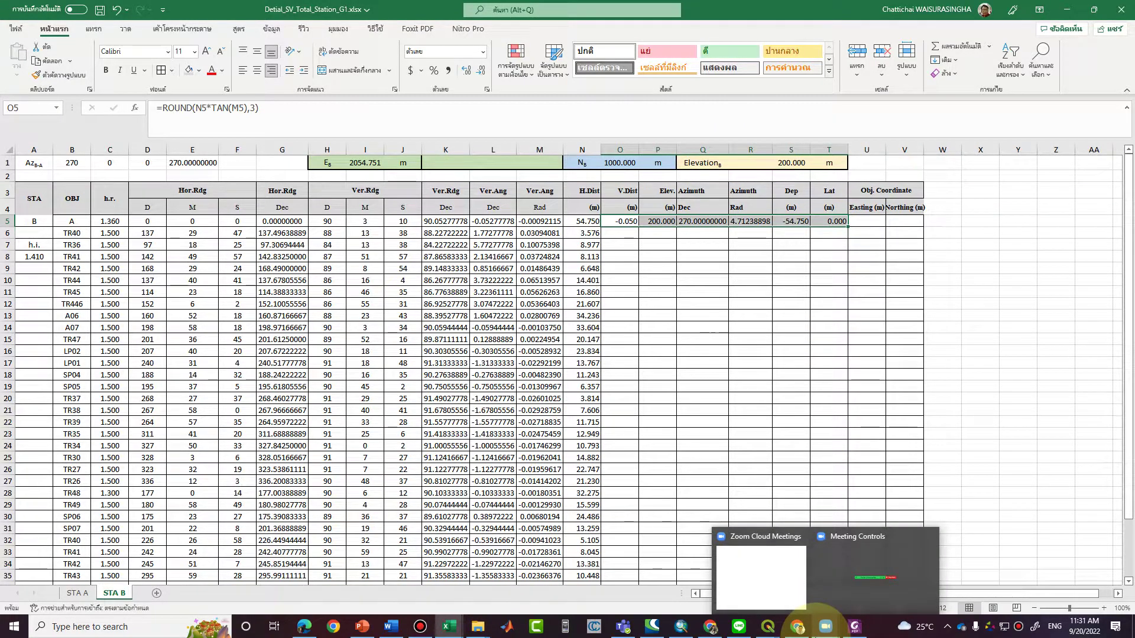
# Copy the object coordinate formulas in U5:V5 of STA A into U5:V5 of STA B and autofit both columns.
pyautogui.click(77, 593)
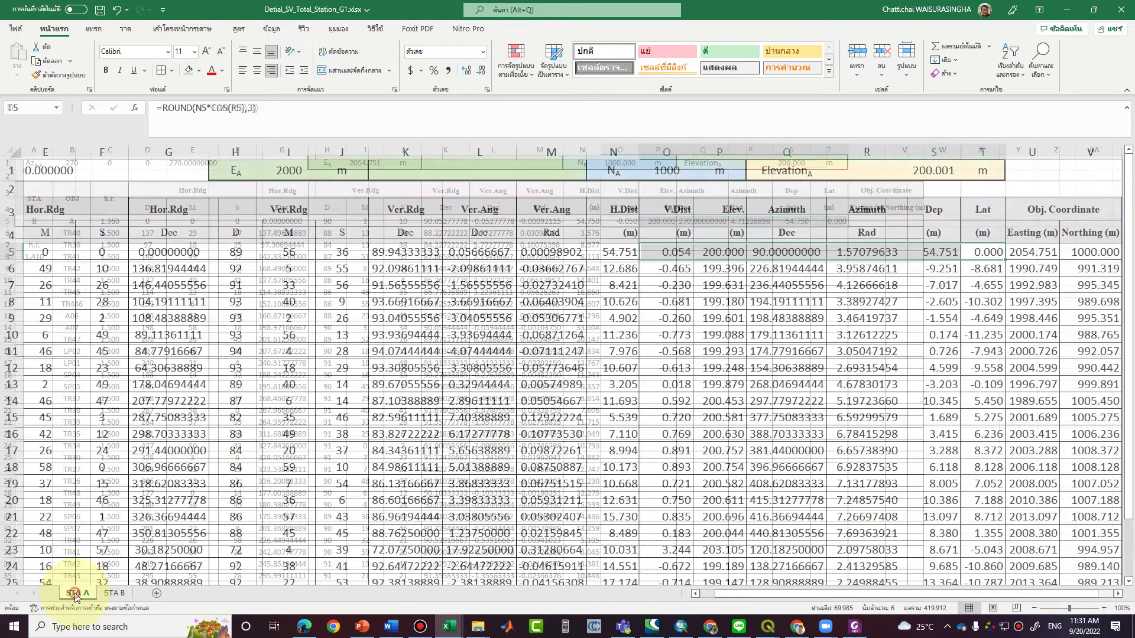
pyautogui.moveTo(1048, 252); pyautogui.dragTo(1085, 253)
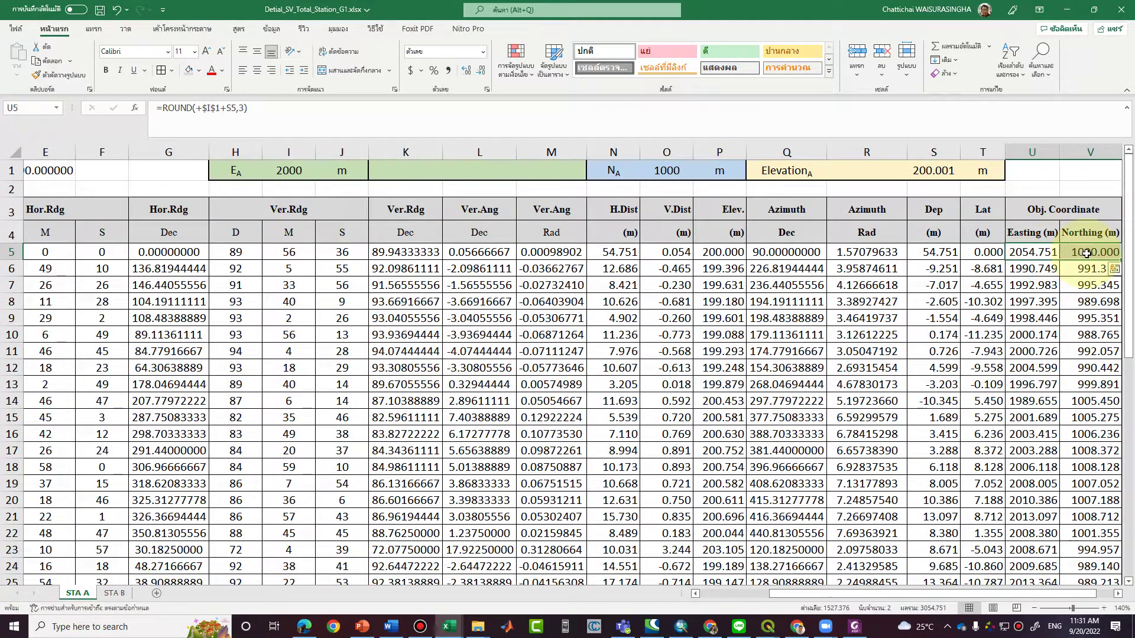
pyautogui.hotkey('ctrl', 'c')
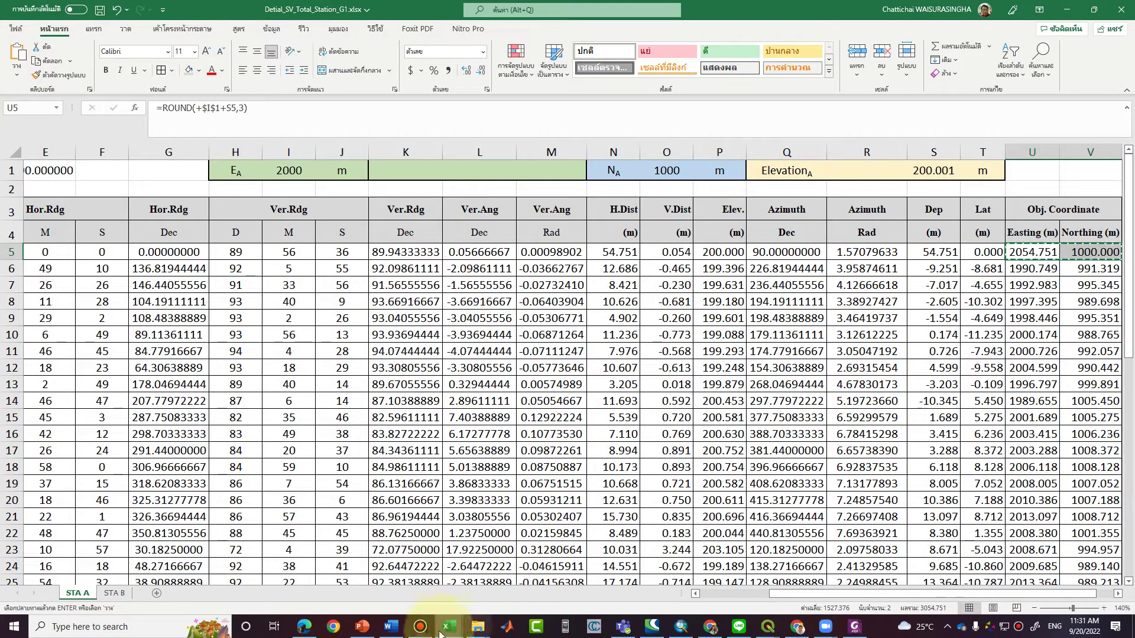
pyautogui.click(114, 593)
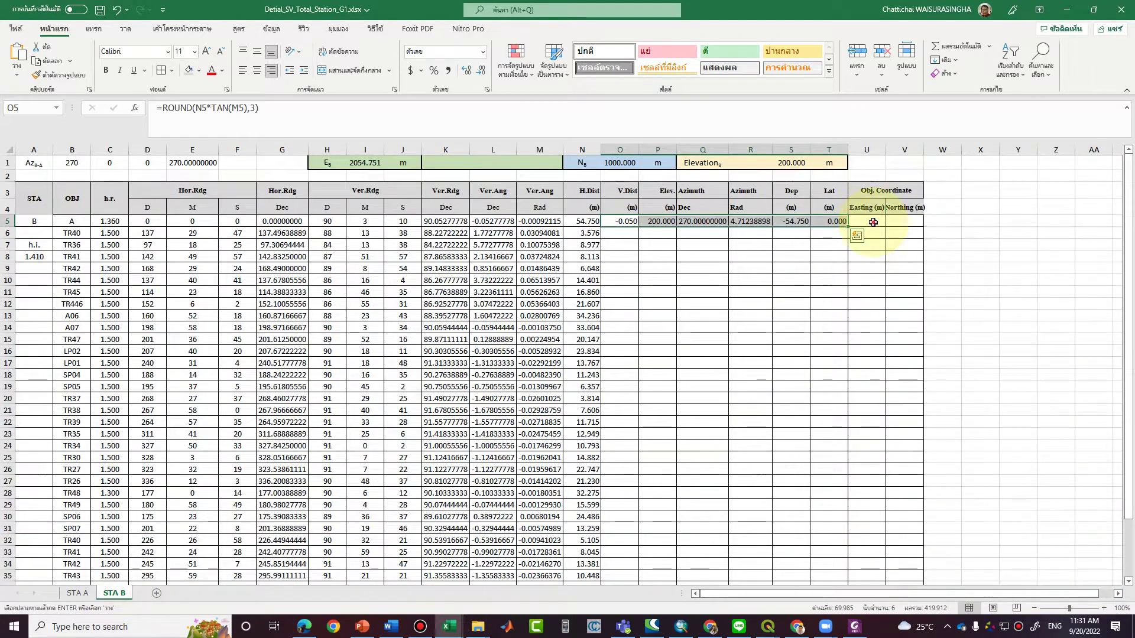
pyautogui.hotkey('ctrl', 'v')
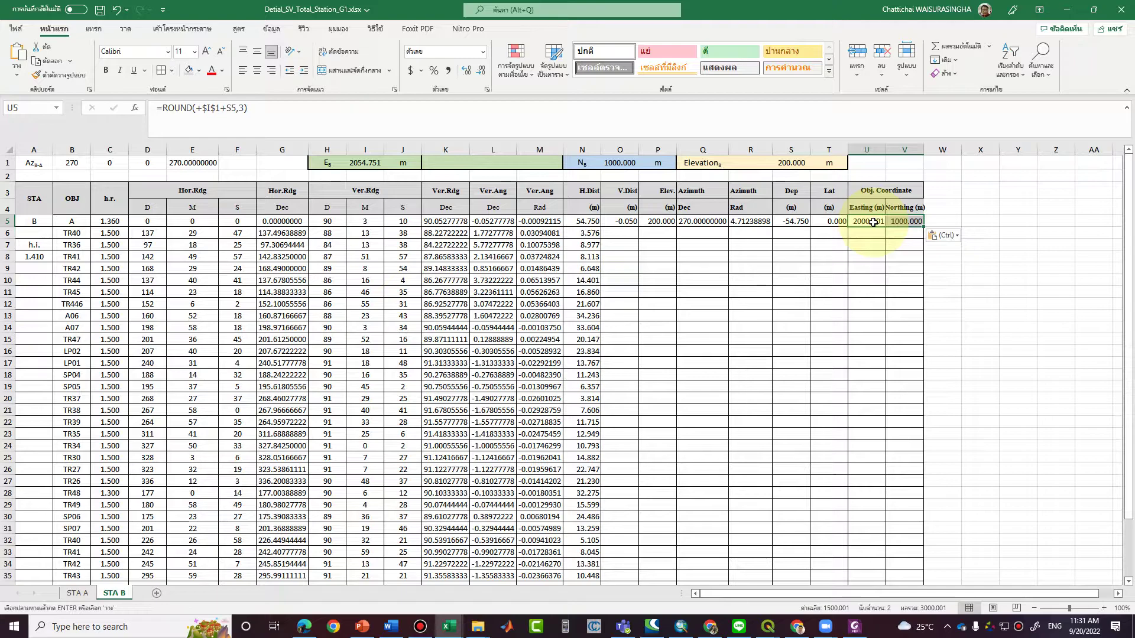
pyautogui.click(905, 256)
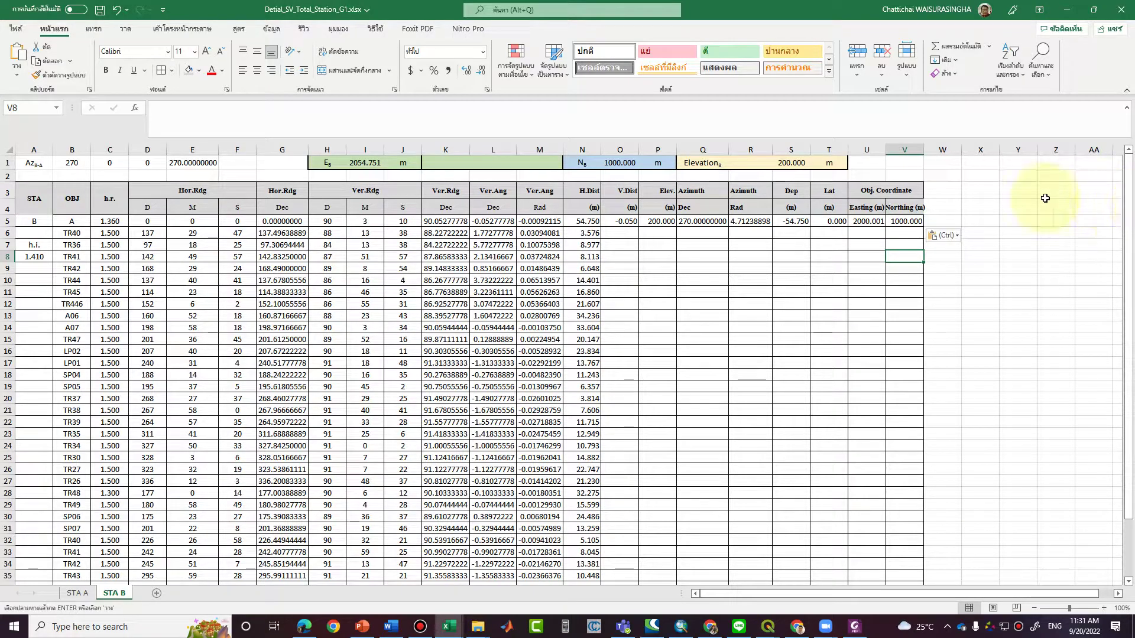
pyautogui.doubleClick(886, 150)
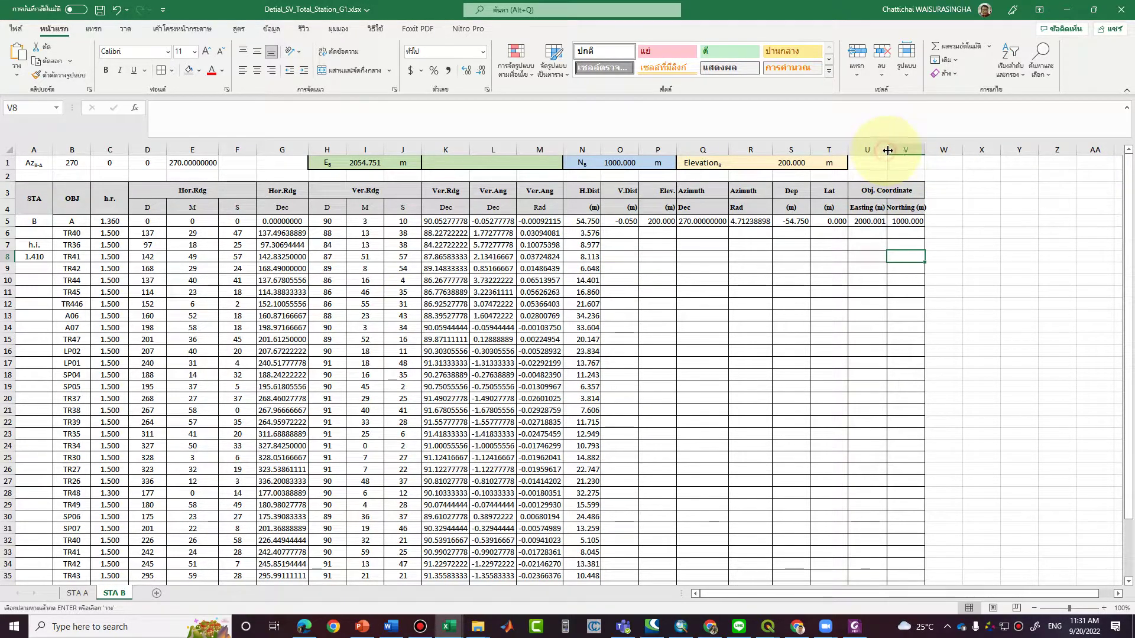
pyautogui.doubleClick(926, 150)
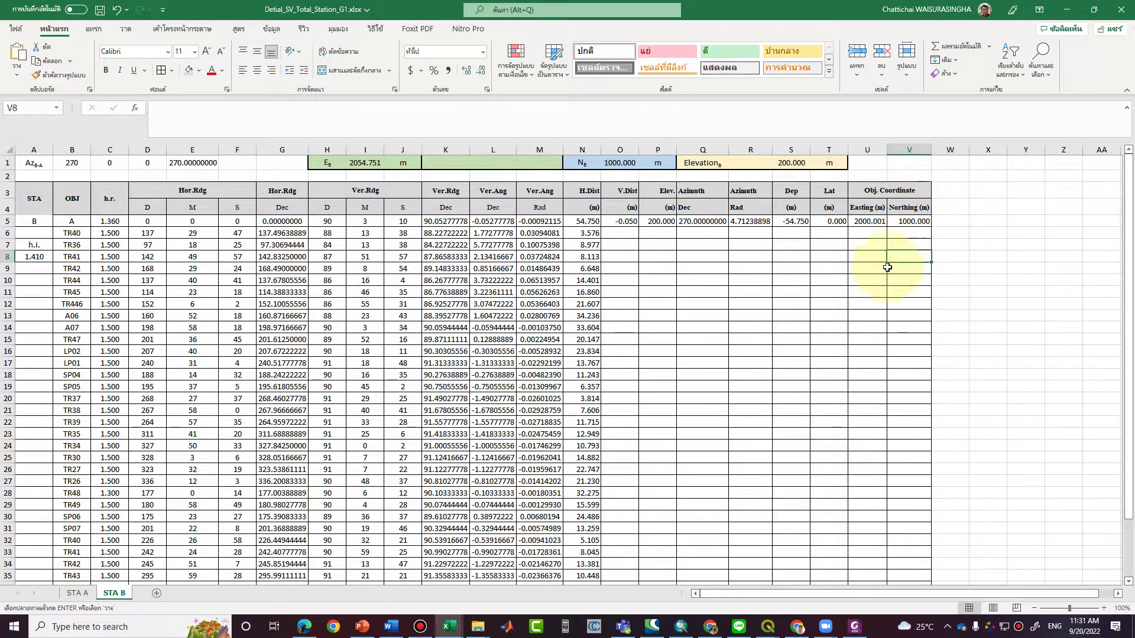
# Fill the V.Dist, Elev. and decimal Azimuth formulas in O5, P5 and Q5 of STA B down to row 41.
pyautogui.click(634, 224)
pyautogui.doubleClick(638, 227)
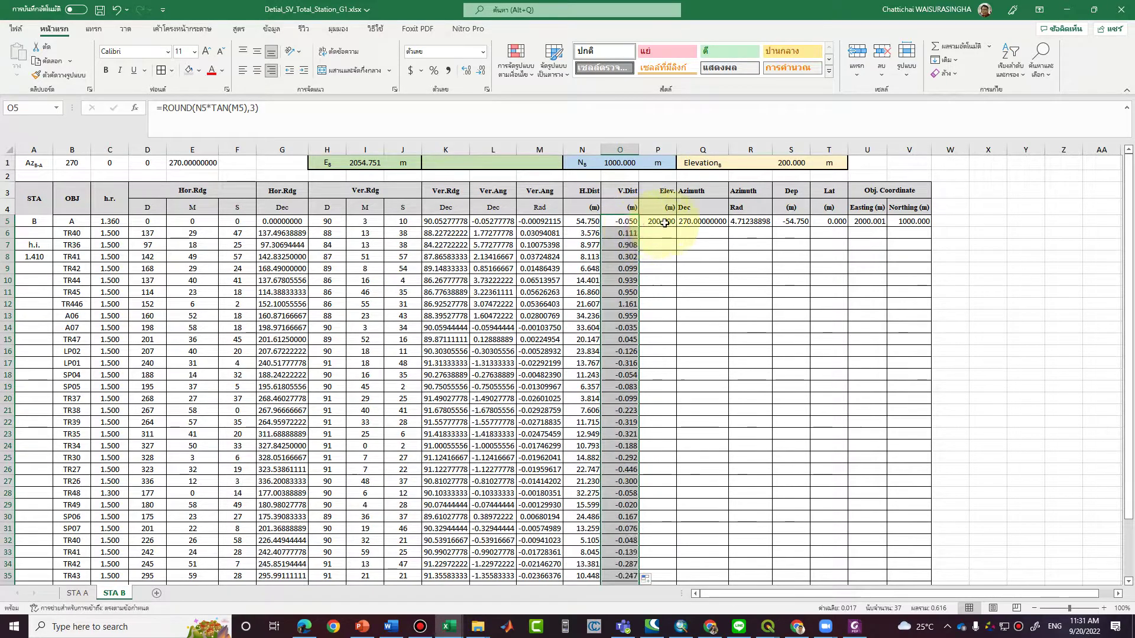
pyautogui.click(665, 223)
pyautogui.doubleClick(676, 227)
pyautogui.click(716, 219)
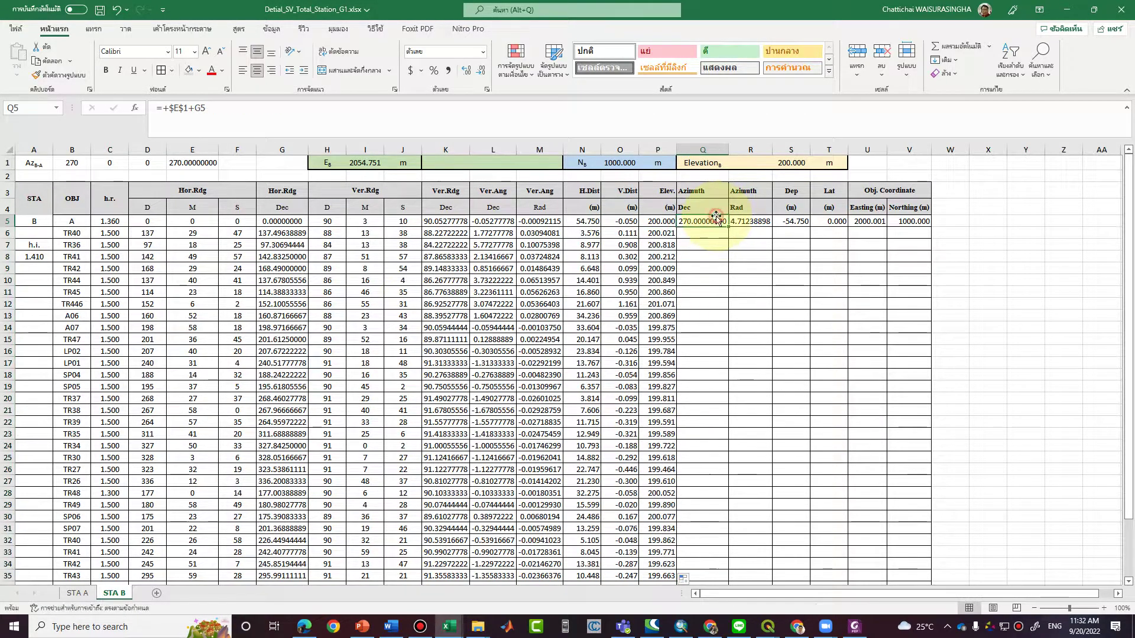
pyautogui.doubleClick(729, 227)
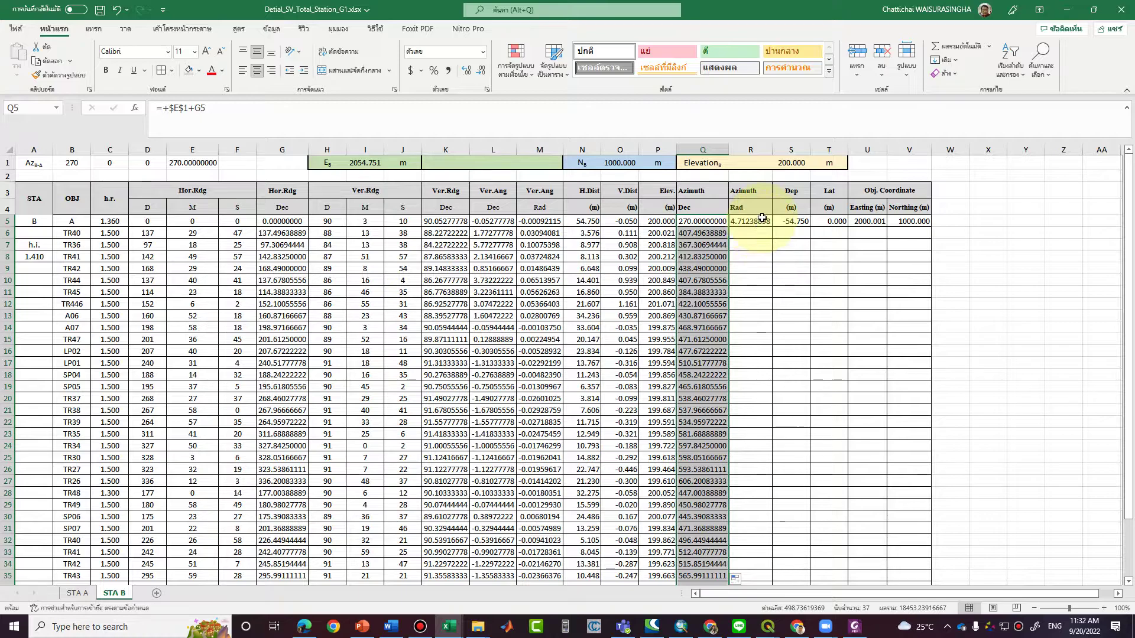
# Fill the radian Azimuth, Dep and Lat formulas in R5, S5 and T5 down to row 41.
pyautogui.click(770, 223)
pyautogui.doubleClick(771, 227)
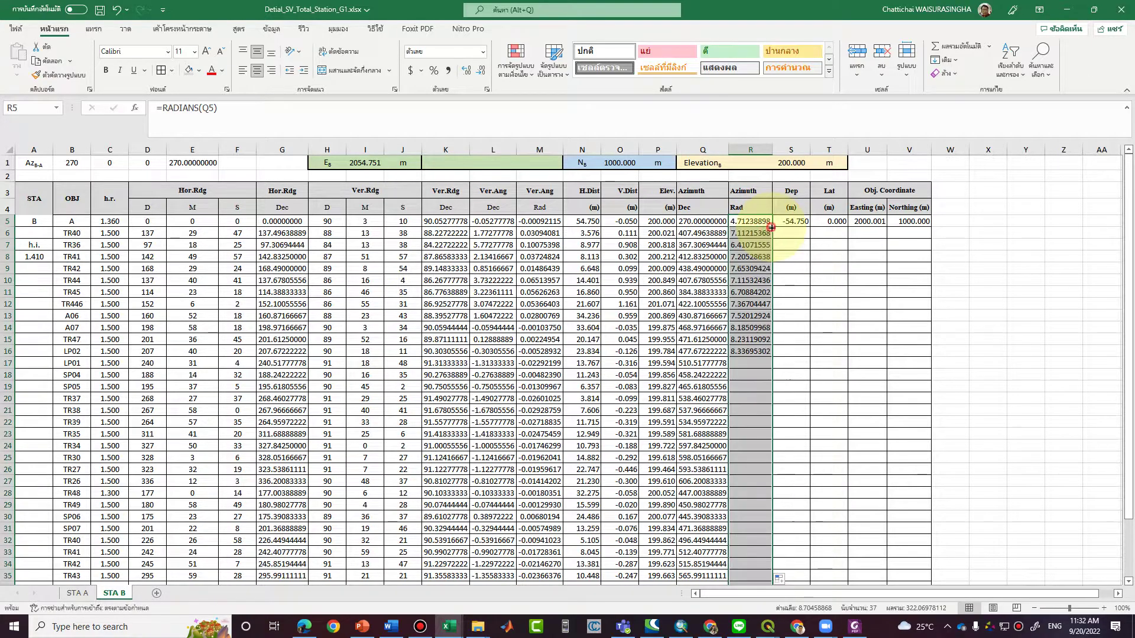
pyautogui.click(807, 224)
pyautogui.click(833, 222)
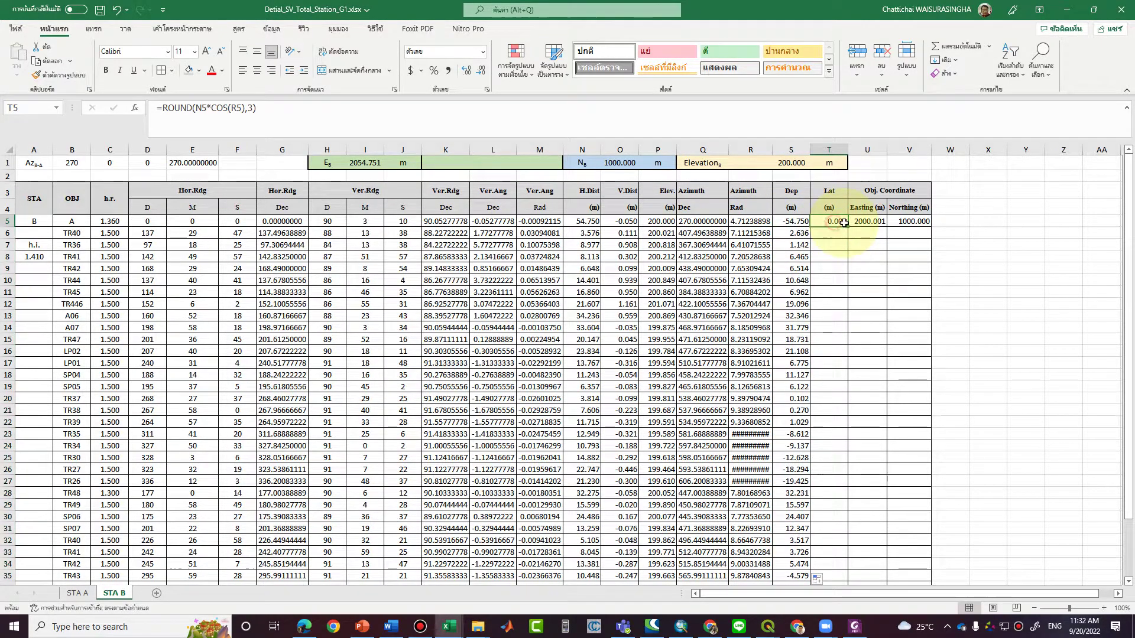
pyautogui.doubleClick(847, 226)
# Fill the Easting and Northing formulas in U5 and V5 down to row 41.
pyautogui.click(883, 226)
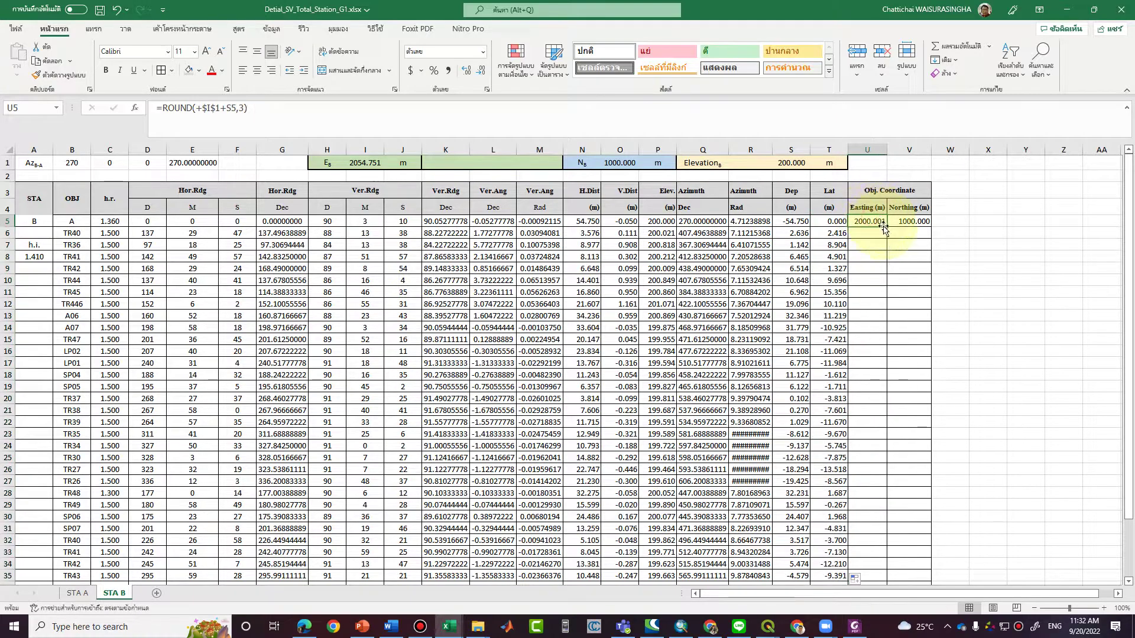
pyautogui.doubleClick(887, 229)
pyautogui.click(924, 220)
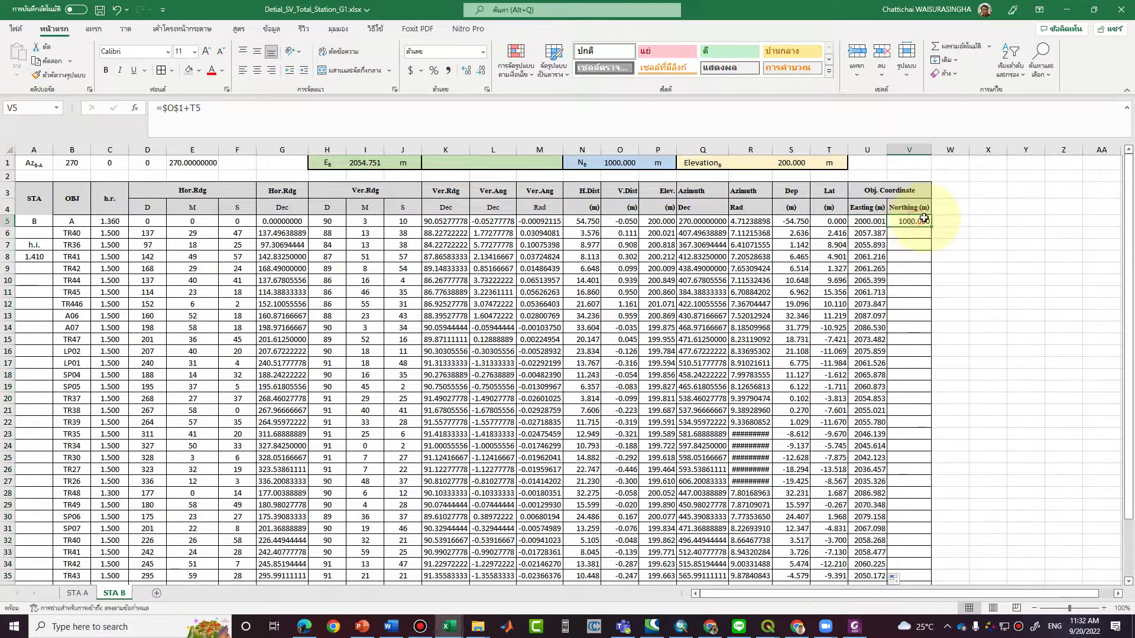
pyautogui.doubleClick(930, 226)
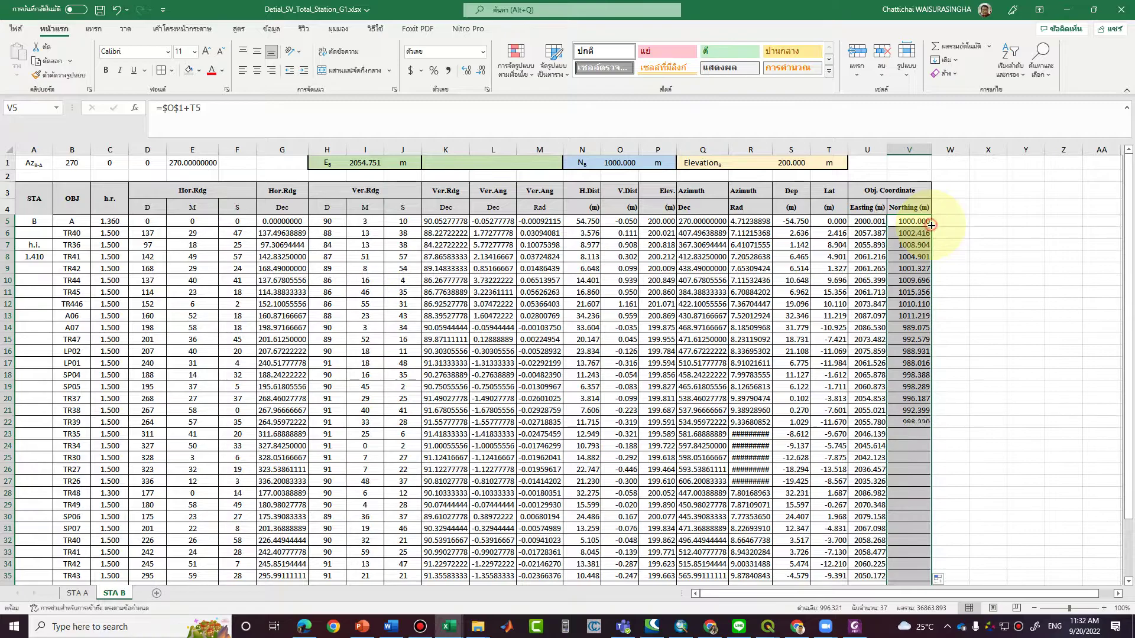
pyautogui.scroll(-5, 893, 331)
pyautogui.scroll(5, 896, 337)
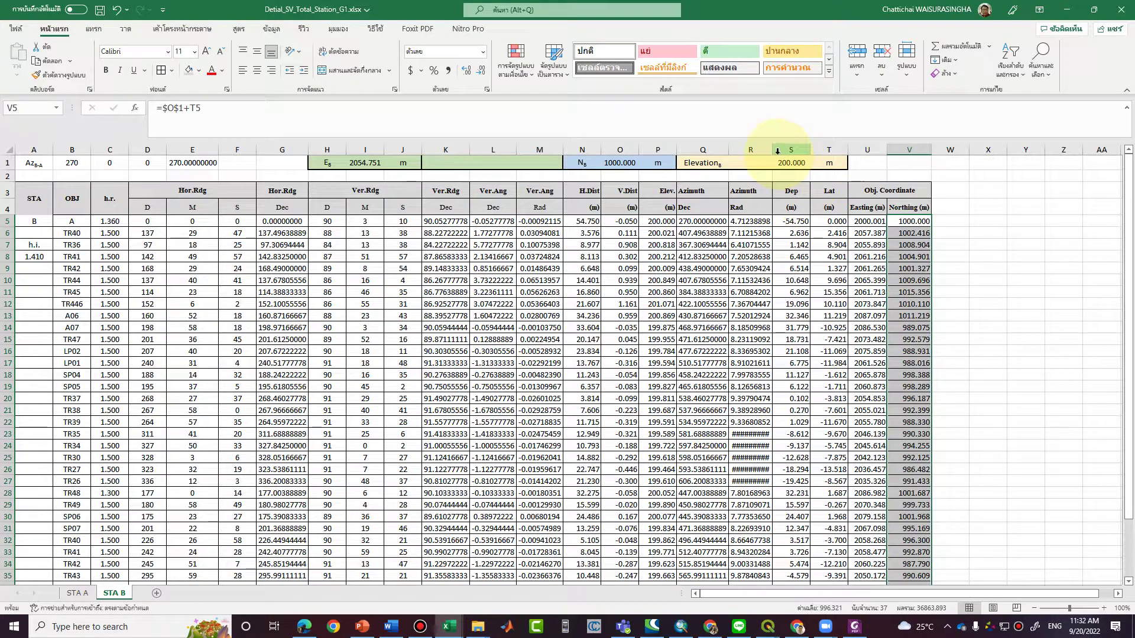
# Autofit the radian Azimuth column R so its values fit, and save the workbook.
pyautogui.doubleClick(772, 150)
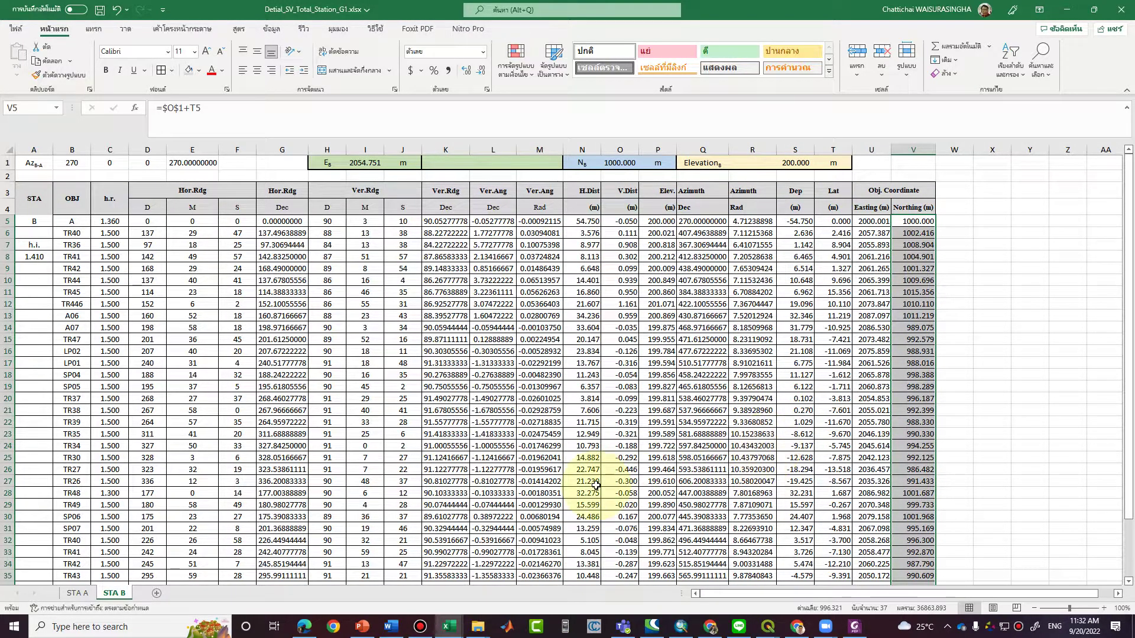
pyautogui.scroll(-2, 922, 385)
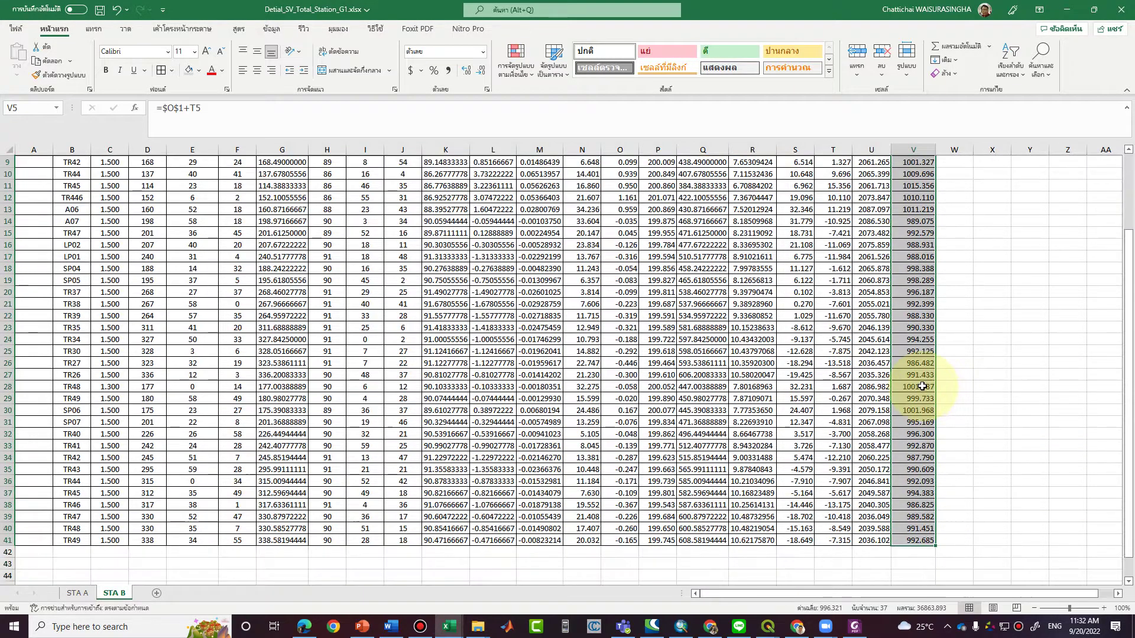
pyautogui.scroll(3, 920, 387)
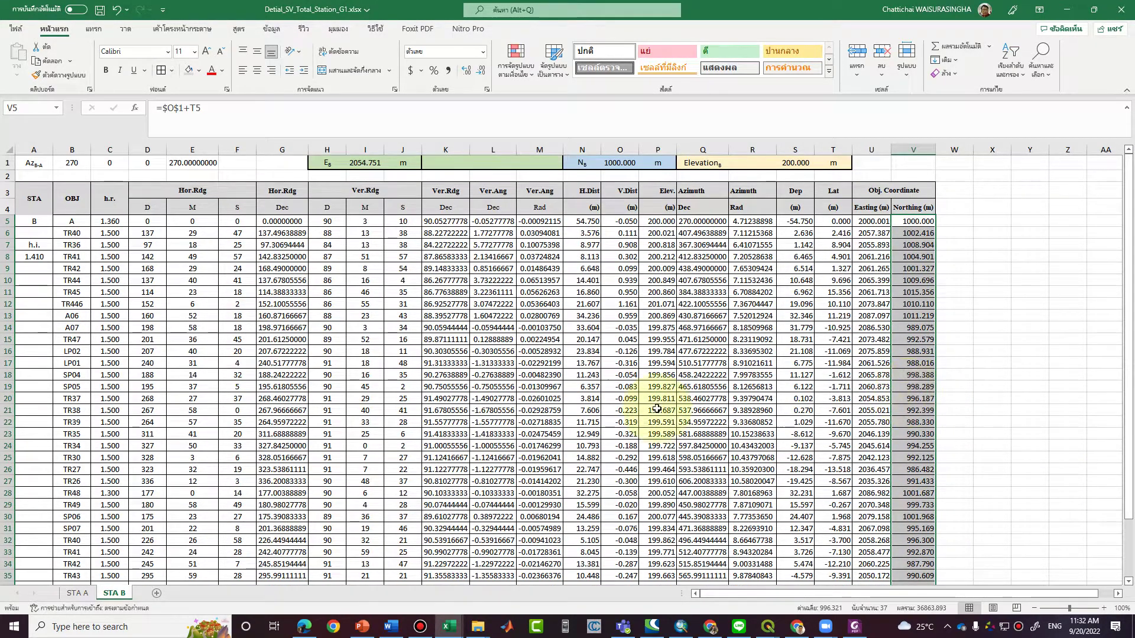
pyautogui.click(99, 11)
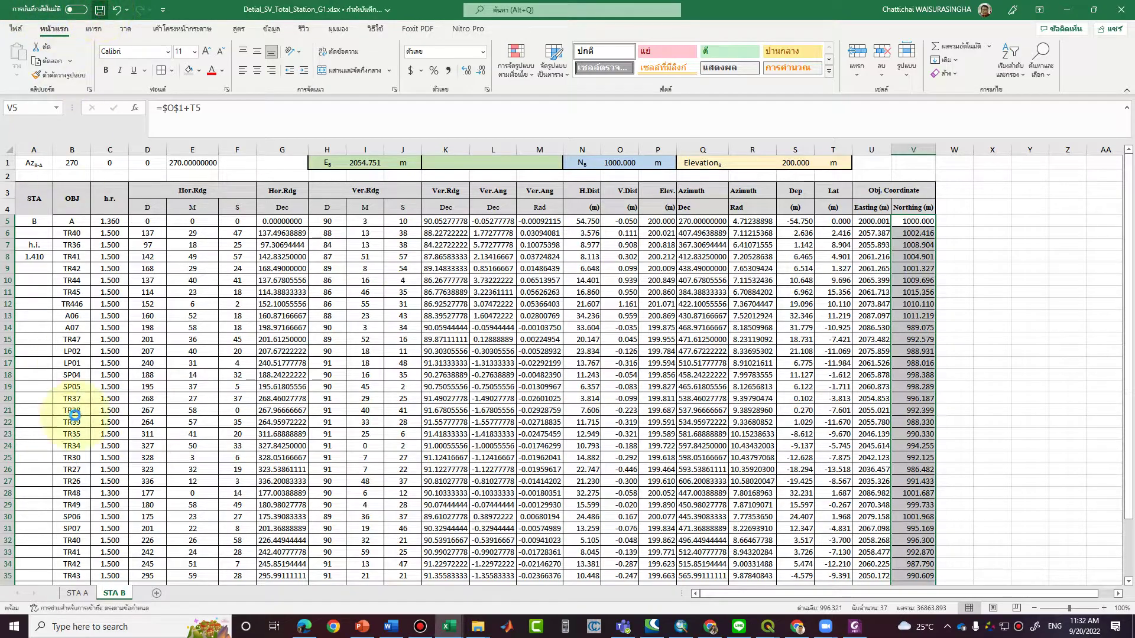
# On sheet STA A, copy the OBJ point names in B5:B52 and paste them into column X starting at X5.
pyautogui.click(77, 592)
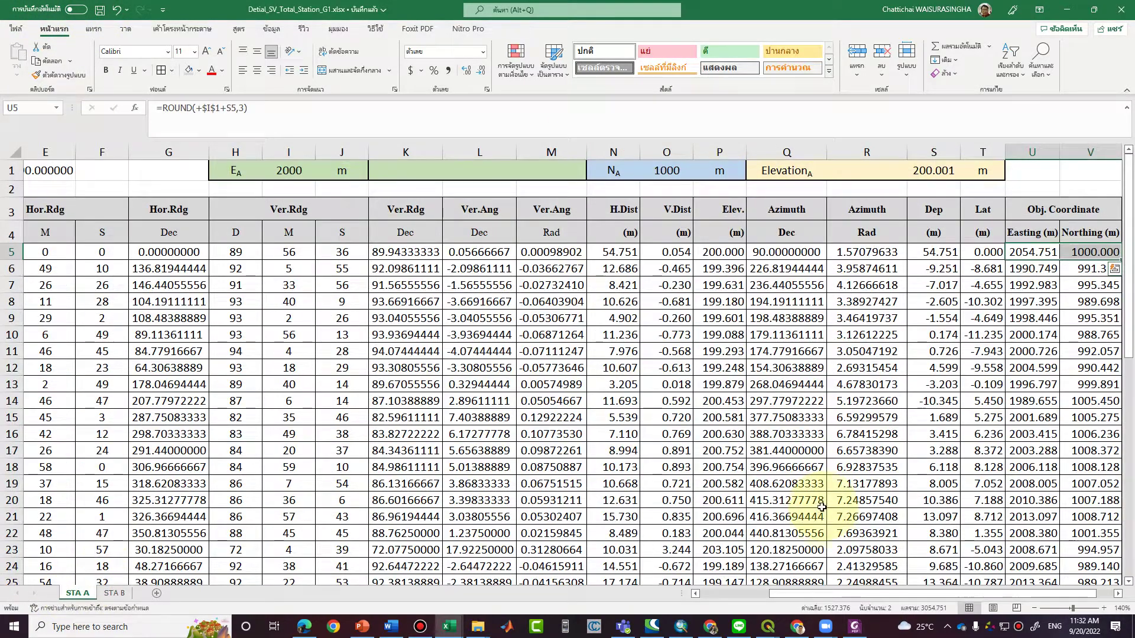
pyautogui.moveTo(883, 594); pyautogui.dragTo(815, 597)
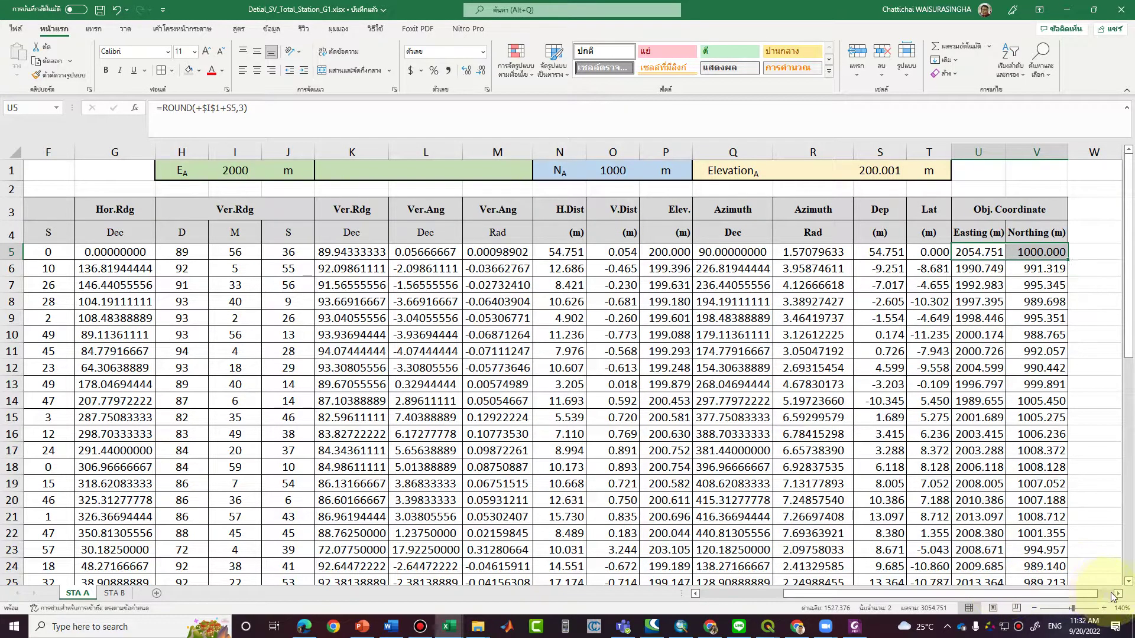
pyautogui.click(1117, 594)
pyautogui.click(1117, 594)
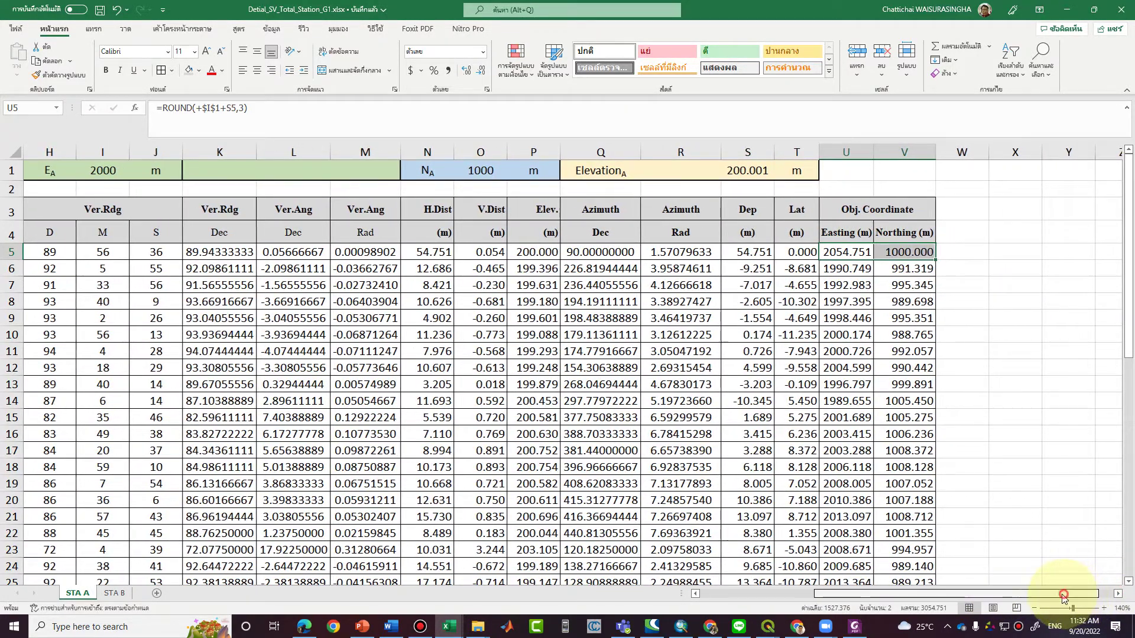
pyautogui.moveTo(1075, 597); pyautogui.dragTo(734, 594)
pyautogui.moveTo(103, 252); pyautogui.dragTo(103, 547)
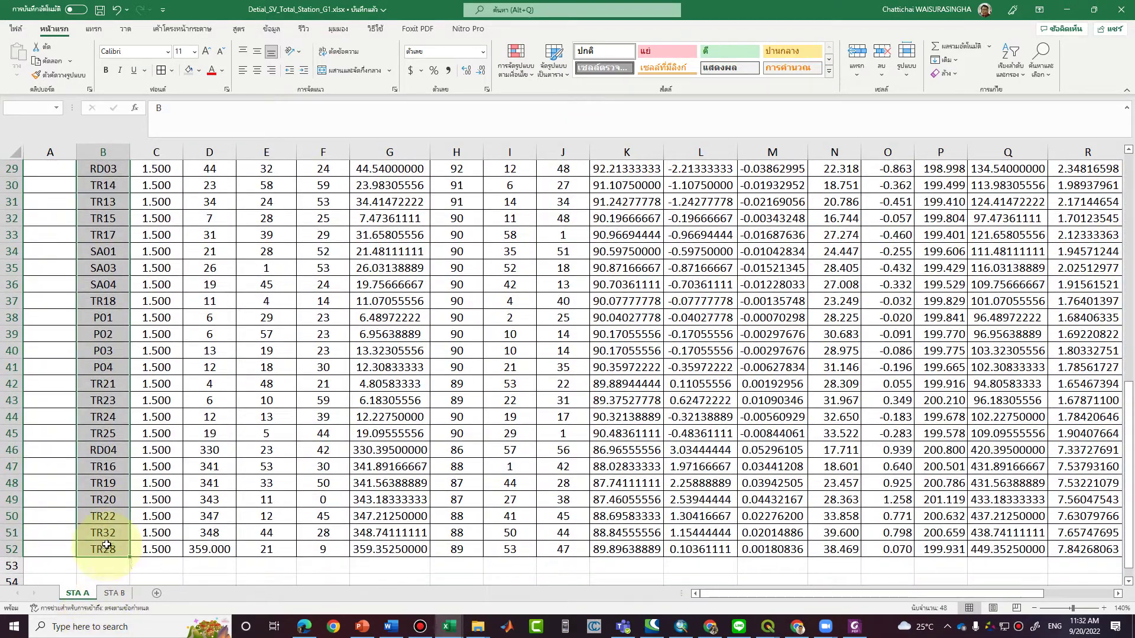
pyautogui.rightClick(124, 303)
pyautogui.hotkey('ctrl', 'c')
pyautogui.scroll(10, 124, 302)
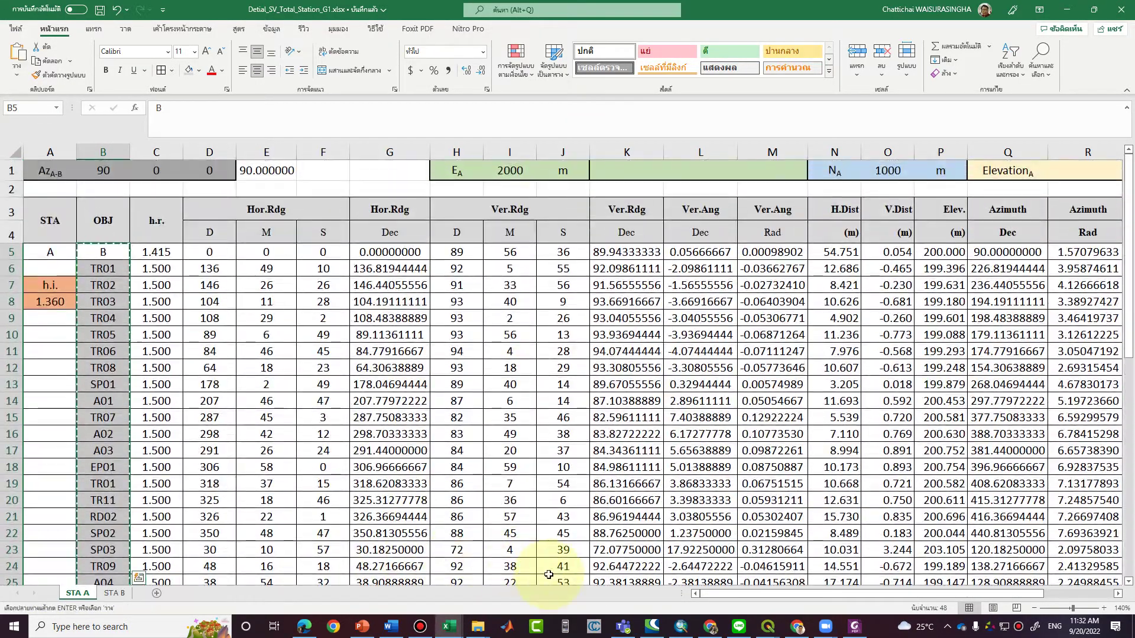
pyautogui.moveTo(810, 593); pyautogui.dragTo(1074, 617)
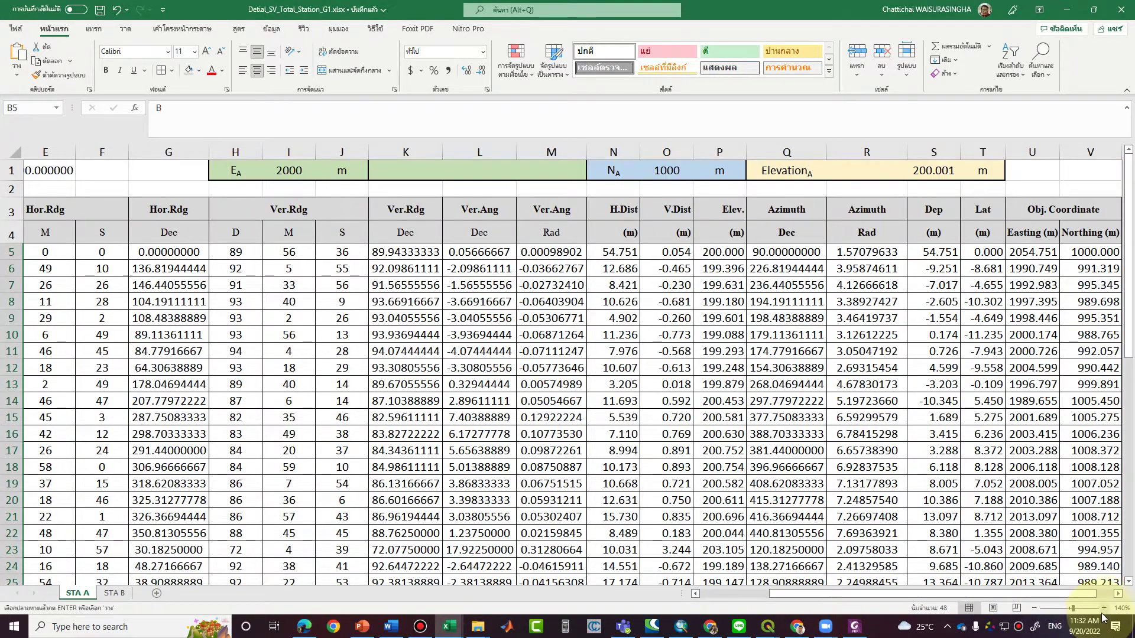
pyautogui.click(1119, 595)
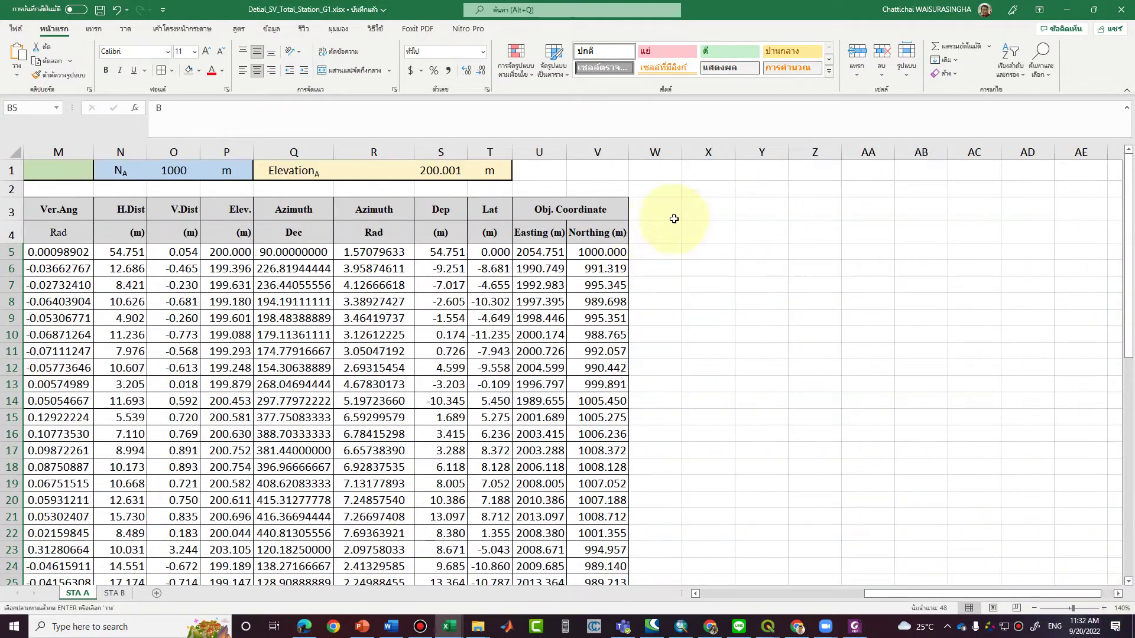
pyautogui.click(682, 233)
pyautogui.click(722, 250)
pyautogui.rightClick(721, 250)
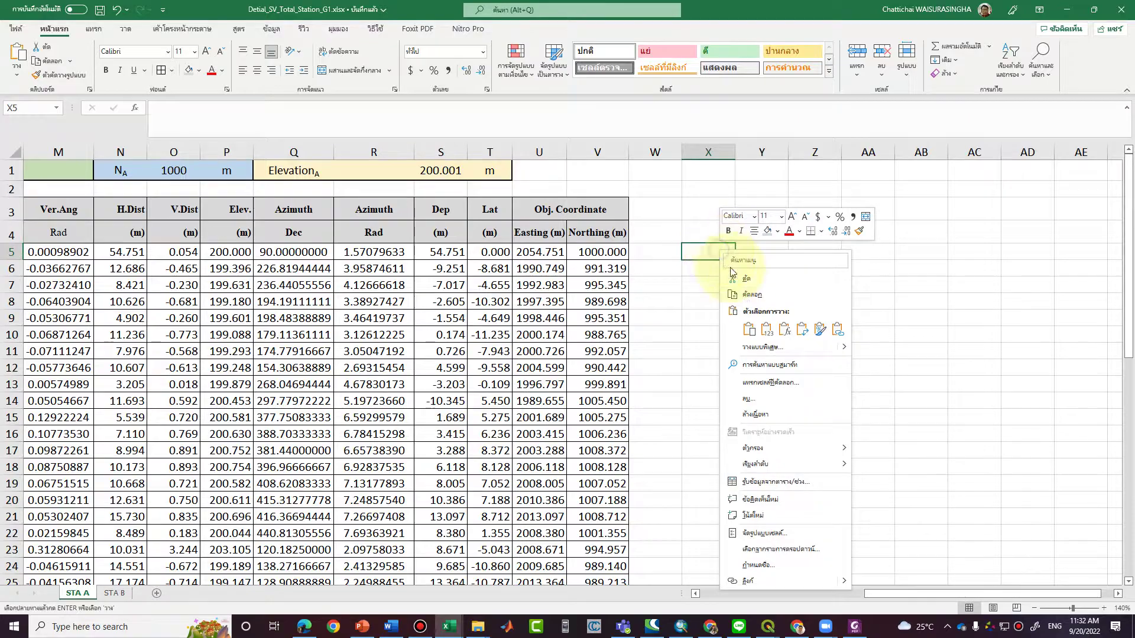
pyautogui.click(751, 328)
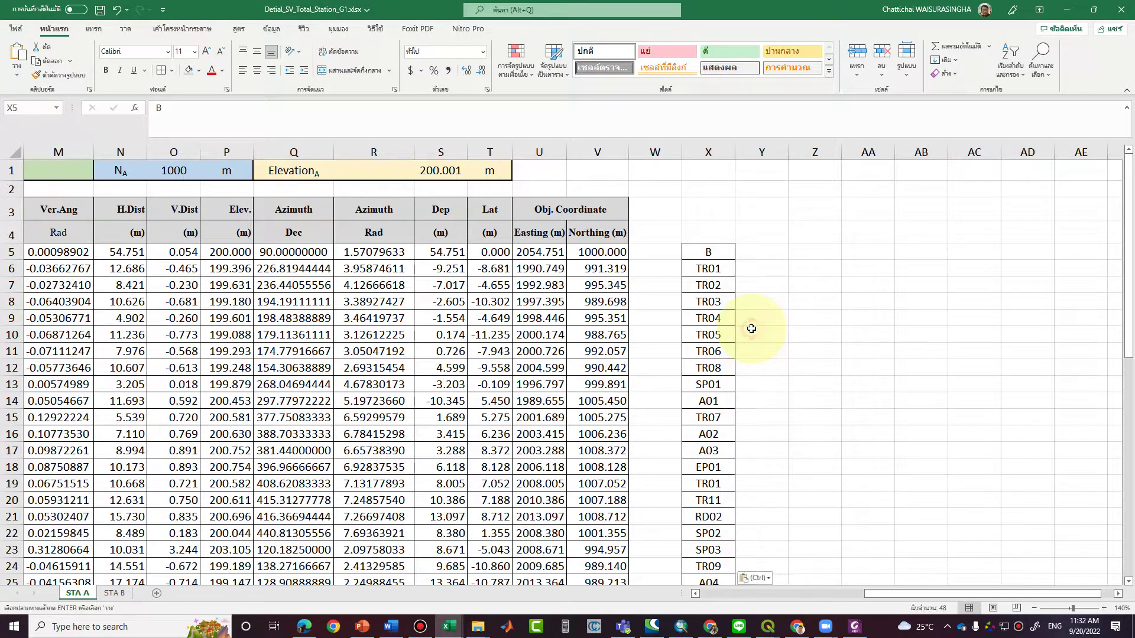
# Copy the OBJ heading from B3 and paste it as values into X4 above the point names.
pyautogui.click(907, 594)
pyautogui.moveTo(907, 594); pyautogui.dragTo(709, 594)
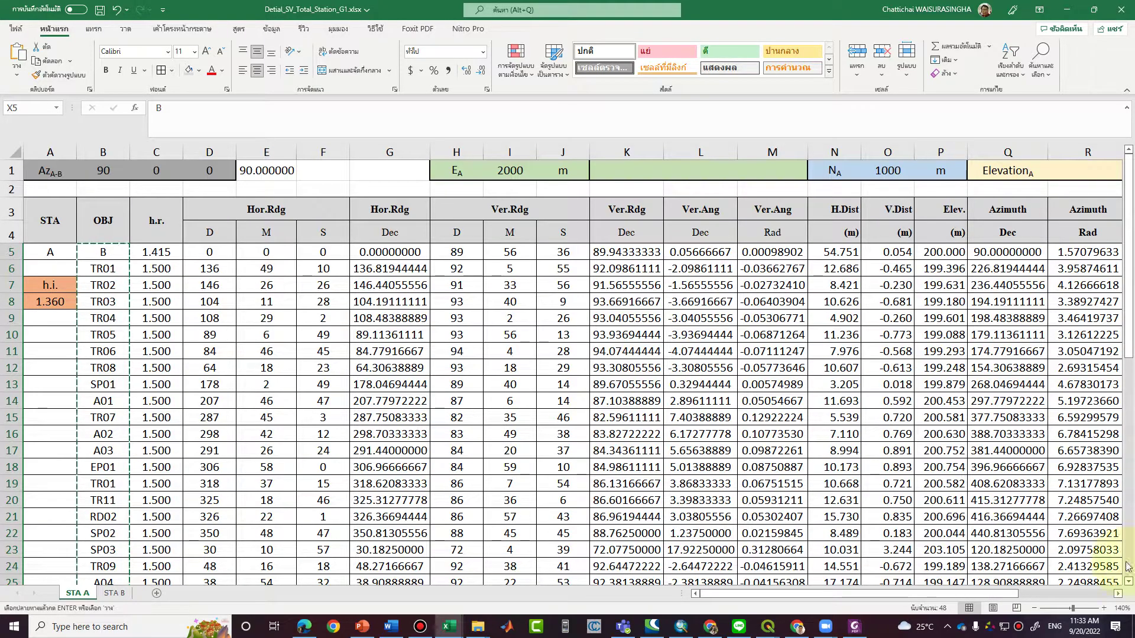
pyautogui.moveTo(1002, 594); pyautogui.dragTo(744, 594)
pyautogui.rightClick(99, 217)
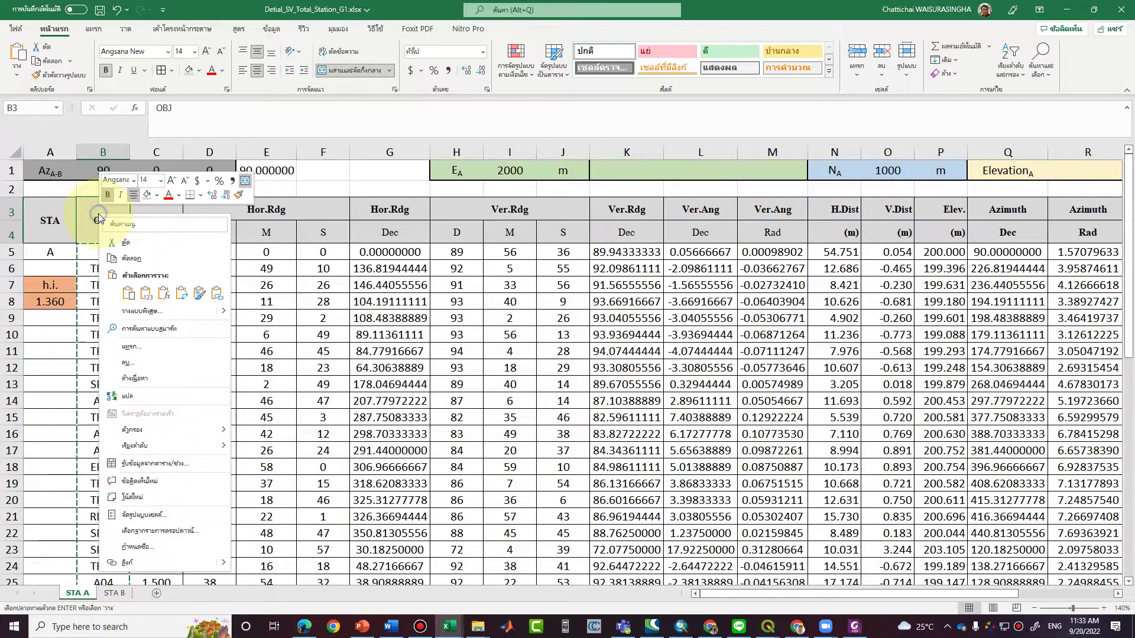
pyautogui.press('Escape')
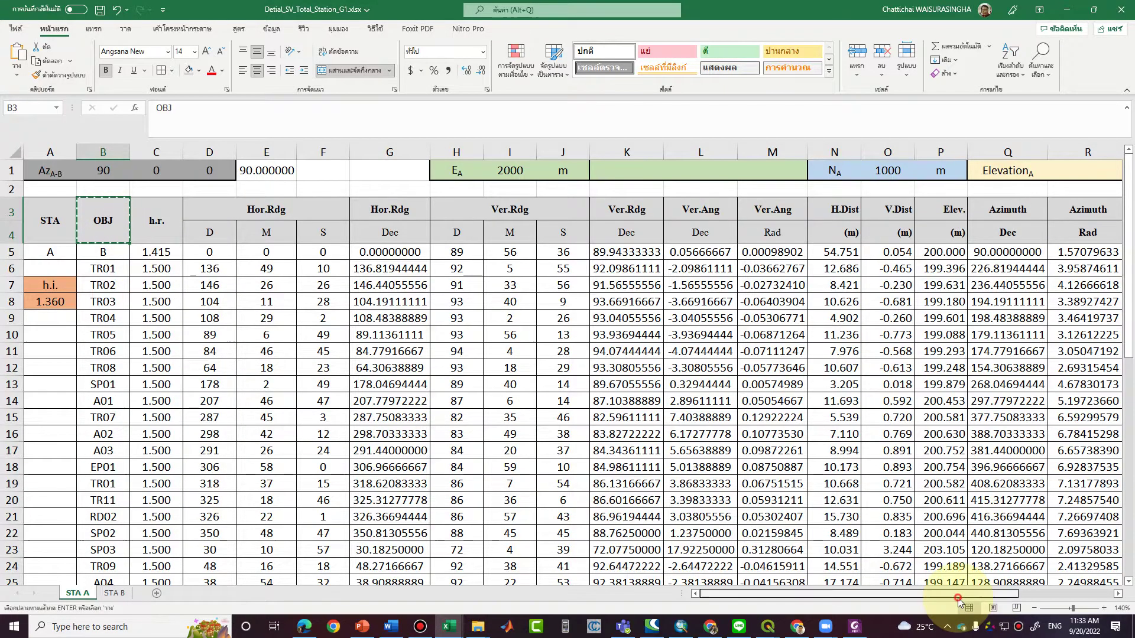
pyautogui.moveTo(958, 599); pyautogui.dragTo(1053, 595)
pyautogui.rightClick(1087, 233)
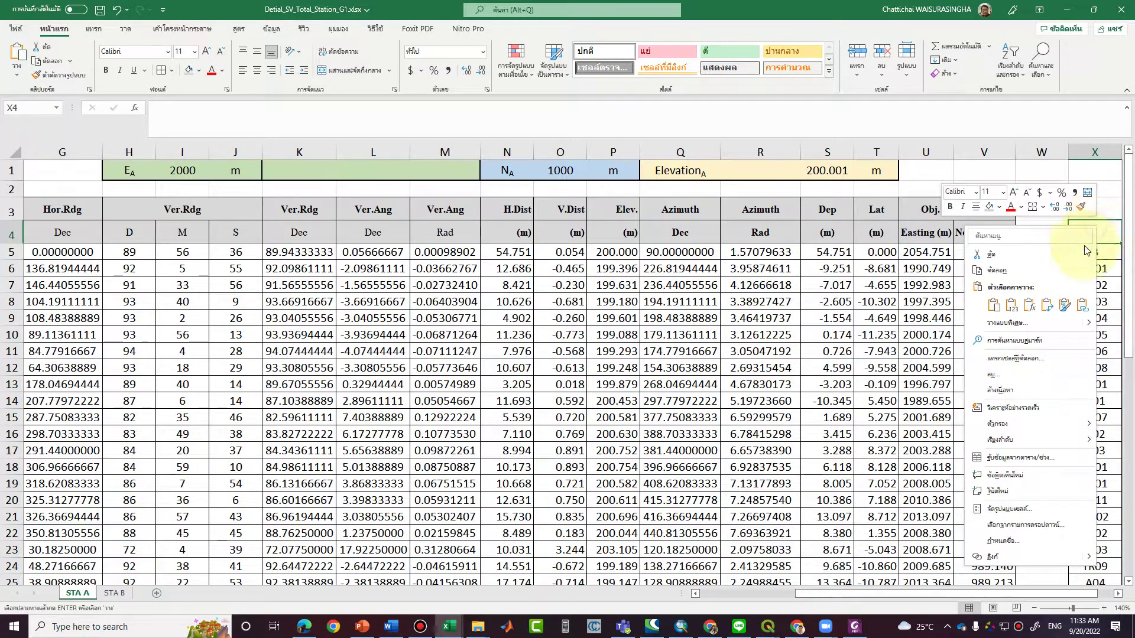
pyautogui.click(1011, 305)
pyautogui.click(1095, 434)
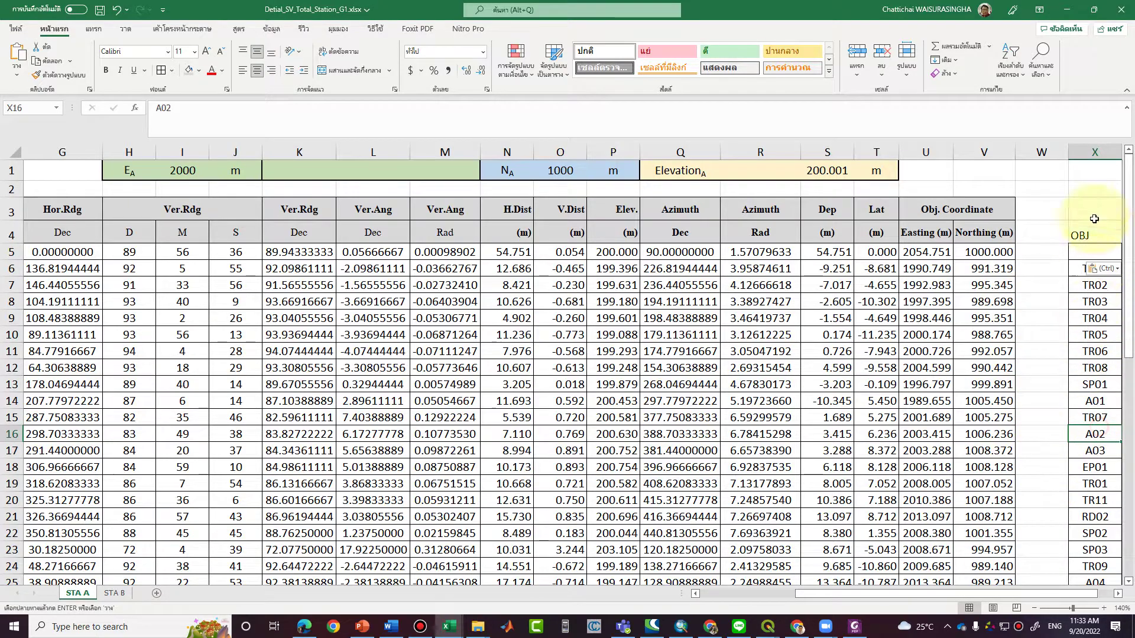
# Enter B again as the point name in X5 and left-align the whole of column X.
pyautogui.click(1095, 152)
pyautogui.click(1093, 252)
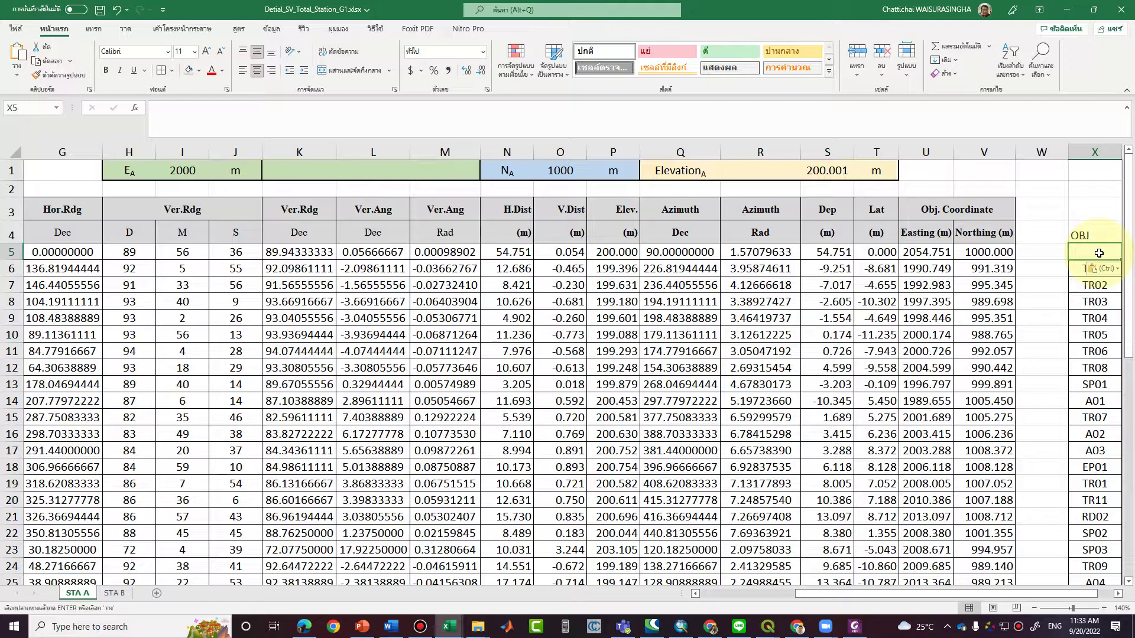
pyautogui.write('B')
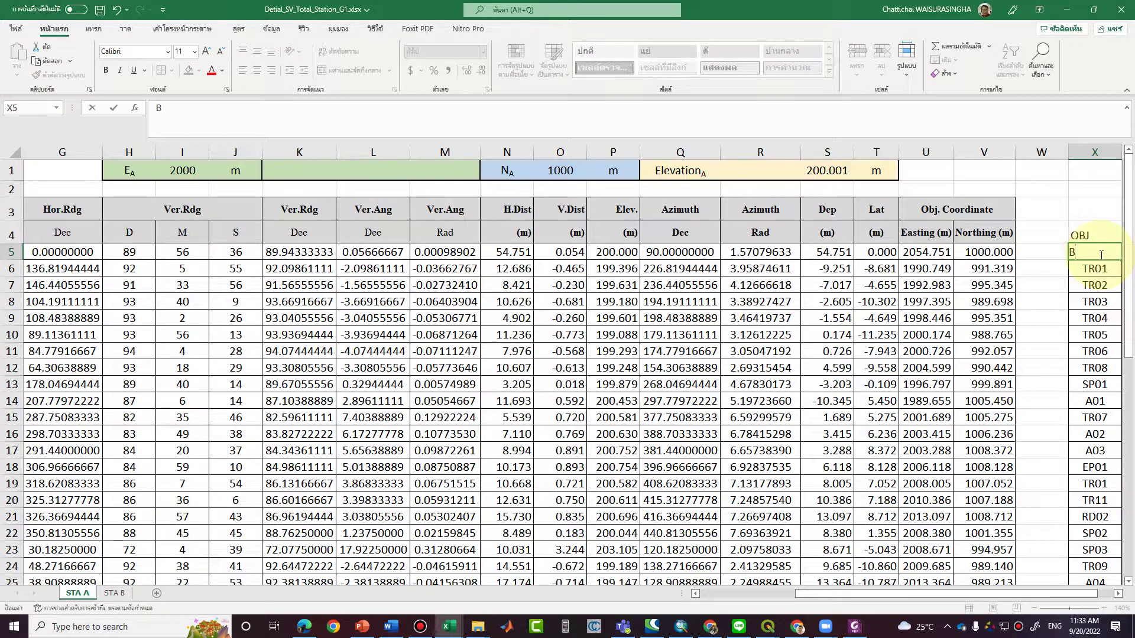
pyautogui.click(1094, 351)
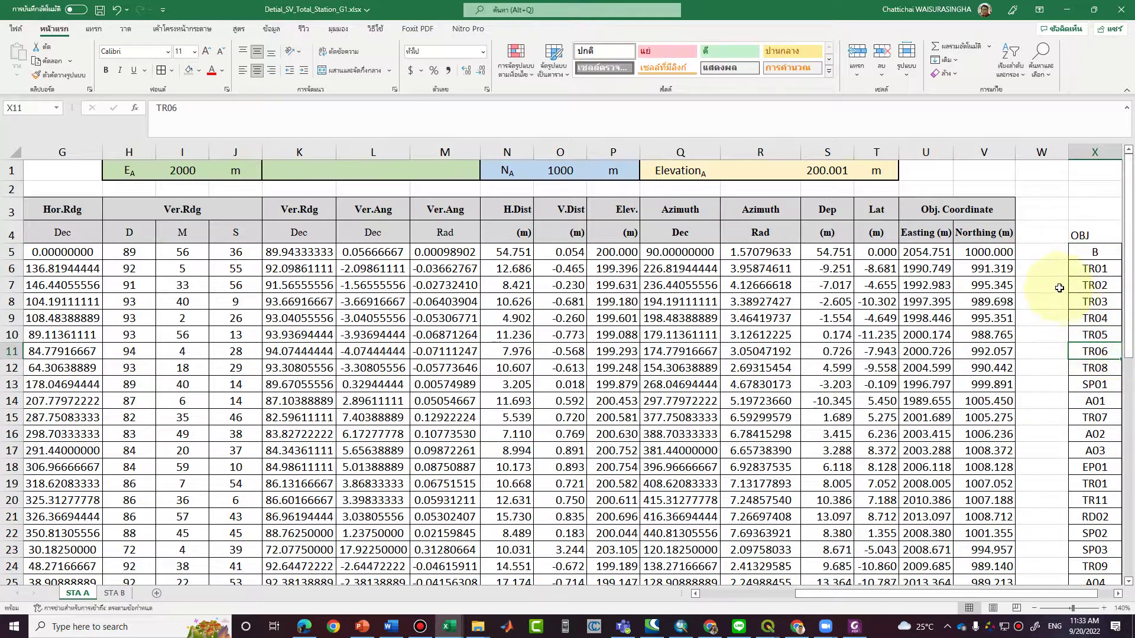
pyautogui.click(1095, 152)
pyautogui.click(243, 70)
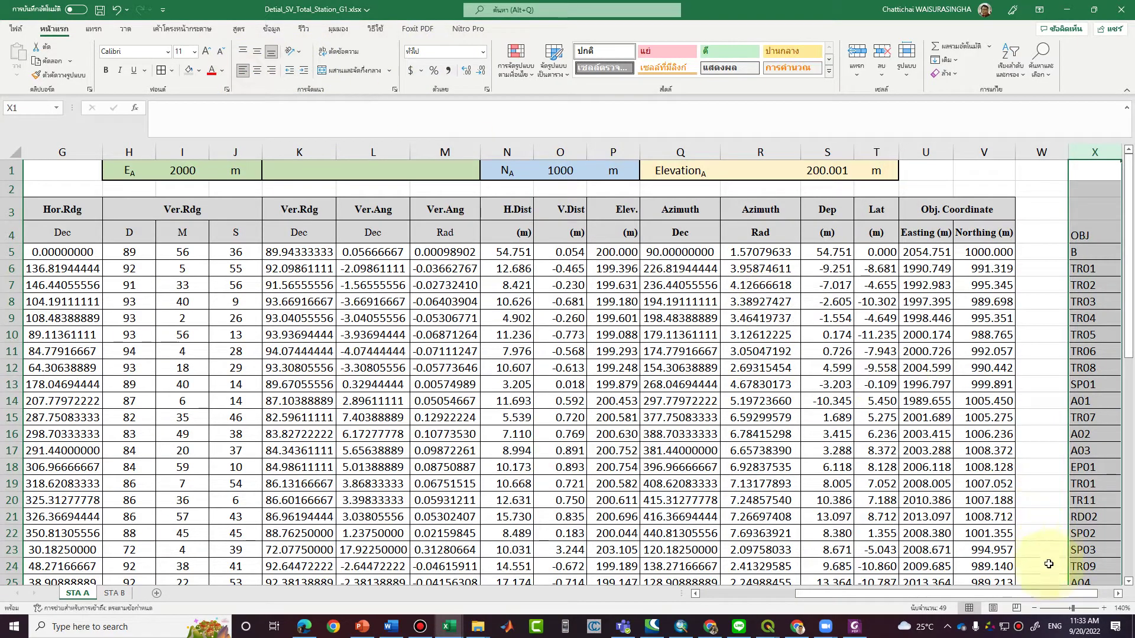
# Copy the Easting and Northing columns with their headings, U4:V52, and paste them beside the point names at Y4.
pyautogui.moveTo(932, 235); pyautogui.dragTo(987, 597)
pyautogui.hotkey('ctrl', 'c')
pyautogui.hscroll(1, 1002, 604)
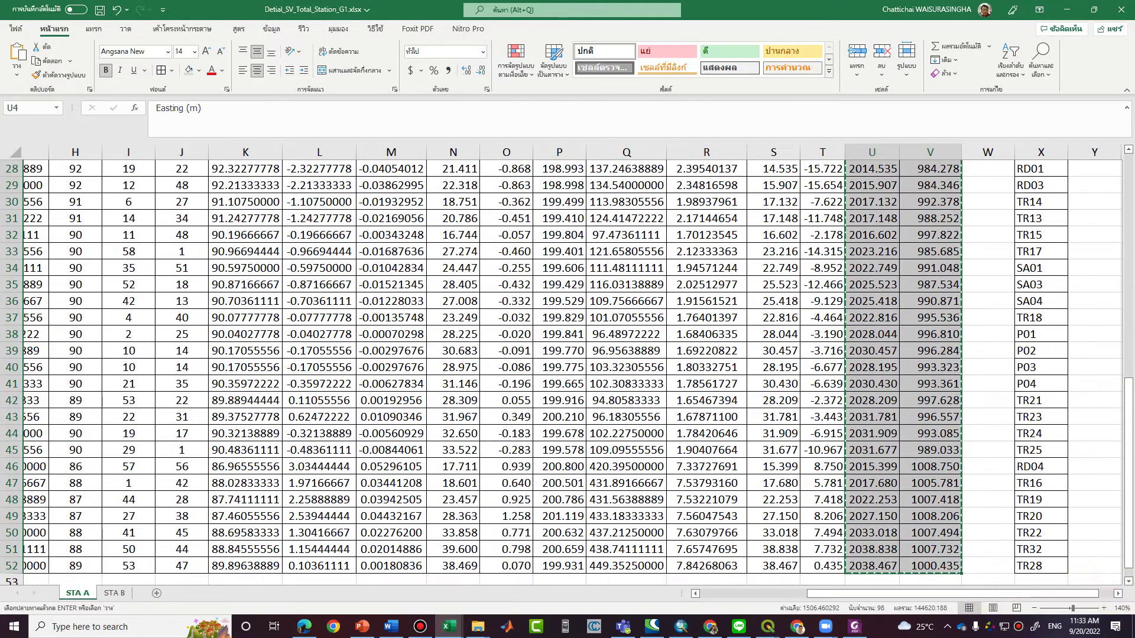
pyautogui.scroll(6, 1070, 384)
pyautogui.scroll(3, 1077, 346)
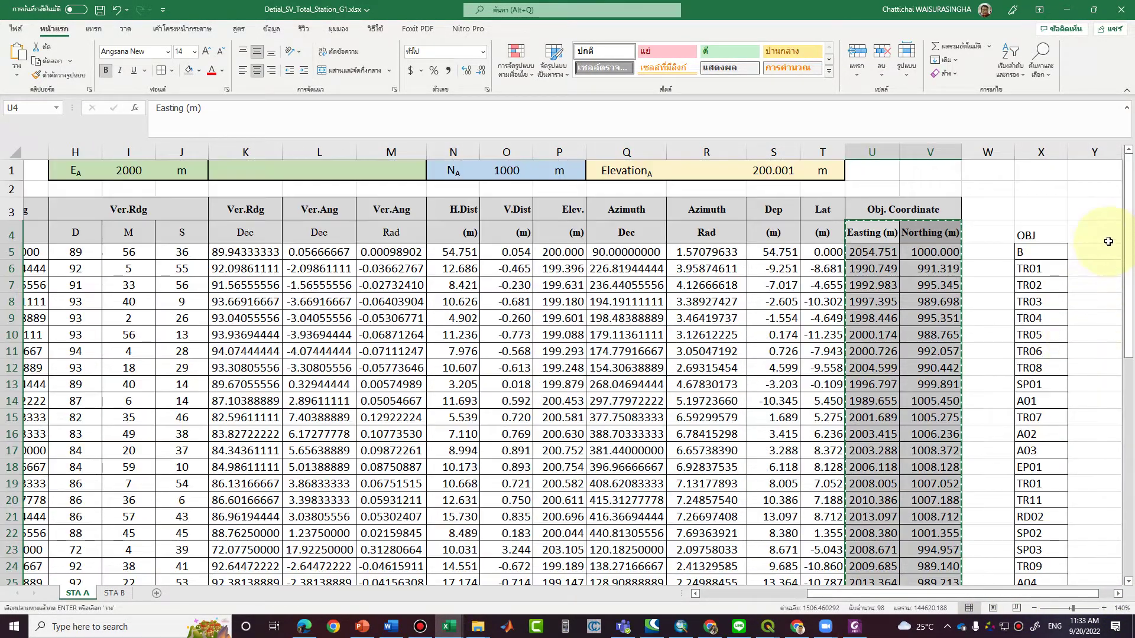
pyautogui.click(1103, 236)
pyautogui.hotkey('ctrl', 'v')
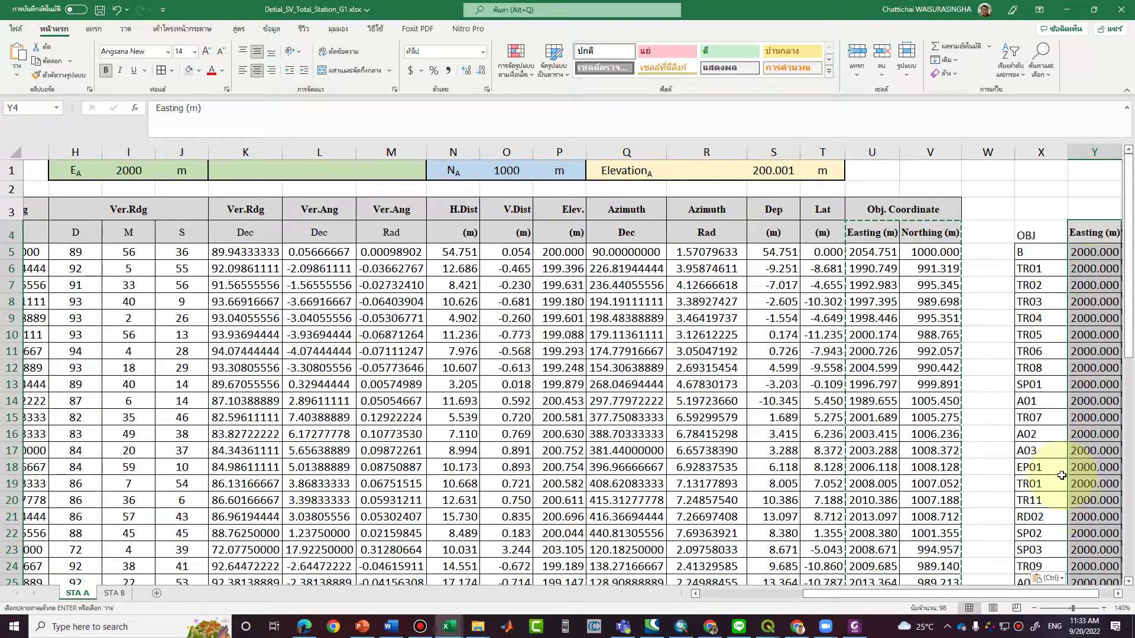
pyautogui.click(1040, 235)
pyautogui.press('Escape')
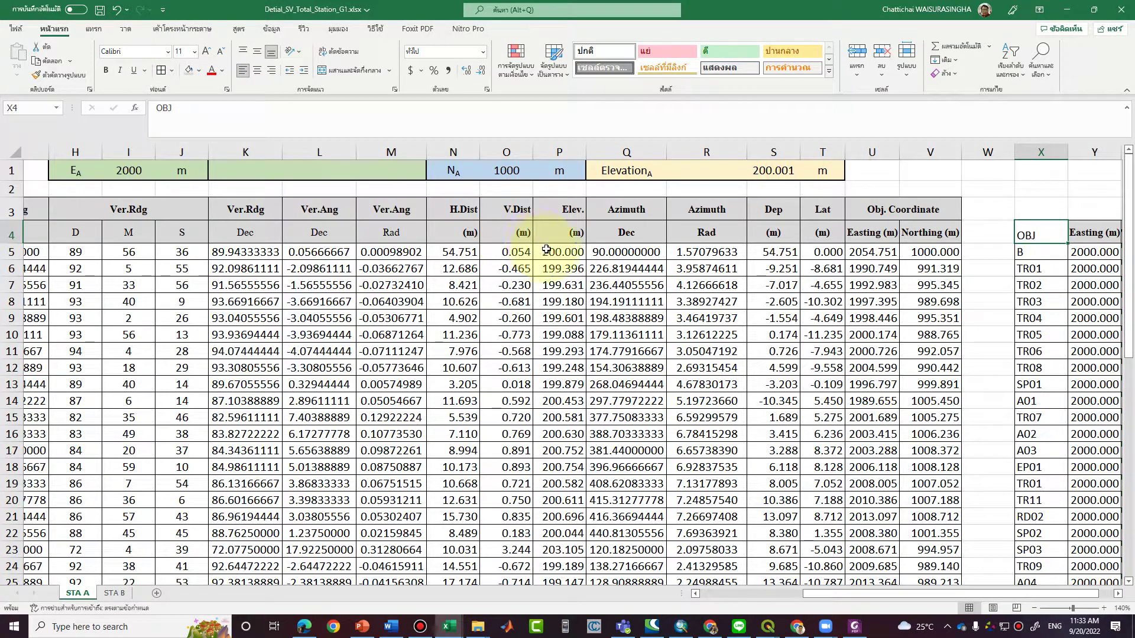
pyautogui.click(567, 191)
pyautogui.click(568, 205)
pyautogui.hotkey('ctrl', 'c')
# Copy the computed Easting and Northing cells U5:V52 and paste them as values only at Y5.
pyautogui.hscroll(1, 1016, 591)
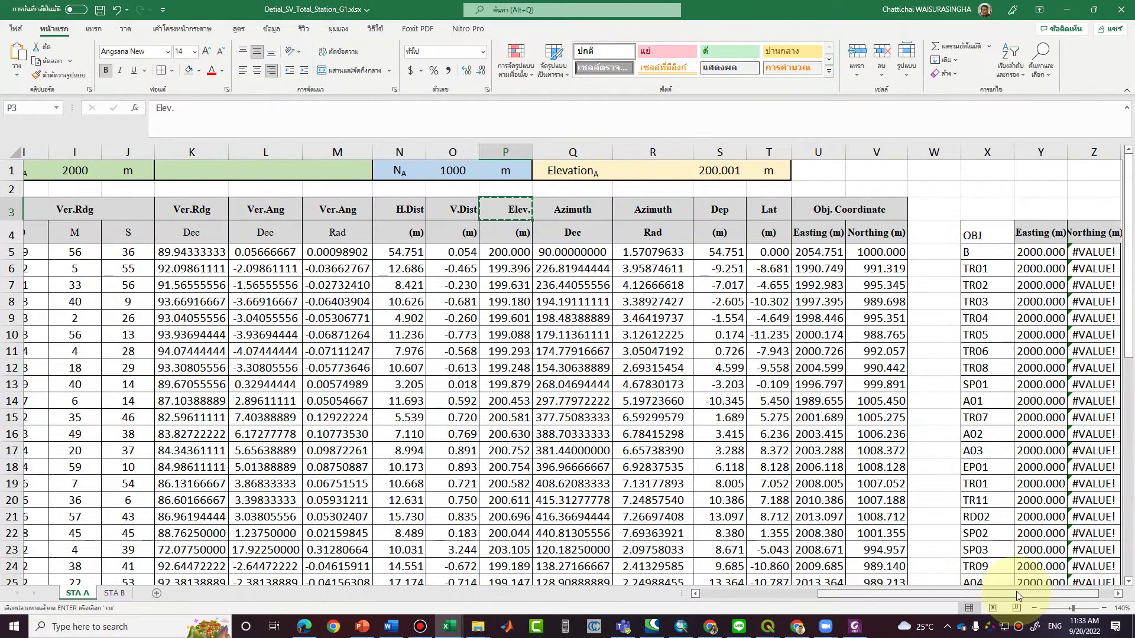
pyautogui.moveTo(810, 248); pyautogui.dragTo(869, 549)
pyautogui.rightClick(869, 537)
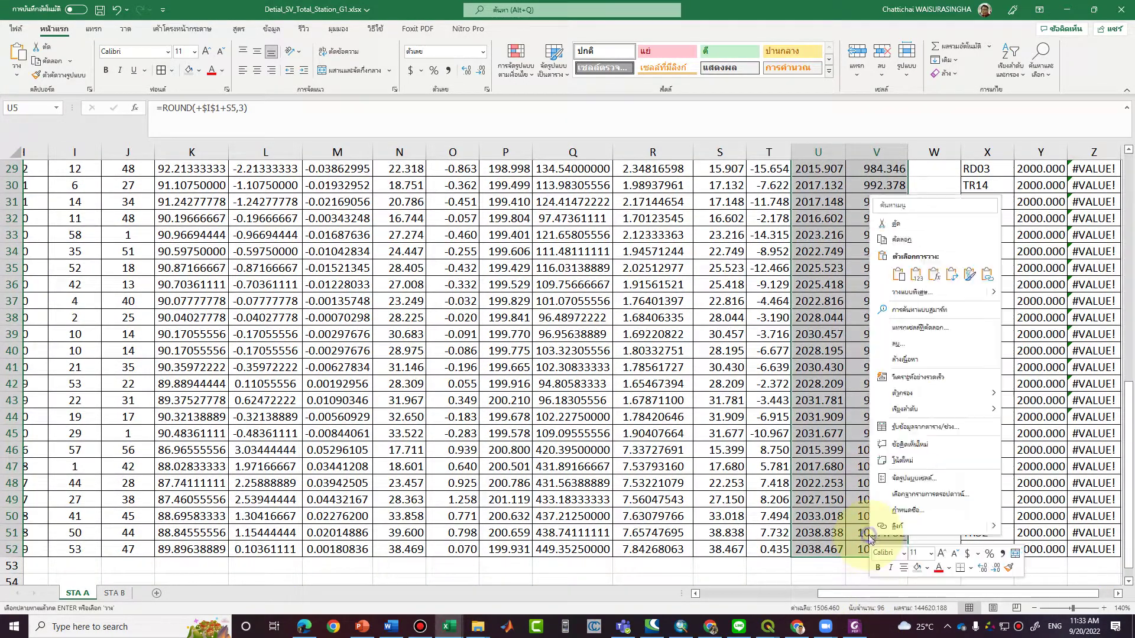
pyautogui.click(901, 239)
pyautogui.scroll(9, 1005, 355)
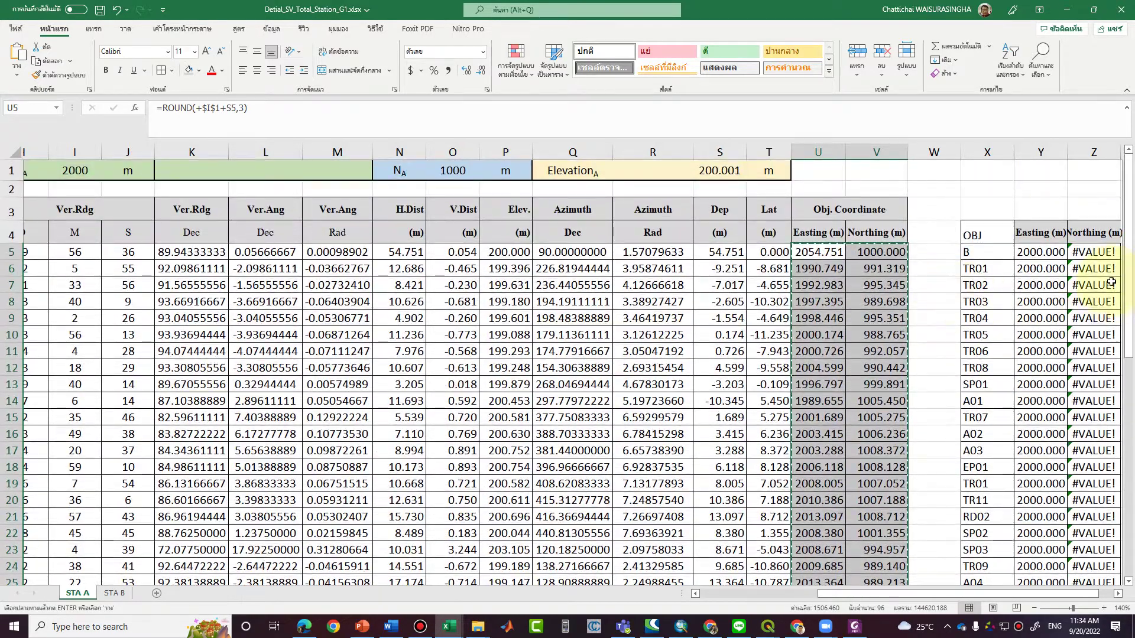
pyautogui.click(1046, 253)
pyautogui.rightClick(1047, 253)
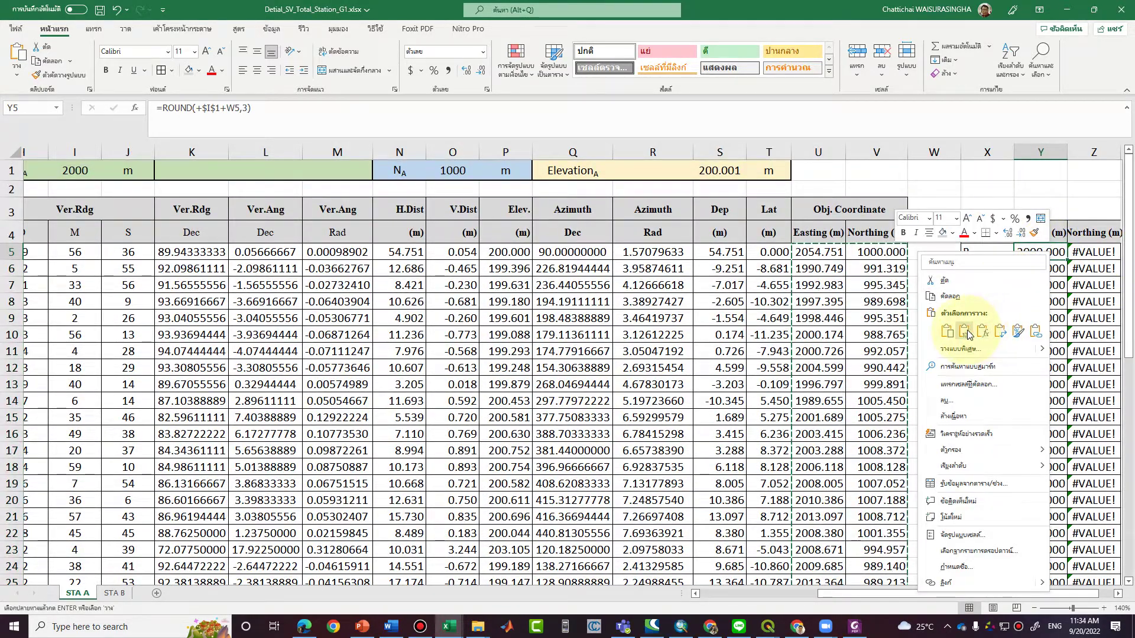
pyautogui.click(967, 333)
pyautogui.hscroll(1, 1029, 594)
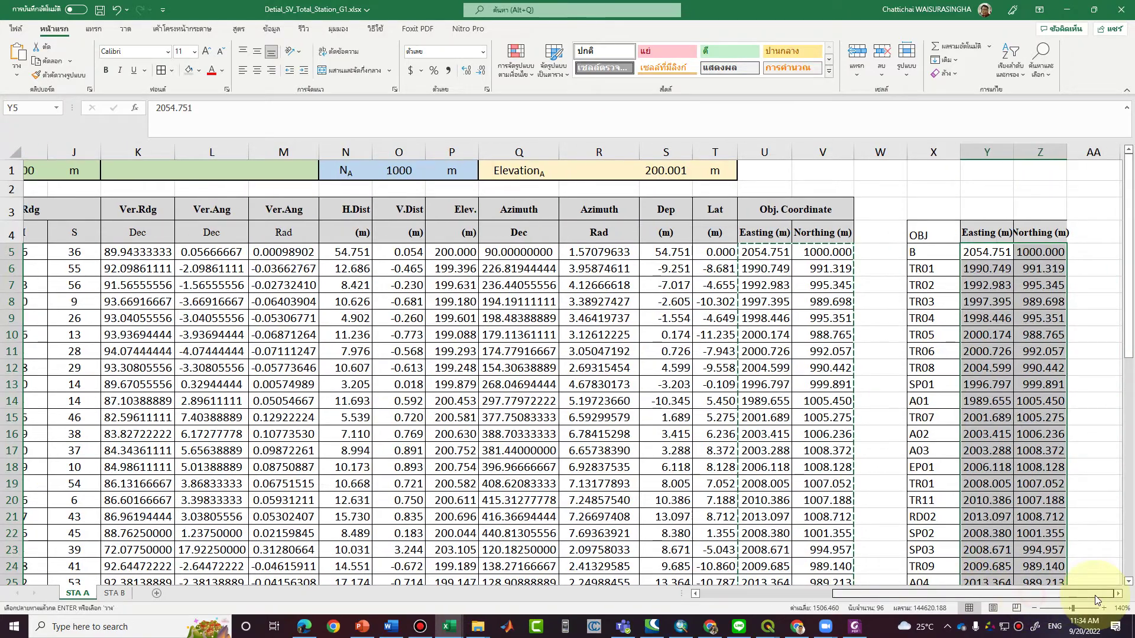
# Autofit columns Y and Z to their headings, and enter the heading Elevation in AA4.
pyautogui.doubleClick(1014, 152)
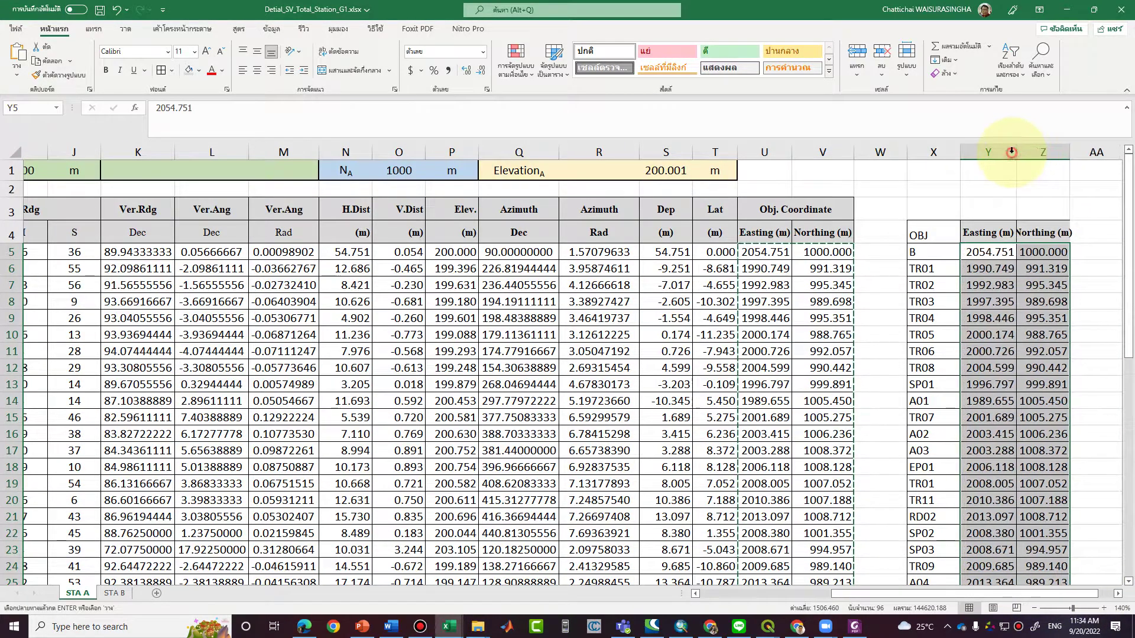
pyautogui.doubleClick(1070, 148)
pyautogui.click(1106, 232)
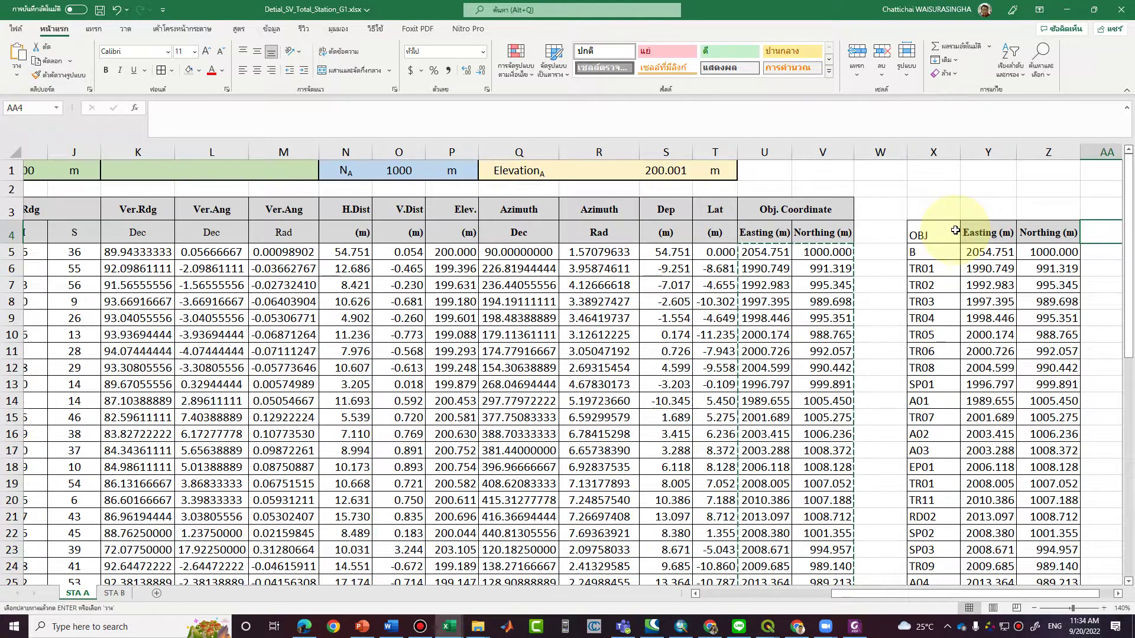
pyautogui.write('Elevation')
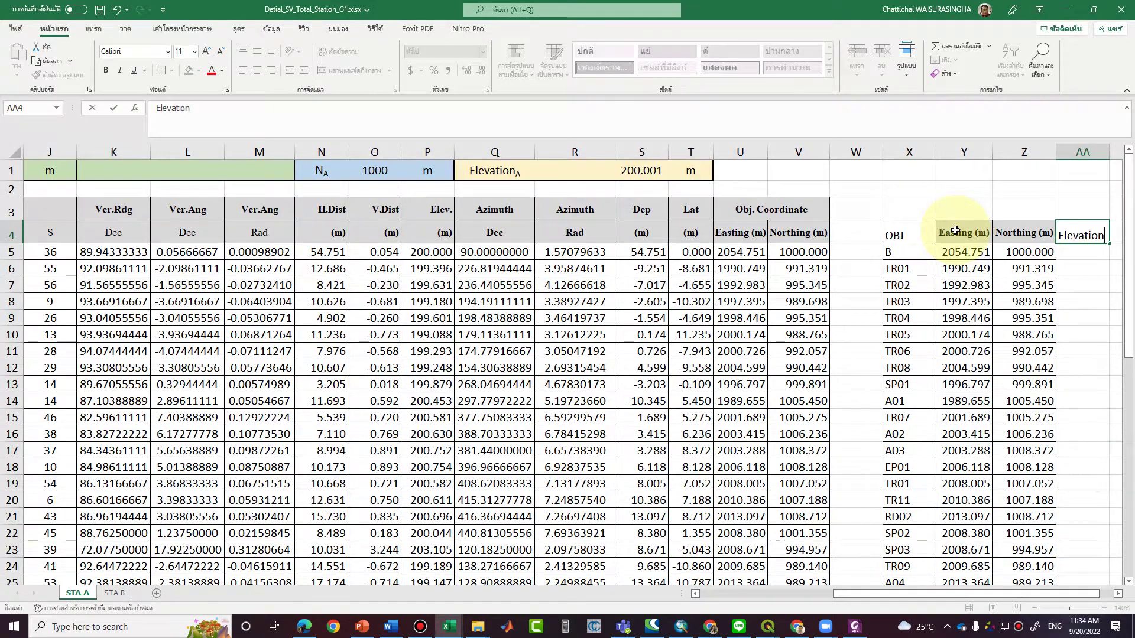
pyautogui.press('Return')
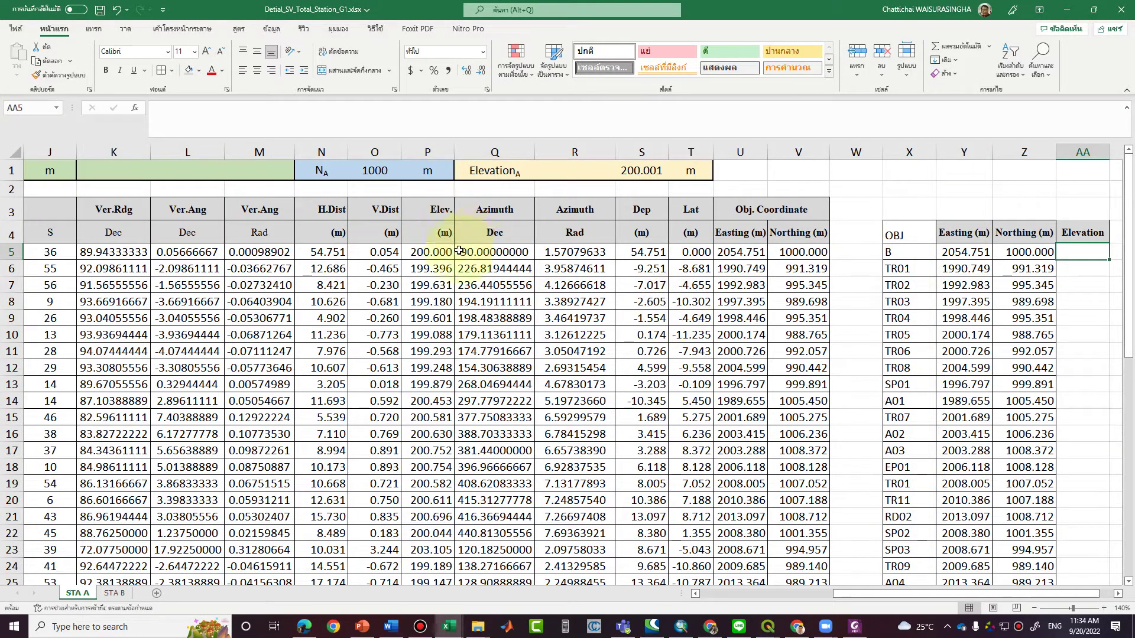
# Copy the Elev. results in P5:P52 and paste them as values only under the Elevation heading at AA5.
pyautogui.moveTo(452, 252); pyautogui.dragTo(431, 552)
pyautogui.hotkey('ctrl', 'c')
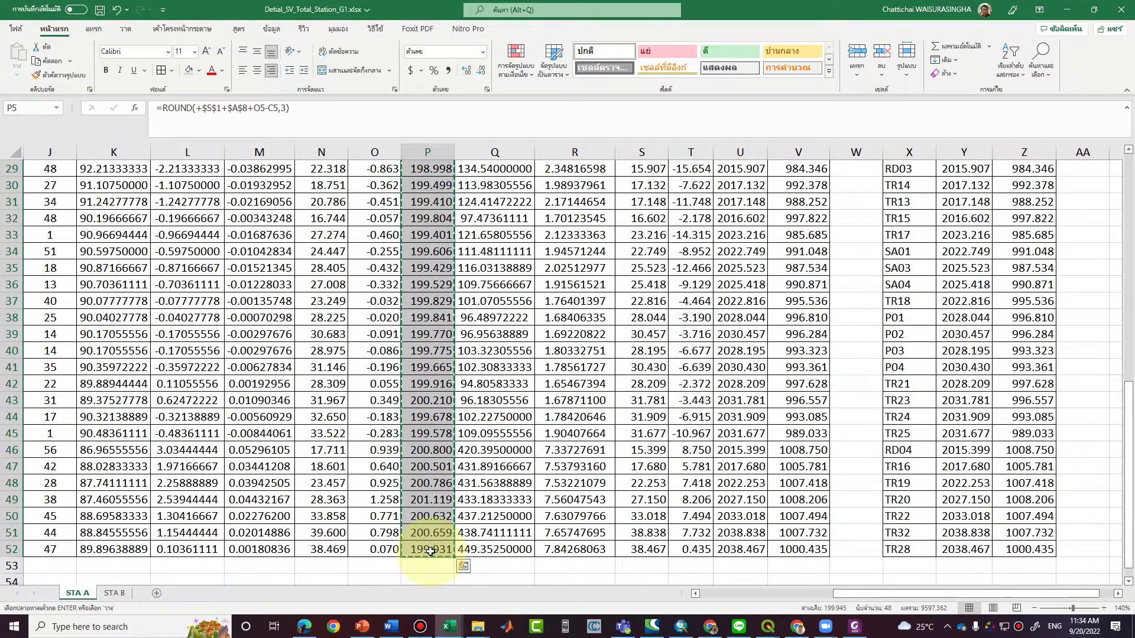
pyautogui.click(1123, 599)
pyautogui.scroll(9, 1102, 347)
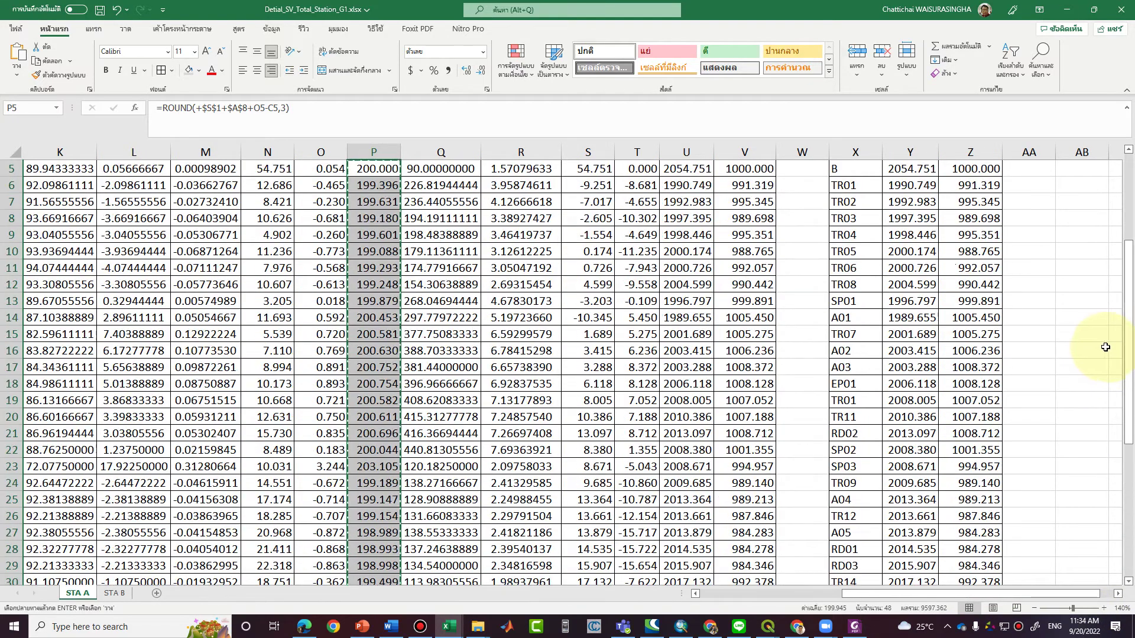
pyautogui.click(1035, 252)
pyautogui.rightClick(1035, 251)
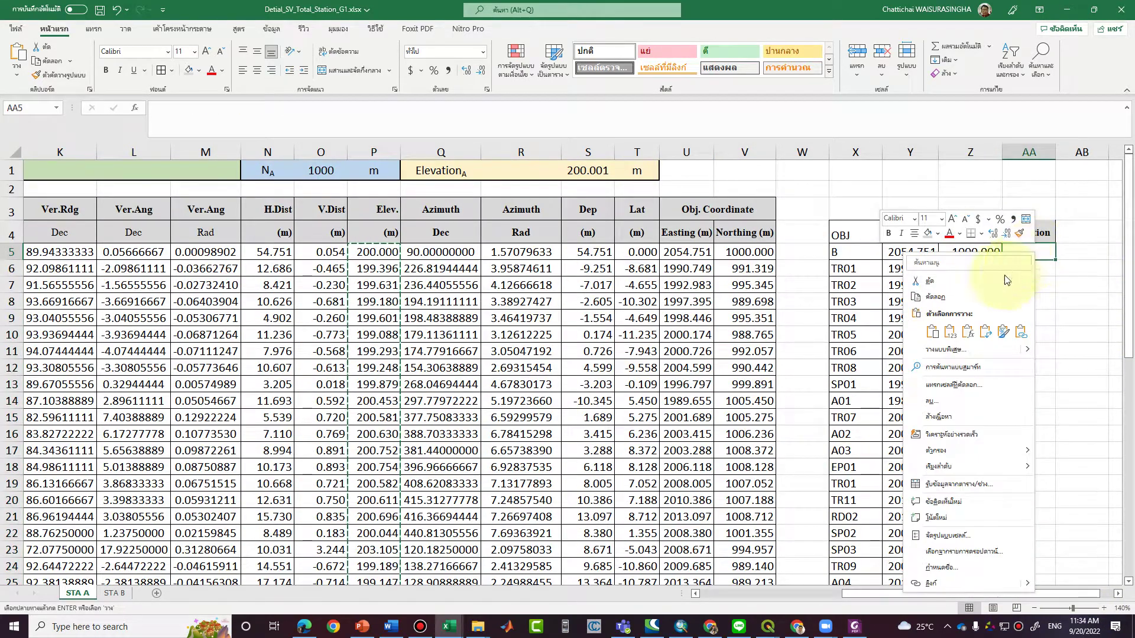
pyautogui.click(950, 331)
pyautogui.click(1041, 224)
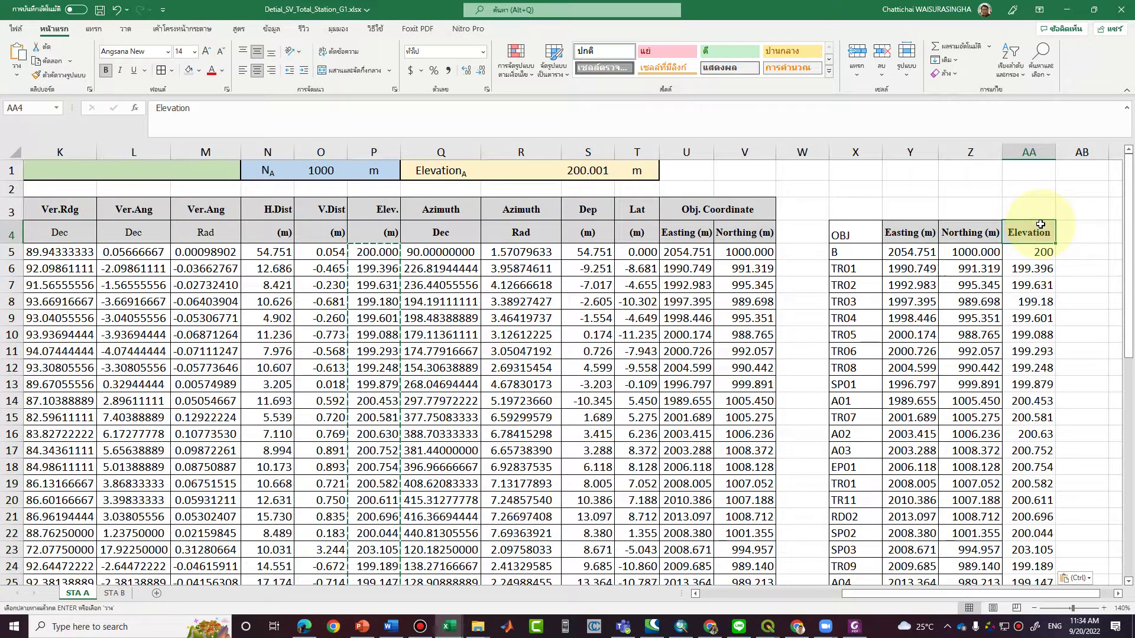
# Apply cell borders to the coordinate list from the OBJ heading through the Elevation column, starting at X4.
pyautogui.moveTo(836, 233); pyautogui.dragTo(1052, 603)
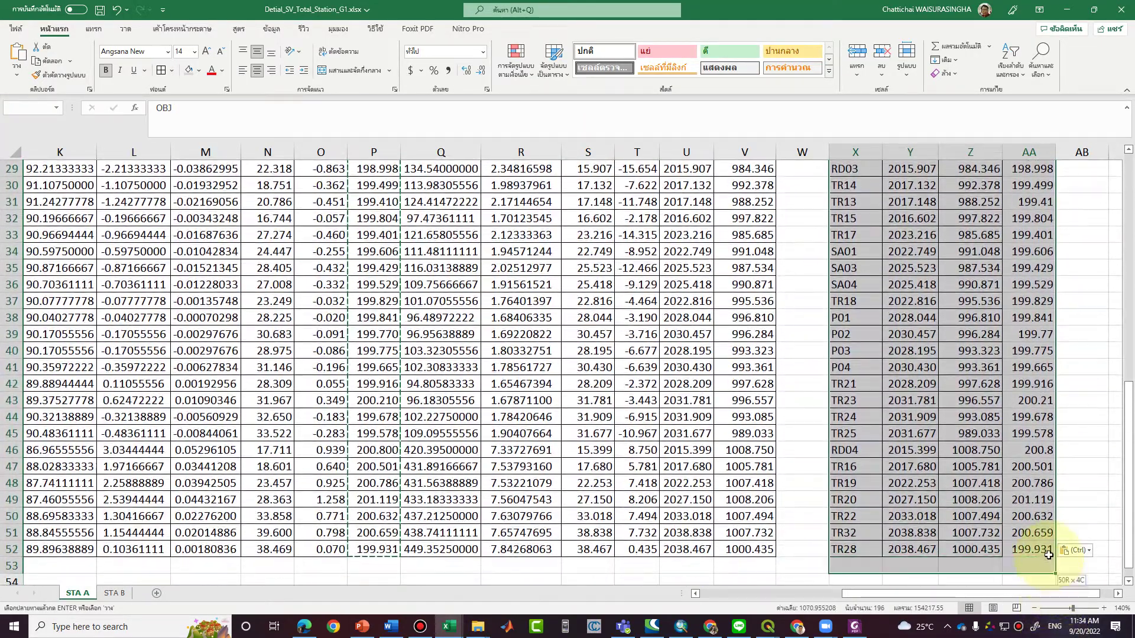
pyautogui.click(166, 75)
pyautogui.scroll(9, 798, 284)
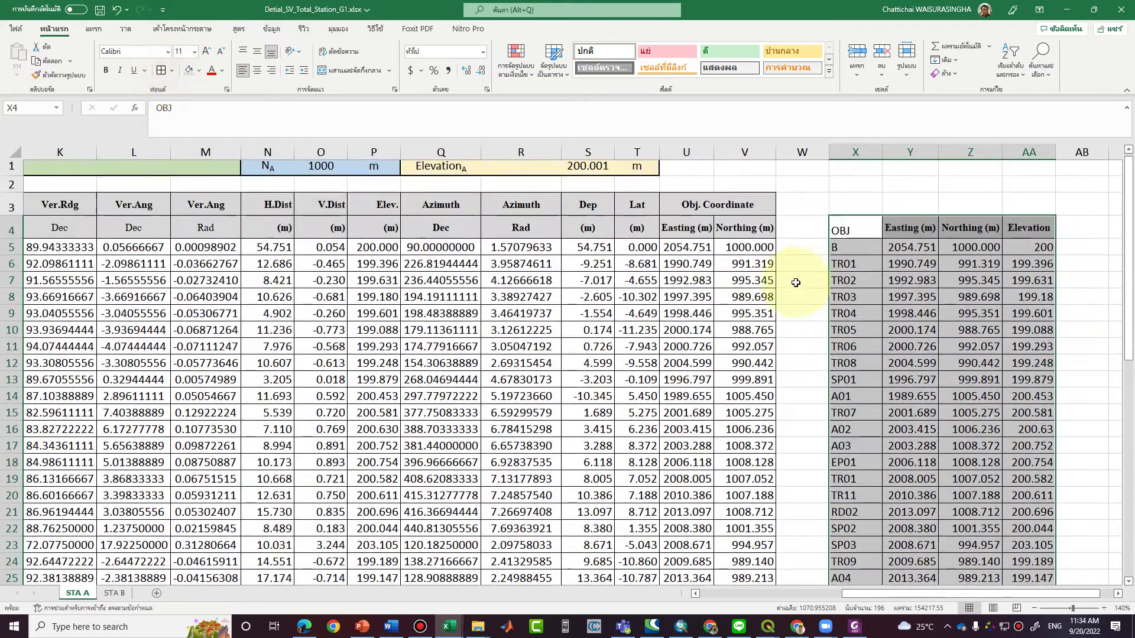
# Enter the heading Description in AB4 and autofit column AB to it.
pyautogui.click(1076, 231)
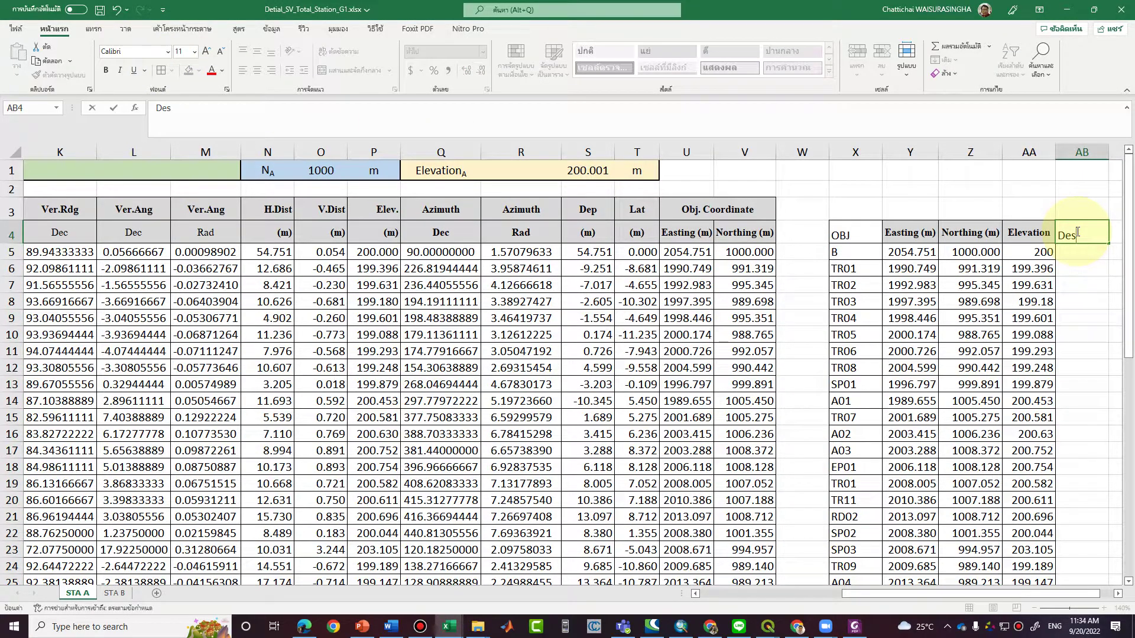
pyautogui.press('Return')
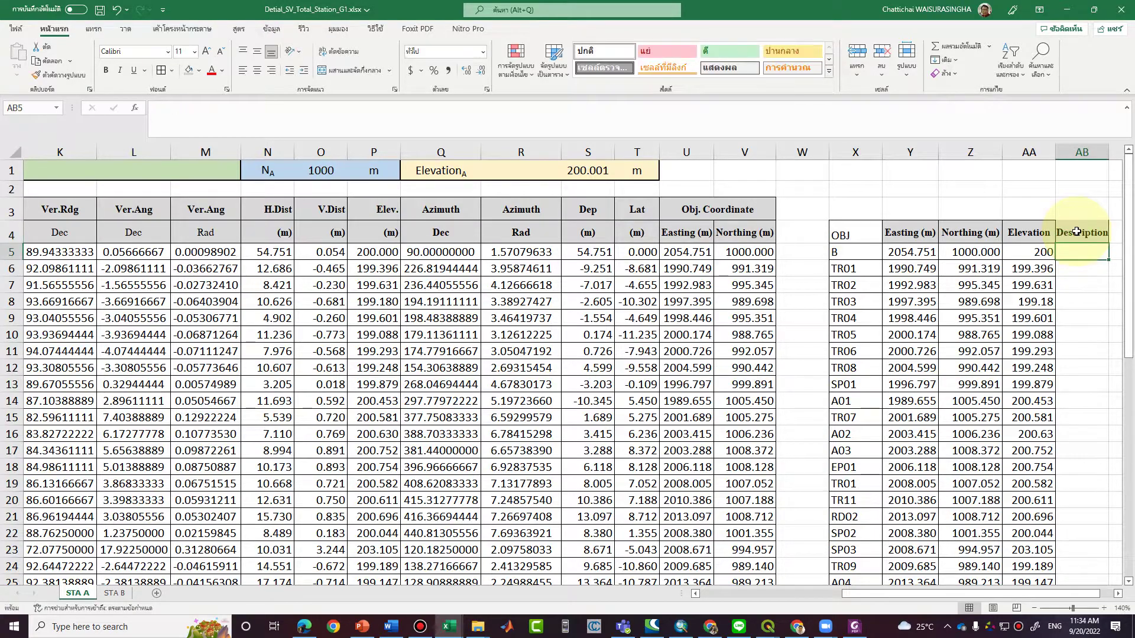
pyautogui.doubleClick(1109, 154)
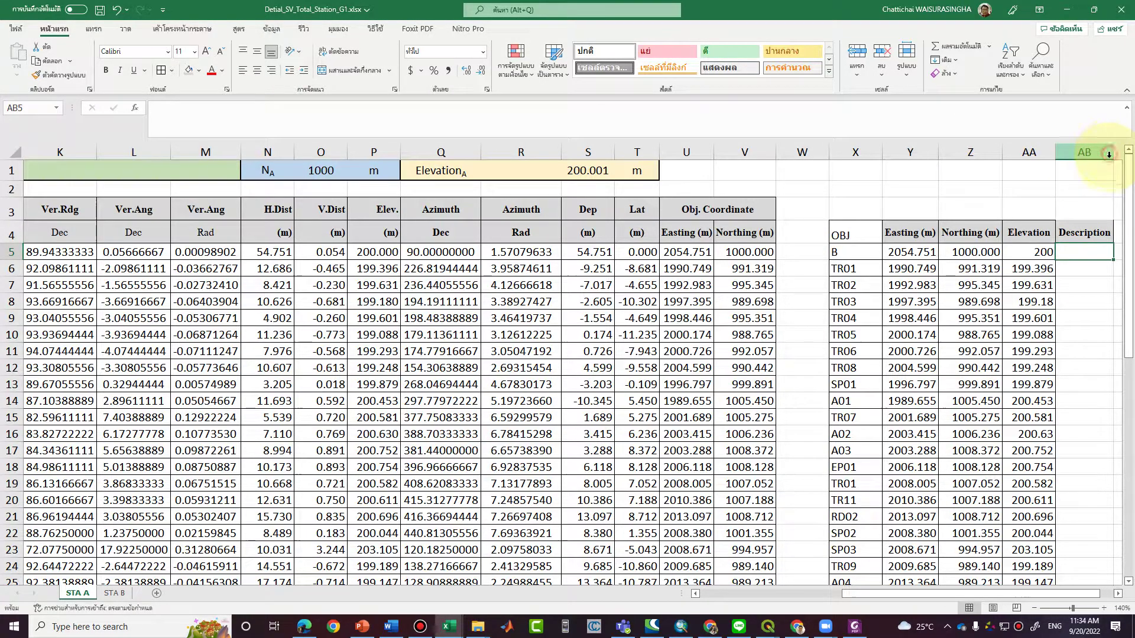
pyautogui.click(1084, 236)
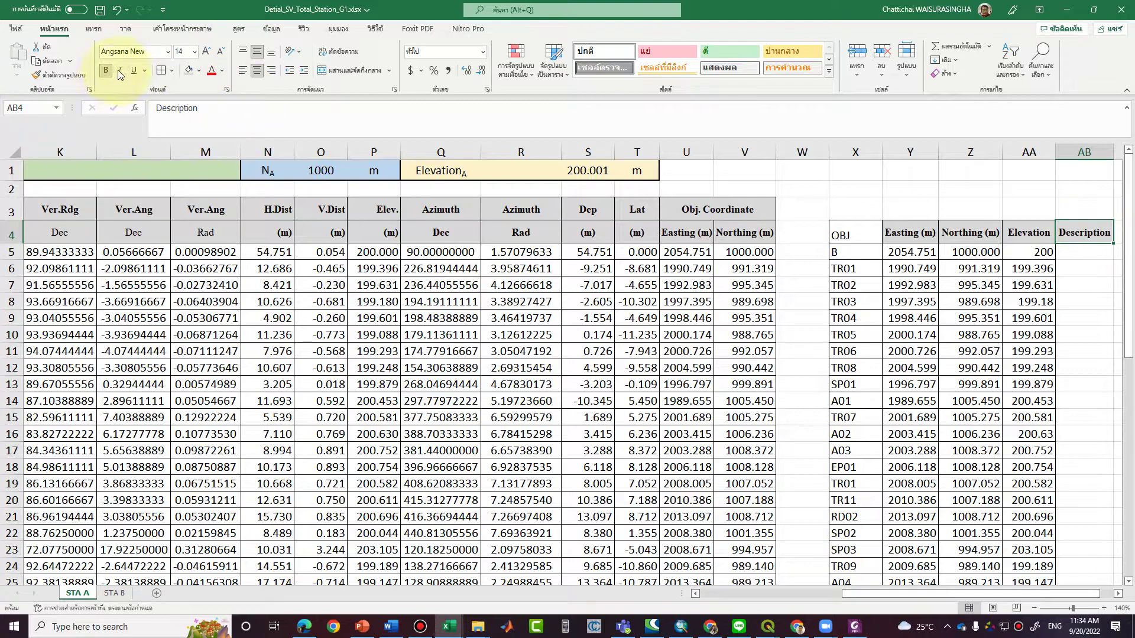
# Enter =LEFT(X5,2) in AB5 to extract the code from the point name, and fill it down column AB to row 52.
pyautogui.click(1085, 248)
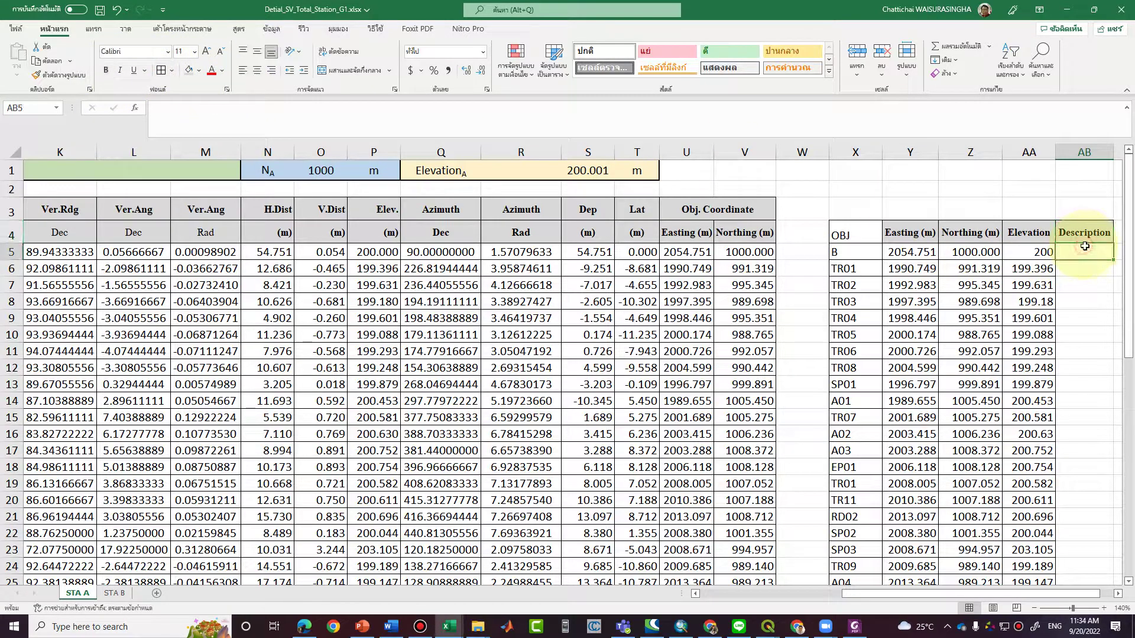
pyautogui.write('=')
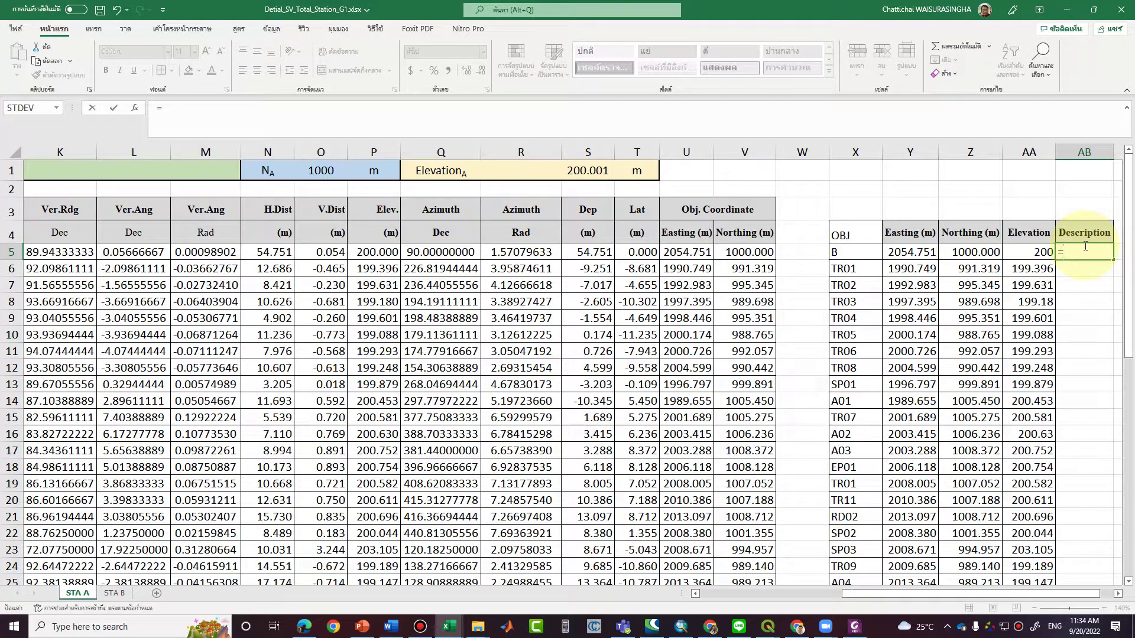
pyautogui.write('LEFT(')
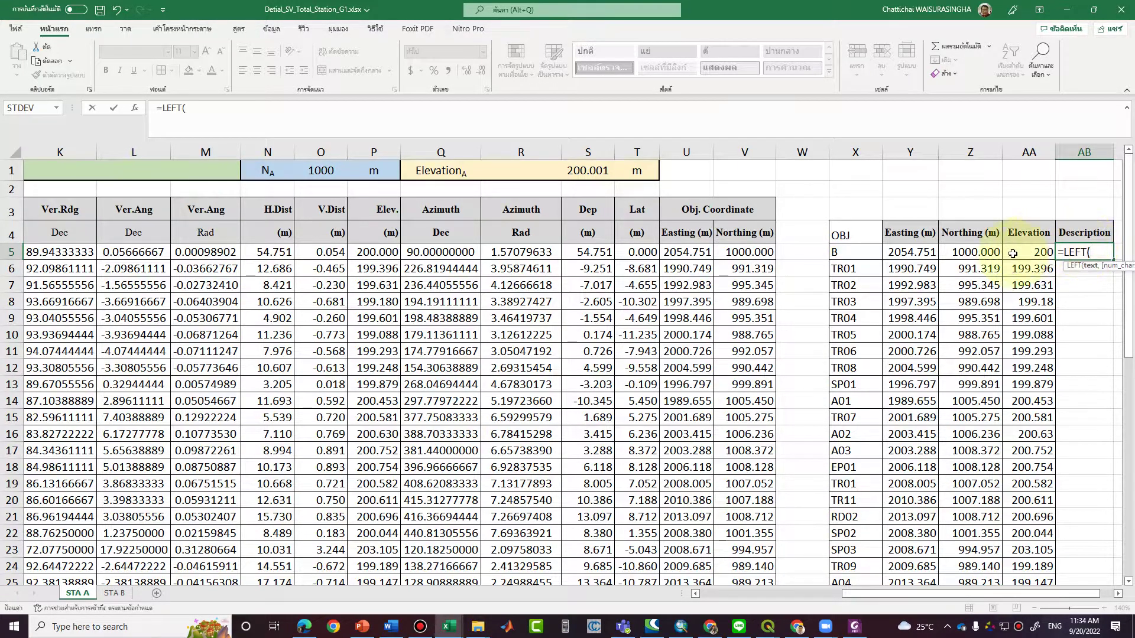
pyautogui.click(869, 250)
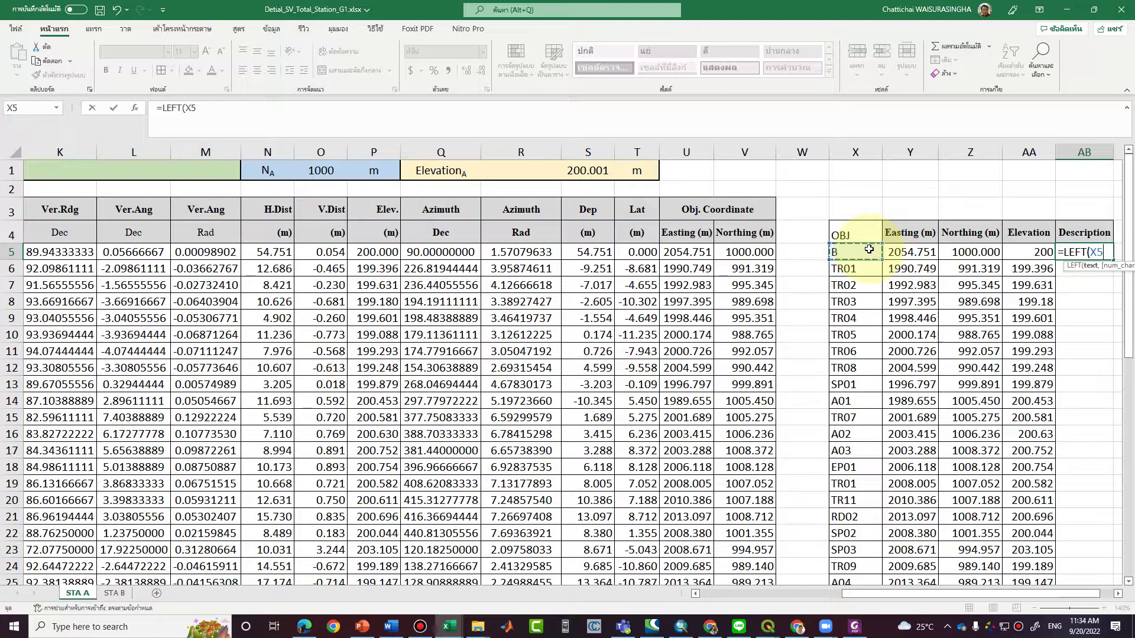
pyautogui.press('Return')
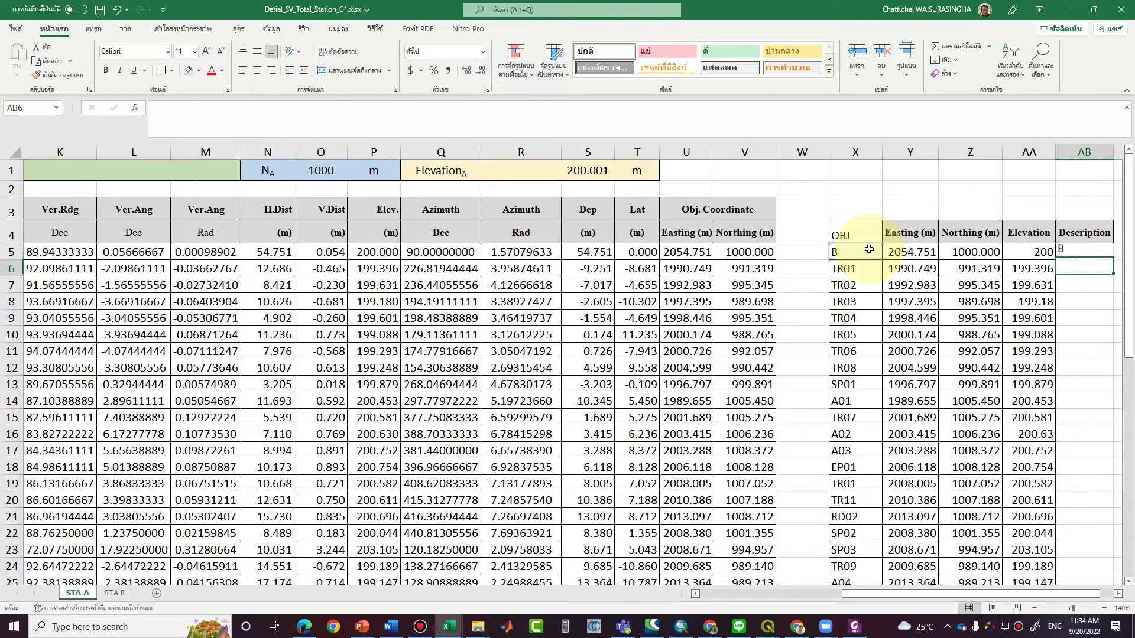
pyautogui.click(1092, 248)
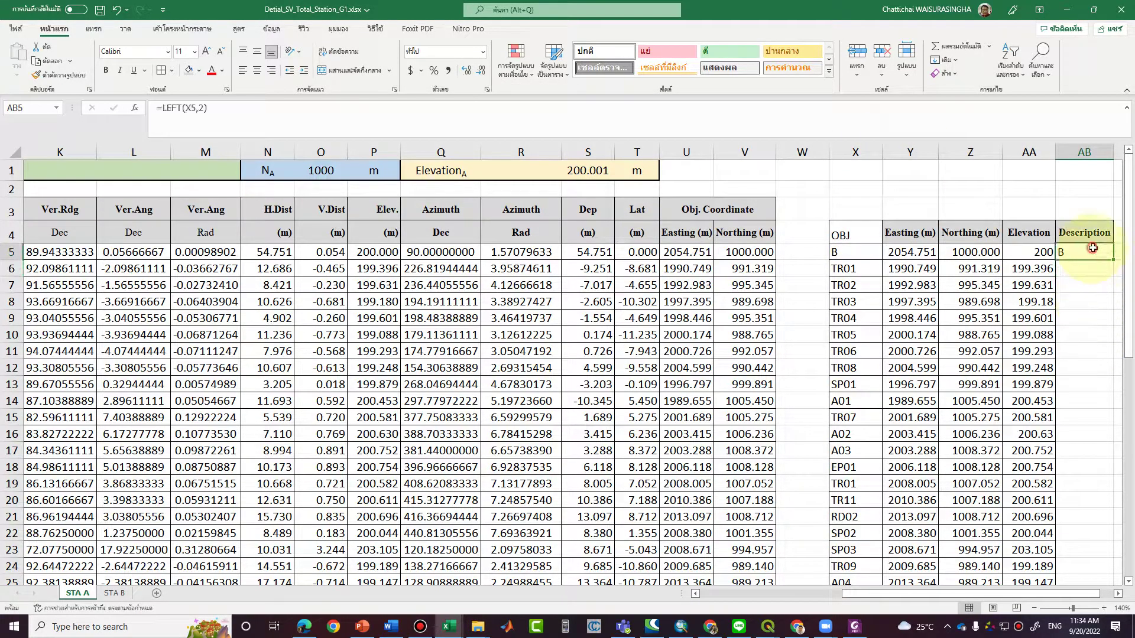
pyautogui.doubleClick(1113, 260)
pyautogui.scroll(-11, 1107, 258)
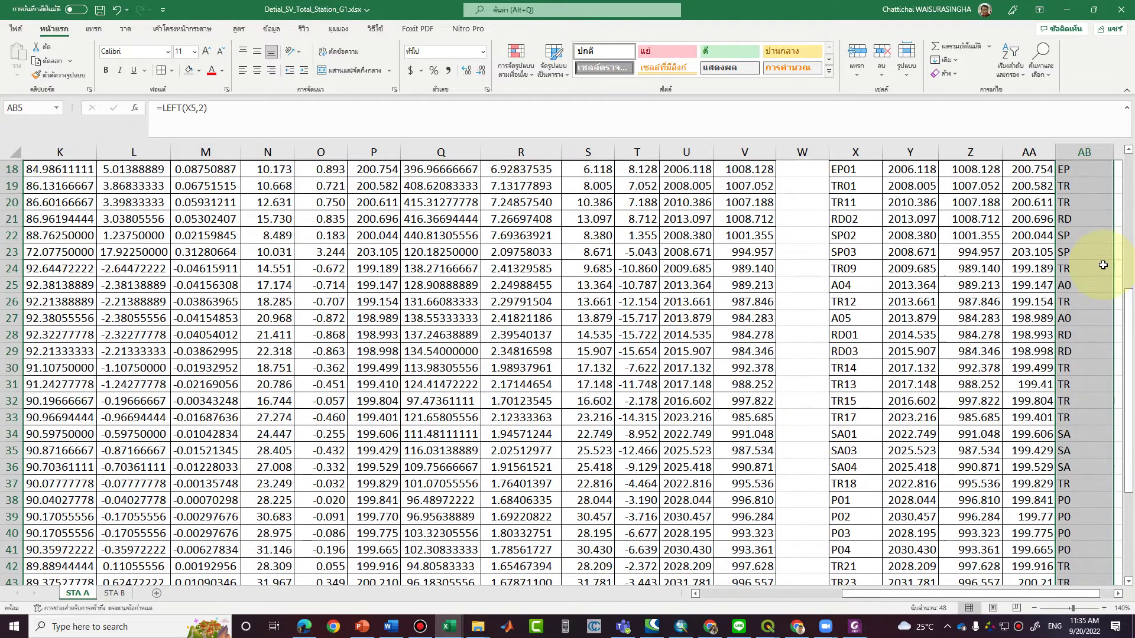
pyautogui.scroll(8, 1099, 319)
pyautogui.scroll(5, 1099, 320)
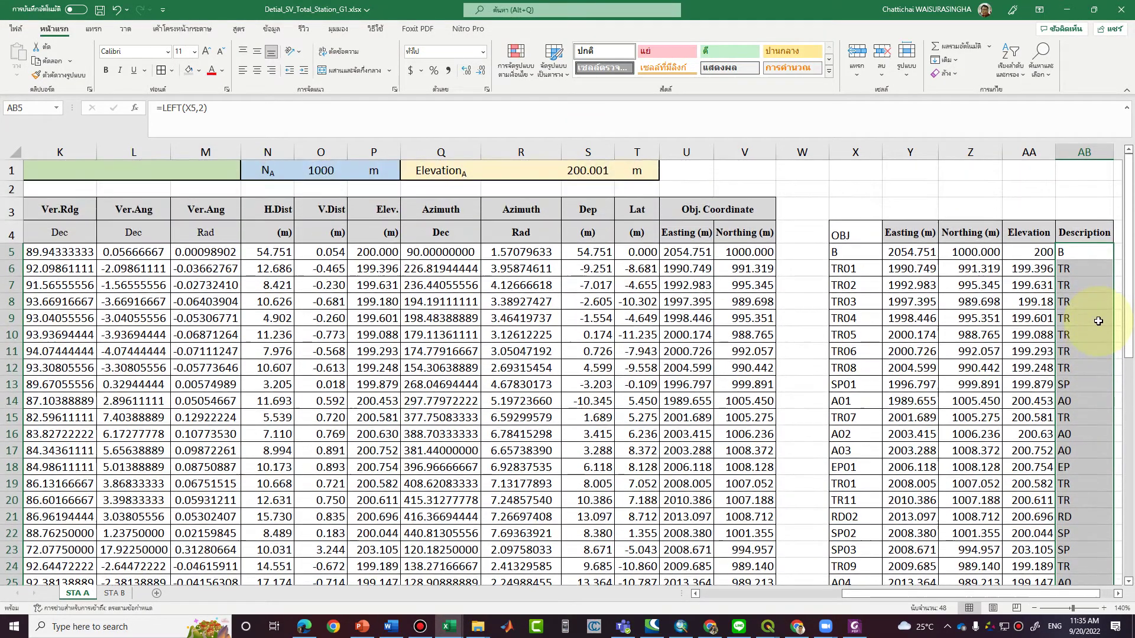
# Replace the description of point B in AB5 with GCP.
pyautogui.click(1098, 321)
pyautogui.click(1093, 248)
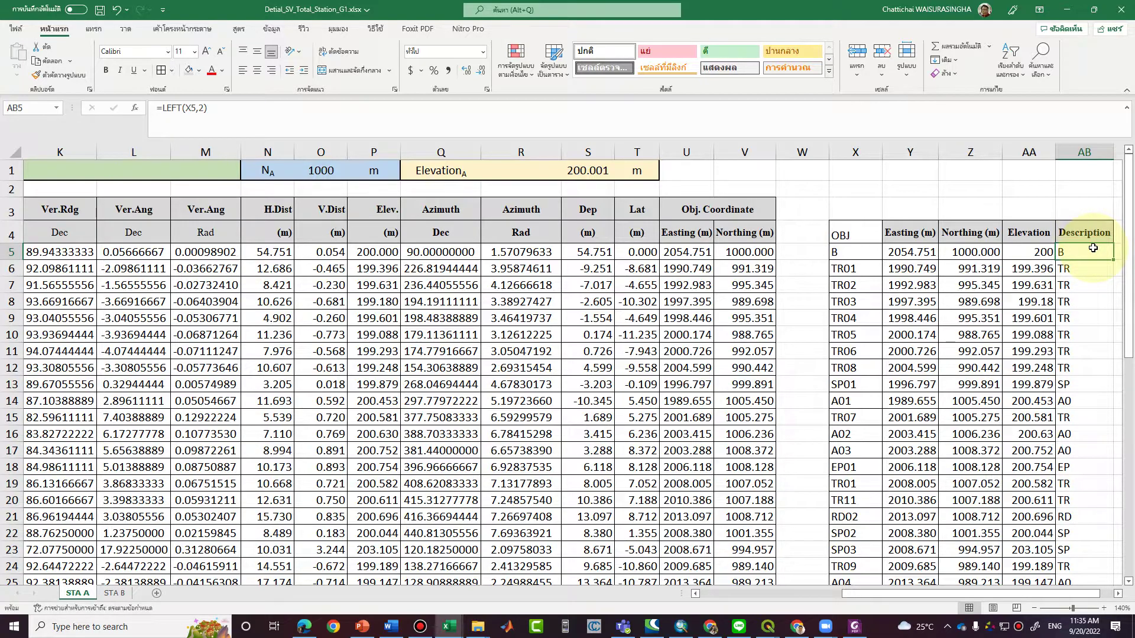
pyautogui.write('GCP')
pyautogui.press('Return')
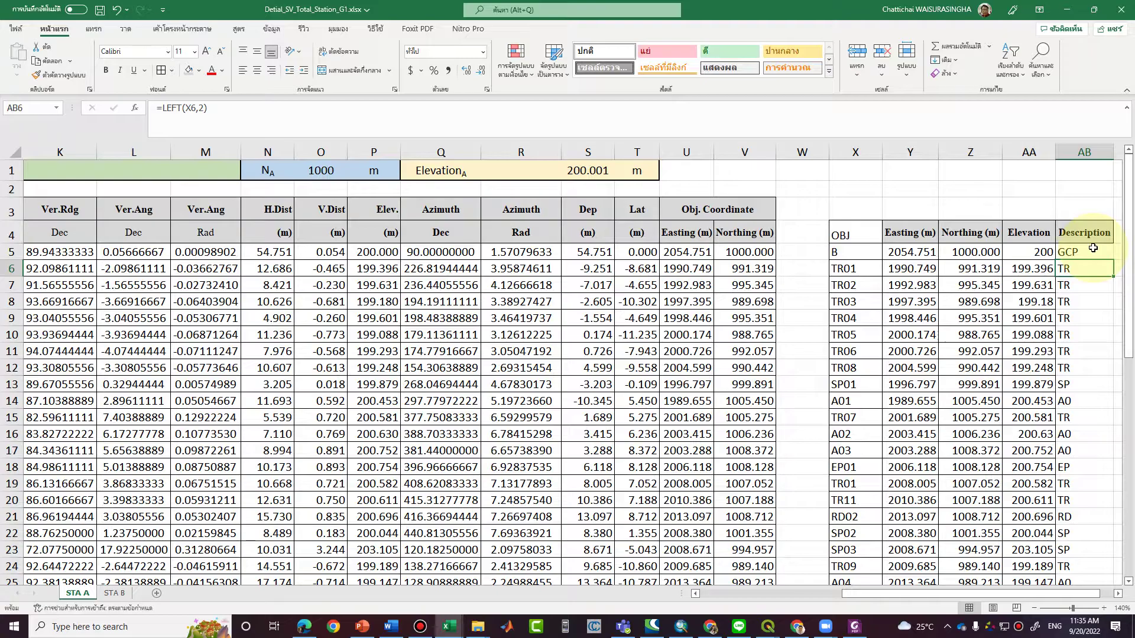
# Apply cell borders to the whole list X4:AB52 and centre its contents horizontally.
pyautogui.moveTo(836, 235); pyautogui.dragTo(804, 553)
pyautogui.rightClick(805, 492)
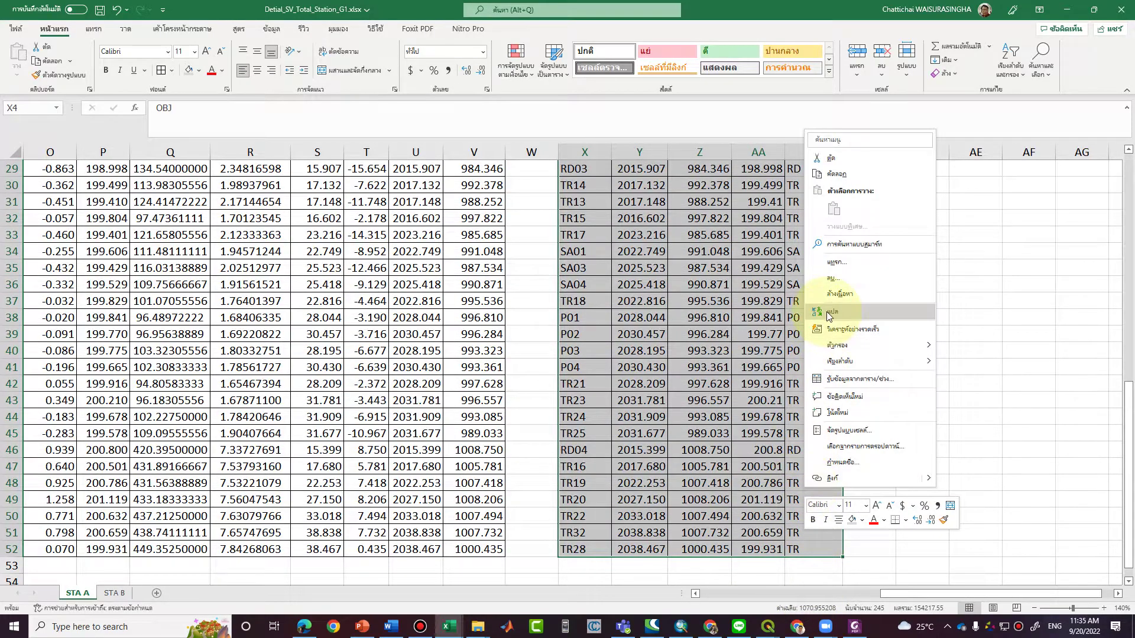
pyautogui.click(296, 10)
pyautogui.click(158, 71)
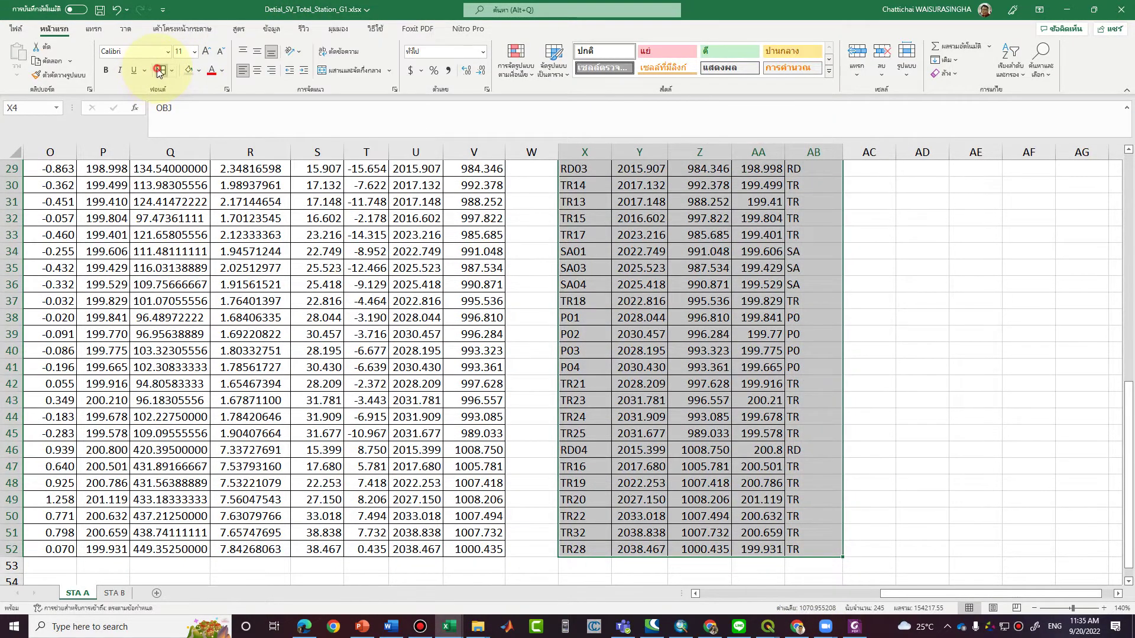
pyautogui.click(256, 70)
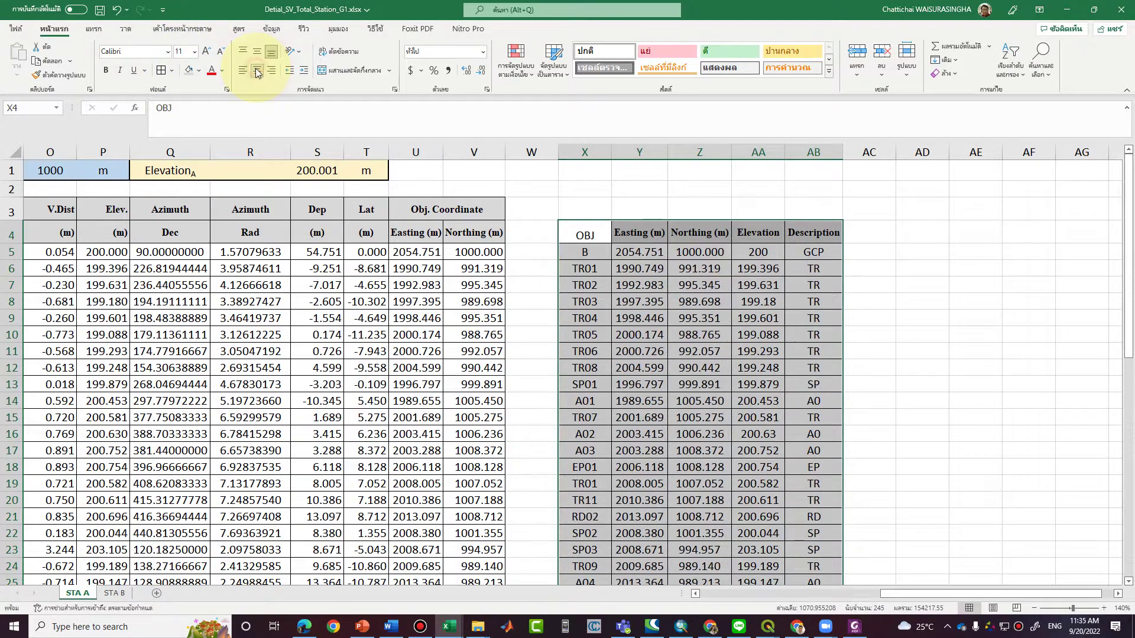
pyautogui.click(758, 401)
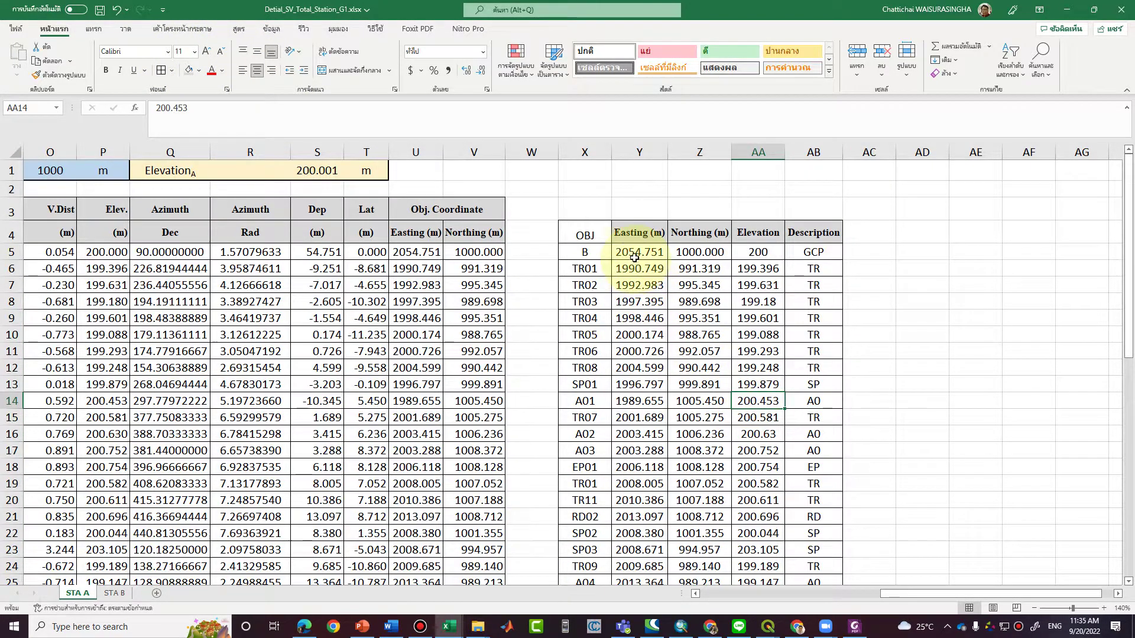
# Give the heading row X4:AB4 the grey fill and make its text bold.
pyautogui.click(586, 236)
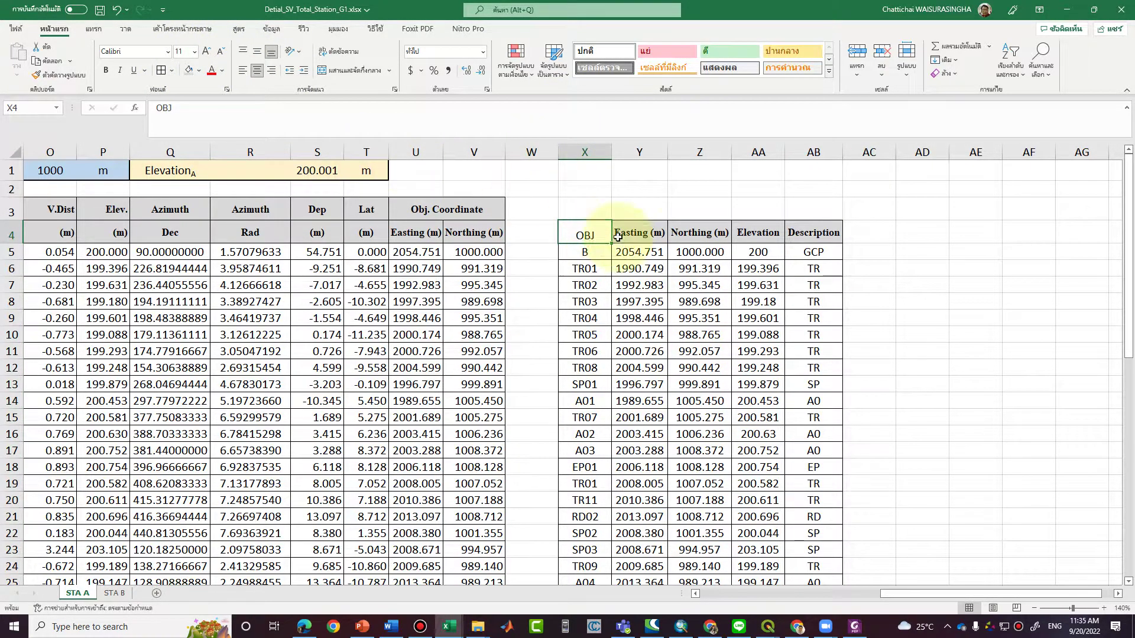
pyautogui.moveTo(589, 230); pyautogui.dragTo(589, 230)
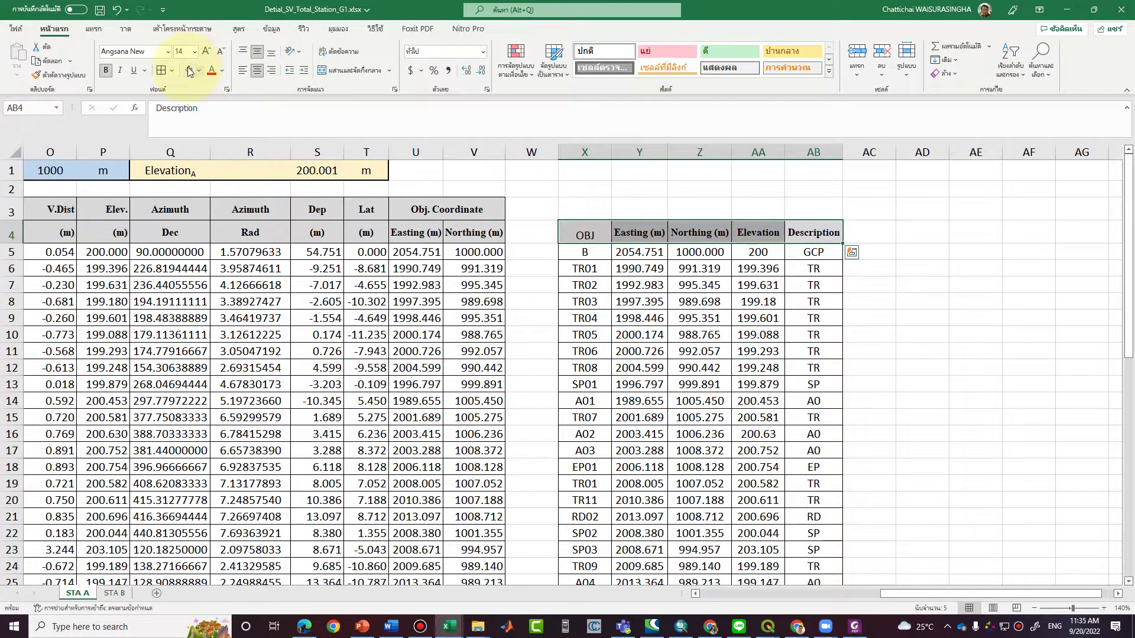
pyautogui.click(191, 72)
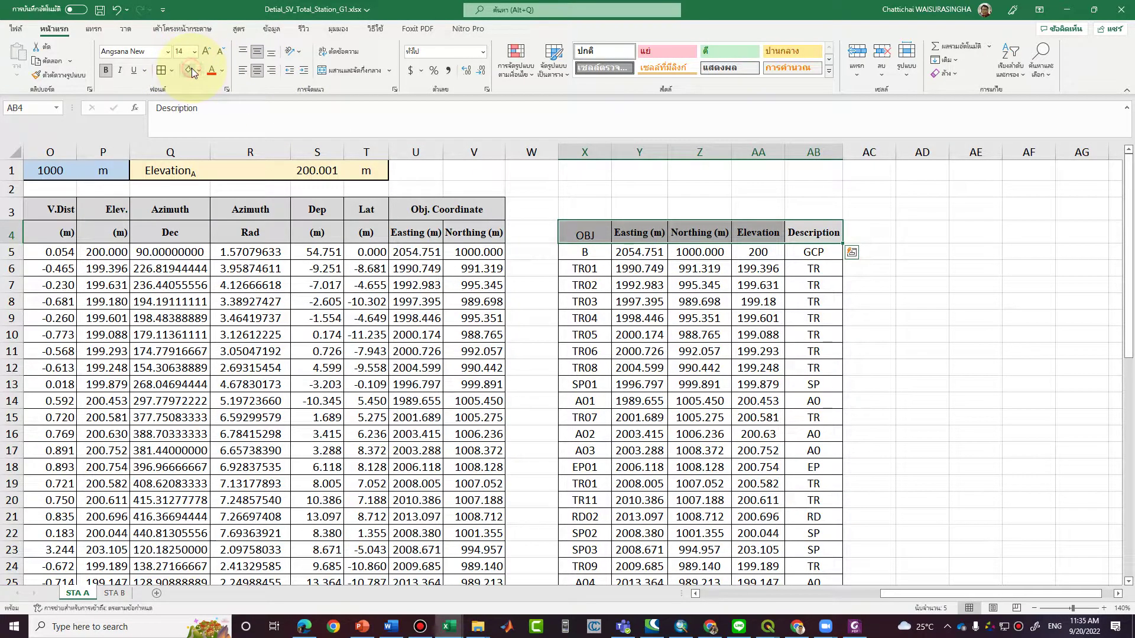
pyautogui.click(107, 73)
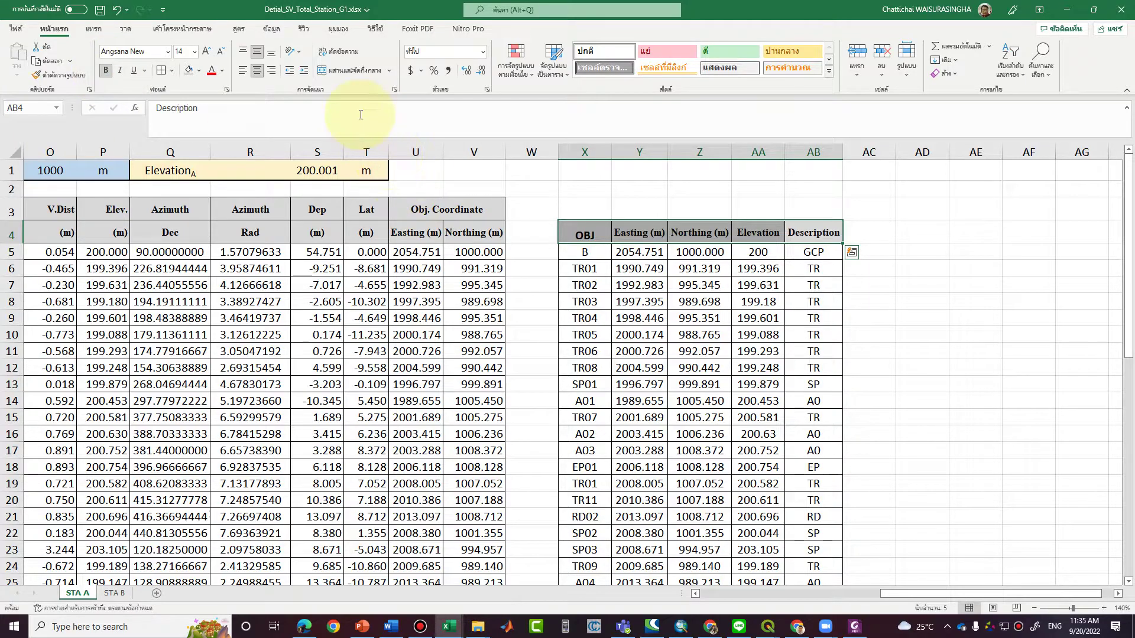
# Set the headings in X4:AB4 to the Angsana New font at size 14, centred.
pyautogui.click(168, 52)
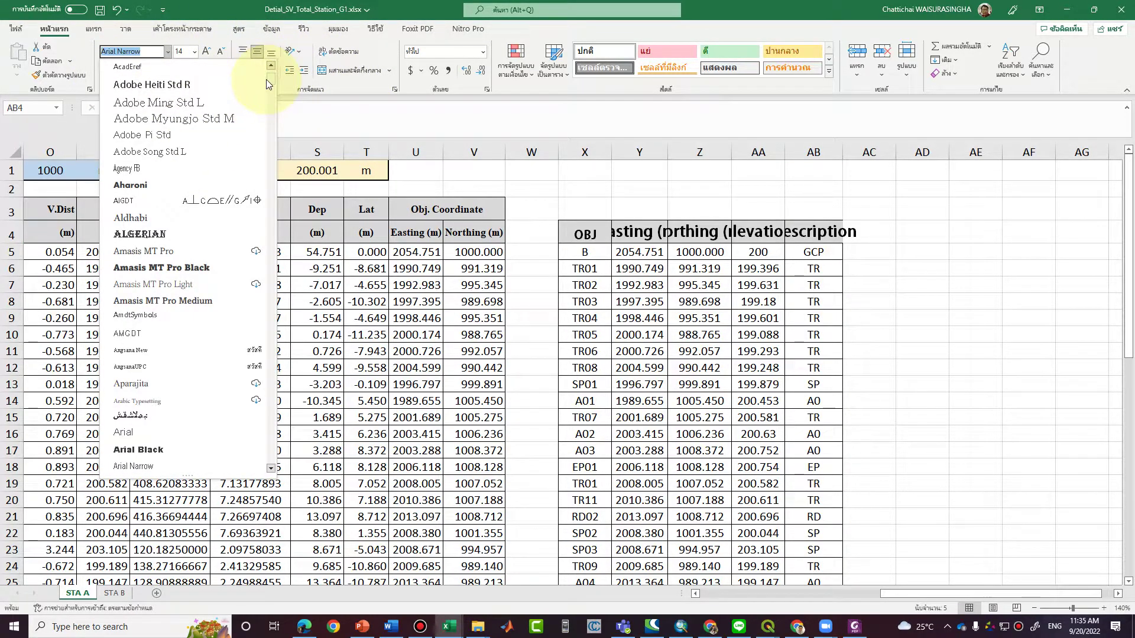
pyautogui.click(201, 350)
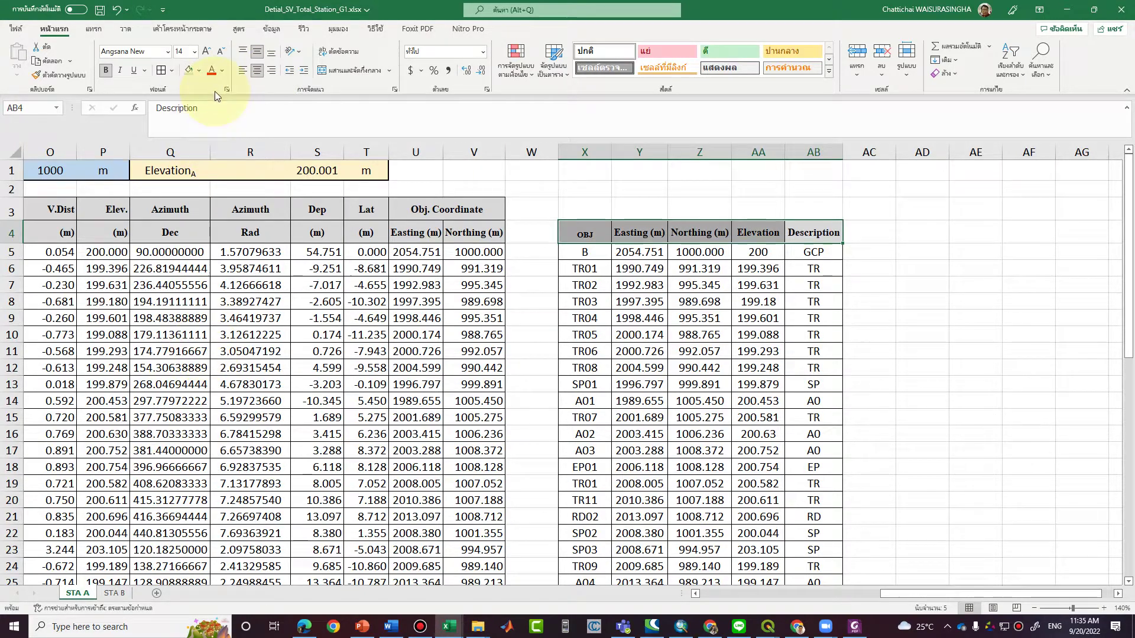
pyautogui.click(197, 52)
pyautogui.click(183, 136)
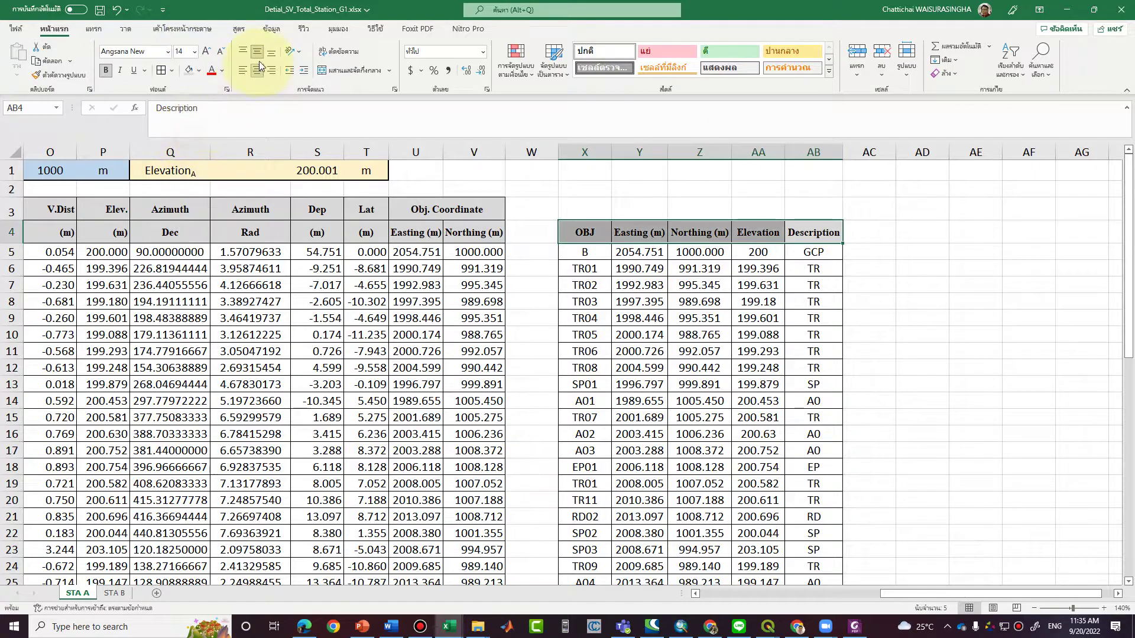
pyautogui.click(260, 70)
pyautogui.click(260, 70)
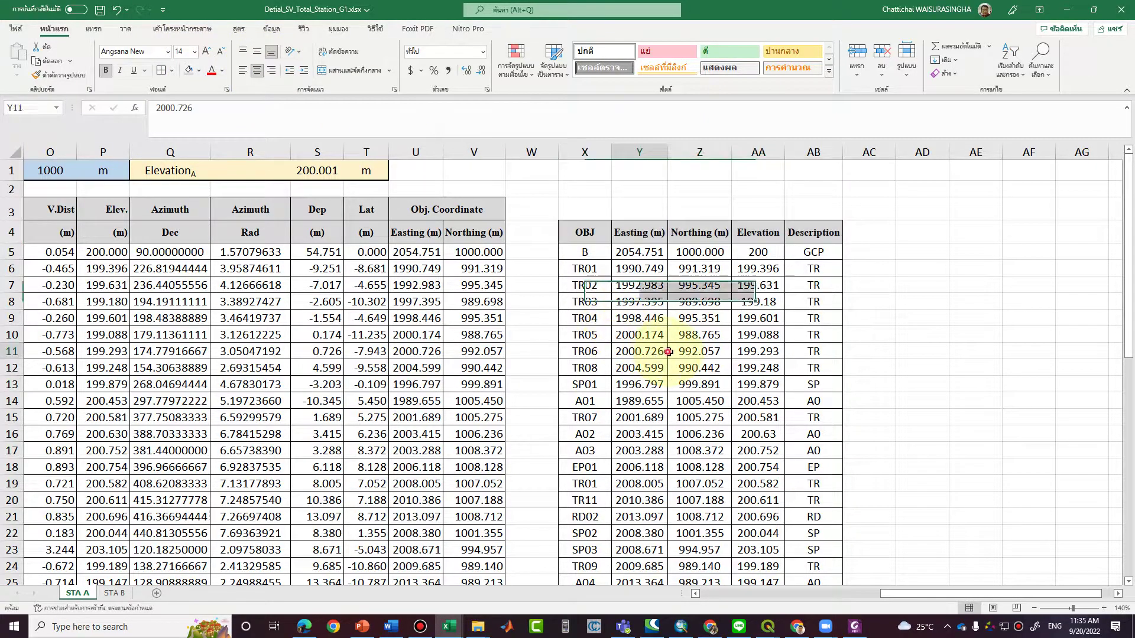
# Change the font of the whole list X4:AB52 to Angsana New.
pyautogui.moveTo(582, 232); pyautogui.dragTo(815, 550)
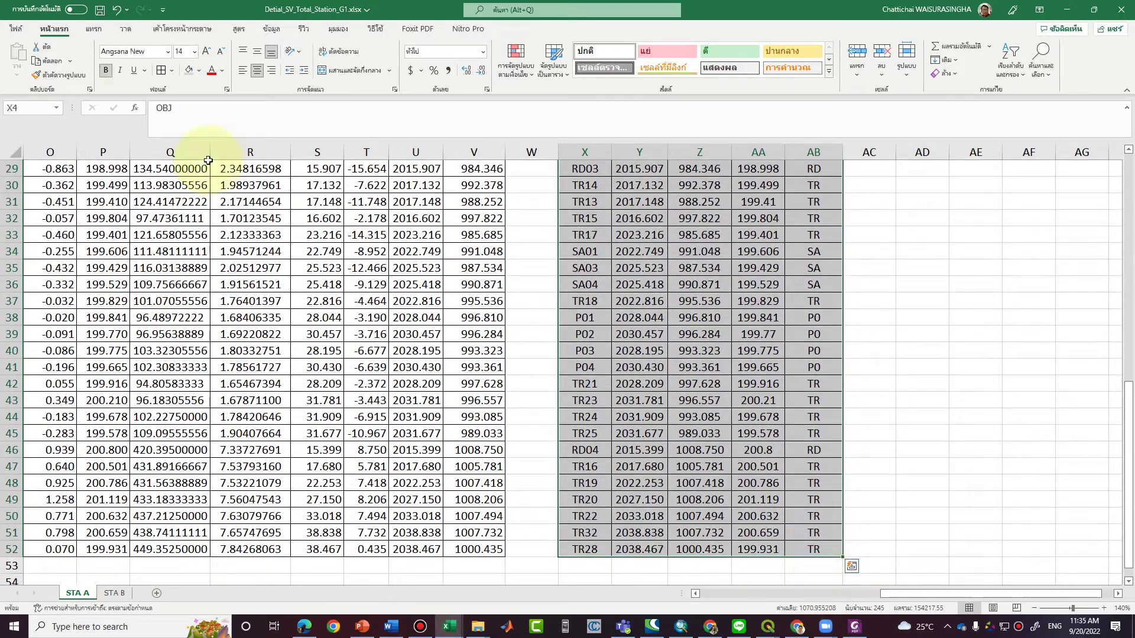
pyautogui.click(168, 51)
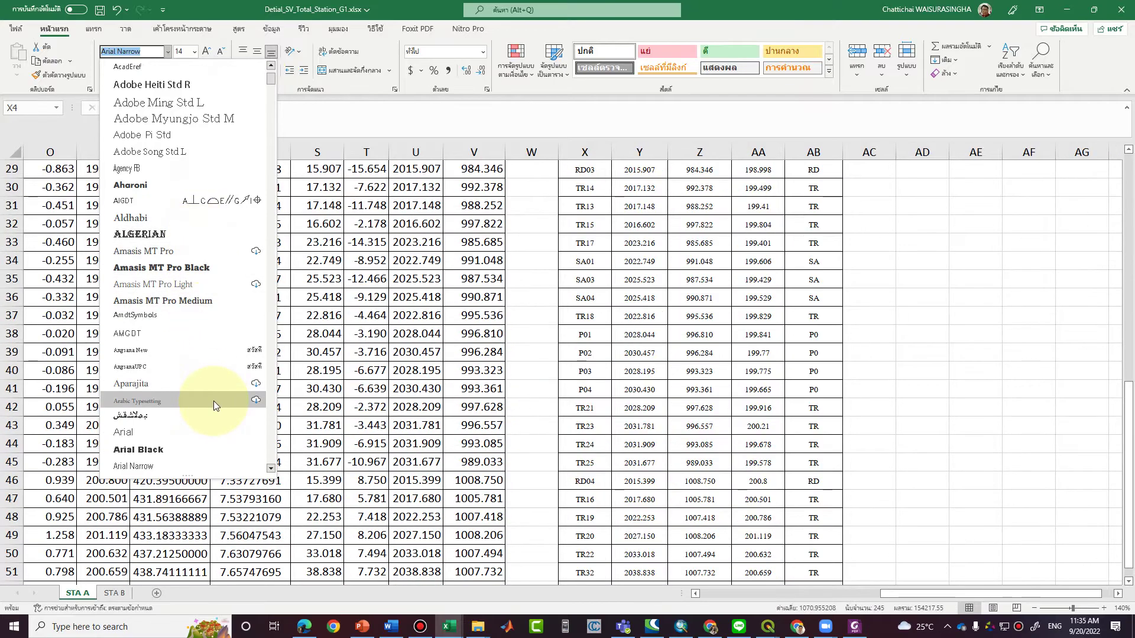
pyautogui.click(214, 350)
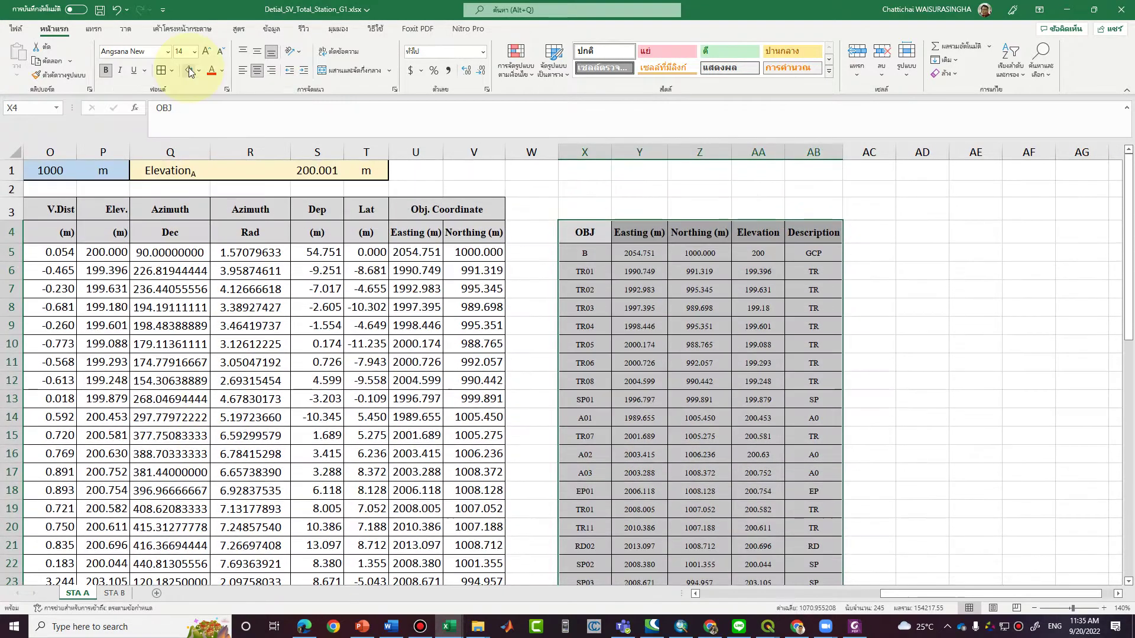
pyautogui.click(662, 273)
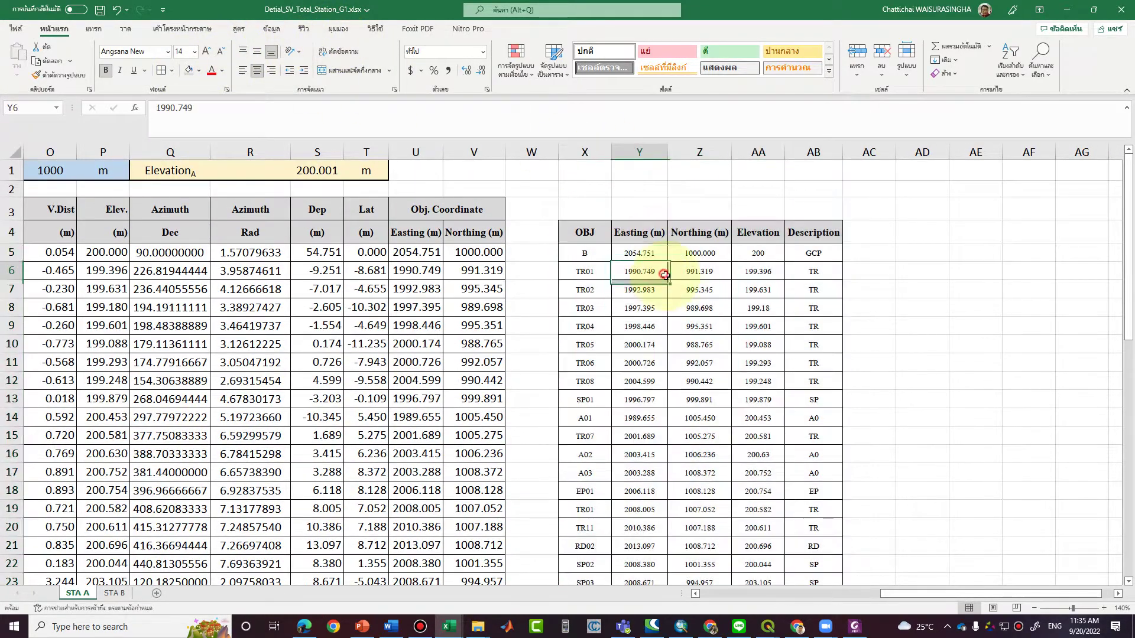
# Add a new sheet, place it after STA B and rename it TOPO_Data.
pyautogui.moveTo(584, 232); pyautogui.dragTo(829, 558)
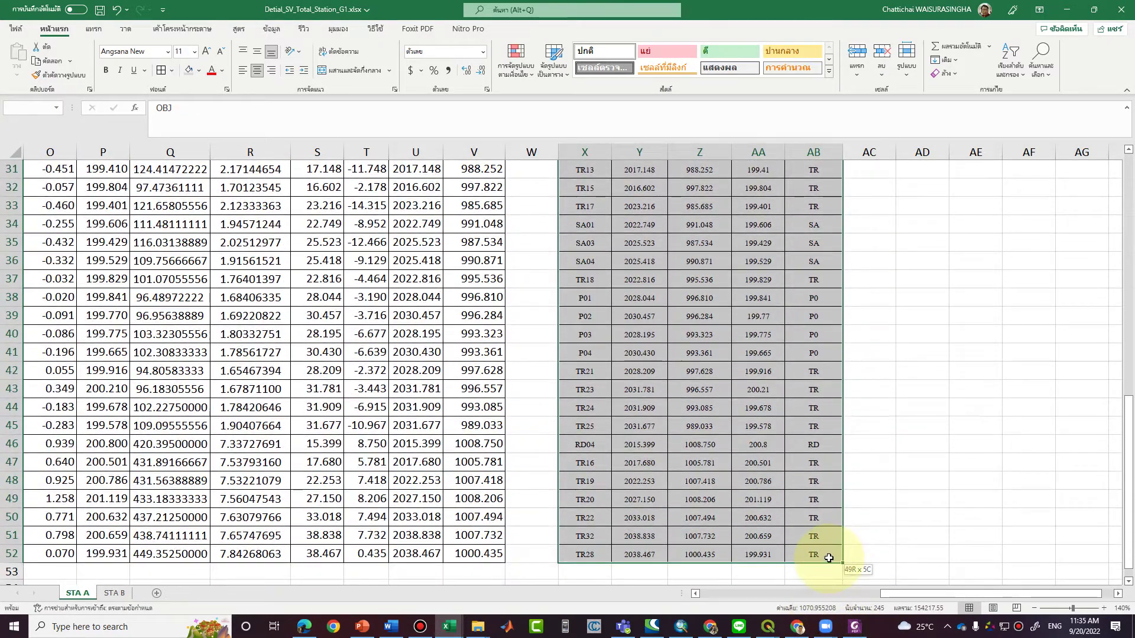
pyautogui.hotkey('ctrl', 'c')
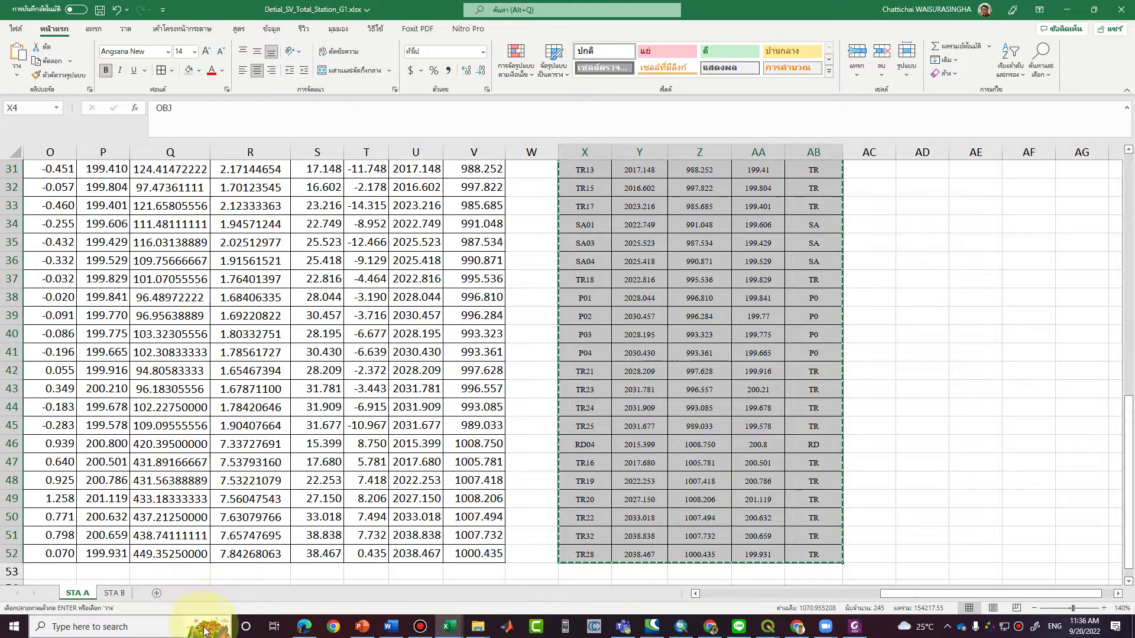
pyautogui.click(156, 593)
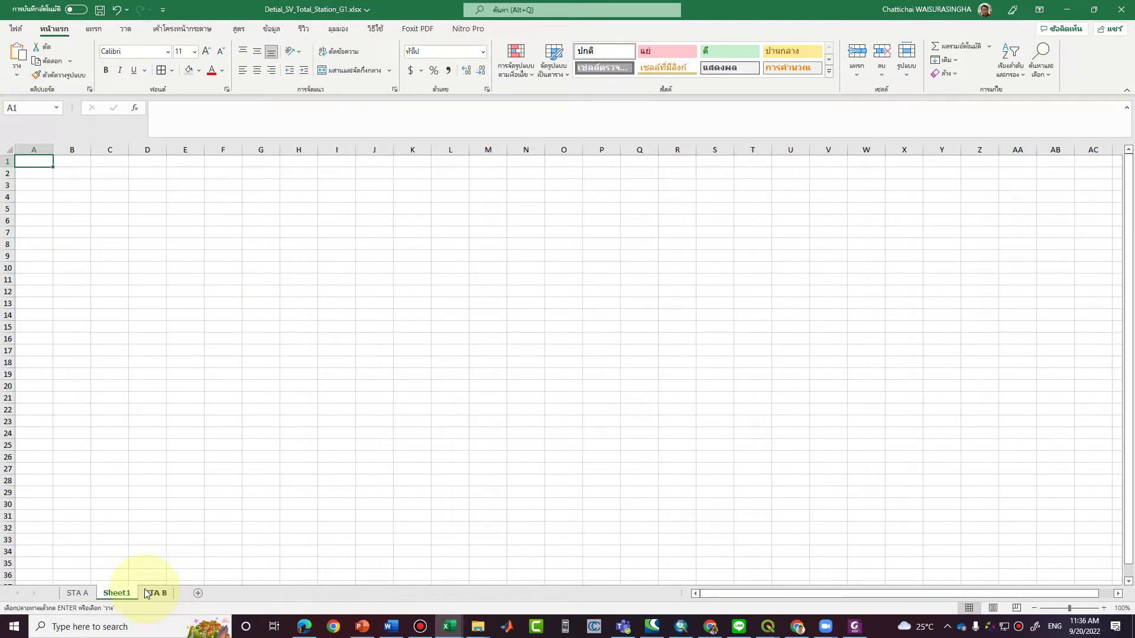
pyautogui.moveTo(141, 597); pyautogui.dragTo(181, 595)
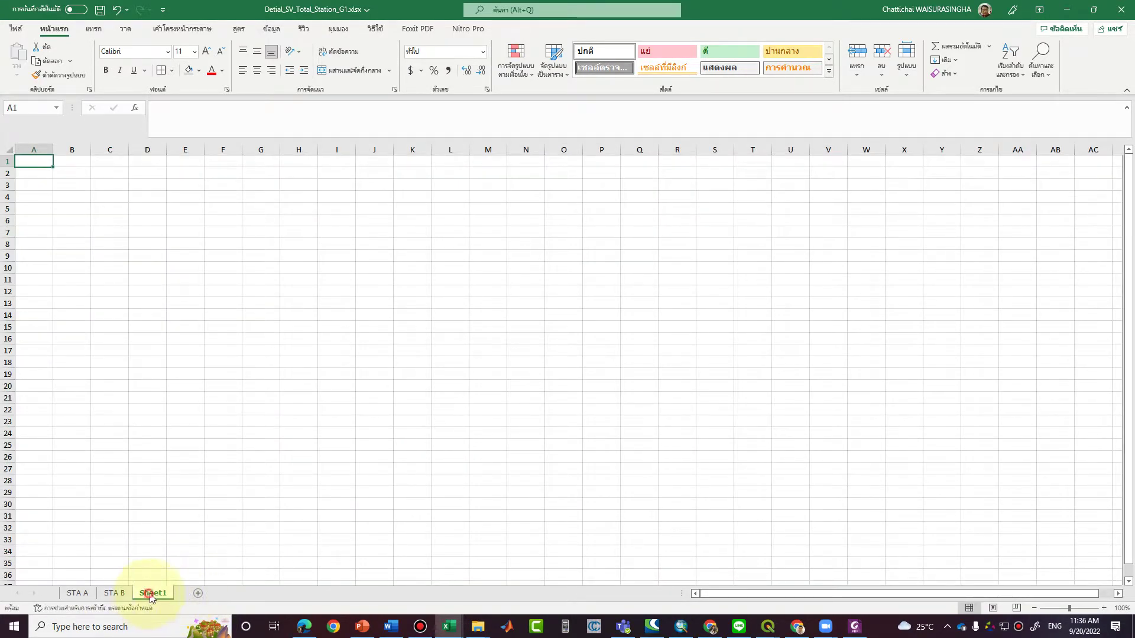
pyautogui.doubleClick(153, 594)
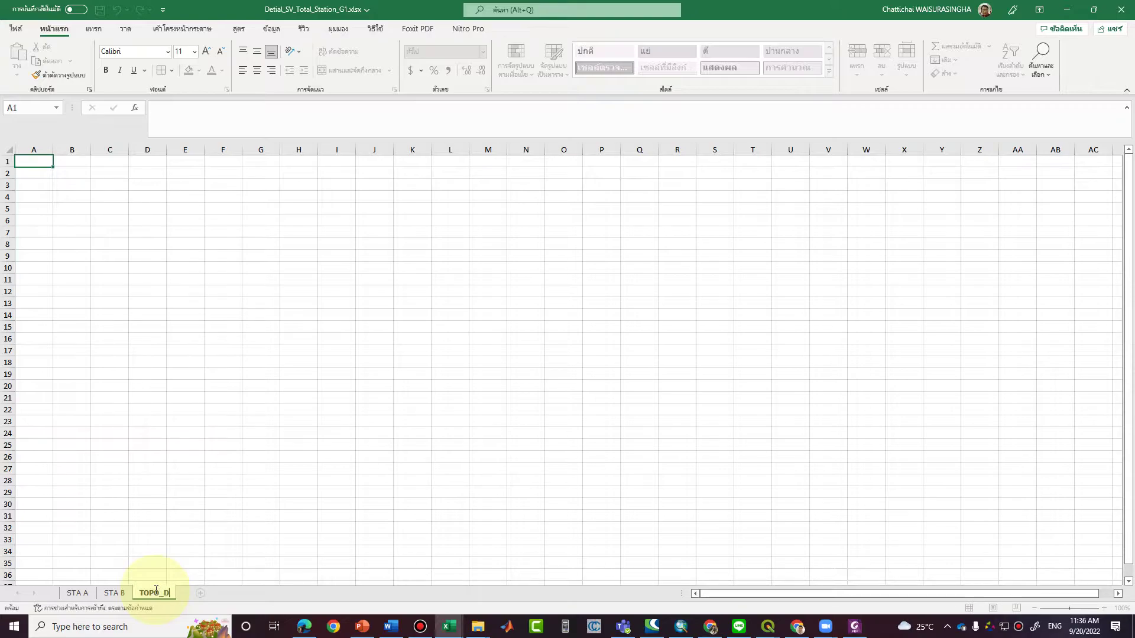
pyautogui.press('Return')
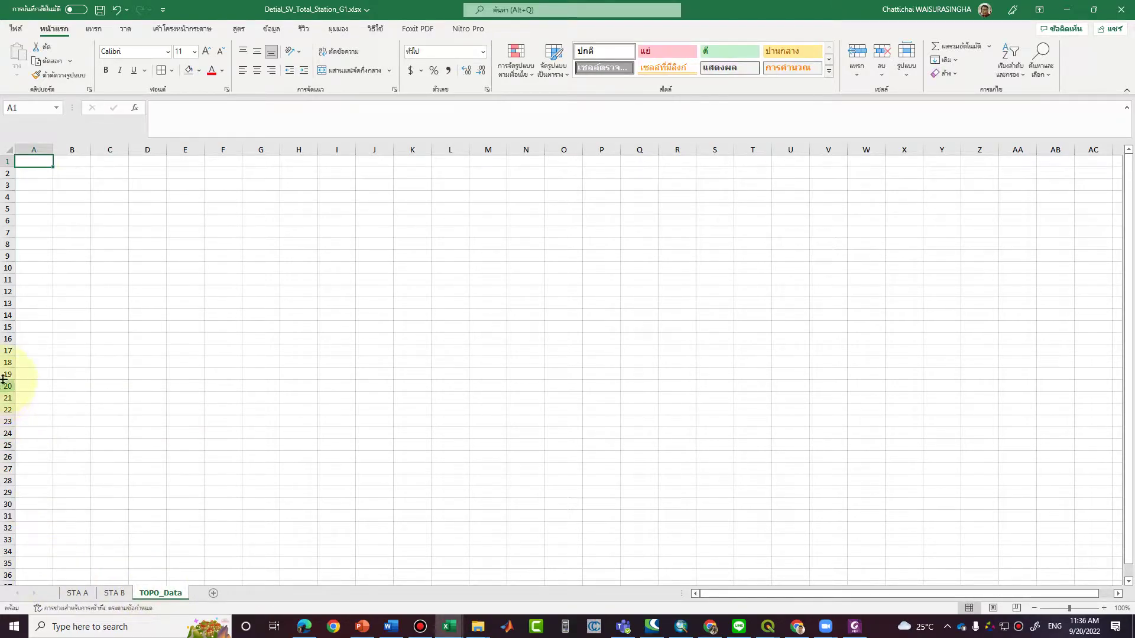
# Copy the list X4:AB52 from the STA A sheet and paste it as values into TOPO_Data starting at A1.
pyautogui.click(78, 593)
pyautogui.rightClick(839, 255)
pyautogui.click(853, 288)
pyautogui.scroll(10, 853, 296)
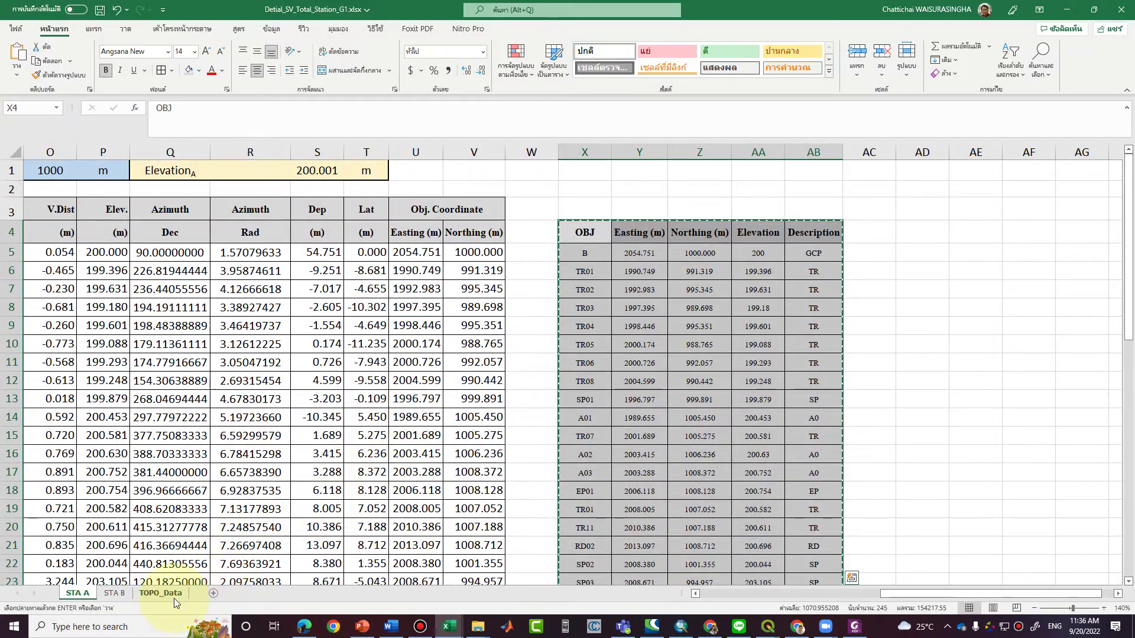
pyautogui.click(161, 593)
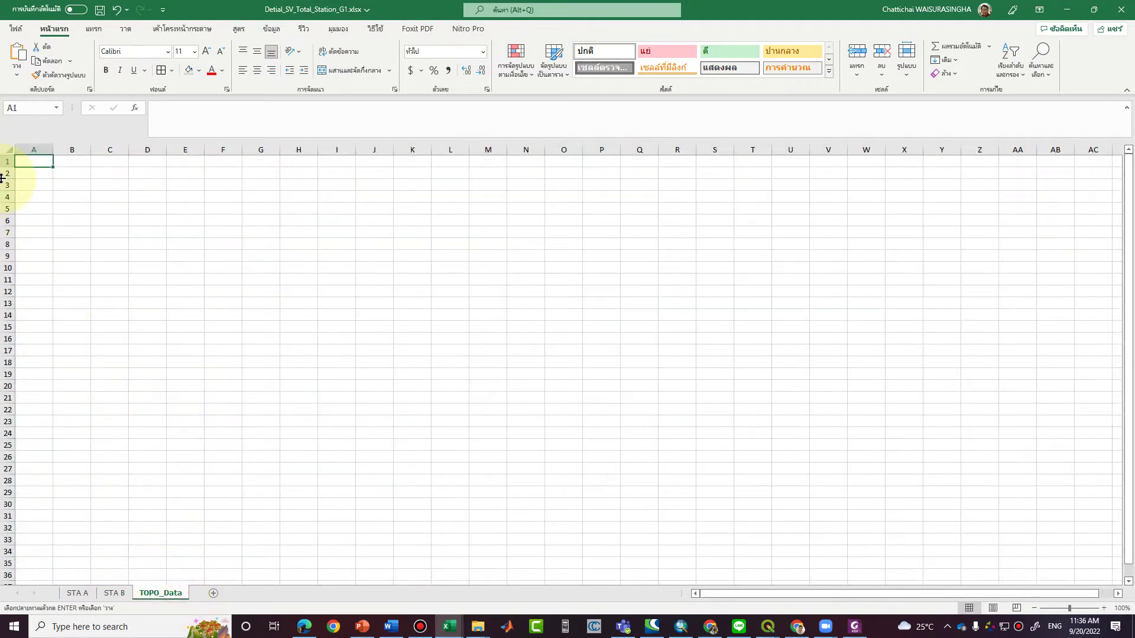
pyautogui.rightClick(28, 159)
pyautogui.click(83, 233)
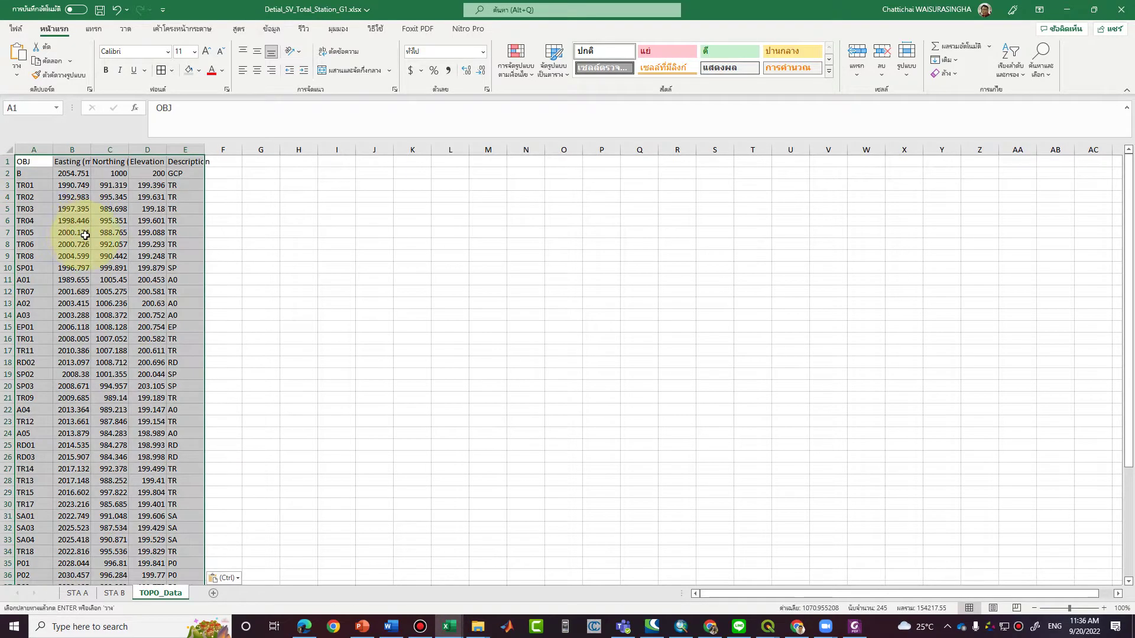
# Apply cell borders to the pasted list in TOPO_Data and fit the widths of columns A to E to their contents.
pyautogui.click(160, 71)
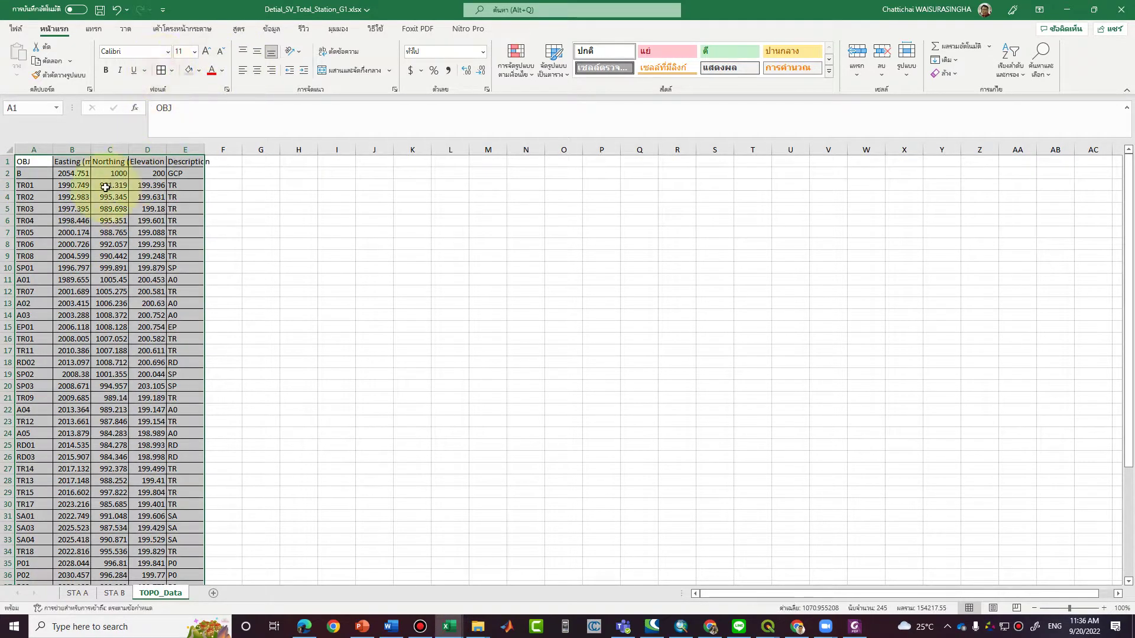
pyautogui.doubleClick(53, 149)
pyautogui.doubleClick(75, 148)
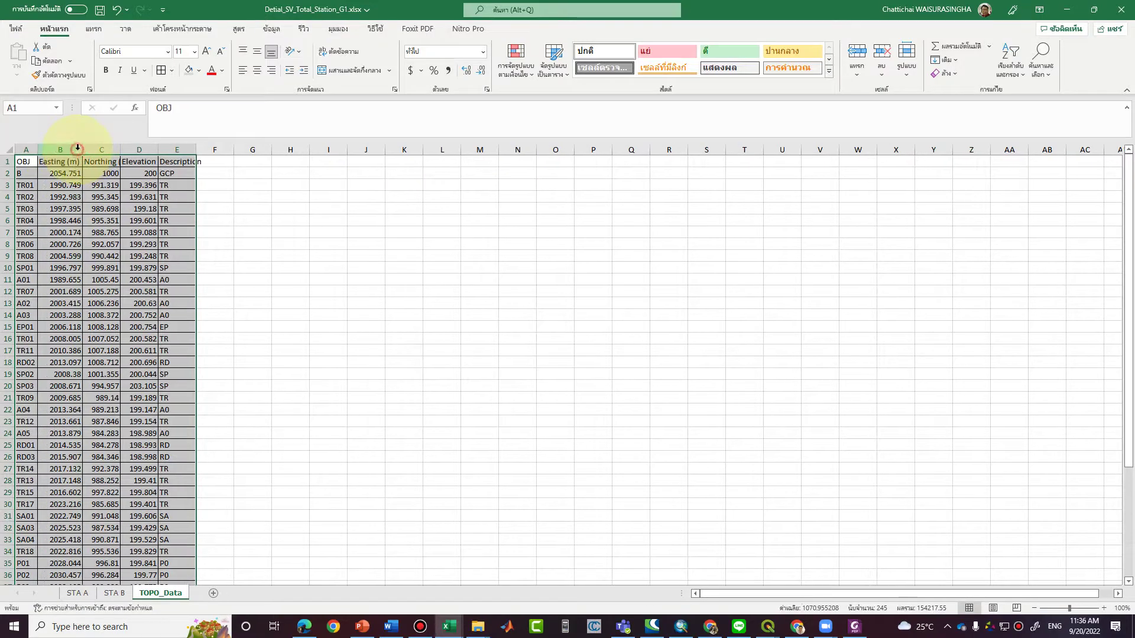
pyautogui.doubleClick(117, 151)
pyautogui.doubleClick(171, 149)
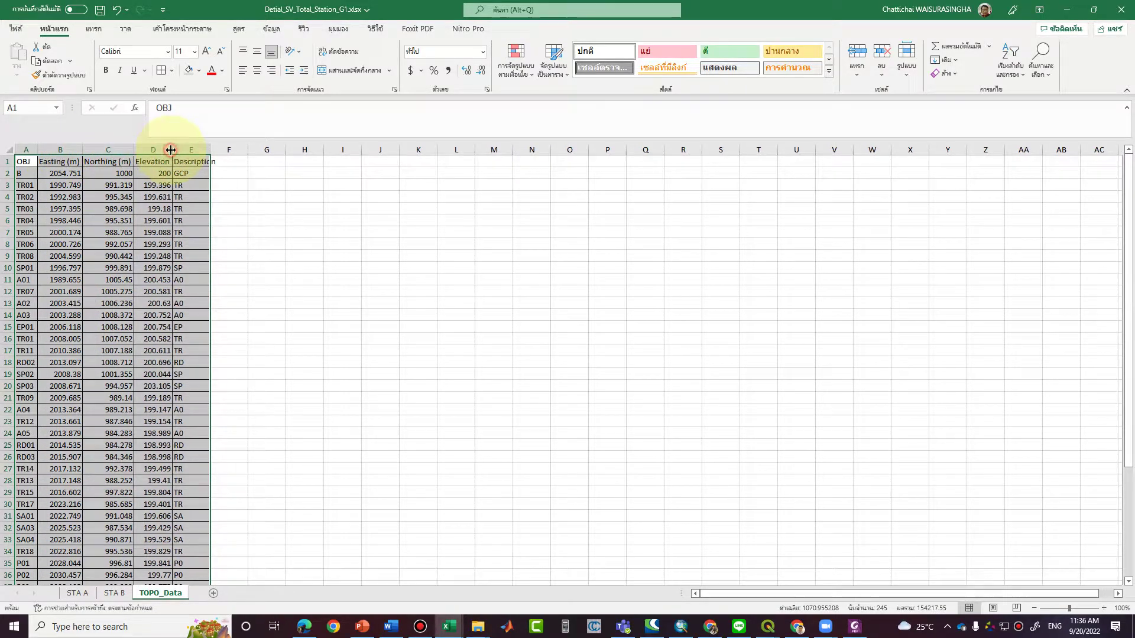
pyautogui.doubleClick(208, 149)
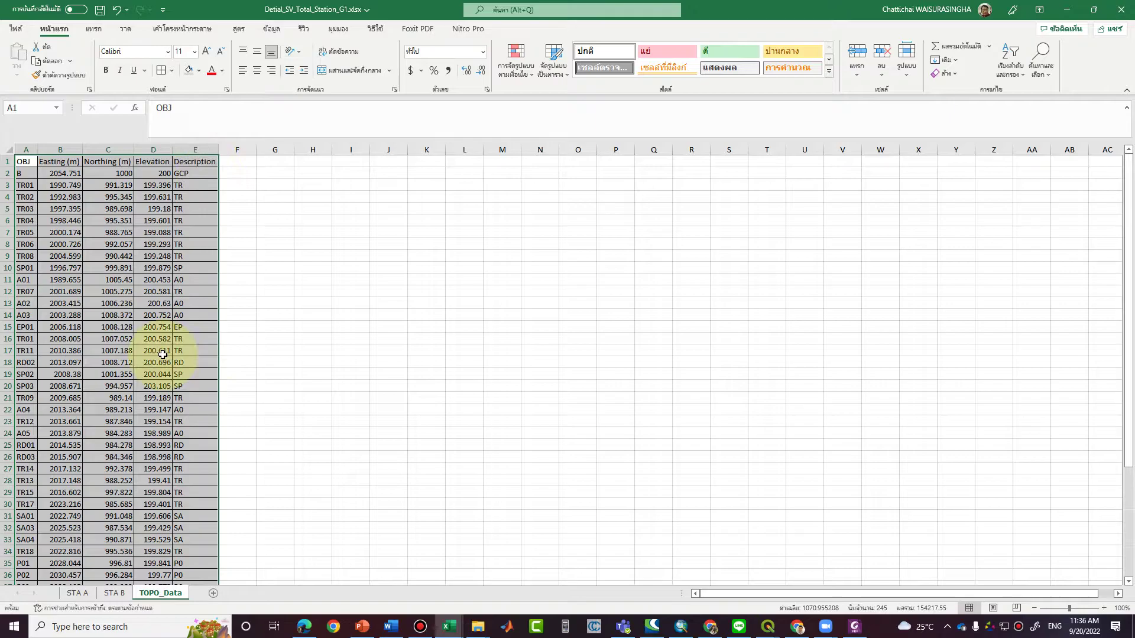
pyautogui.scroll(-7, 163, 353)
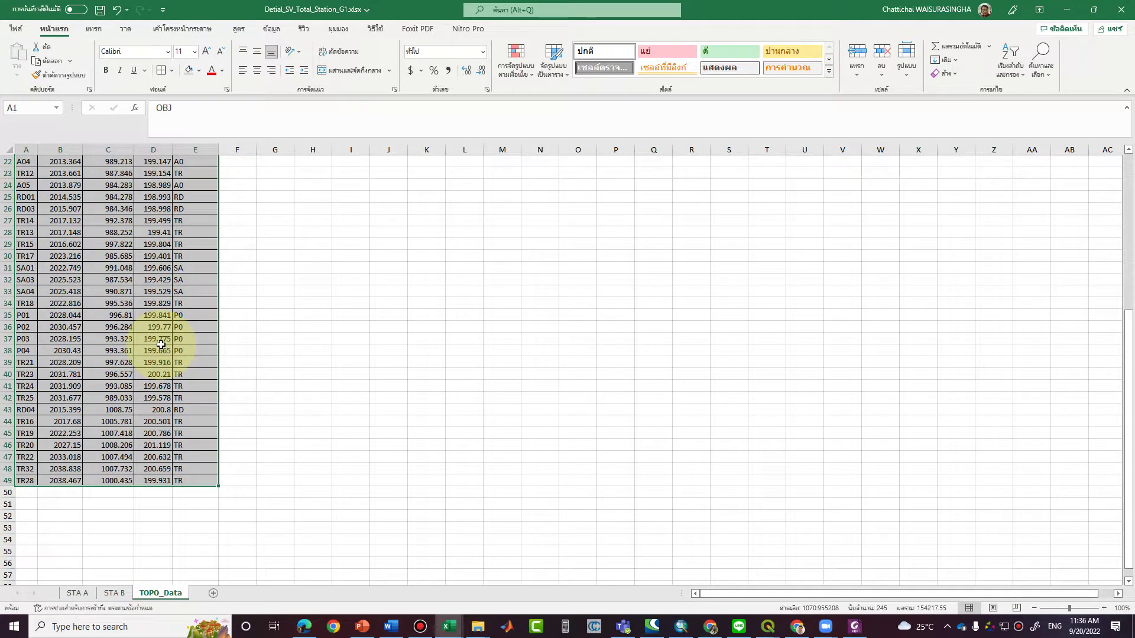
# Copy the heading row X4:AB4 from the STA A sheet and paste it at X4 in the STA B sheet.
pyautogui.click(115, 593)
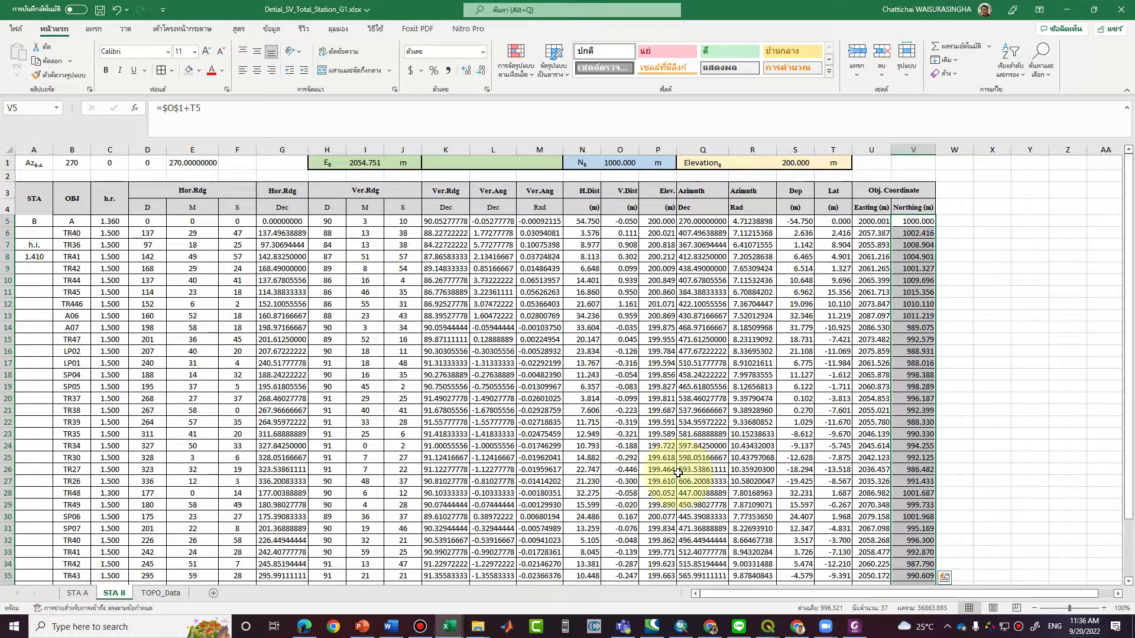
pyautogui.click(95, 592)
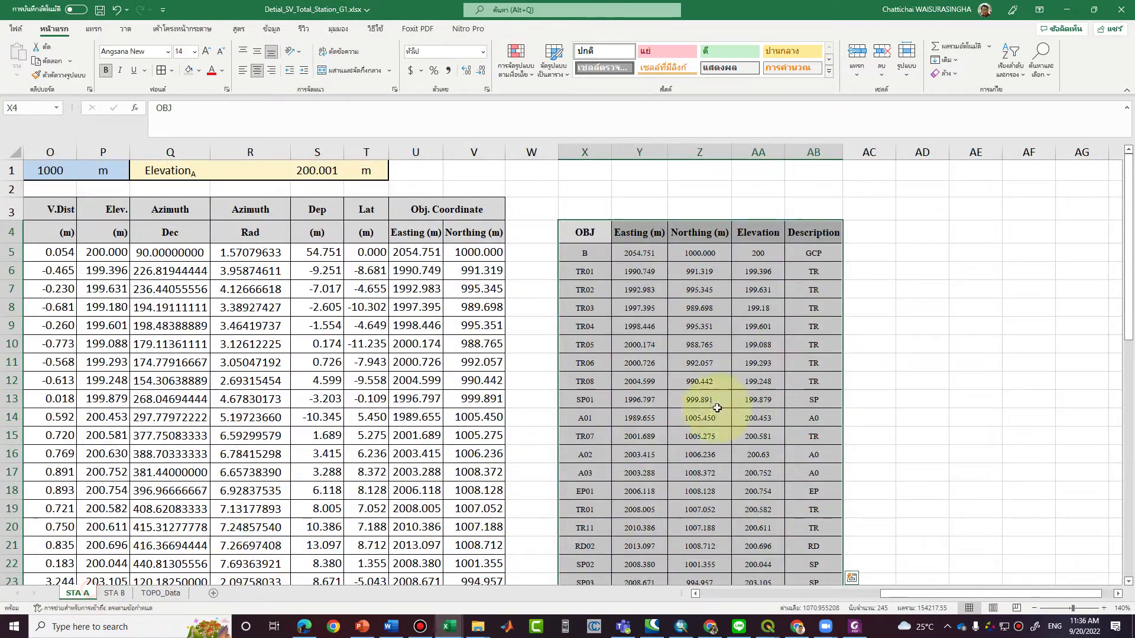
pyautogui.moveTo(813, 232); pyautogui.dragTo(562, 237)
pyautogui.rightClick(591, 236)
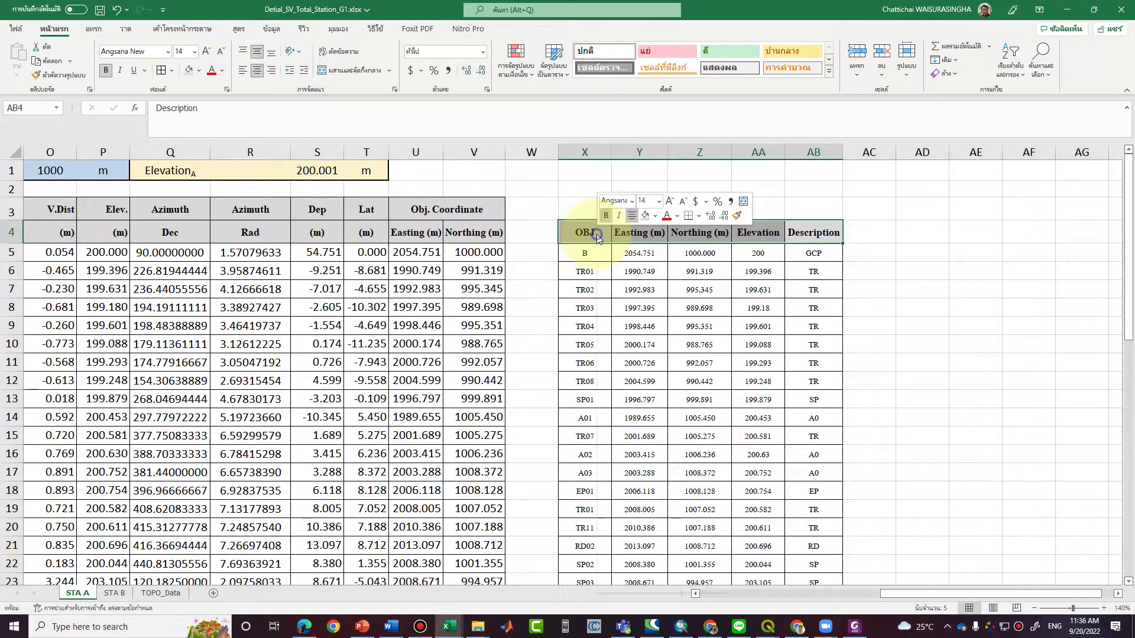
pyautogui.click(617, 251)
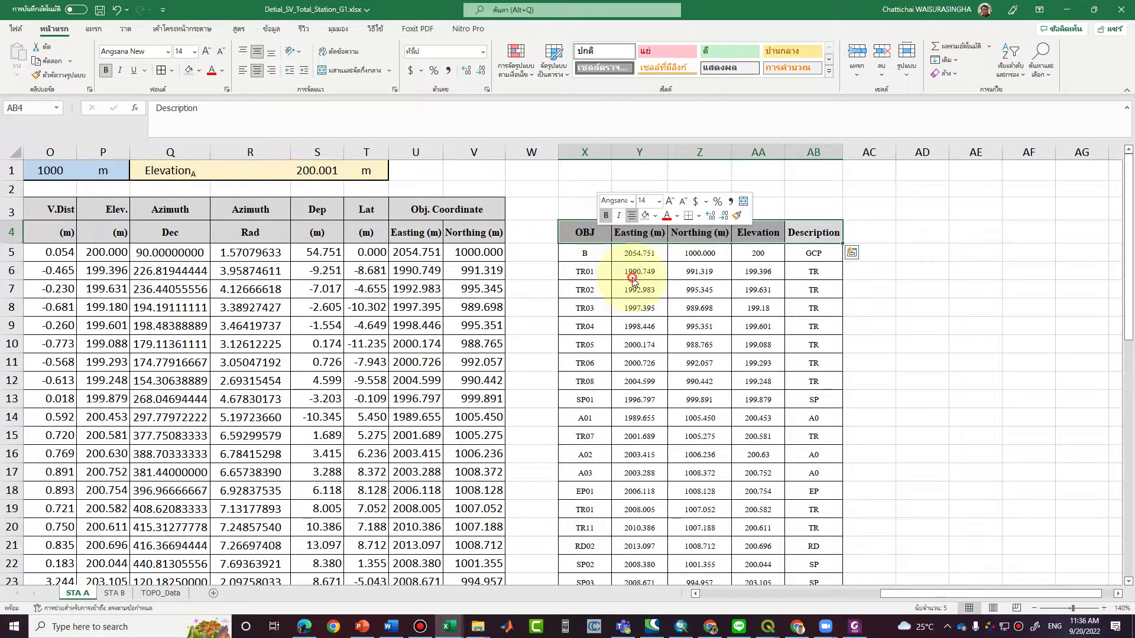
pyautogui.click(114, 592)
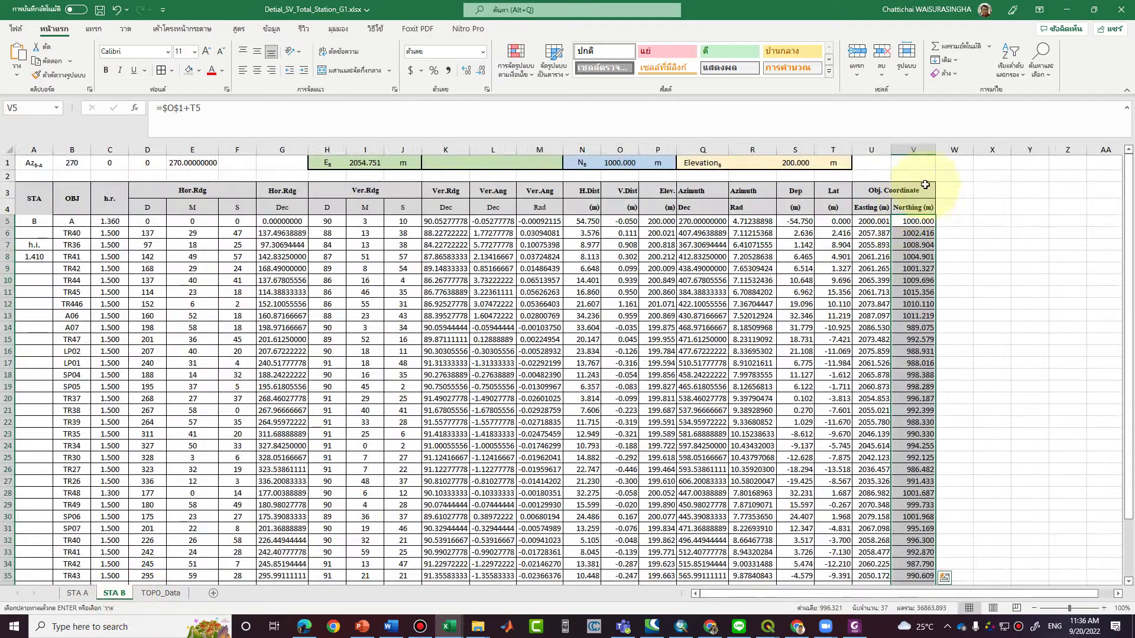
pyautogui.click(994, 207)
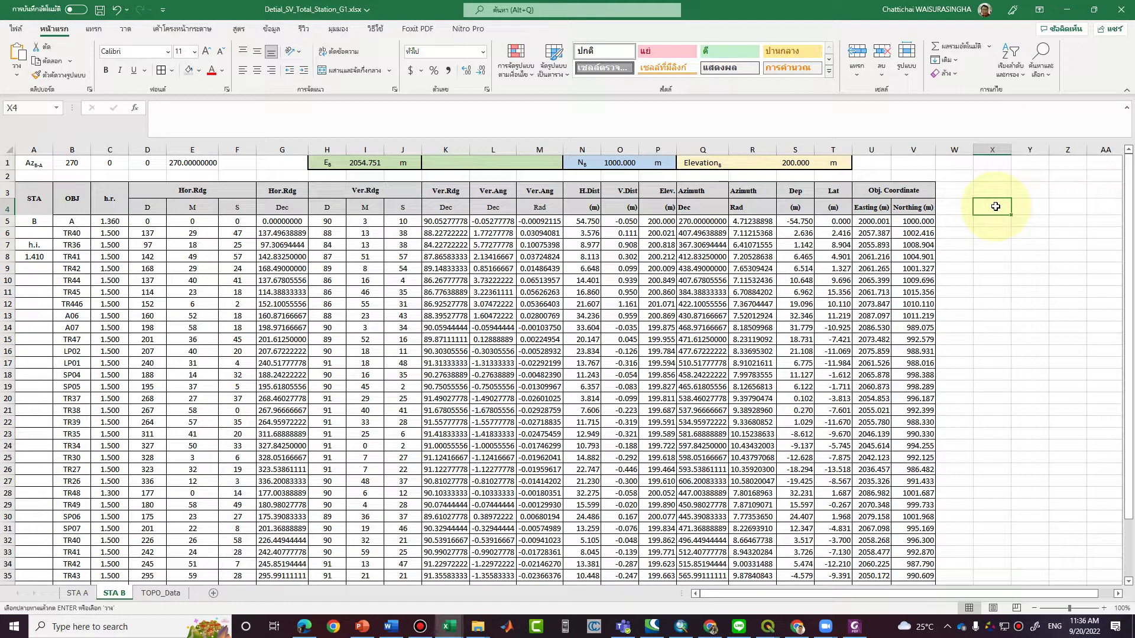
pyautogui.hotkey('ctrl', 'v')
# Copy the STA B point names B5:B41 into the OBJ column starting at X5.
pyautogui.moveTo(75, 222); pyautogui.dragTo(86, 562)
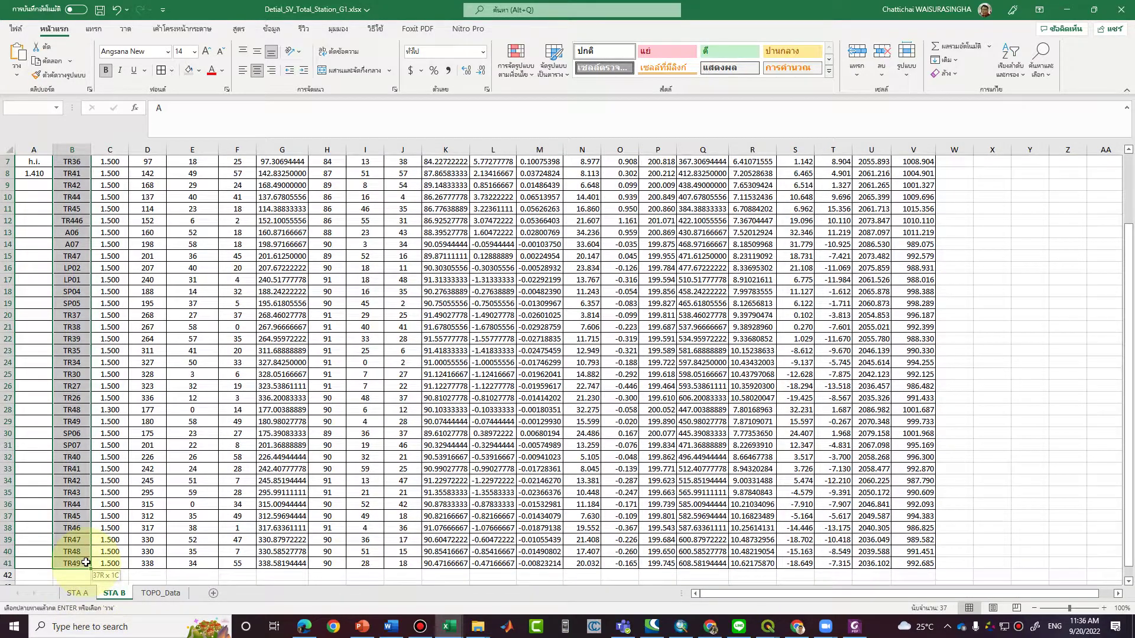
pyautogui.hotkey('ctrl', 'c')
pyautogui.scroll(2, 739, 349)
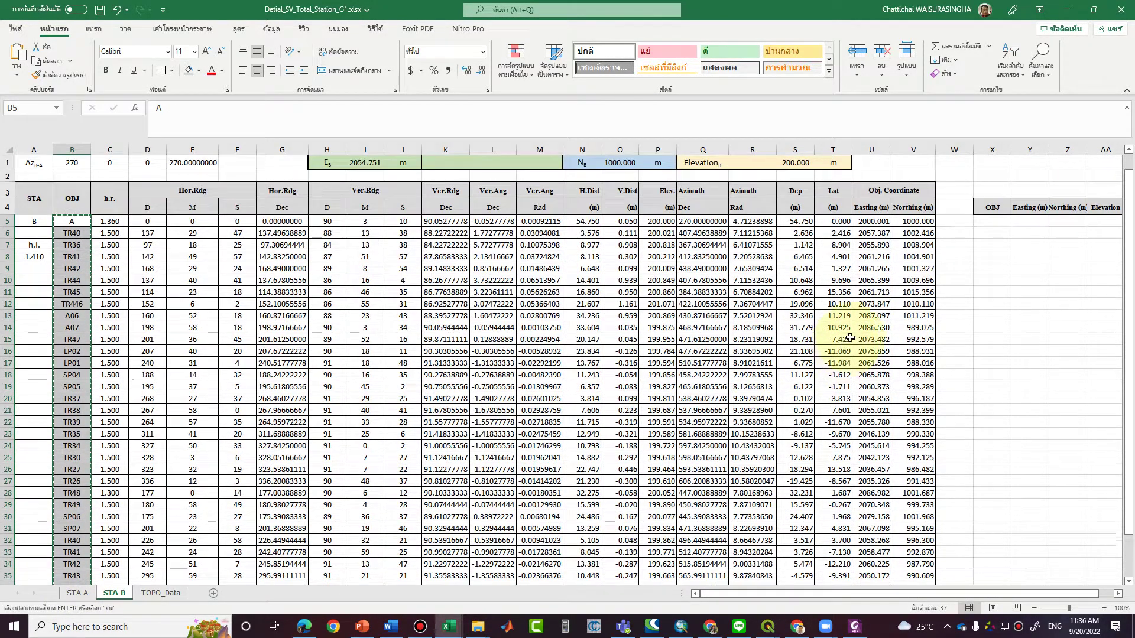
pyautogui.click(999, 220)
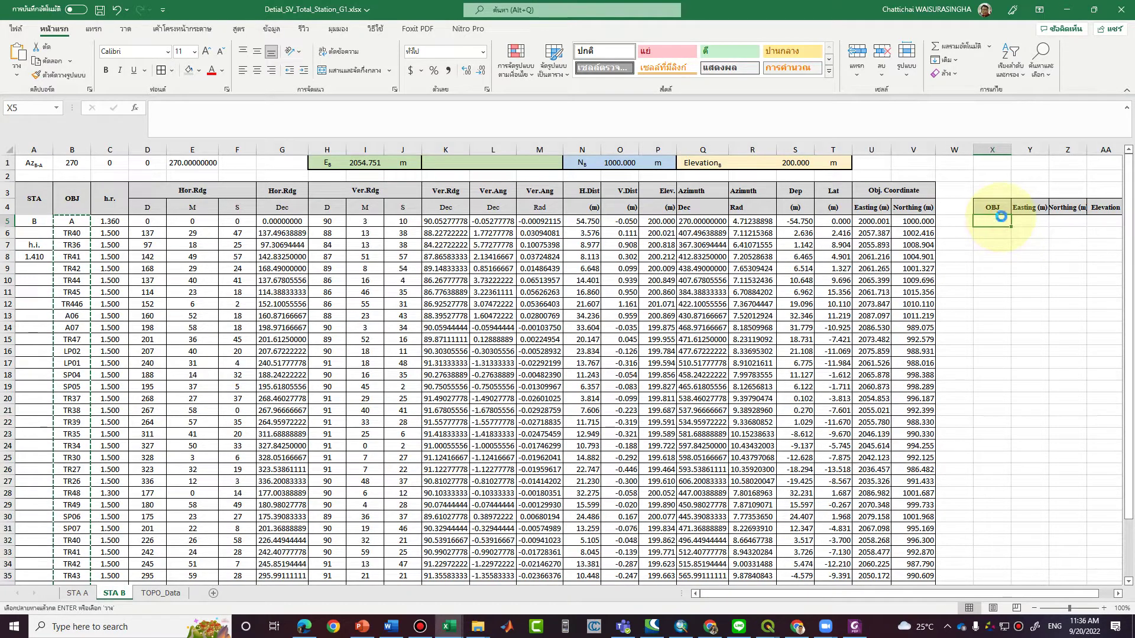
pyautogui.hotkey('ctrl', 'v')
# Copy the Easting and Northing coordinates U5:V41 and paste them as values starting at Y5.
pyautogui.moveTo(875, 221); pyautogui.dragTo(899, 563)
pyautogui.hotkey('ctrl', 'c')
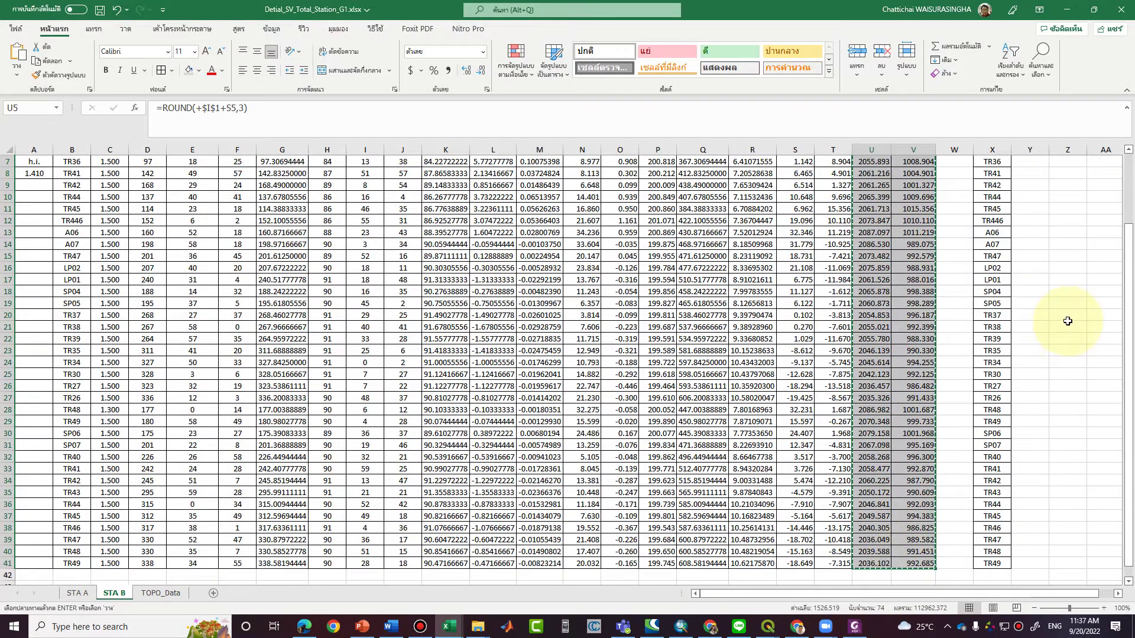
pyautogui.scroll(2, 1069, 308)
pyautogui.click(1036, 221)
pyautogui.rightClick(1037, 220)
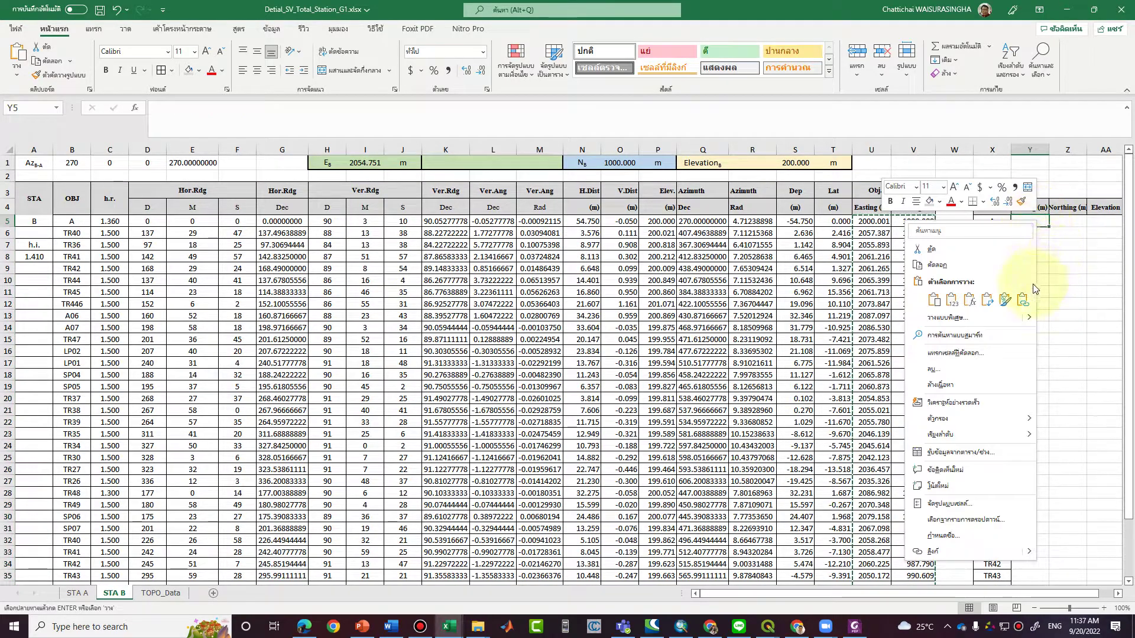
pyautogui.click(962, 300)
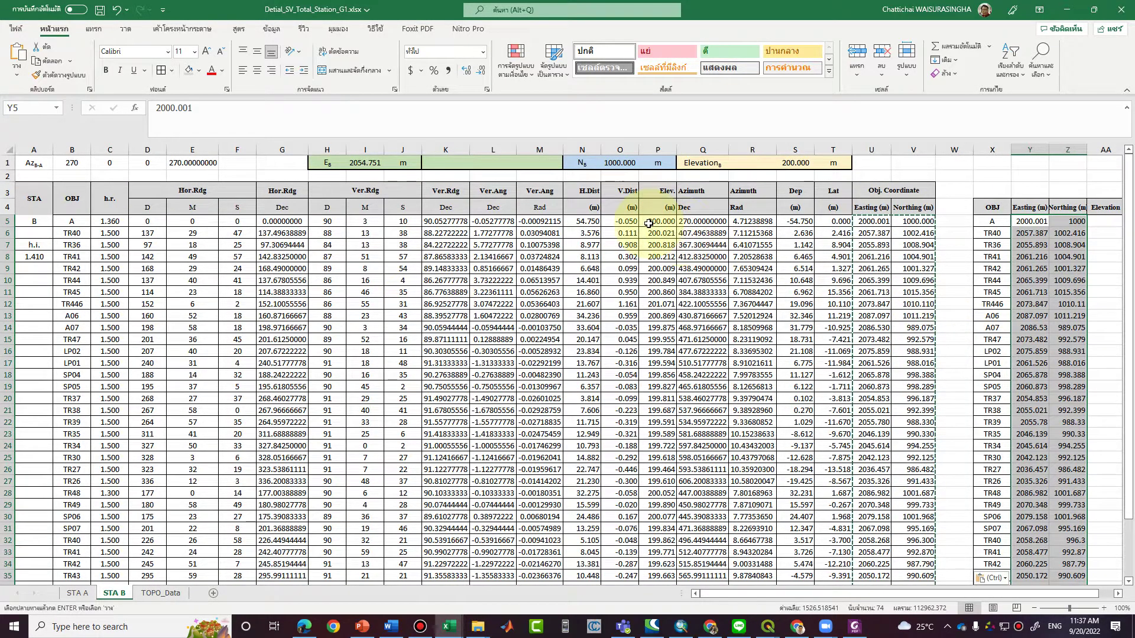
pyautogui.moveTo(650, 223); pyautogui.dragTo(662, 615)
pyautogui.hotkey('ctrl', 'c')
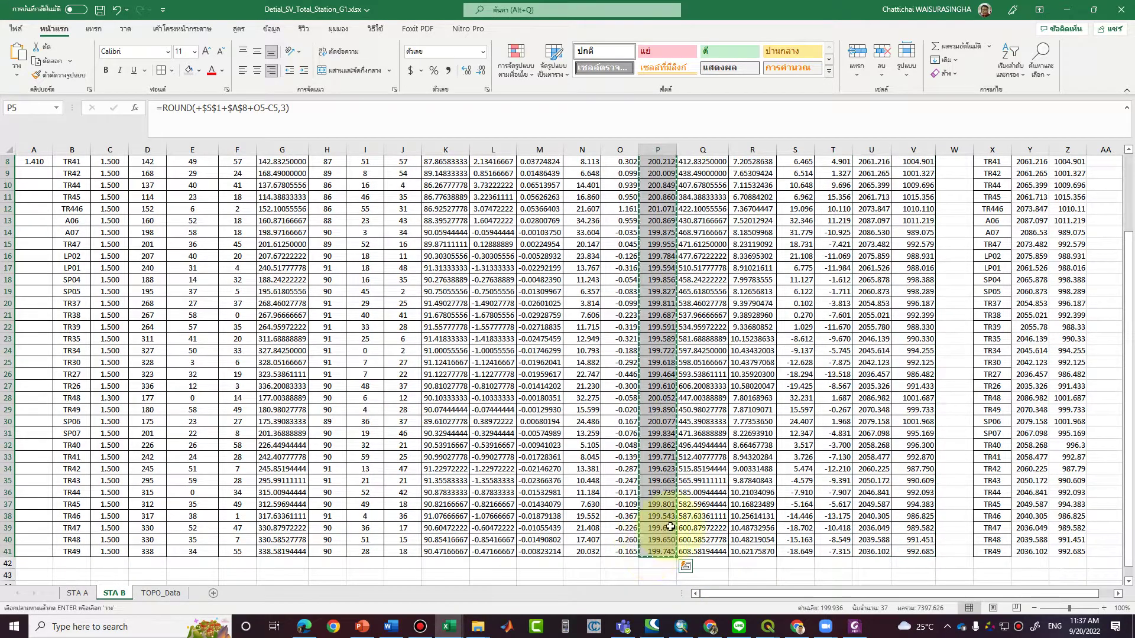
pyautogui.scroll(3, 1039, 273)
pyautogui.click(1105, 223)
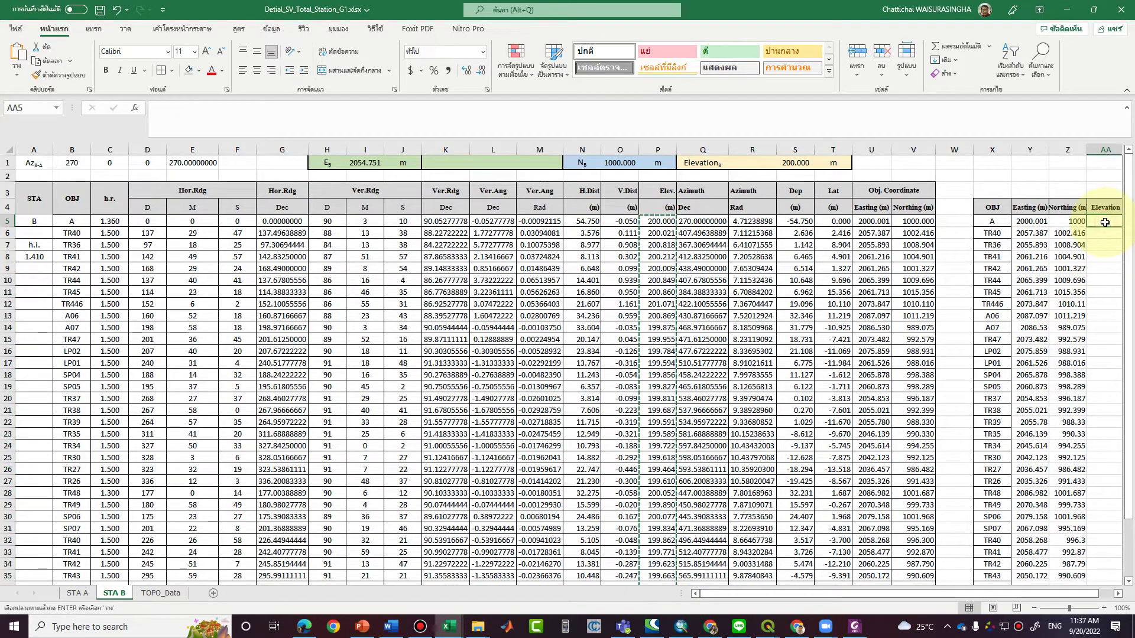
pyautogui.rightClick(1105, 222)
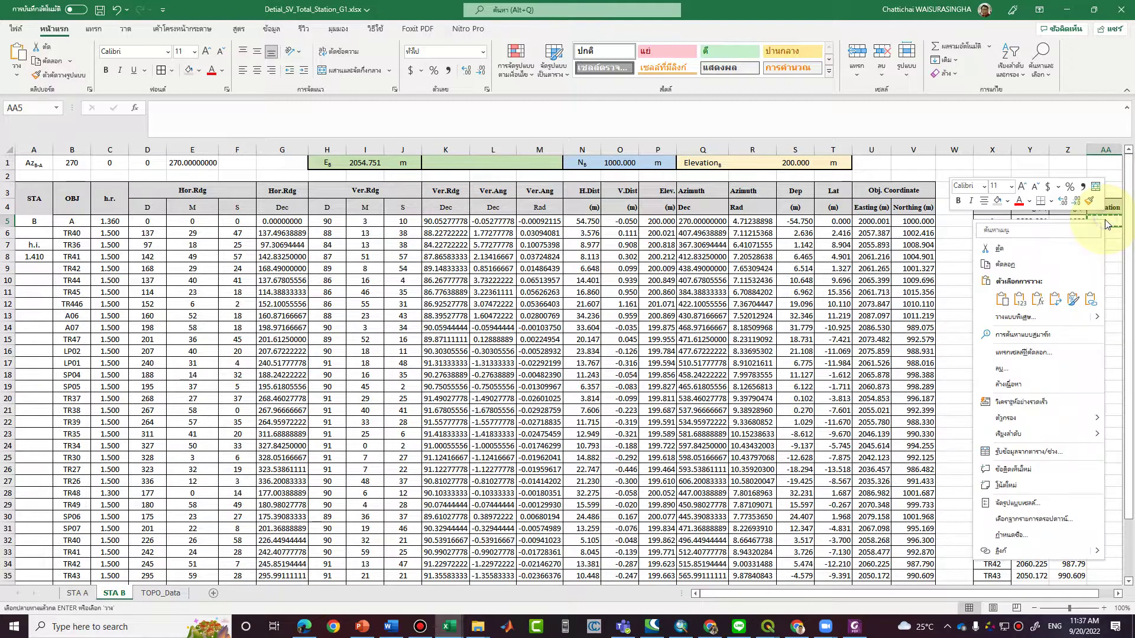
pyautogui.click(658, 221)
# Copy the elevations P5:P41 and paste them as values into the Elevation column starting at AA5.
pyautogui.moveTo(653, 222); pyautogui.dragTo(661, 564)
pyautogui.rightClick(661, 563)
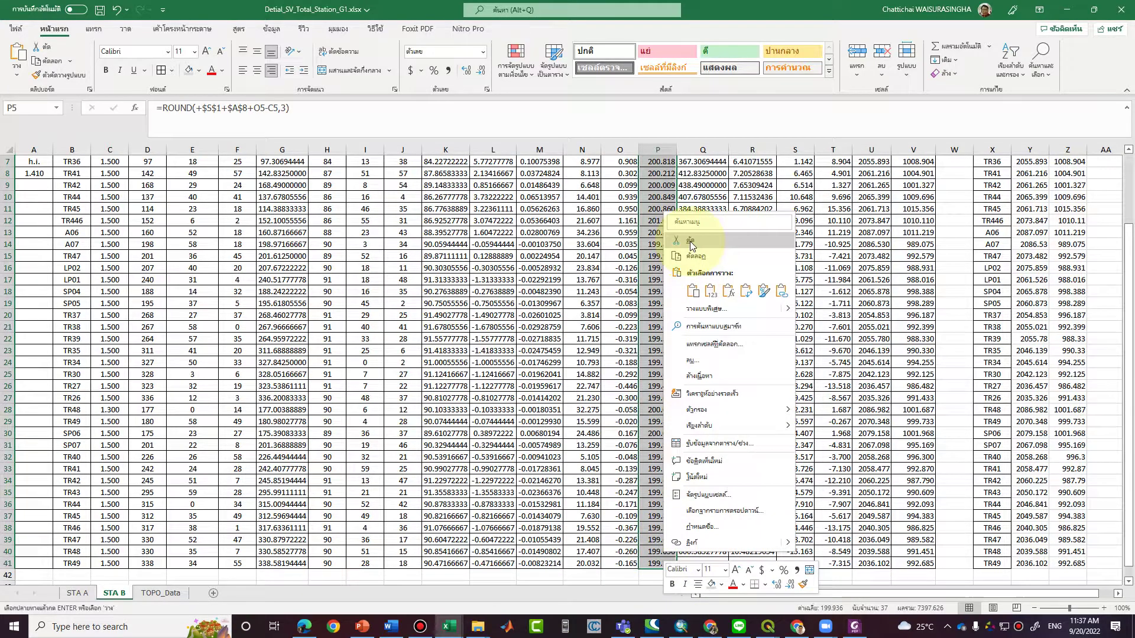
pyautogui.click(698, 257)
pyautogui.scroll(2, 914, 501)
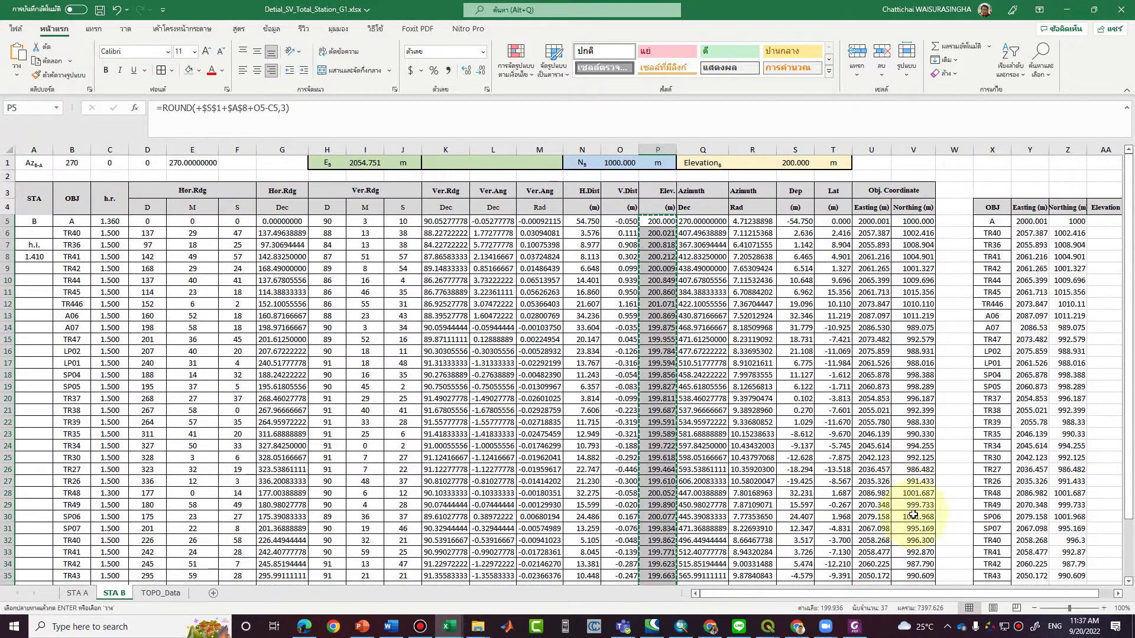
pyautogui.click(1106, 222)
pyautogui.rightClick(1106, 222)
pyautogui.click(1031, 298)
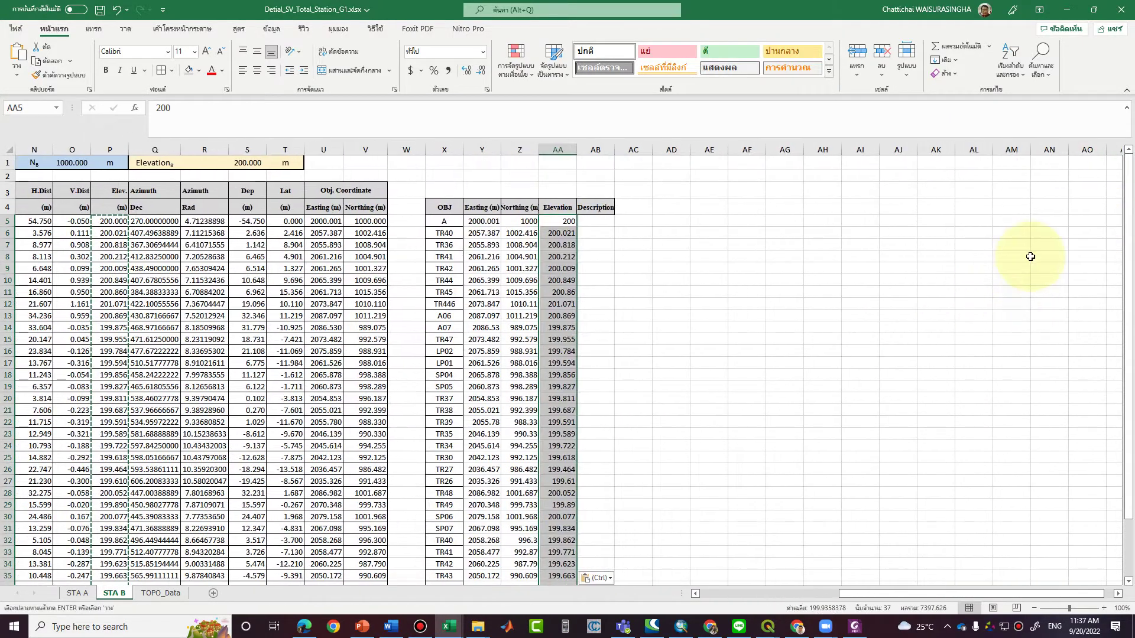
# Enter =LEFT(X5,2) in AB5 of the Description column and fill the formula down to the last point row.
pyautogui.click(594, 222)
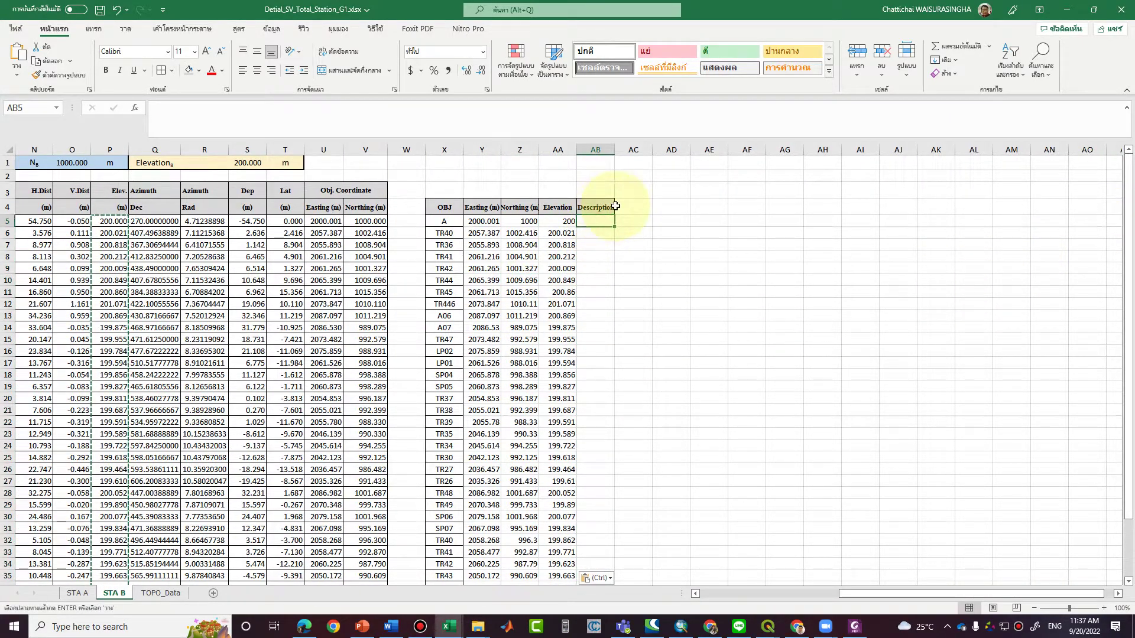
pyautogui.write('=lf')
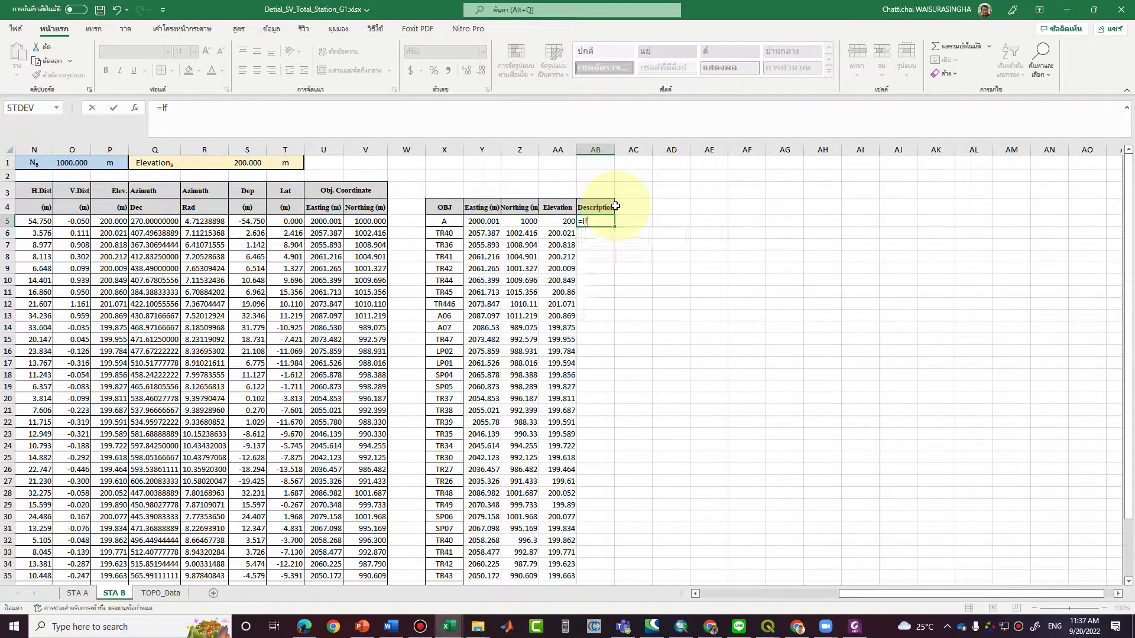
pyautogui.press('BackSpace')
pyautogui.write('e')
pyautogui.press('Tab')
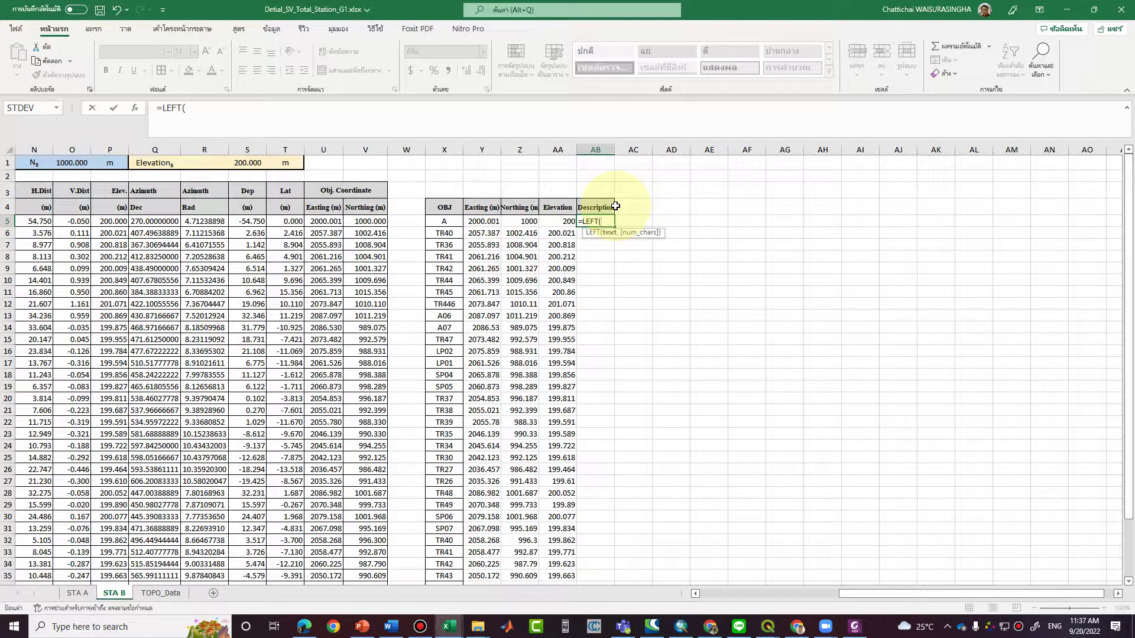
pyautogui.click(446, 223)
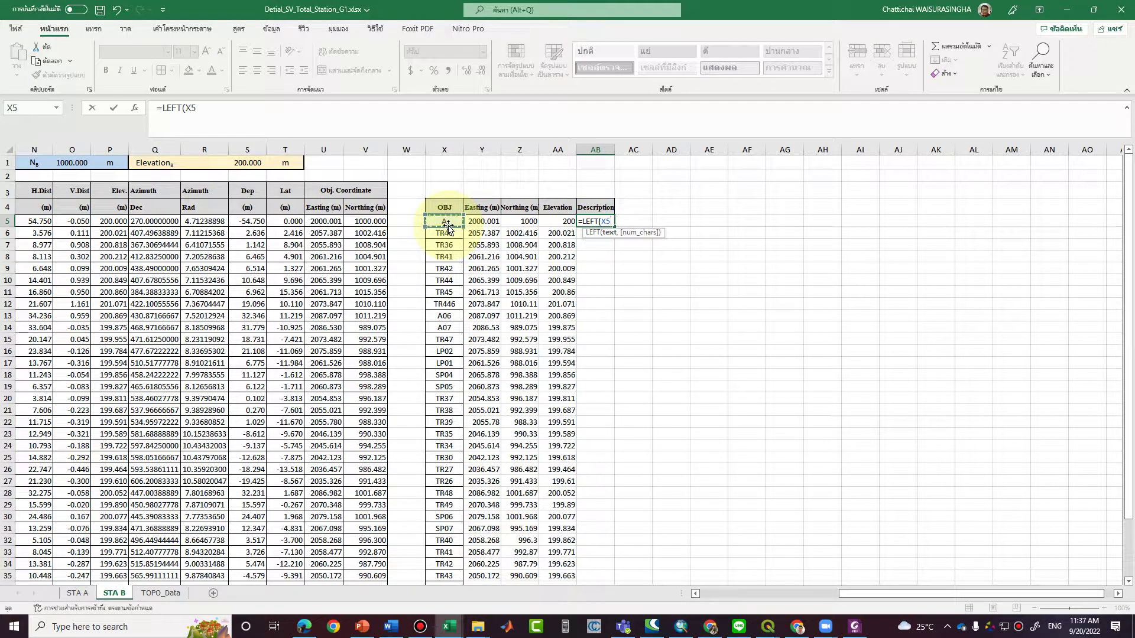
pyautogui.press('Return')
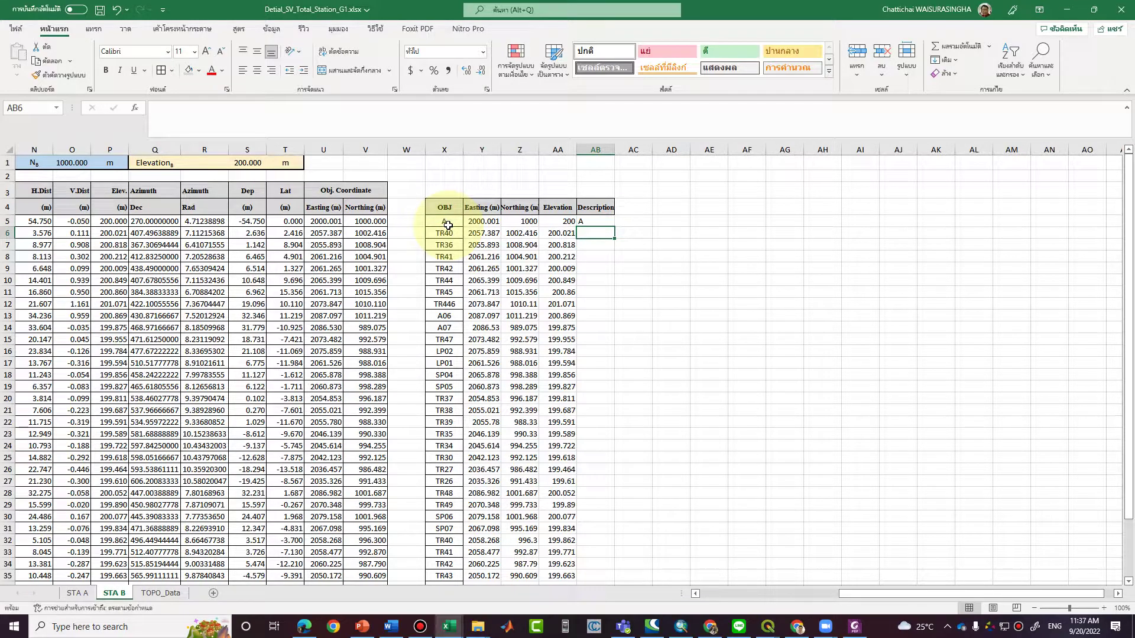
pyautogui.click(608, 222)
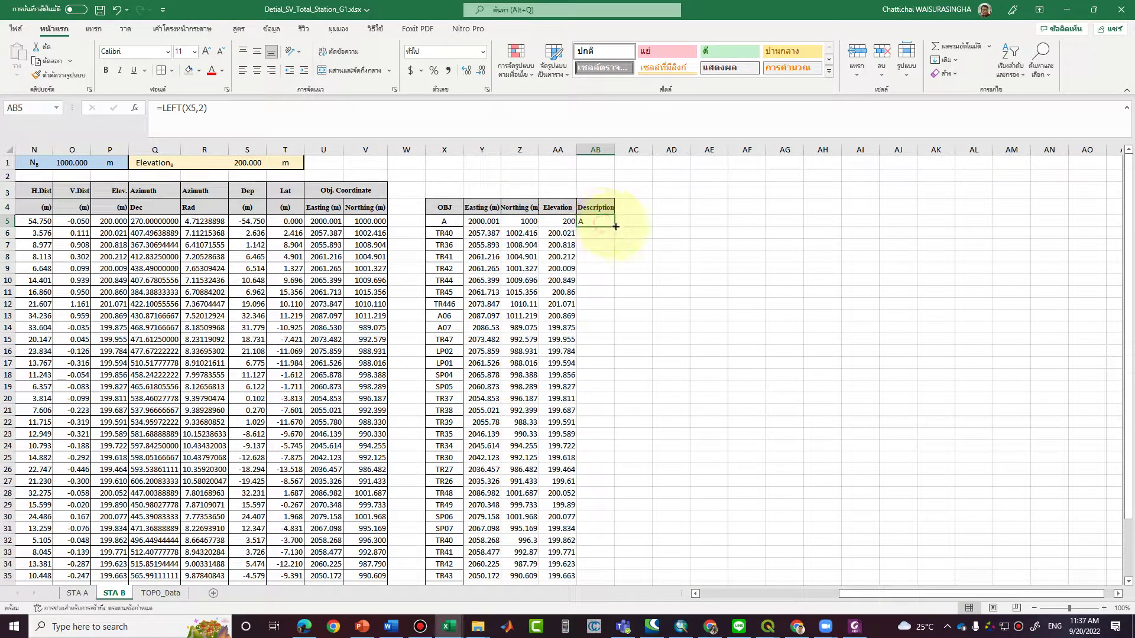
pyautogui.doubleClick(615, 226)
# Replace the description of point A in AB5 with GCP.
pyautogui.click(608, 220)
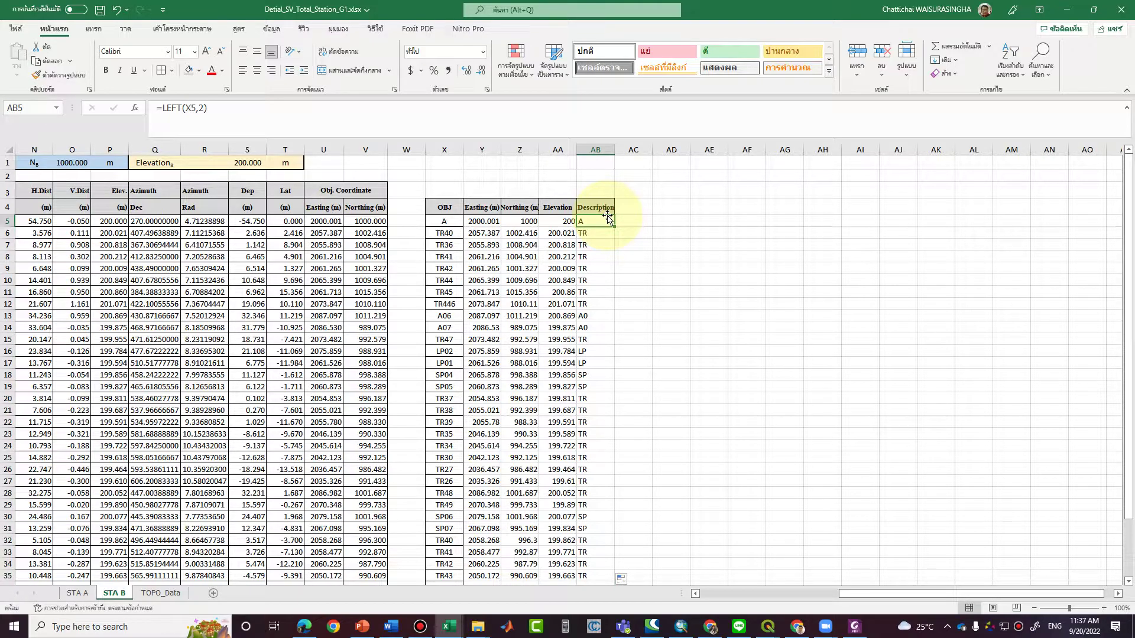
pyautogui.write('GCP')
pyautogui.press('Return')
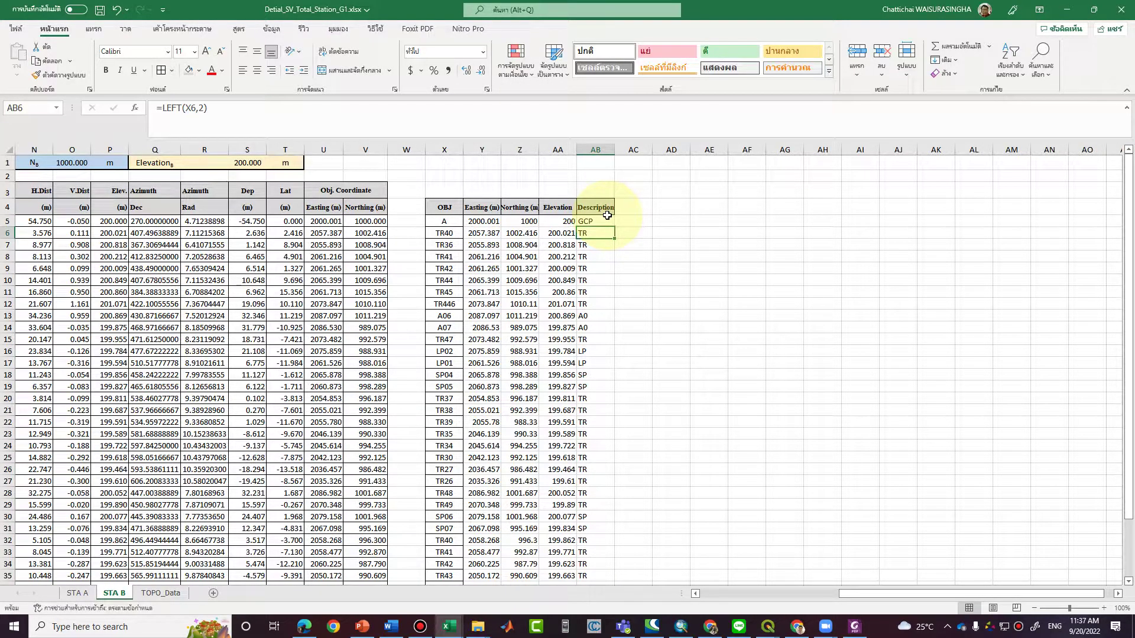
# Add cell borders to the whole output table X4:AB41.
pyautogui.scroll(-4, 592, 487)
pyautogui.moveTo(578, 495); pyautogui.dragTo(444, 166)
pyautogui.click(159, 70)
pyautogui.scroll(-6, 468, 329)
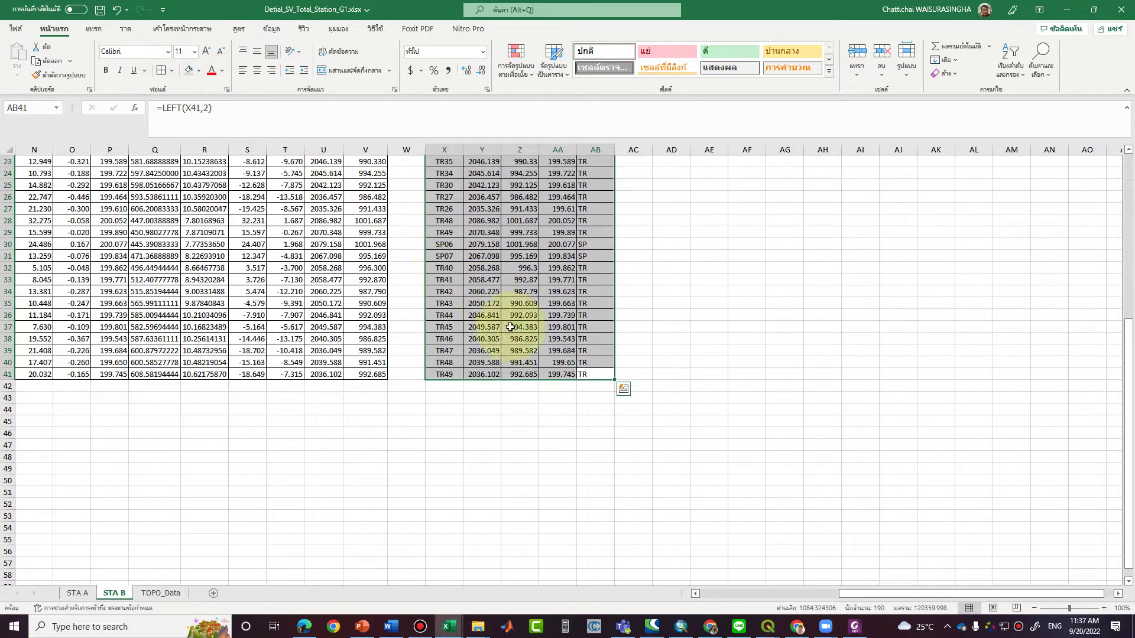
pyautogui.click(587, 402)
# Copy the STA B point data X5:AB41 and paste it below the existing rows at A50 in the TOPO_Data sheet.
pyautogui.moveTo(597, 373); pyautogui.dragTo(444, 197)
pyautogui.hotkey('ctrl', 'c')
pyautogui.click(154, 593)
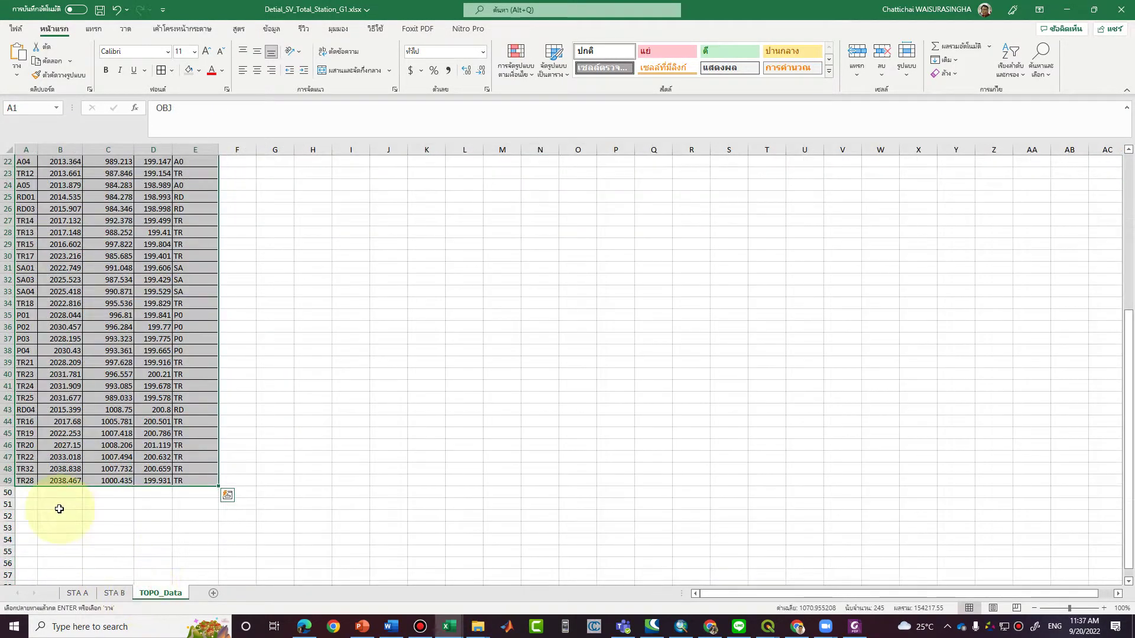
pyautogui.click(31, 492)
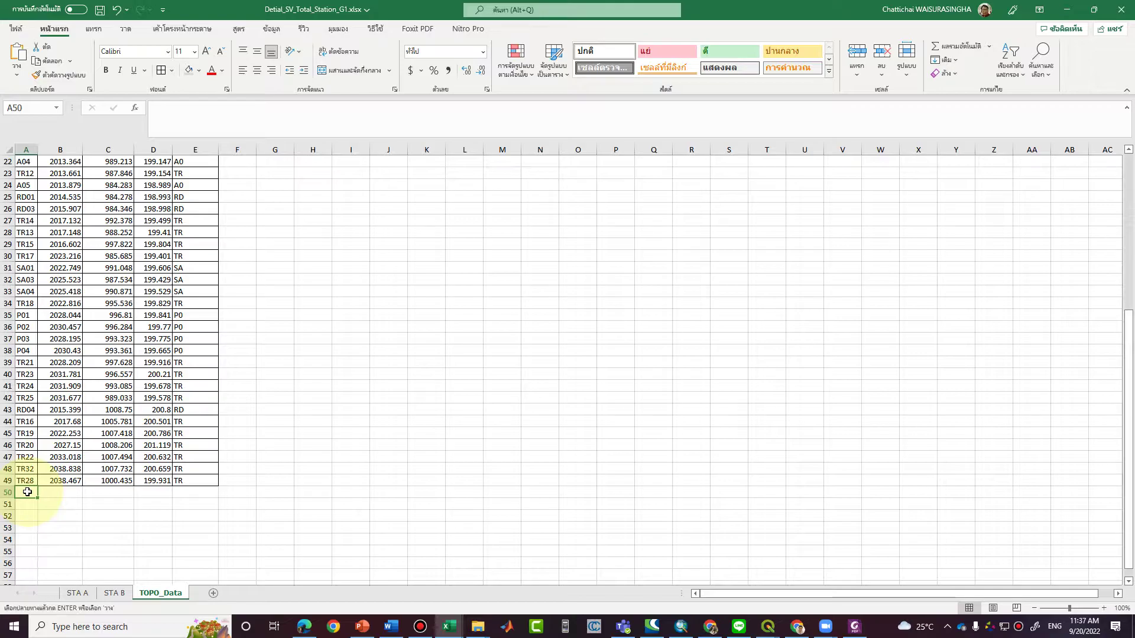
pyautogui.hotkey('ctrl', 'v')
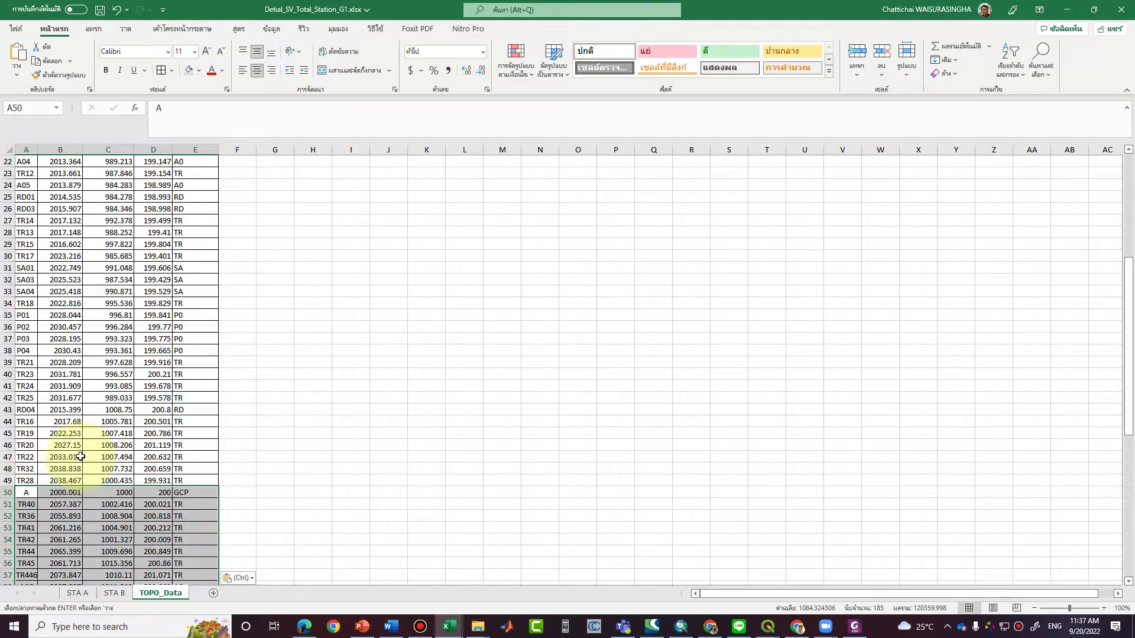
pyautogui.scroll(-13, 81, 457)
pyautogui.moveTo(180, 456); pyautogui.dragTo(20, 172)
pyautogui.hotkey('ctrl', 'v')
pyautogui.rightClick(160, 234)
pyautogui.press('Escape')
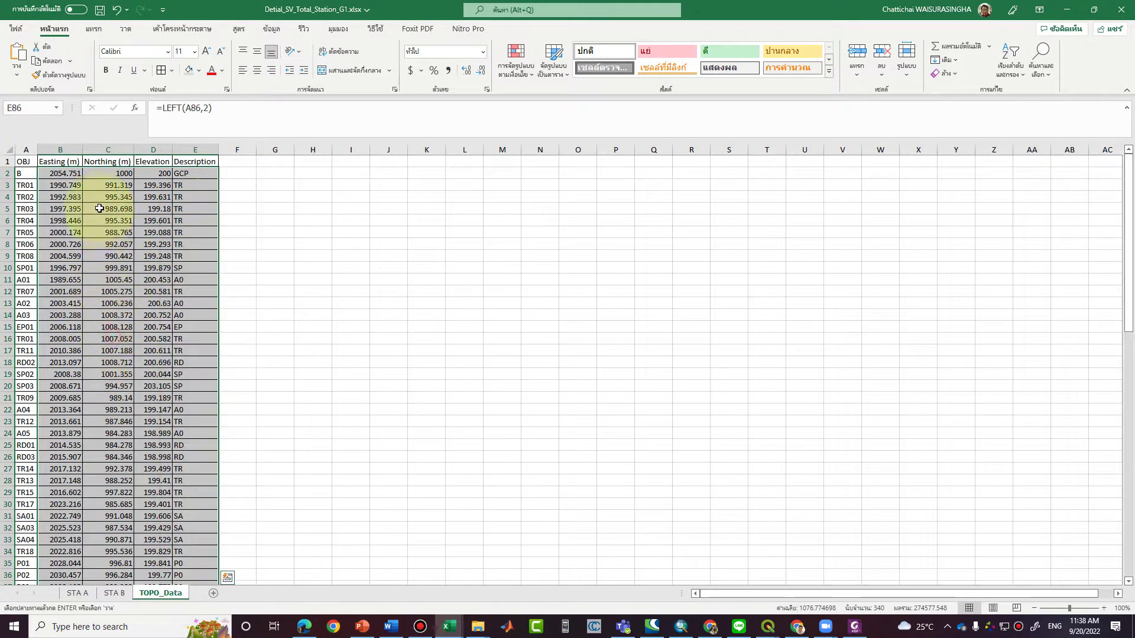
# Format the Easting, Northing and Elevation values B2:D86 as Number with three decimal places, and save the workbook.
pyautogui.moveTo(65, 174); pyautogui.dragTo(166, 525)
pyautogui.rightClick(166, 525)
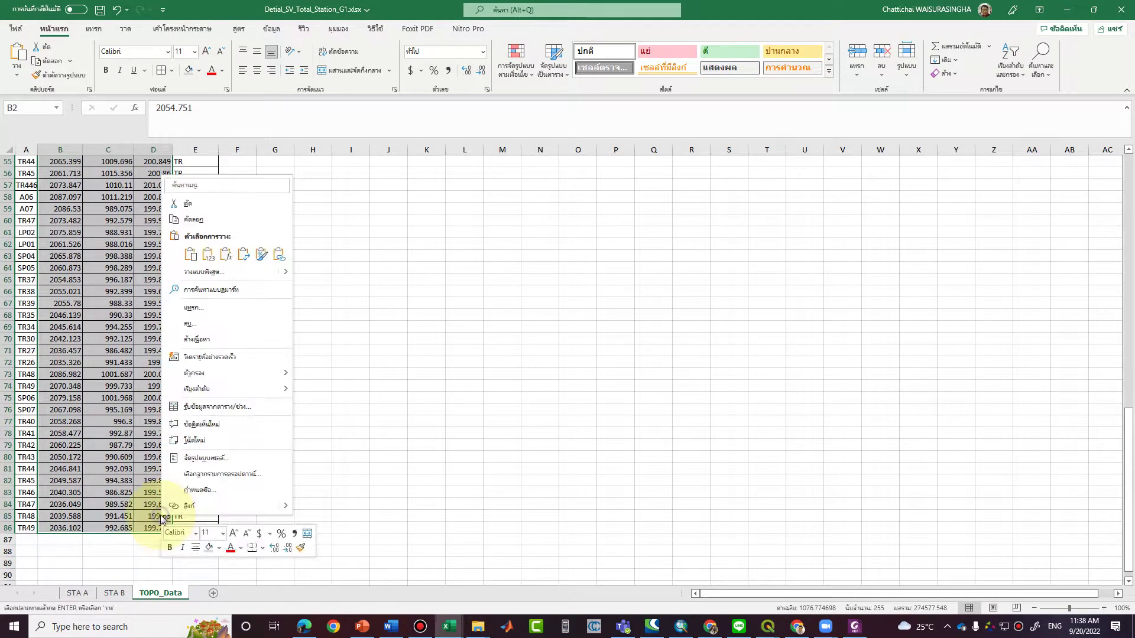
pyautogui.click(225, 459)
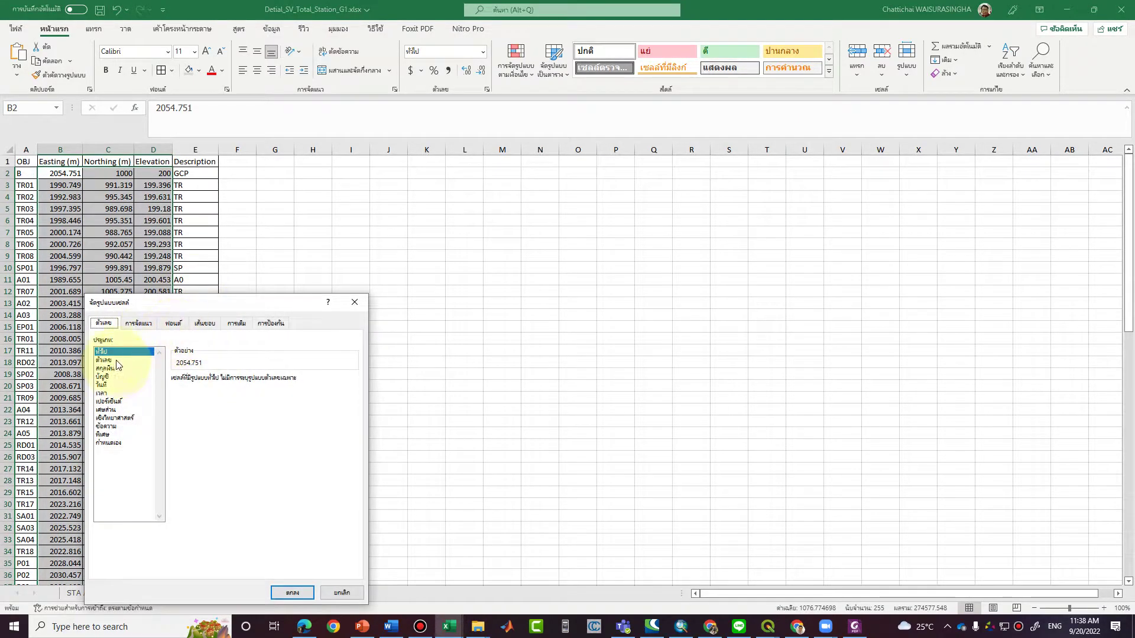
pyautogui.click(112, 359)
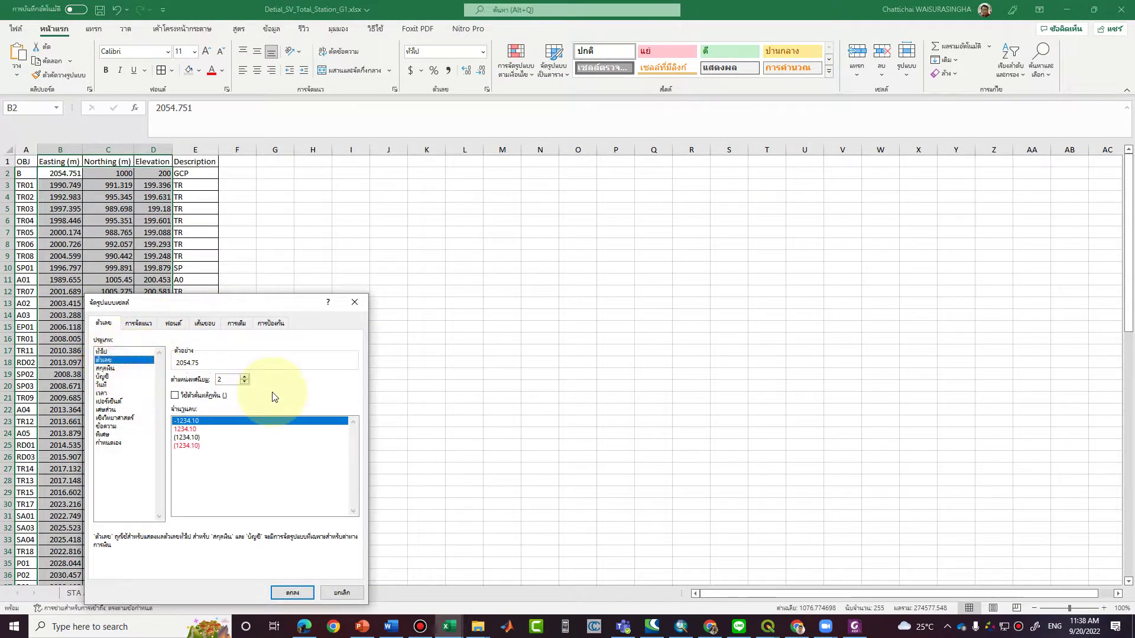
pyautogui.click(292, 593)
pyautogui.click(222, 458)
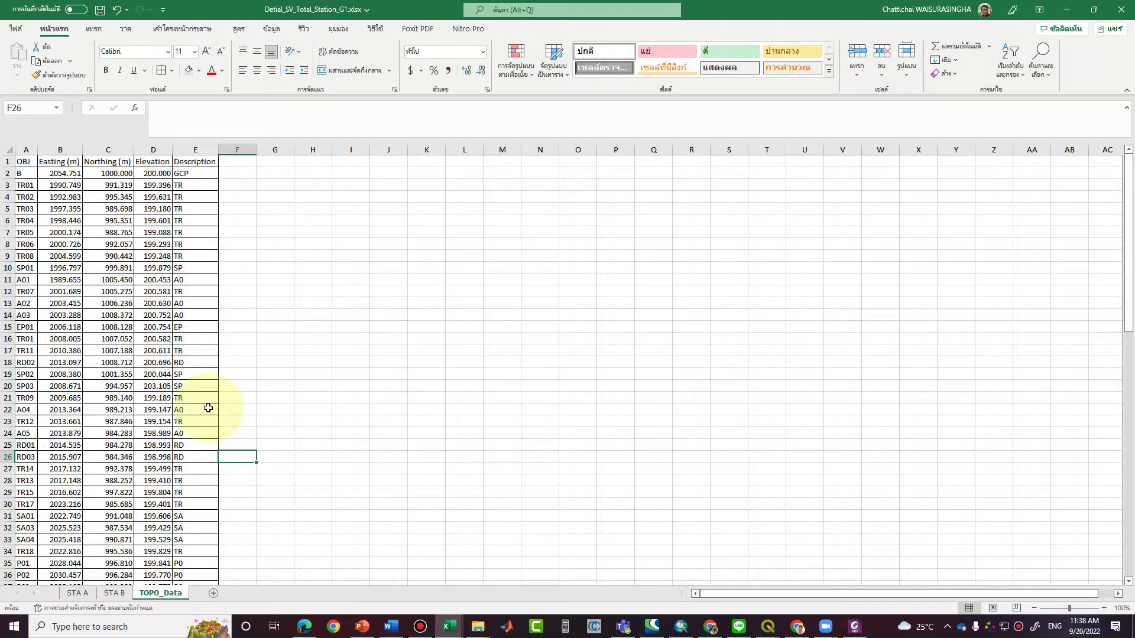
pyautogui.scroll(-13, 223, 407)
pyautogui.click(100, 9)
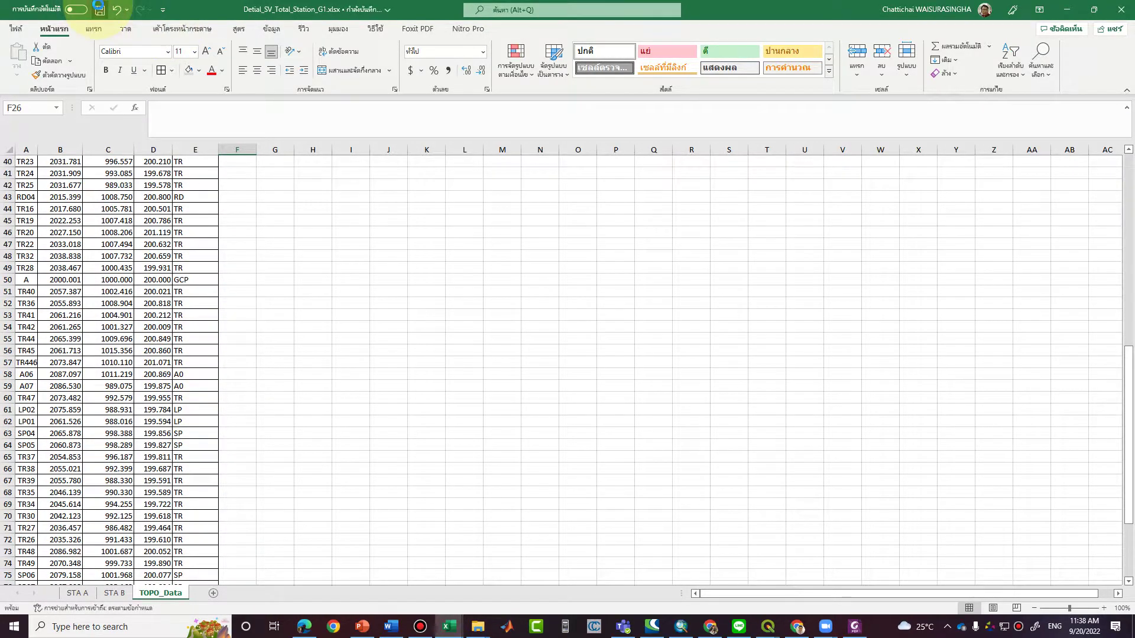
# Create a copy of the TOPO_Data sheet and place it at the end of the workbook.
pyautogui.rightClick(176, 593)
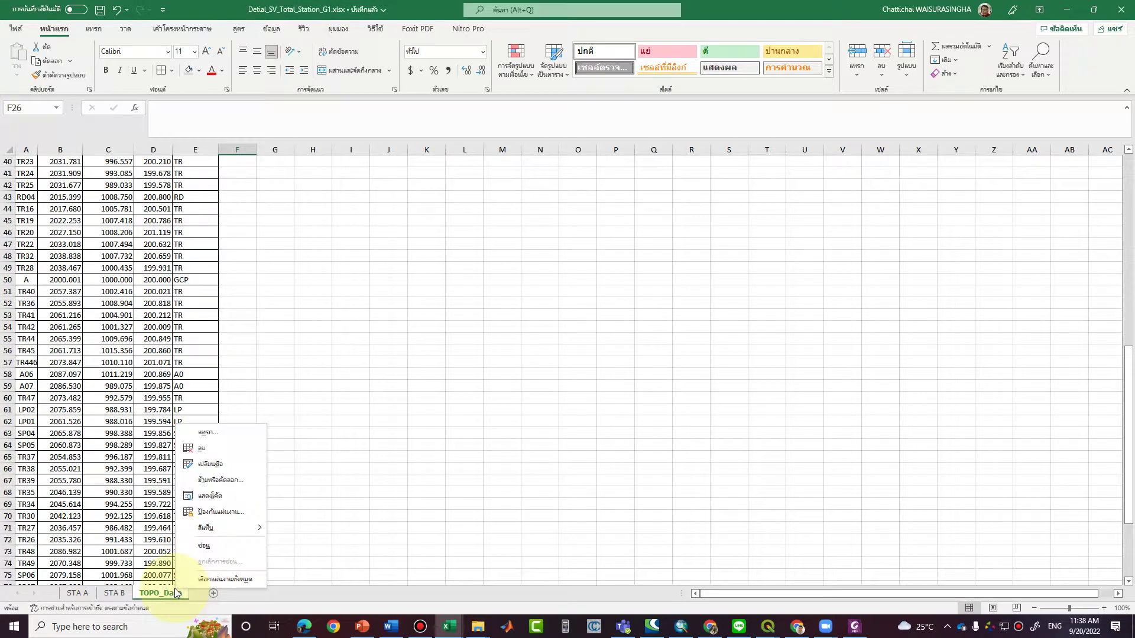
pyautogui.click(241, 488)
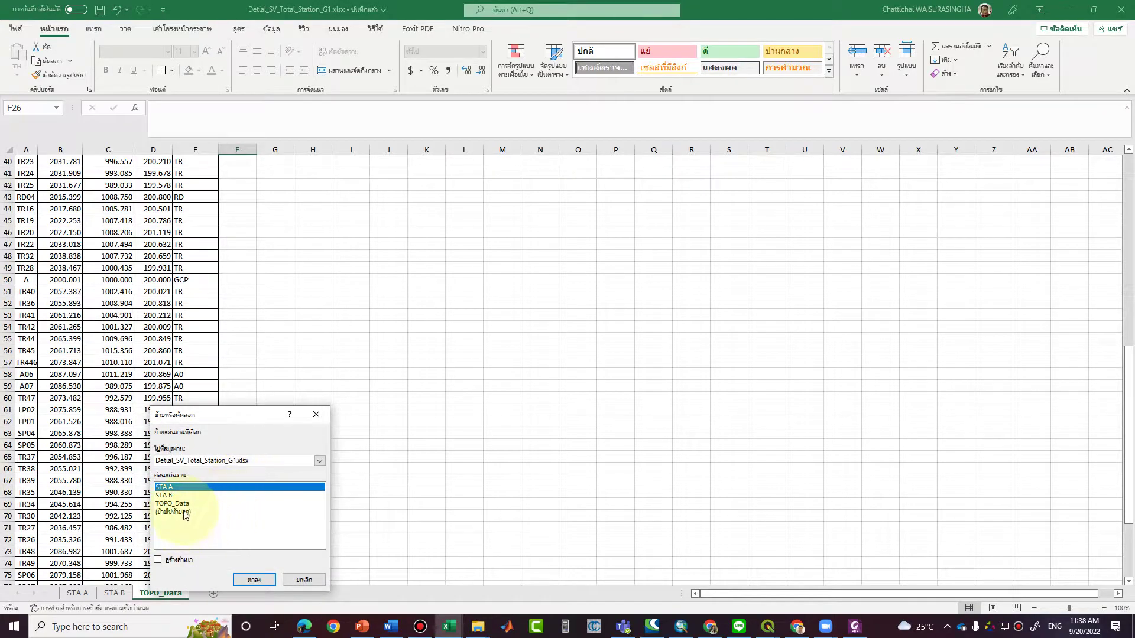
pyautogui.click(185, 512)
pyautogui.click(194, 560)
pyautogui.click(239, 582)
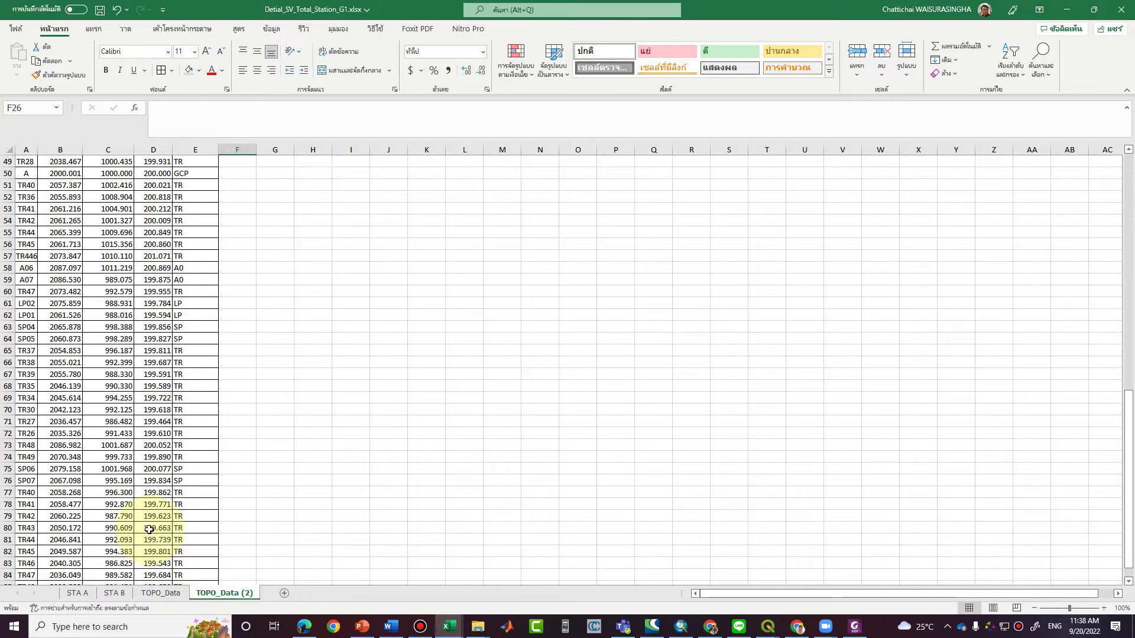
# Custom-sort the copied sheet's table A1:E86 by Description cell values in ascending order, treating the first row as headers.
pyautogui.scroll(-10, 160, 508)
pyautogui.moveTo(205, 349); pyautogui.dragTo(8, 2)
pyautogui.moveTo(26, 89); pyautogui.dragTo(15, 150)
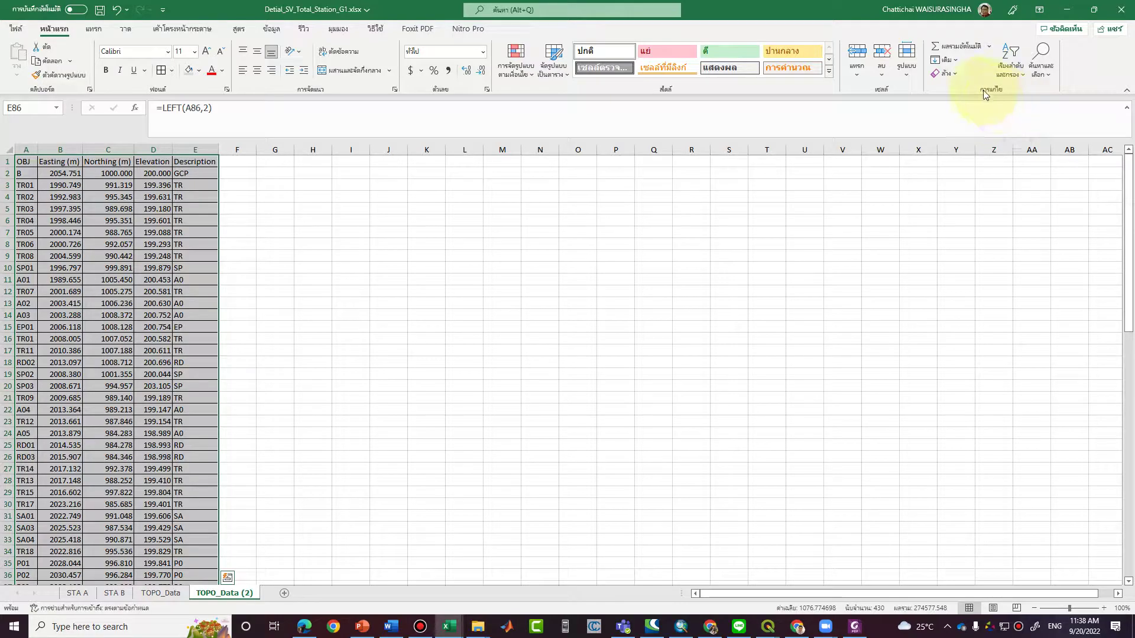
pyautogui.click(1013, 76)
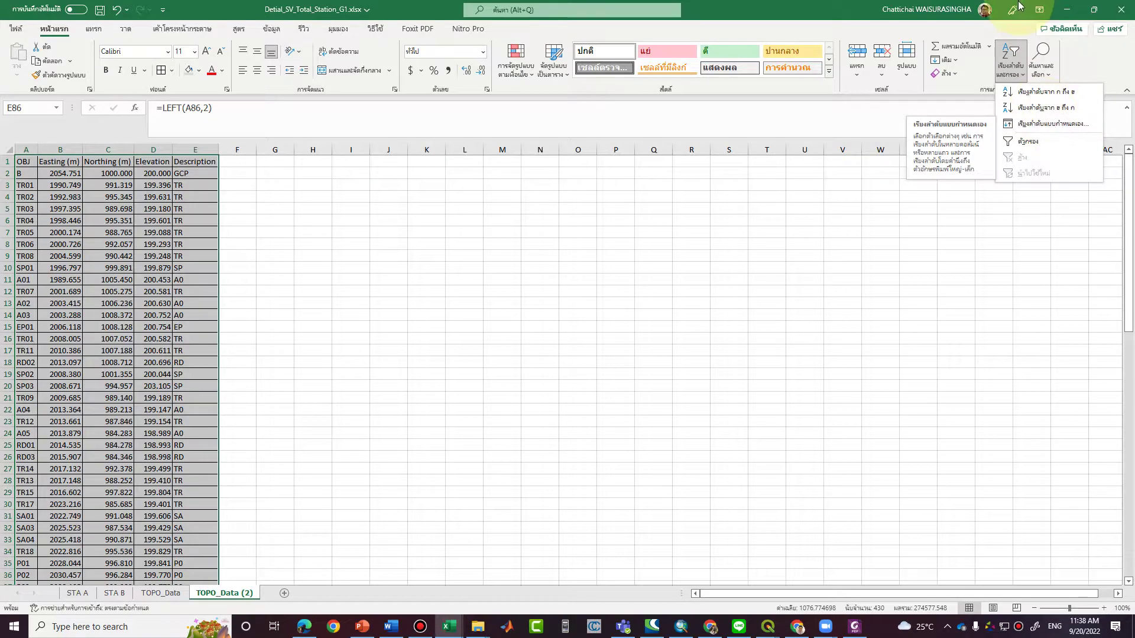
pyautogui.click(1059, 127)
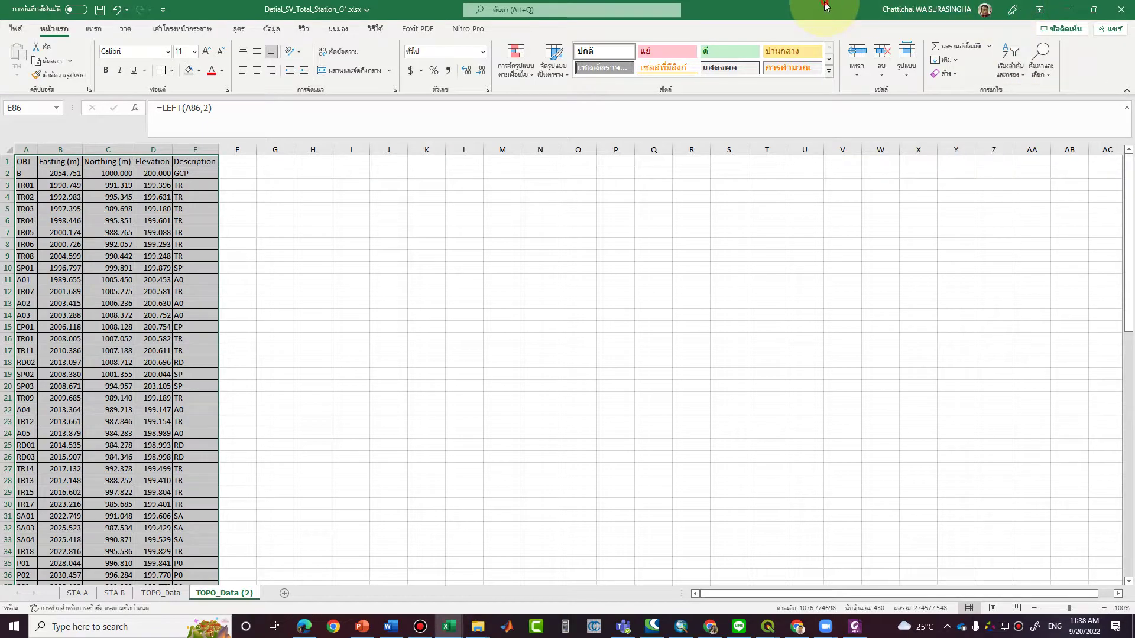
pyautogui.click(1016, 80)
pyautogui.click(1042, 124)
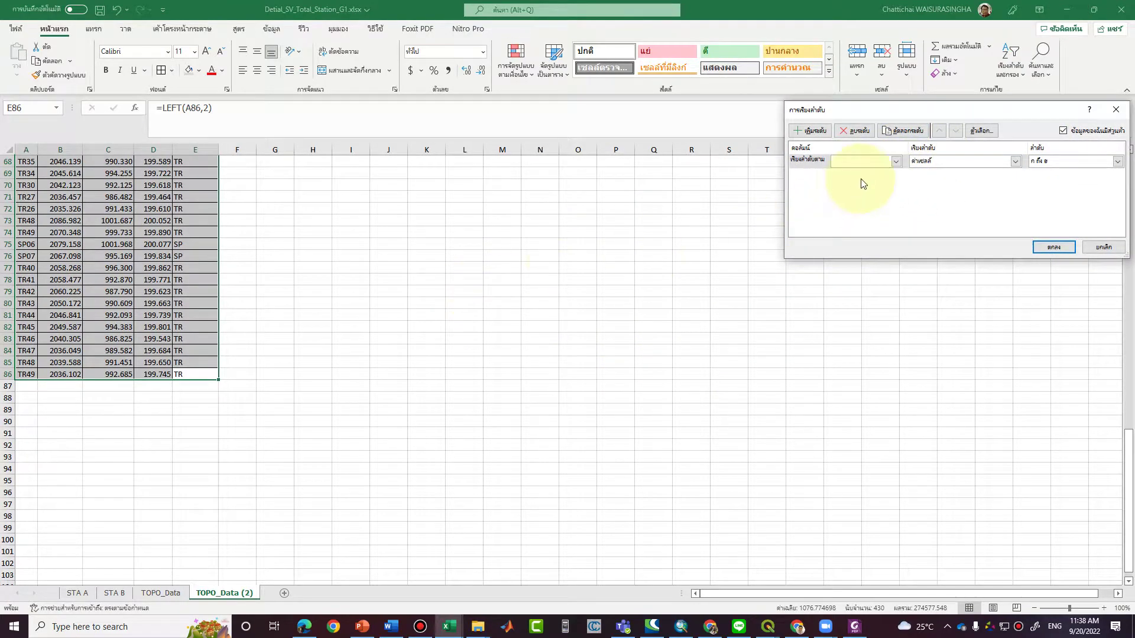
pyautogui.moveTo(1008, 118); pyautogui.dragTo(784, 174)
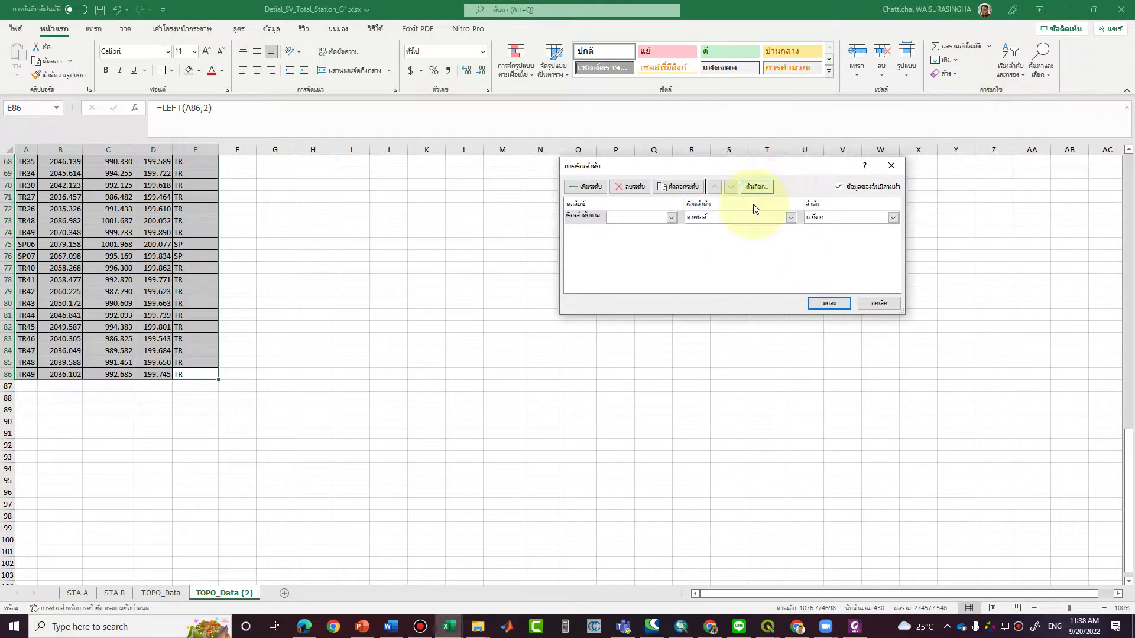
pyautogui.click(671, 218)
pyautogui.click(660, 264)
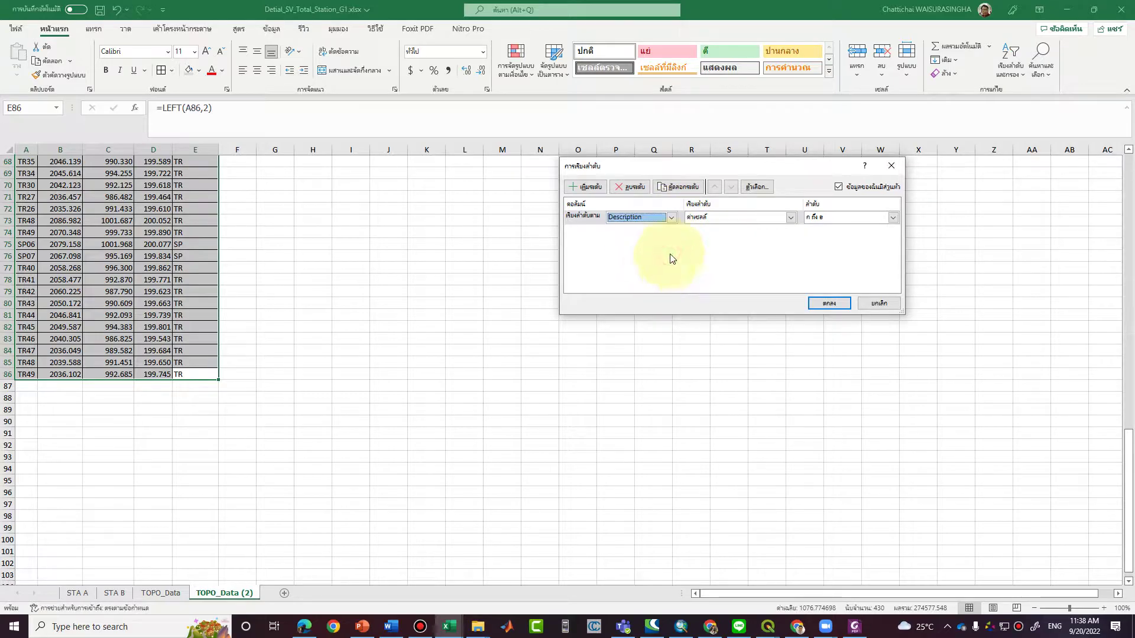
pyautogui.click(839, 187)
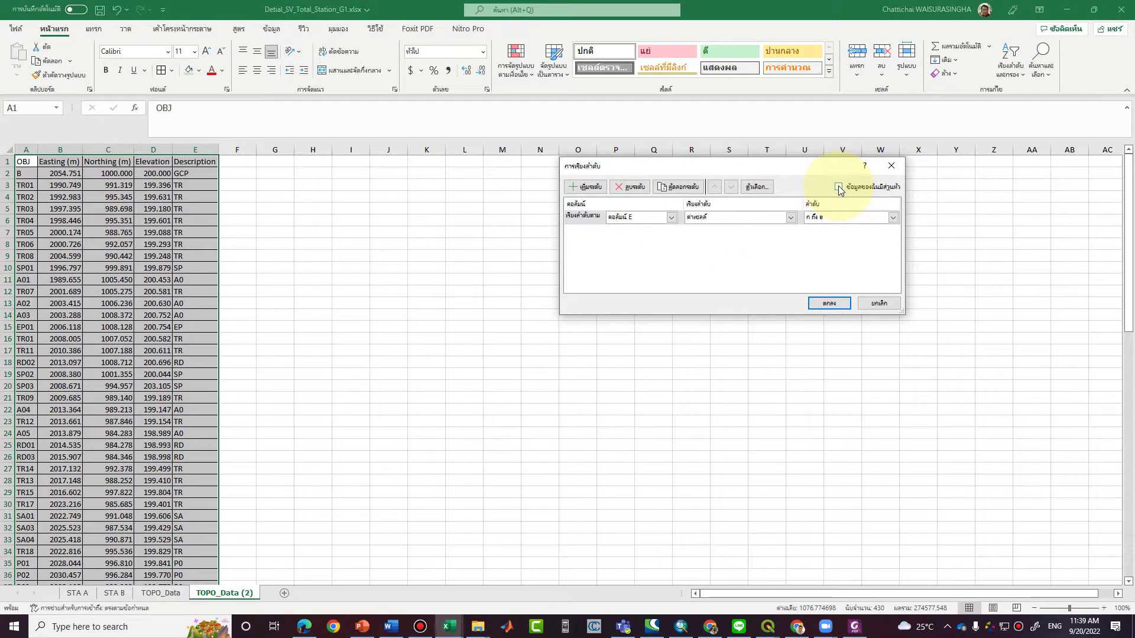
pyautogui.click(838, 187)
pyautogui.click(839, 187)
pyautogui.click(840, 188)
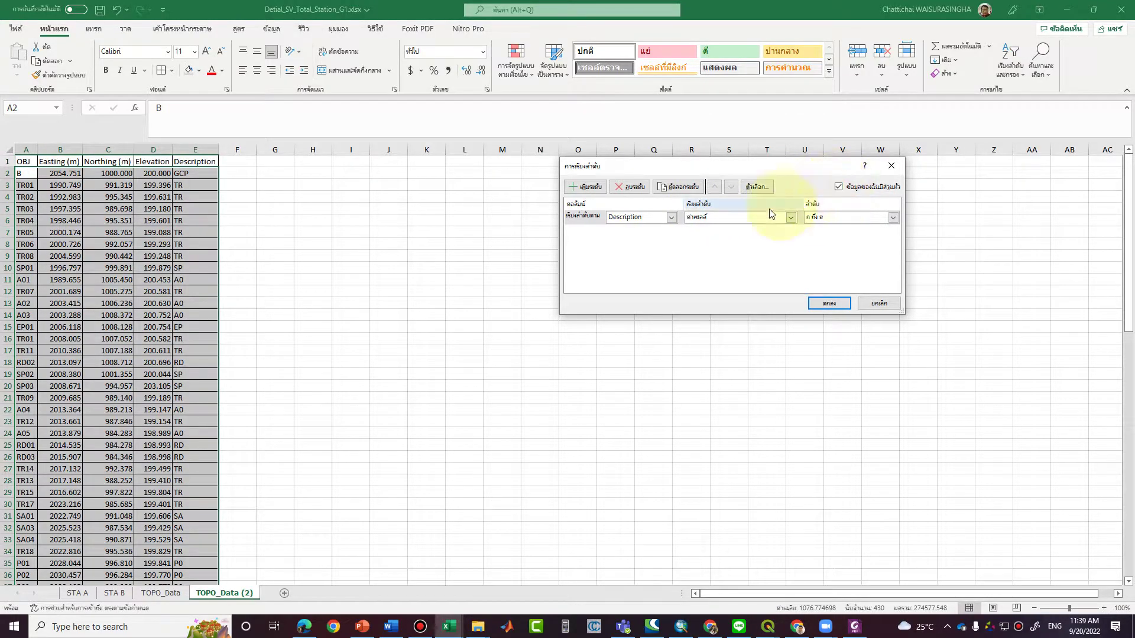
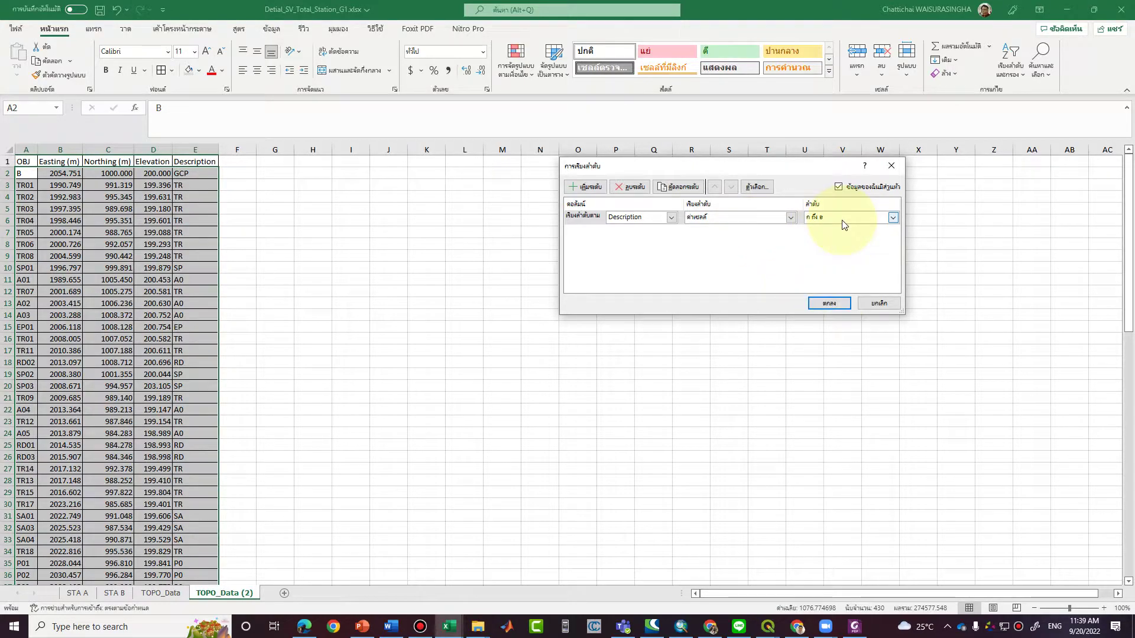
pyautogui.click(833, 303)
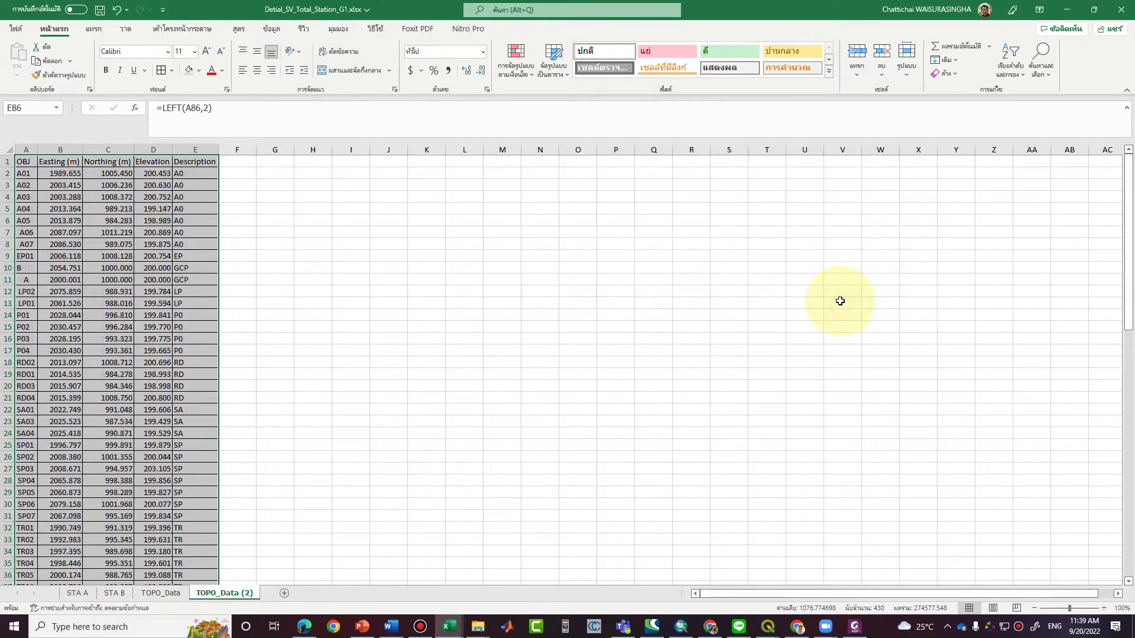
# Fill the A0 point rows A2:E8 with dark gold.
pyautogui.click(423, 276)
pyautogui.moveTo(194, 174); pyautogui.dragTo(12, 246)
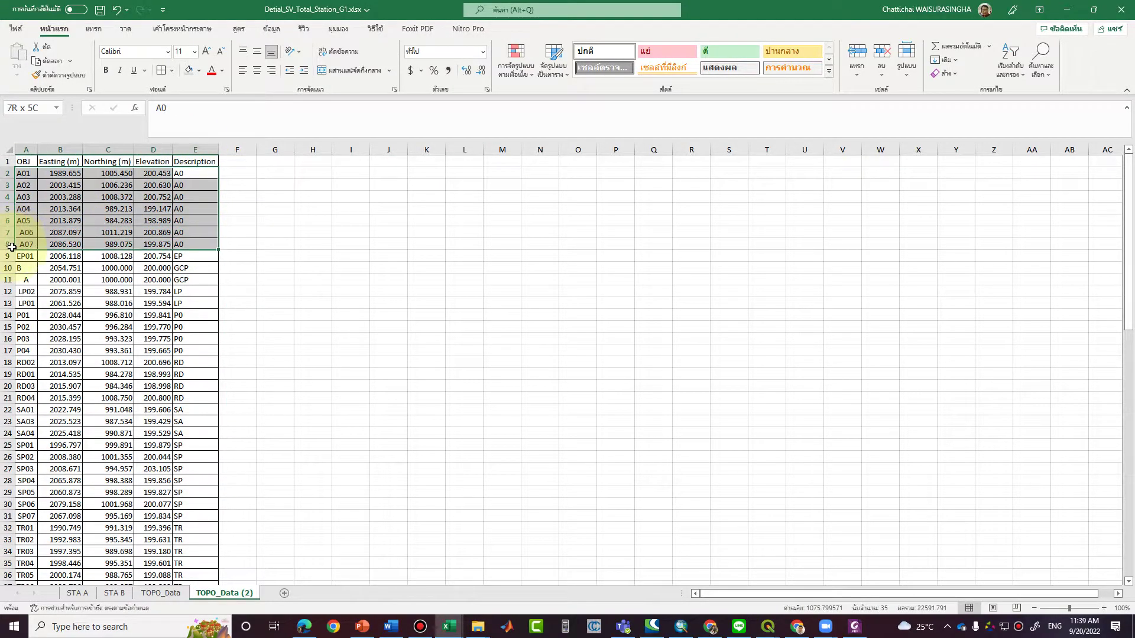
pyautogui.click(201, 71)
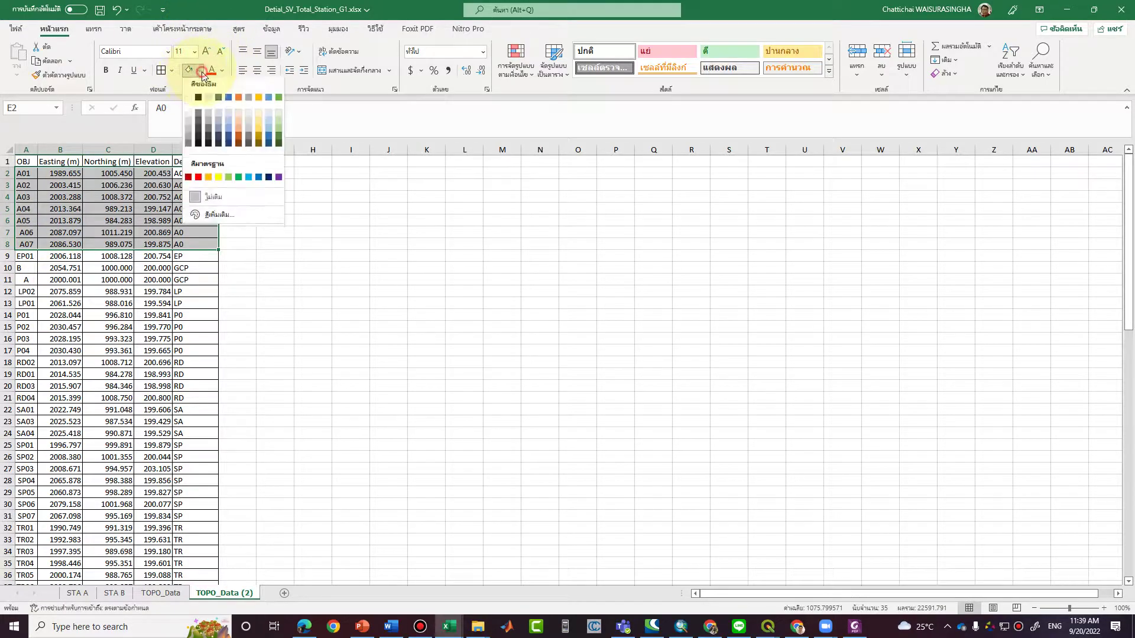
pyautogui.click(258, 139)
pyautogui.click(155, 327)
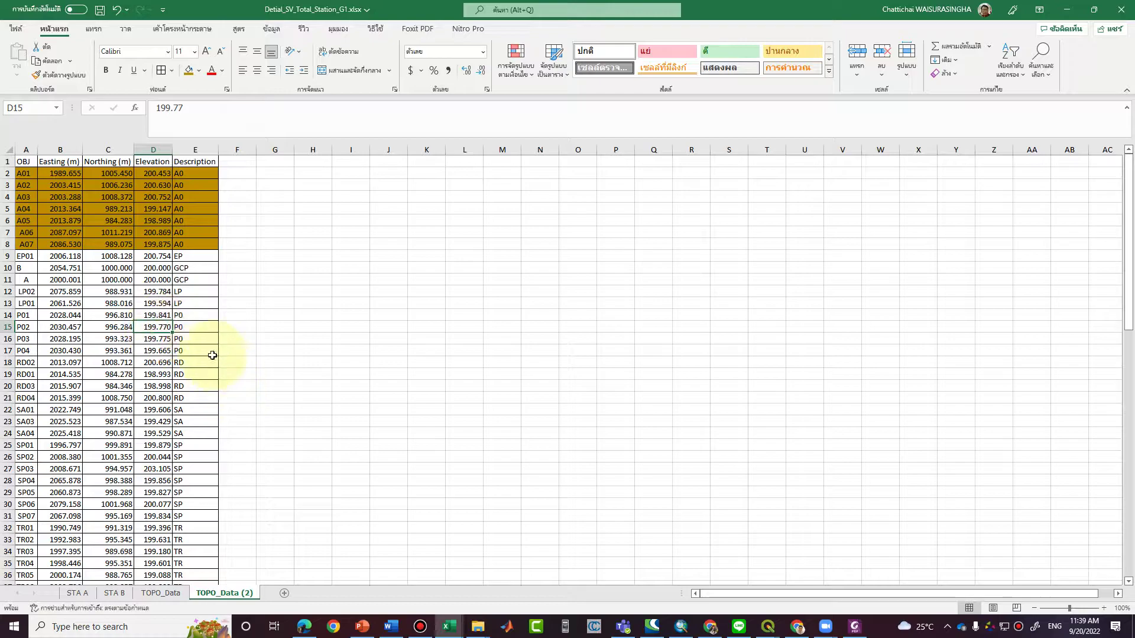
# Fill the EP row A9:E9 green, and left-align the GCP rows A10:E11 and fill them red.
pyautogui.moveTo(195, 256); pyautogui.dragTo(23, 257)
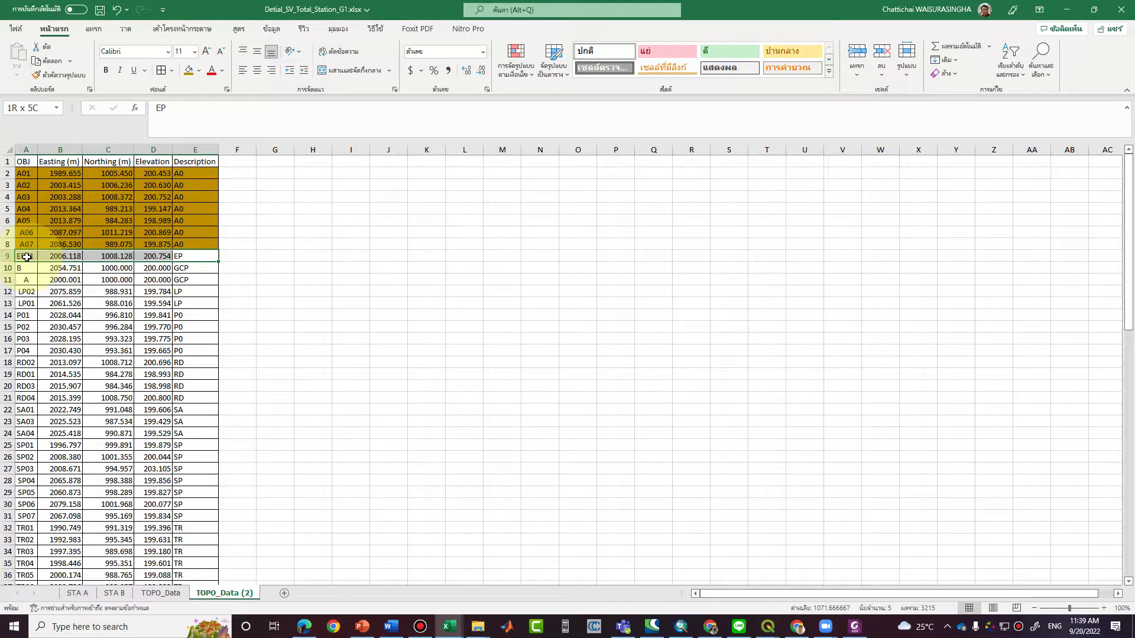
pyautogui.click(199, 70)
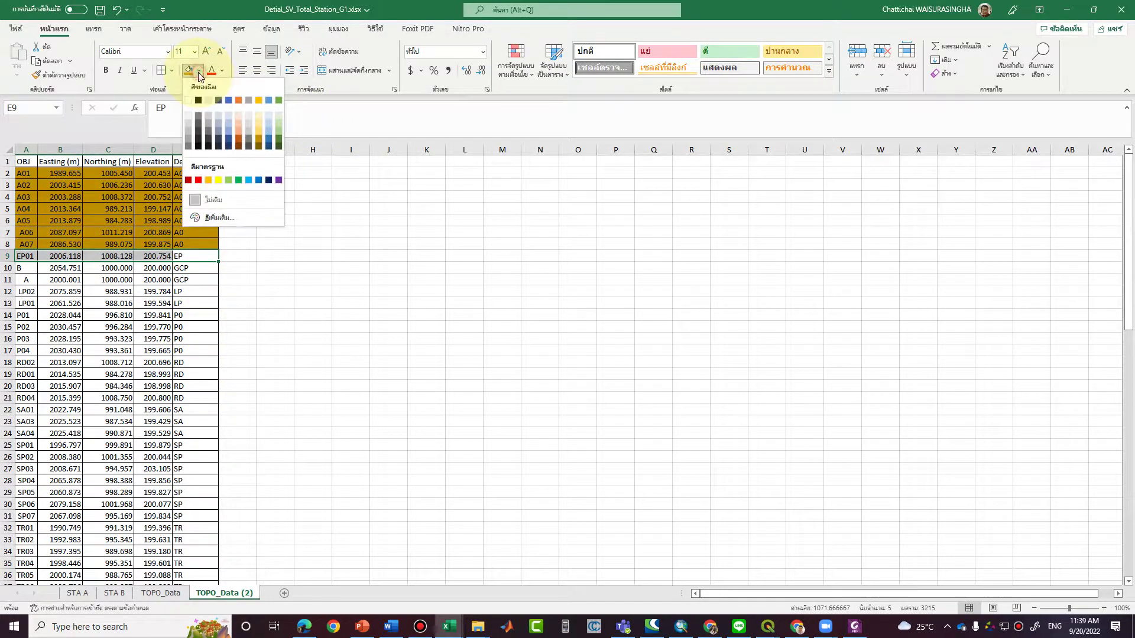
pyautogui.click(239, 181)
pyautogui.moveTo(204, 280); pyautogui.dragTo(2, 263)
pyautogui.click(243, 70)
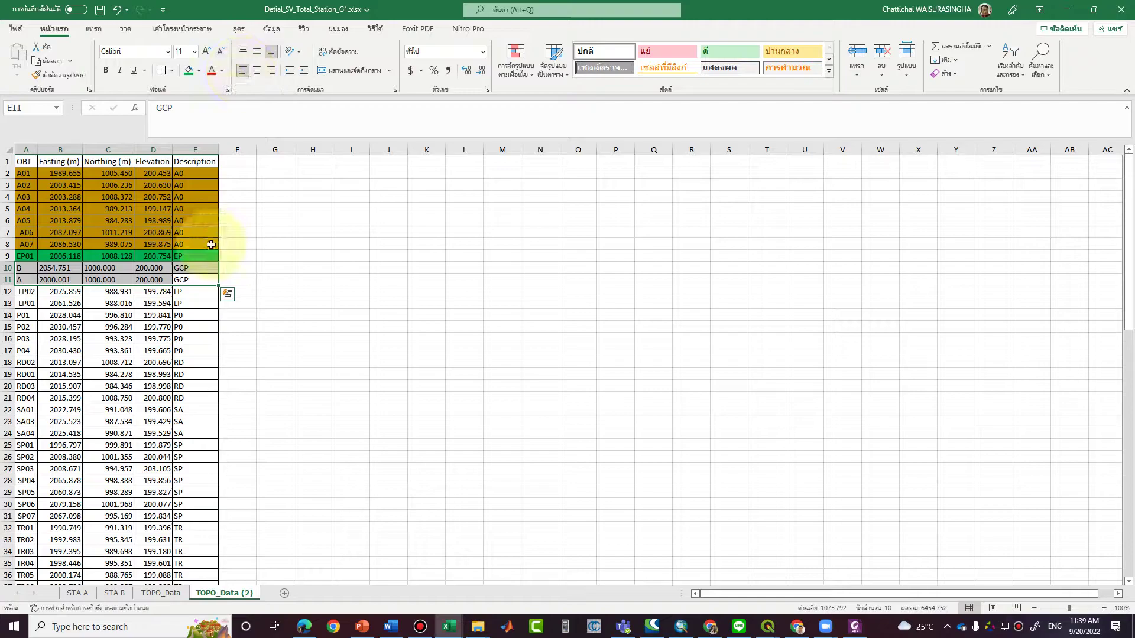
pyautogui.click(200, 70)
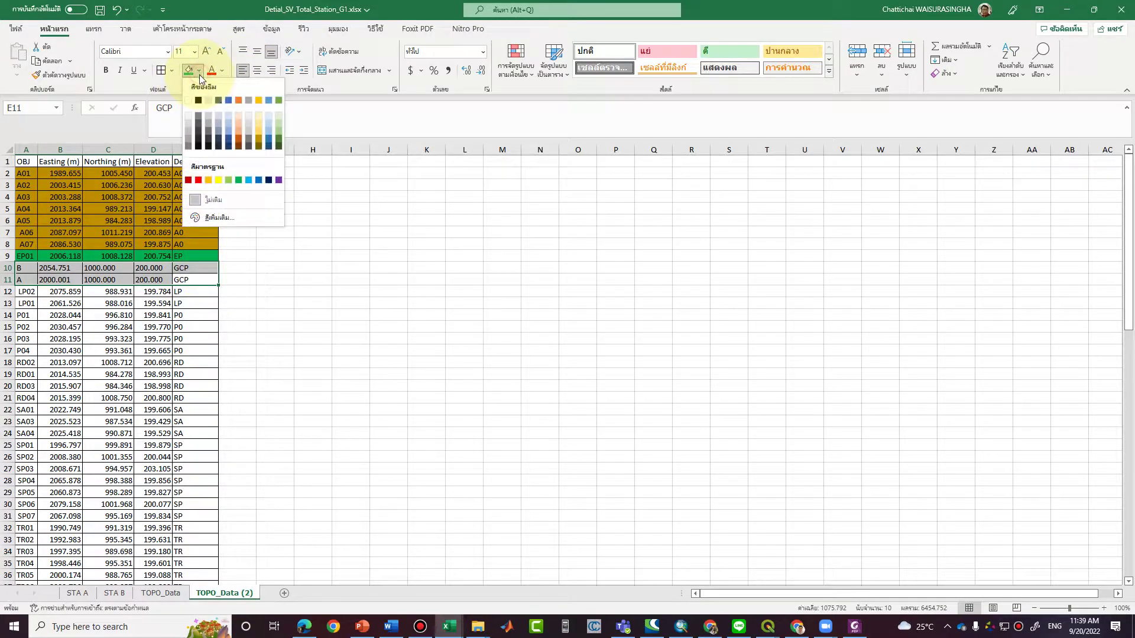
pyautogui.click(198, 180)
# Fill the LP rows A12:E13 yellow and the P0 rows A14:E17 medium grey.
pyautogui.click(202, 306)
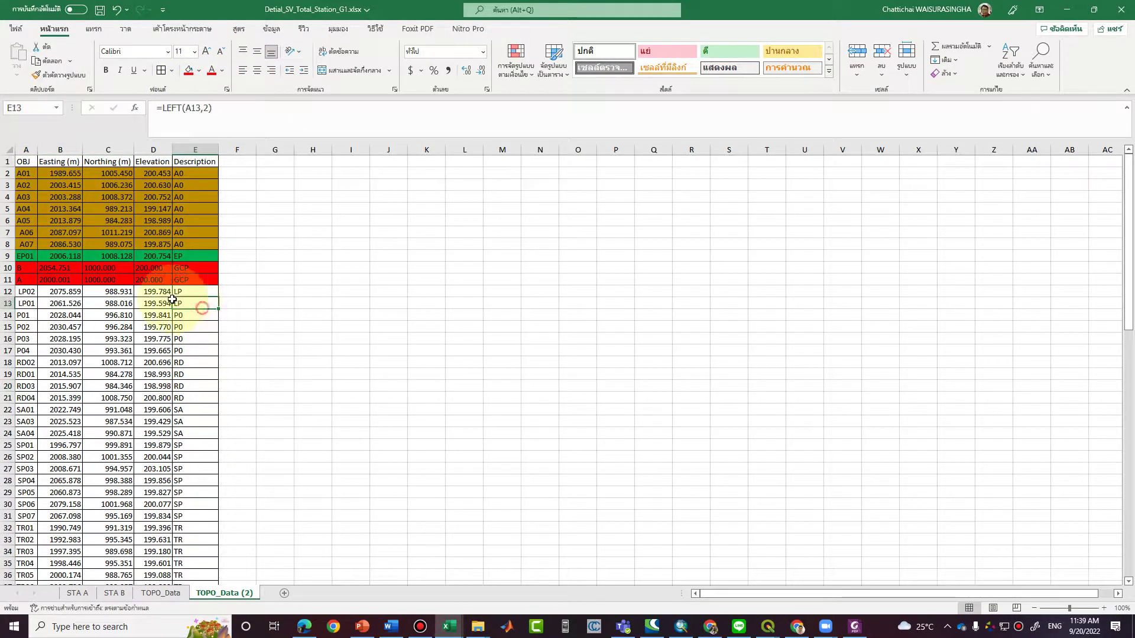
pyautogui.moveTo(182, 301); pyautogui.dragTo(27, 292)
pyautogui.click(199, 70)
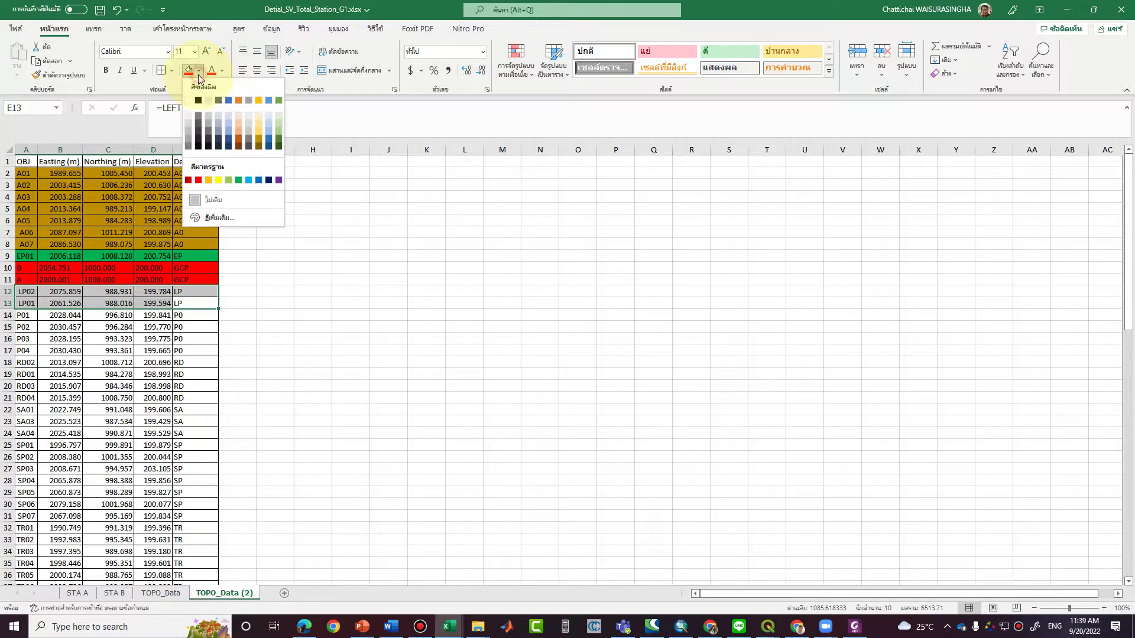
pyautogui.click(218, 180)
pyautogui.click(236, 373)
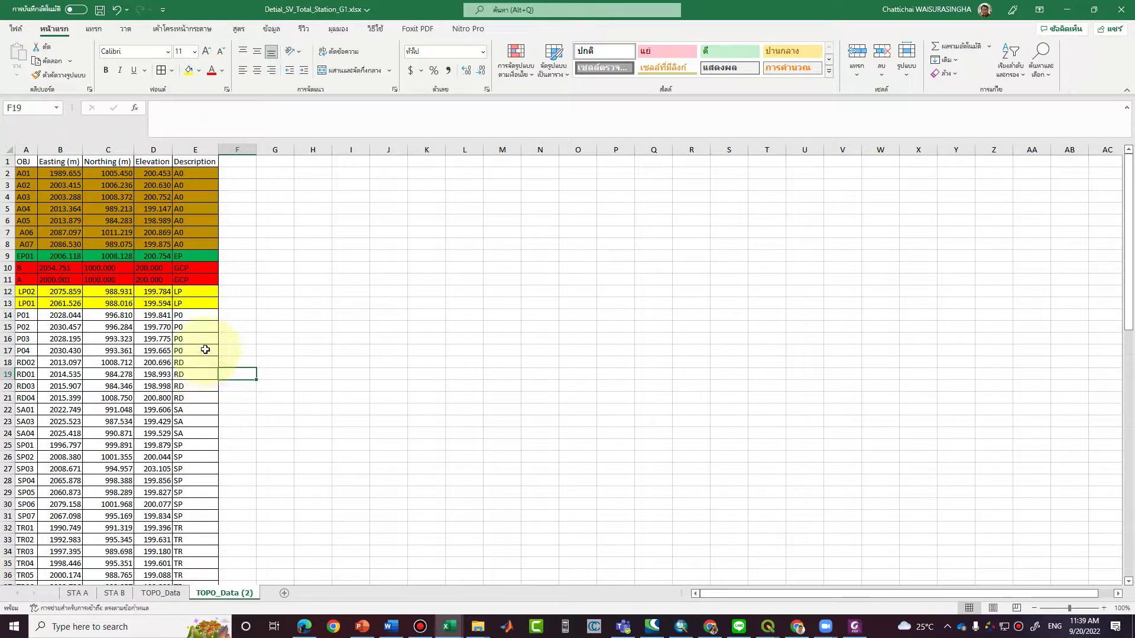
pyautogui.moveTo(207, 352); pyautogui.dragTo(3, 317)
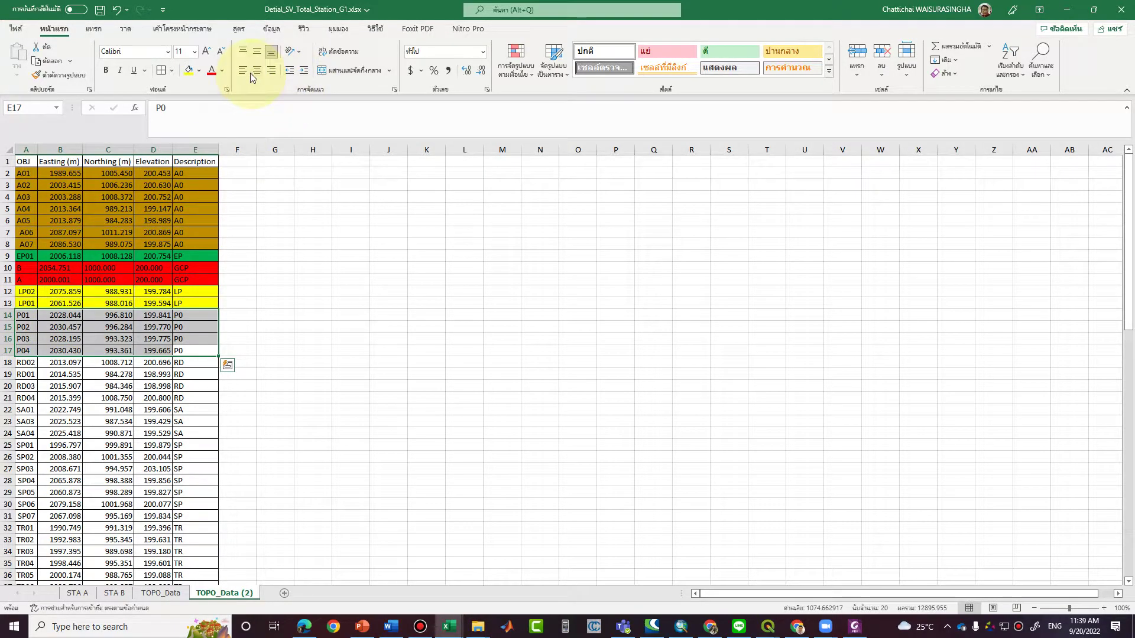
pyautogui.click(199, 70)
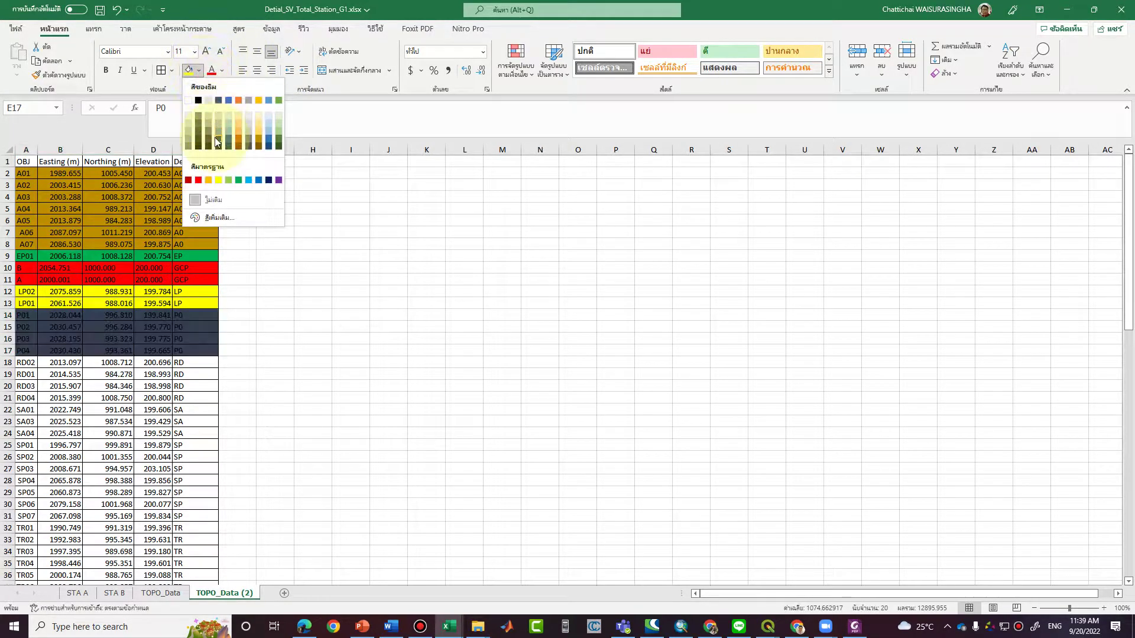
pyautogui.click(185, 138)
pyautogui.click(213, 468)
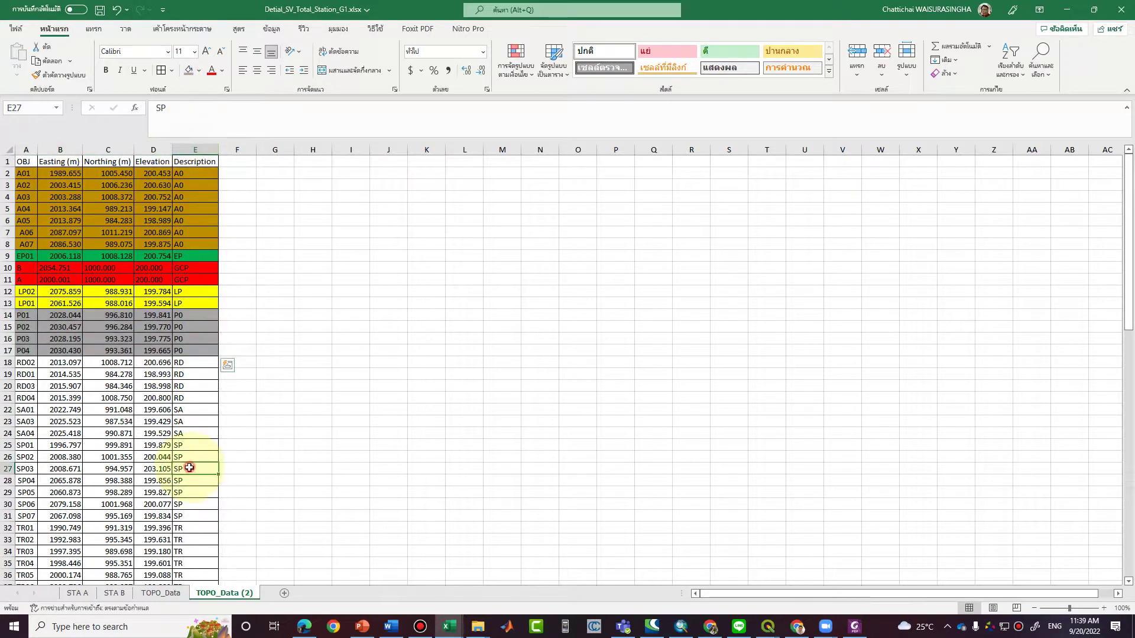
# Fill the RD rows A18:E21 light blue and the SA rows A22:E24 very light grey.
pyautogui.moveTo(197, 398); pyautogui.dragTo(23, 362)
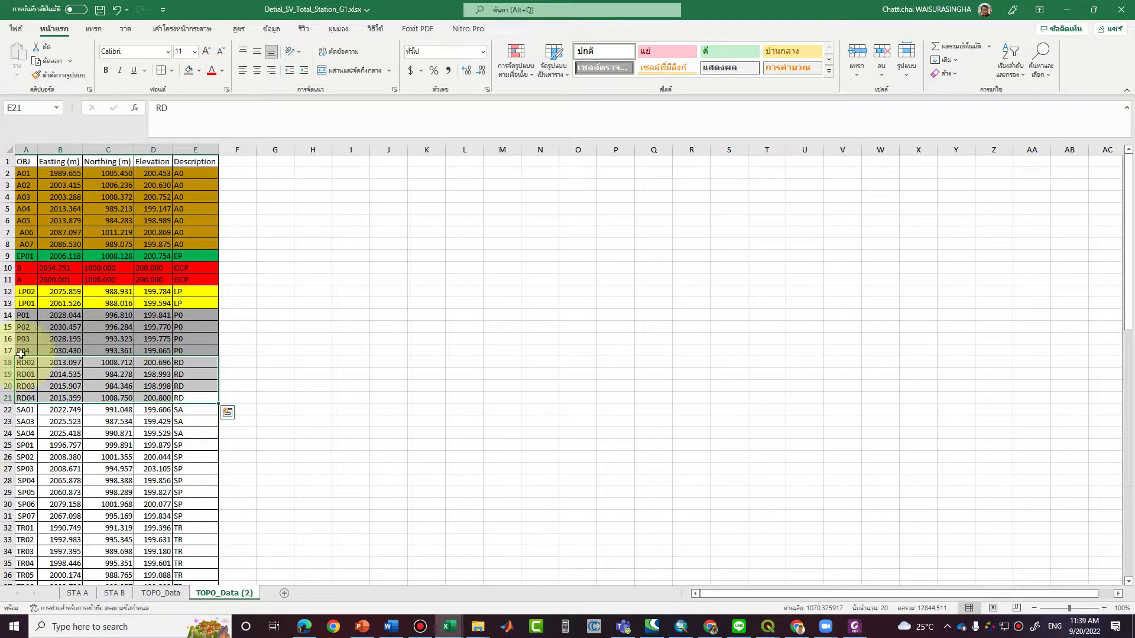
pyautogui.click(199, 70)
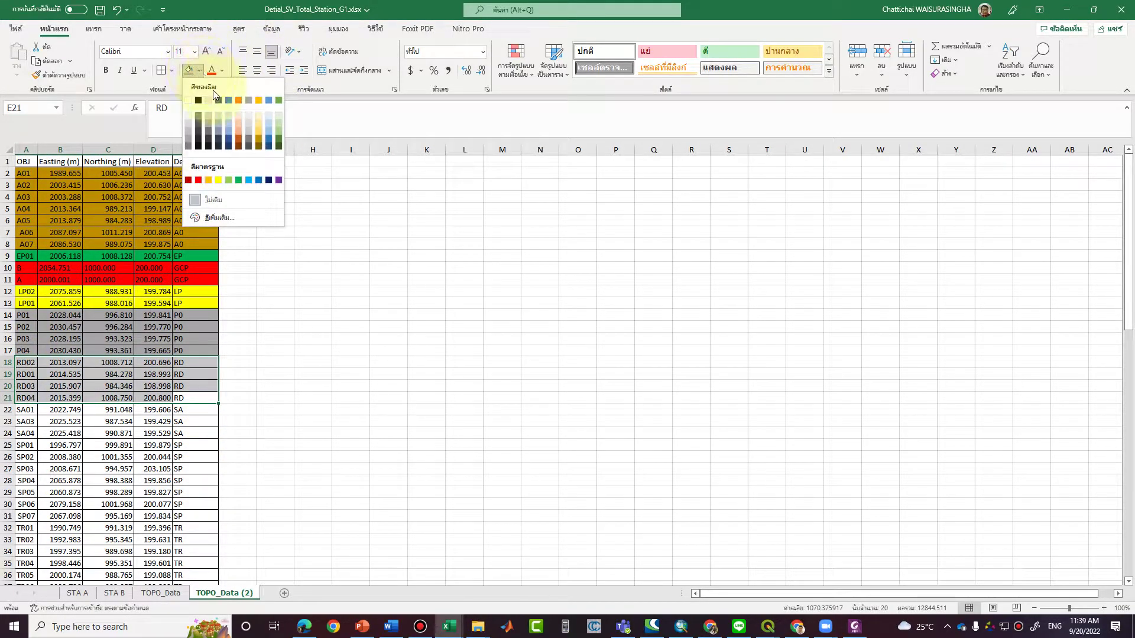
pyautogui.click(228, 111)
pyautogui.click(212, 445)
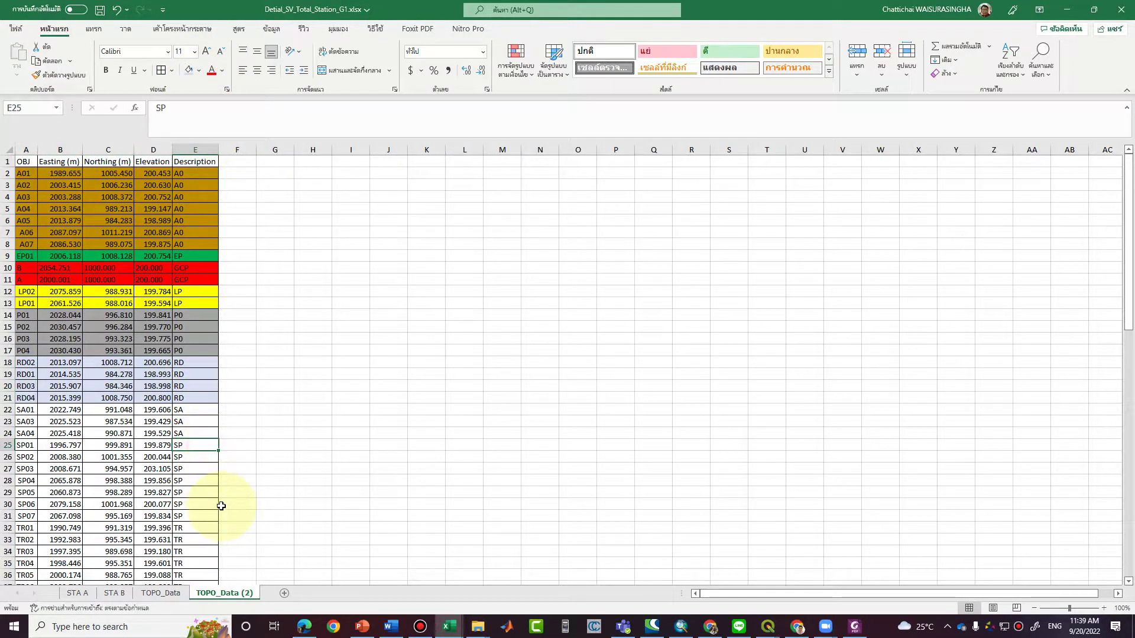
pyautogui.scroll(-3, 223, 506)
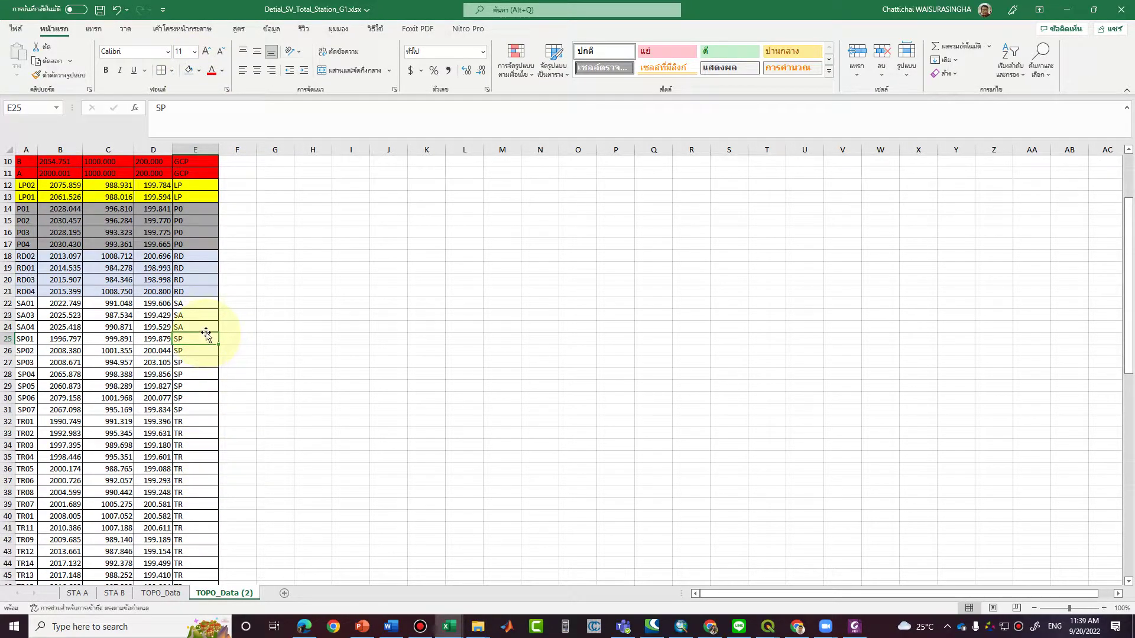
pyautogui.moveTo(209, 322); pyautogui.dragTo(23, 303)
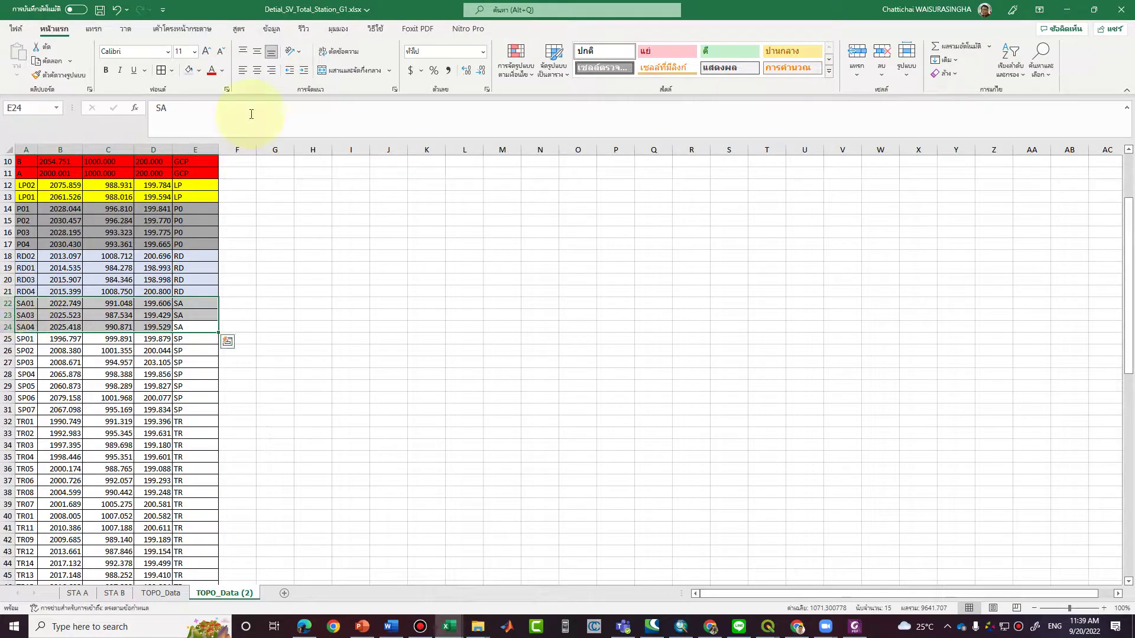
pyautogui.click(199, 70)
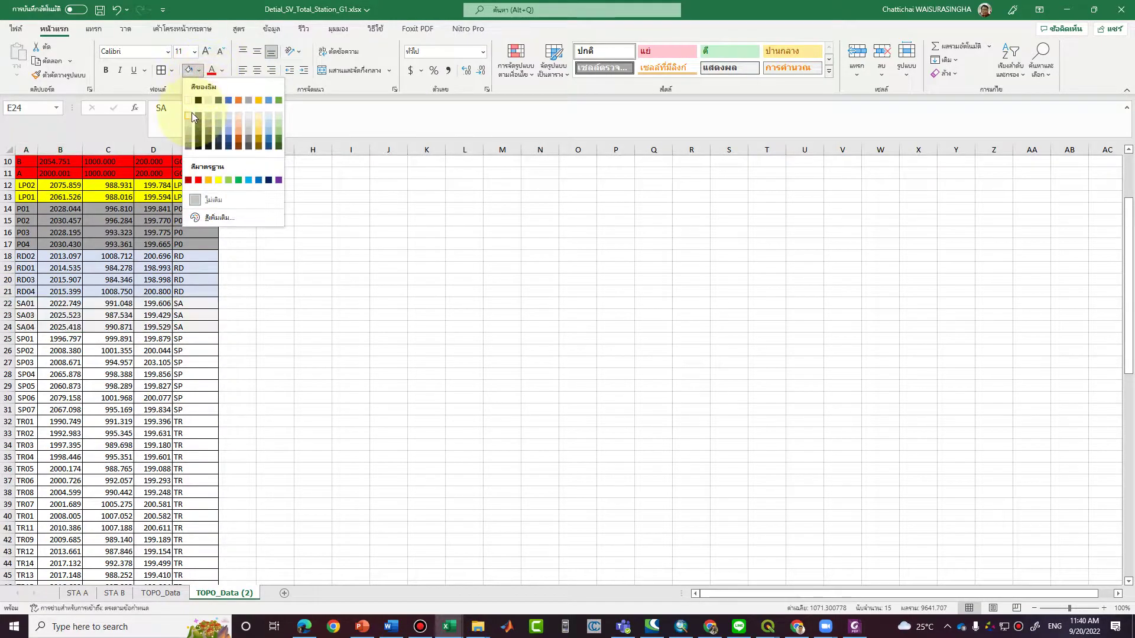
pyautogui.click(191, 112)
pyautogui.click(196, 421)
# Fill the SP rows A25:E31 pale green and the TR rows A32:E86 medium green.
pyautogui.moveTo(205, 341); pyautogui.dragTo(27, 411)
pyautogui.click(201, 70)
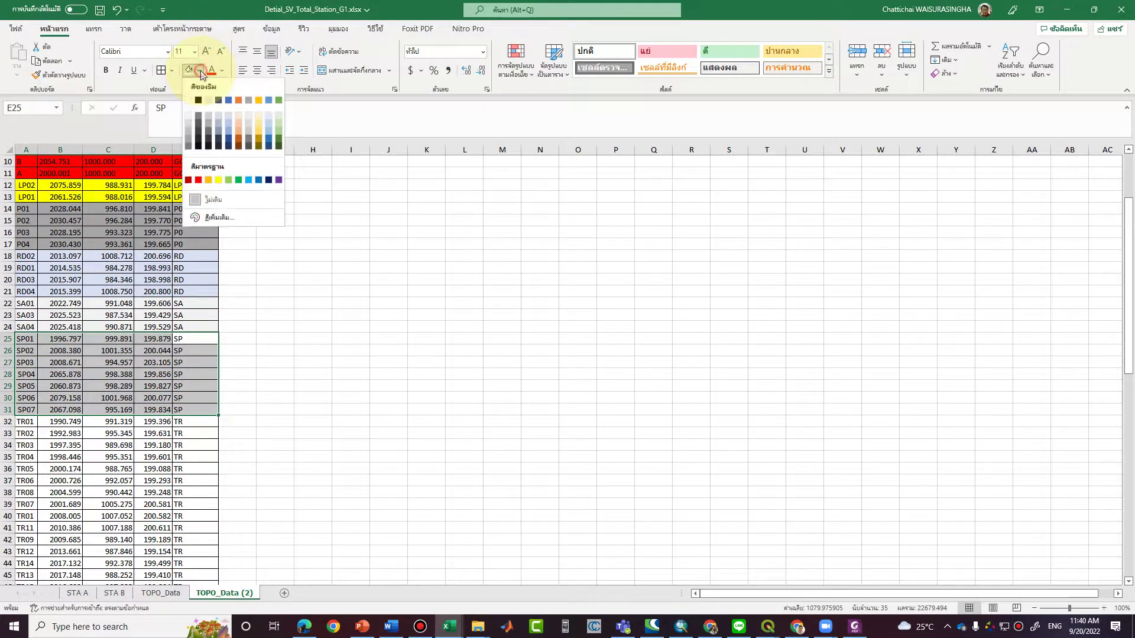
pyautogui.click(278, 111)
pyautogui.click(310, 432)
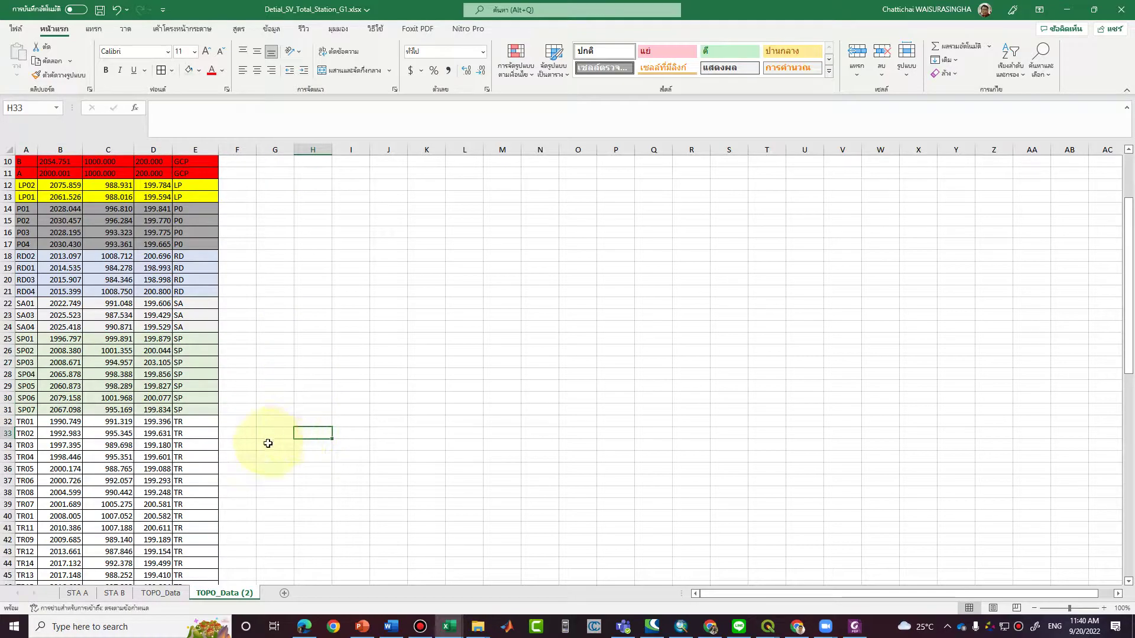
pyautogui.moveTo(206, 421); pyautogui.dragTo(12, 563)
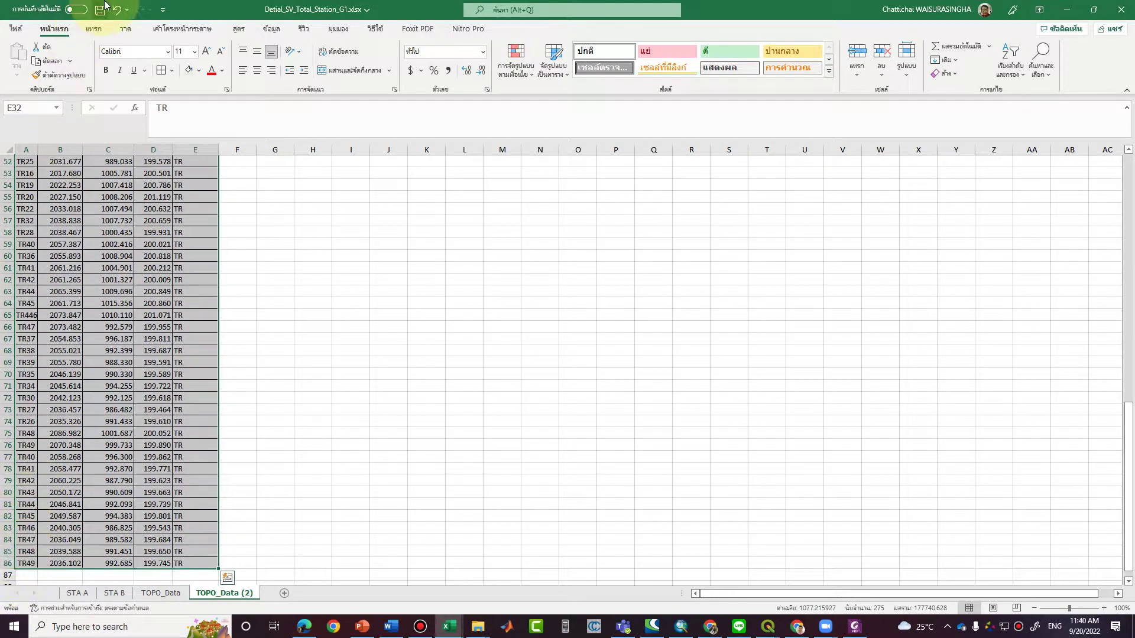
pyautogui.click(199, 71)
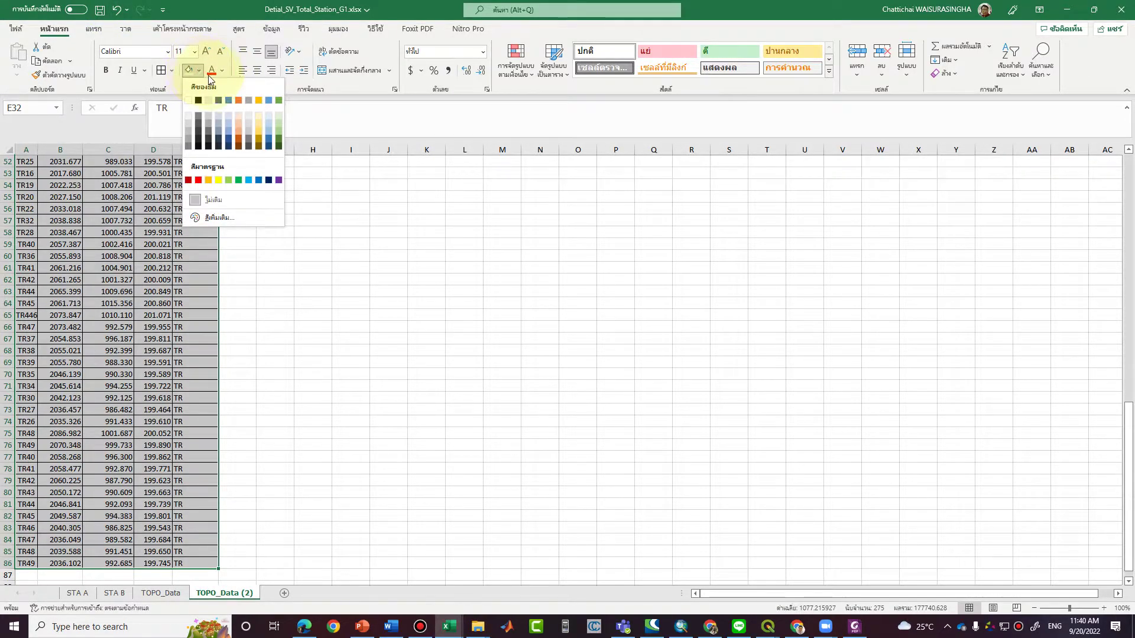
pyautogui.click(279, 131)
pyautogui.scroll(4, 195, 413)
pyautogui.click(198, 467)
# Replace the TR description in E32 with Tree and fill it down through E86.
pyautogui.click(210, 374)
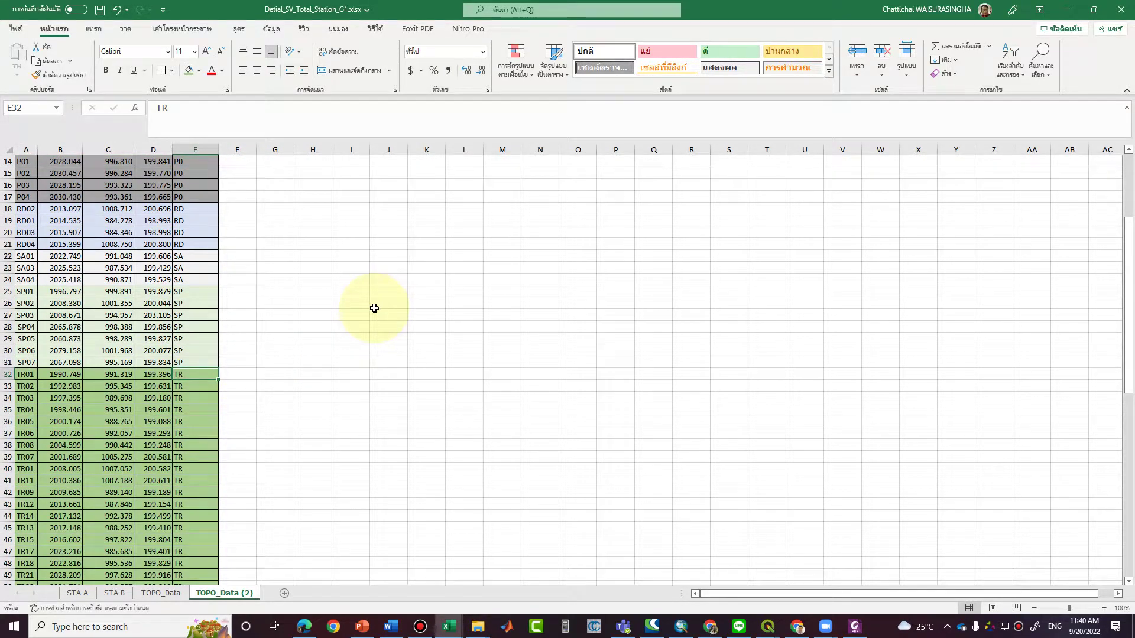
pyautogui.press('F2')
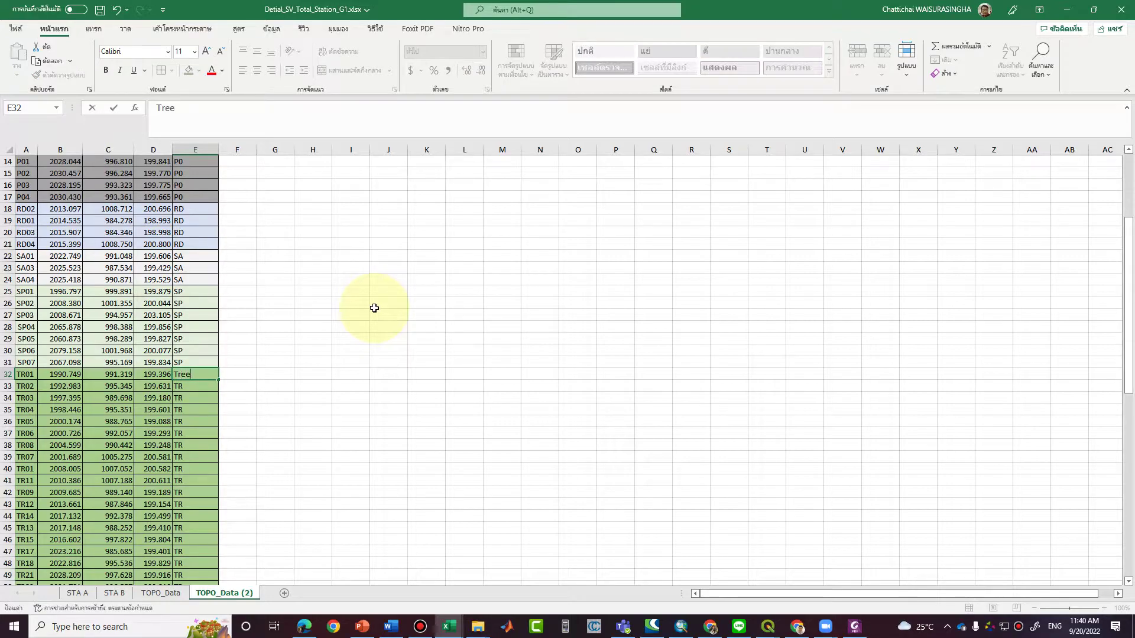
pyautogui.write('ree')
pyautogui.press('Return')
pyautogui.scroll(-1, 179, 328)
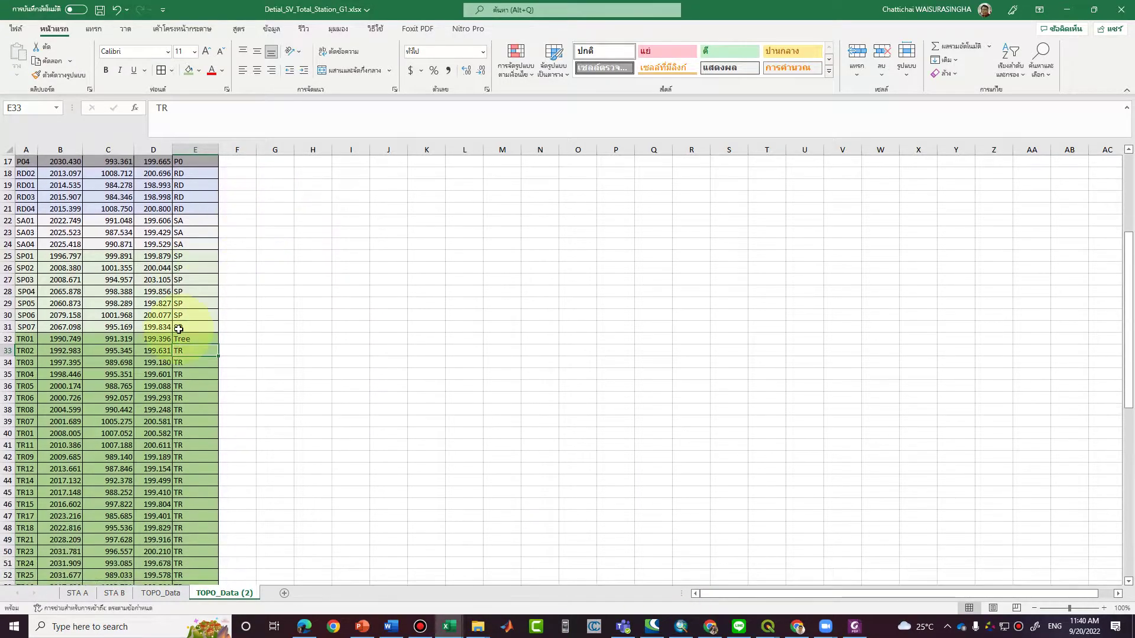
pyautogui.click(200, 339)
pyautogui.doubleClick(219, 347)
pyautogui.scroll(-8, 219, 352)
pyautogui.scroll(8, 219, 357)
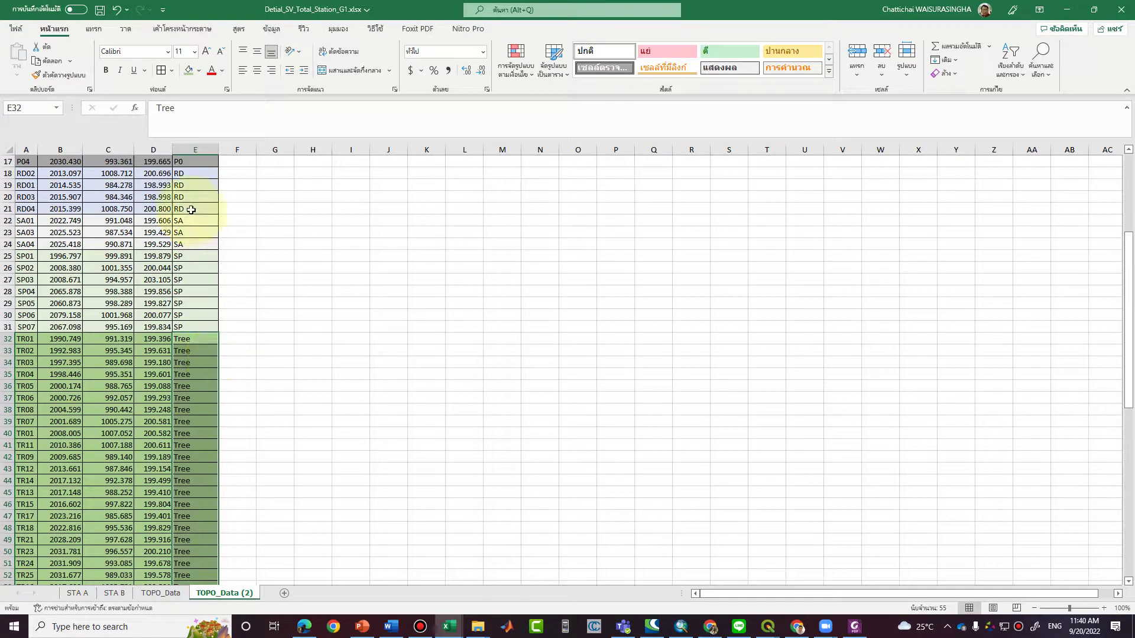
# Replace the SP description in E25 with Spot Height and fill it down only through E31.
pyautogui.click(192, 258)
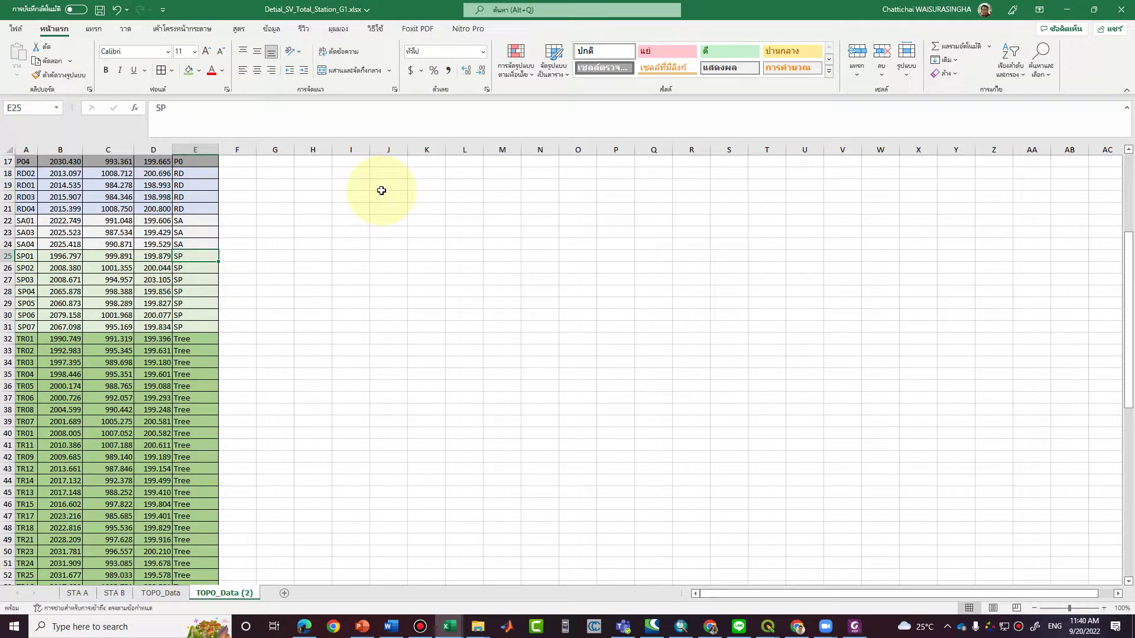
pyautogui.write('So')
pyautogui.press('BackSpace')
pyautogui.write('p')
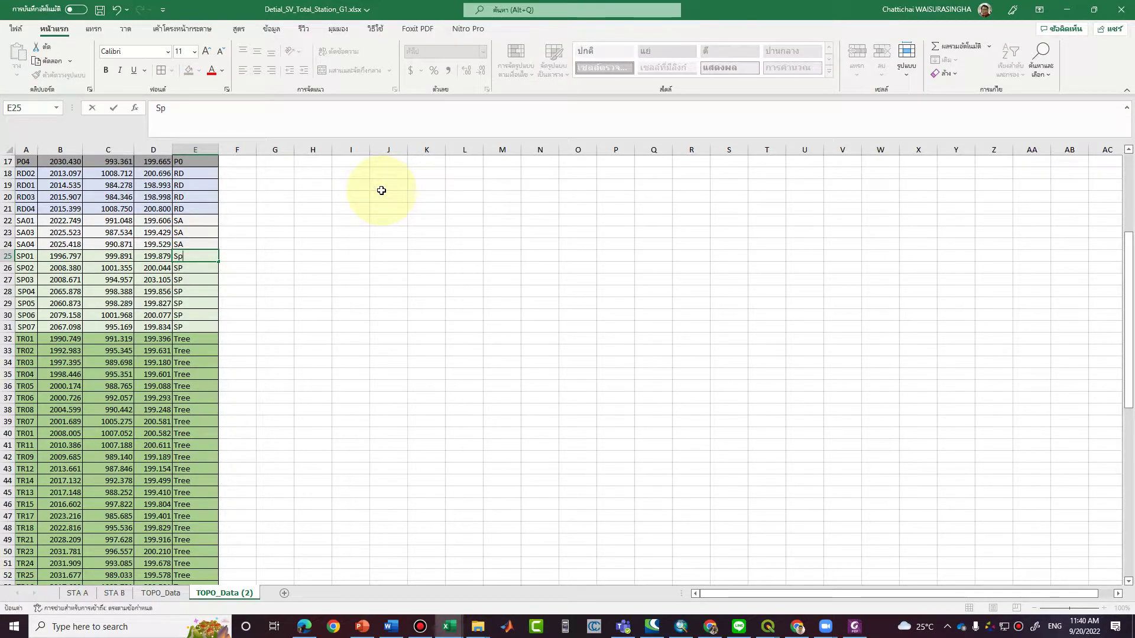
pyautogui.write('ot Height')
pyautogui.press('Return')
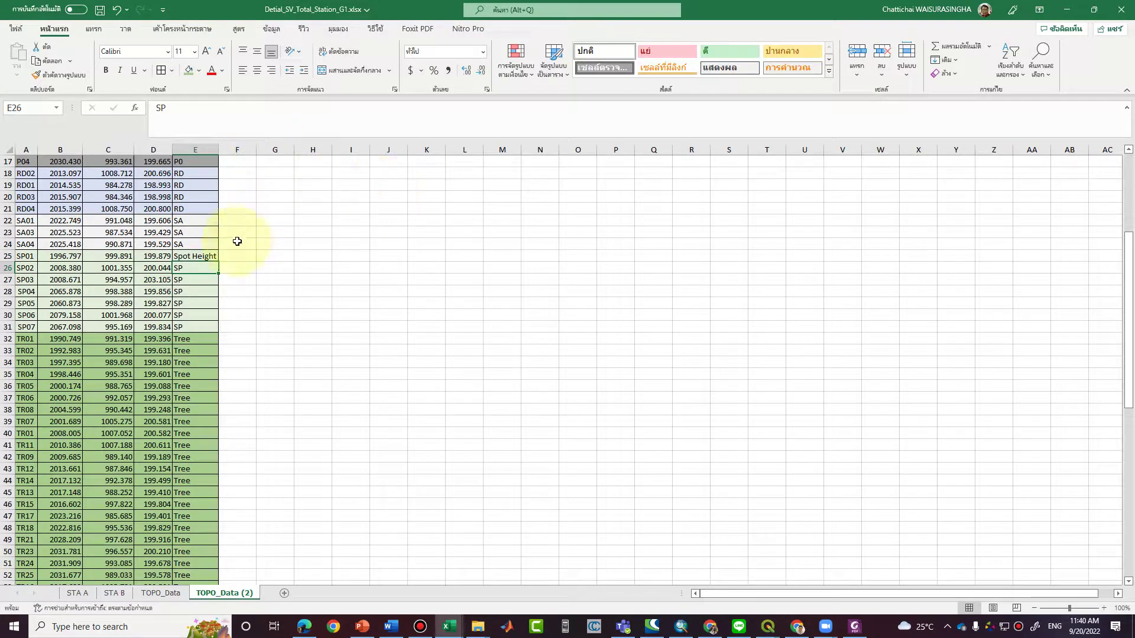
pyautogui.click(202, 258)
pyautogui.doubleClick(219, 264)
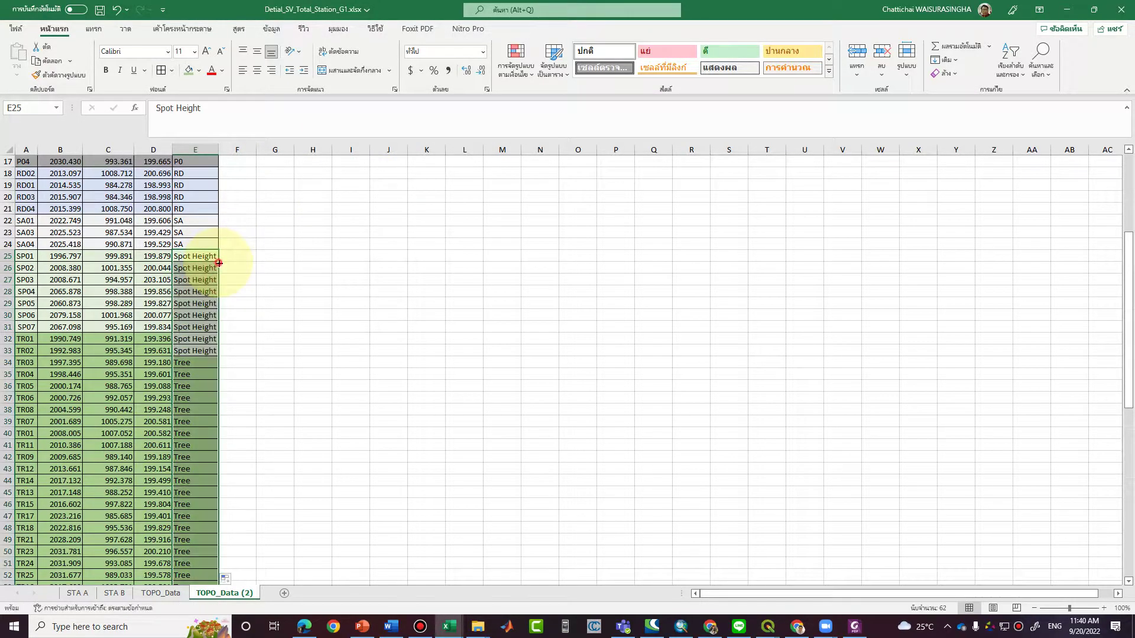
pyautogui.hotkey('ctrl', 'z')
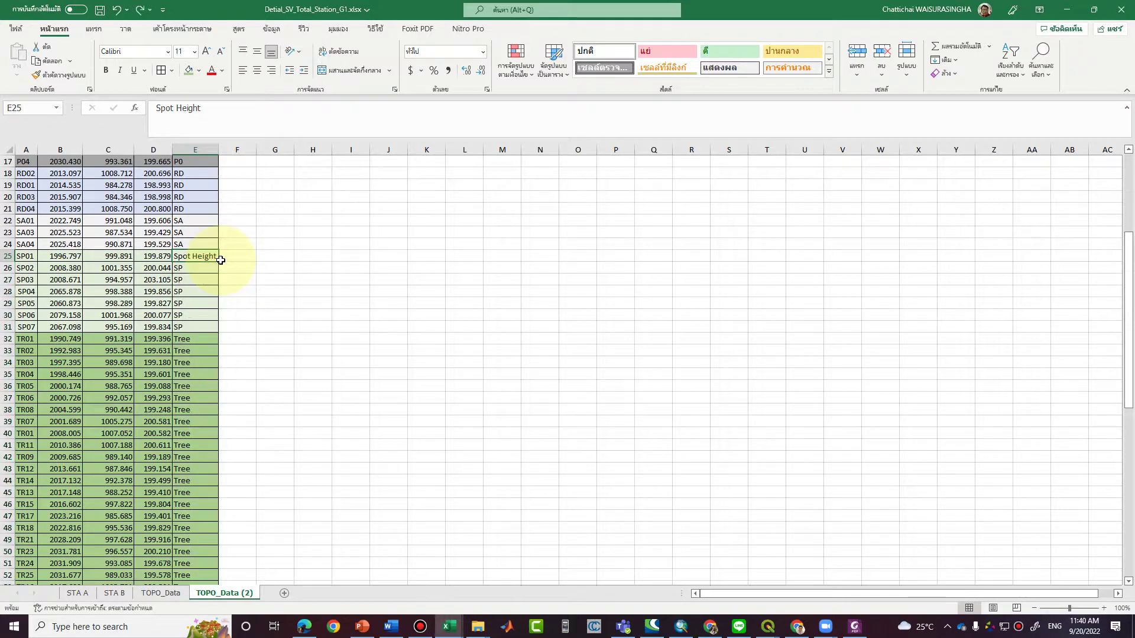
pyautogui.moveTo(219, 260); pyautogui.dragTo(221, 328)
# Replace the SA descriptions in E22:E24 with Smoking Area and auto-fit the Description column's width.
pyautogui.scroll(2, 214, 300)
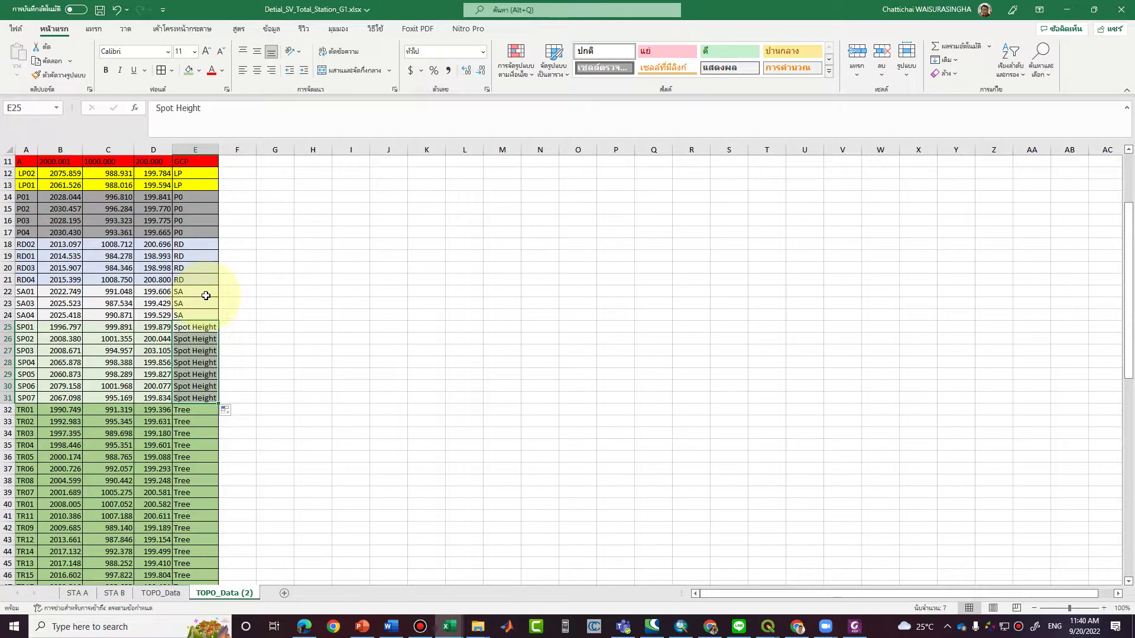
pyautogui.click(206, 293)
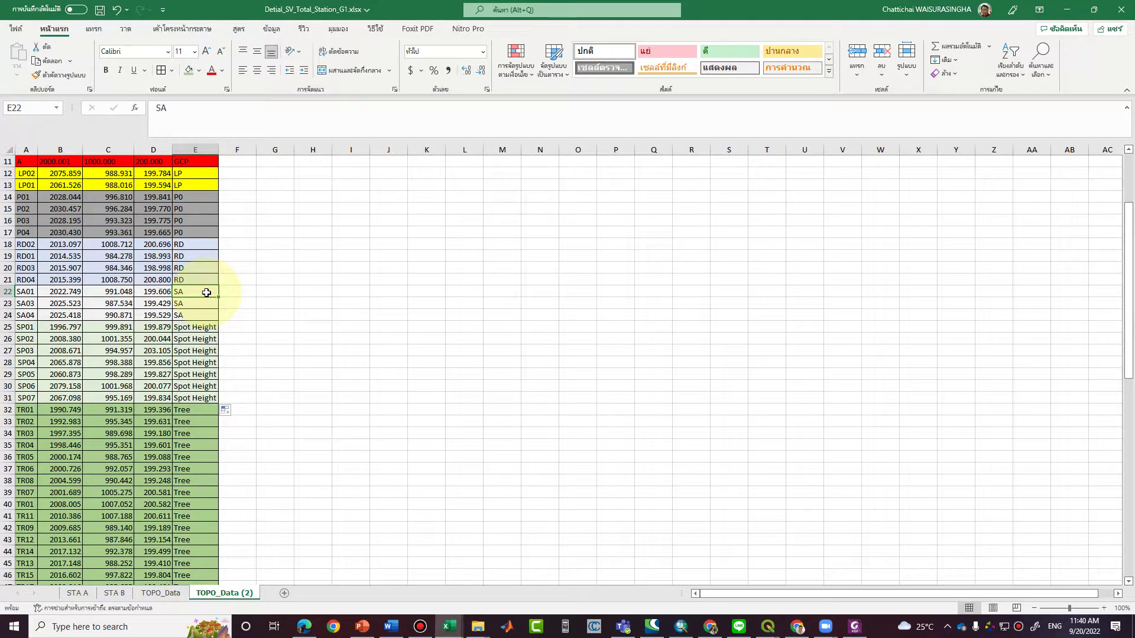
pyautogui.write('Smoking')
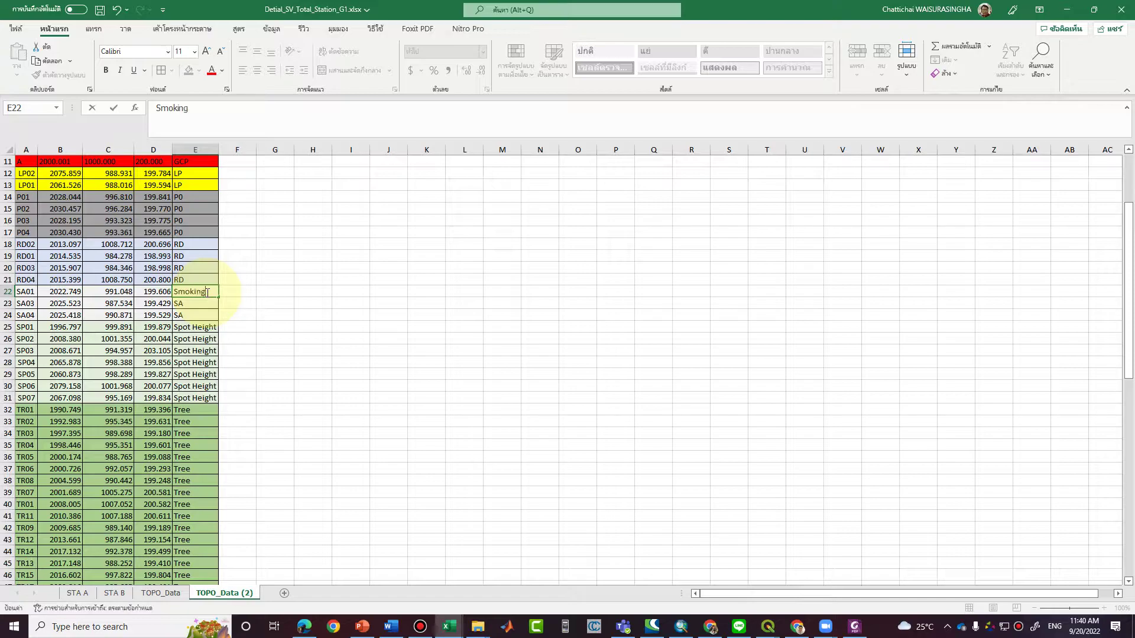
pyautogui.write(' Area')
pyautogui.press('Return')
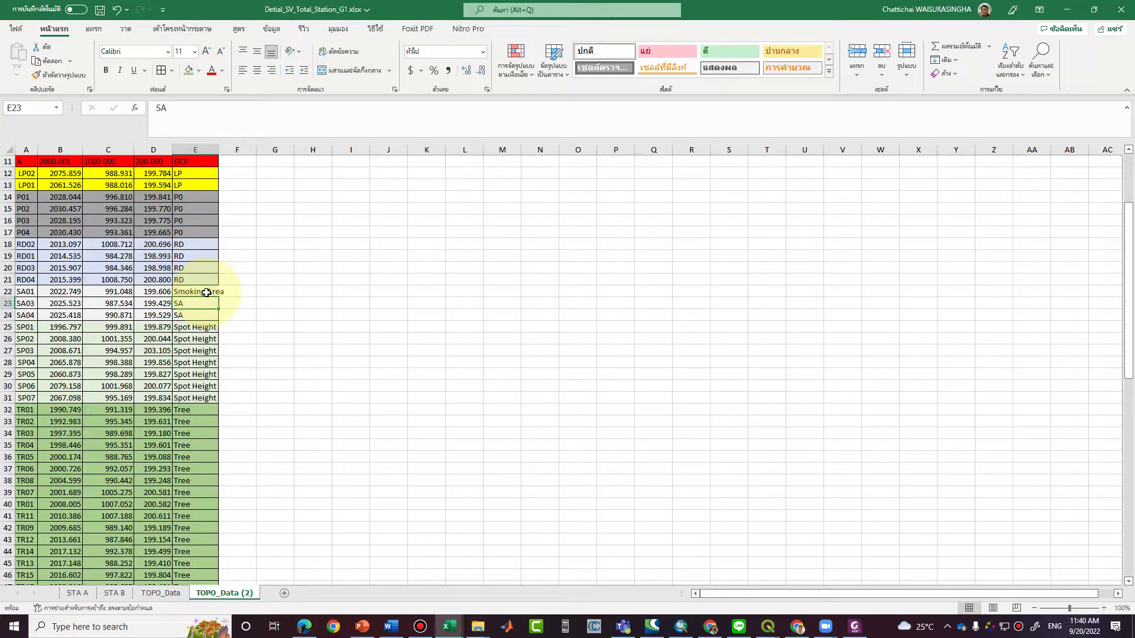
pyautogui.doubleClick(218, 150)
pyautogui.click(207, 290)
pyautogui.moveTo(228, 299); pyautogui.dragTo(233, 325)
# Replace the RD description in E18 with Road and fill it down through E21.
pyautogui.click(207, 243)
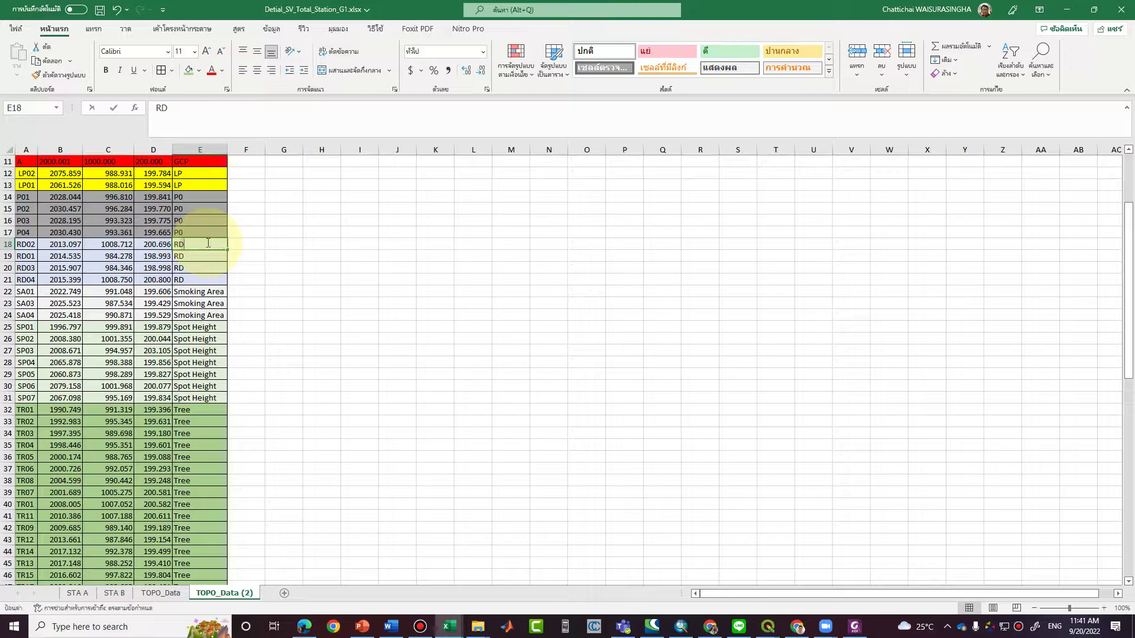
pyautogui.write('Road')
pyautogui.hotkey('ctrl', 'Return')
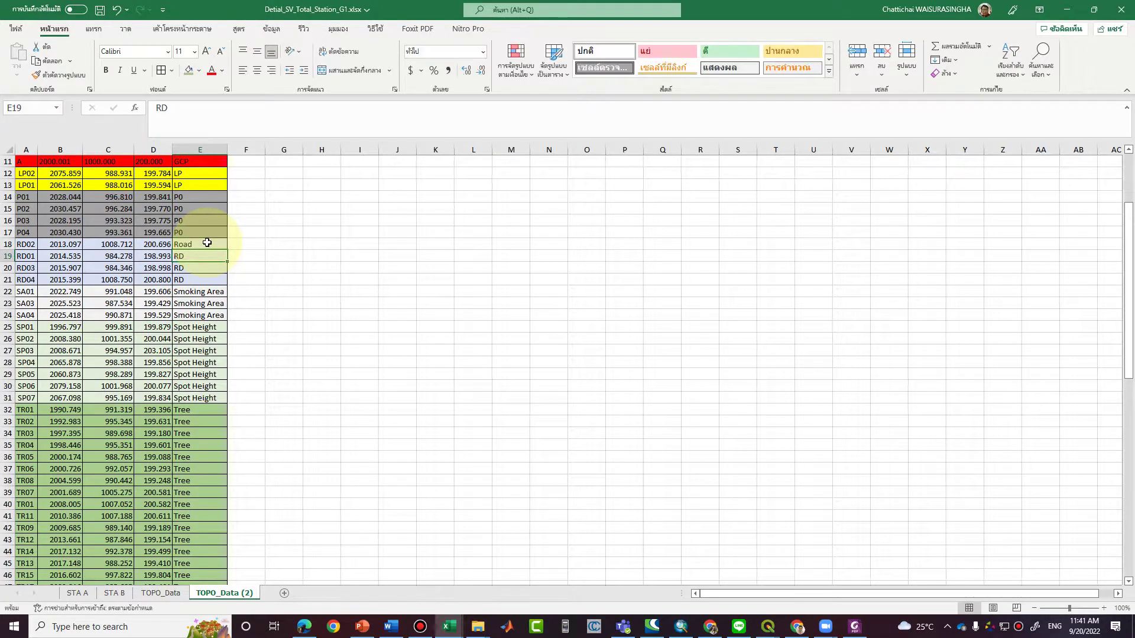
pyautogui.moveTo(227, 252); pyautogui.dragTo(229, 282)
# Replace the P0 description in E14 with Pipe and fill it down through E17.
pyautogui.click(216, 195)
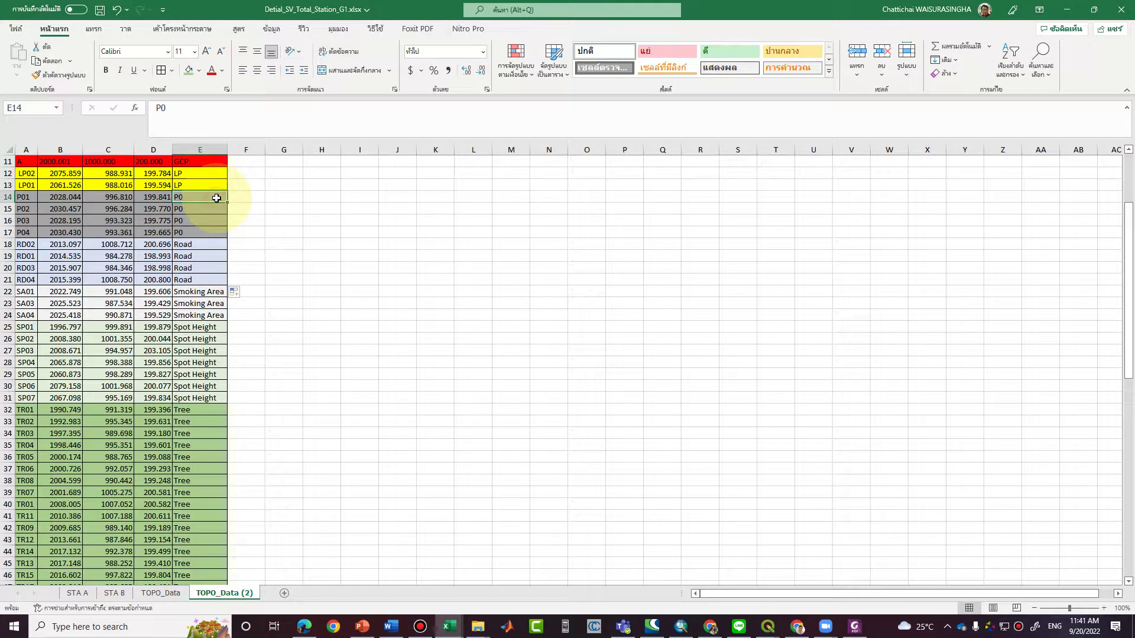
pyautogui.doubleClick(216, 198)
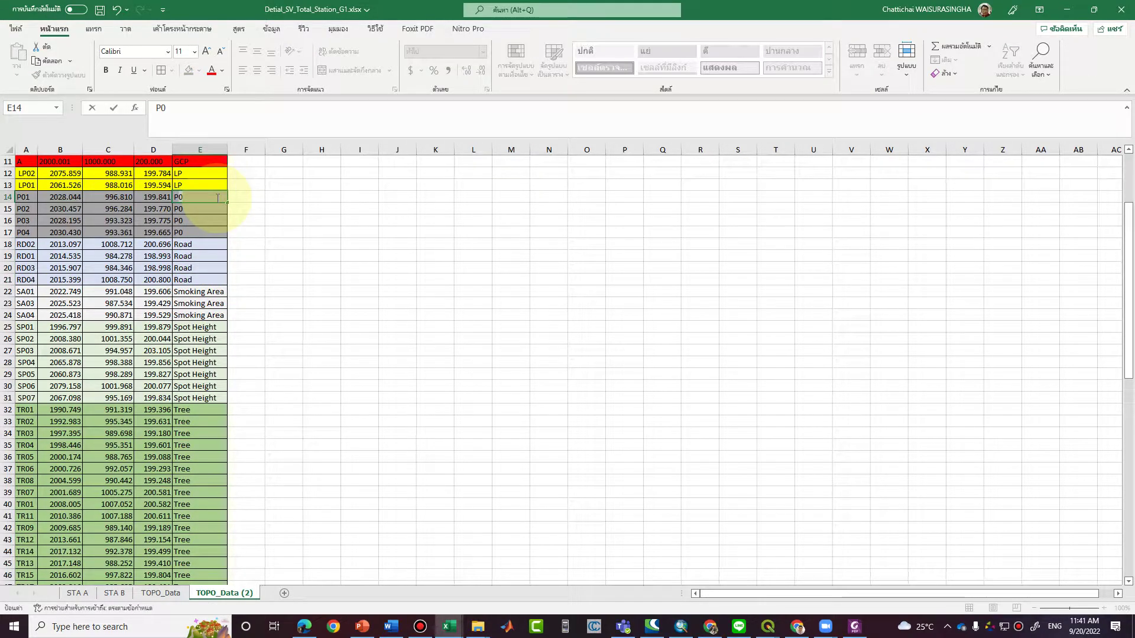
pyautogui.write('ipe')
pyautogui.press('Return')
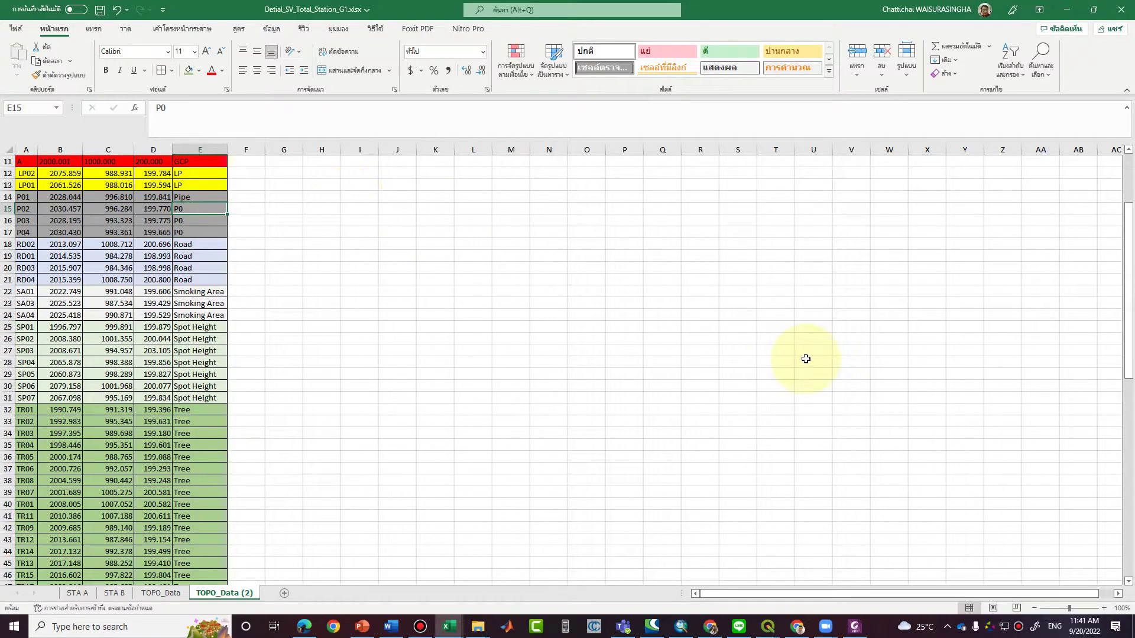
pyautogui.click(211, 198)
pyautogui.moveTo(227, 204); pyautogui.dragTo(218, 231)
# Replace the LP description in E12 with Light Pole and fill it down to E13.
pyautogui.scroll(4, 216, 234)
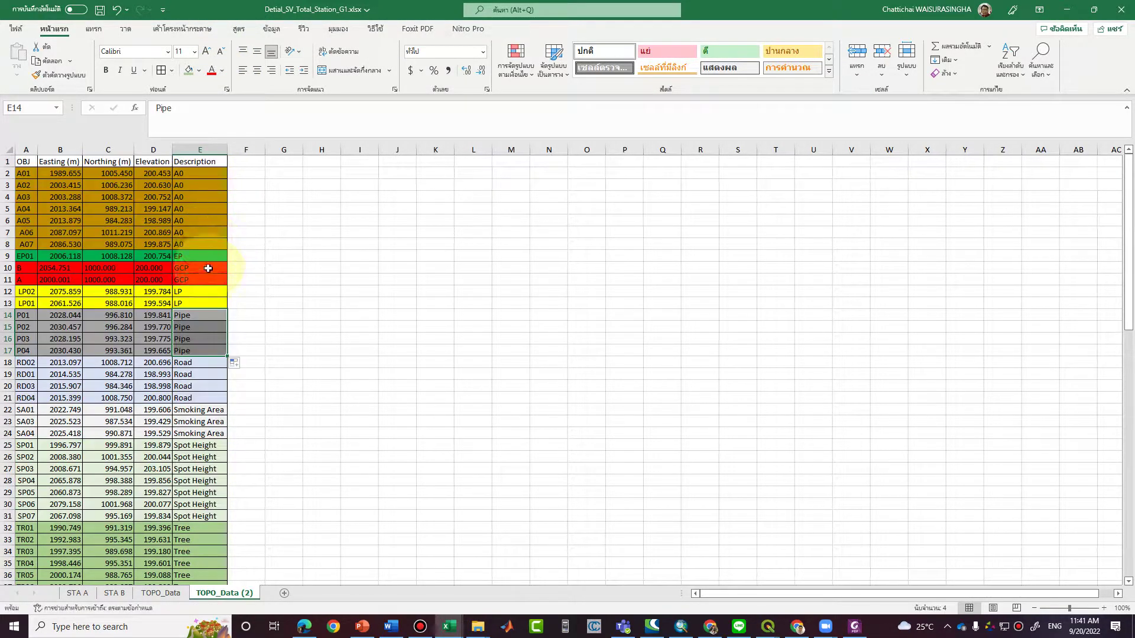
pyautogui.click(219, 289)
pyautogui.write('Light Pole')
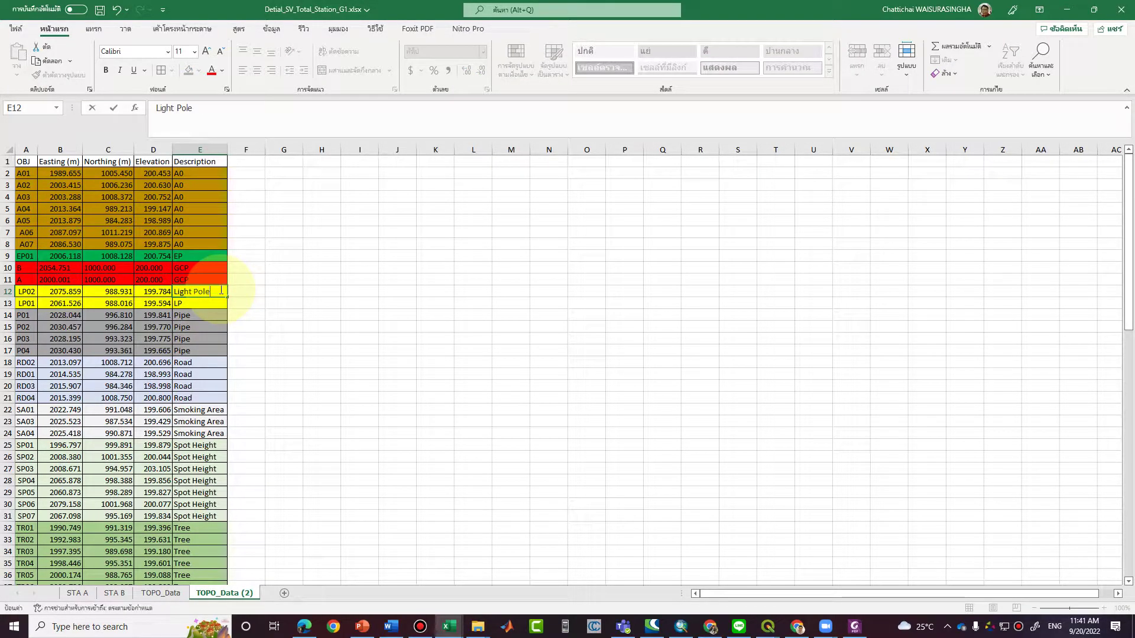
pyautogui.hotkey('ctrl', 'Return')
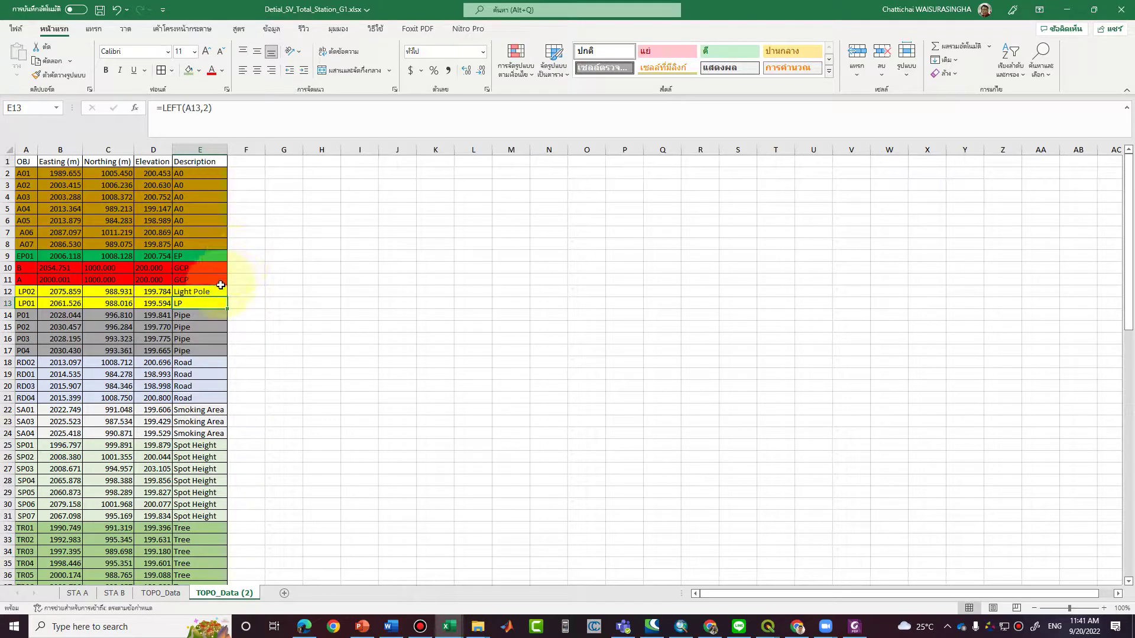
pyautogui.moveTo(224, 295); pyautogui.dragTo(224, 306)
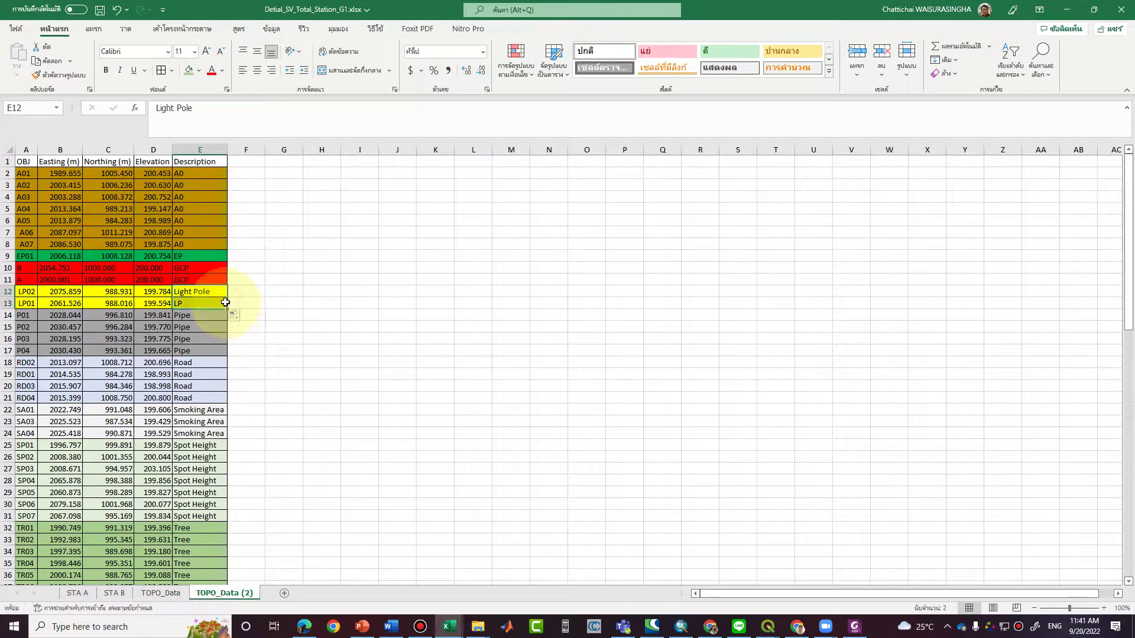
# Replace the EP description in E9 with Electrical Pole.
pyautogui.click(222, 270)
pyautogui.click(223, 252)
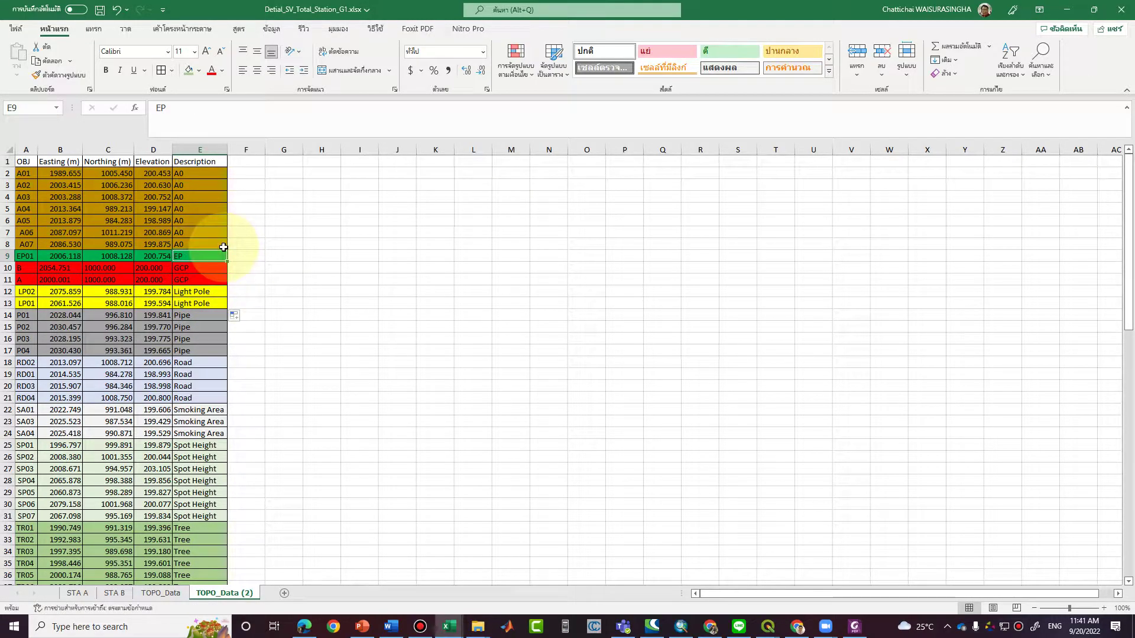
pyautogui.write('Elect')
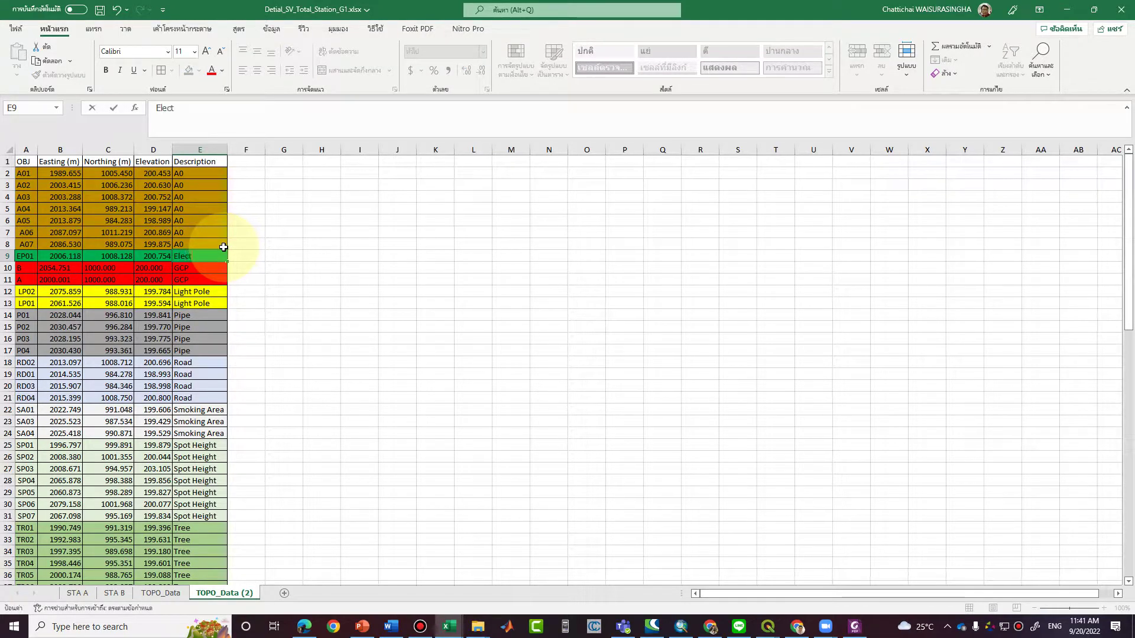
pyautogui.write('ricla')
pyautogui.press('Return')
# Replace the A0 description in E2 with Boundary and fill it down through E8.
pyautogui.click(217, 172)
pyautogui.doubleClick(217, 172)
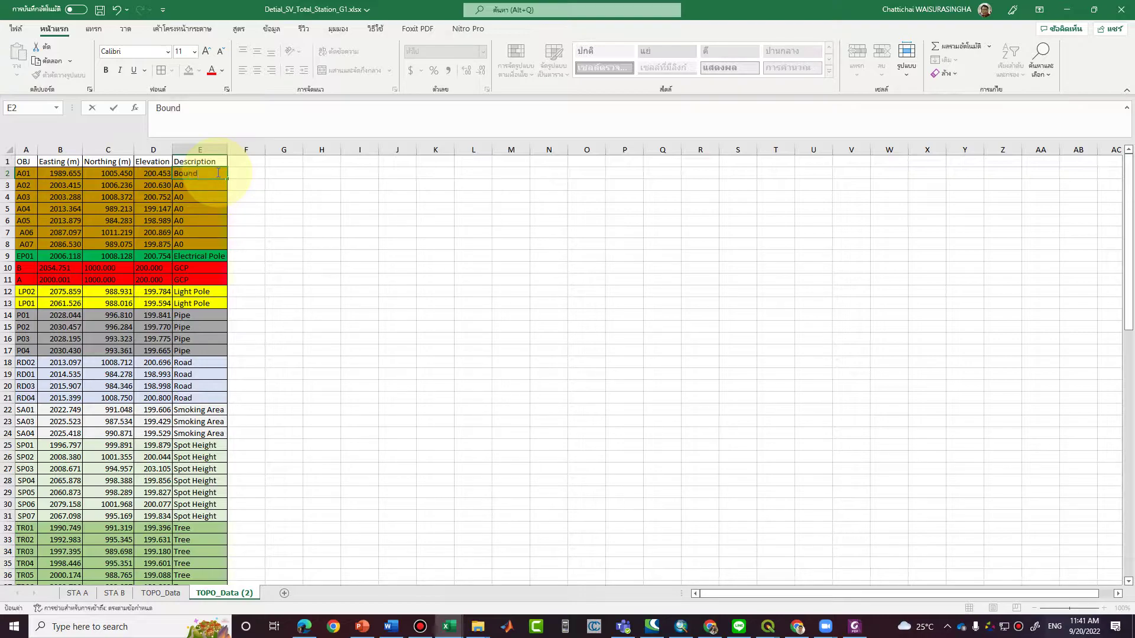
pyautogui.press('Return')
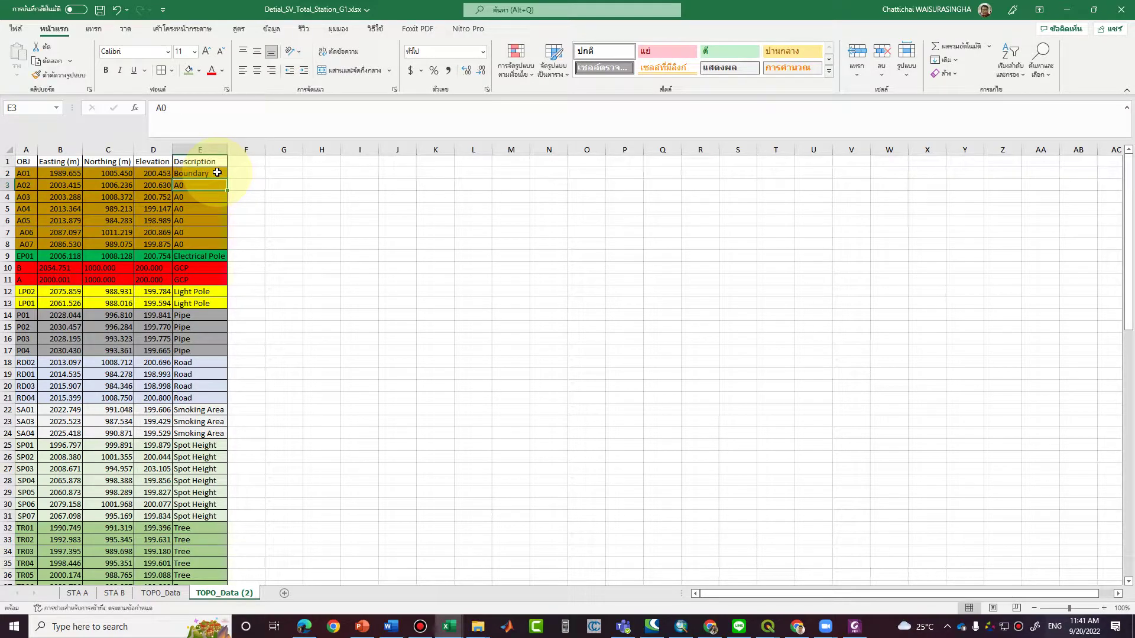
pyautogui.click(216, 172)
pyautogui.moveTo(230, 177); pyautogui.dragTo(230, 244)
pyautogui.click(433, 371)
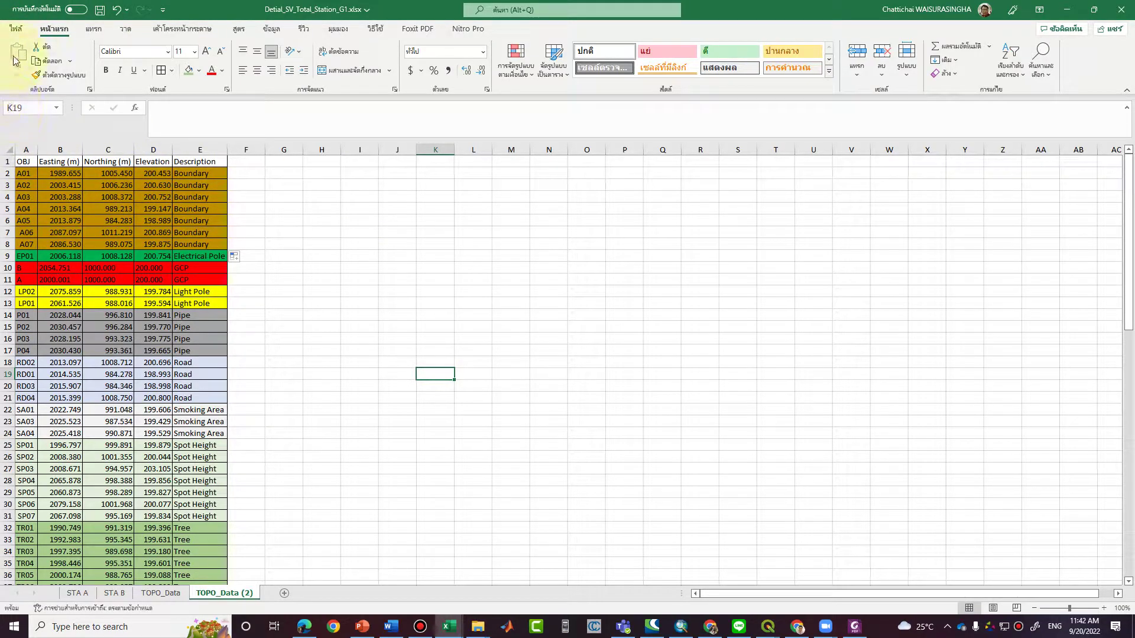
# Save the workbook, then save the active TOPO_Data (2) sheet in CSV (MS-DOS) format under the name Topo_G01.
pyautogui.click(100, 10)
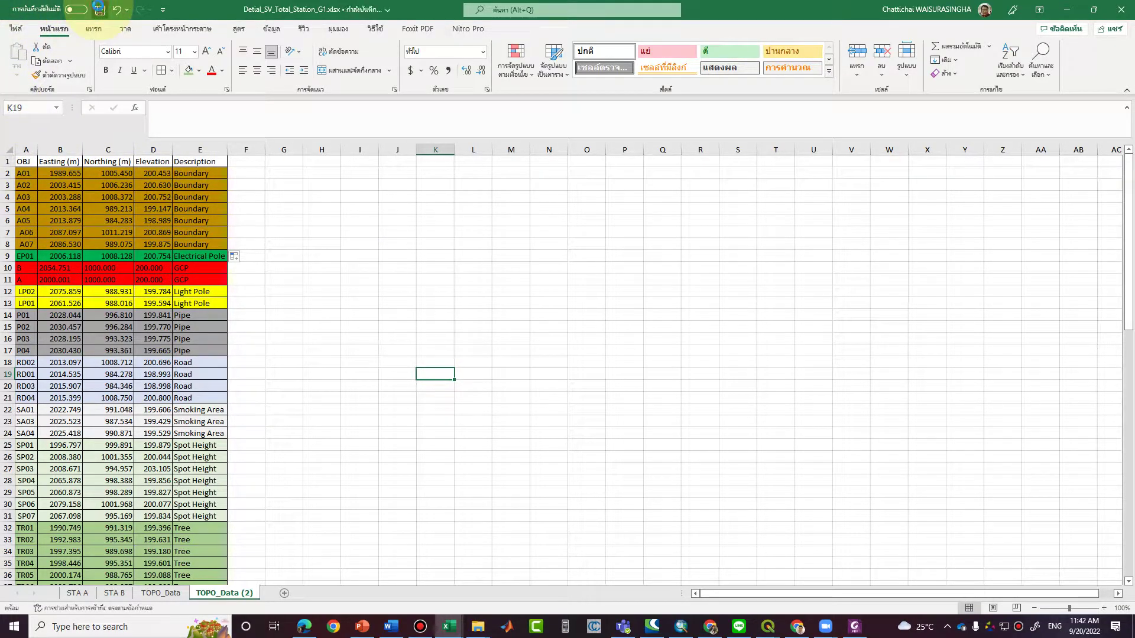
pyautogui.click(17, 30)
pyautogui.click(51, 186)
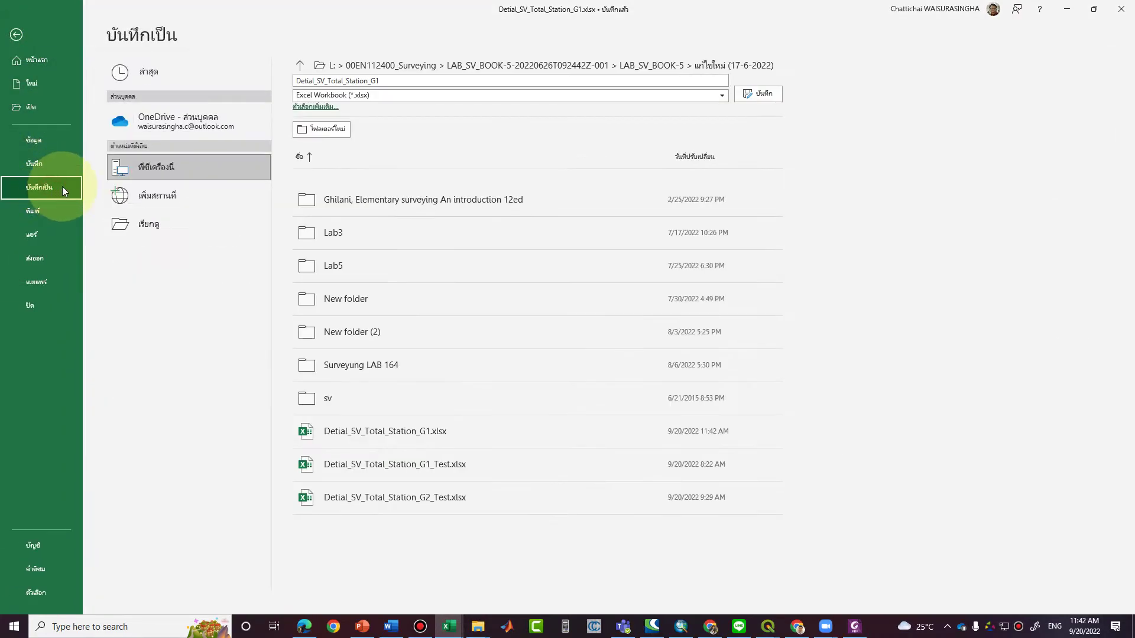
pyautogui.click(335, 95)
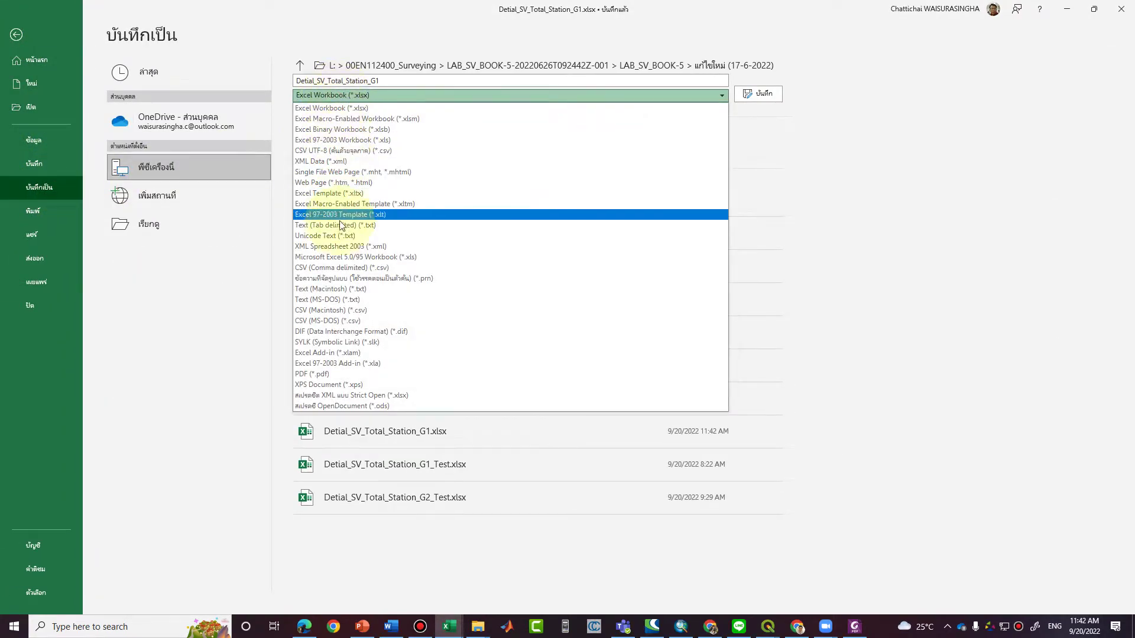
pyautogui.click(347, 321)
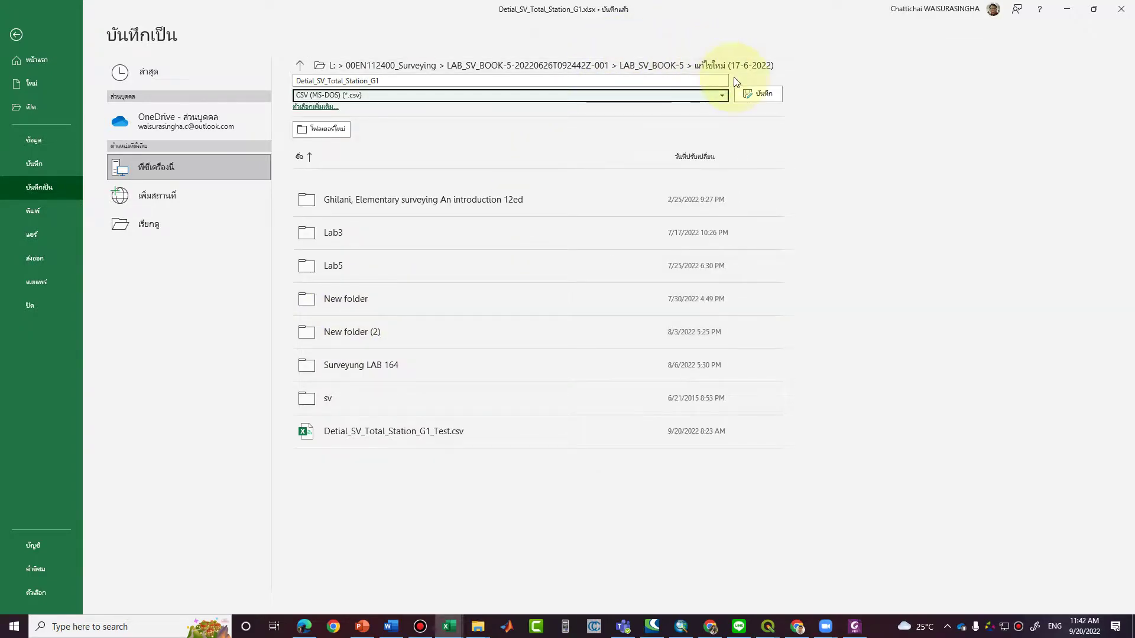
pyautogui.click(516, 83)
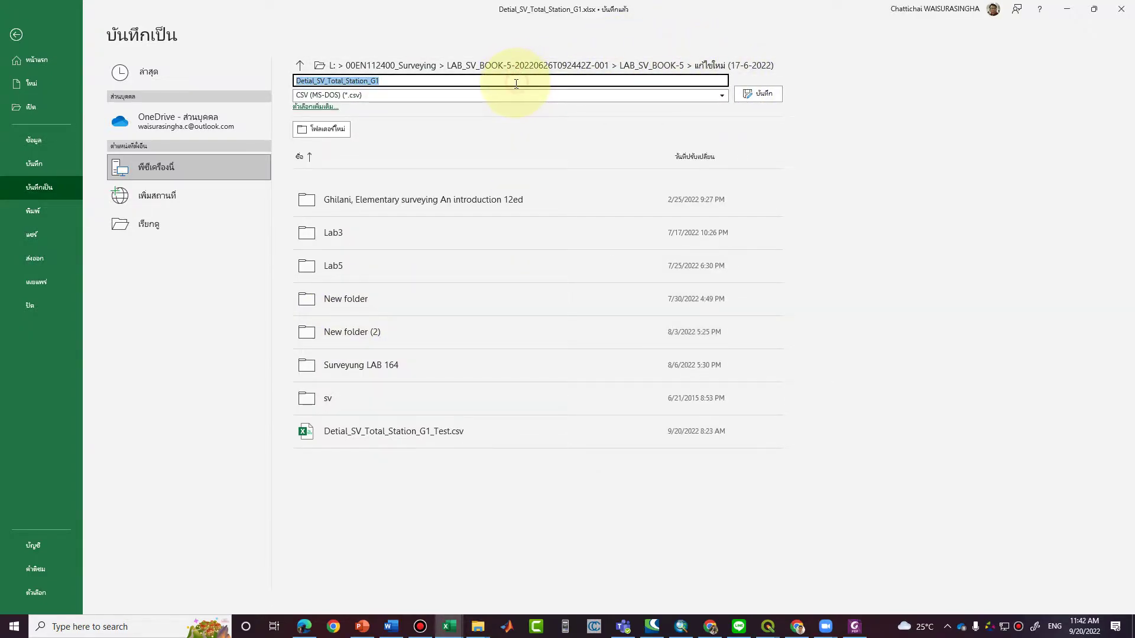
pyautogui.write('Topo_')
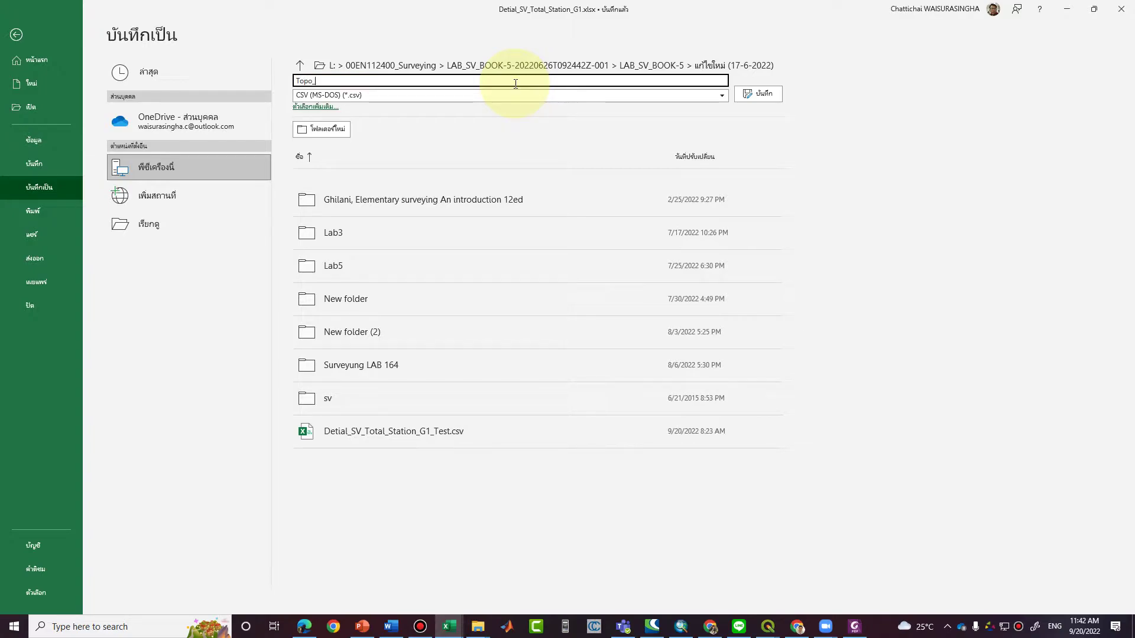
pyautogui.press('Return')
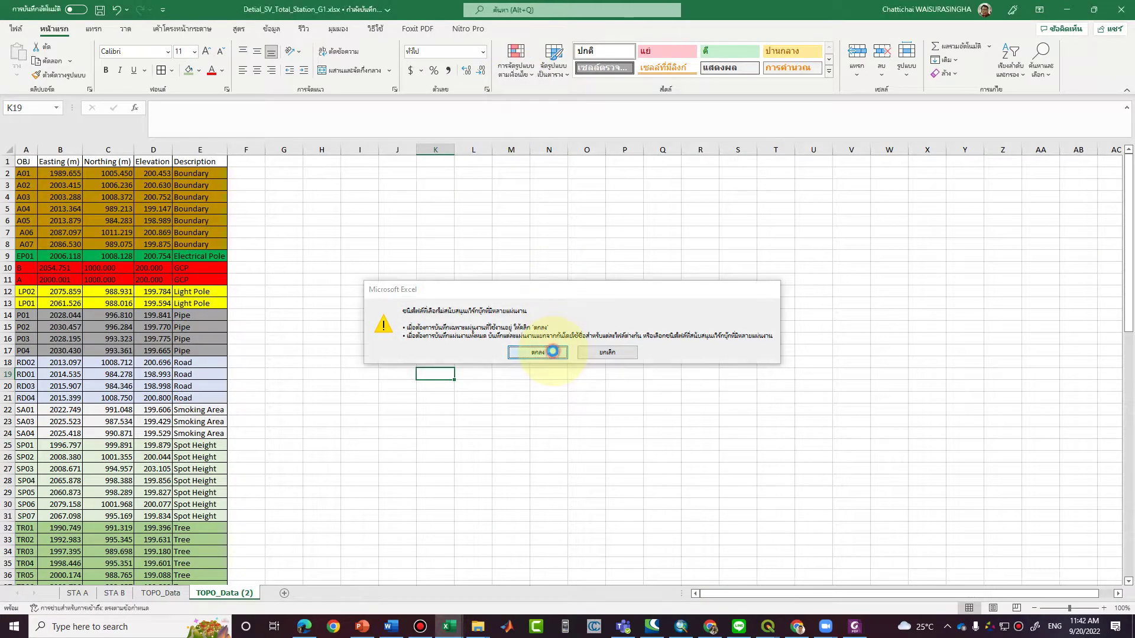
pyautogui.click(553, 353)
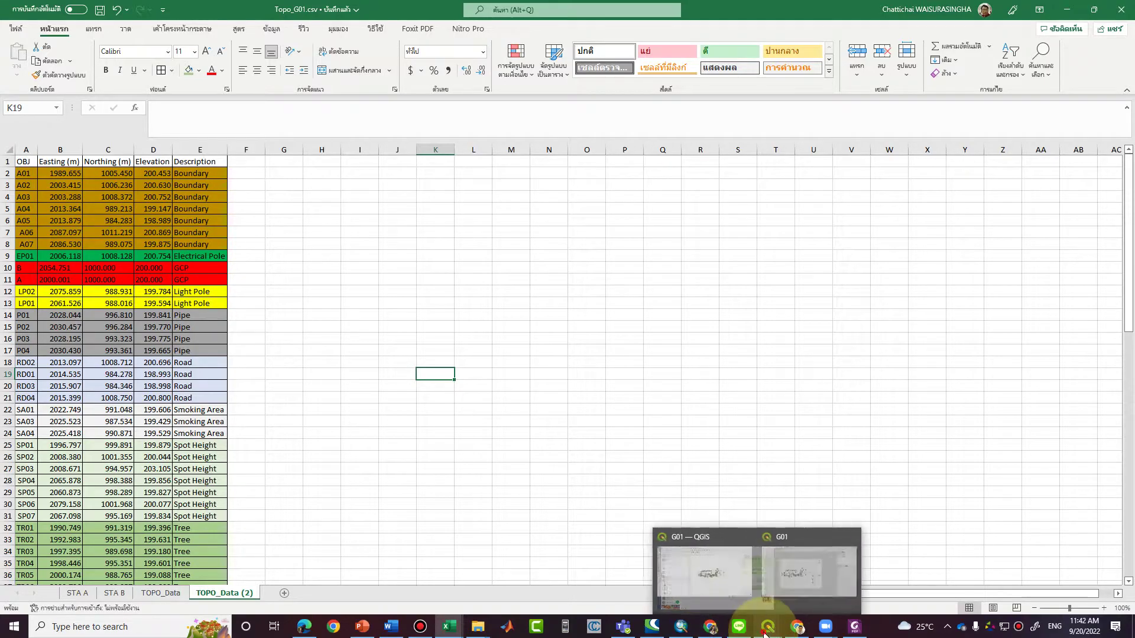
# Switch to QGIS, close the G01 print layout and start a new project, discarding the edits to the Boundary and Road layers.
pyautogui.click(794, 612)
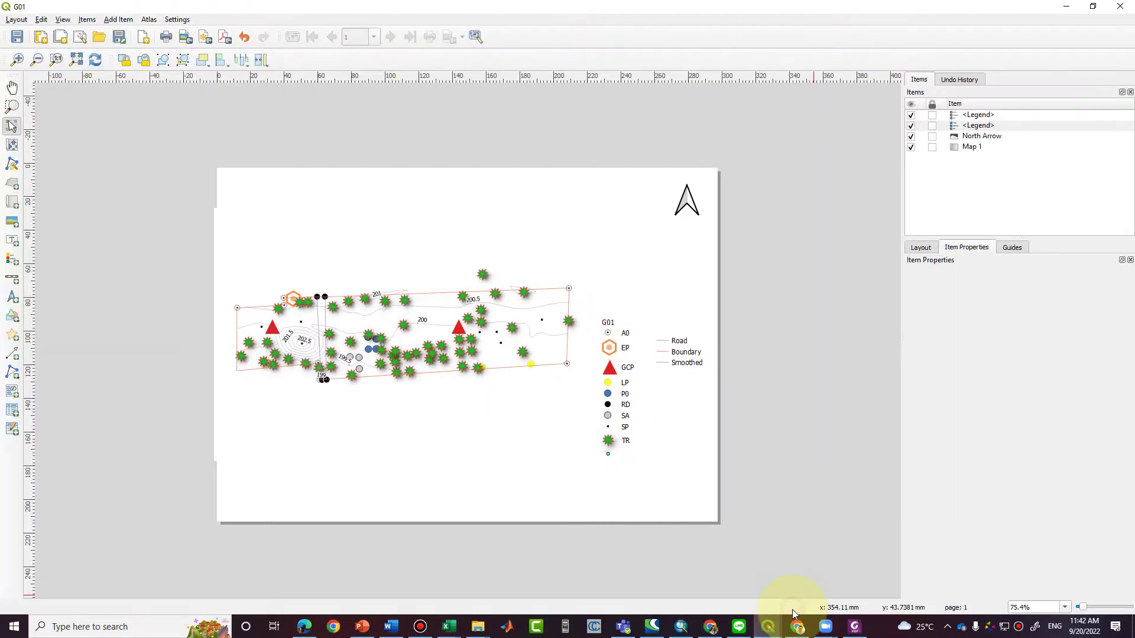
pyautogui.click(1117, 5)
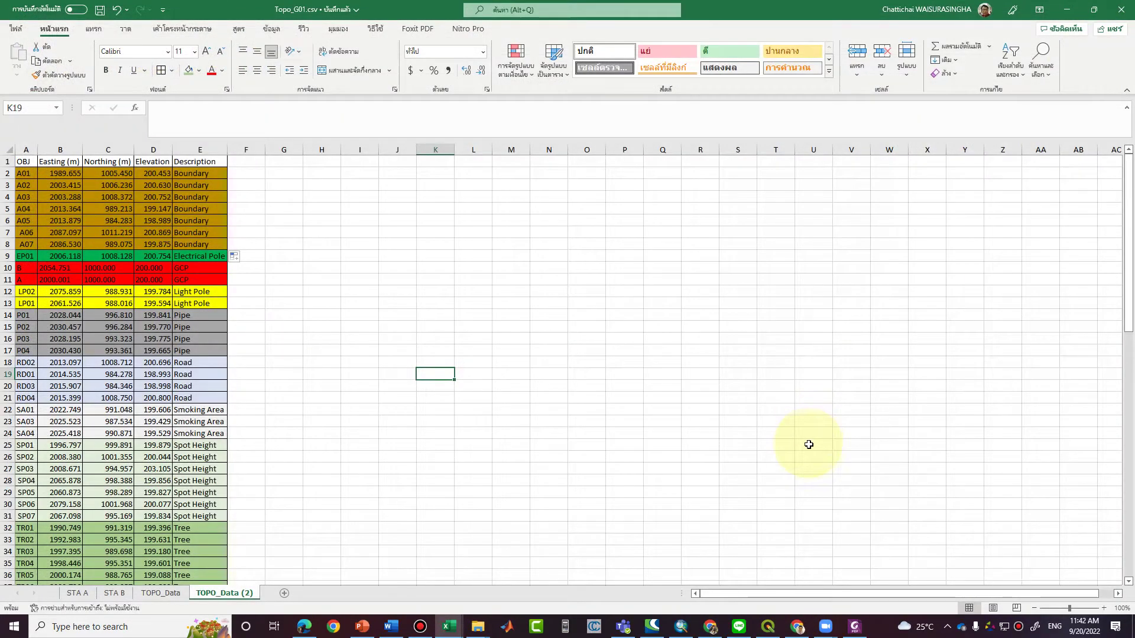
pyautogui.click(765, 628)
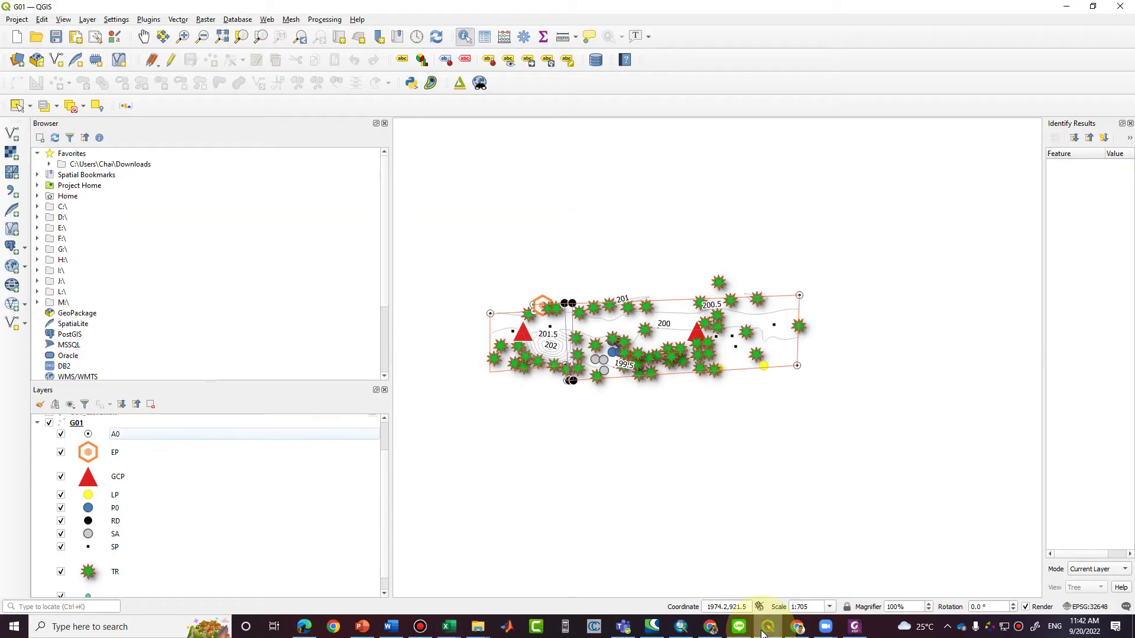
pyautogui.click(20, 37)
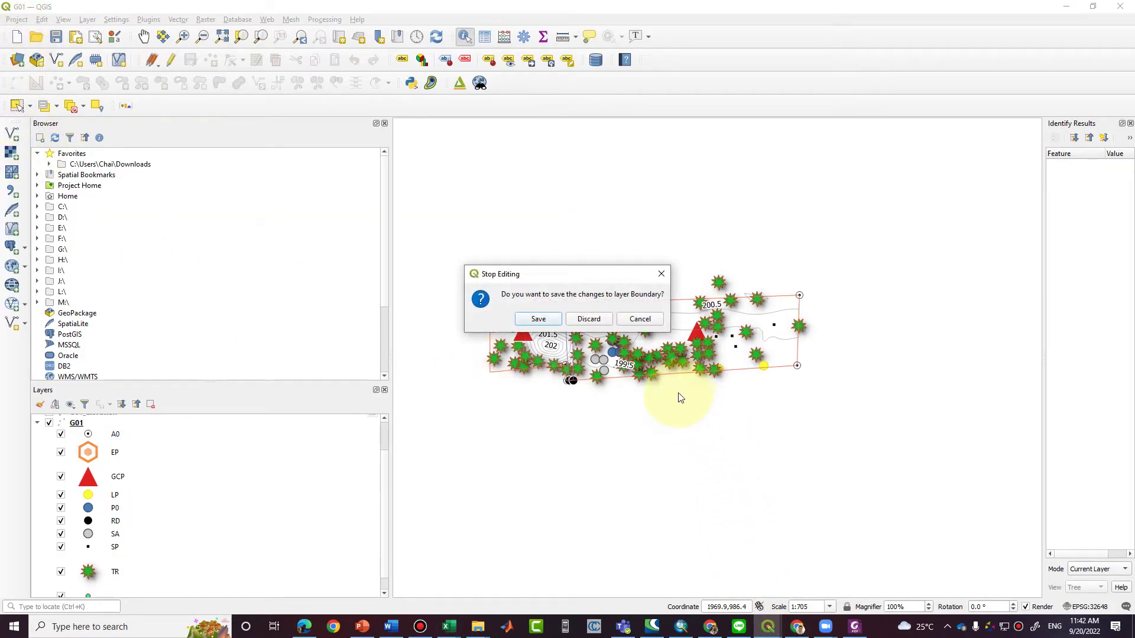
pyautogui.click(604, 320)
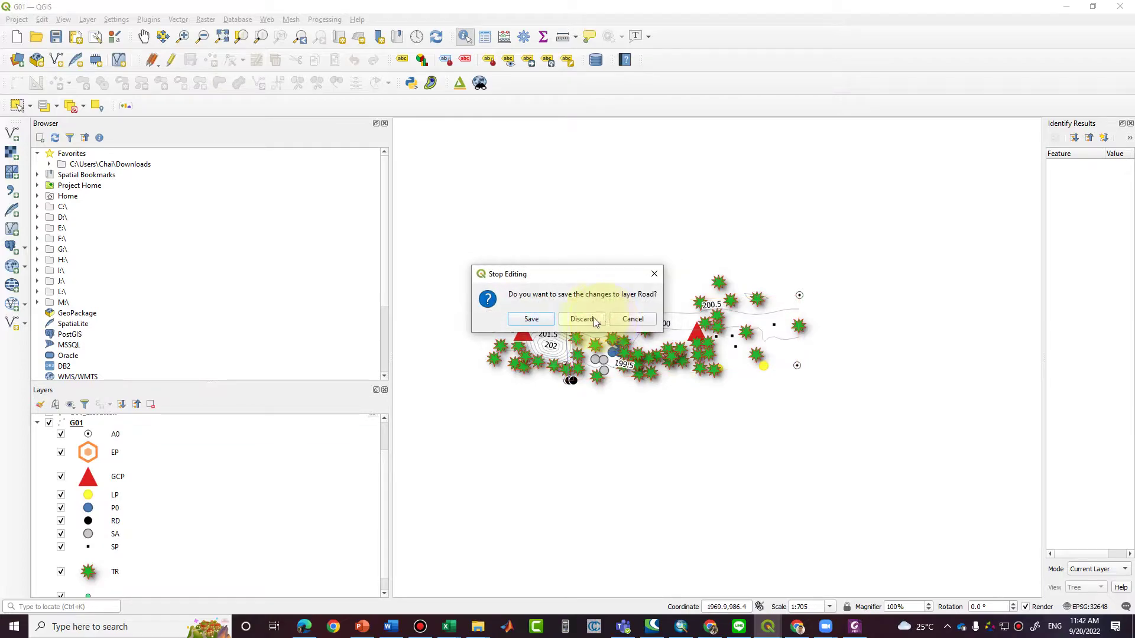
pyautogui.click(590, 319)
pyautogui.click(629, 334)
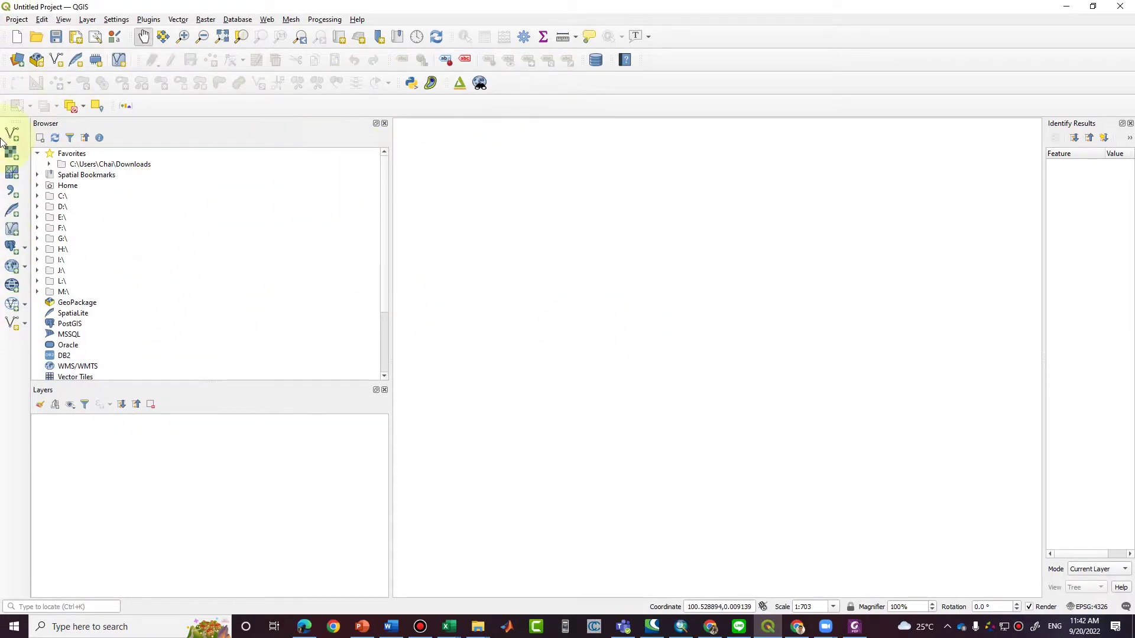
# Begin adding a delimited text layer with Topo_G01.csv from the แก้ไขใหม่ (17-6-2022) folder as its source file.
pyautogui.click(12, 193)
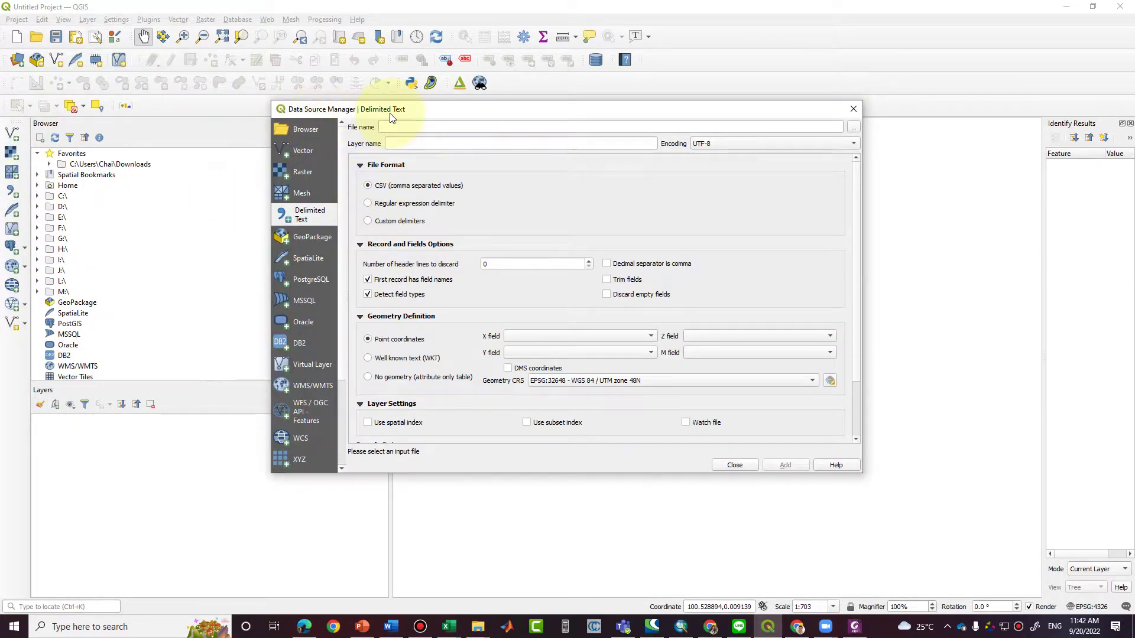
pyautogui.click(854, 130)
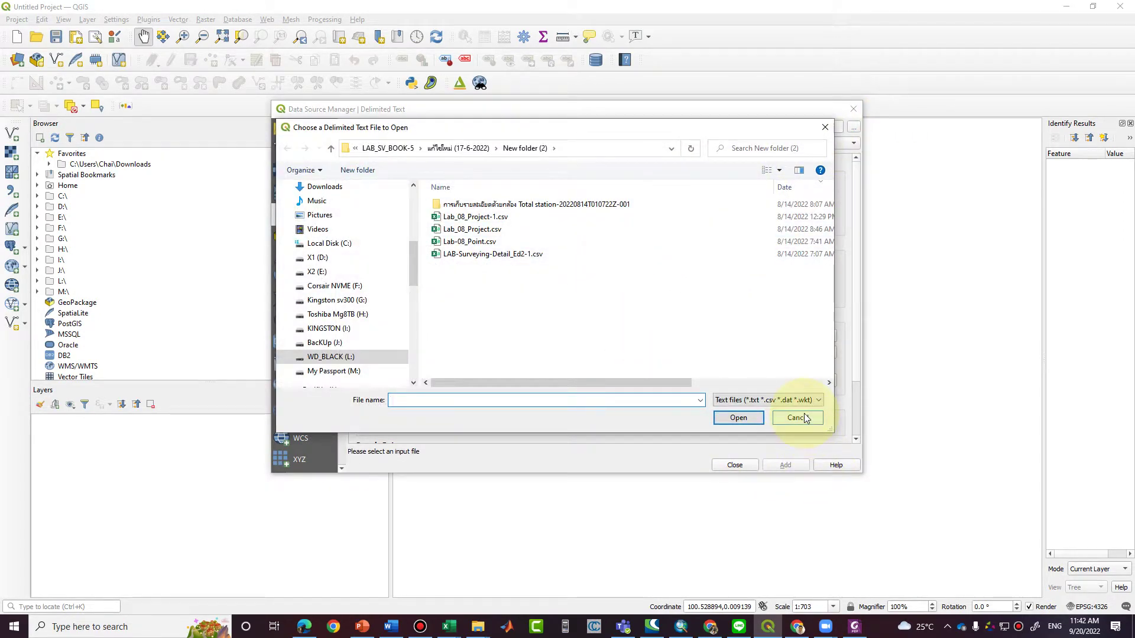
pyautogui.click(476, 149)
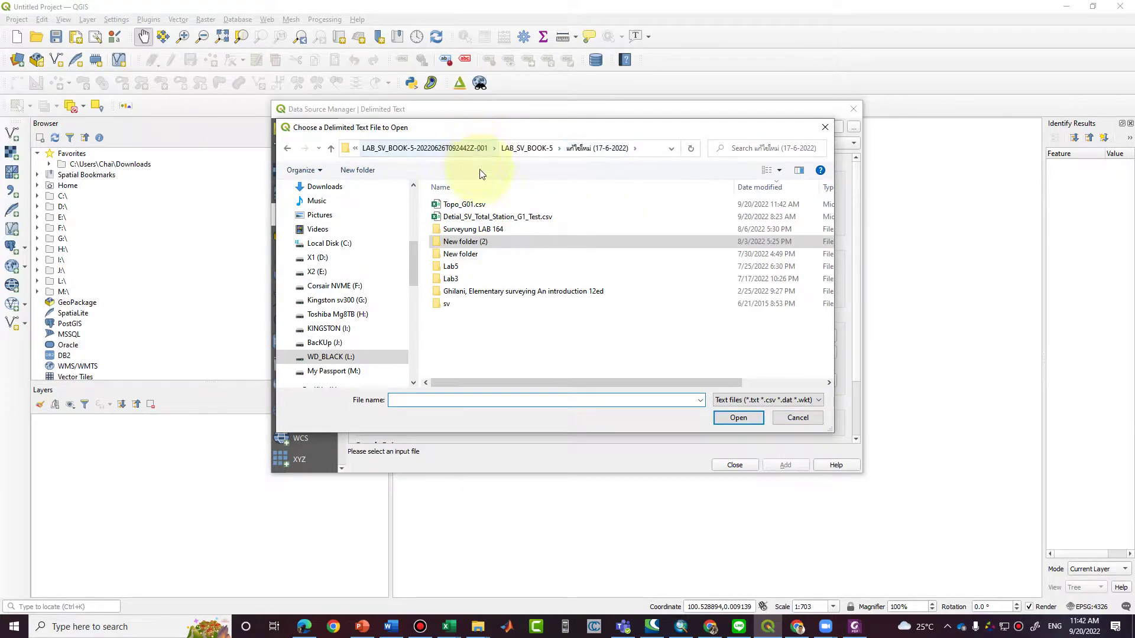
pyautogui.click(467, 205)
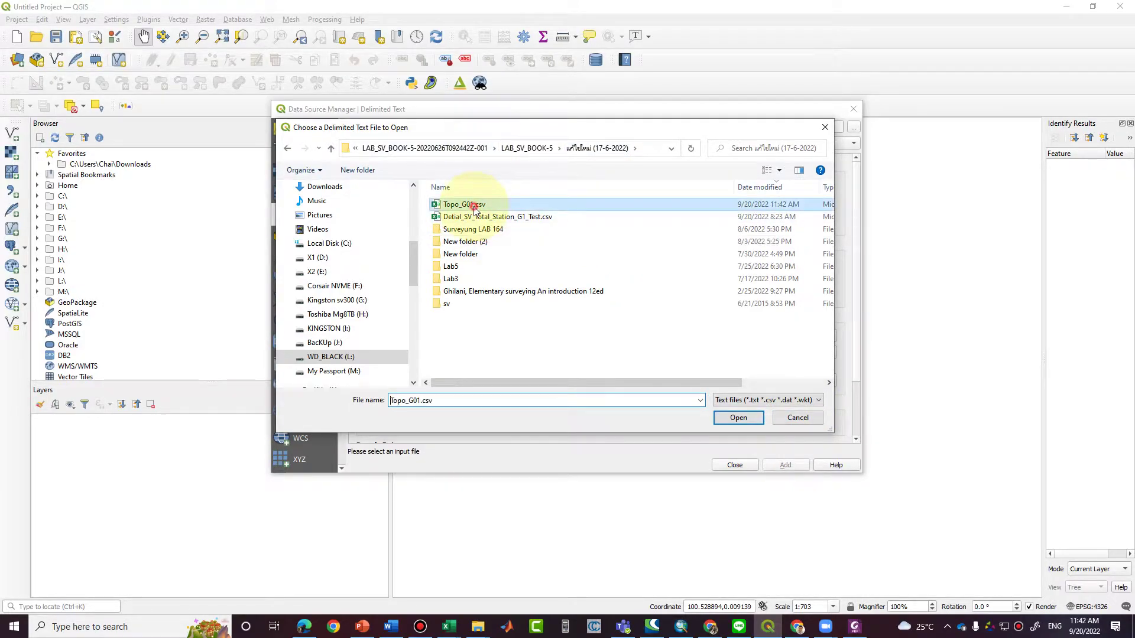
pyautogui.click(738, 418)
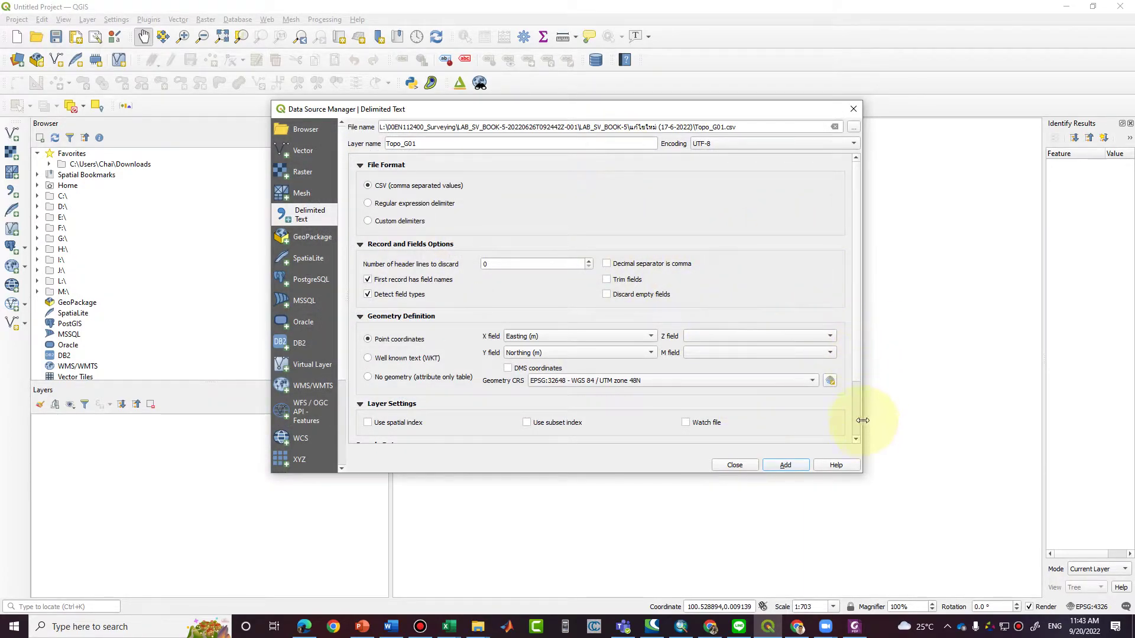
# Import the Topo_G01 points with Easting (m) as X, Northing (m) as Y, Elevation as Z and Description as M.
pyautogui.click(522, 340)
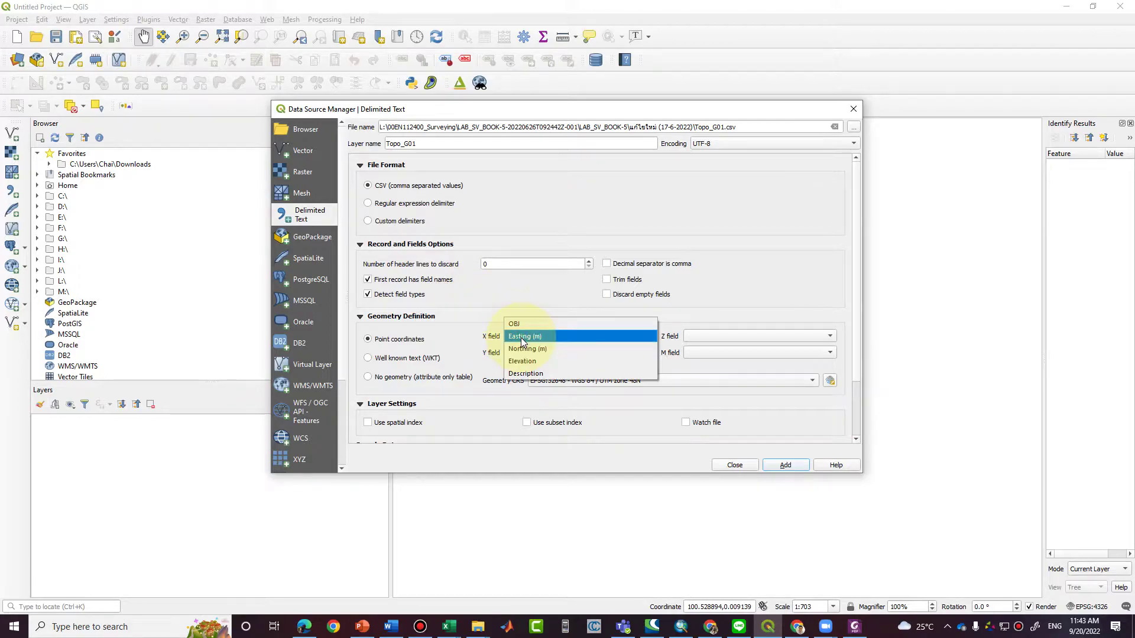
pyautogui.click(522, 340)
pyautogui.click(524, 352)
pyautogui.click(525, 353)
pyautogui.click(725, 338)
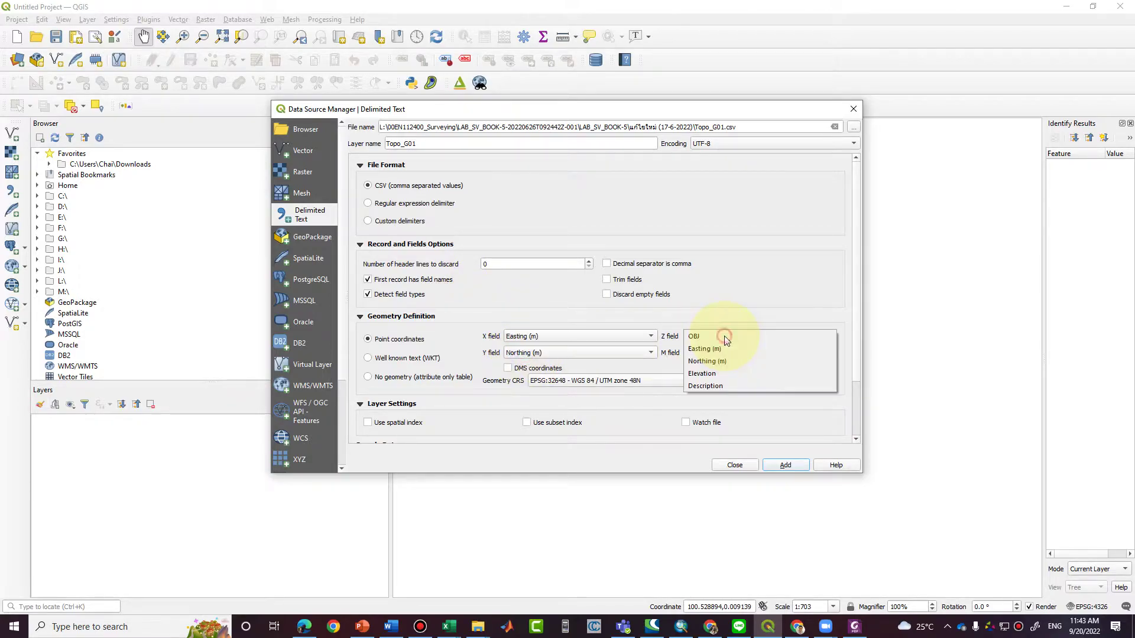
pyautogui.click(726, 378)
pyautogui.click(722, 353)
pyautogui.click(722, 402)
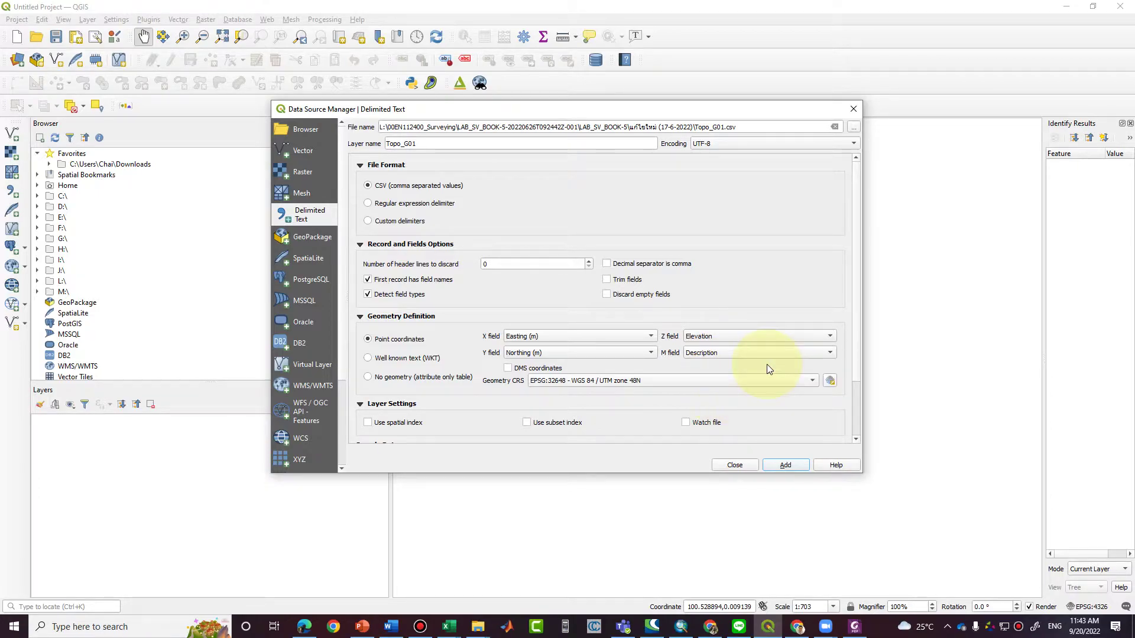
pyautogui.click(779, 466)
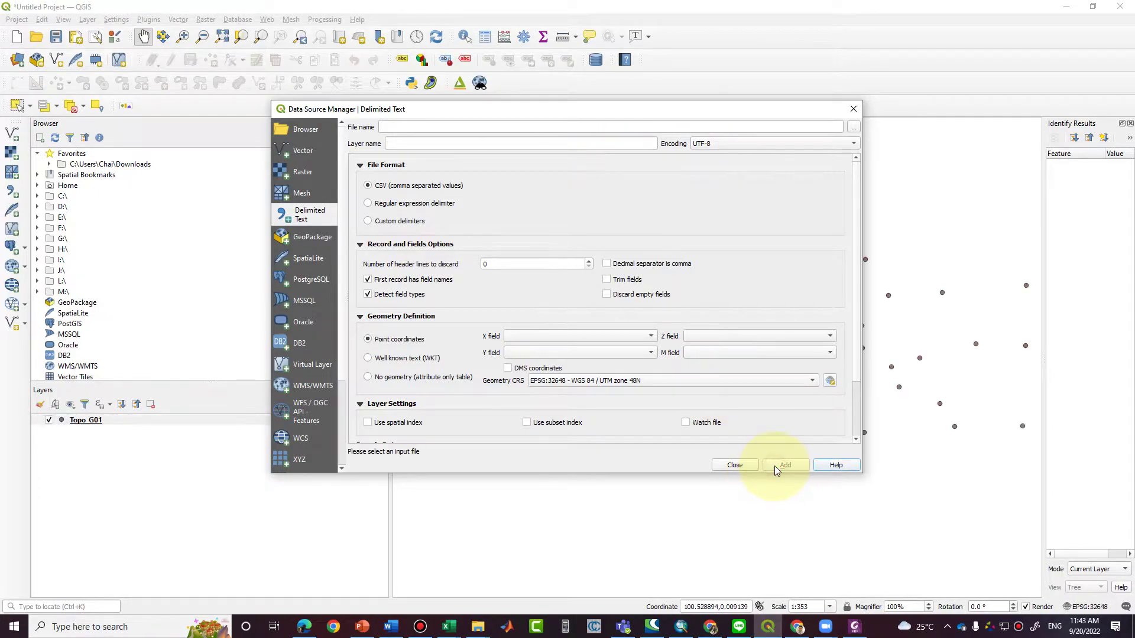
pyautogui.click(736, 467)
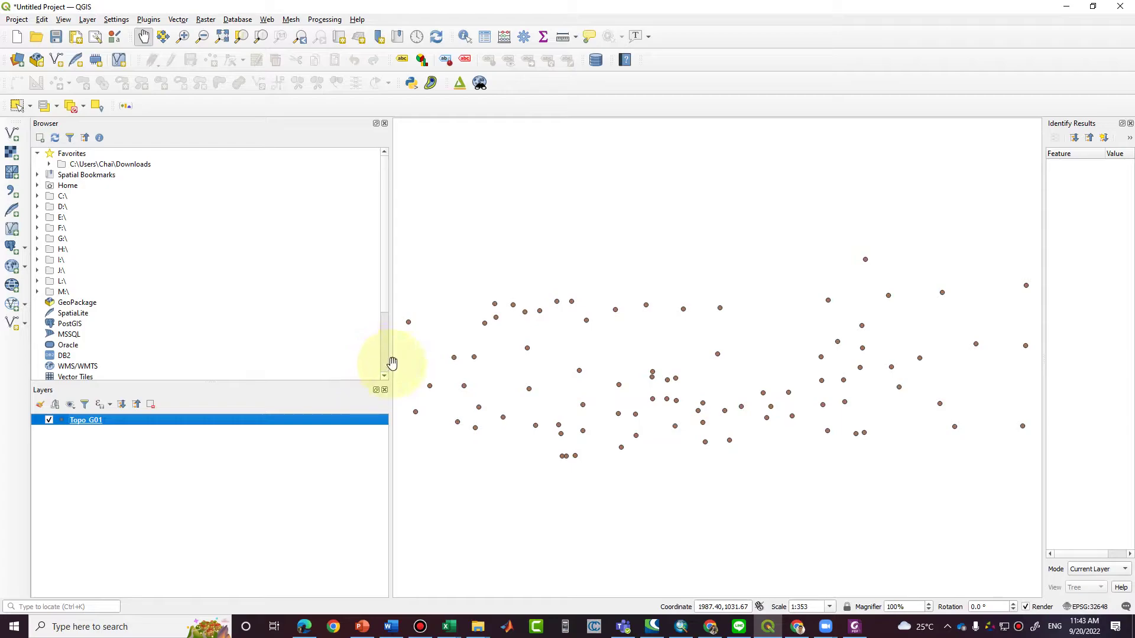
# Export the Topo_G01 layer as an ESRI Shapefile named Topo_G01 in the แก้ไขใหม่ (17-6-2022) folder, with geometry type Point.
pyautogui.moveTo(390, 365); pyautogui.dragTo(196, 374)
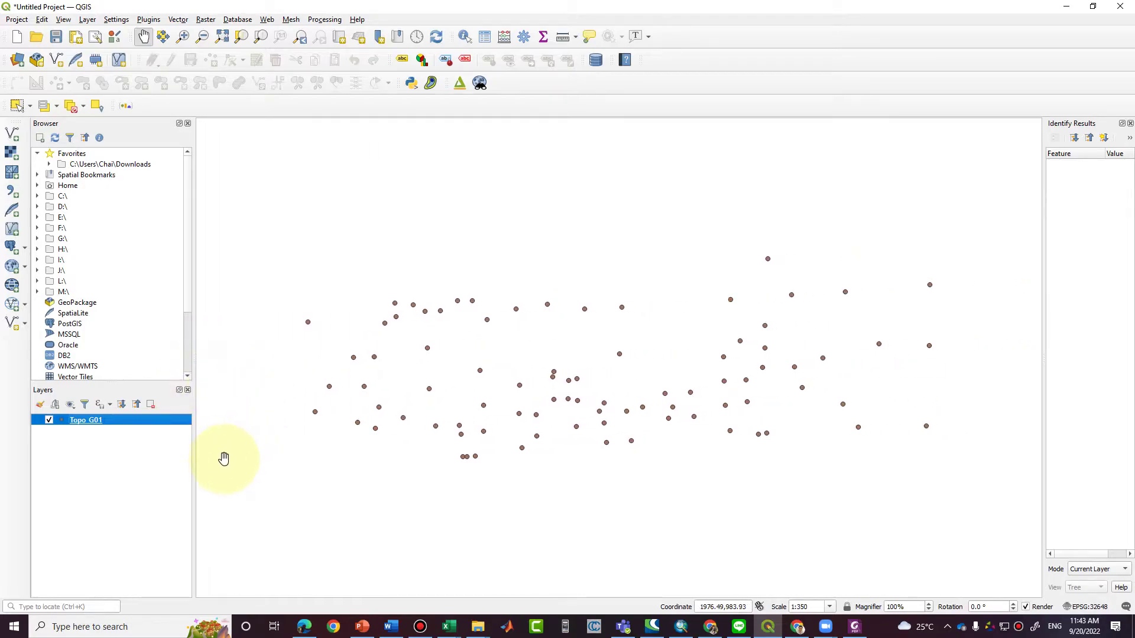
pyautogui.rightClick(103, 423)
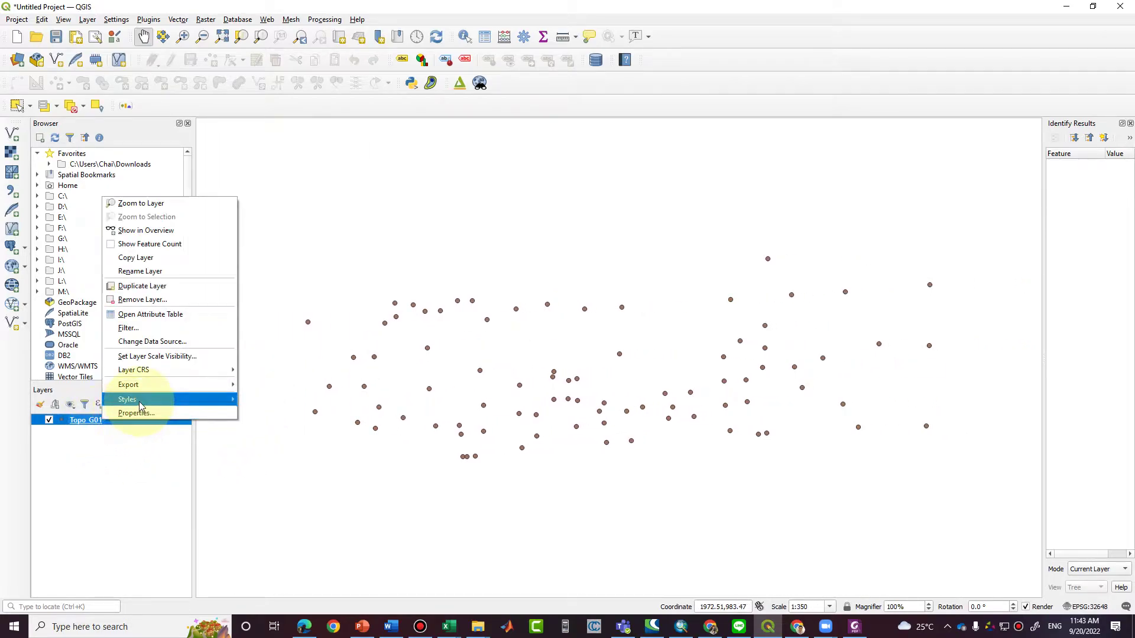
pyautogui.click(276, 387)
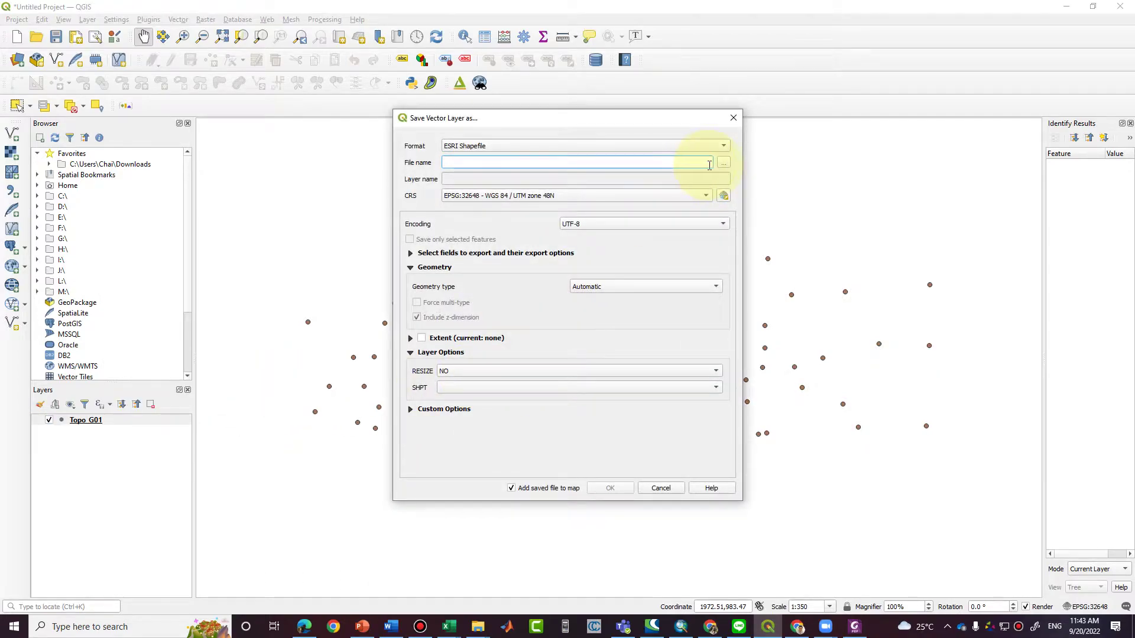
pyautogui.click(723, 163)
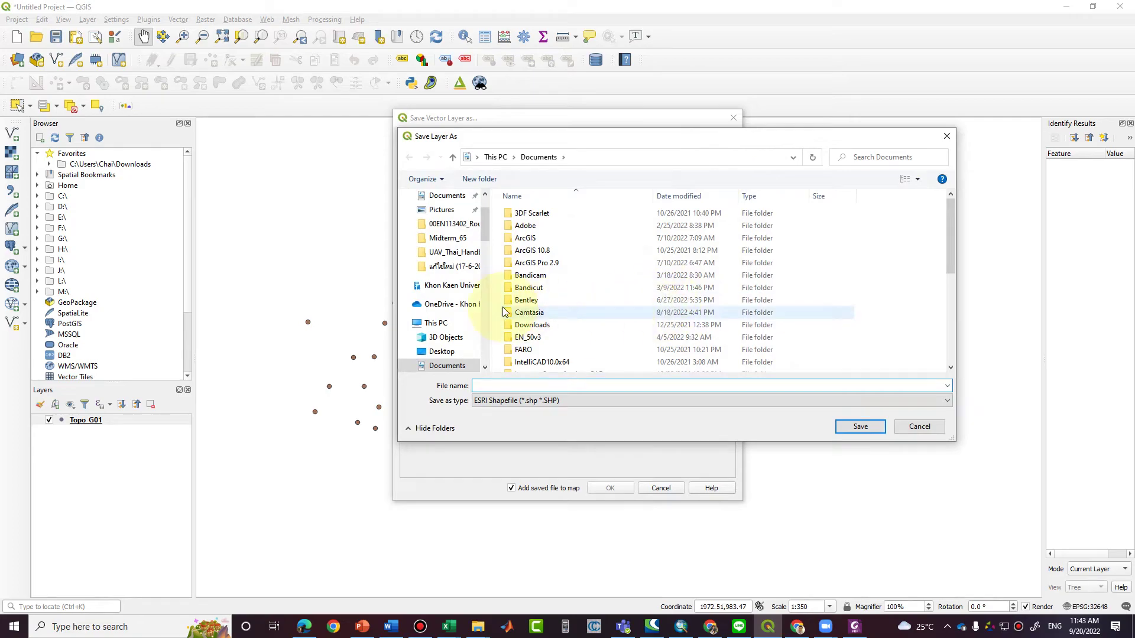
pyautogui.click(467, 270)
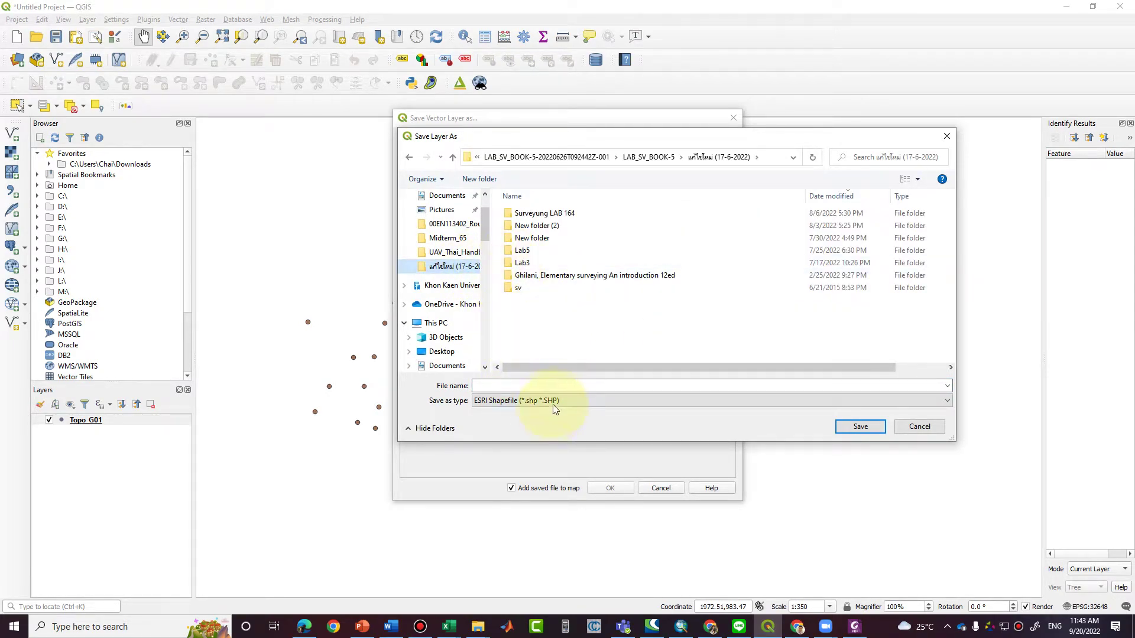
pyautogui.click(559, 385)
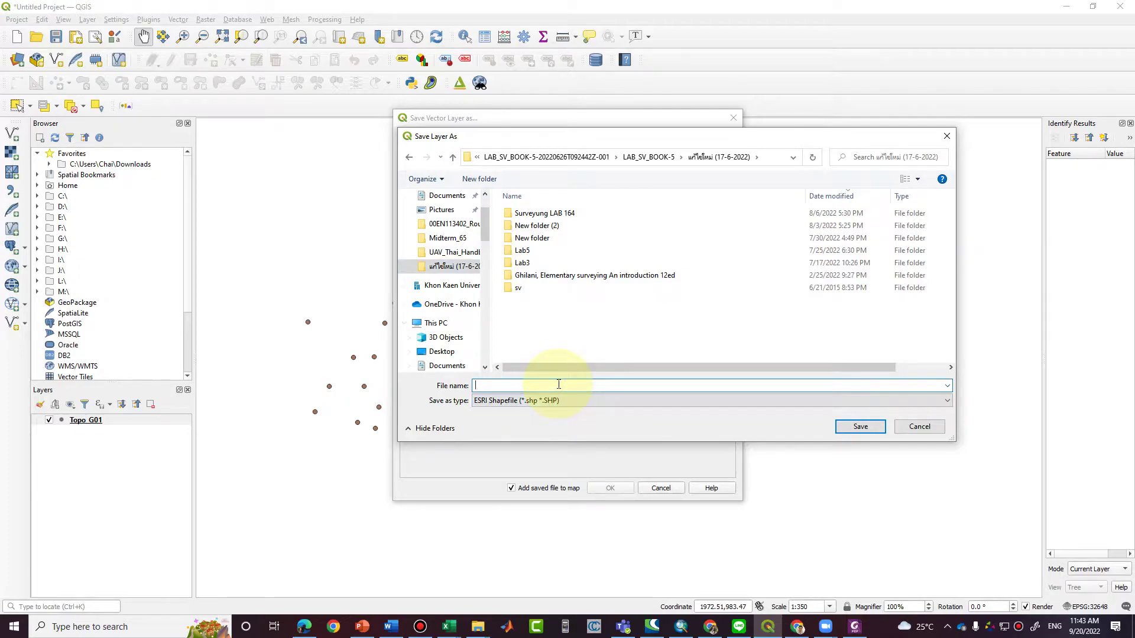
pyautogui.write('To')
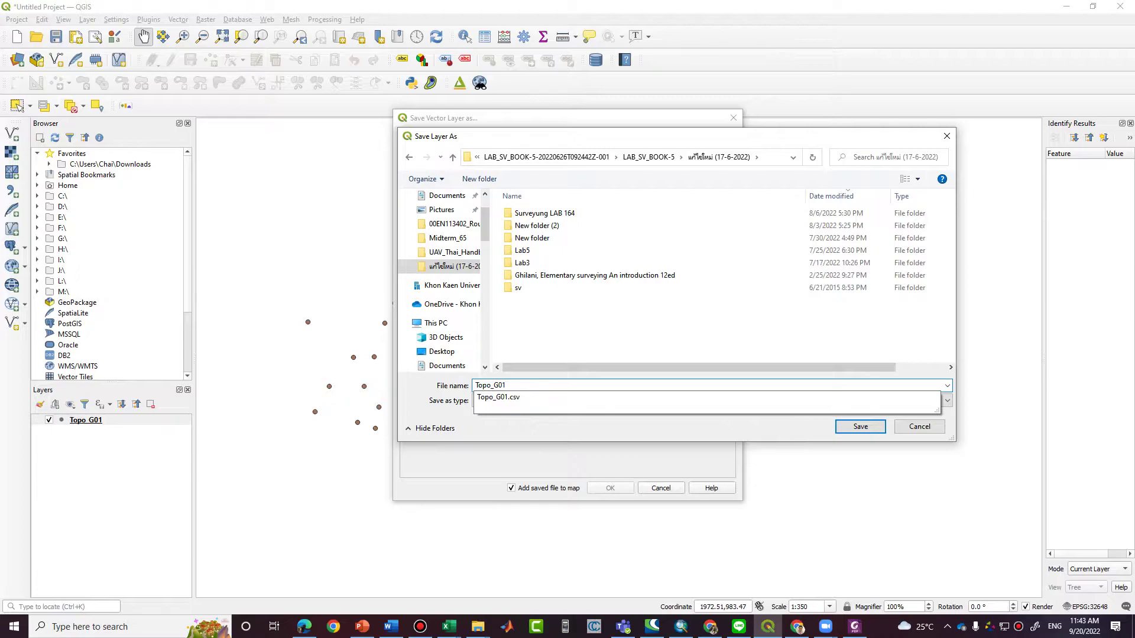
pyautogui.write('po_G01')
pyautogui.press('Return')
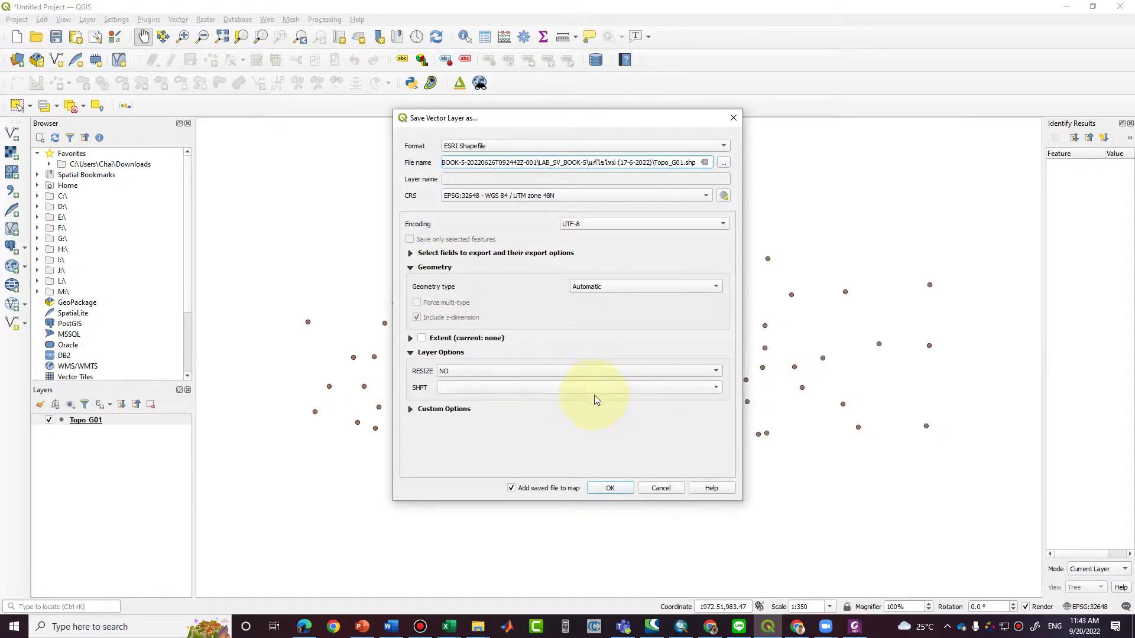
pyautogui.click(612, 286)
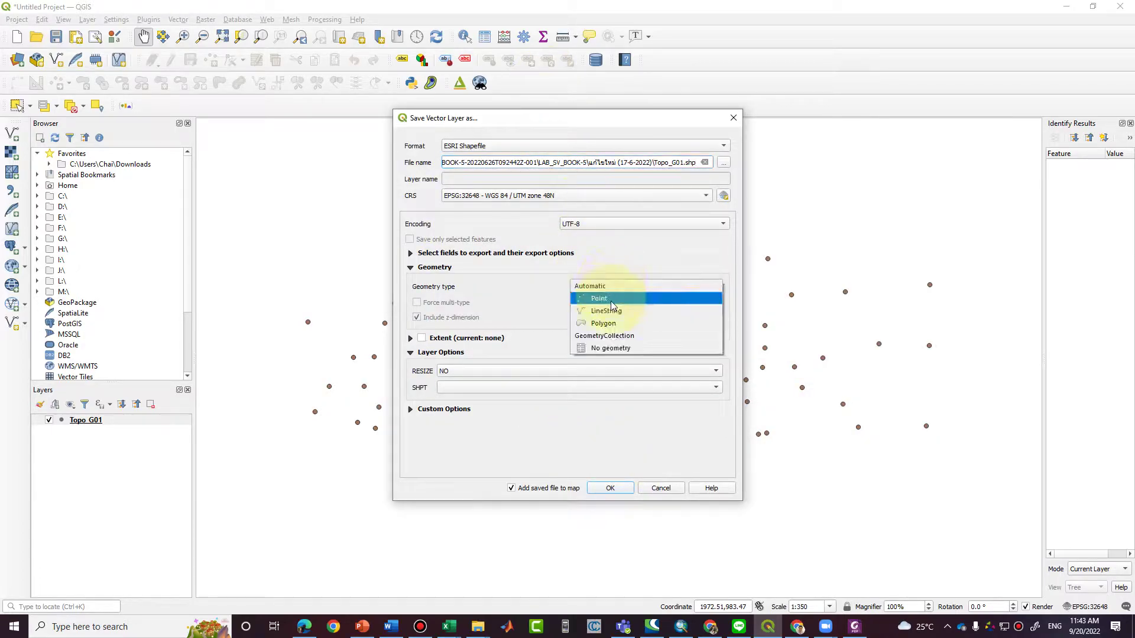
pyautogui.click(612, 303)
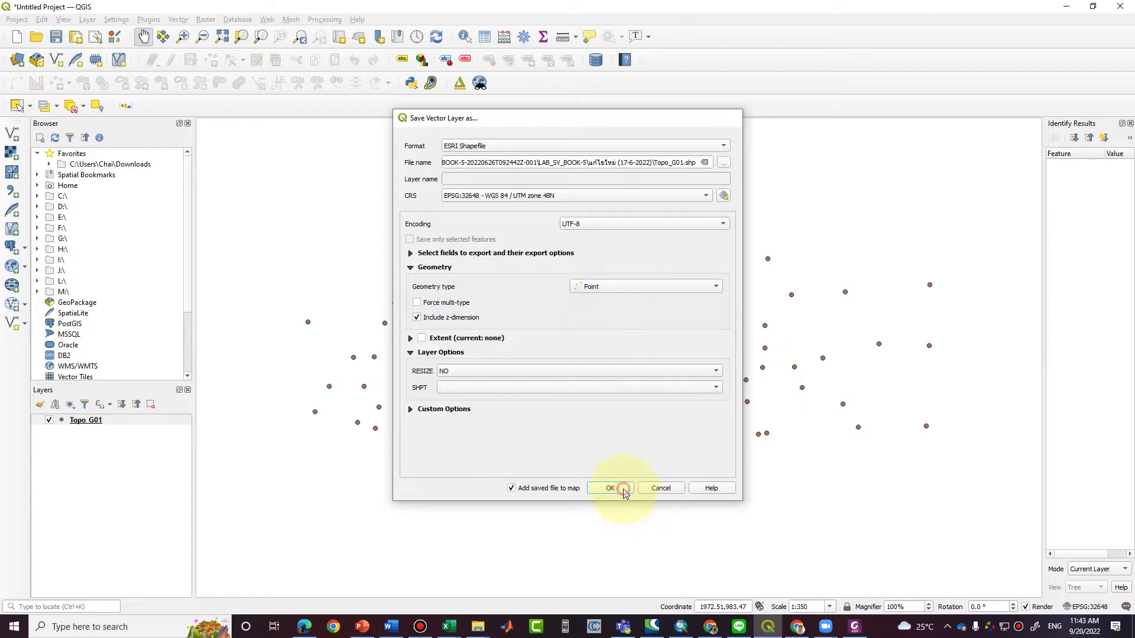
pyautogui.click(621, 488)
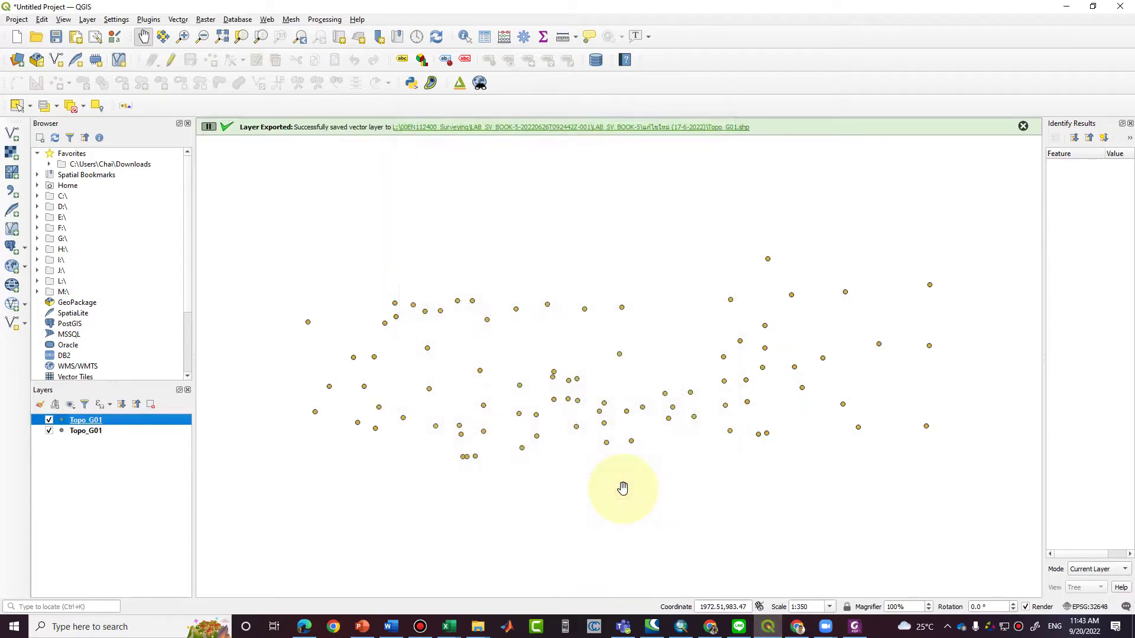
# Remove the original delimited text Topo_G01 layer, keeping only the exported shapefile layer.
pyautogui.click(65, 431)
pyautogui.rightClick(76, 430)
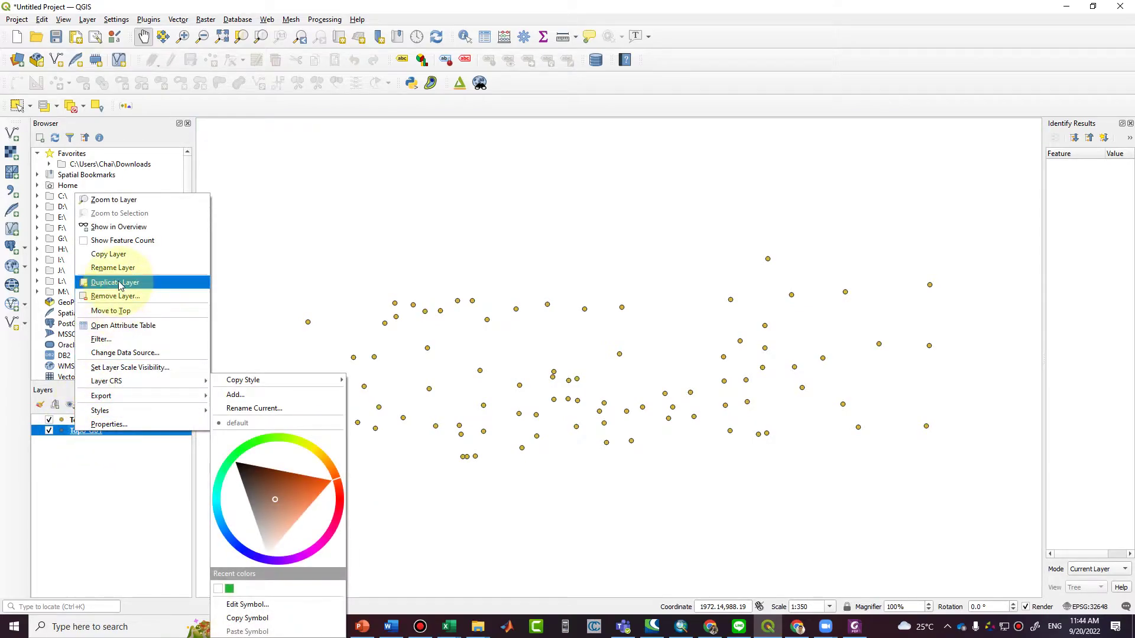
pyautogui.click(123, 296)
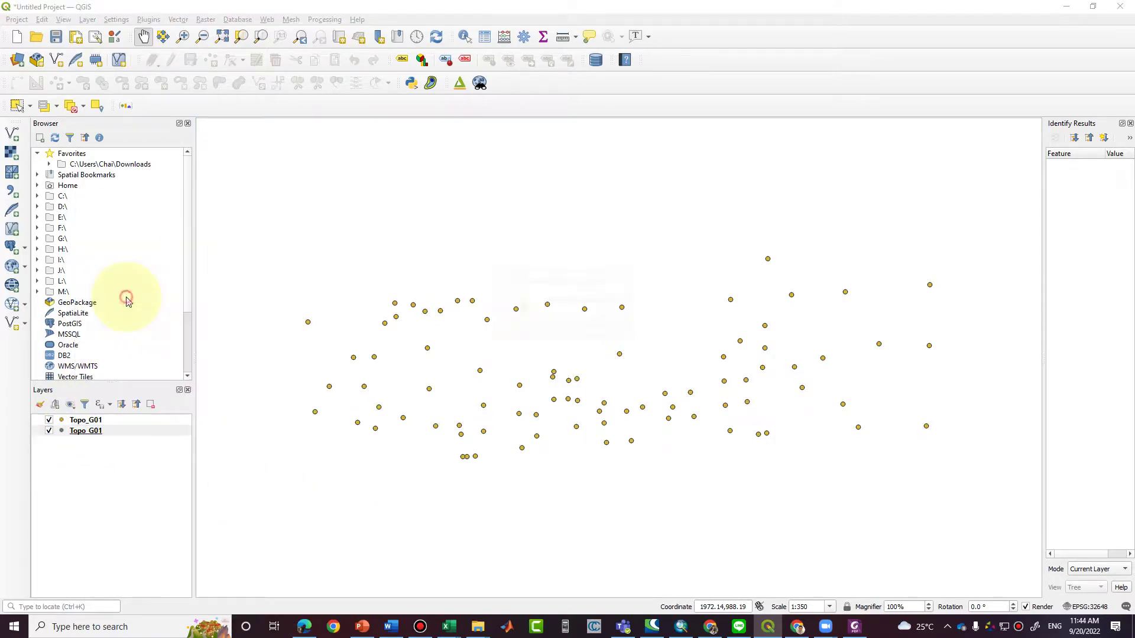
pyautogui.click(535, 326)
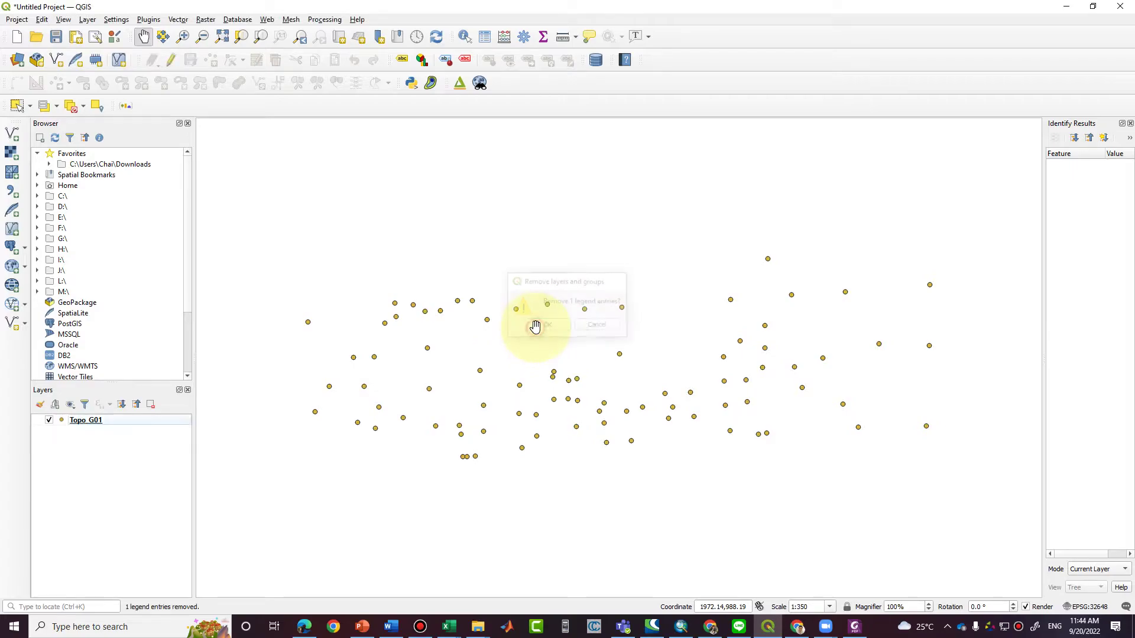
# Open the symbology properties of the Topo_G01 shapefile layer and switch its renderer to Categorized.
pyautogui.rightClick(115, 425)
pyautogui.click(139, 414)
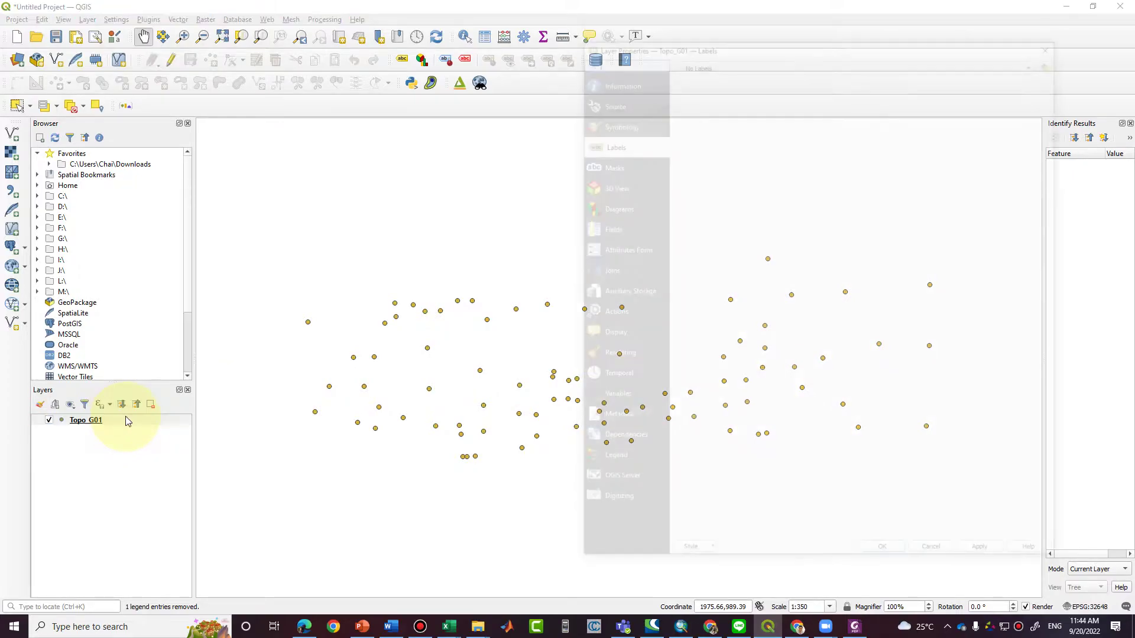
pyautogui.click(590, 120)
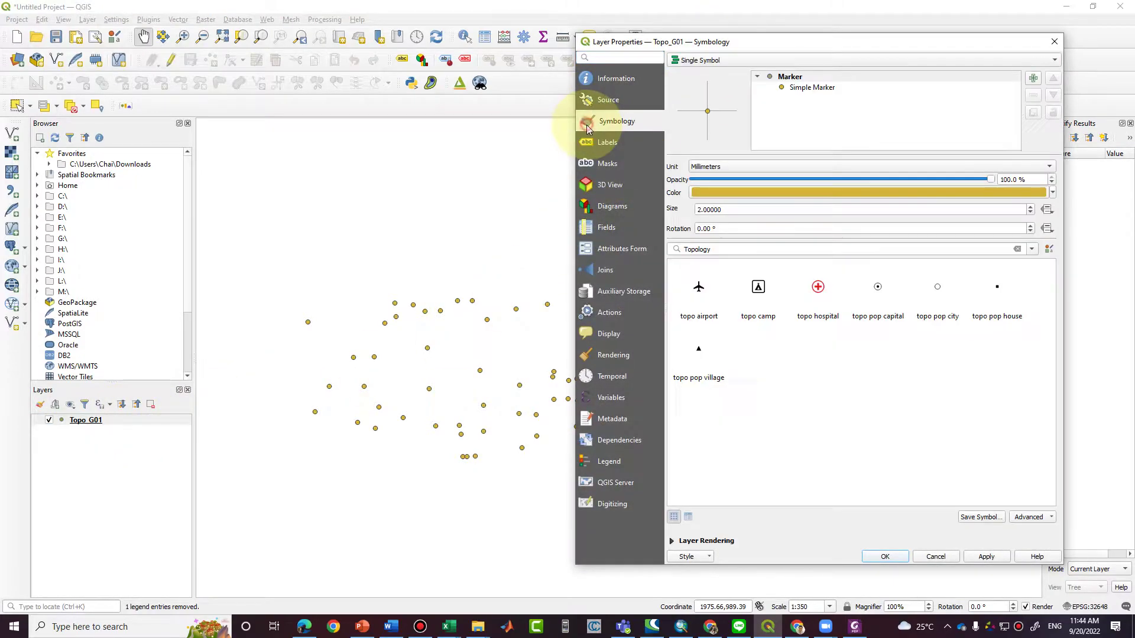
pyautogui.moveTo(738, 44); pyautogui.dragTo(189, 56)
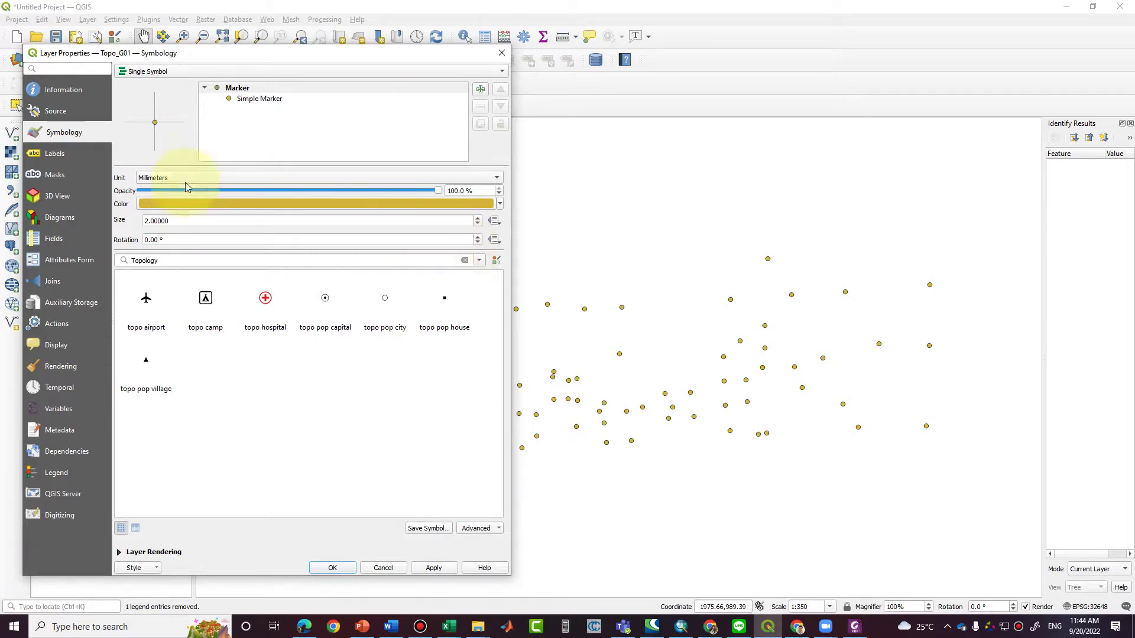
pyautogui.click(145, 71)
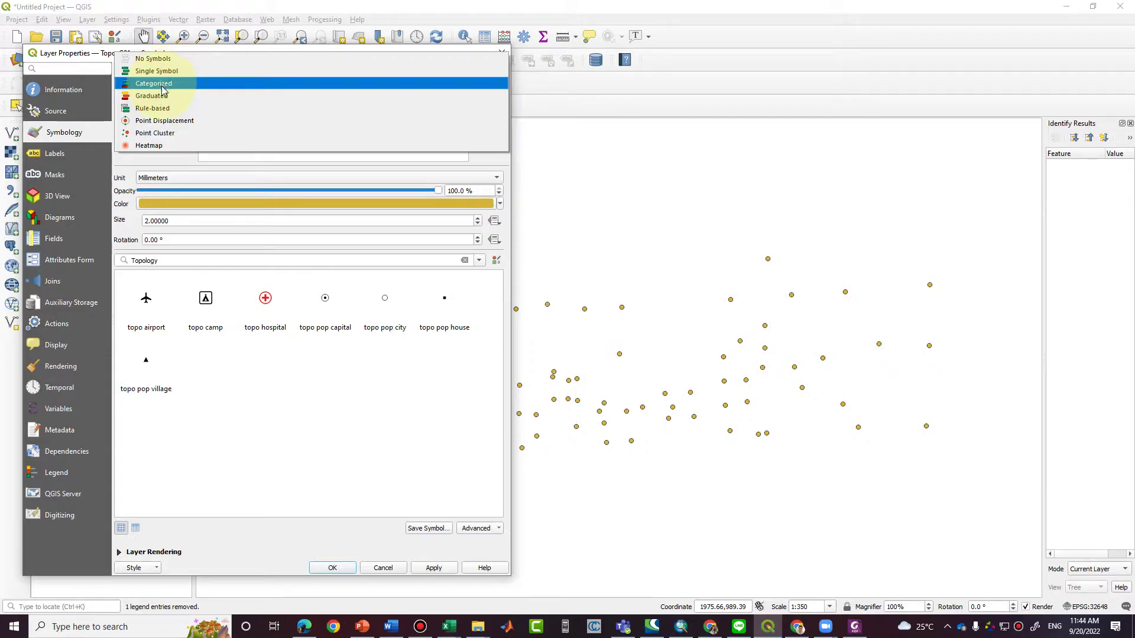
pyautogui.click(162, 85)
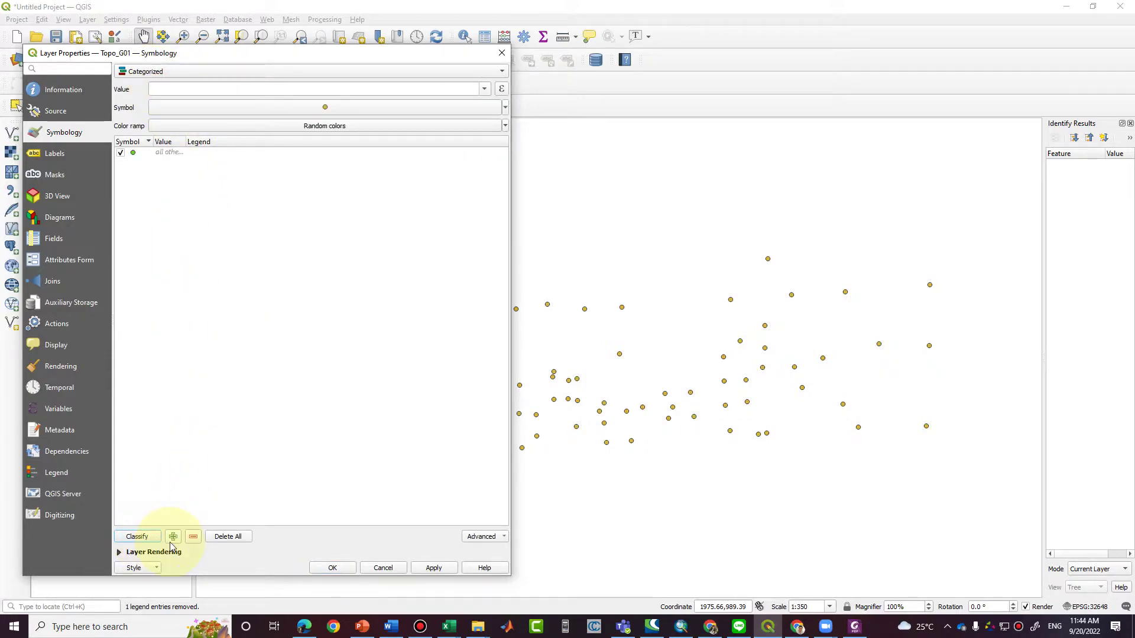
# Delete the default category and classify the points by the Descriptio field.
pyautogui.click(228, 537)
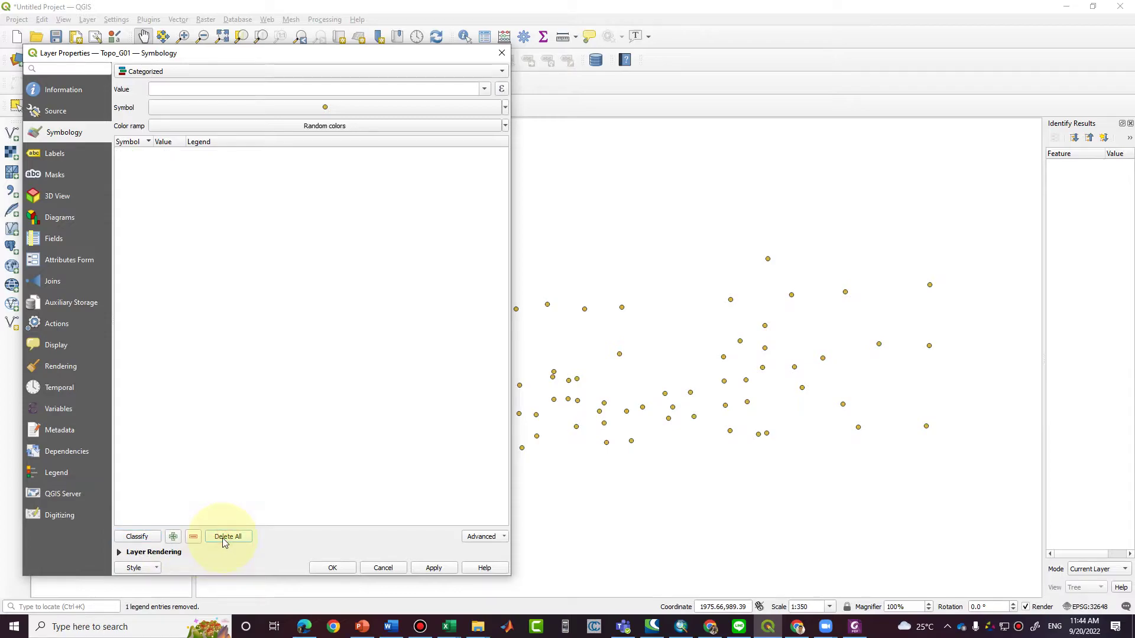
pyautogui.click(484, 89)
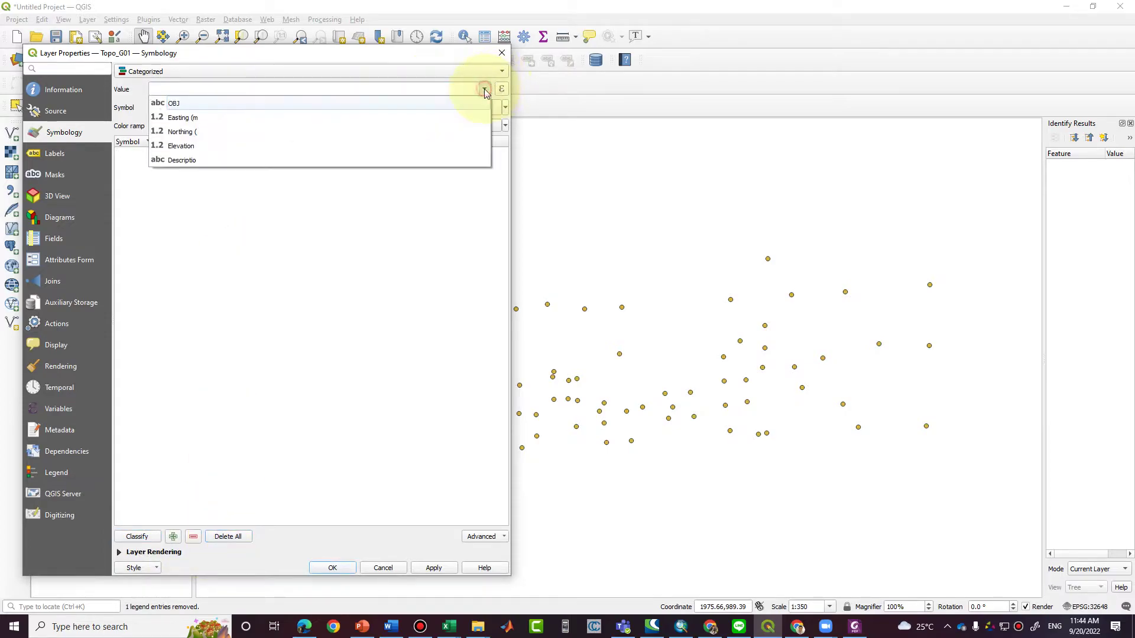
pyautogui.click(297, 160)
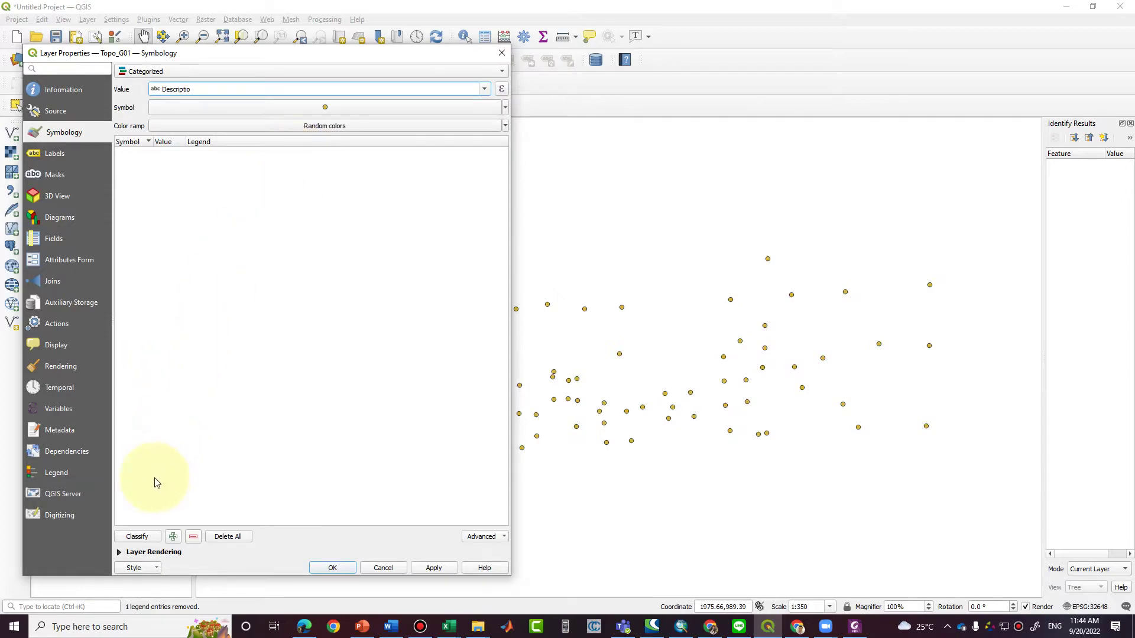
pyautogui.click(151, 538)
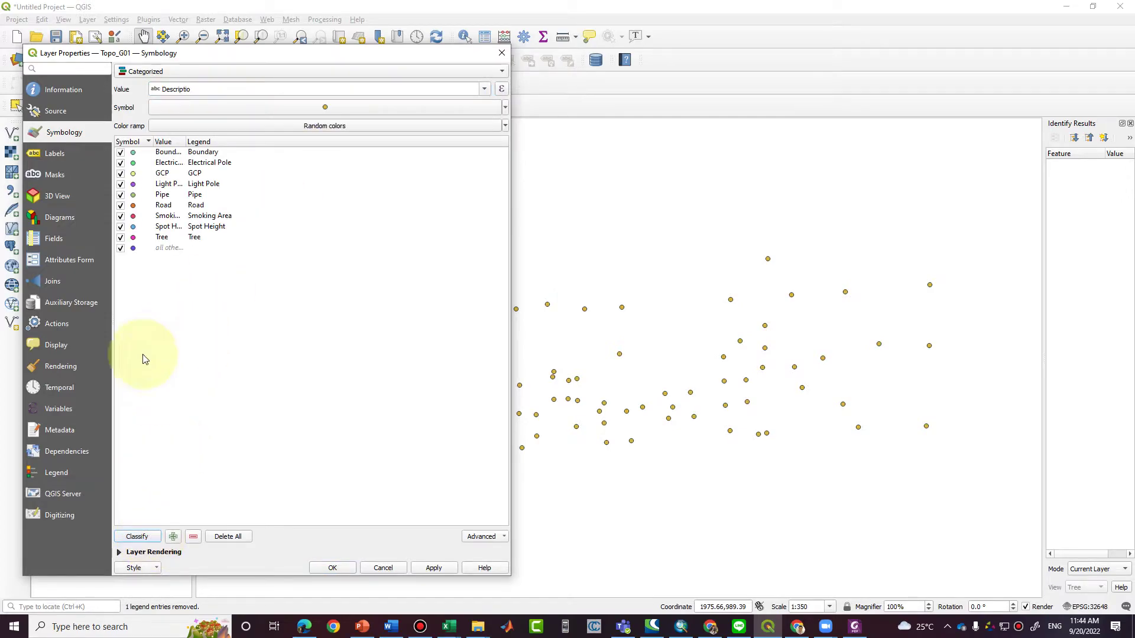
# Widen the Value column and review the point categories from Boundary to Tree.
pyautogui.moveTo(185, 142); pyautogui.dragTo(213, 142)
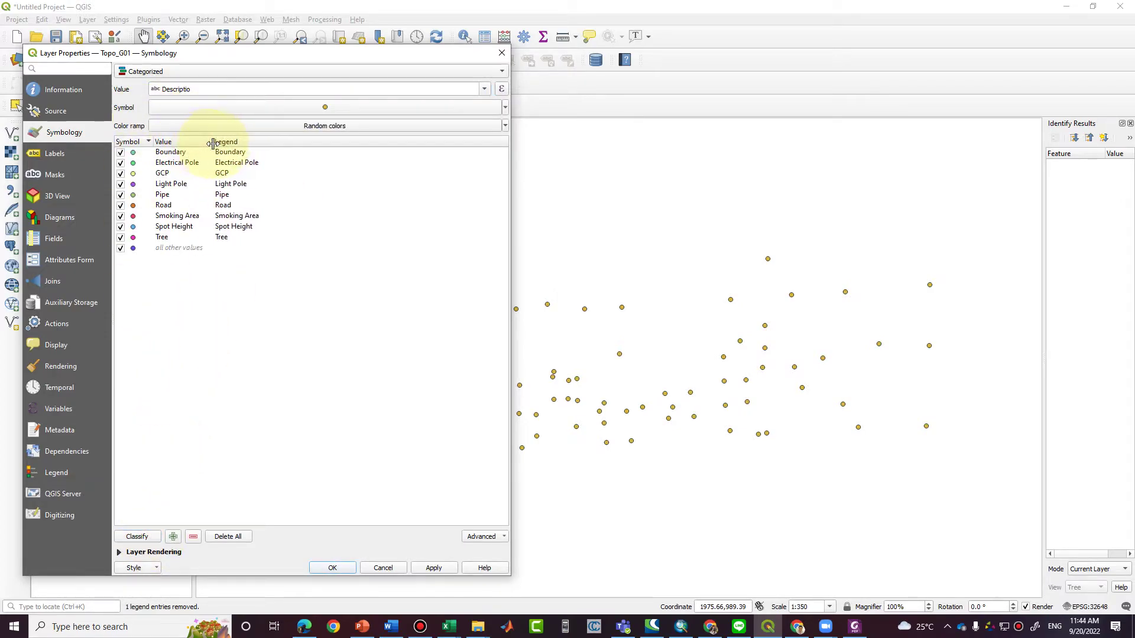
pyautogui.click(254, 155)
pyautogui.click(238, 163)
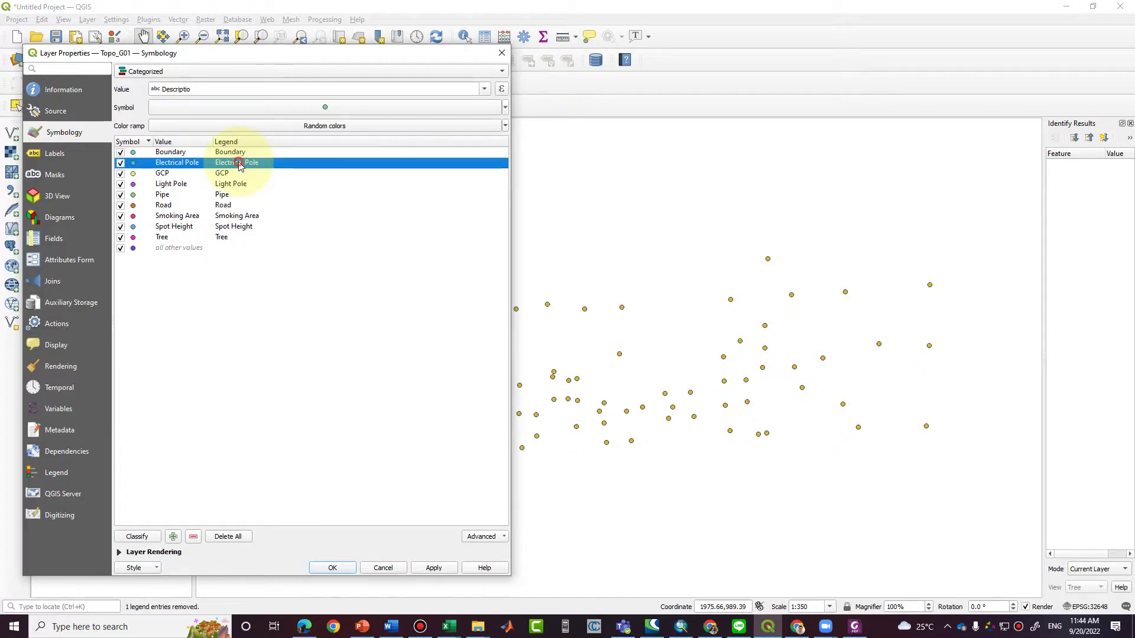
pyautogui.click(240, 173)
pyautogui.click(239, 184)
pyautogui.click(237, 205)
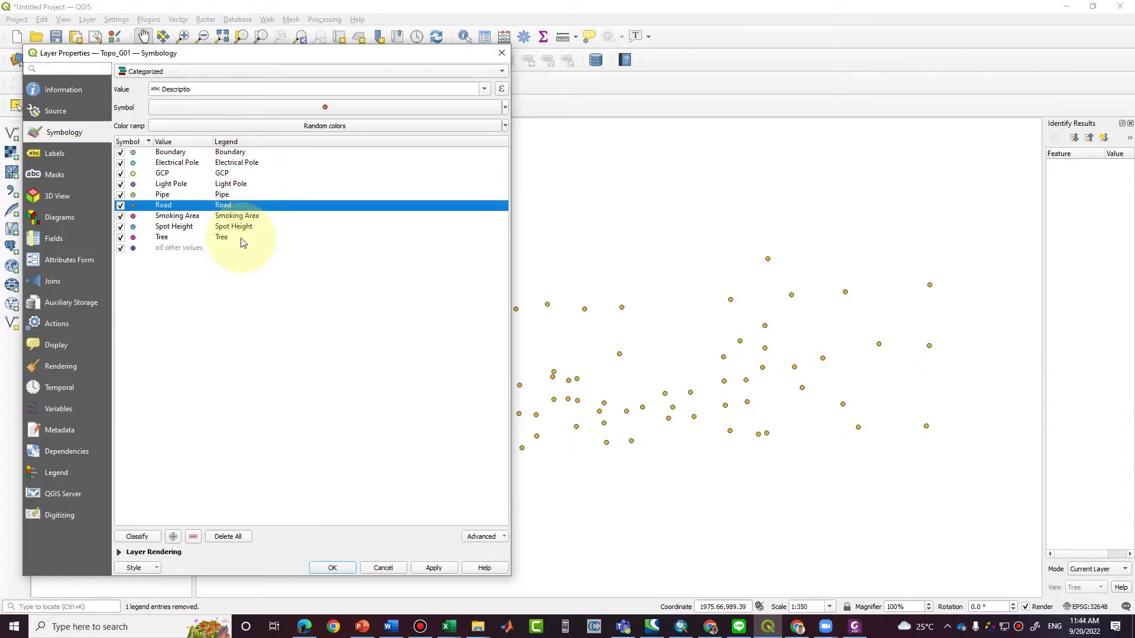
pyautogui.click(237, 237)
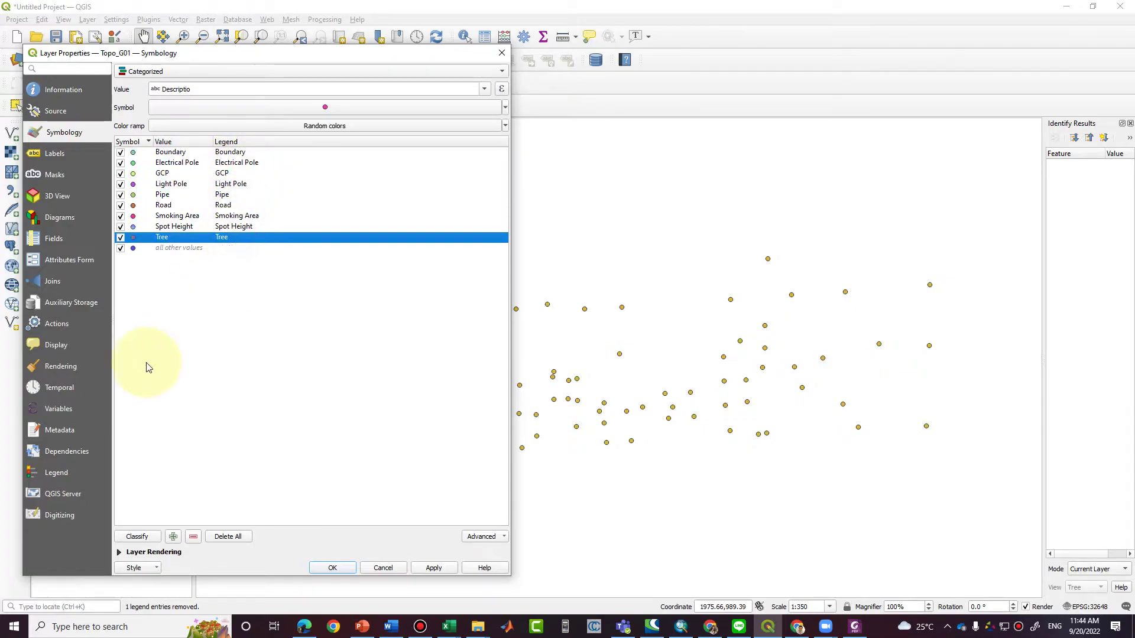
# Change the Tree category's marker to the Tree symbol from the All Symbols set and apply it to the map.
pyautogui.doubleClick(133, 238)
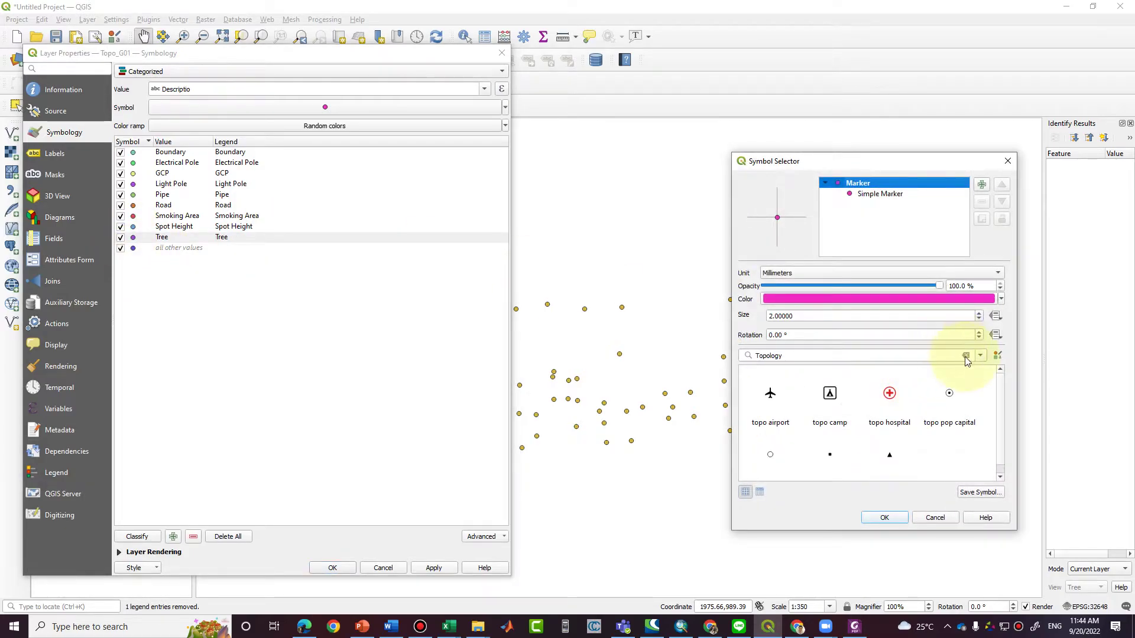
pyautogui.click(1000, 476)
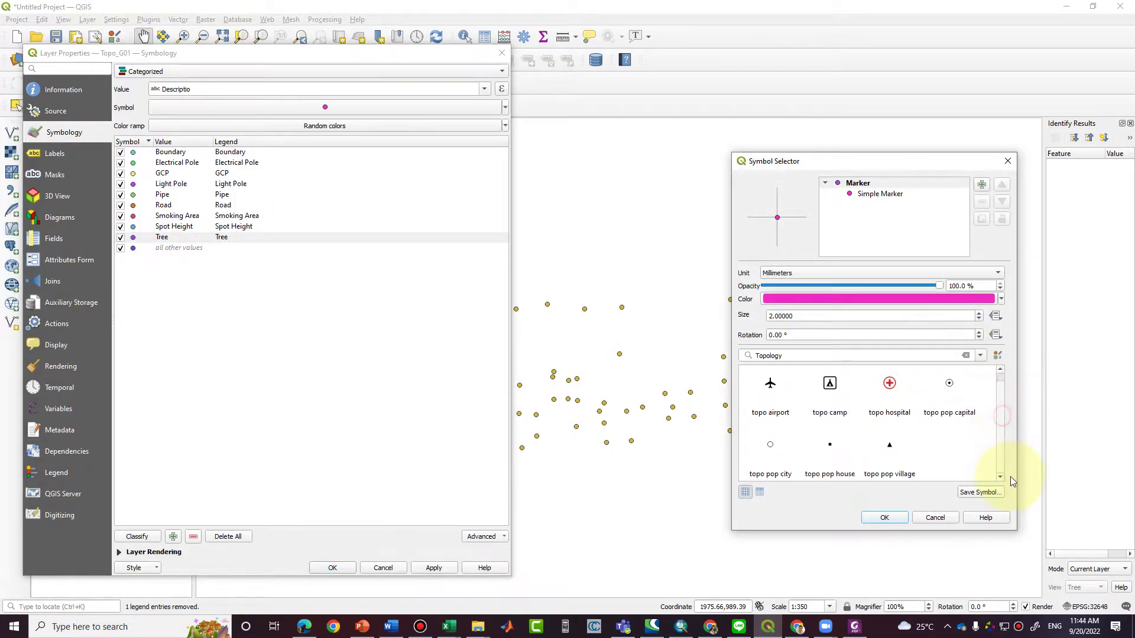
pyautogui.click(985, 357)
pyautogui.click(987, 358)
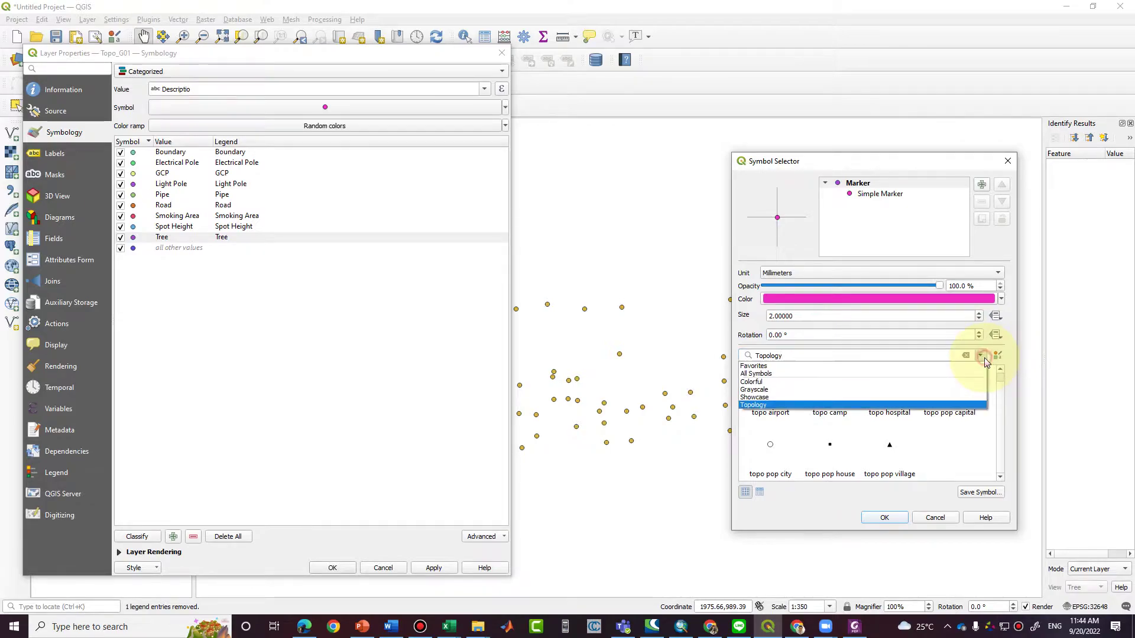
pyautogui.click(965, 372)
pyautogui.moveTo(1001, 391); pyautogui.dragTo(993, 457)
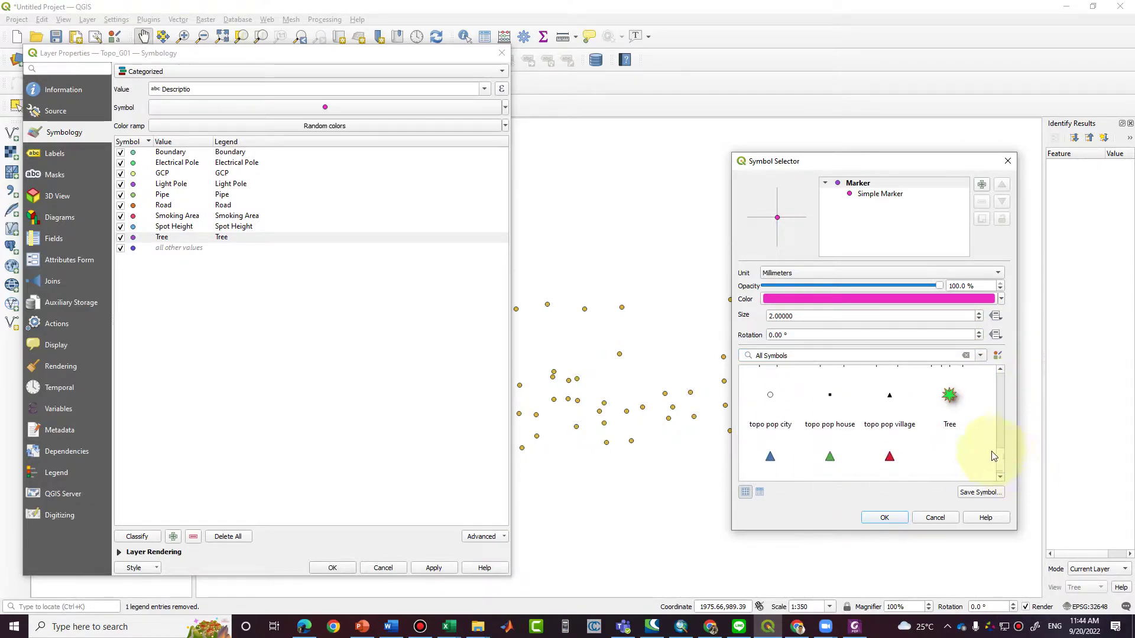
pyautogui.click(949, 395)
pyautogui.click(898, 516)
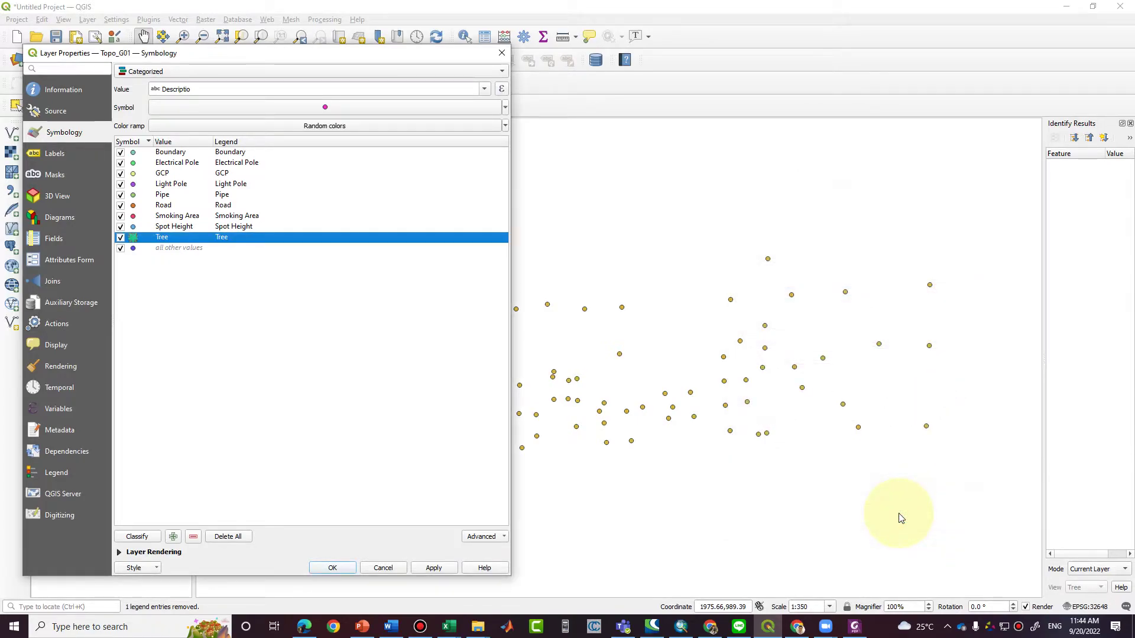
pyautogui.click(441, 568)
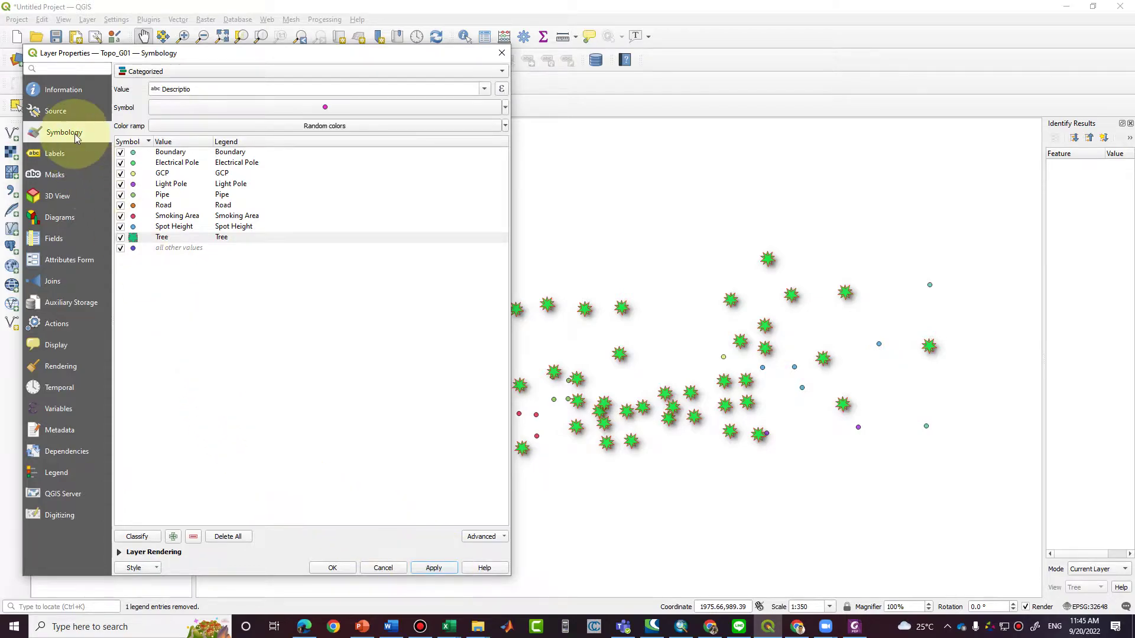
# Change the GCP category's marker to the triangle red preset and apply it to the layer.
pyautogui.doubleClick(134, 175)
pyautogui.click(998, 388)
pyautogui.moveTo(1004, 424); pyautogui.dragTo(1009, 474)
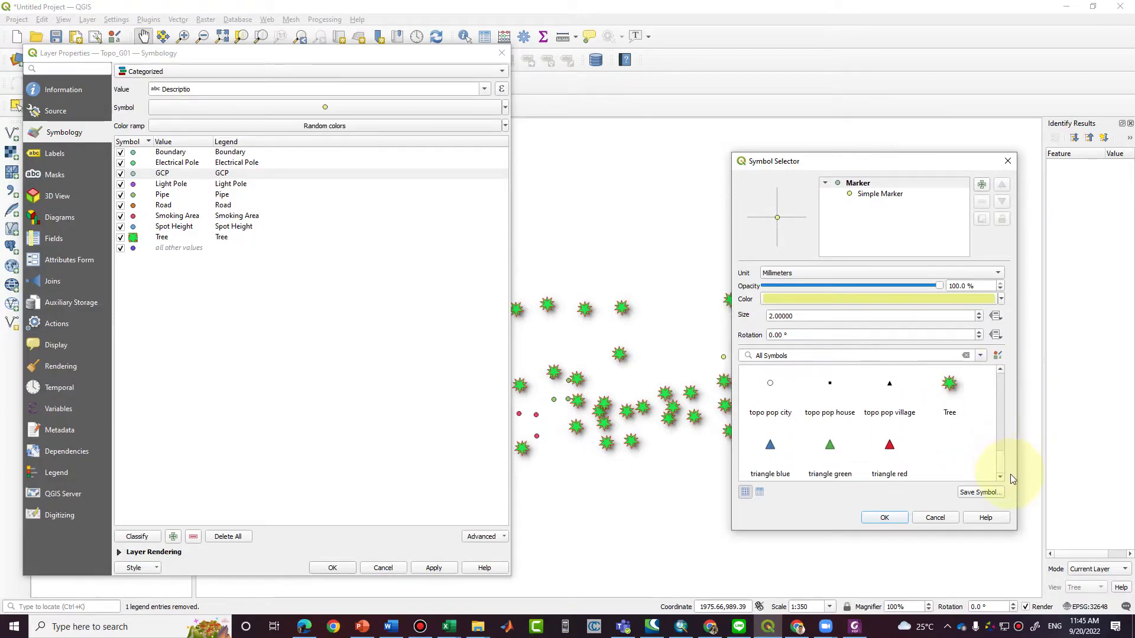
pyautogui.click(883, 444)
pyautogui.click(886, 518)
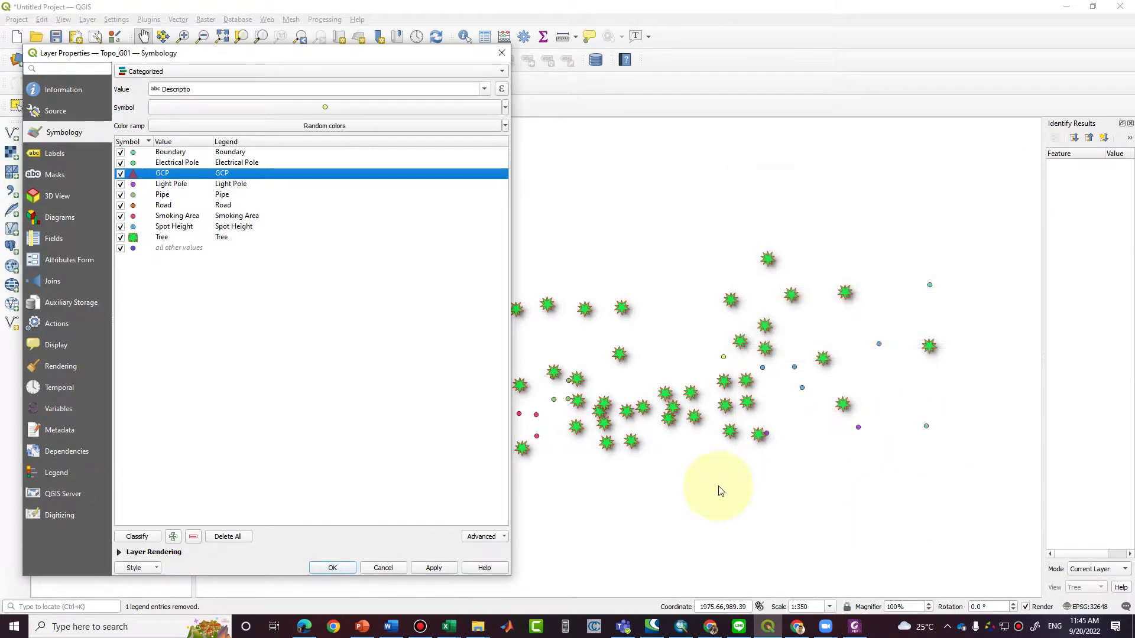
pyautogui.click(445, 570)
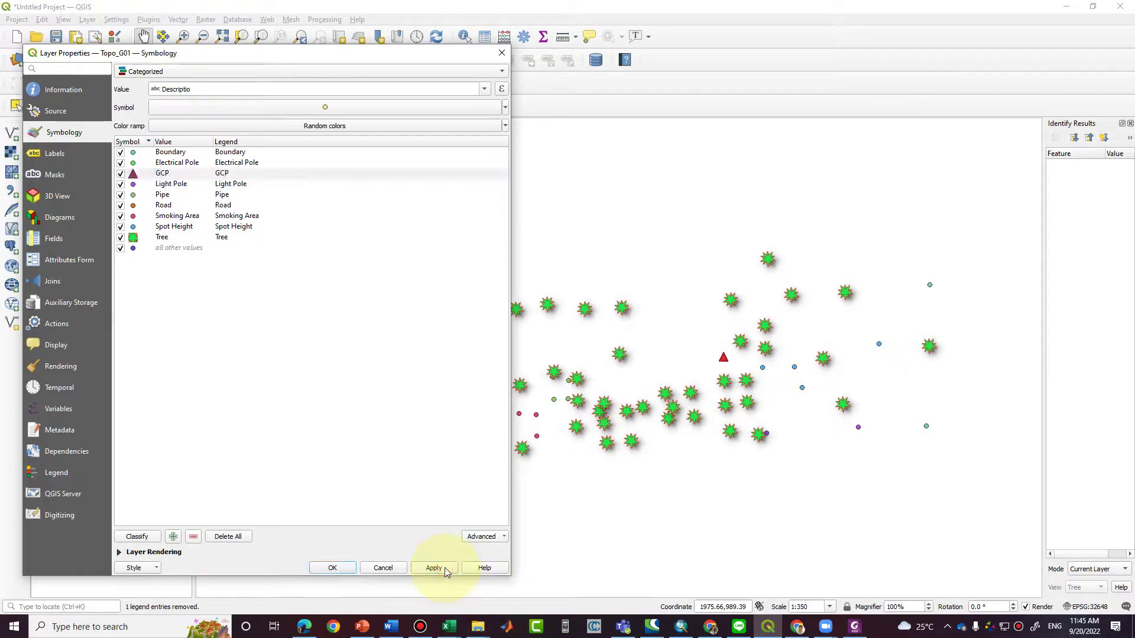
# Give the Boundary category the topo pop capital marker and apply the change to the map.
pyautogui.doubleClick(133, 154)
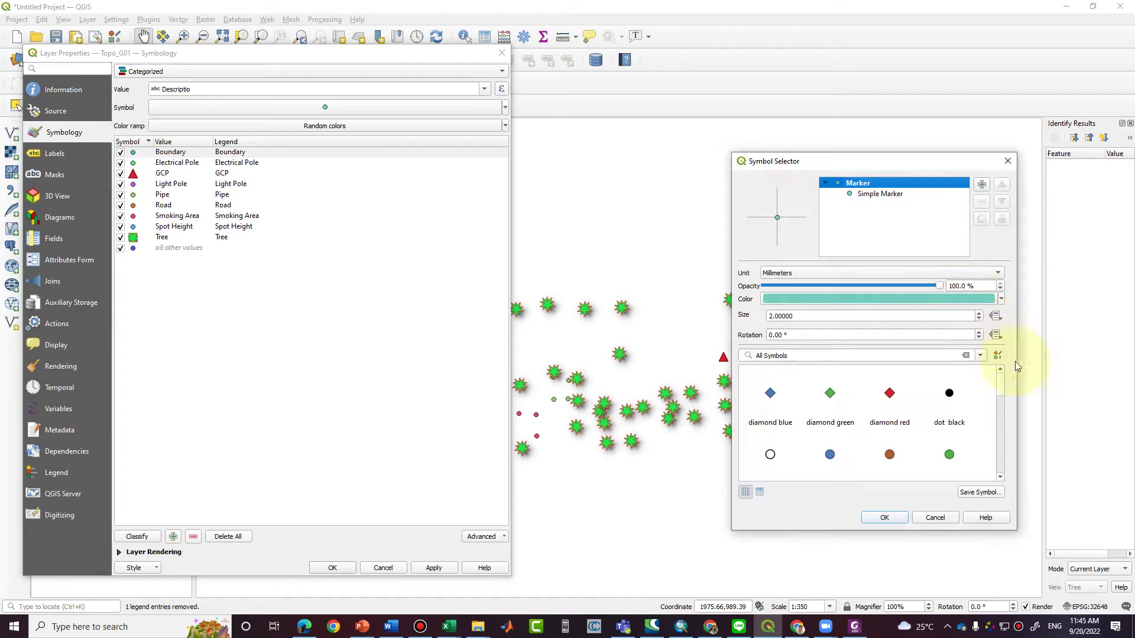
pyautogui.moveTo(1001, 388); pyautogui.dragTo(1015, 451)
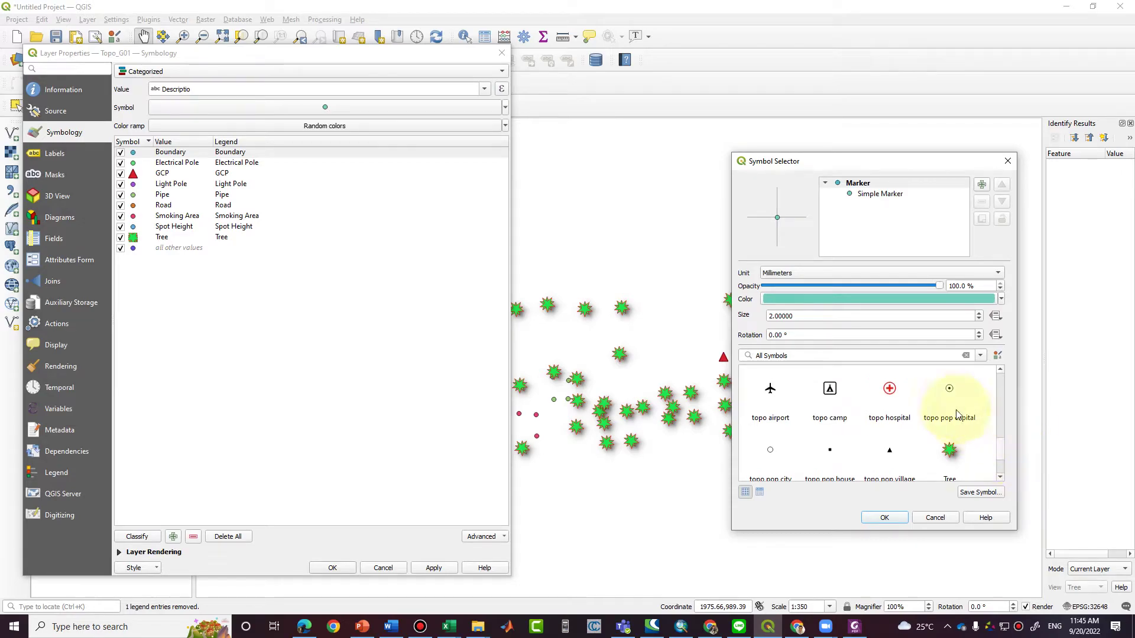
pyautogui.click(950, 388)
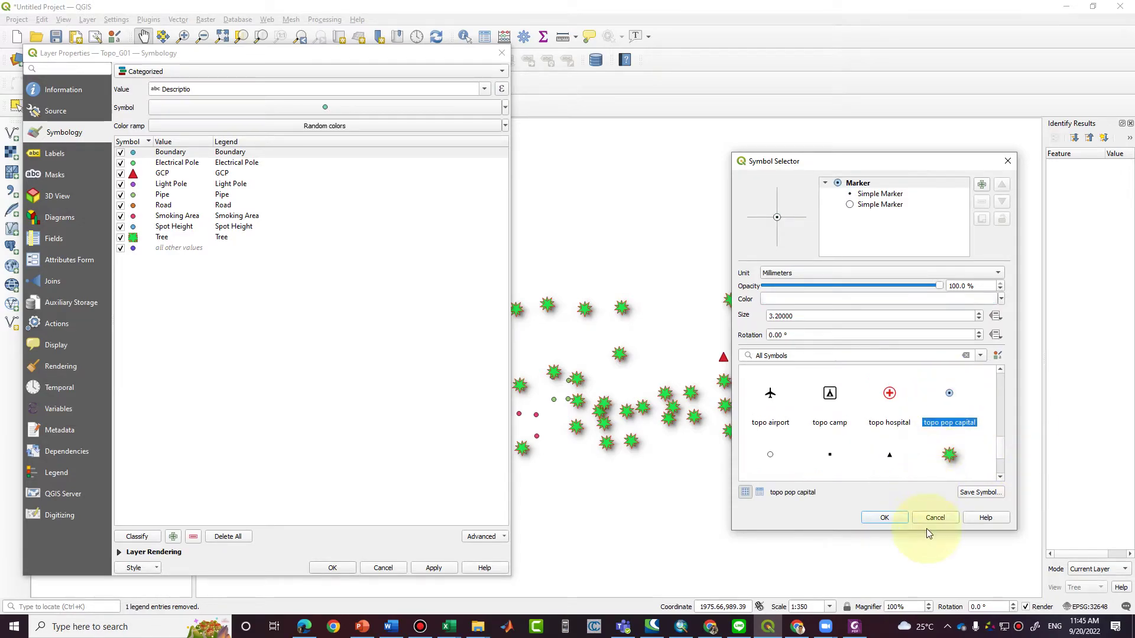
pyautogui.click(883, 519)
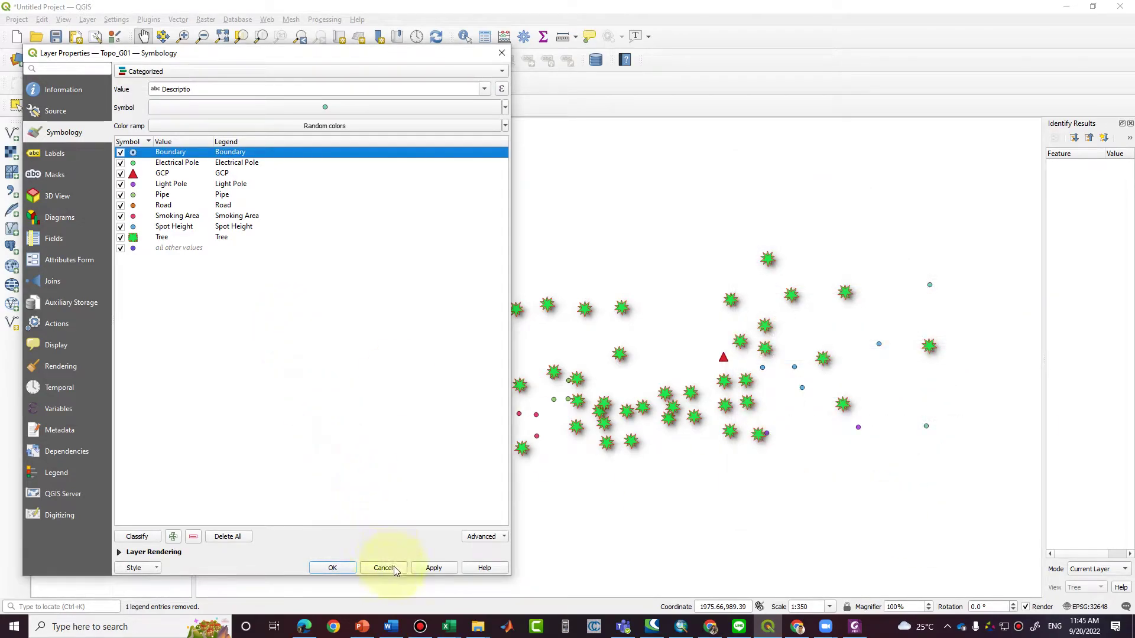
pyautogui.click(426, 570)
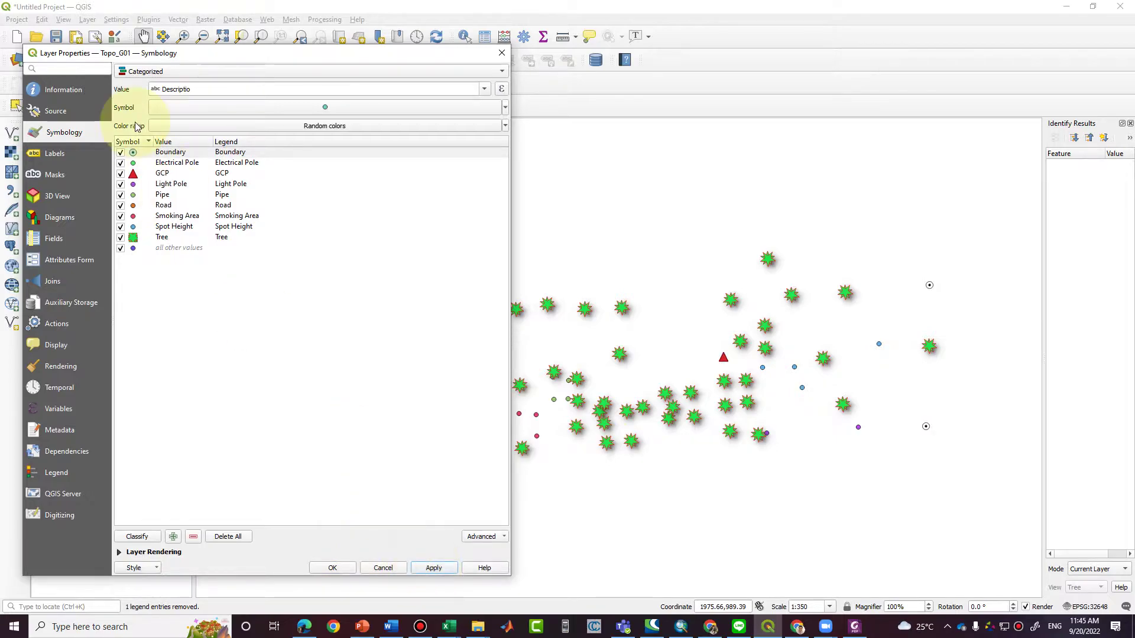
# Assign the honeycomb faux 3d marker to the Electrical Pole category and apply it.
pyautogui.doubleClick(133, 163)
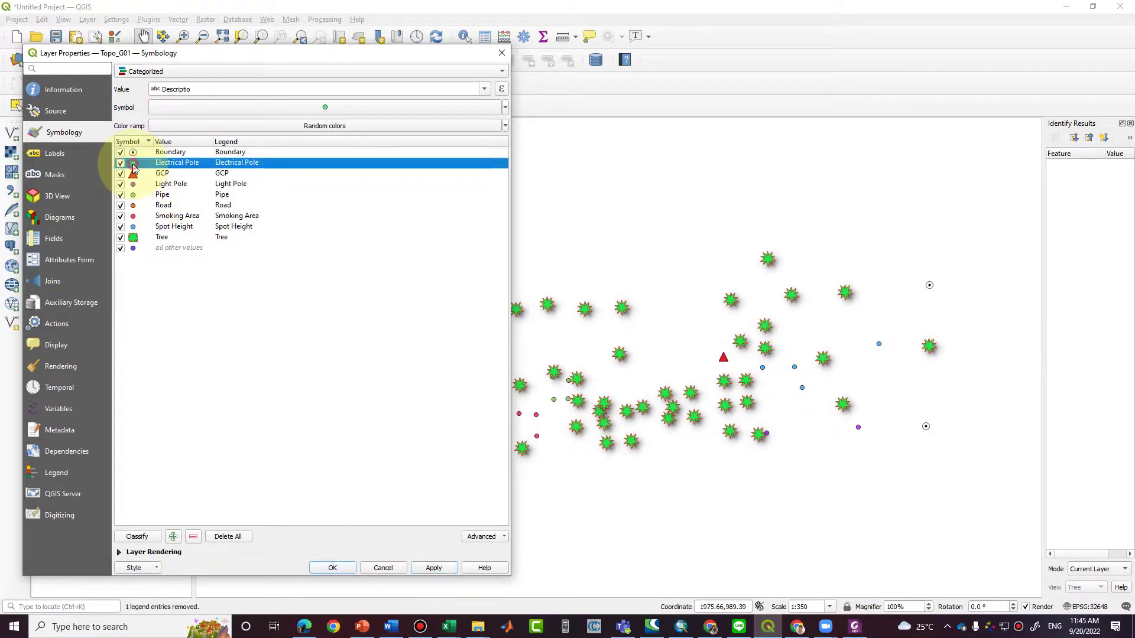
pyautogui.moveTo(997, 385); pyautogui.dragTo(1005, 435)
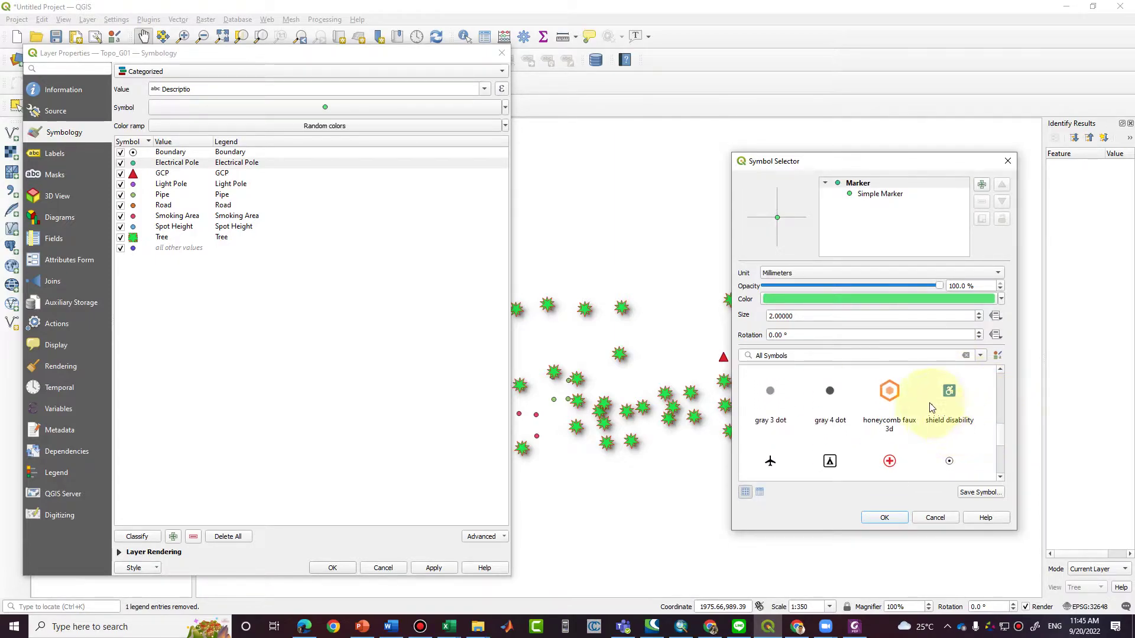
pyautogui.click(889, 391)
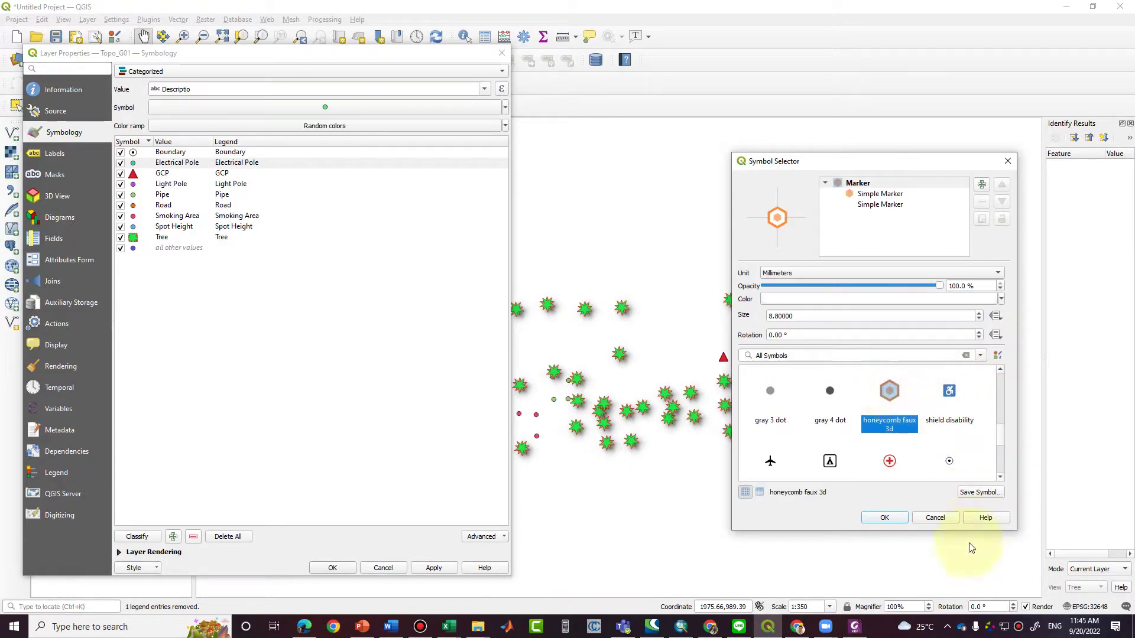
pyautogui.click(875, 519)
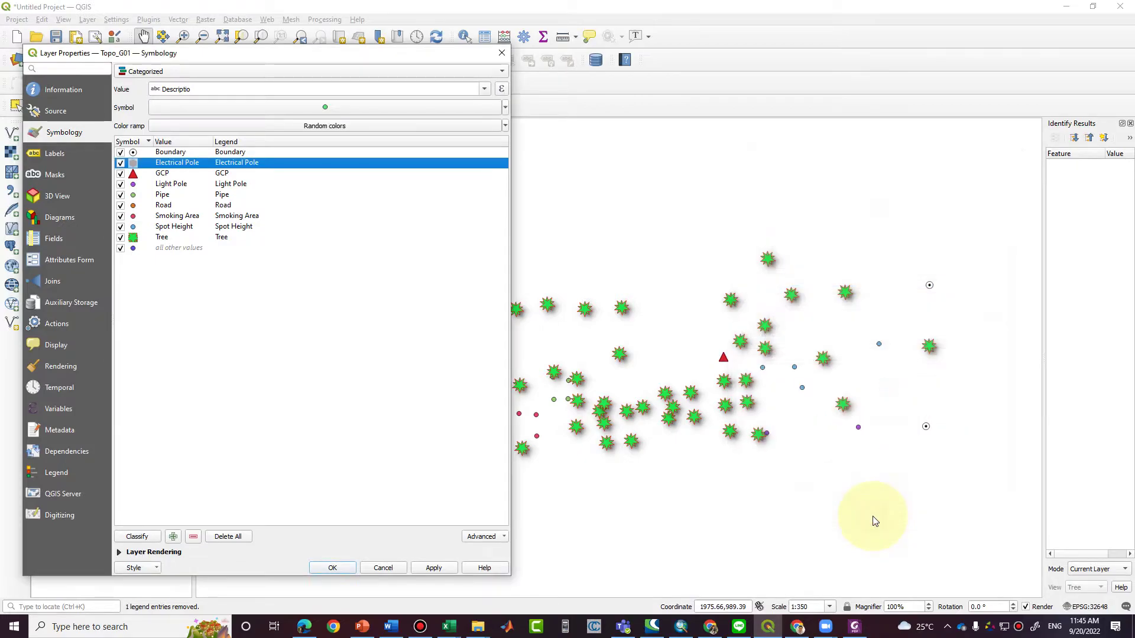
pyautogui.click(452, 568)
# Set the Road category's symbol to the topo pop village marker and apply it.
pyautogui.moveTo(325, 55)
pyautogui.mouseDown()
pyautogui.moveTo(1128, 70)
pyautogui.moveTo(1002, 25)
pyautogui.moveTo(679, 28)
pyautogui.moveTo(317, 86)
pyautogui.moveTo(329, 71)
pyautogui.mouseUp()
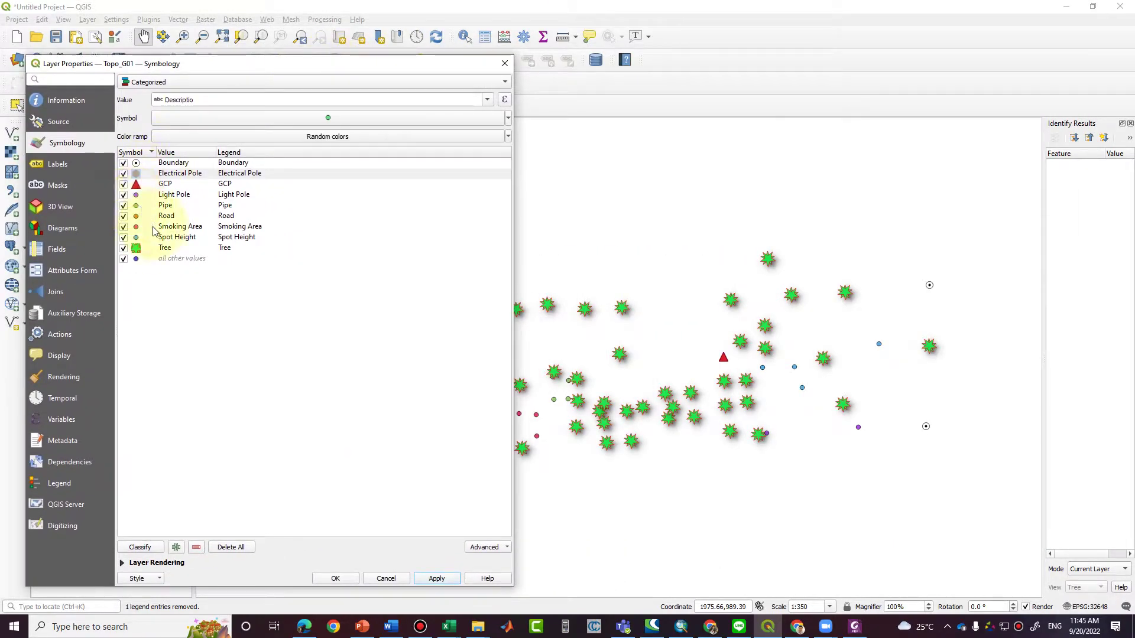
pyautogui.doubleClick(137, 216)
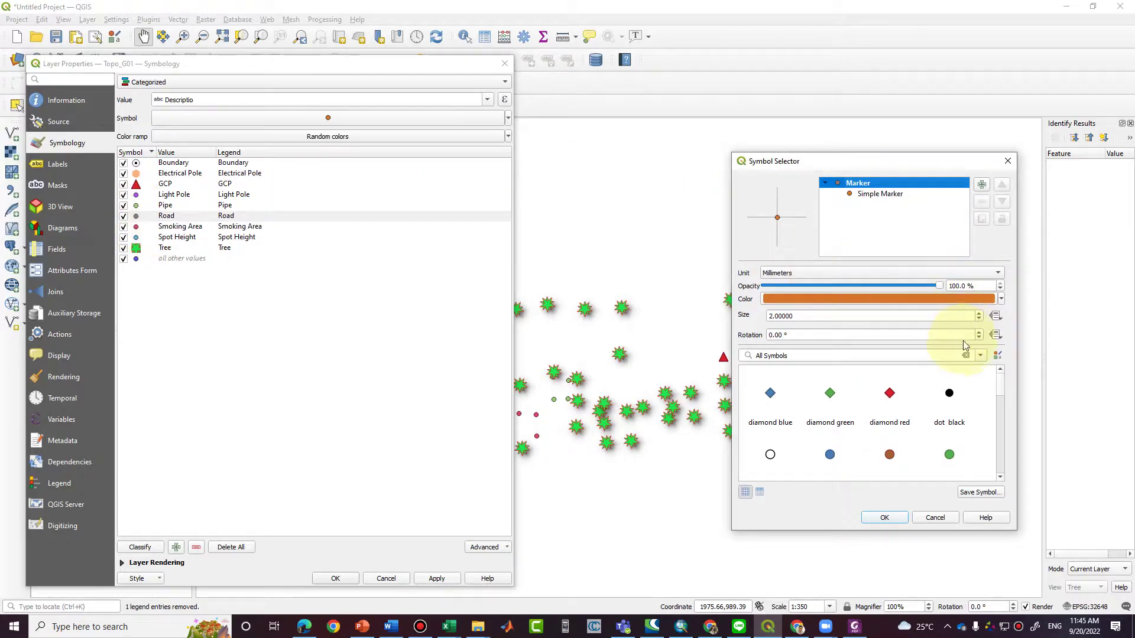
pyautogui.moveTo(998, 381); pyautogui.dragTo(1013, 461)
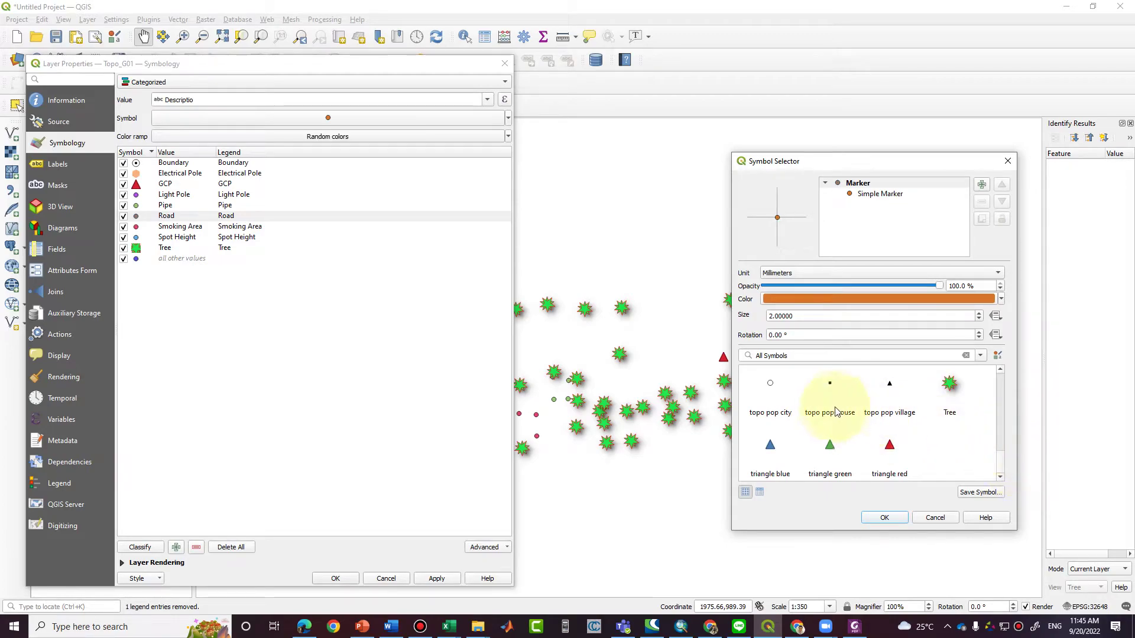
pyautogui.click(774, 387)
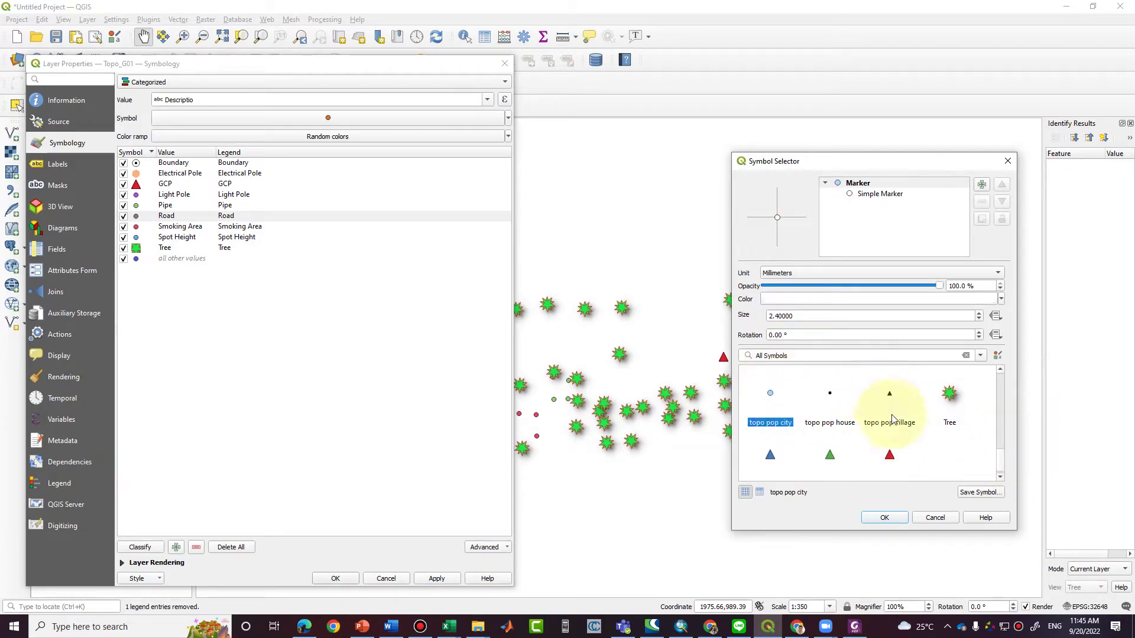
pyautogui.click(891, 396)
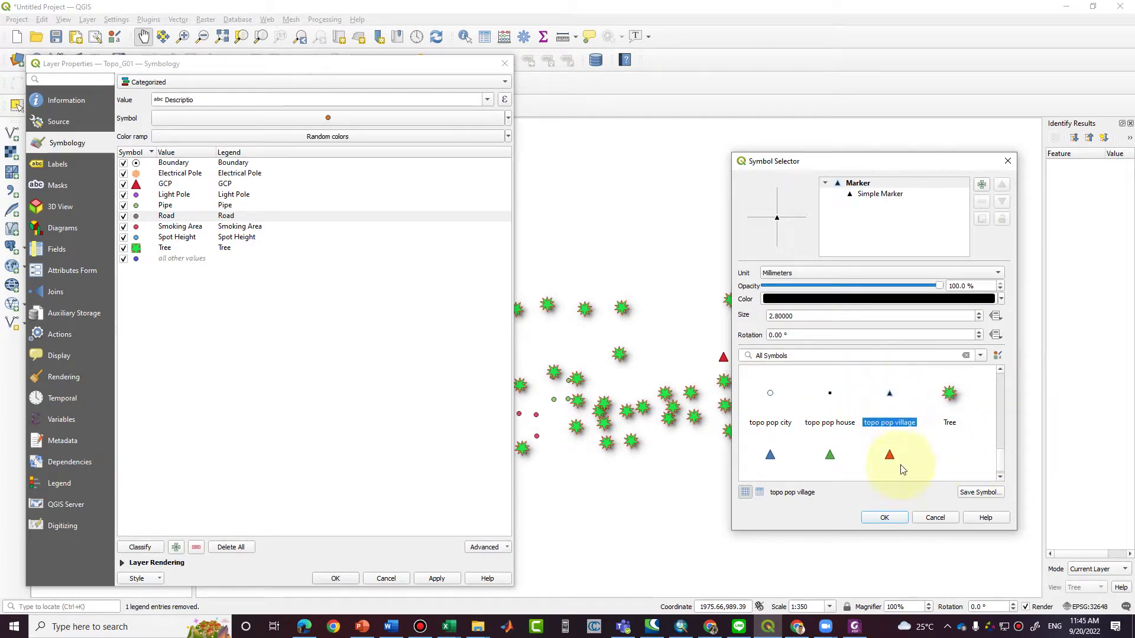
pyautogui.click(906, 518)
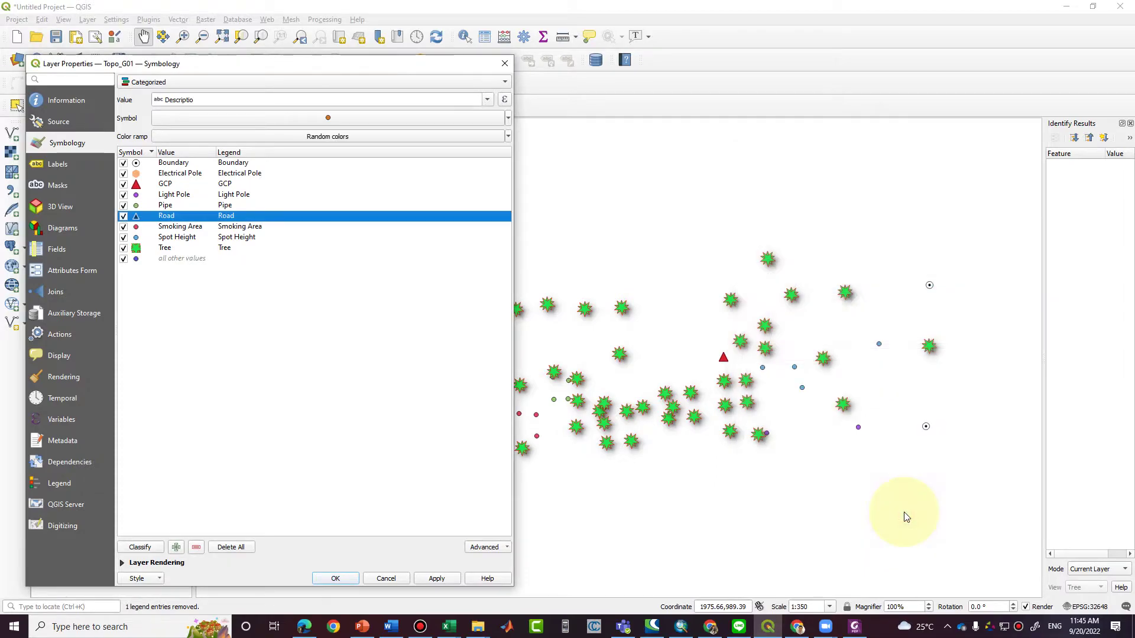
pyautogui.click(454, 582)
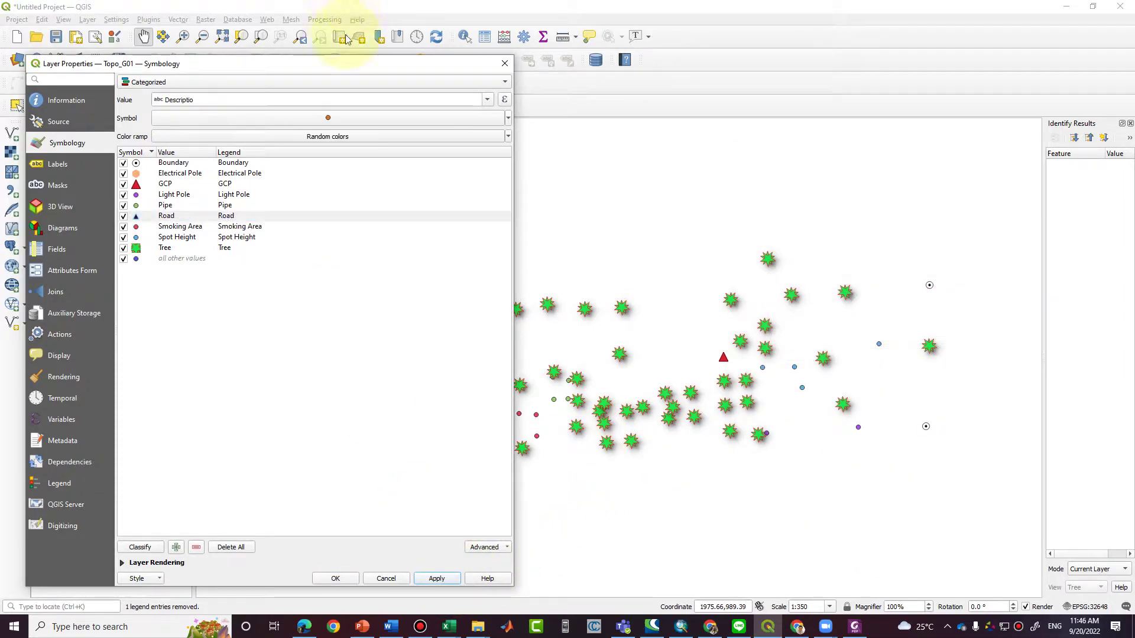
# Give the Pipe category the dot blue marker in a brighter blue, apply it, and close the layer properties.
pyautogui.moveTo(369, 67); pyautogui.dragTo(1041, 42)
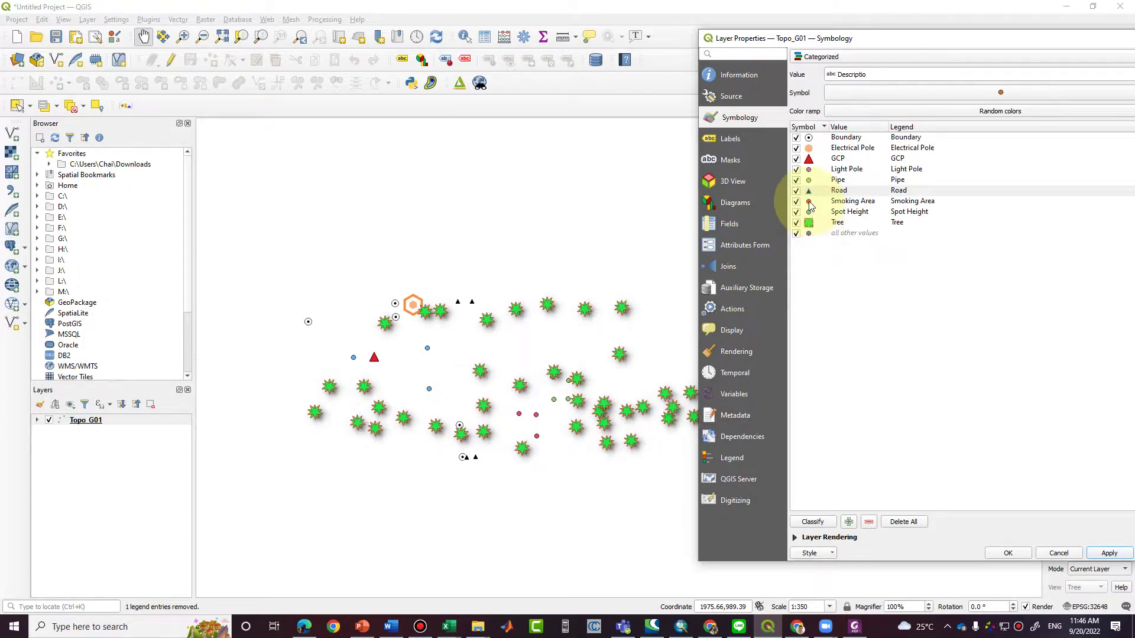
pyautogui.doubleClick(809, 180)
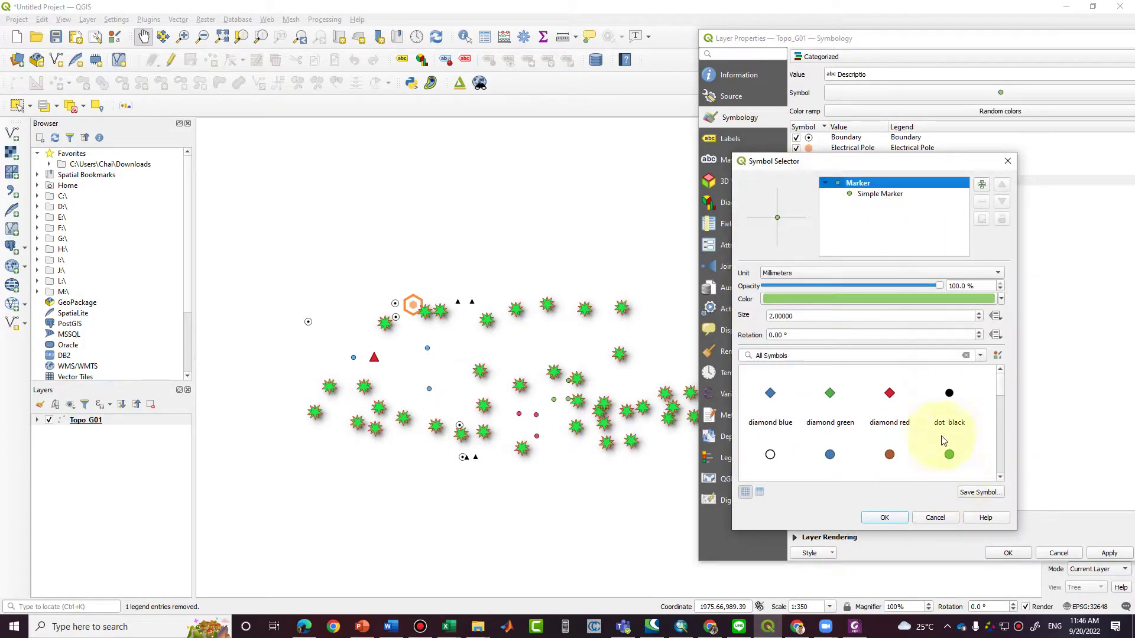
pyautogui.click(831, 455)
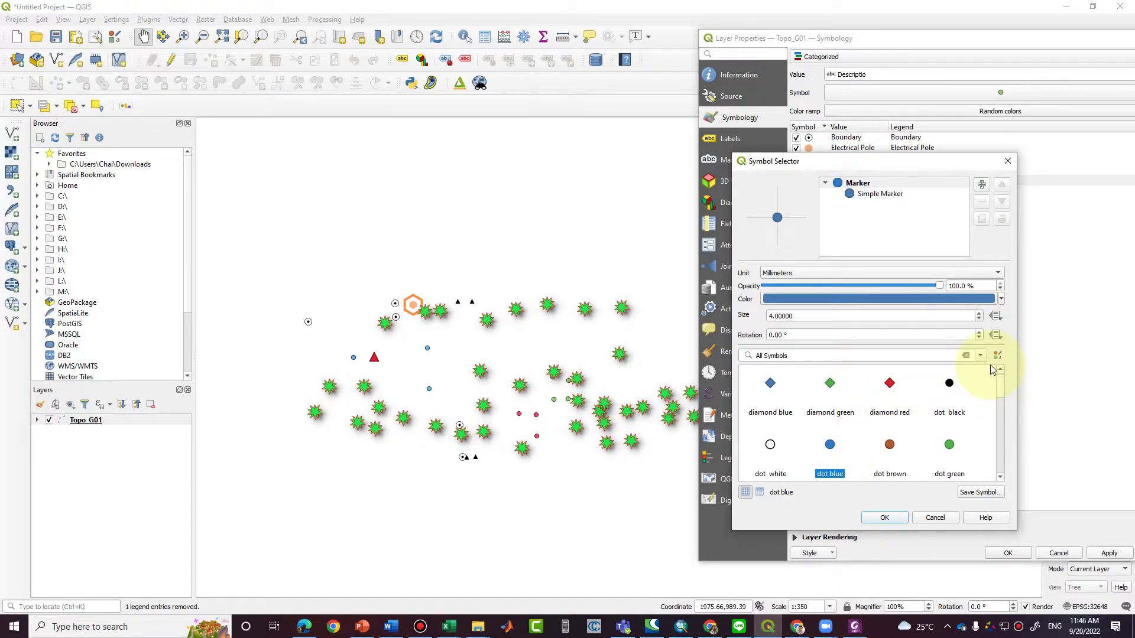
pyautogui.click(1000, 299)
pyautogui.click(799, 385)
pyautogui.click(898, 514)
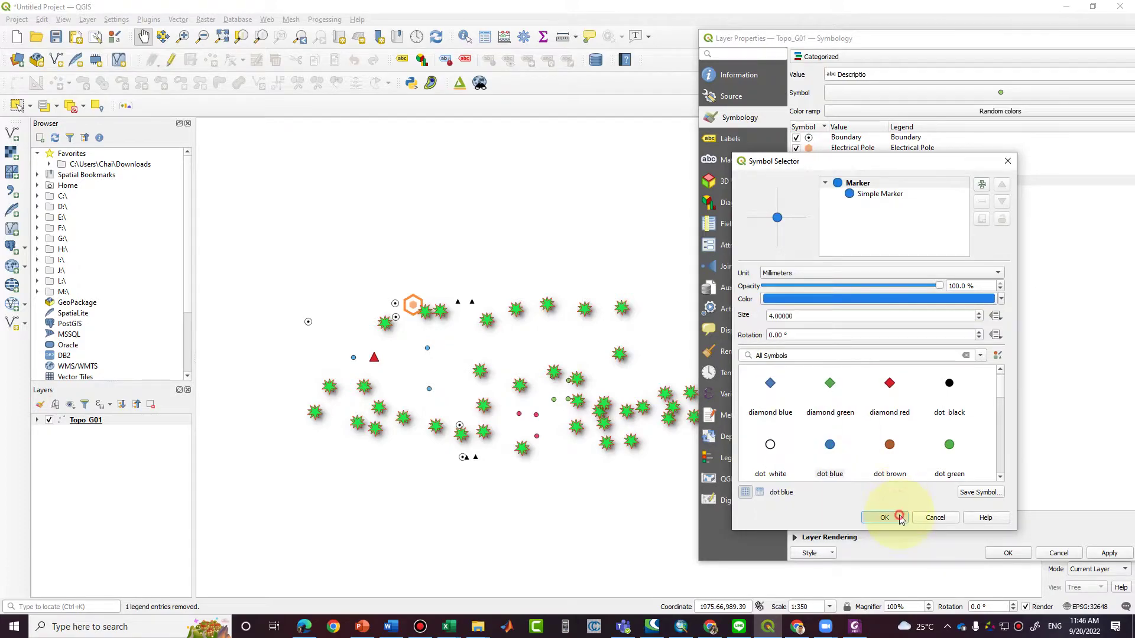
pyautogui.click(1109, 554)
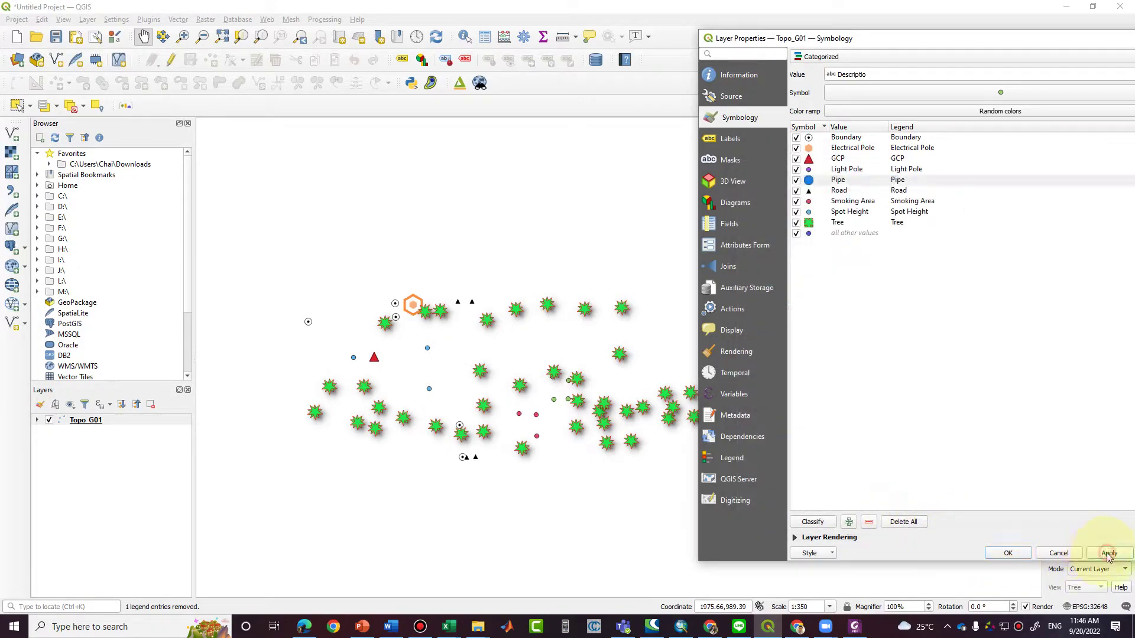
pyautogui.click(1023, 554)
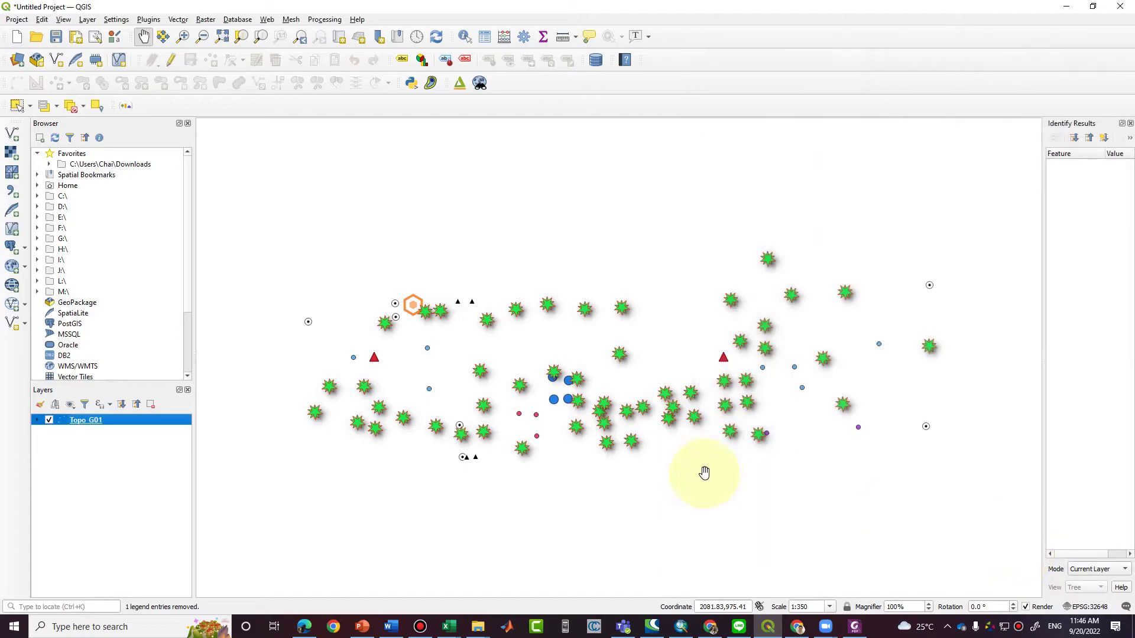
# Expand the Topo_G01 legend in the layer list and change the Spot Height symbol to topo pop house.
pyautogui.click(81, 420)
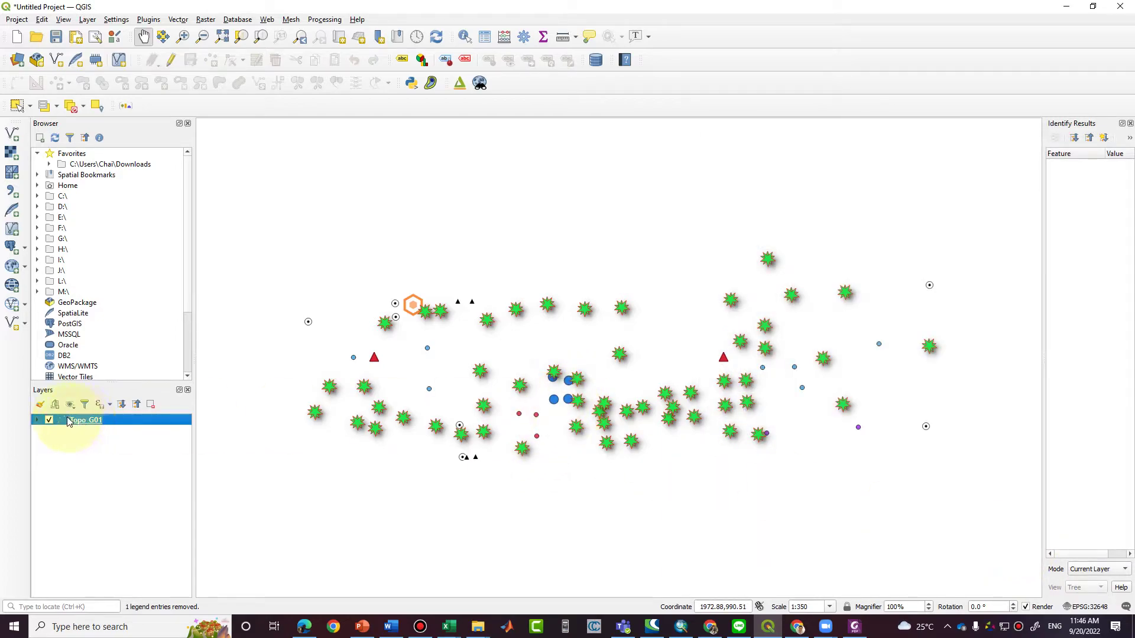
pyautogui.click(39, 422)
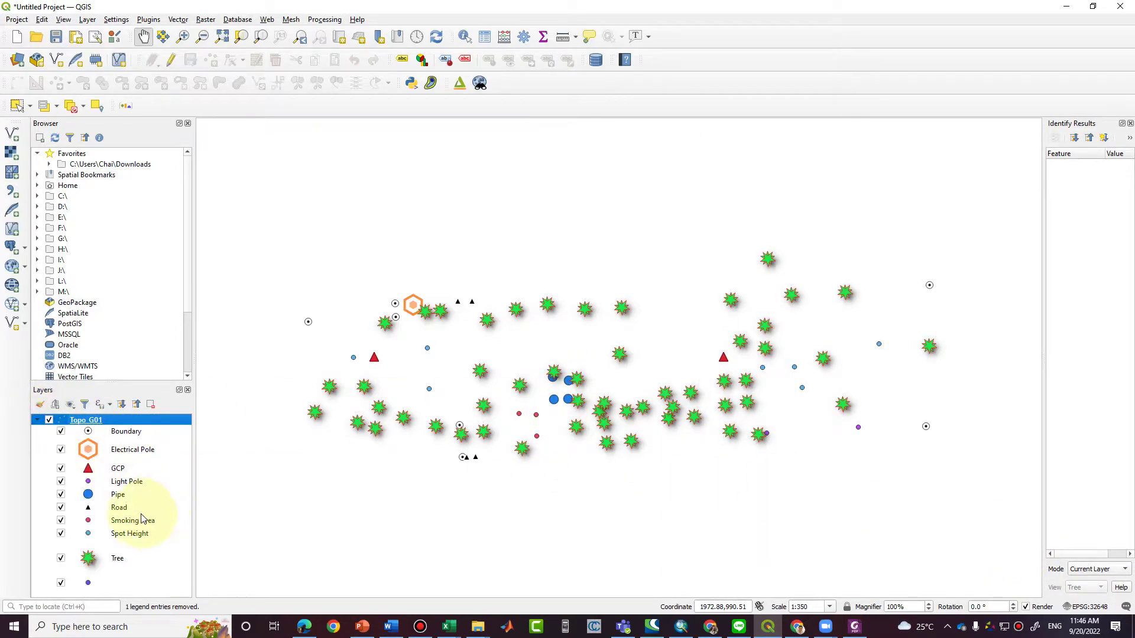
pyautogui.doubleClick(88, 539)
pyautogui.moveTo(1002, 385); pyautogui.dragTo(1008, 471)
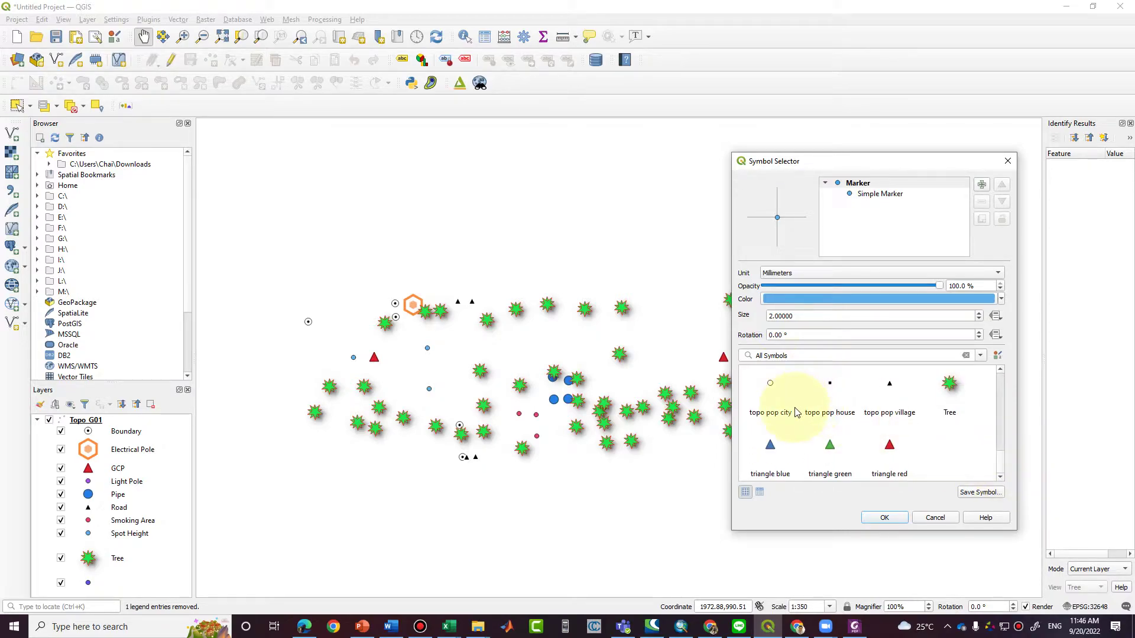
pyautogui.click(829, 387)
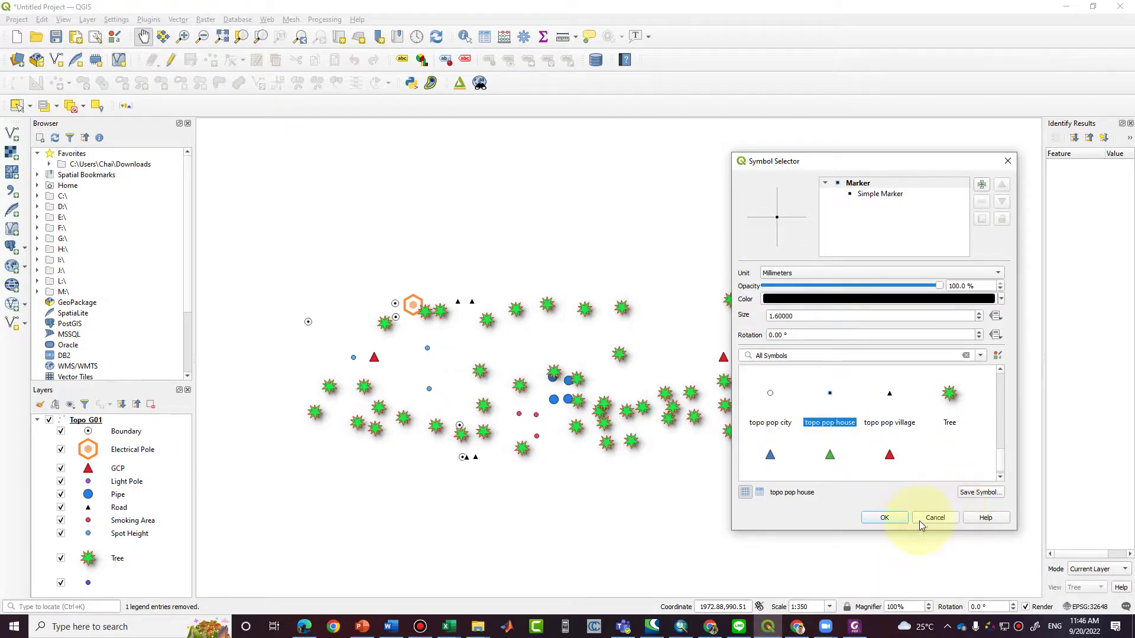
pyautogui.click(884, 518)
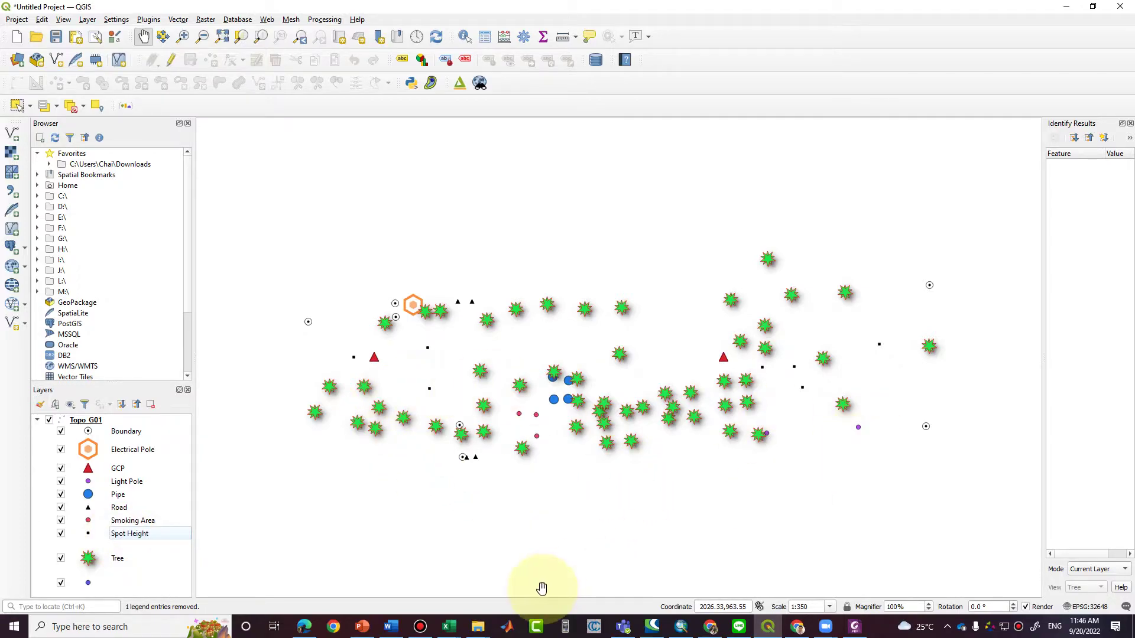
# Change the Smoking Area symbol in the Topo_G01 legend to the dot red marker.
pyautogui.doubleClick(89, 521)
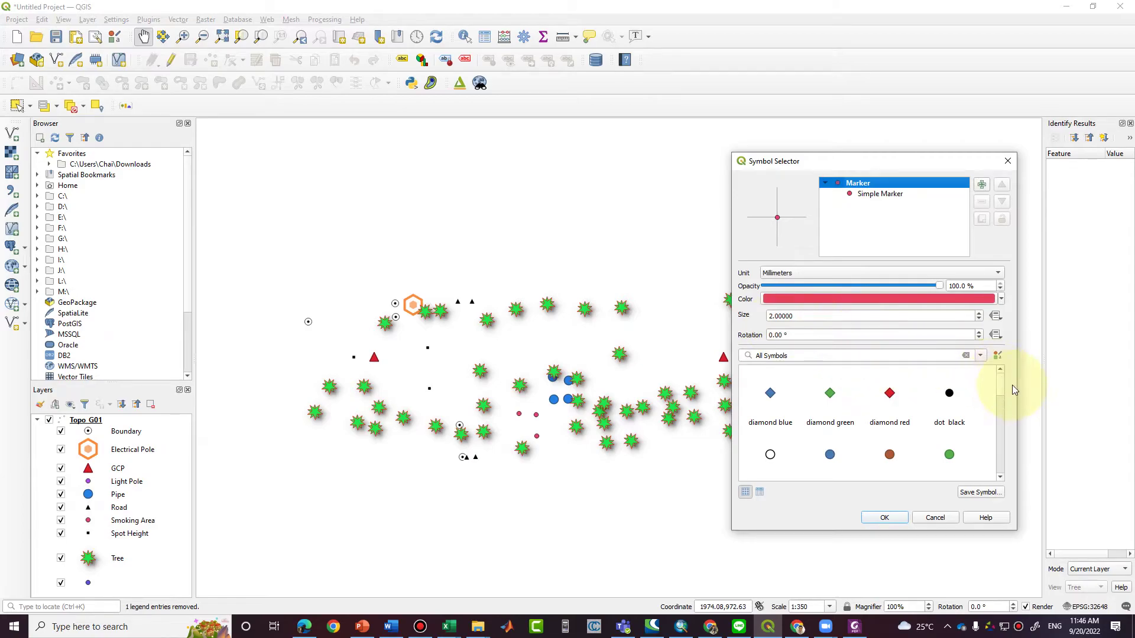
pyautogui.scroll(-5, 1003, 401)
pyautogui.click(949, 390)
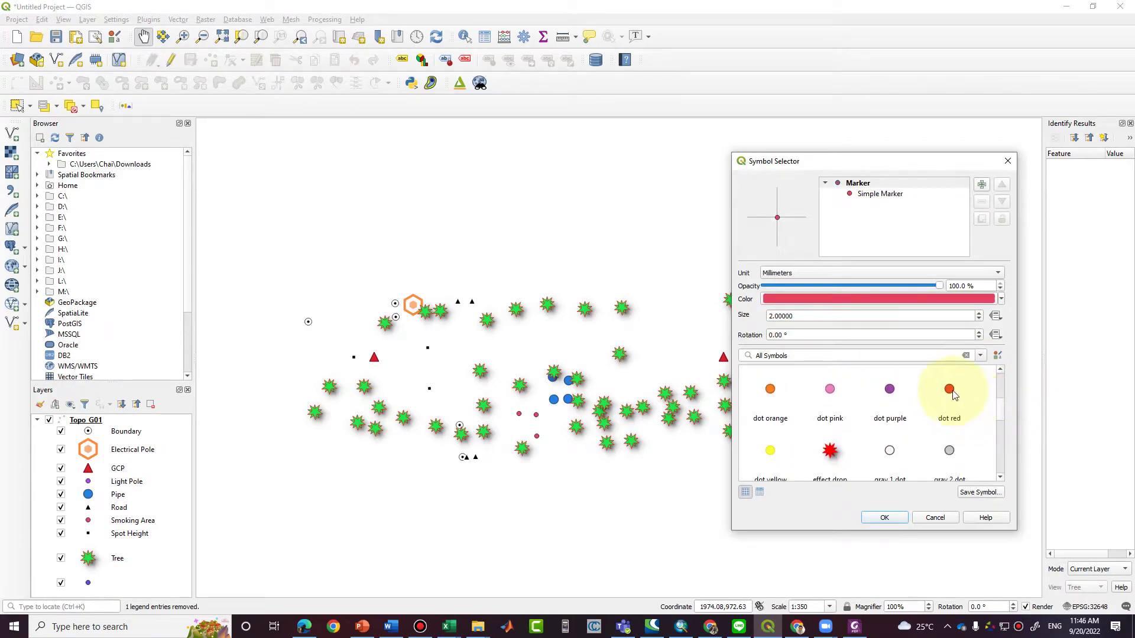
pyautogui.click(883, 518)
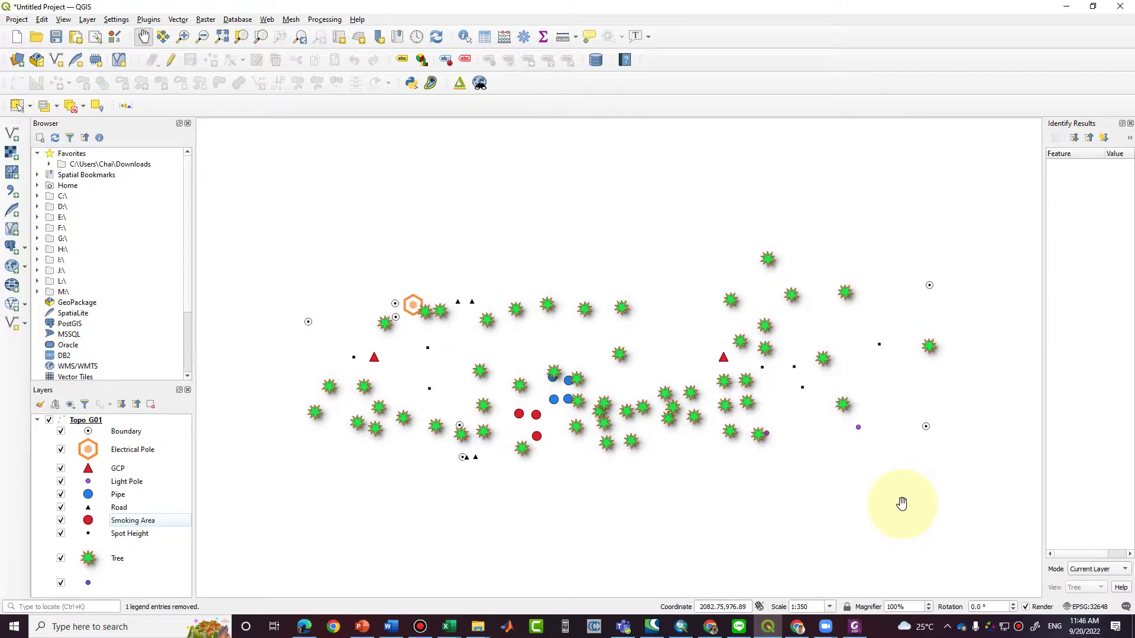
# Save the project as G01_Test in the แก้ไขใหม่ (17-6-2022) folder.
pyautogui.click(56, 41)
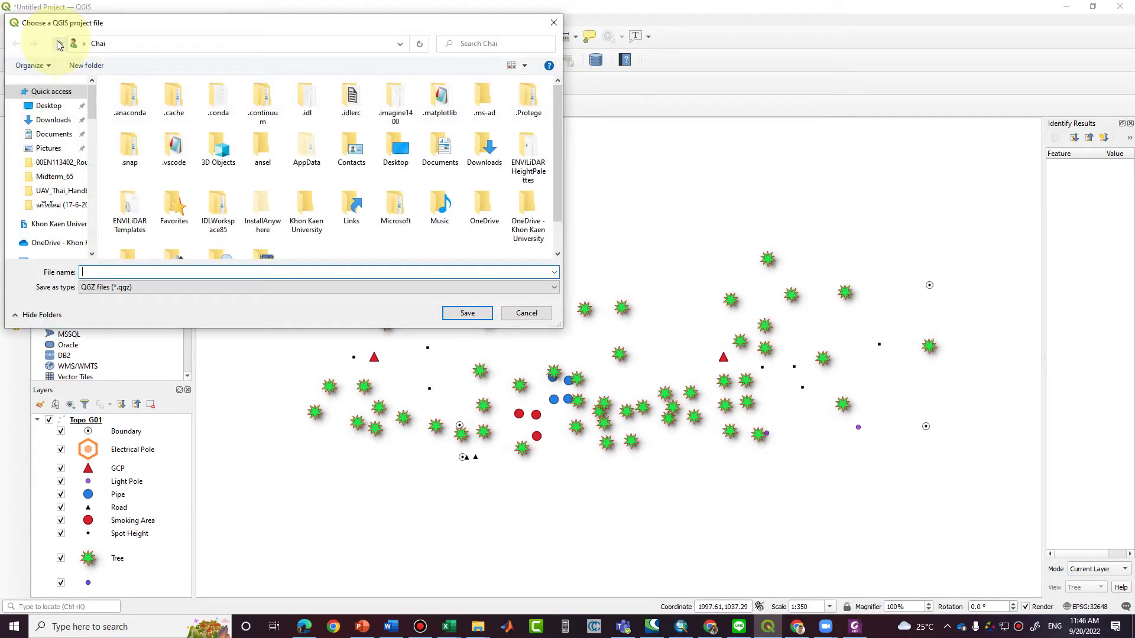
pyautogui.click(72, 206)
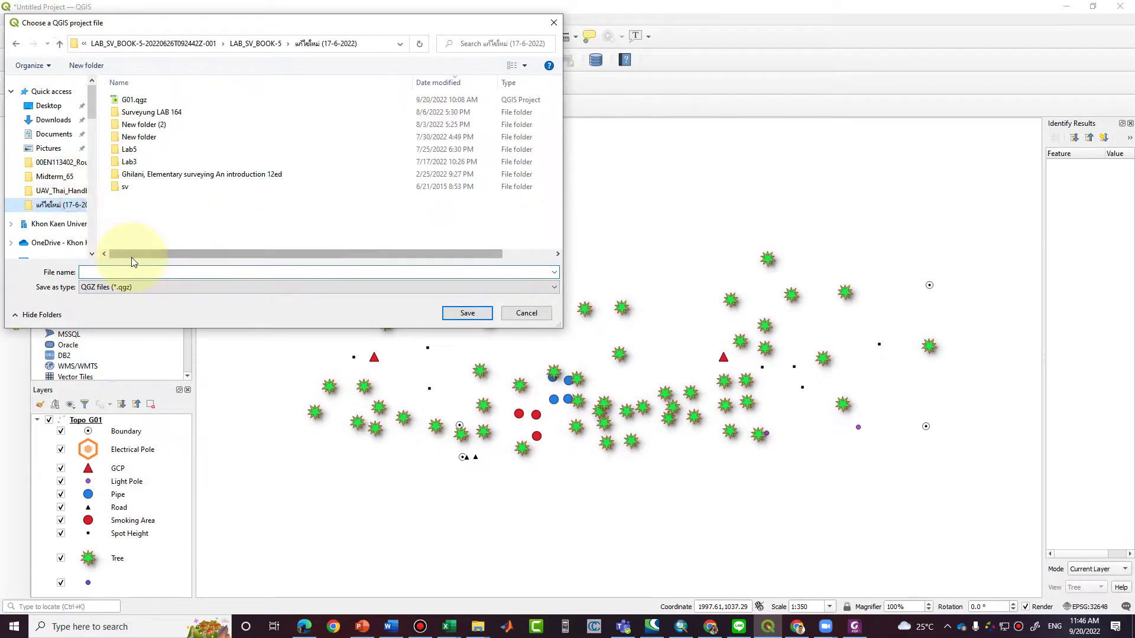
pyautogui.click(143, 103)
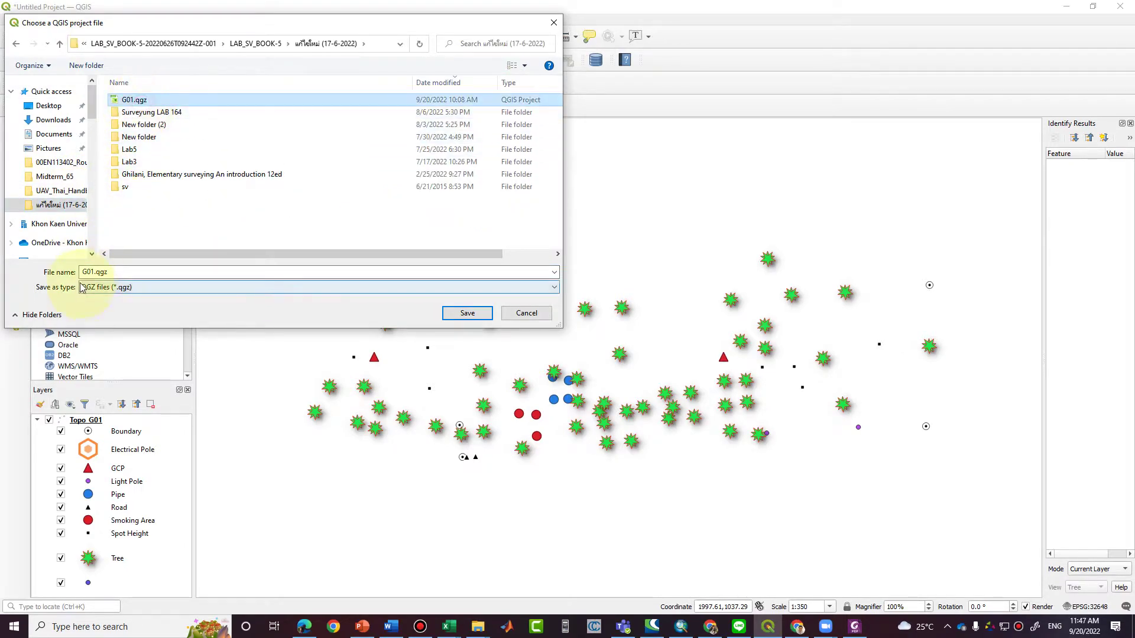
pyautogui.doubleClick(95, 273)
pyautogui.moveTo(95, 273); pyautogui.dragTo(416, 328)
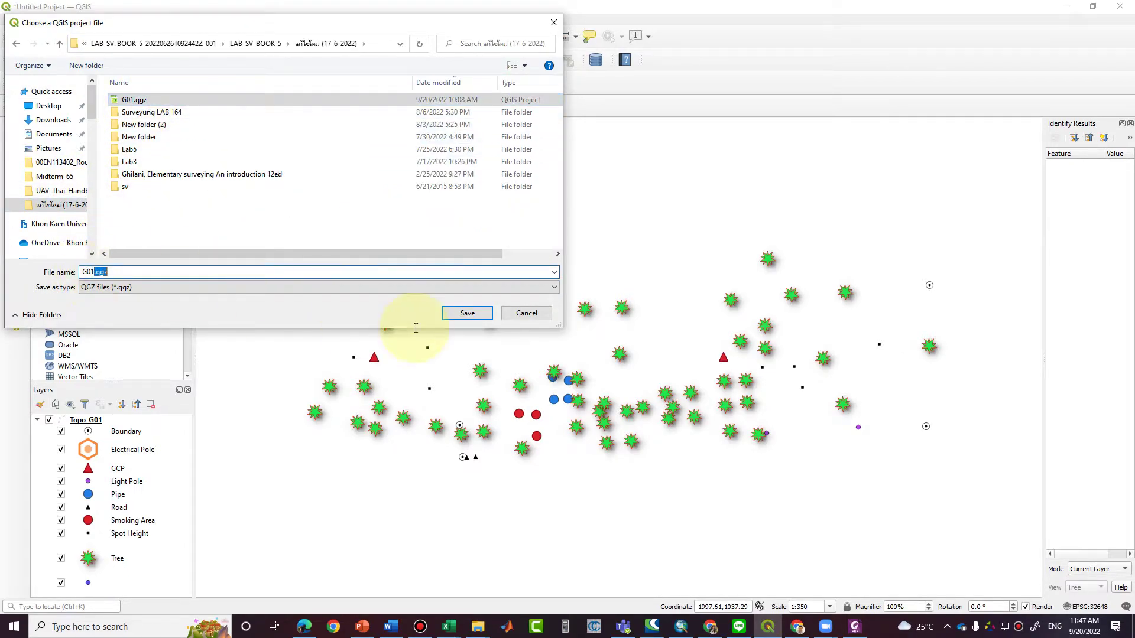
pyautogui.write('_Test')
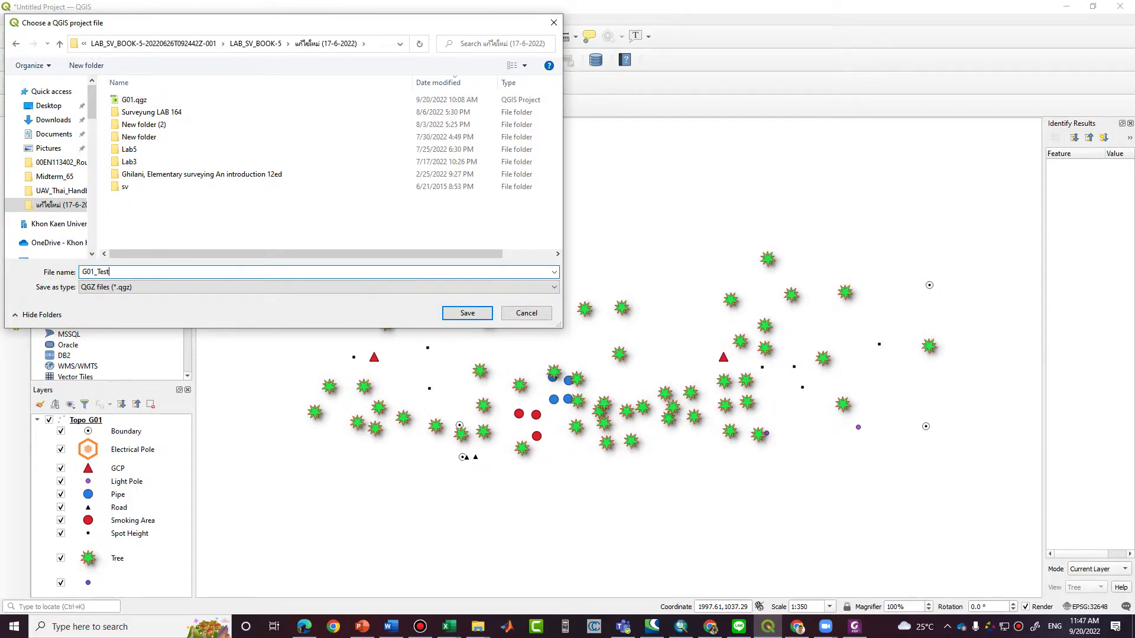
pyautogui.press('Return')
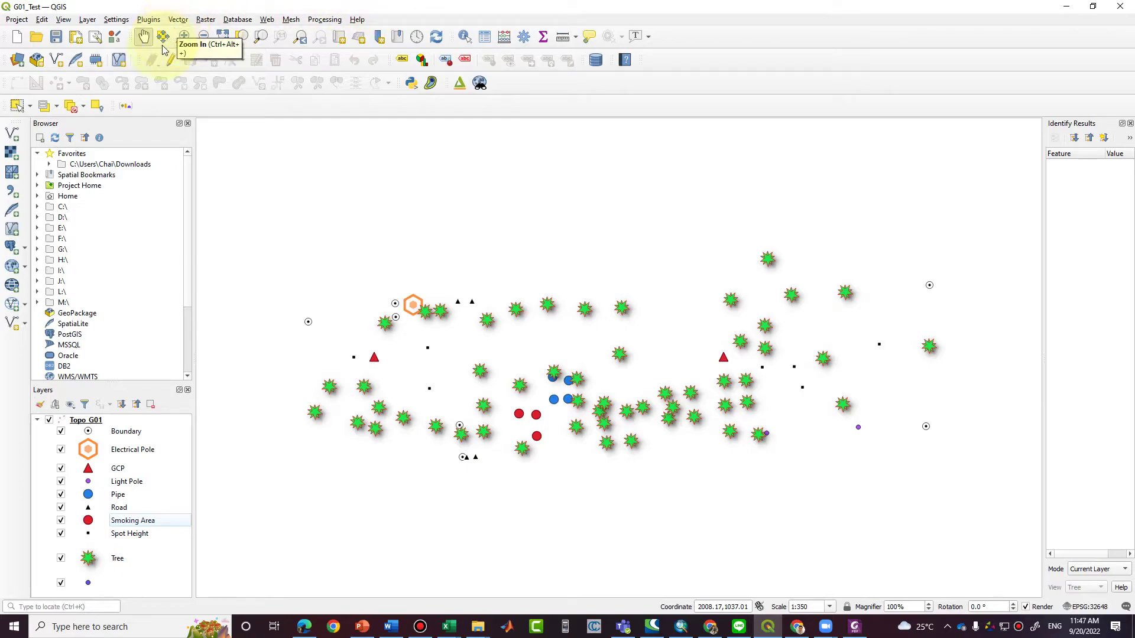
# Start a new shapefile layer and set its file to Boundary.shp in the แก้ไขใหม่ (17-6-2022) folder.
pyautogui.click(56, 57)
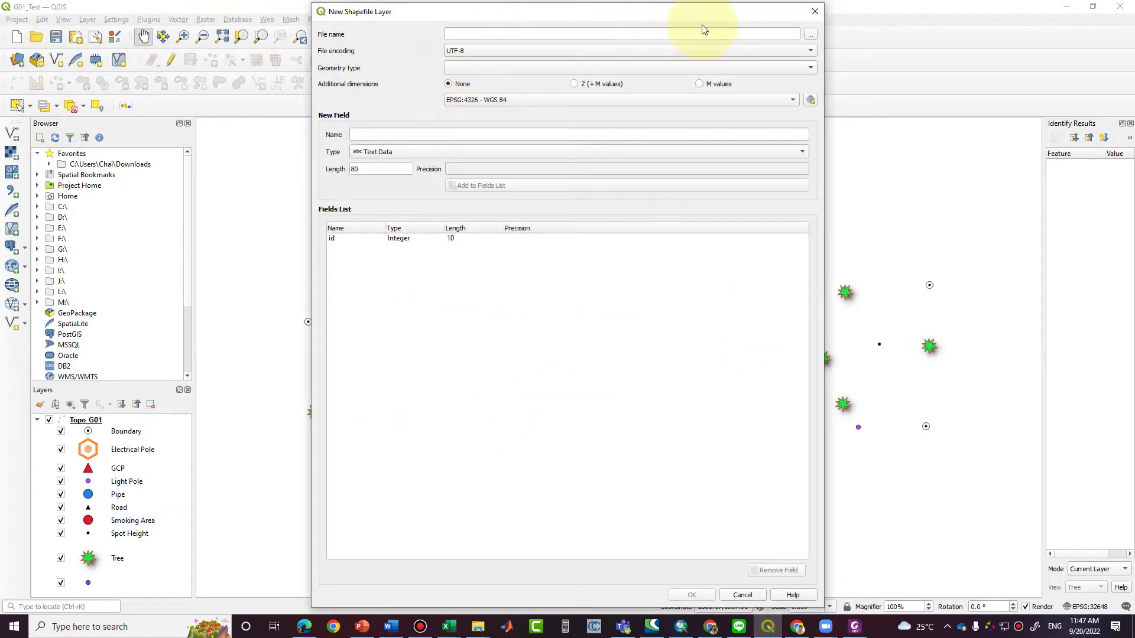
pyautogui.click(810, 34)
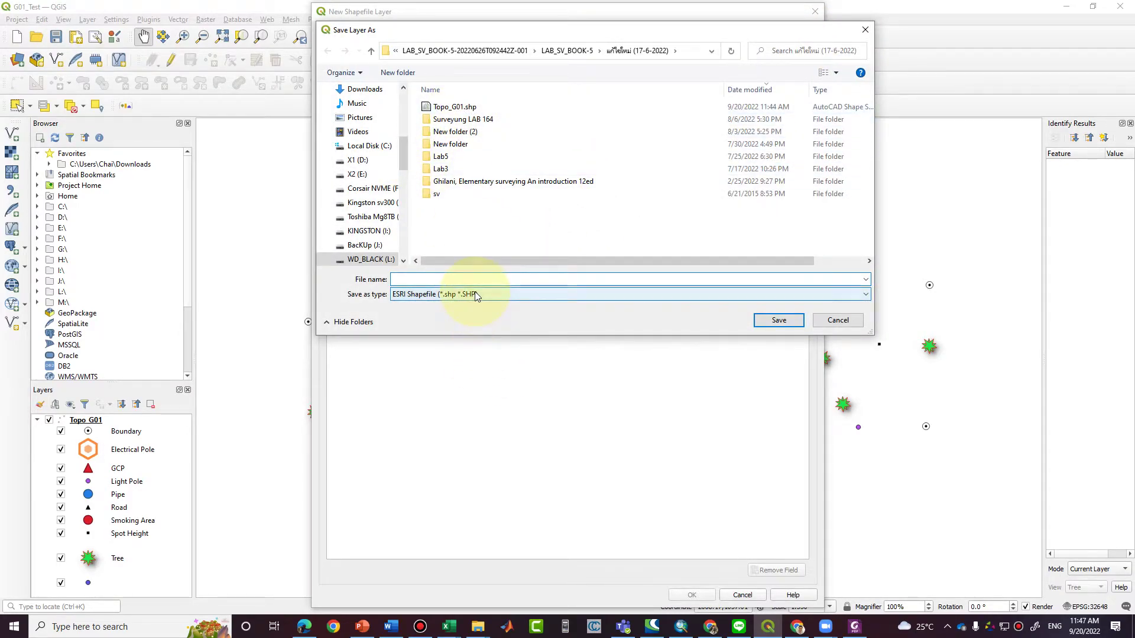
pyautogui.write('R')
pyautogui.press('BackSpace')
pyautogui.write('Boundar')
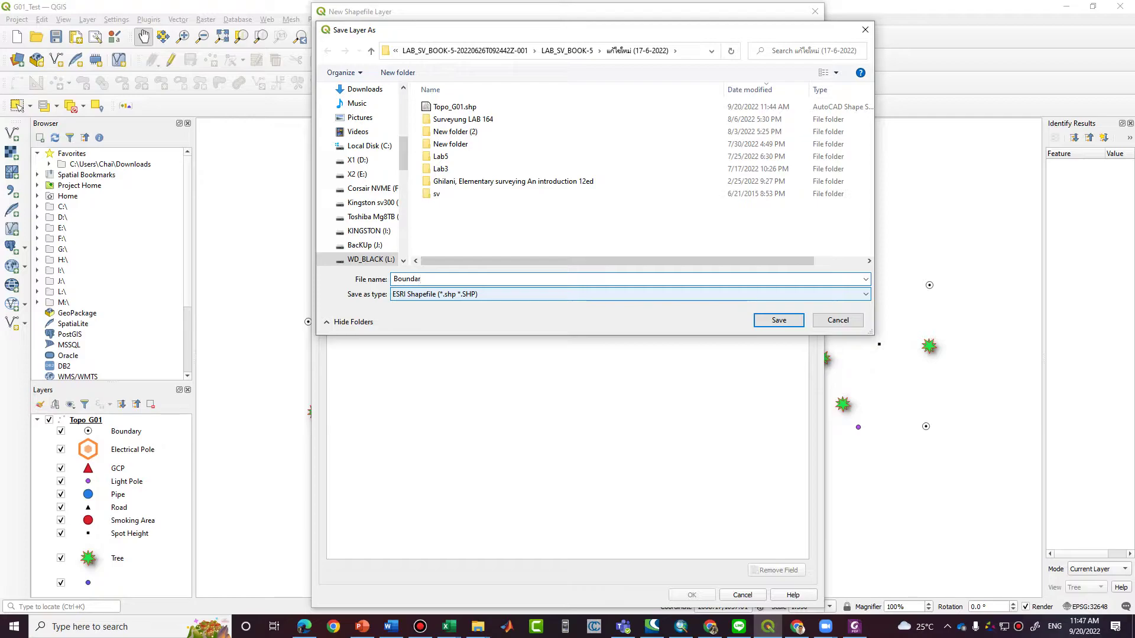
pyautogui.press('BackSpace')
pyautogui.press('BackSpace')
pyautogui.click(789, 322)
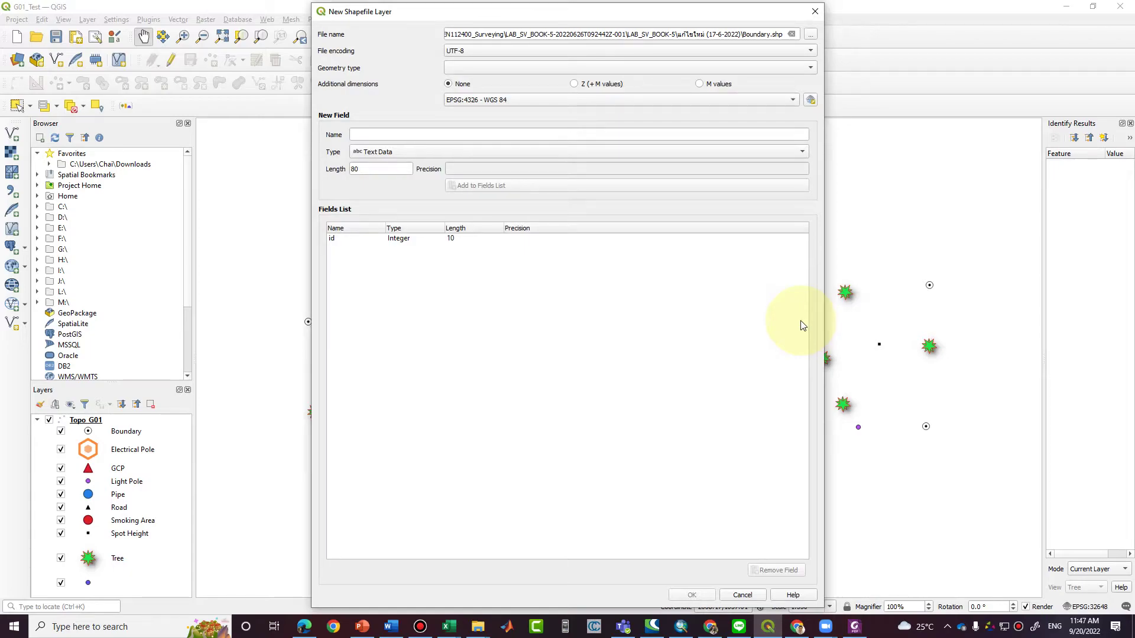
# Create the Boundary shapefile with Line geometry and place the layer above Topo_G01 in the layer list.
pyautogui.click(718, 67)
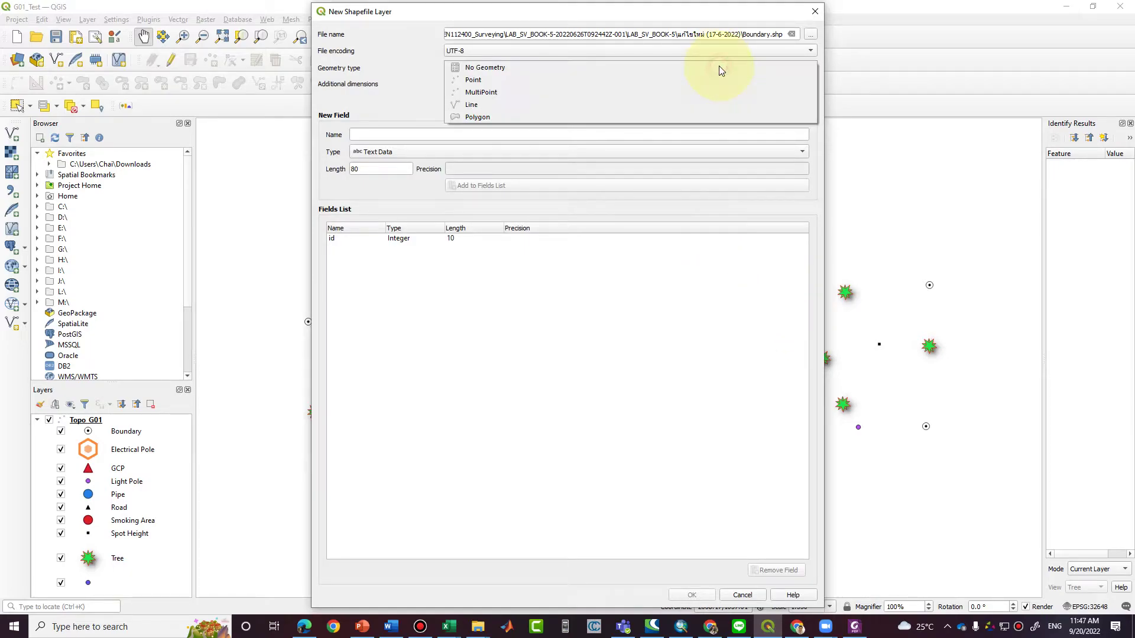
pyautogui.click(559, 101)
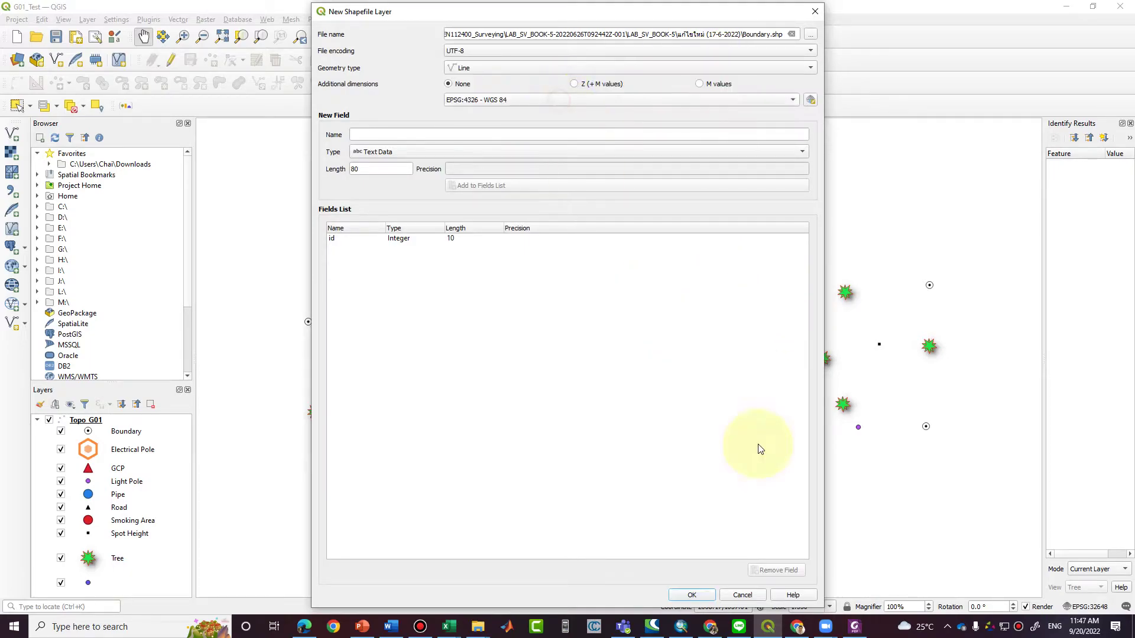
pyautogui.click(693, 595)
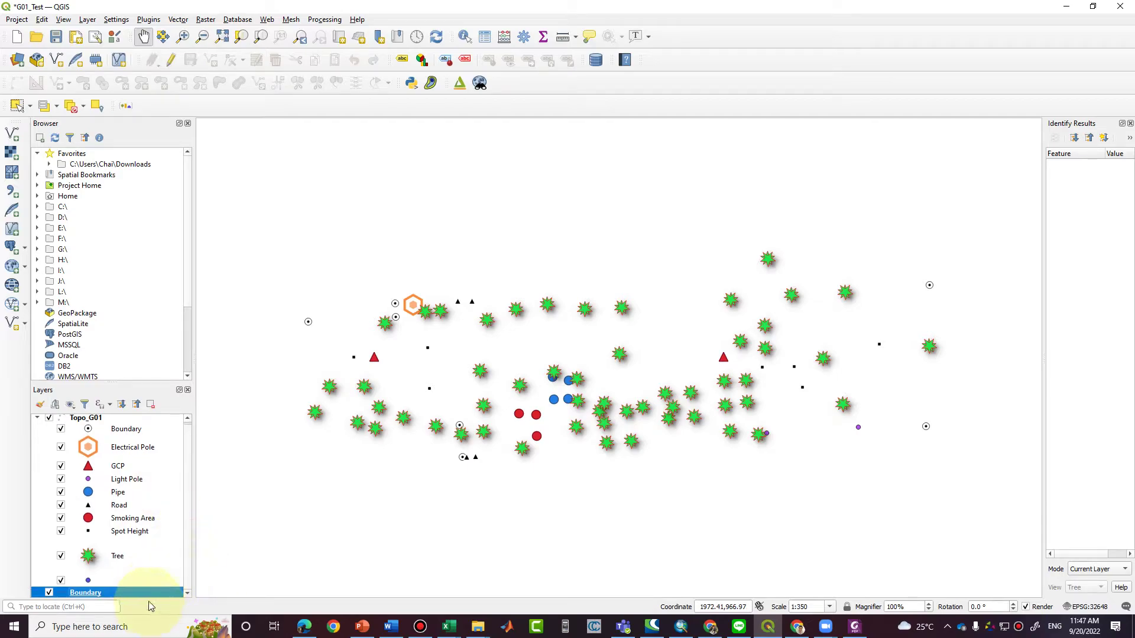
pyautogui.moveTo(148, 595); pyautogui.dragTo(151, 422)
pyautogui.click(142, 422)
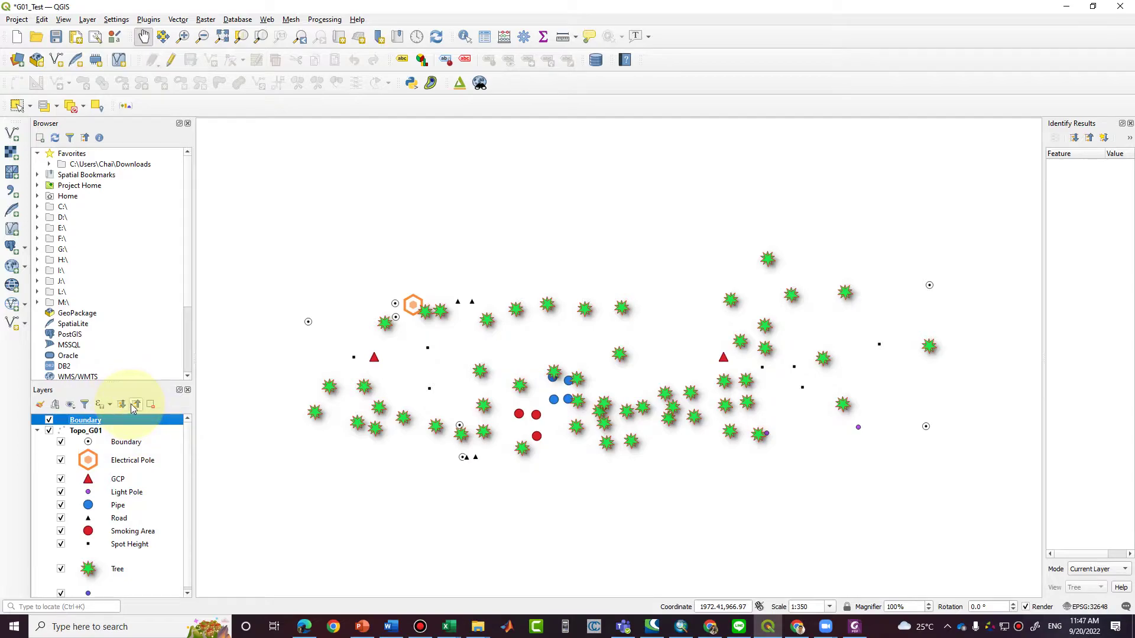
# Enable editing on Boundary and start a line from the northwest boundary point through the northern boundary and road points to the northeast corner.
pyautogui.click(169, 63)
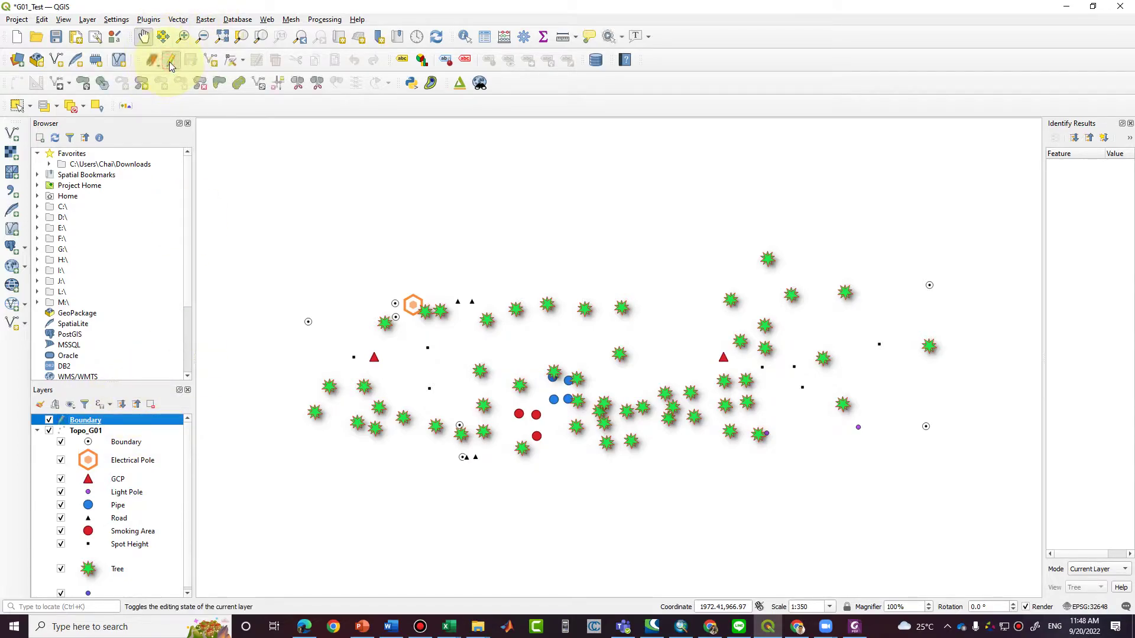
pyautogui.click(211, 60)
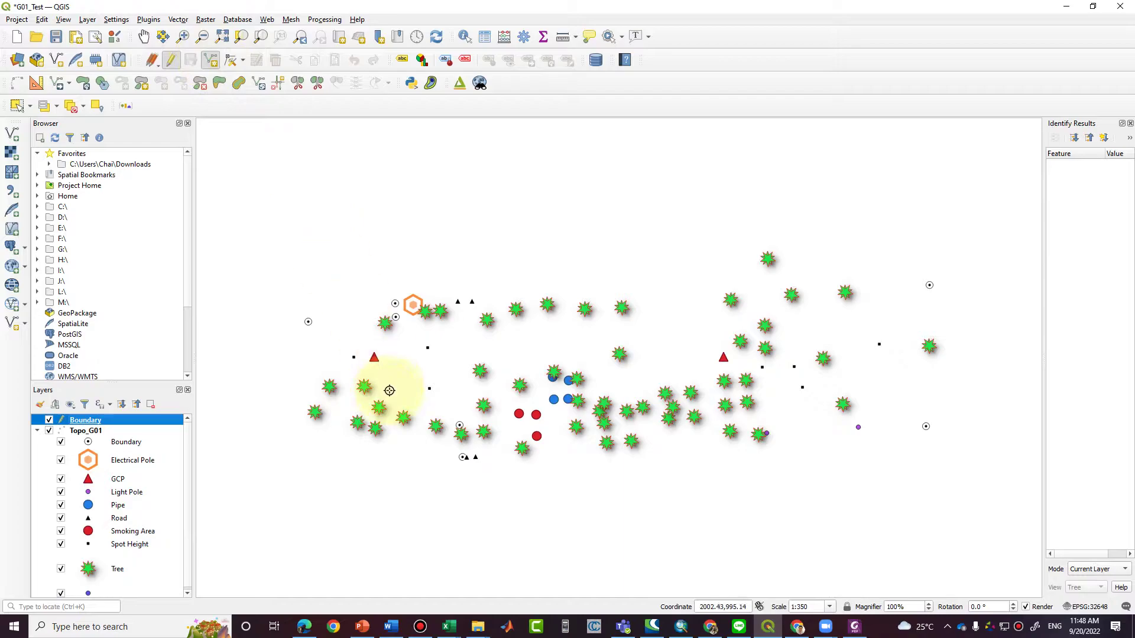
pyautogui.click(308, 322)
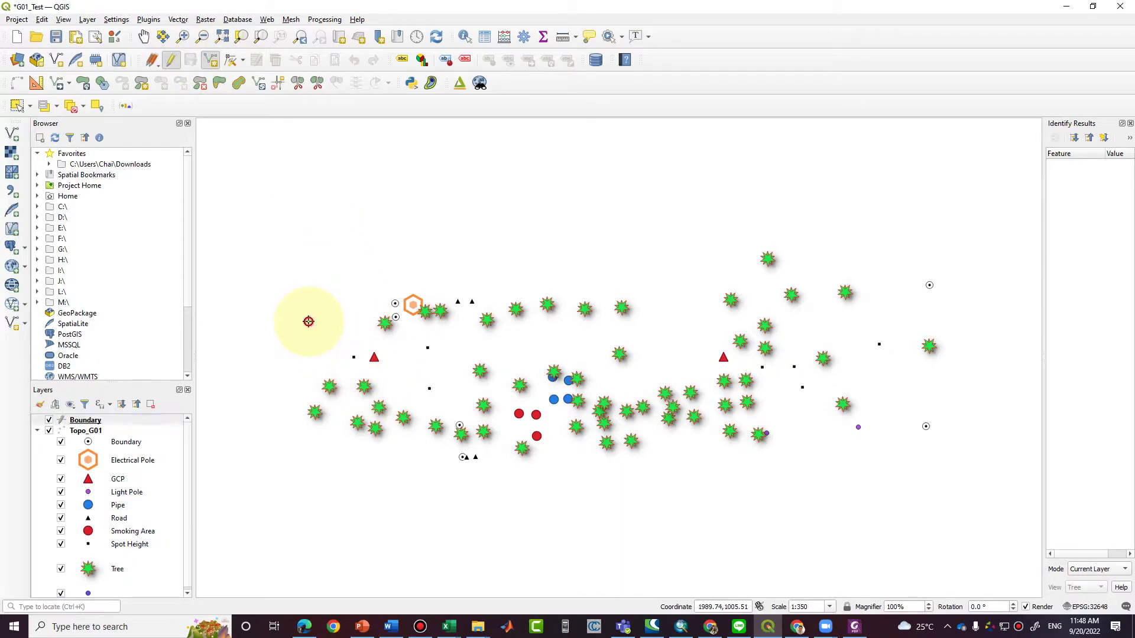
pyautogui.click(395, 317)
pyautogui.click(396, 303)
pyautogui.click(928, 285)
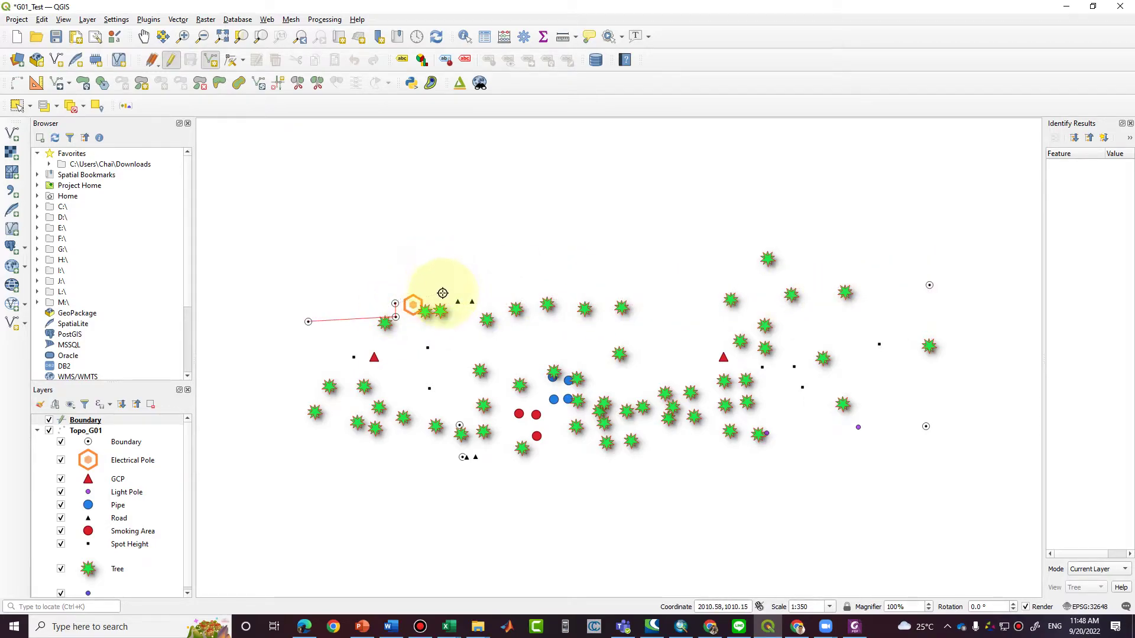
pyautogui.click(457, 302)
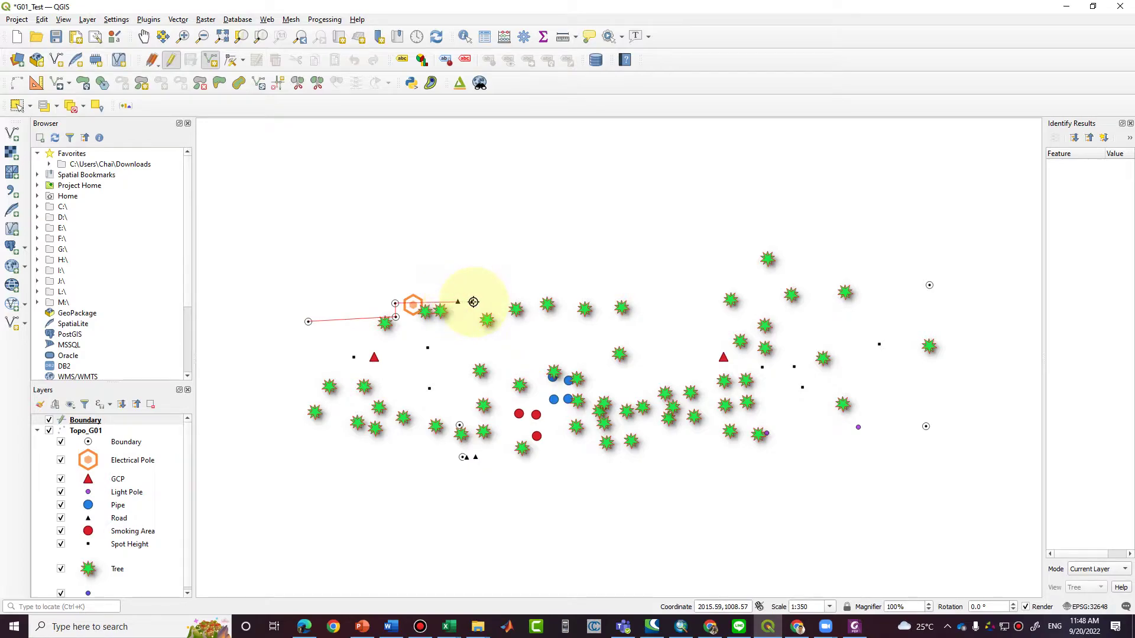
pyautogui.click(473, 302)
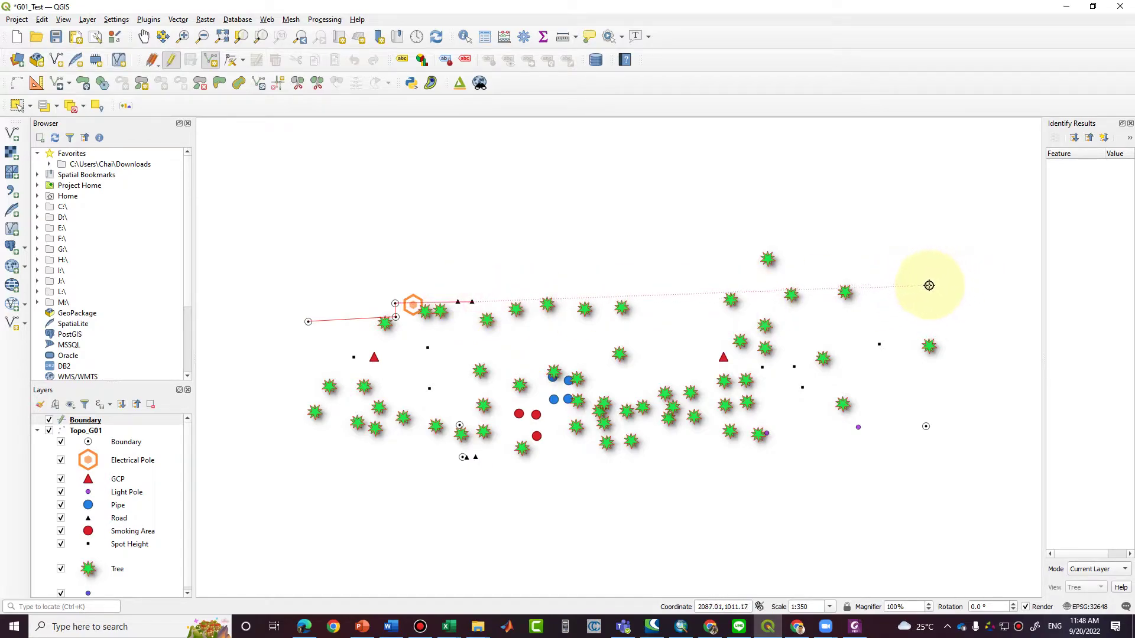
pyautogui.click(929, 285)
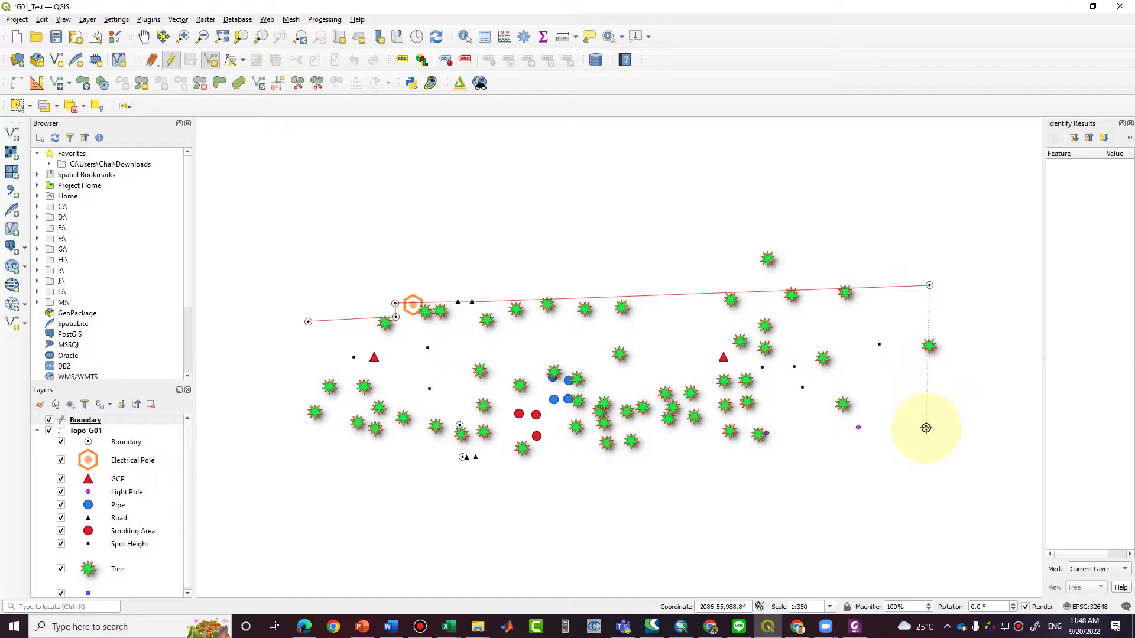
# Continue the boundary line through the southeast corner and southern boundary points to the open southwest end, and finish the feature with id 1.
pyautogui.click(926, 427)
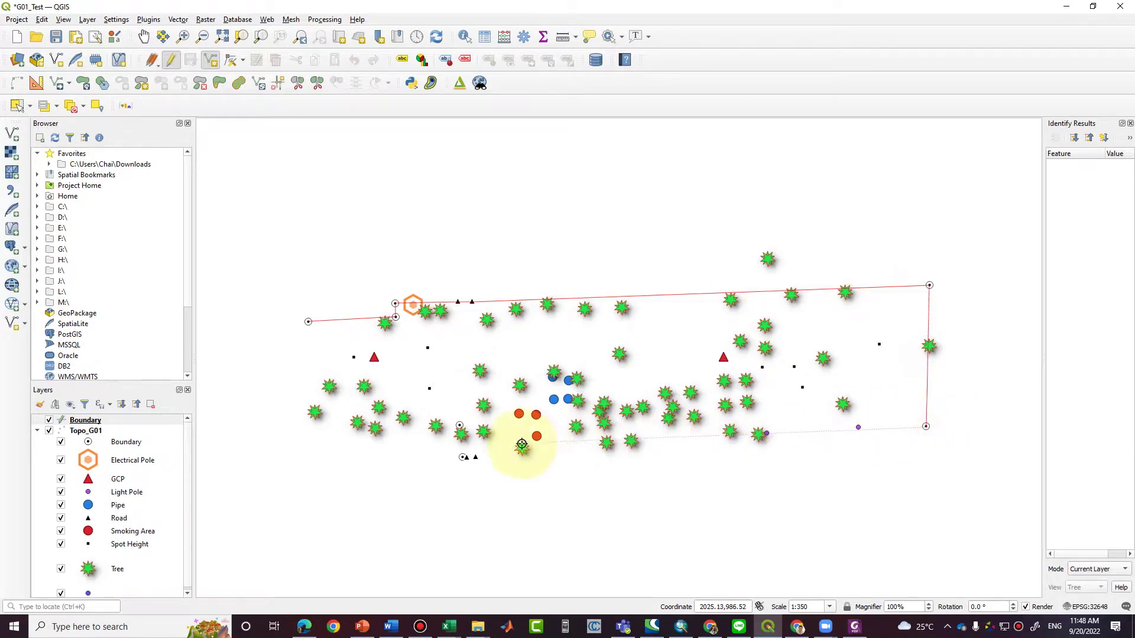
pyautogui.click(467, 456)
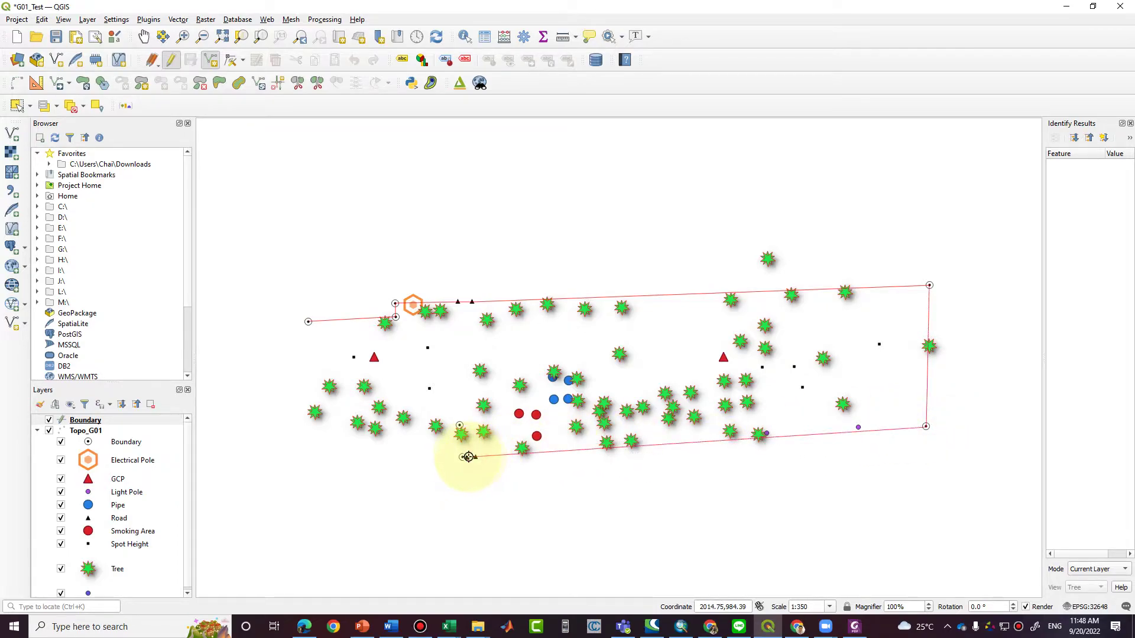
pyautogui.click(461, 426)
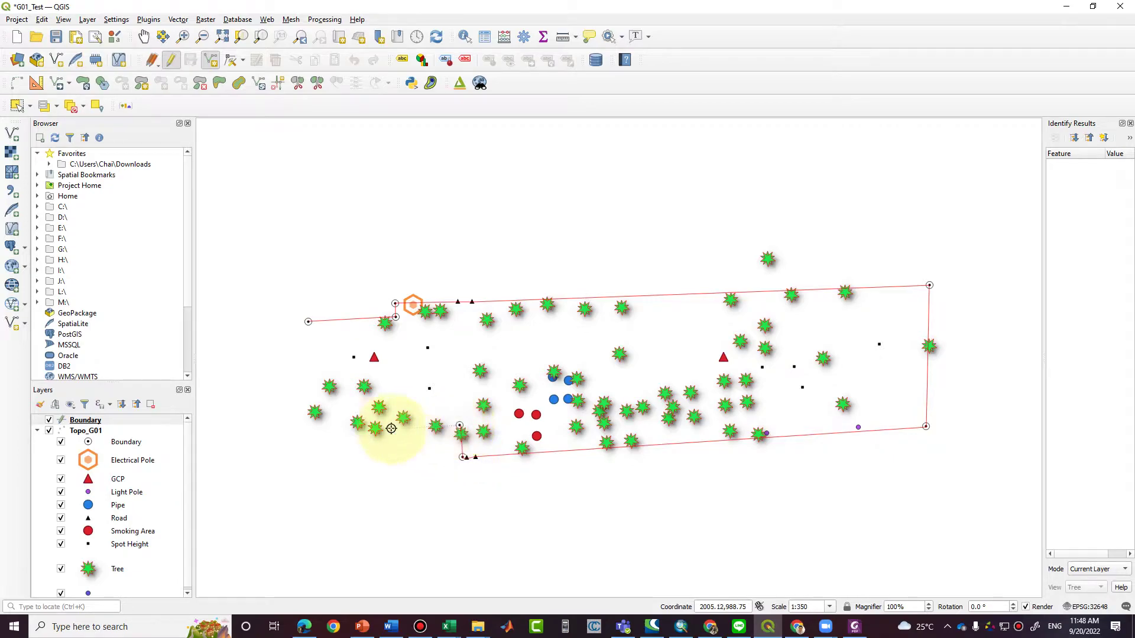
pyautogui.click(317, 439)
pyautogui.rightClick(316, 439)
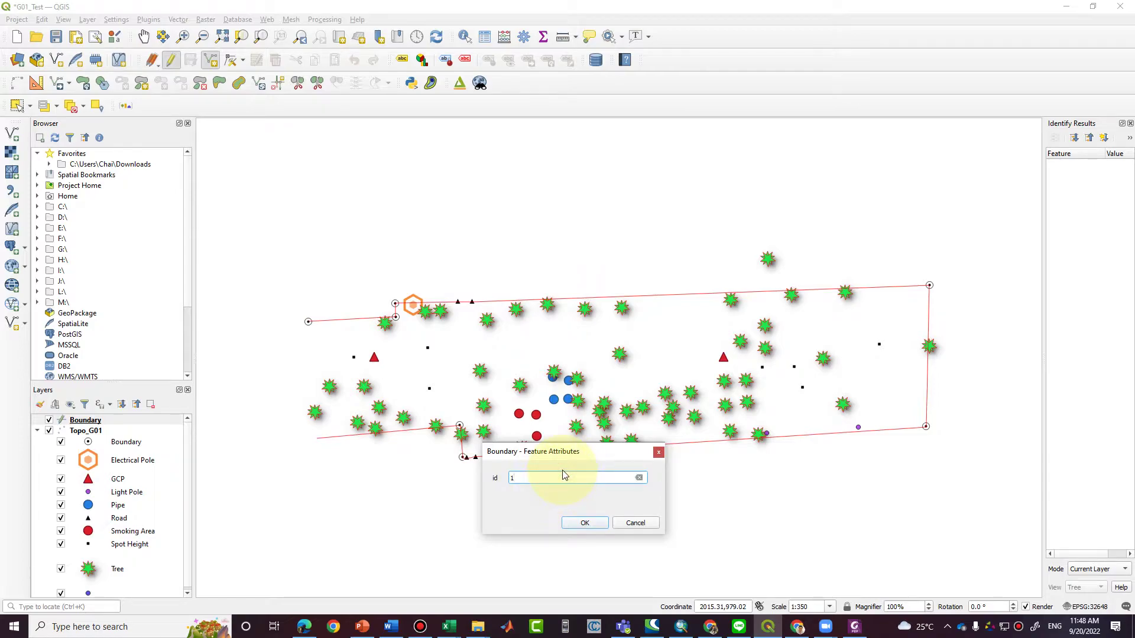
pyautogui.press('Return')
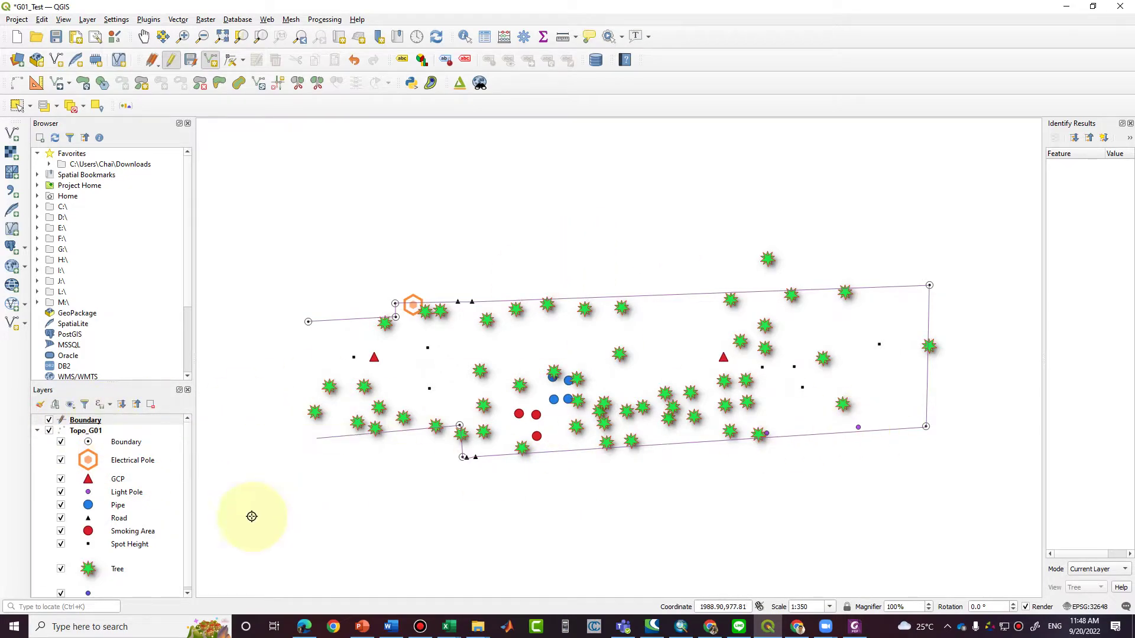
# Open the Light Pole symbol from the Topo_G01 legend and browse its marker presets.
pyautogui.doubleClick(87, 492)
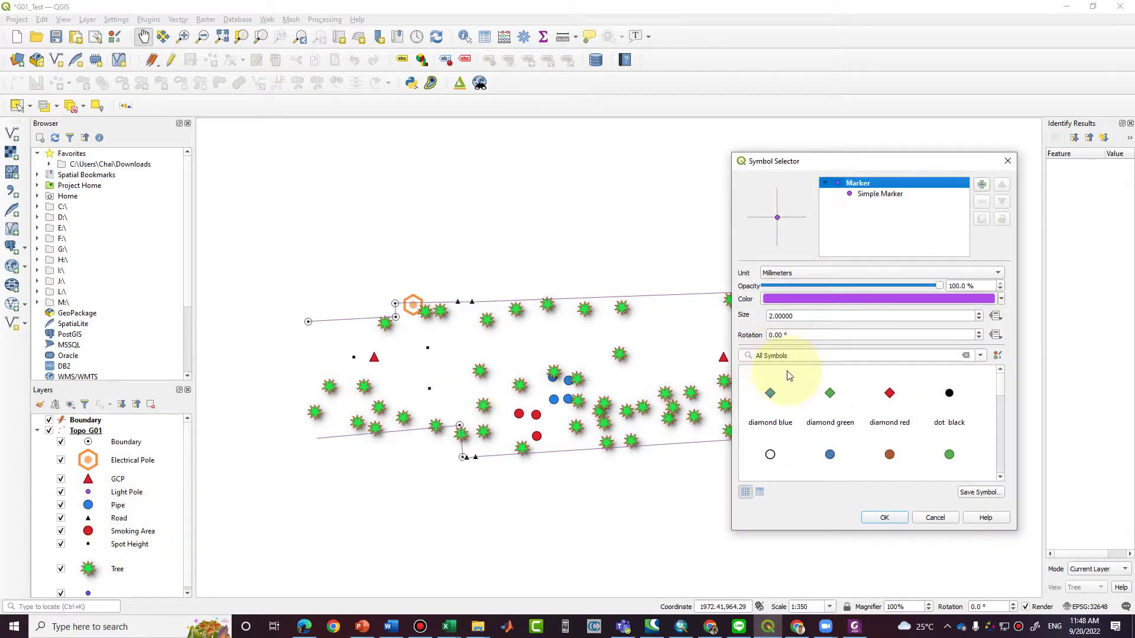
pyautogui.scroll(-2, 1004, 388)
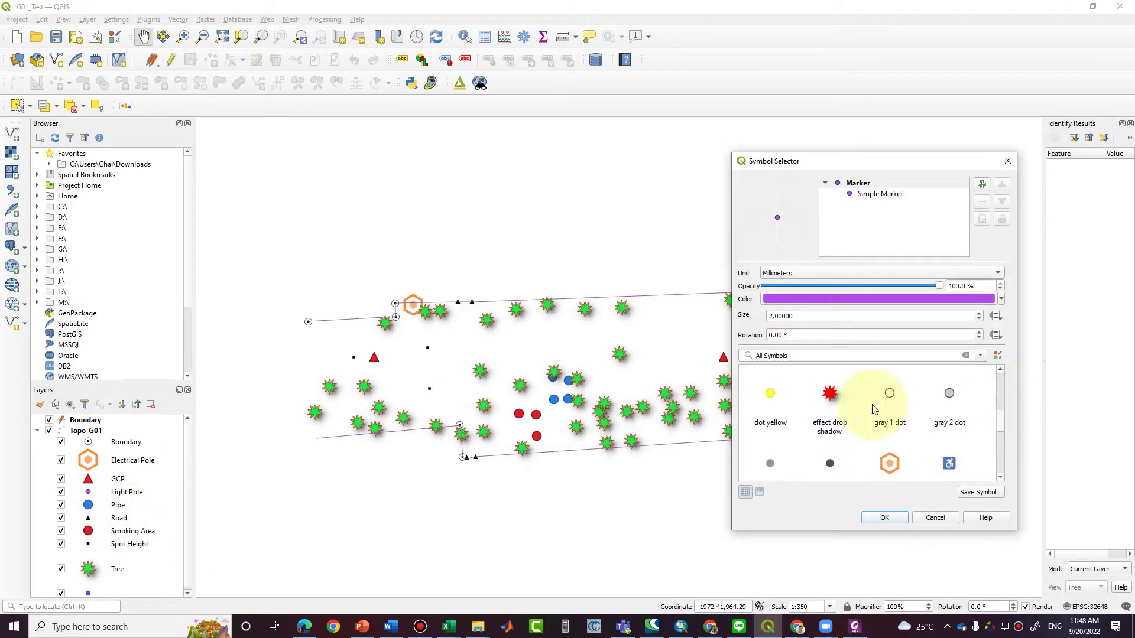
pyautogui.click(839, 391)
pyautogui.click(1001, 299)
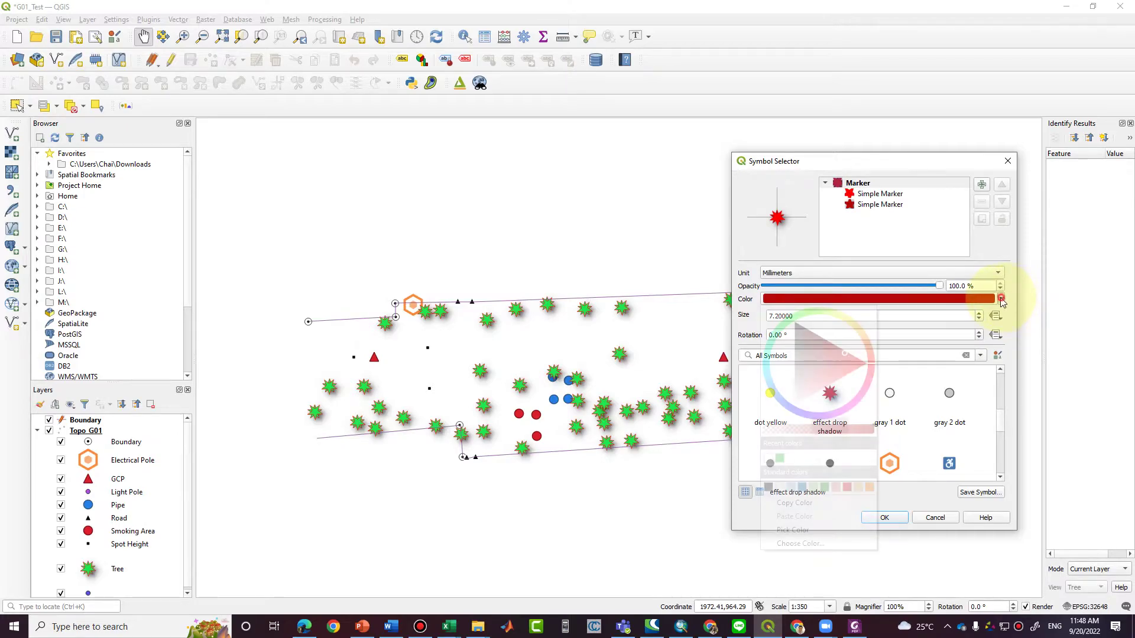
pyautogui.moveTo(846, 324)
pyautogui.mouseDown()
pyautogui.moveTo(866, 366)
pyautogui.moveTo(857, 326)
pyautogui.mouseUp()
pyautogui.click(844, 345)
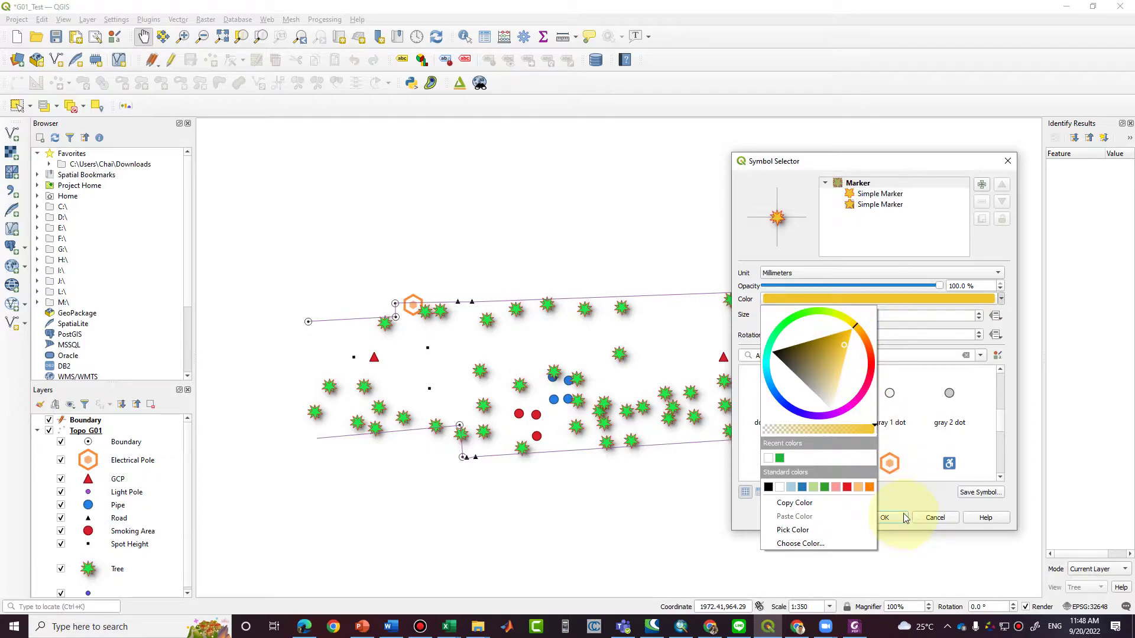
pyautogui.click(947, 400)
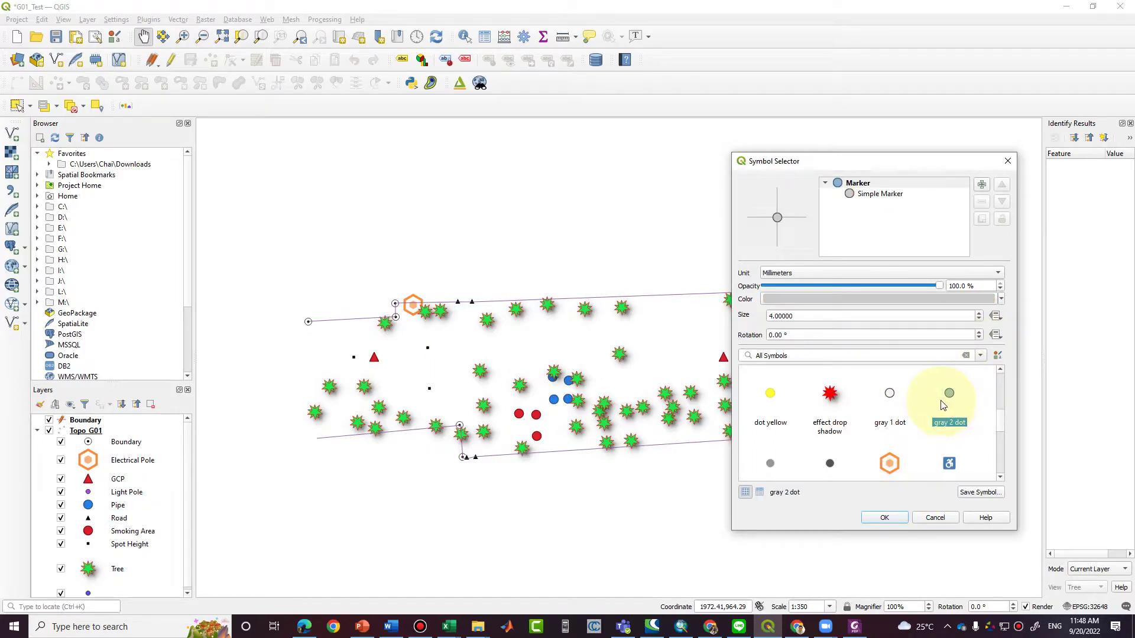
# Give the Light Pole category the dot yellow marker at size 5.2 millimetres and apply it.
pyautogui.click(770, 396)
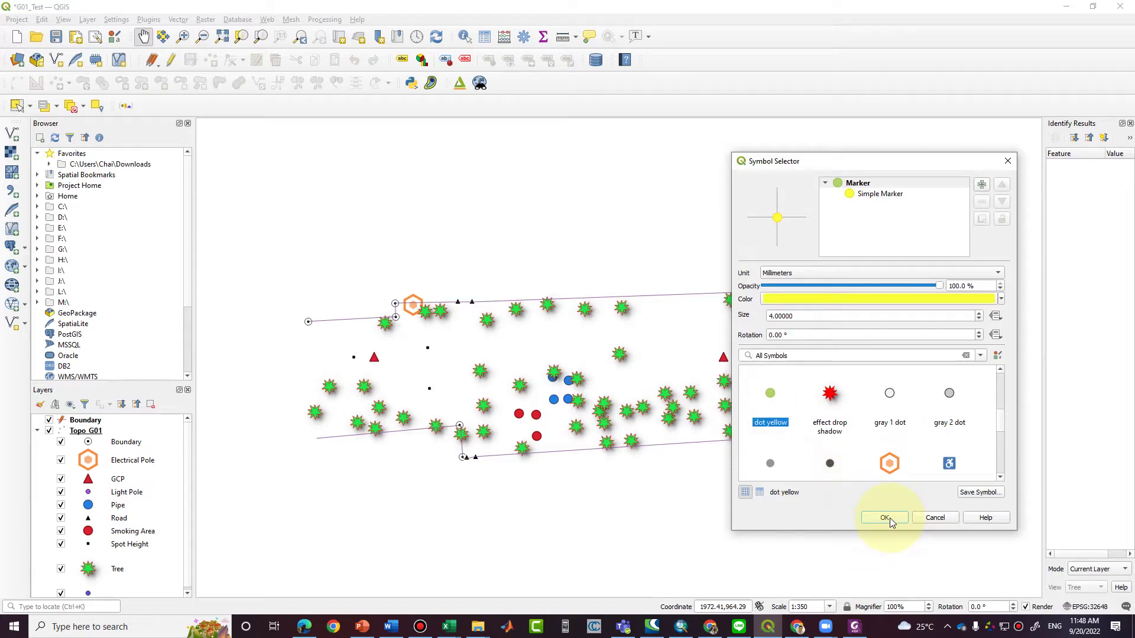
pyautogui.click(980, 314)
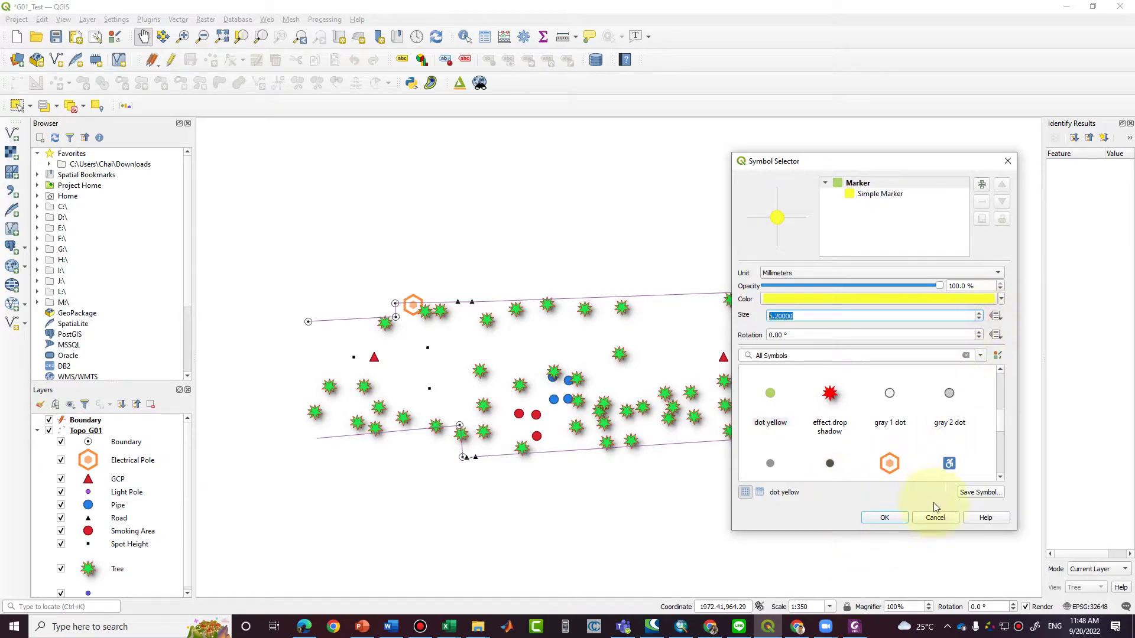
pyautogui.click(884, 518)
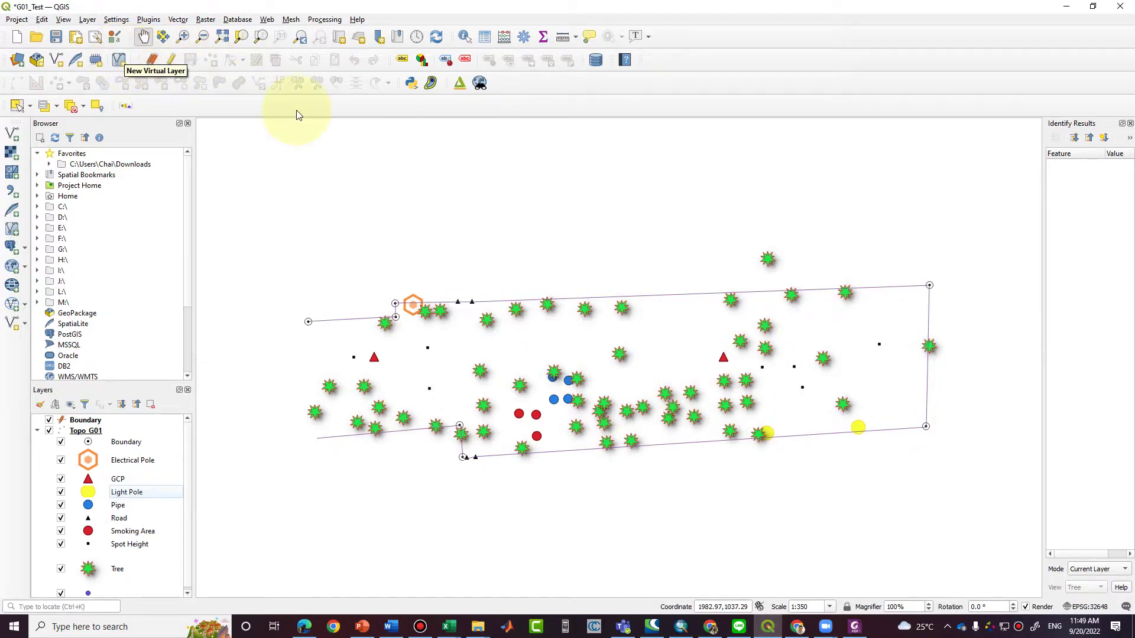
# Create a new shapefile layer named Road with Line geometry in the project folder.
pyautogui.click(62, 64)
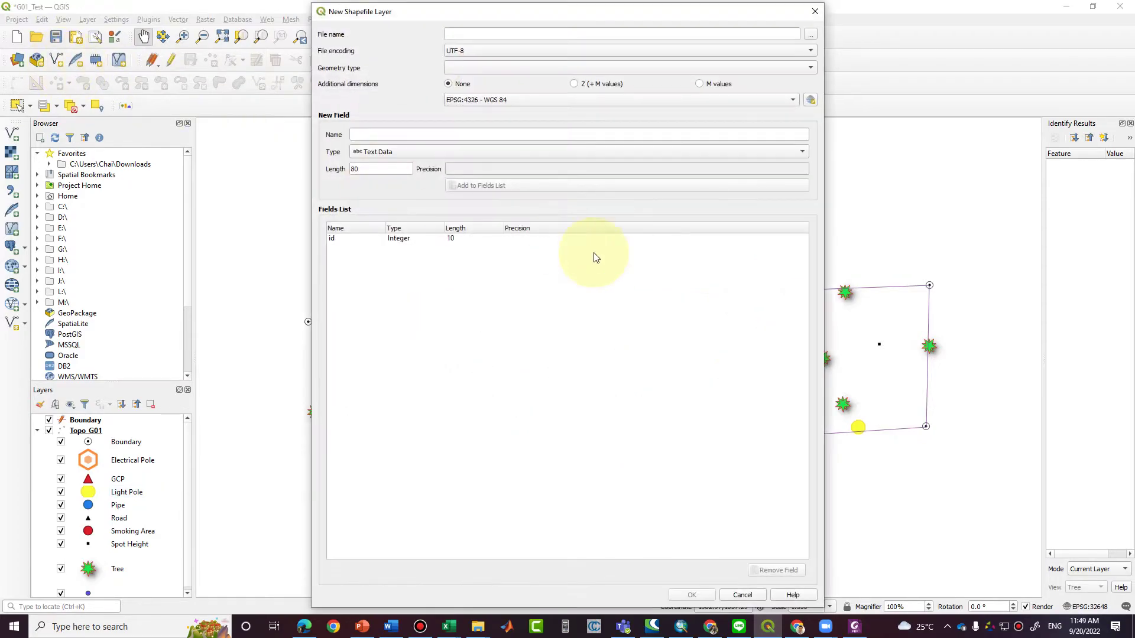
pyautogui.click(813, 38)
pyautogui.click(567, 278)
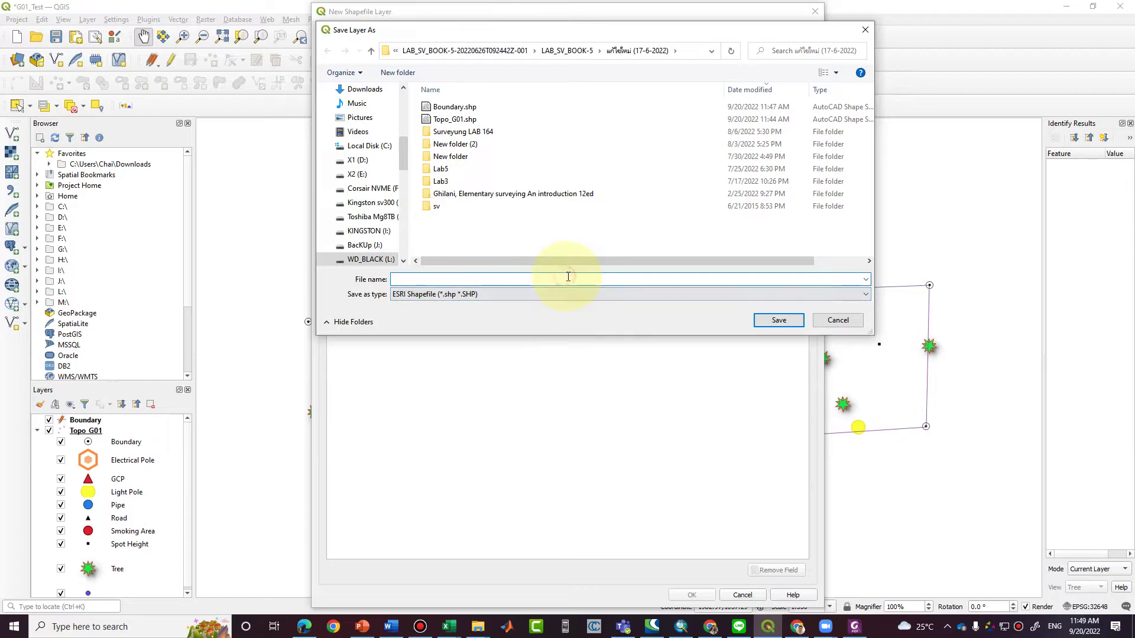
pyautogui.write('Road')
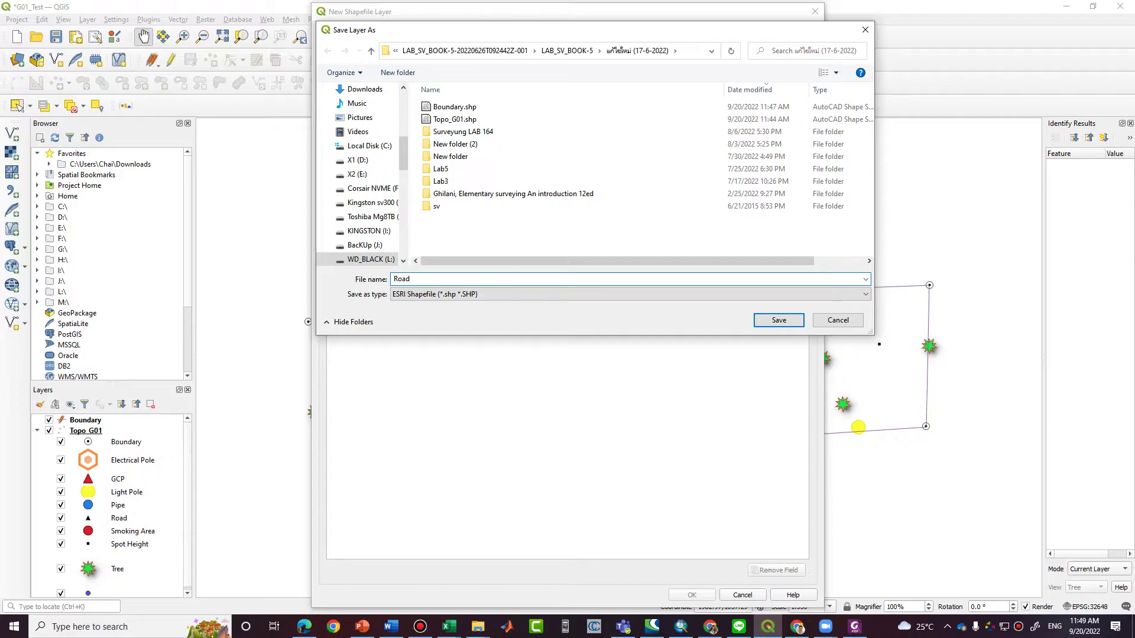
pyautogui.press('Return')
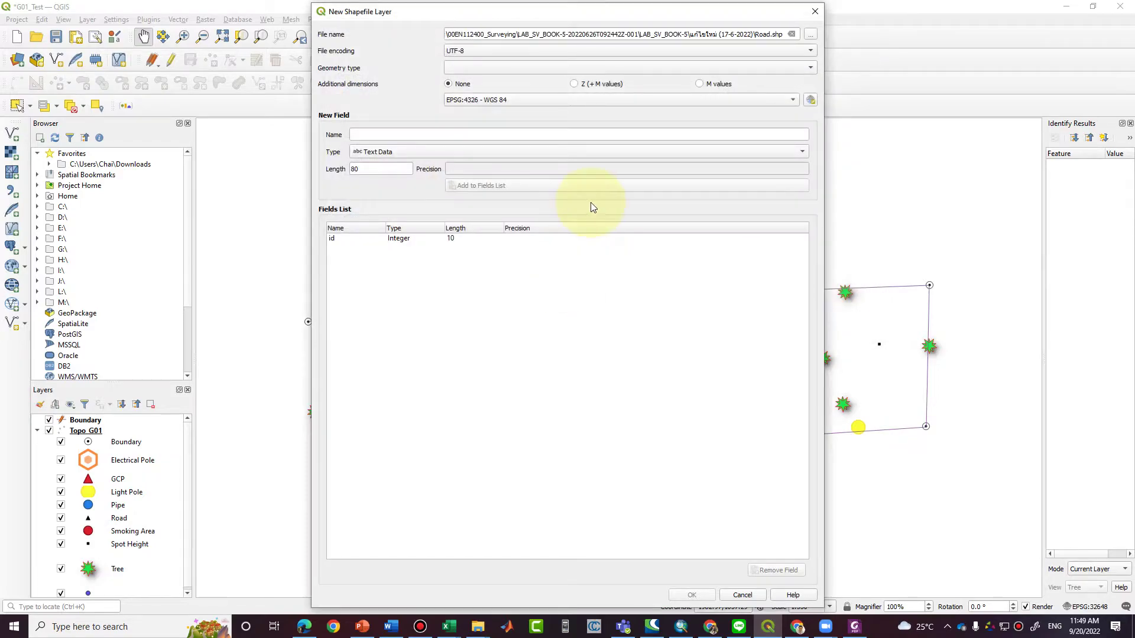
pyautogui.click(611, 69)
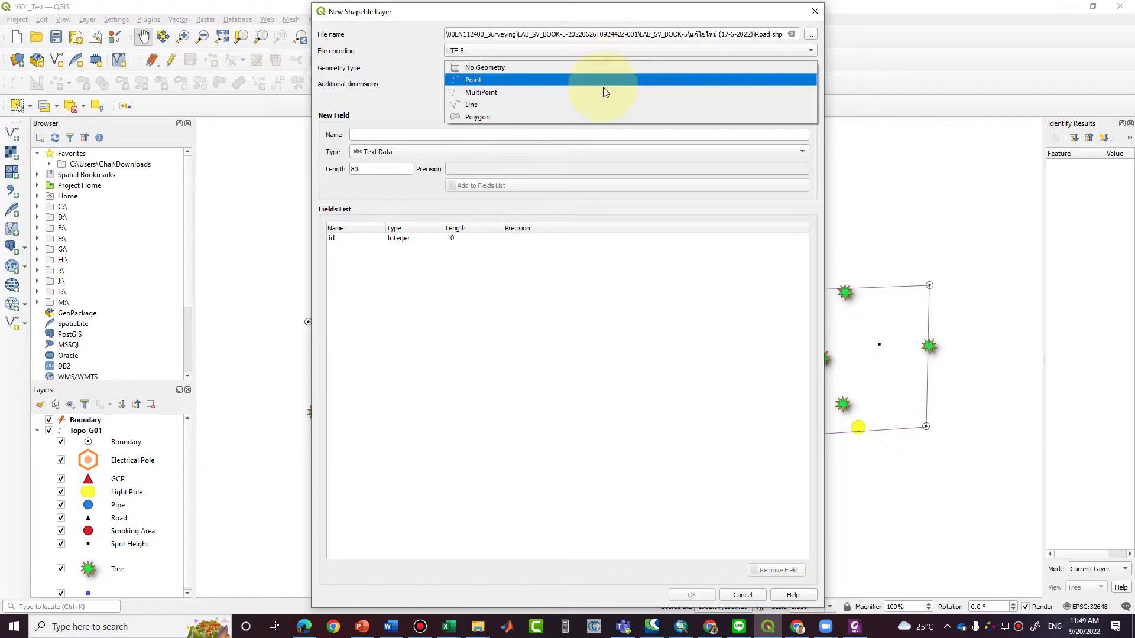
pyautogui.click(599, 105)
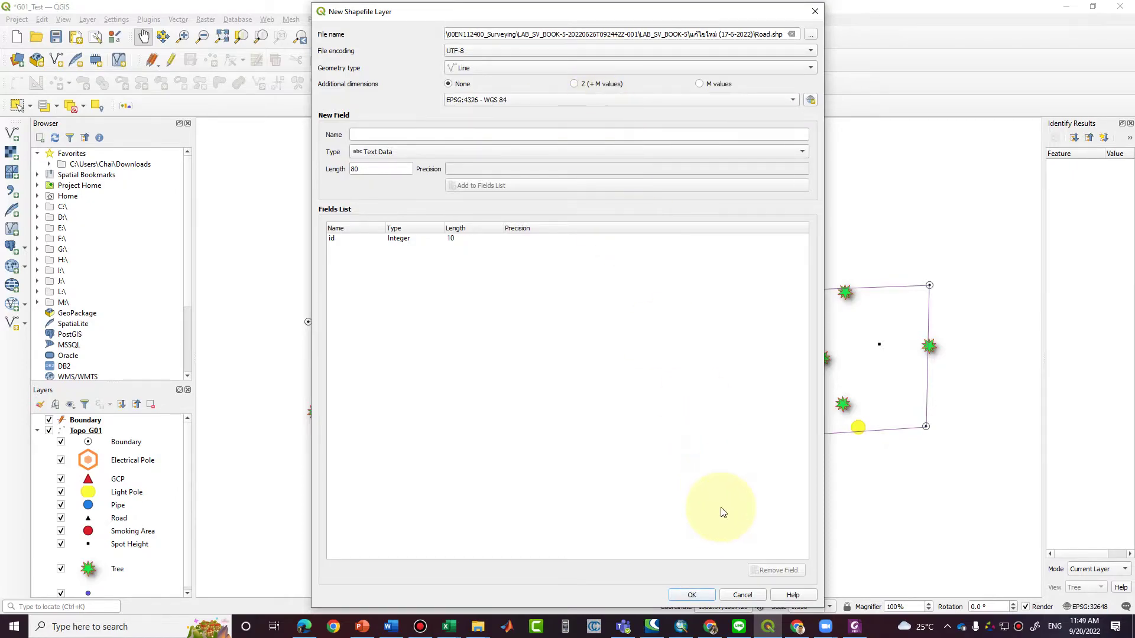
pyautogui.click(697, 598)
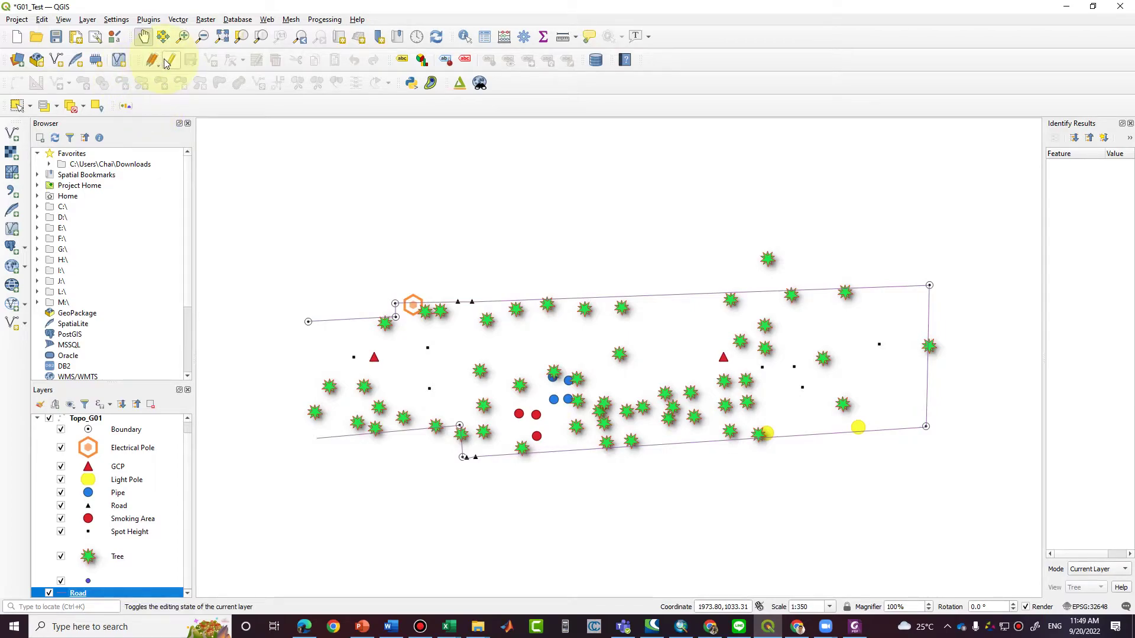
# Move the Road layer above Boundary in the layer order and collapse the Topo_G01 legend.
pyautogui.moveTo(151, 593); pyautogui.dragTo(153, 428)
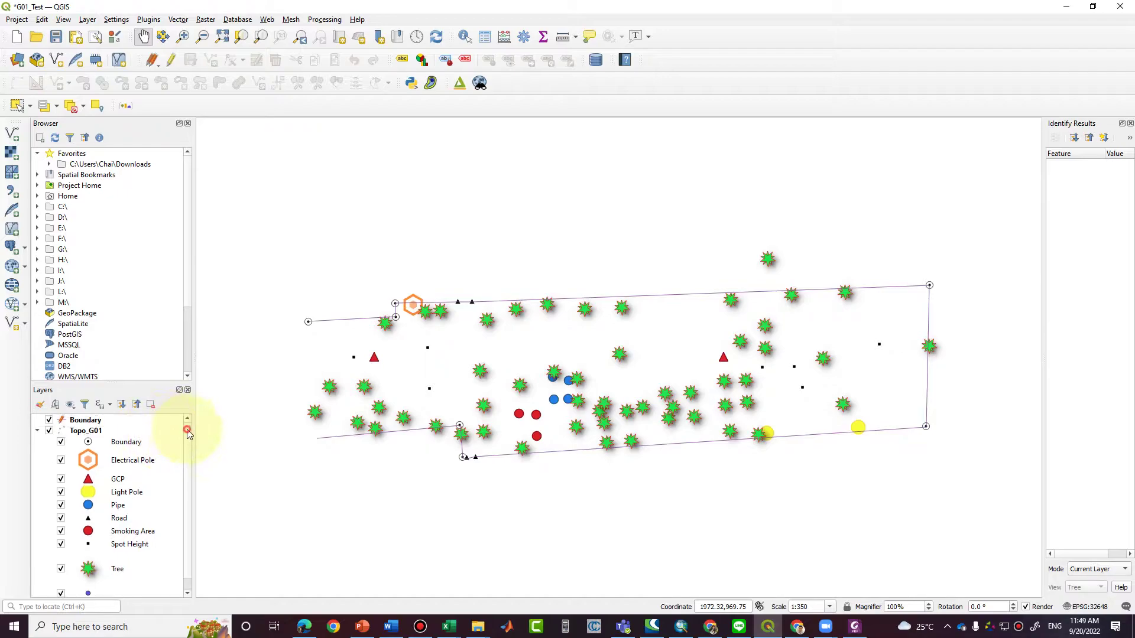
pyautogui.moveTo(150, 597); pyautogui.dragTo(141, 414)
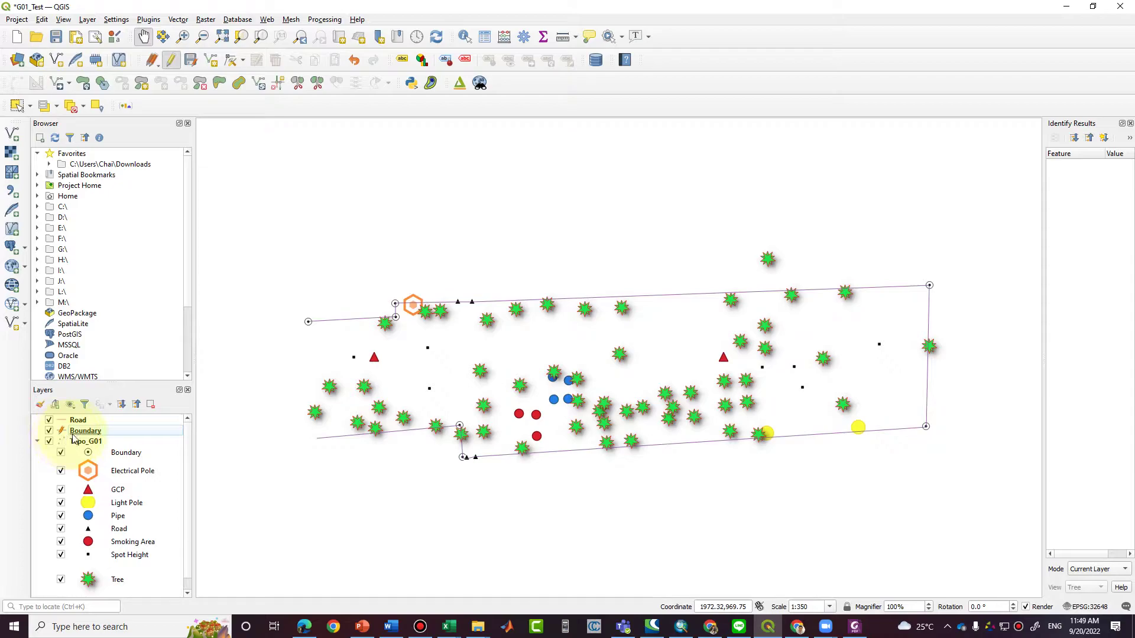
pyautogui.click(37, 441)
pyautogui.moveTo(121, 432)
pyautogui.mouseDown()
pyautogui.moveTo(131, 404)
pyautogui.moveTo(118, 436)
pyautogui.mouseUp()
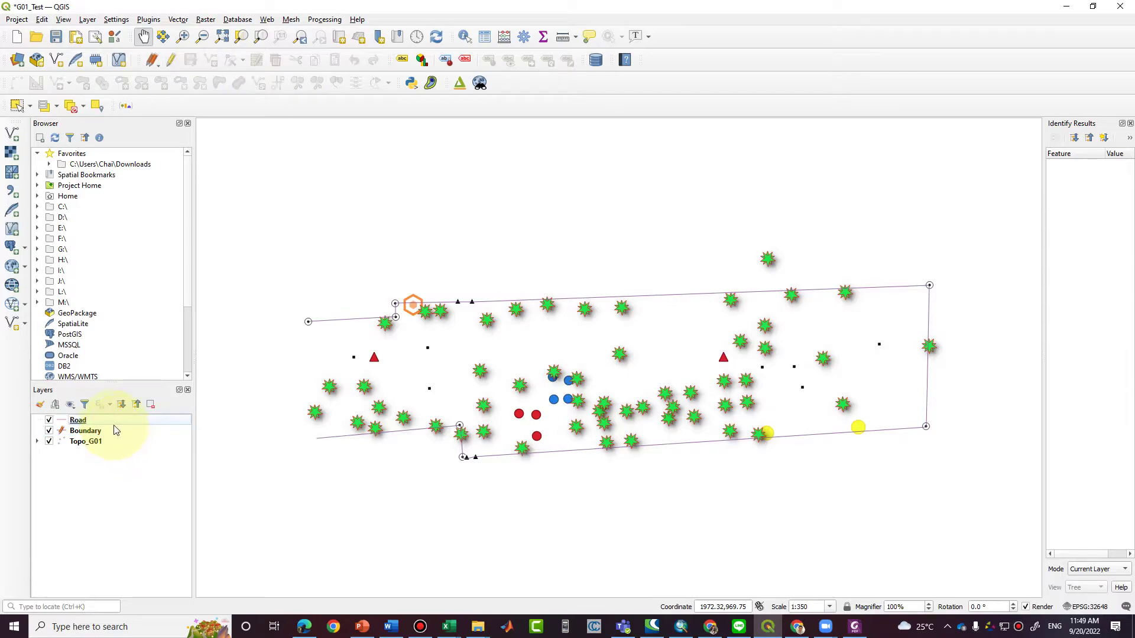
# Enable editing on Road and draw the western road edge from the northern to the southern road point, leaving the id empty.
pyautogui.click(121, 421)
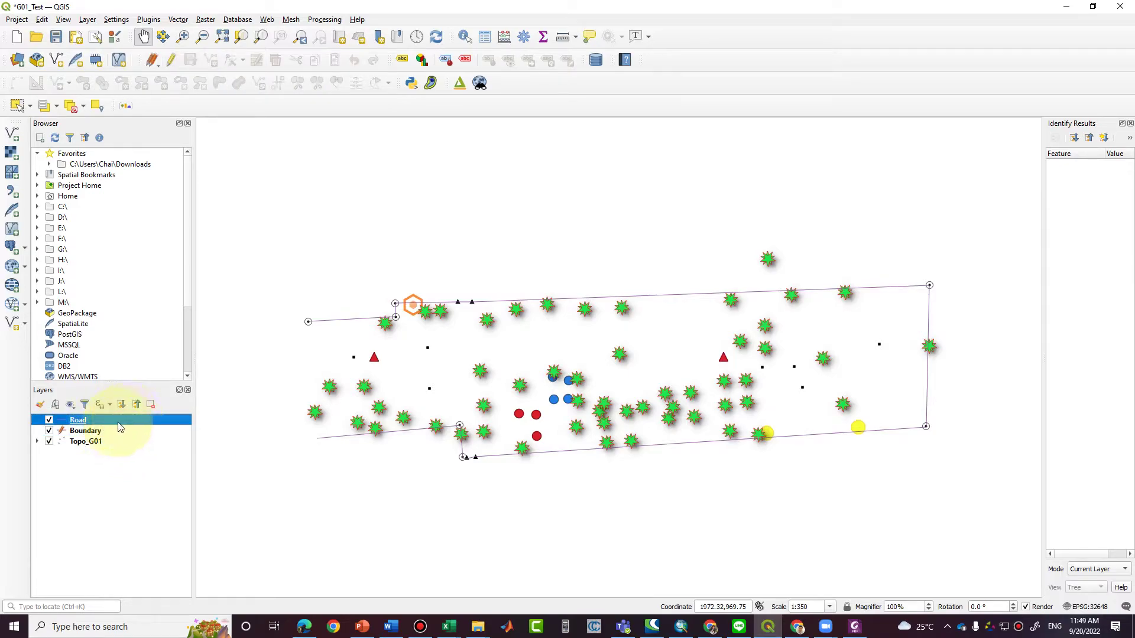
pyautogui.click(173, 61)
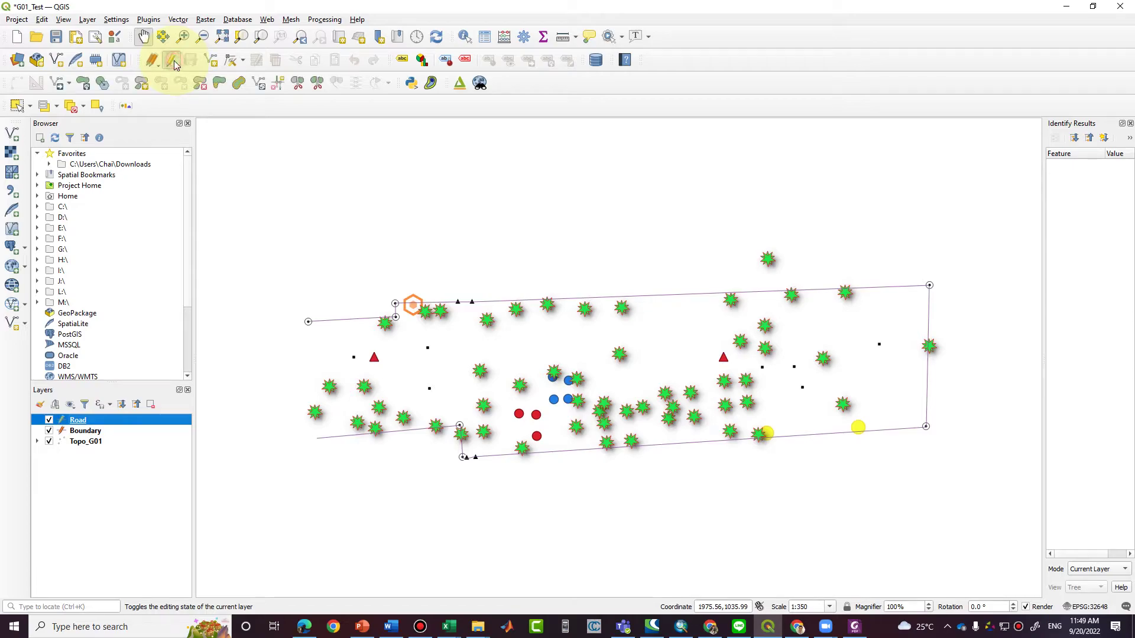
pyautogui.click(214, 65)
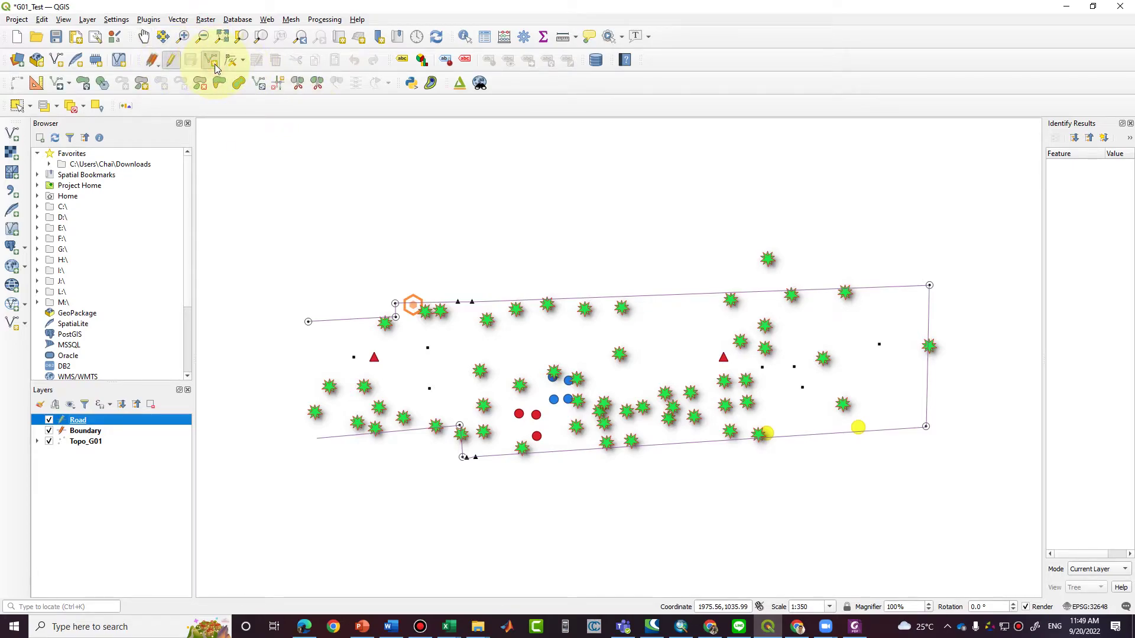
pyautogui.moveTo(458, 302); pyautogui.dragTo(462, 455)
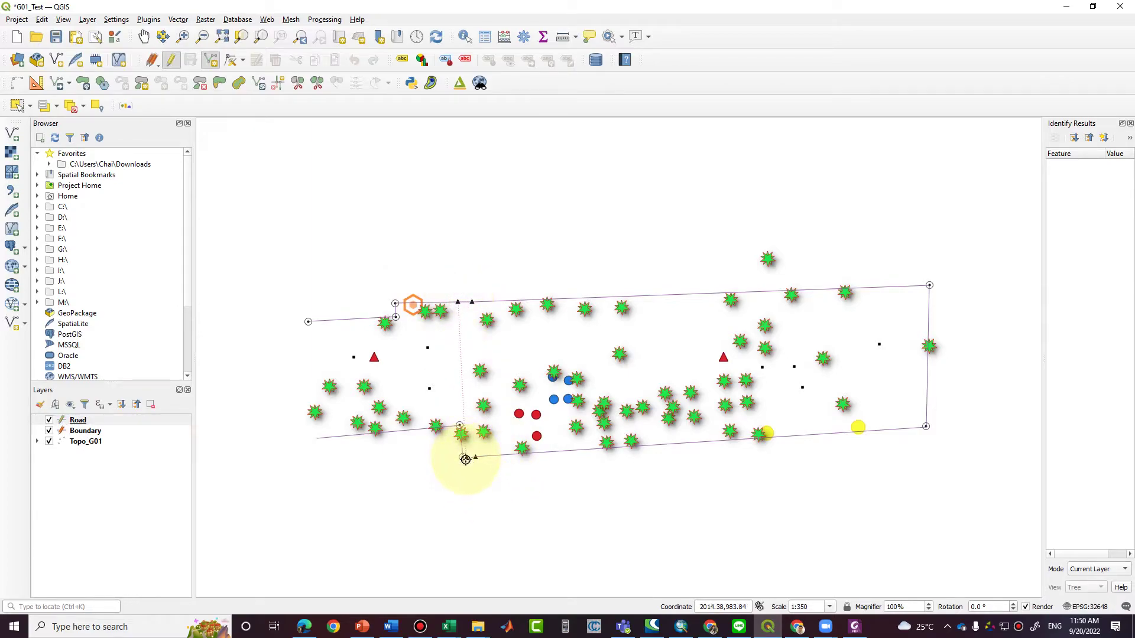
pyautogui.click(465, 459)
pyautogui.rightClick(465, 459)
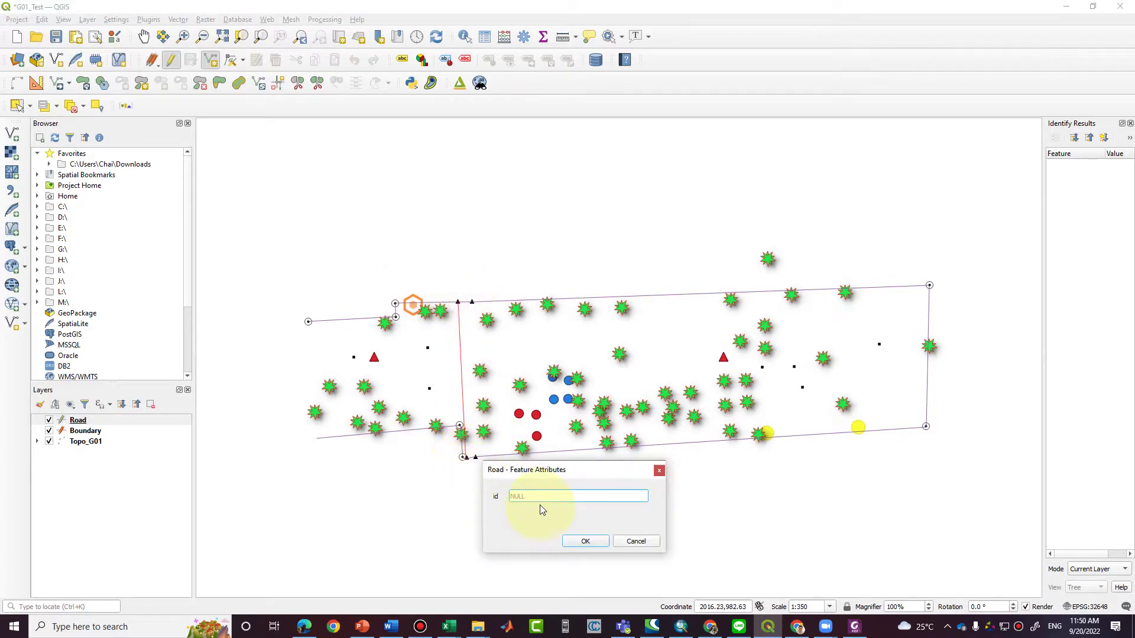
pyautogui.press('Return')
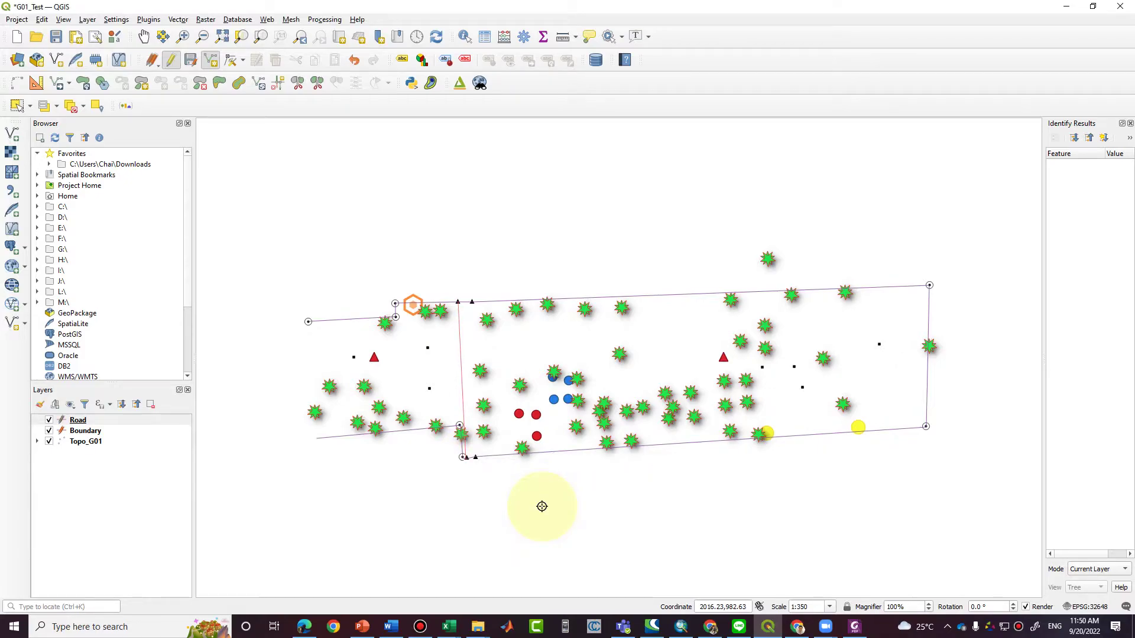
# Draw the eastern road edge between its northern and southern road points, leaving the id empty.
pyautogui.click(472, 302)
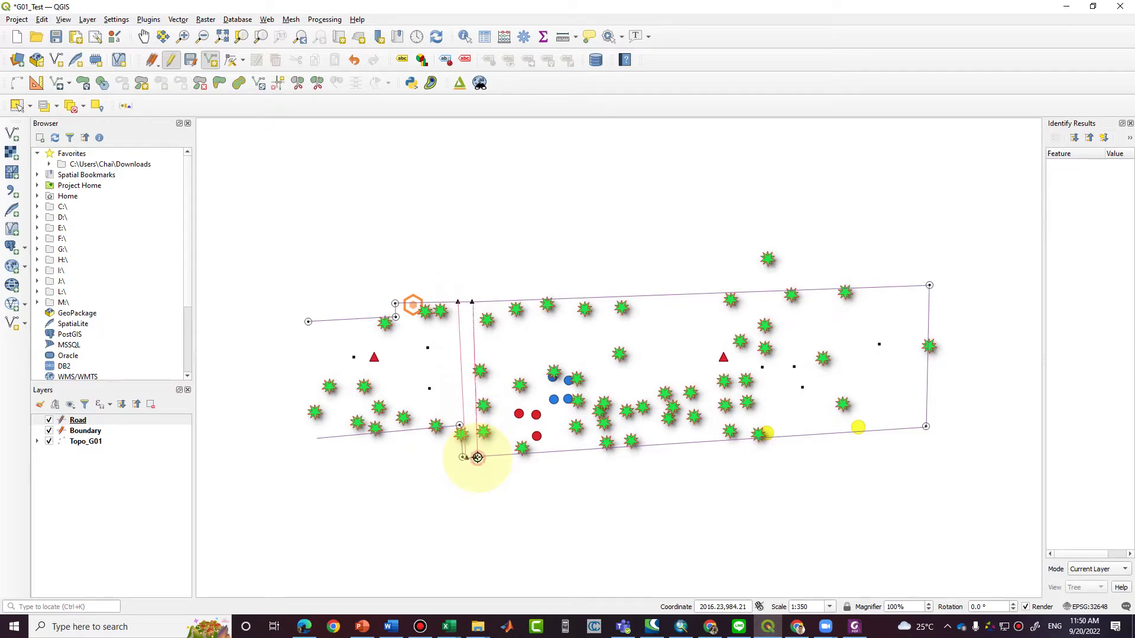
pyautogui.click(477, 457)
pyautogui.rightClick(477, 457)
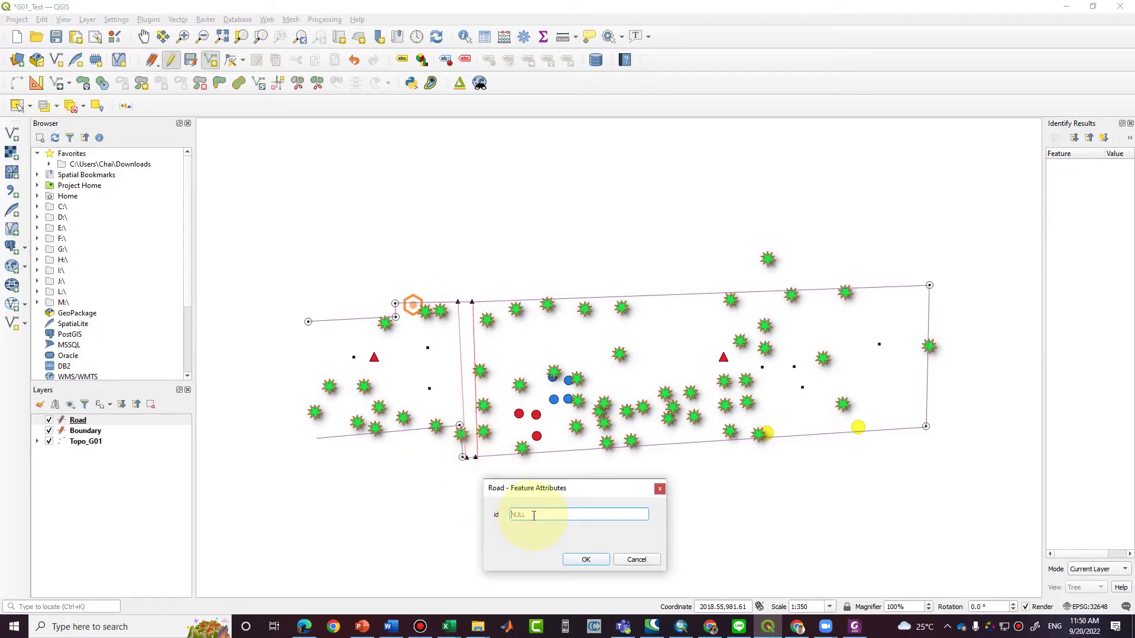
pyautogui.press('Return')
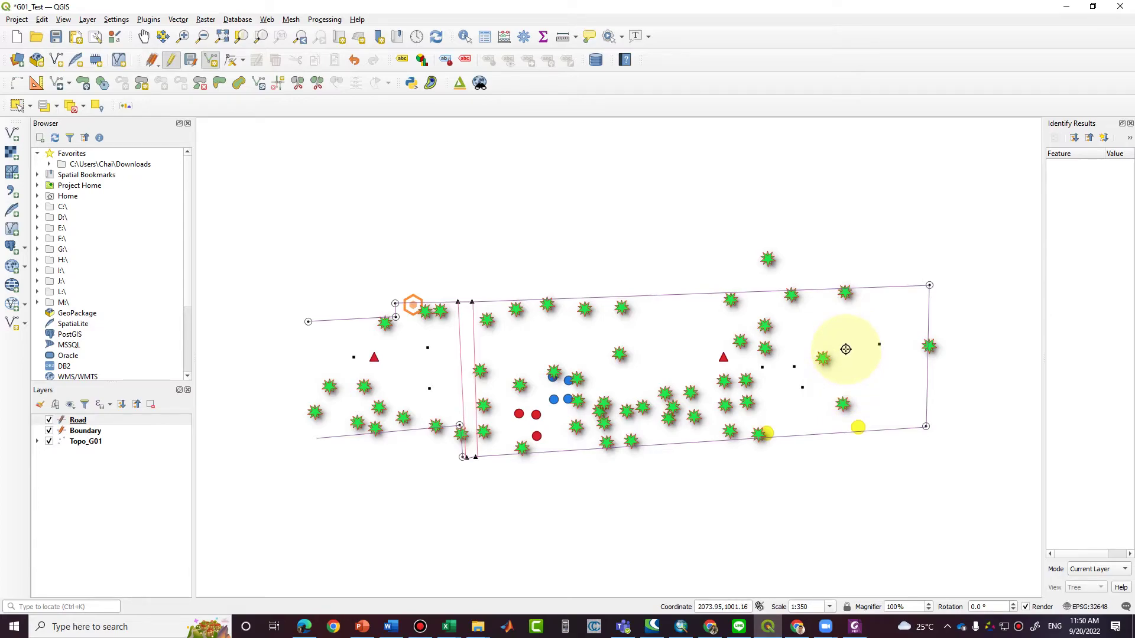
# Start the Contour tool with Topo_G01 as the point layer and Elevation as the data value.
pyautogui.click(431, 84)
pyautogui.click(502, 125)
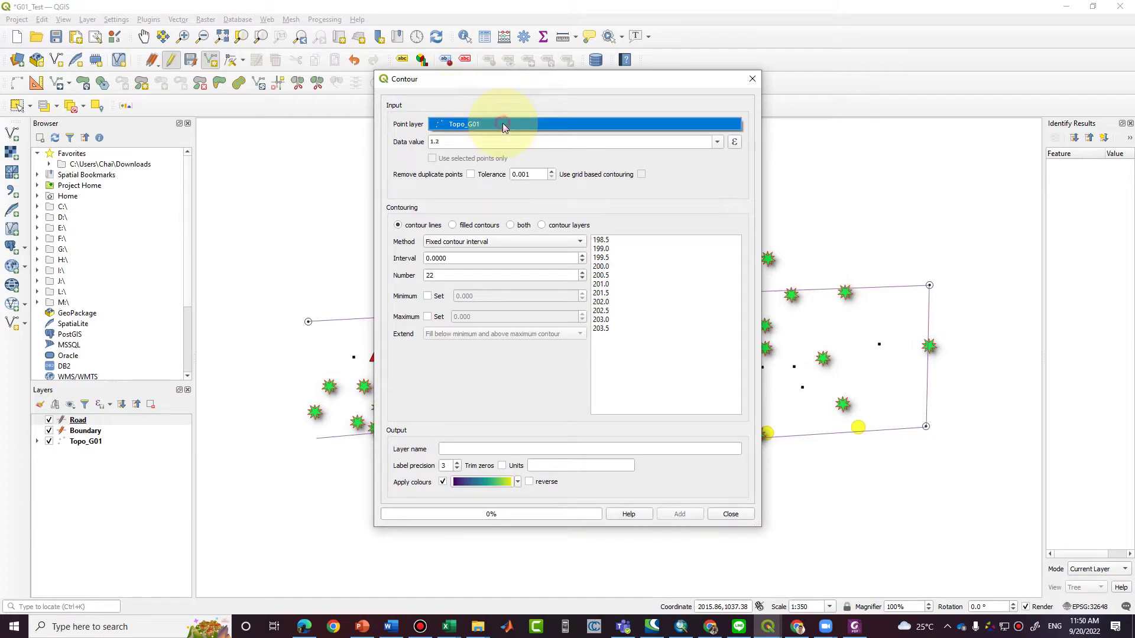
pyautogui.click(506, 126)
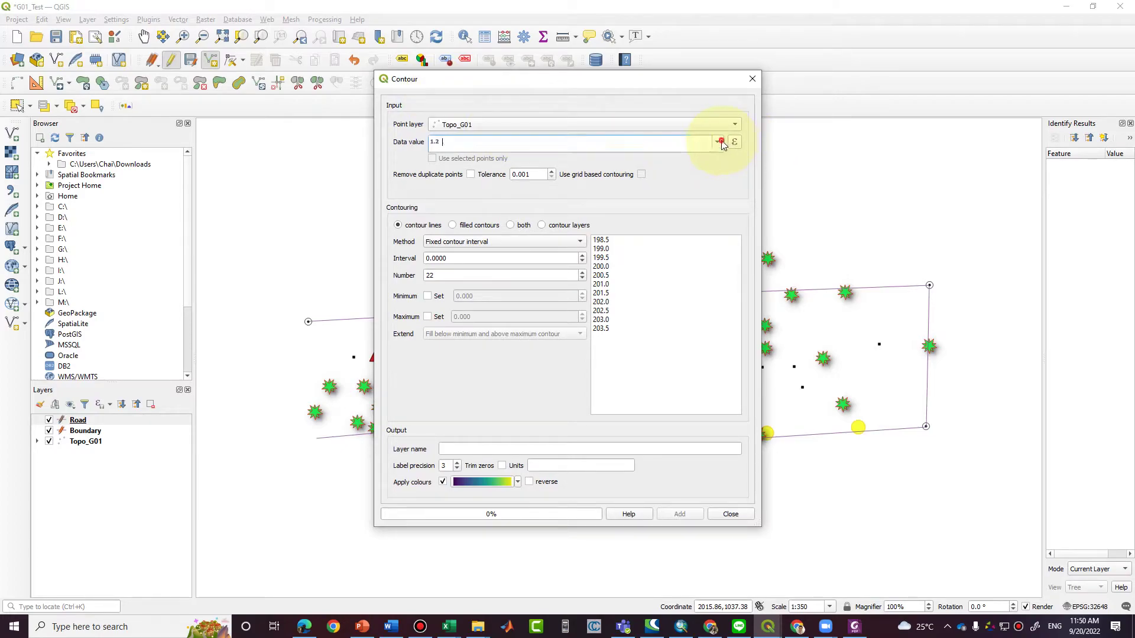
pyautogui.click(720, 142)
pyautogui.click(632, 186)
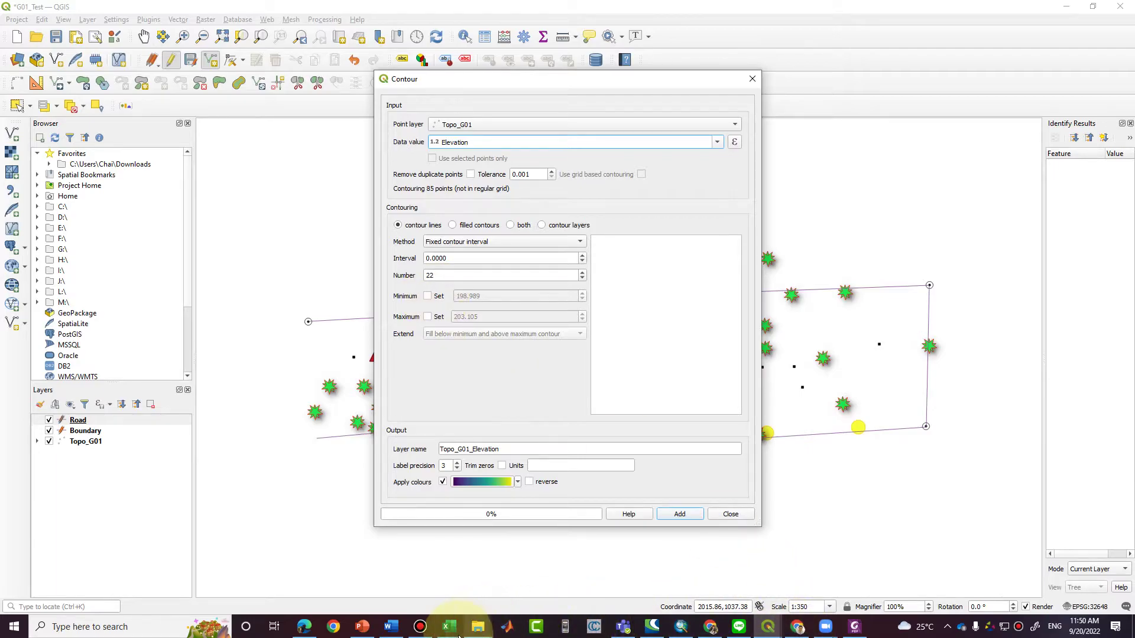
# Switch to the Topo_G01 workbook in Excel and enter =MIN(D2:D86) in cell D87 below the elevations.
pyautogui.moveTo(452, 628)
pyautogui.click(623, 576)
pyautogui.scroll(-17, 210, 446)
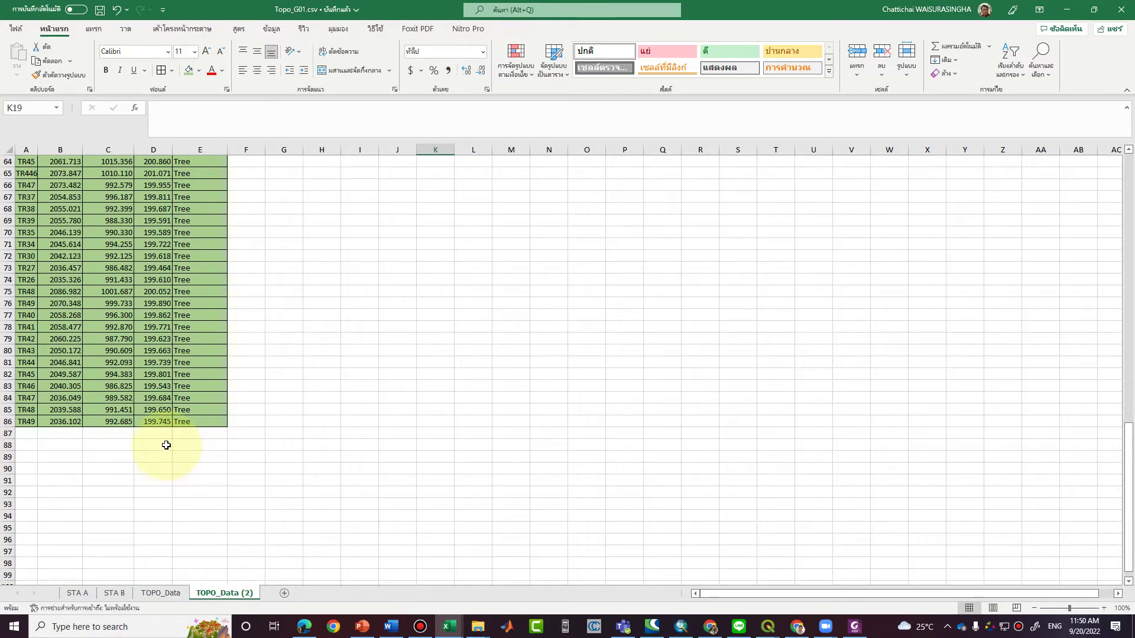
pyautogui.click(166, 432)
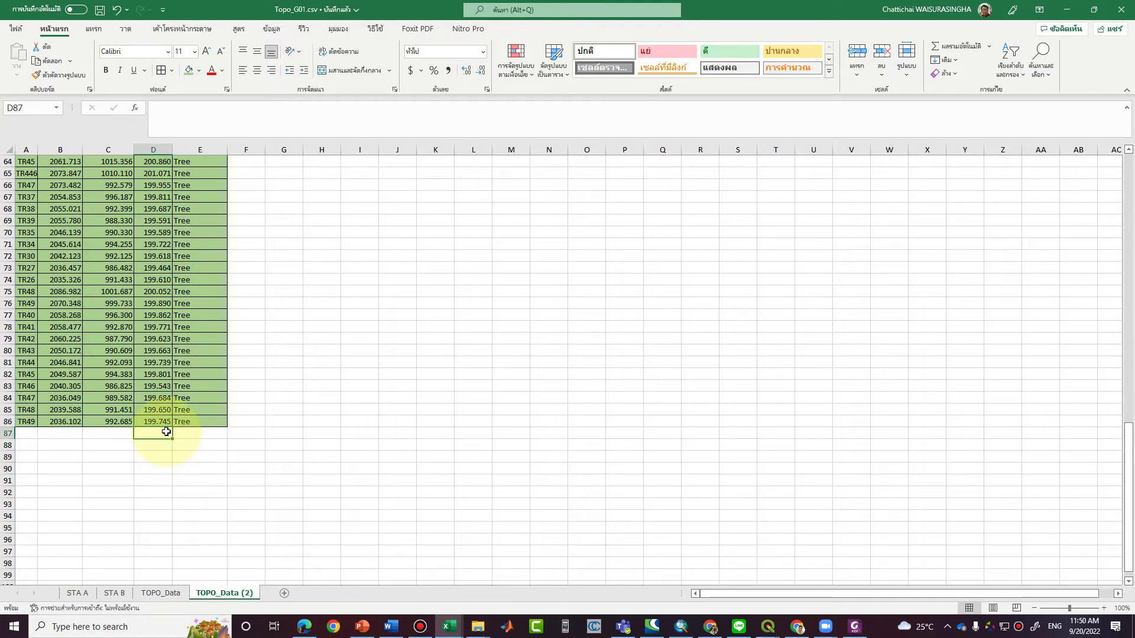
pyautogui.write('=min')
pyautogui.press('Tab')
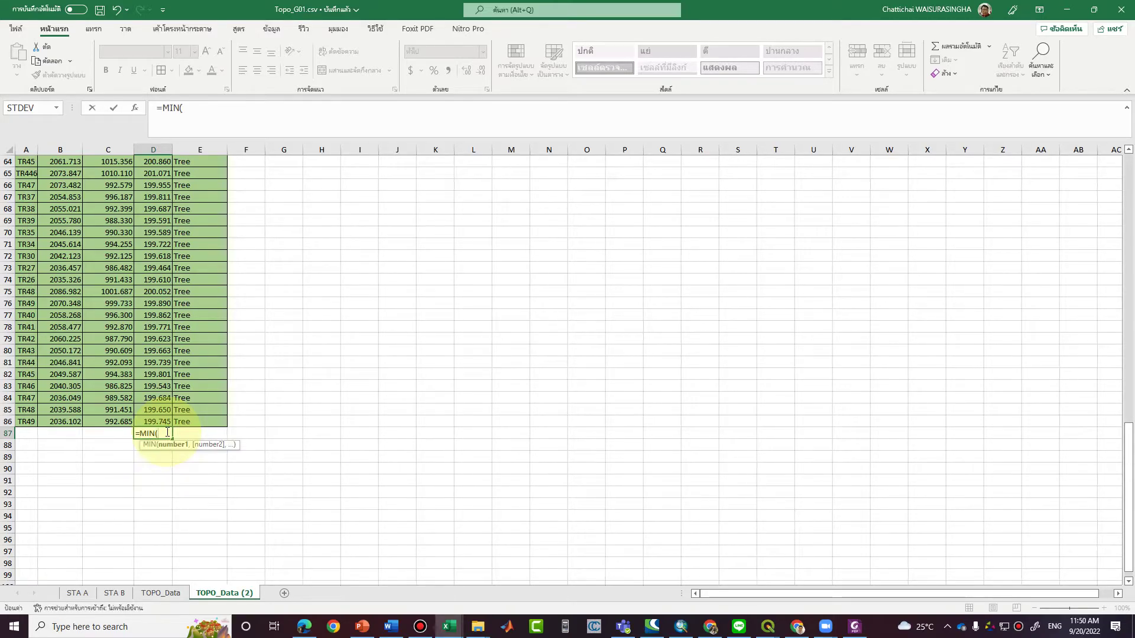
pyautogui.moveTo(167, 417); pyautogui.dragTo(145, 175)
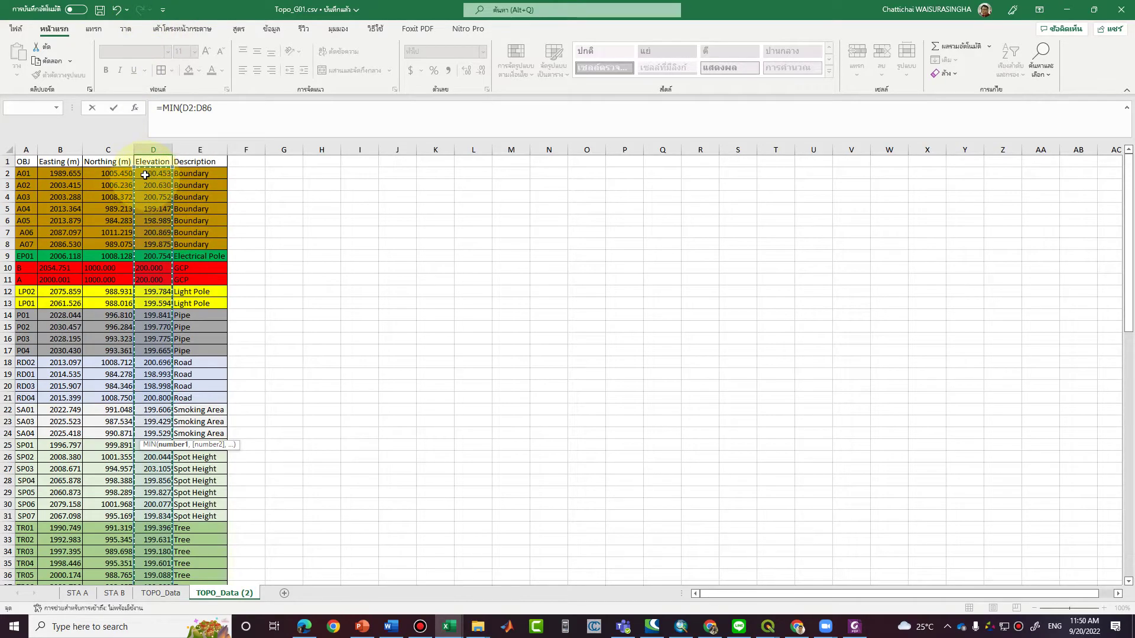
pyautogui.click(245, 110)
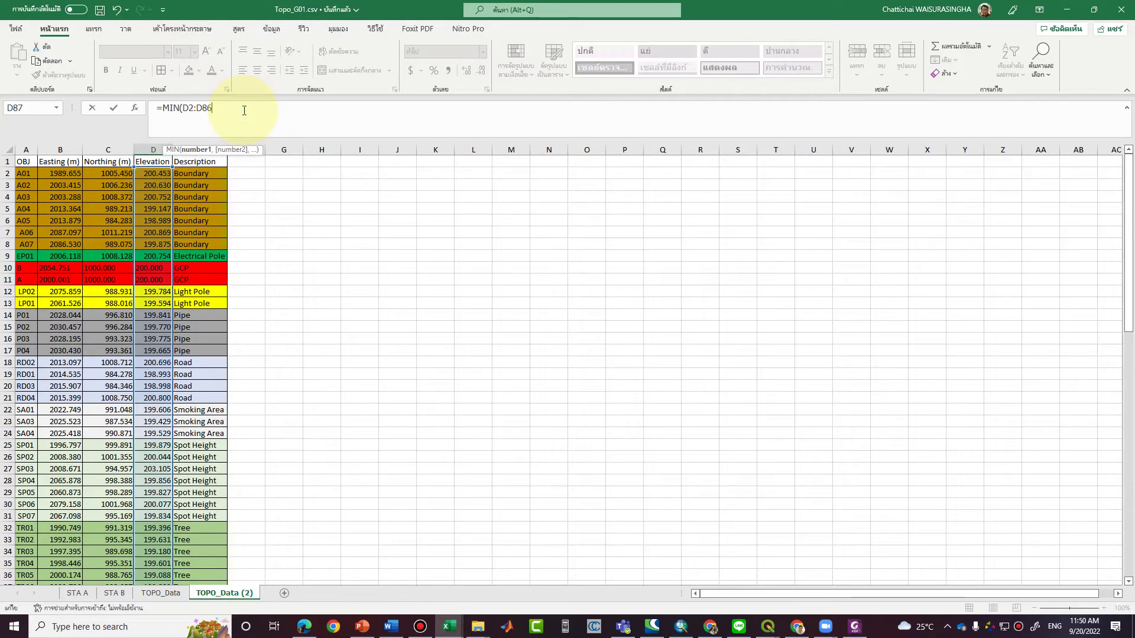
pyautogui.press('Return')
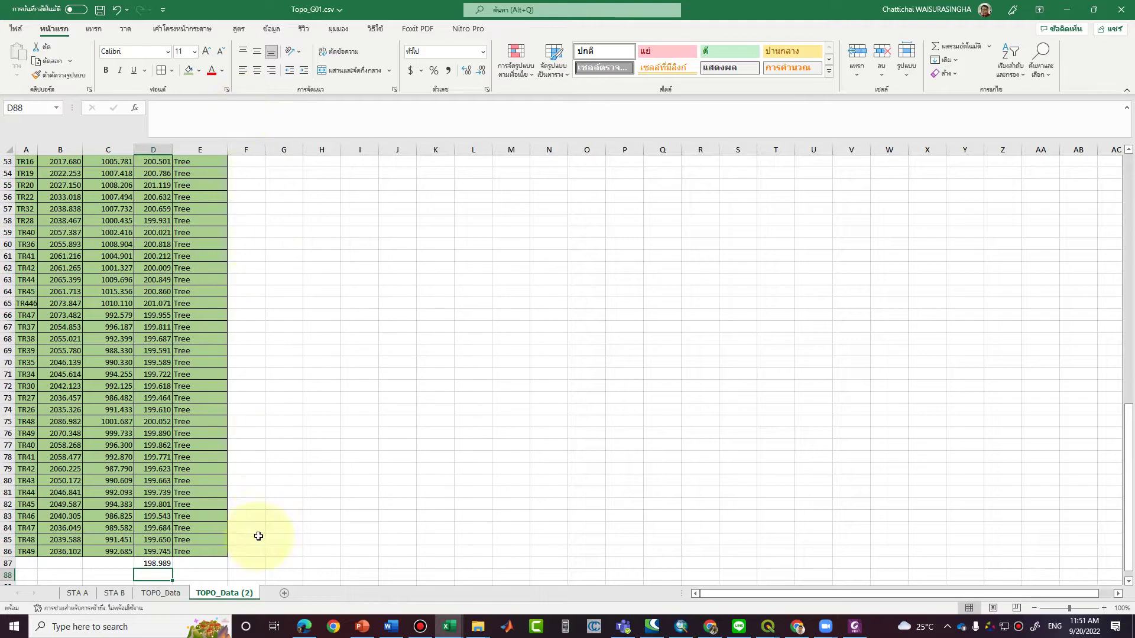
# Copy the full formula text of the minimum elevation in cell D87.
pyautogui.click(157, 563)
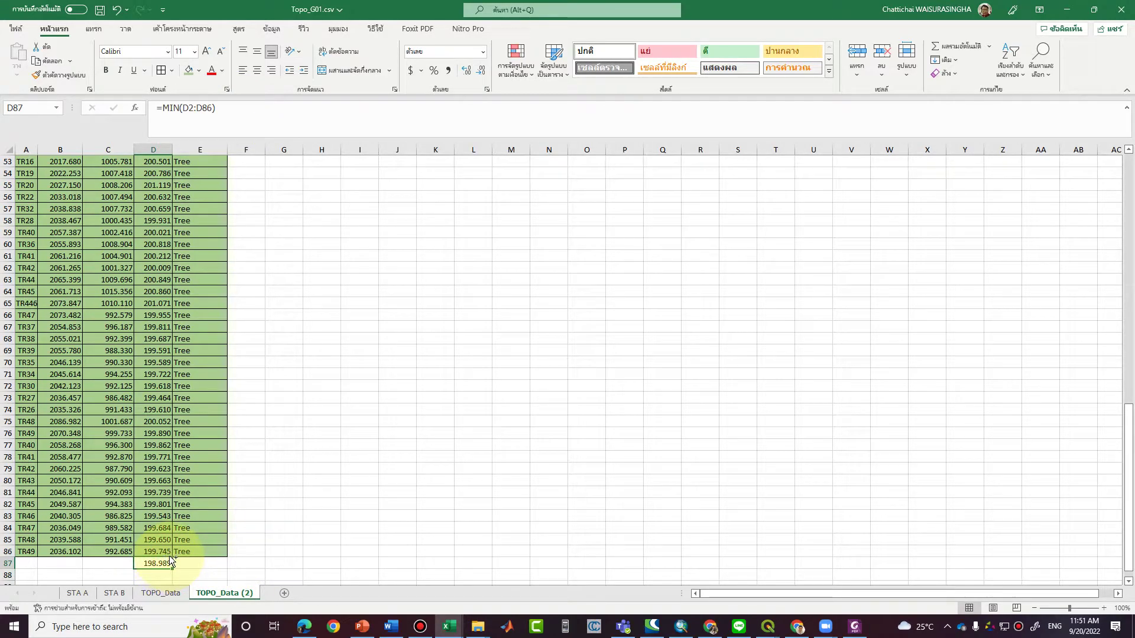
pyautogui.moveTo(223, 111); pyautogui.dragTo(51, 107)
pyautogui.hotkey('ctrl', 'c')
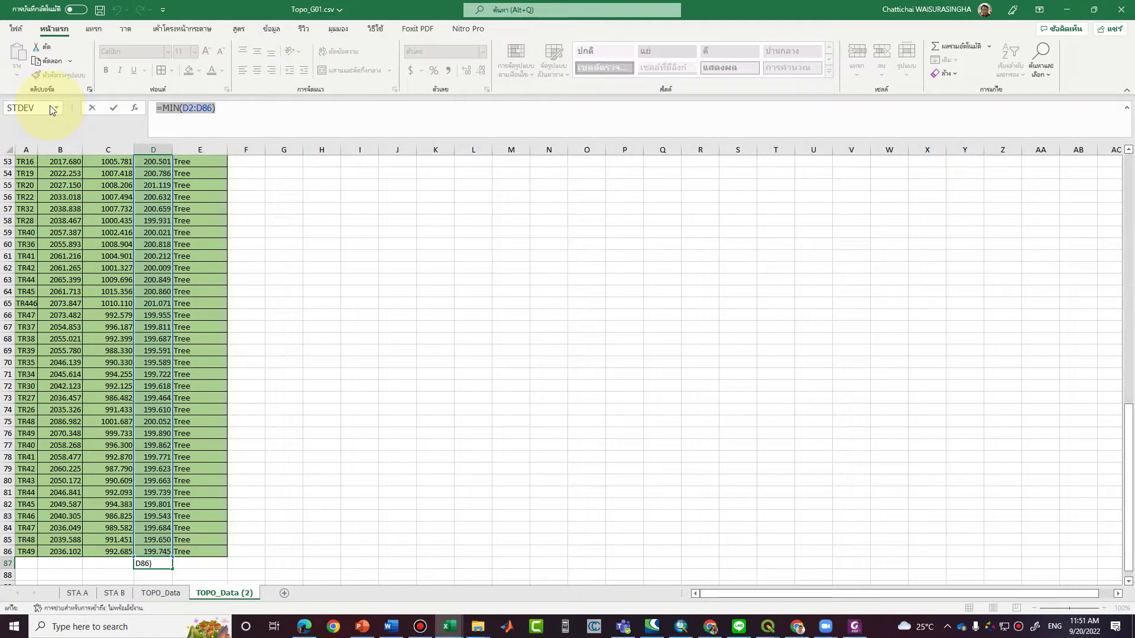
pyautogui.write('=')
pyautogui.click(160, 574)
pyautogui.hotkey('ctrl', 'v')
pyautogui.press('Escape')
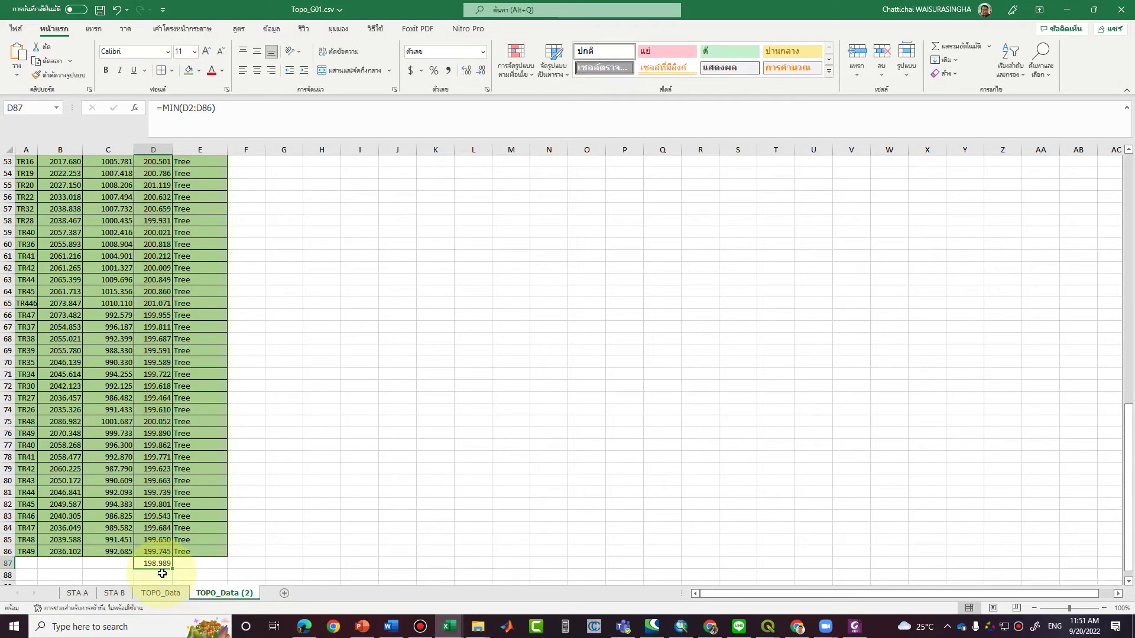
# Paste the copied formula into cell D88, change it to =MAX(D2:D86), and check both elevation formulas.
pyautogui.click(161, 574)
pyautogui.click(211, 117)
pyautogui.press('super')
pyautogui.press('super')
pyautogui.hotkey('ctrl', 'v')
pyautogui.doubleClick(169, 107)
pyautogui.write('Max')
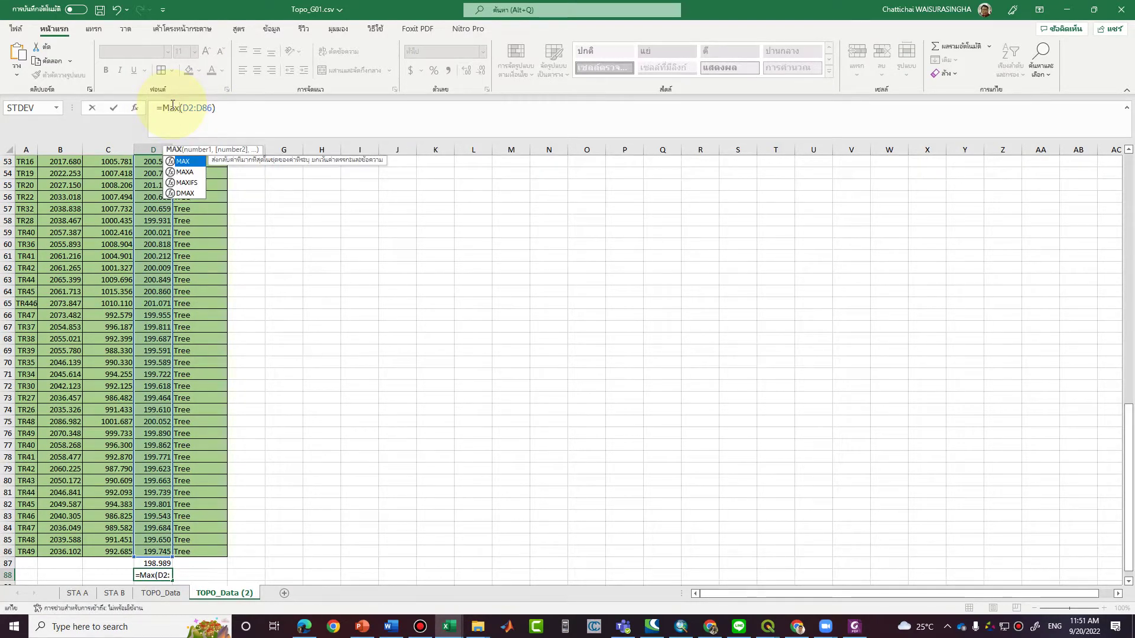
pyautogui.press('Return')
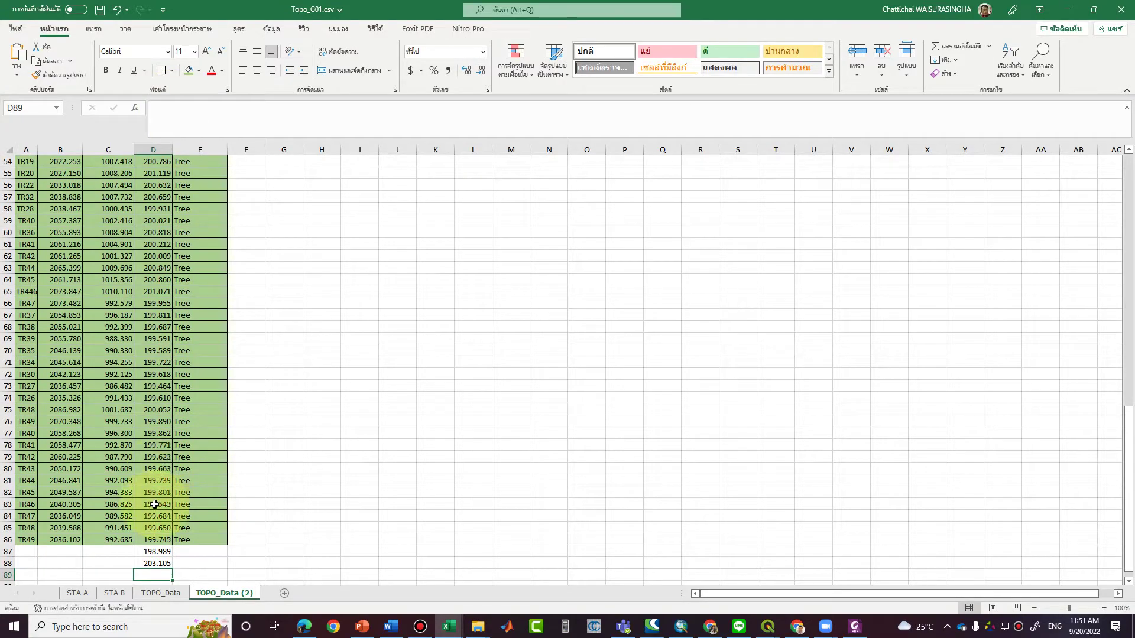
pyautogui.click(157, 552)
pyautogui.click(168, 561)
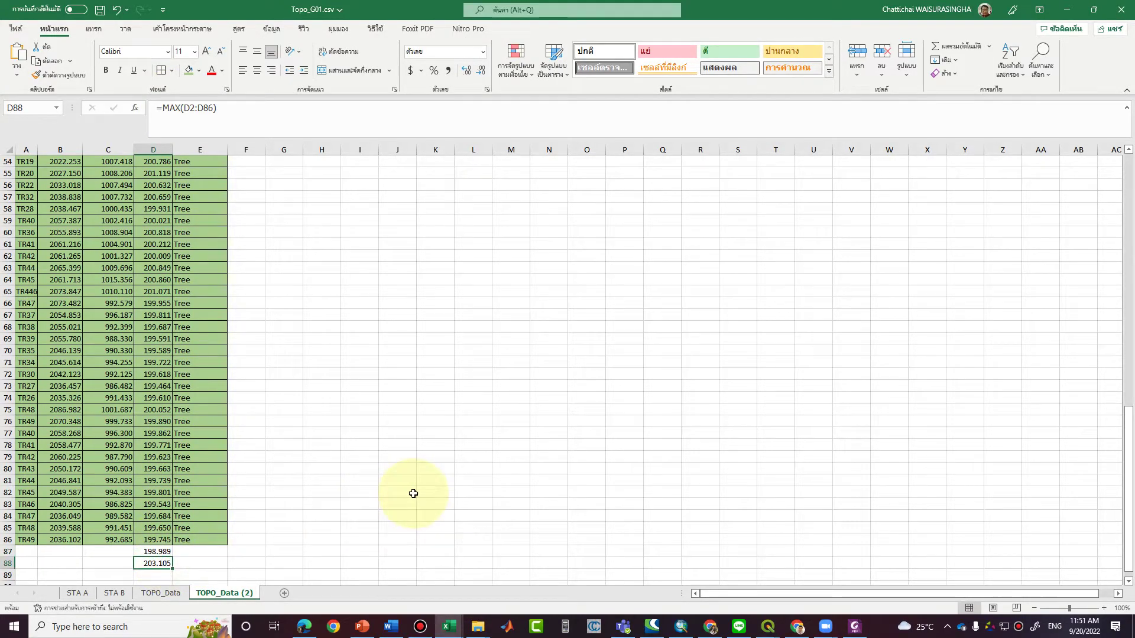
pyautogui.click(148, 552)
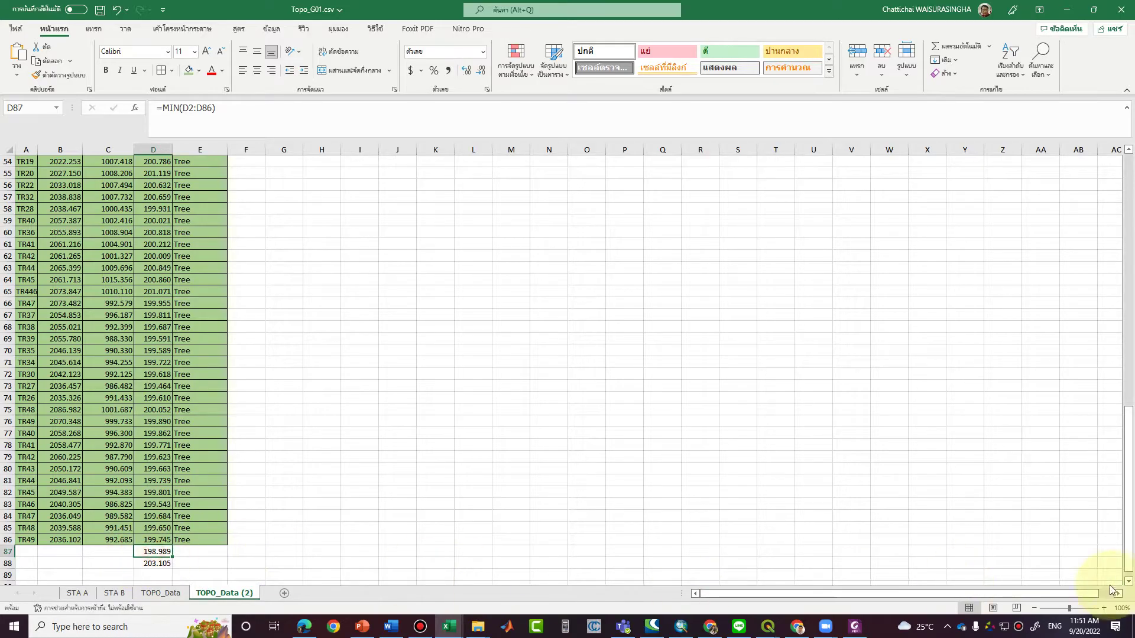
# Switch back to QGIS and generate contour lines from Topo_G01 at a fixed contour interval of 0.5.
pyautogui.click(1104, 608)
pyautogui.click(1103, 608)
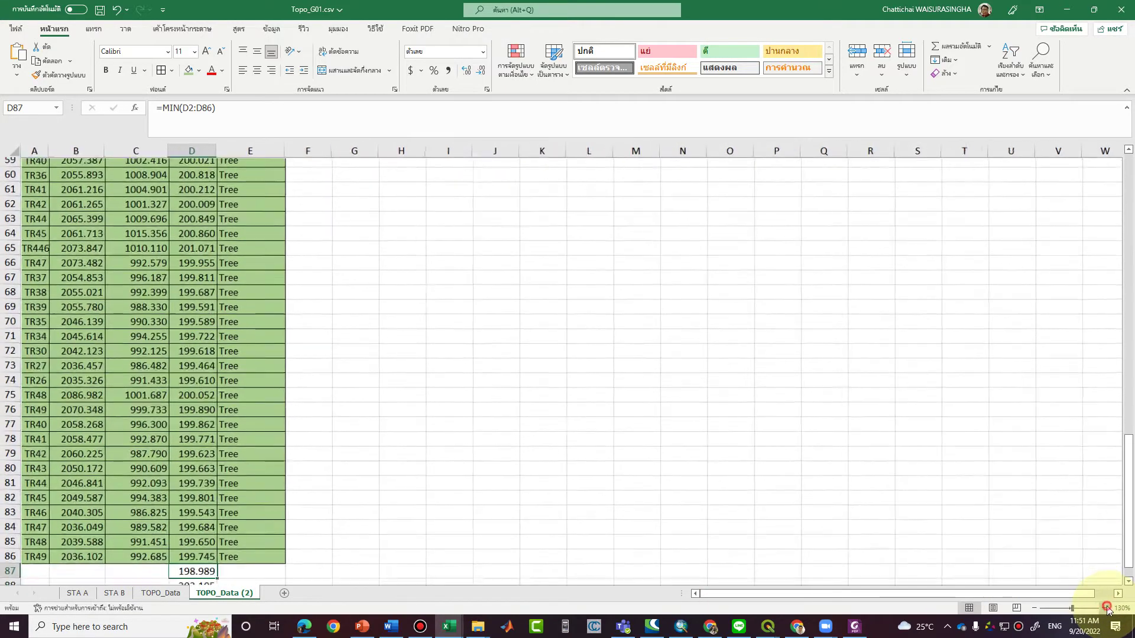
pyautogui.click(1103, 608)
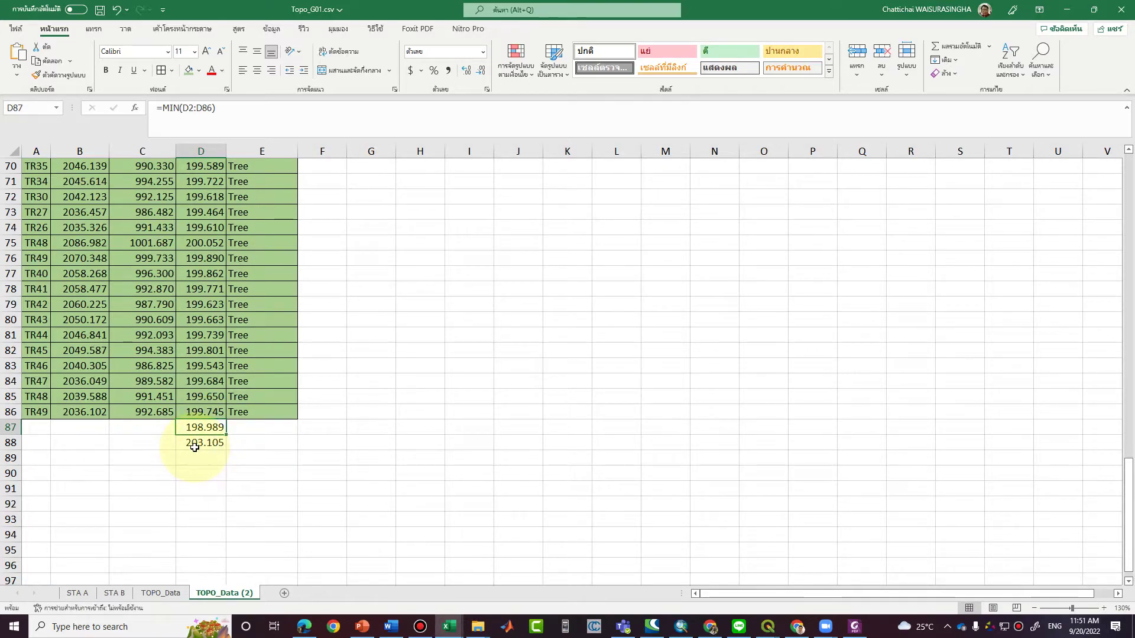
pyautogui.click(1067, 10)
pyautogui.click(540, 259)
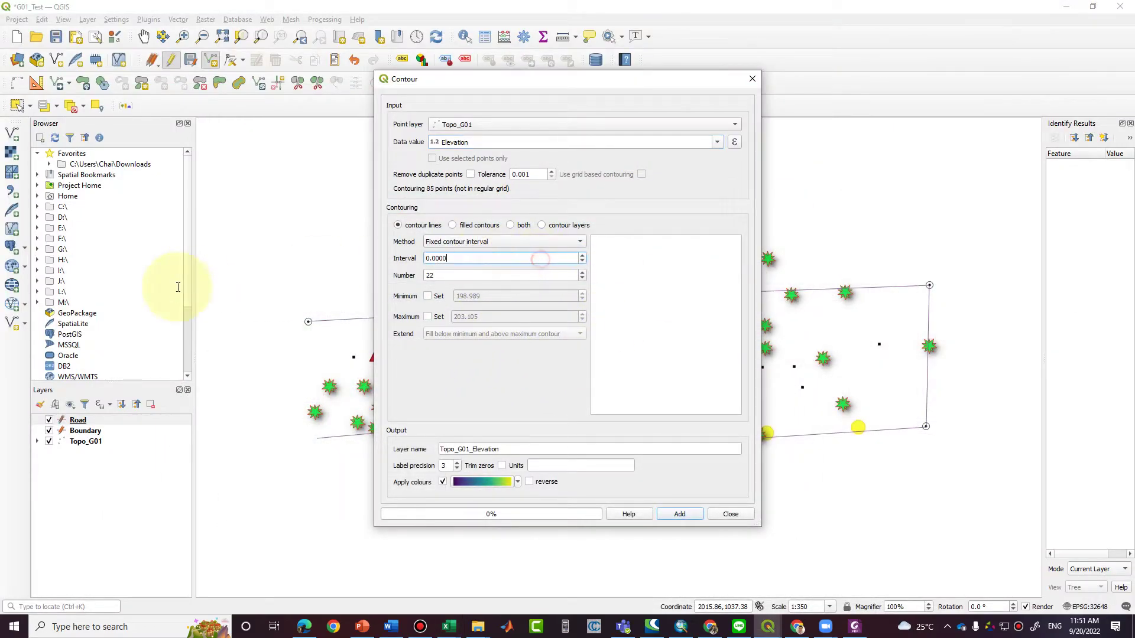
pyautogui.doubleClick(459, 257)
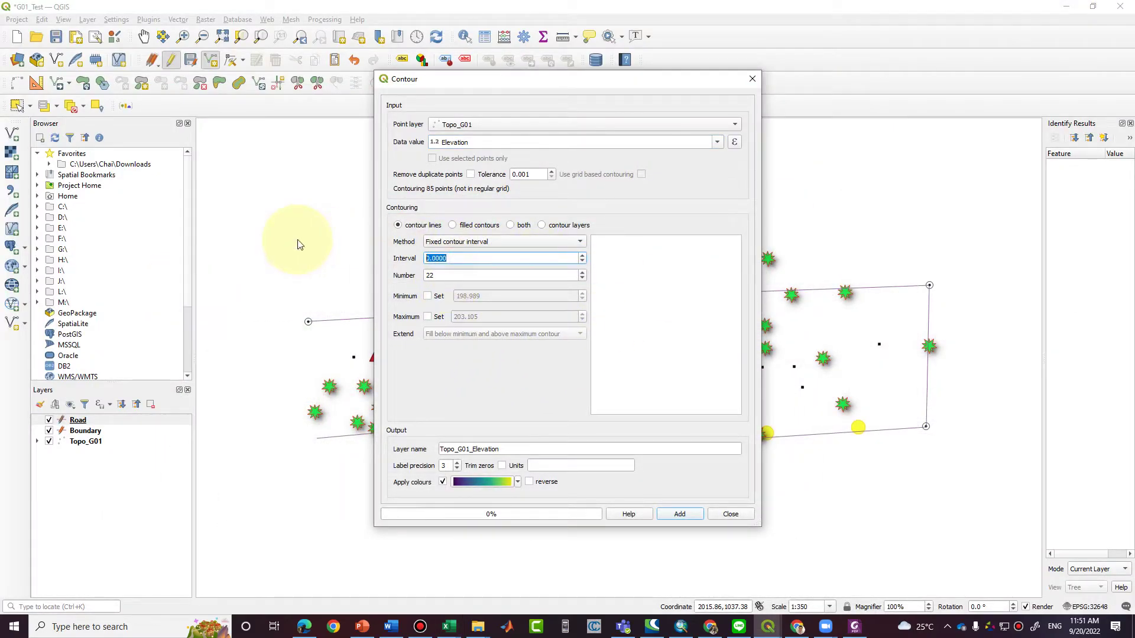
pyautogui.write('.5')
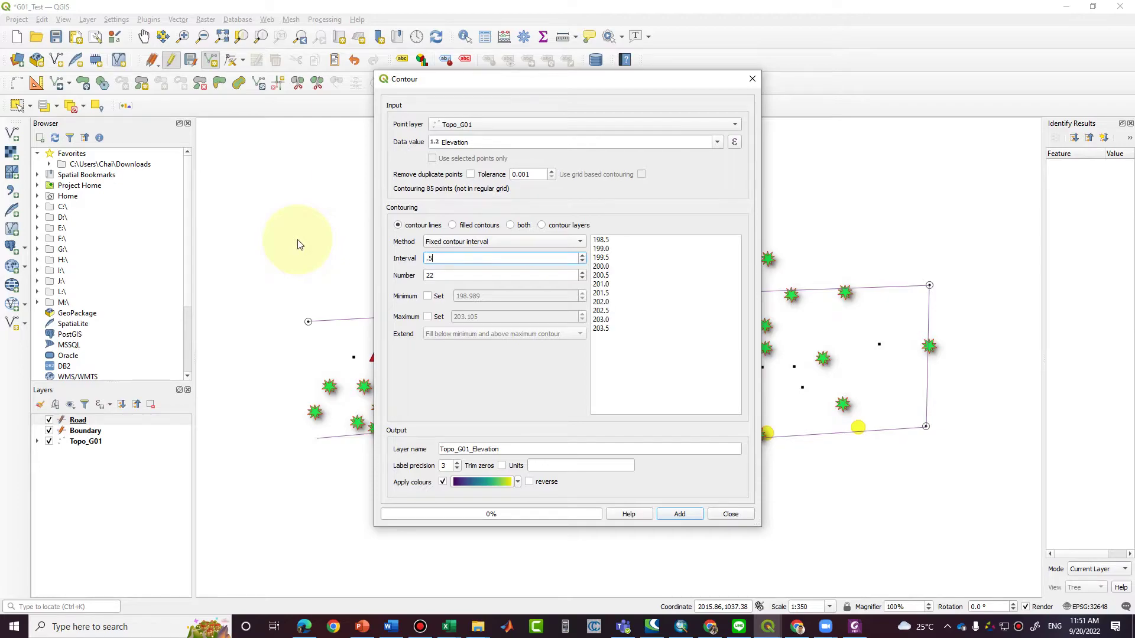
pyautogui.press('Return')
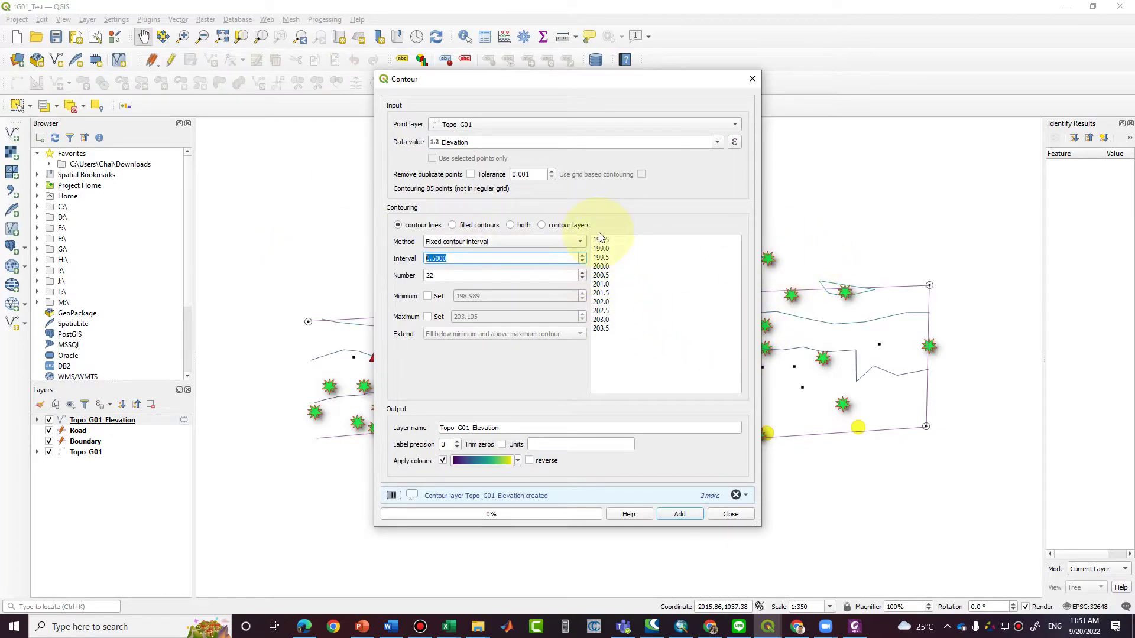
# Regenerate the contour lines with colour application turned off, replacing the existing Topo_G01_Elevation layer, and close the Contour tool.
pyautogui.moveTo(594, 81); pyautogui.dragTo(879, 90)
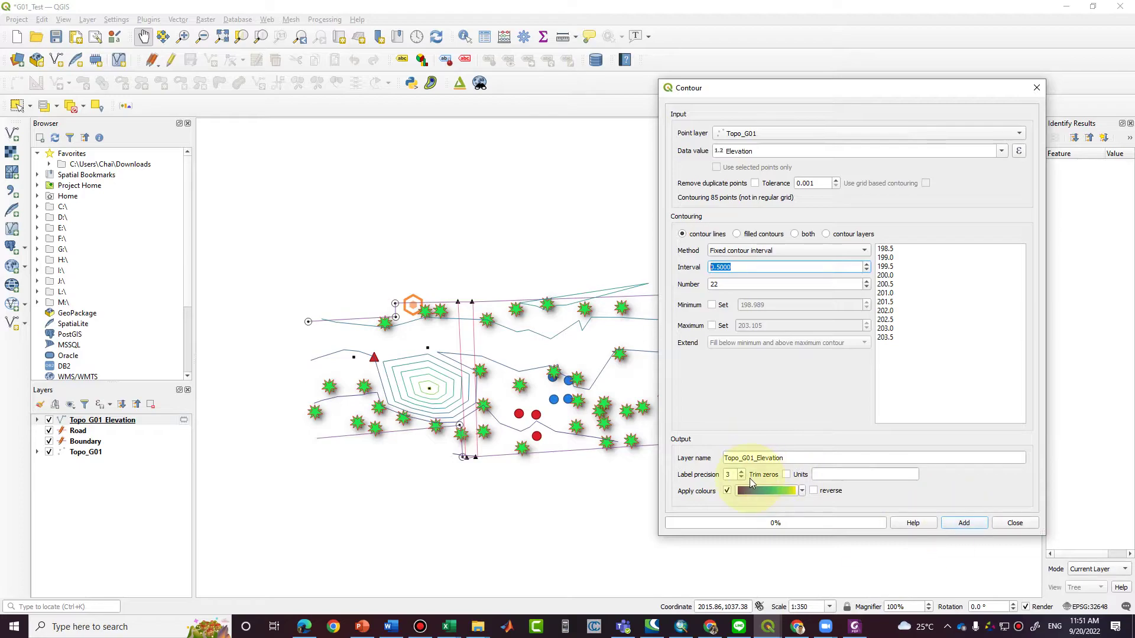
pyautogui.click(802, 491)
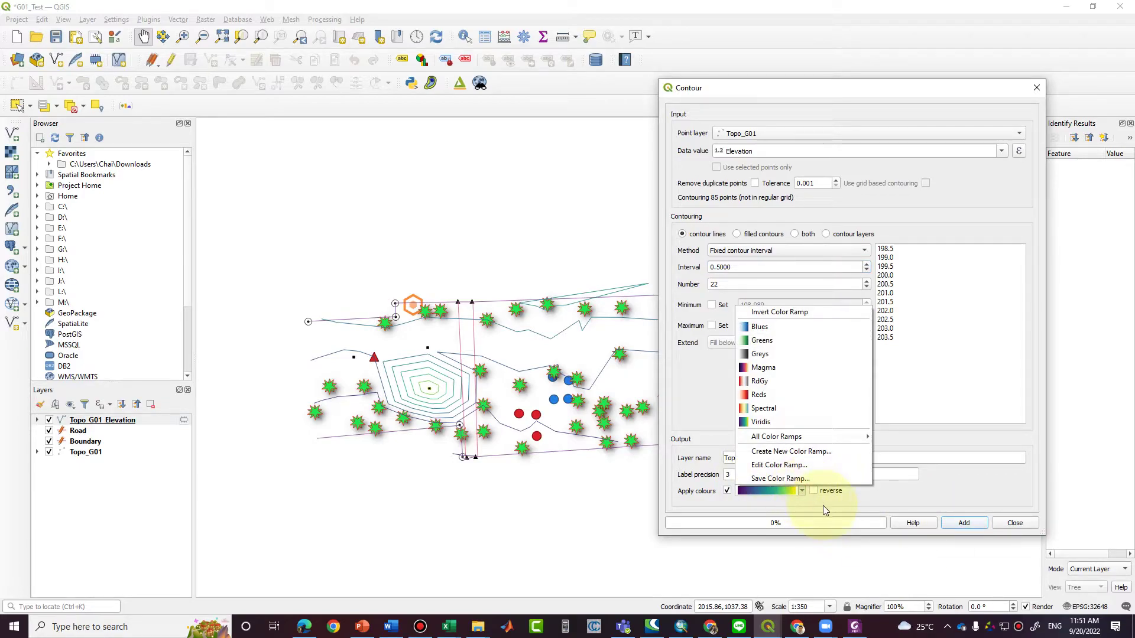
pyautogui.click(827, 515)
pyautogui.click(727, 491)
pyautogui.click(964, 523)
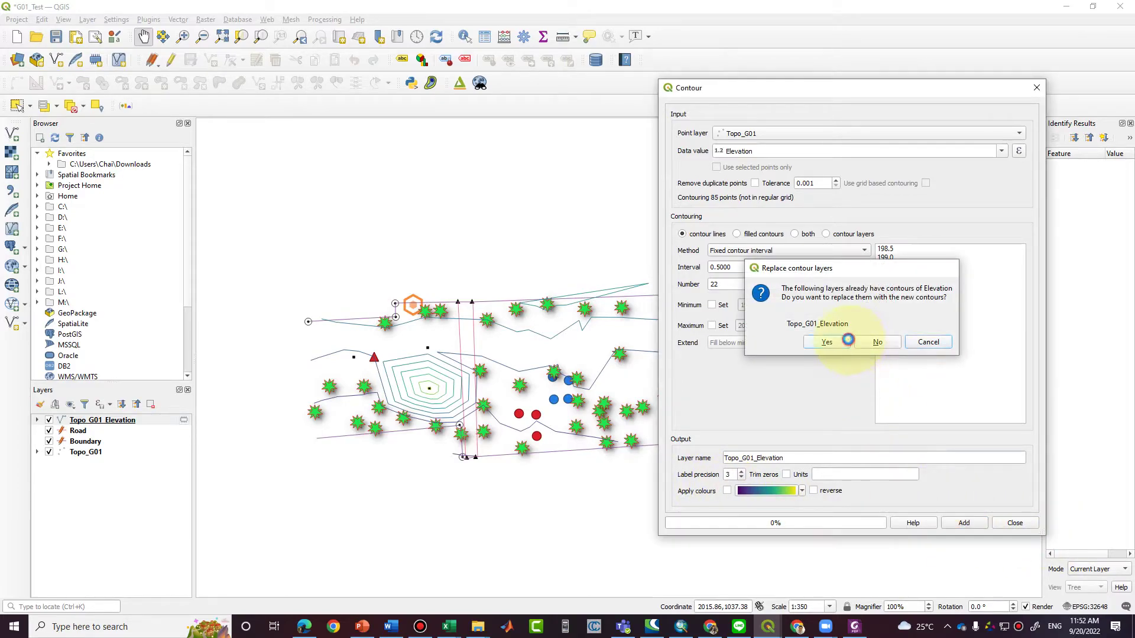
pyautogui.click(848, 341)
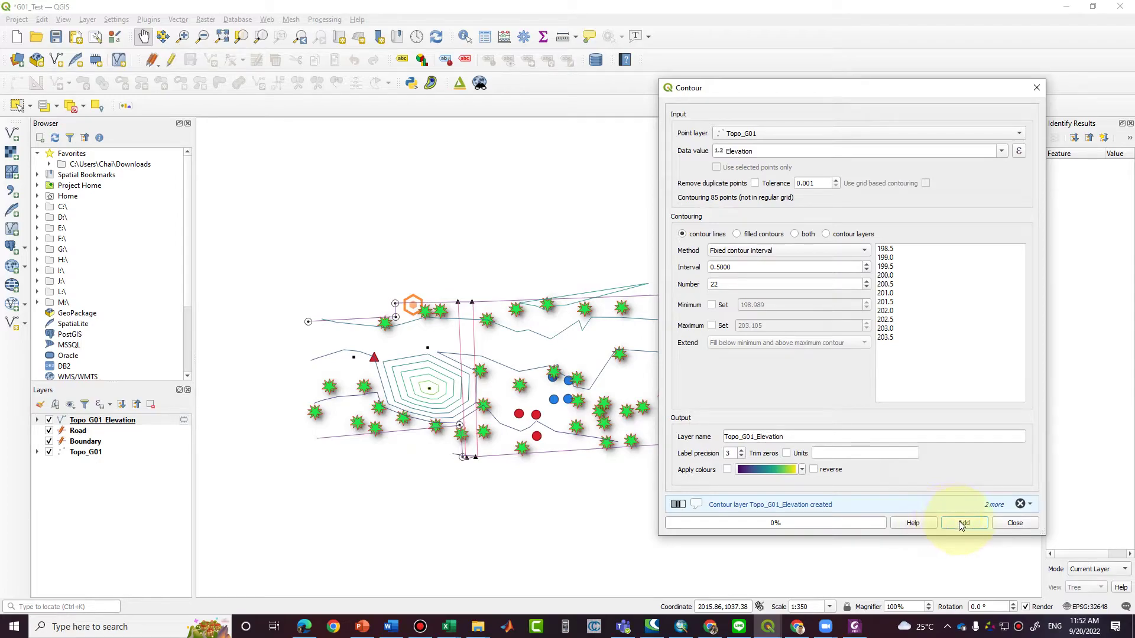
pyautogui.click(1012, 524)
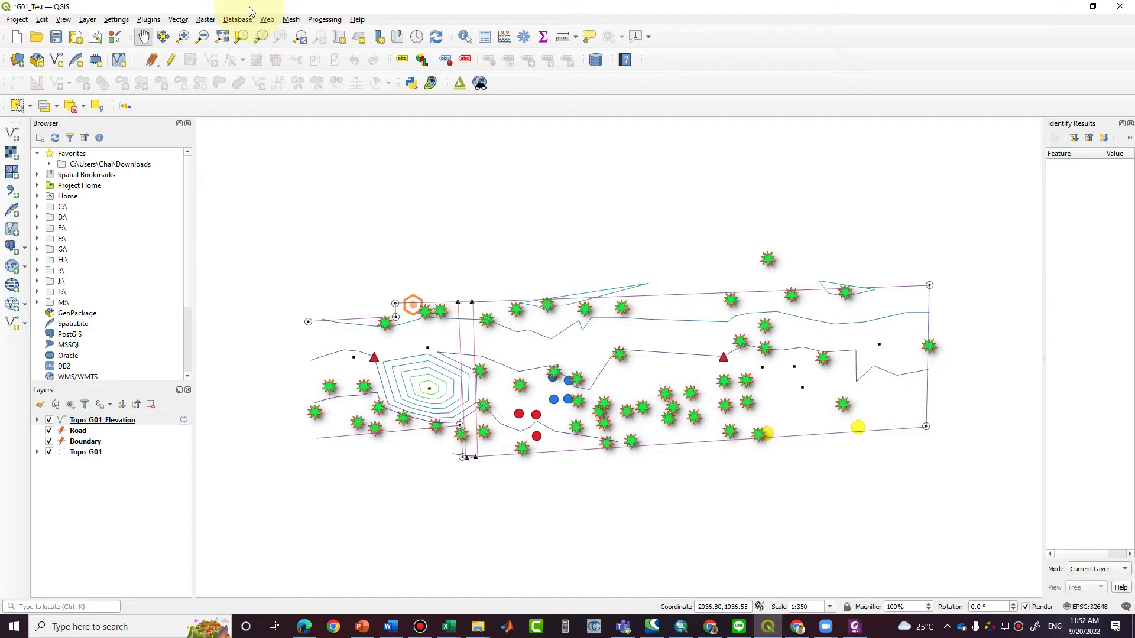
# Run the Smooth vector geometry algorithm on Topo_G01_Elevation with 1 iteration and offset 0.25, creating a temporary layer.
pyautogui.moveTo(1044, 480); pyautogui.dragTo(922, 463)
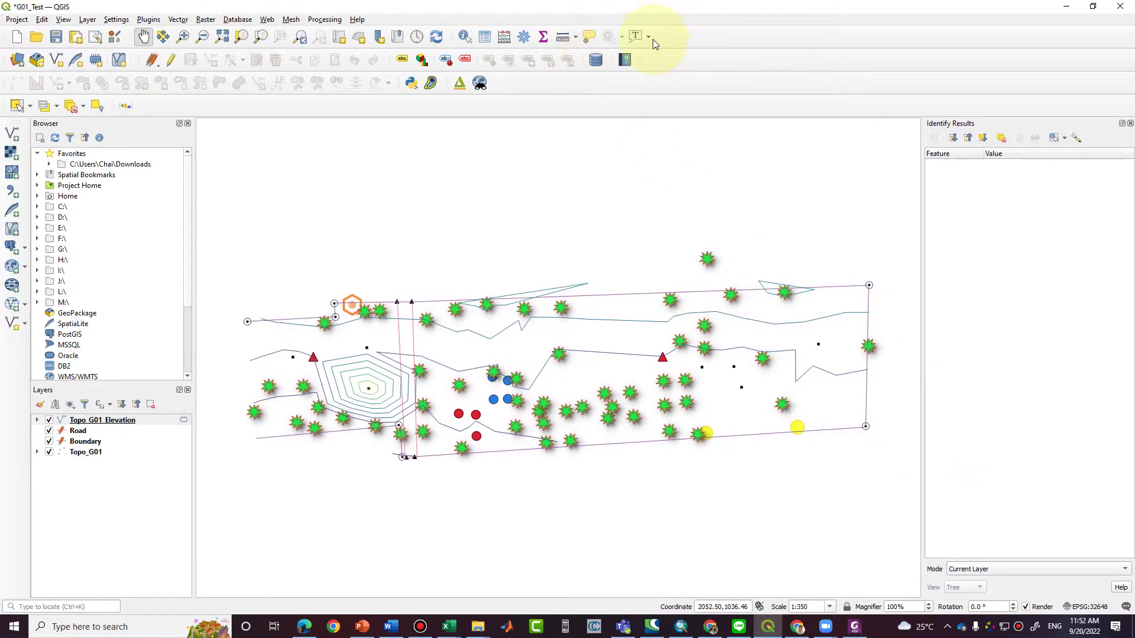
pyautogui.click(522, 39)
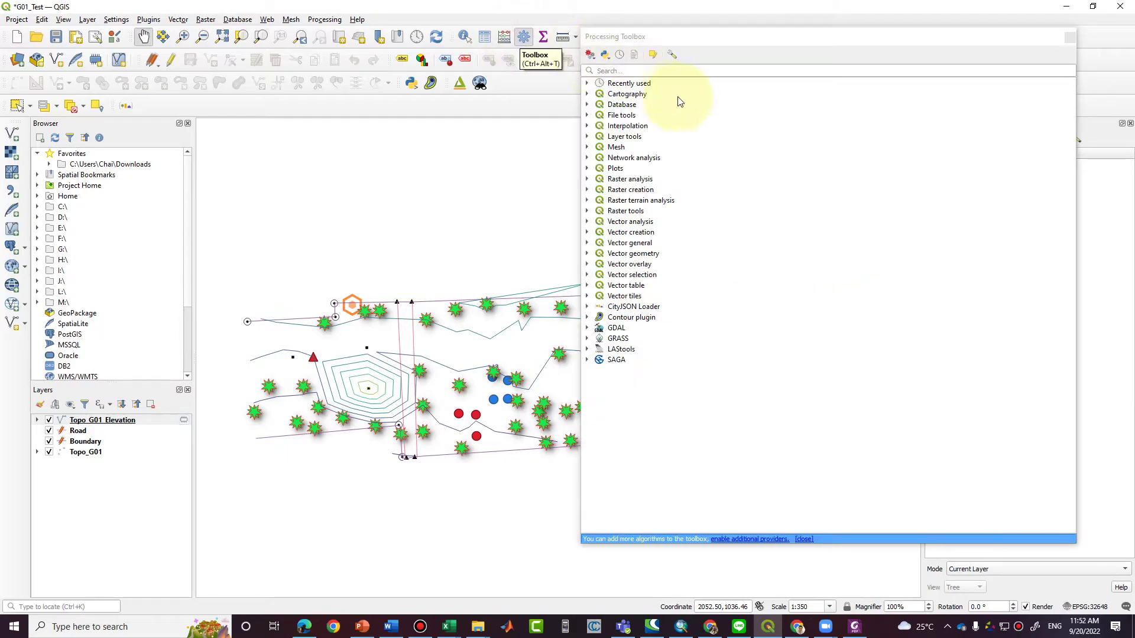
pyautogui.moveTo(709, 37); pyautogui.dragTo(714, 44)
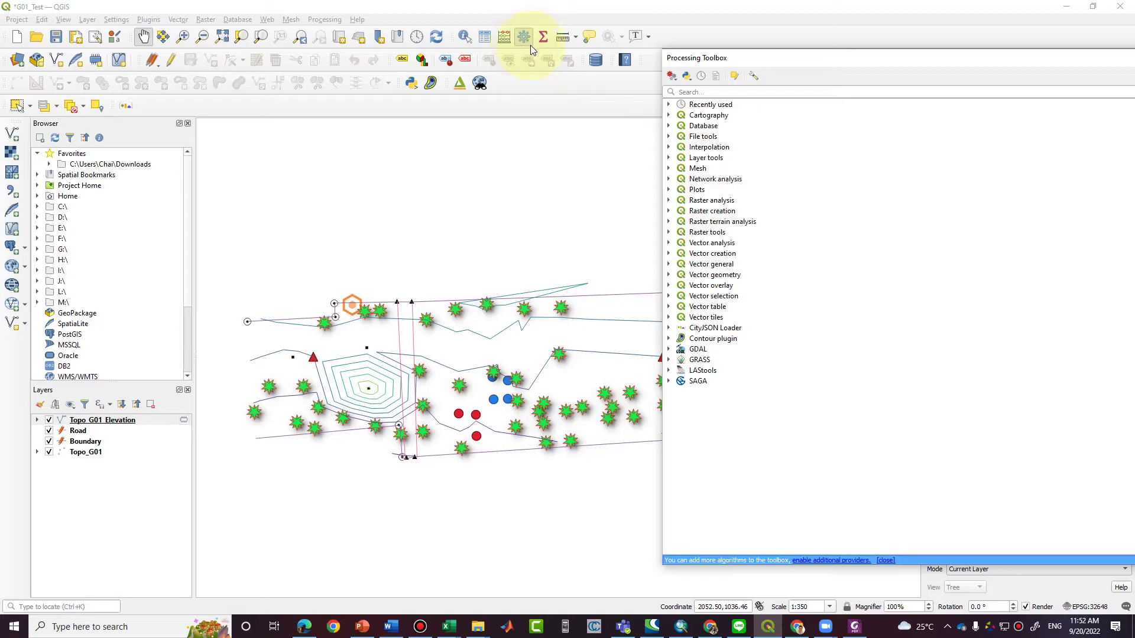
pyautogui.click(668, 276)
pyautogui.scroll(-7, 779, 294)
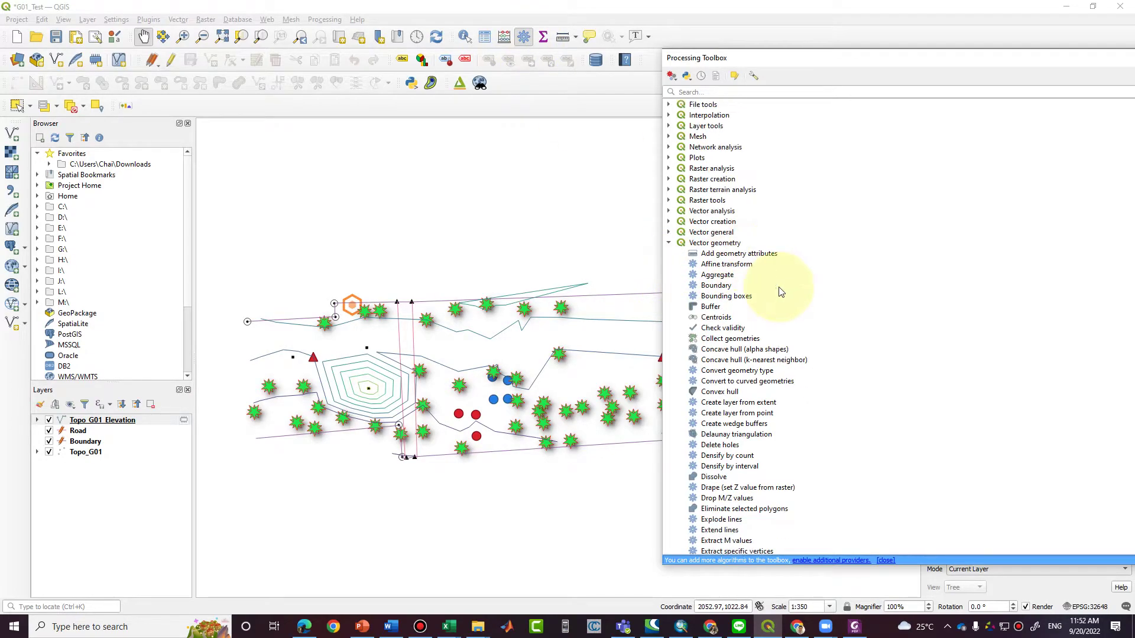
pyautogui.scroll(-12, 783, 297)
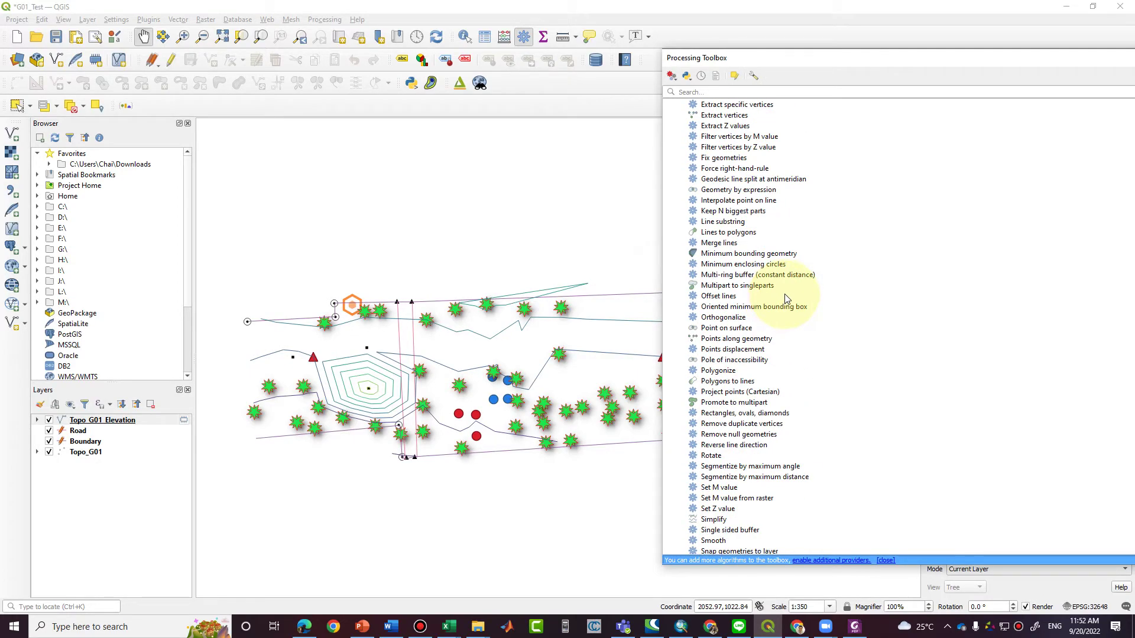
pyautogui.doubleClick(715, 412)
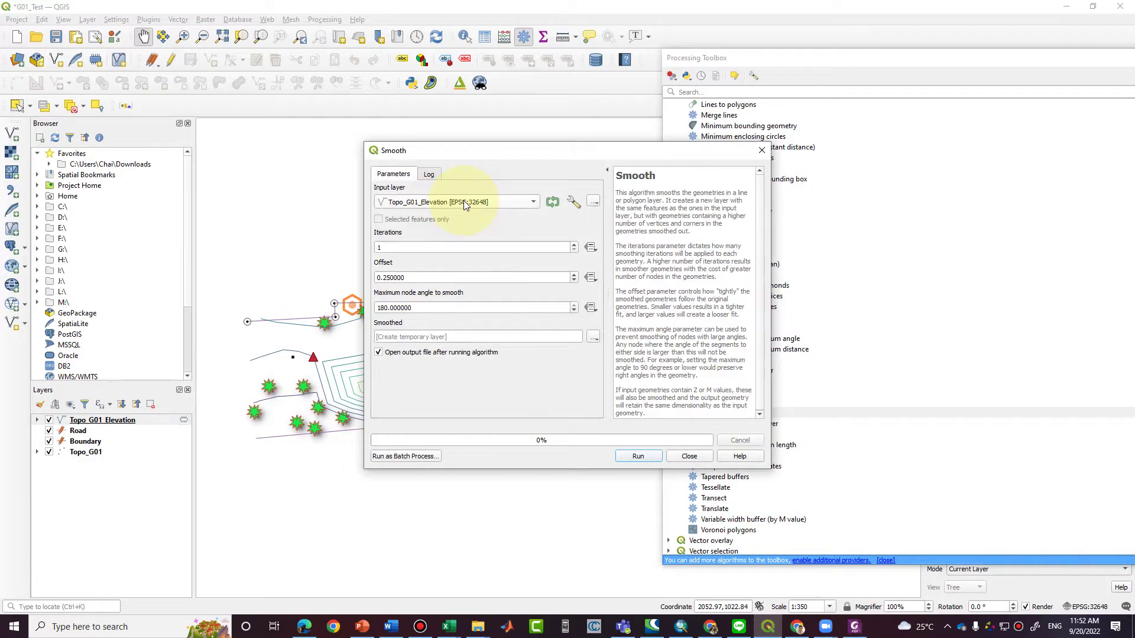
pyautogui.click(463, 203)
pyautogui.click(463, 202)
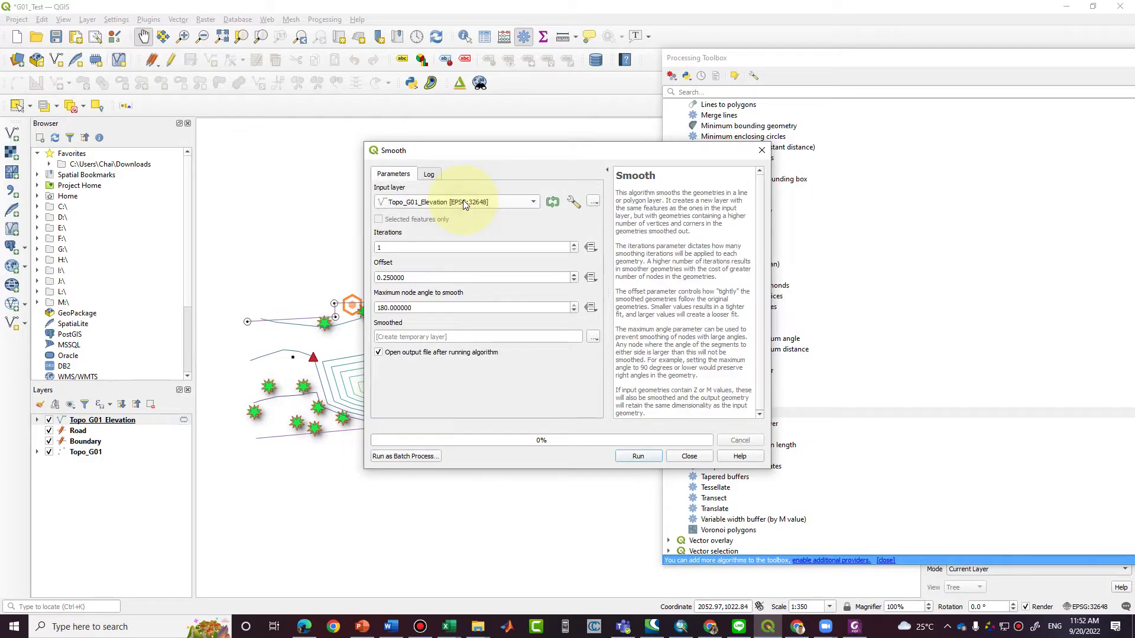
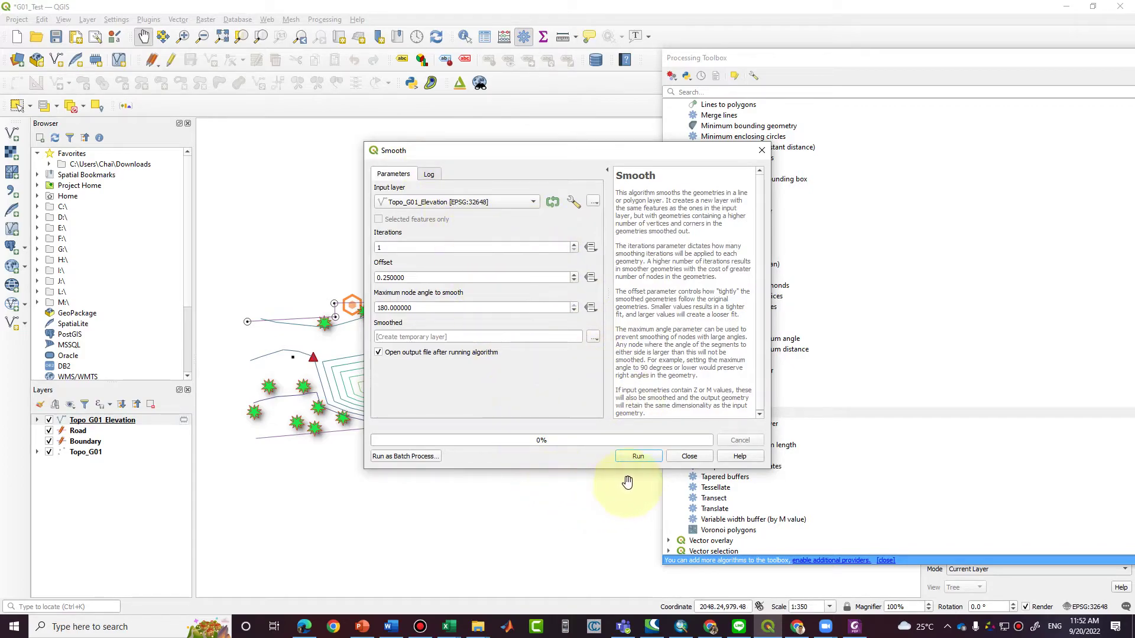
pyautogui.click(641, 456)
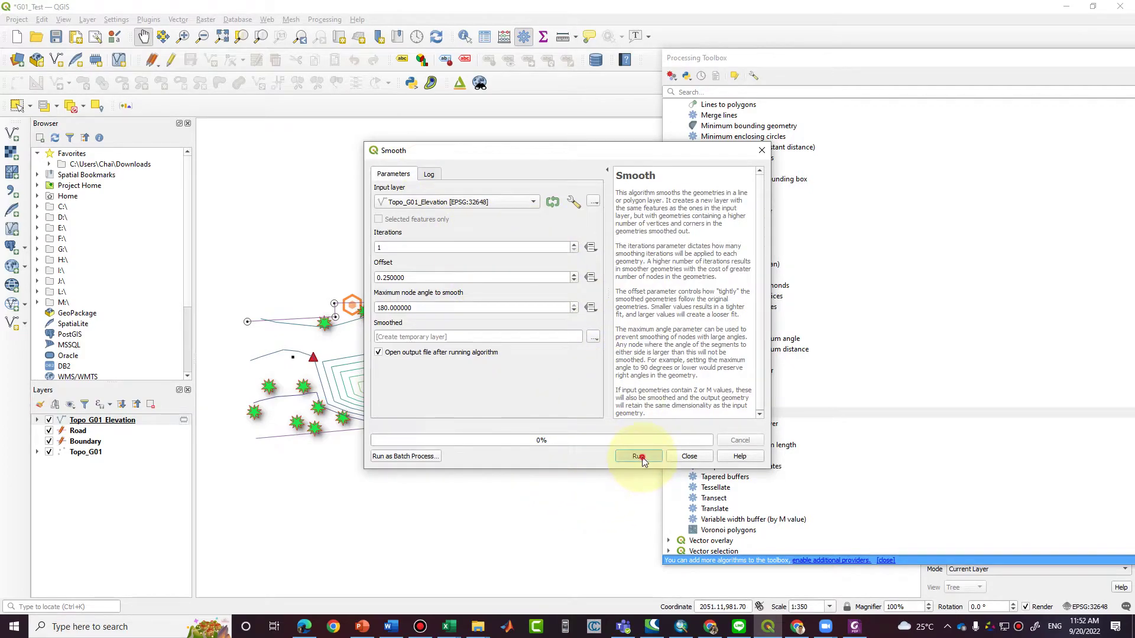
pyautogui.click(689, 457)
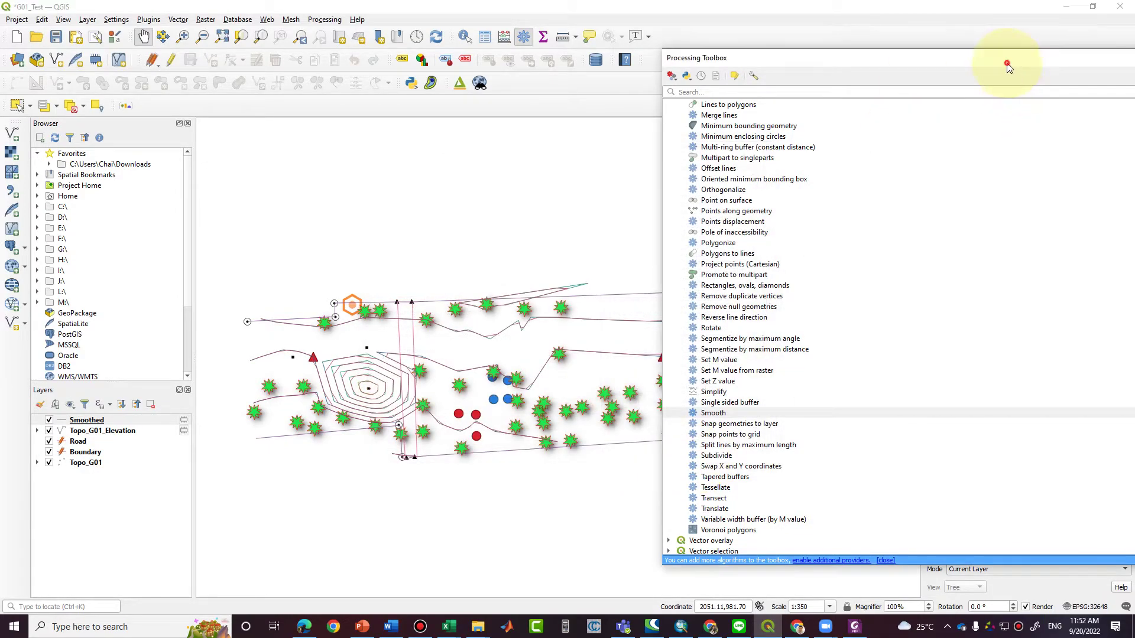
# Move the Processing Toolbox off the map and hide the Topo_G01_Elevation layer to compare it with the smoothed contours.
pyautogui.doubleClick(1008, 57)
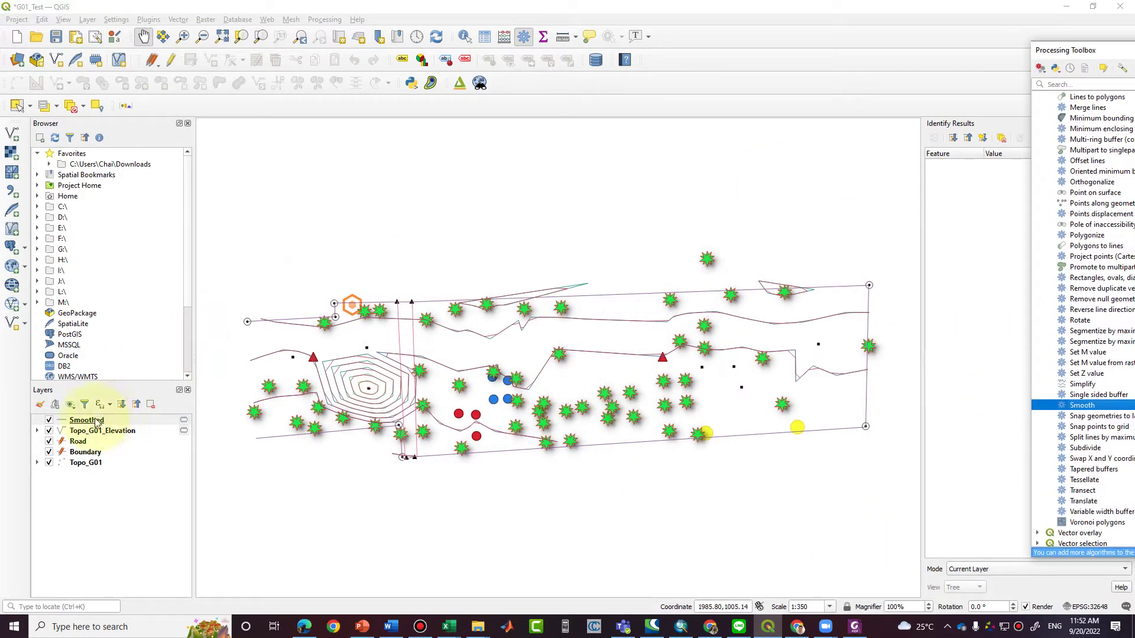
pyautogui.click(49, 431)
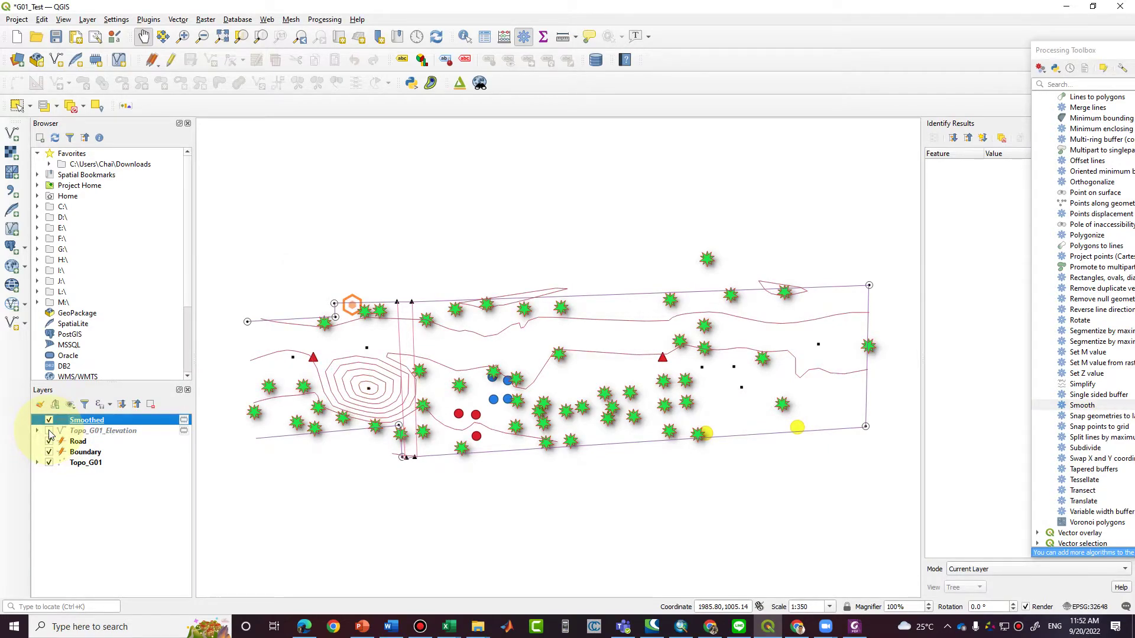
pyautogui.click(49, 431)
pyautogui.click(49, 431)
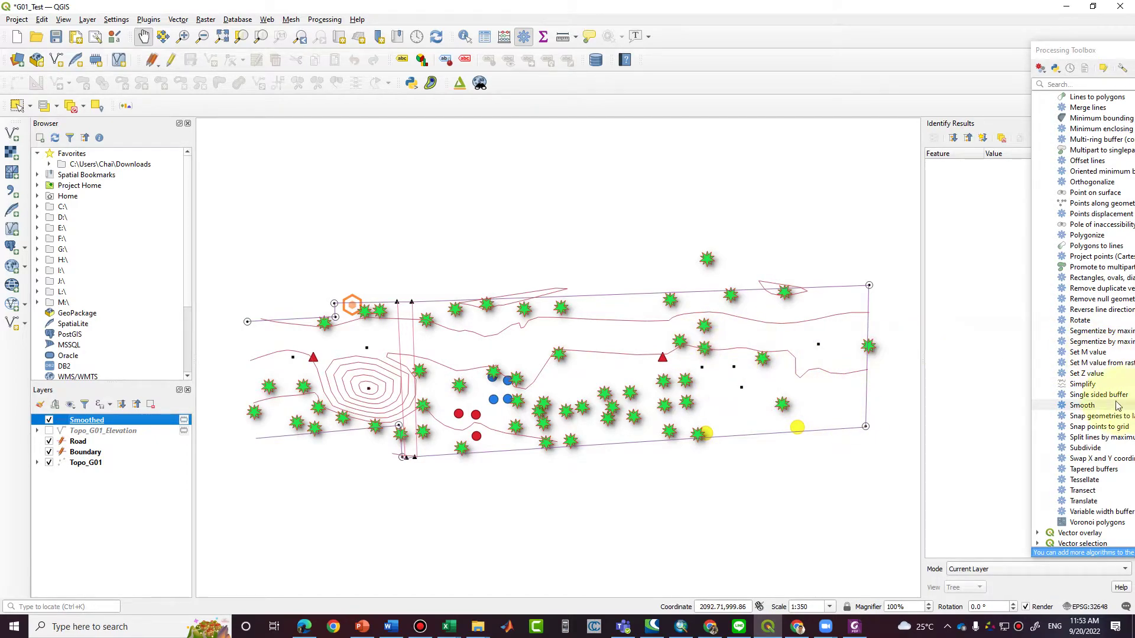
# Smooth Topo_G01_Elevation again with 3 iterations into a temporary layer and hide the earlier Smoothed layer.
pyautogui.doubleClick(1081, 406)
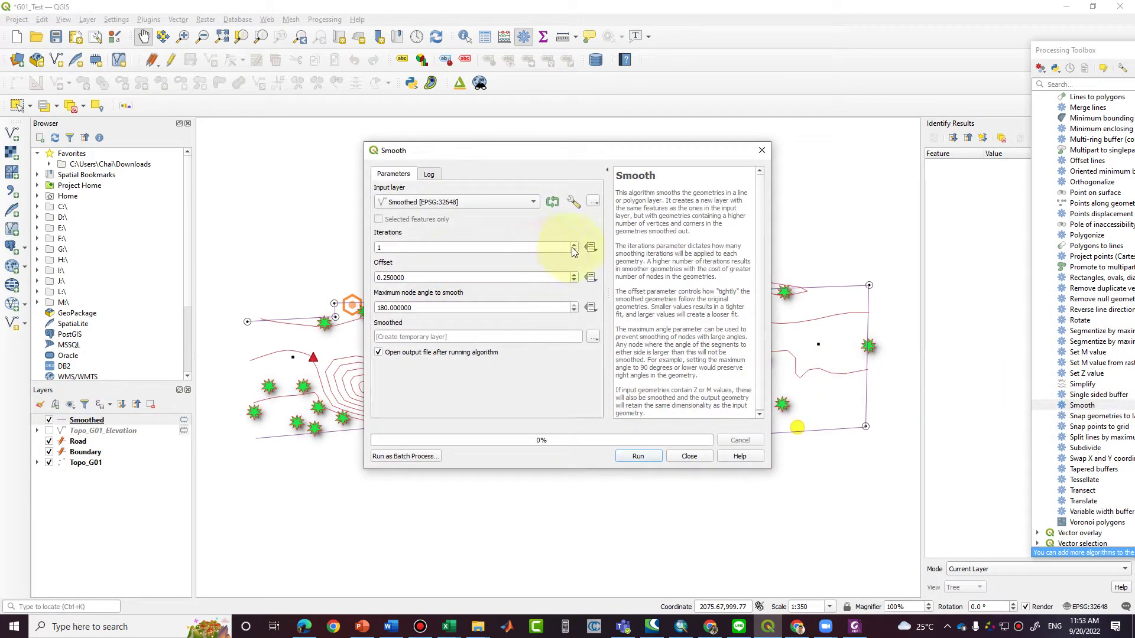
pyautogui.click(572, 244)
pyautogui.click(573, 245)
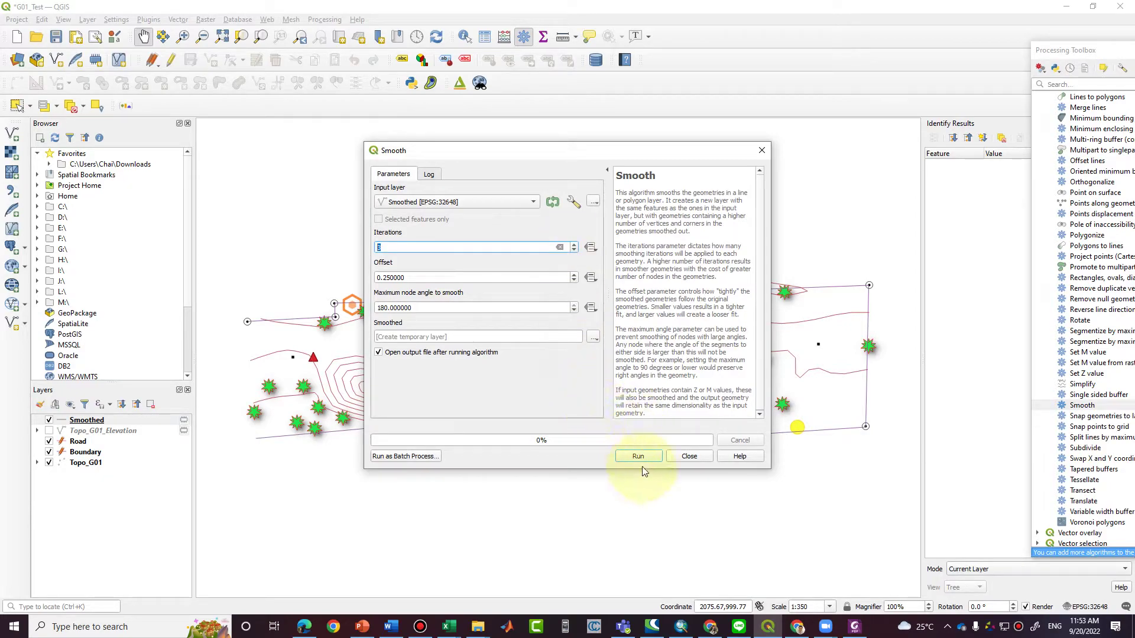
pyautogui.click(534, 201)
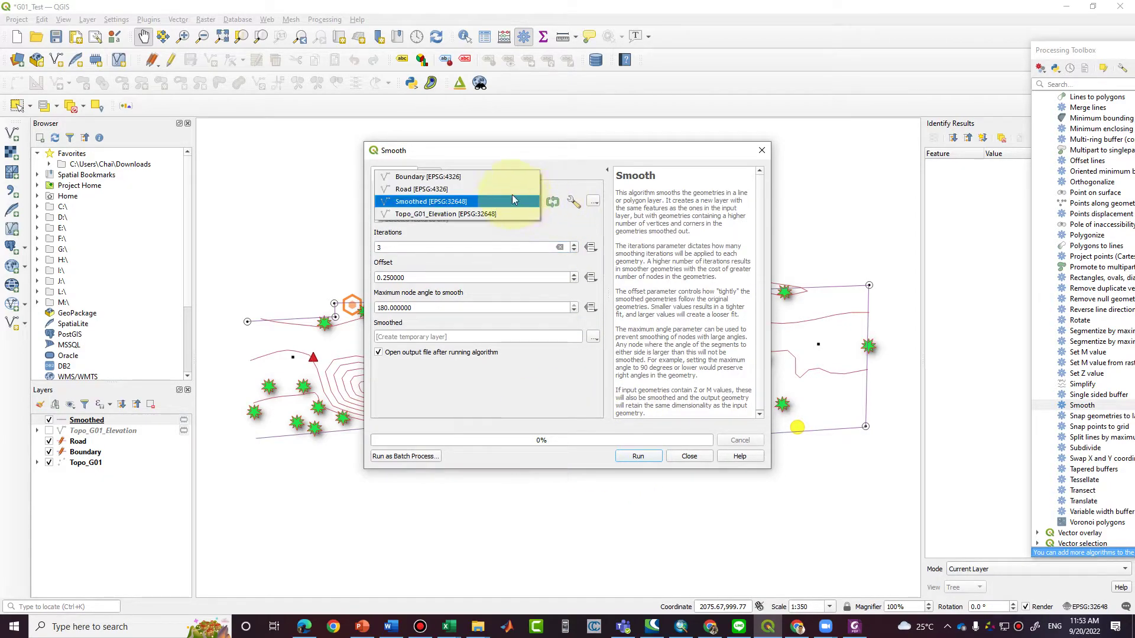
pyautogui.click(512, 214)
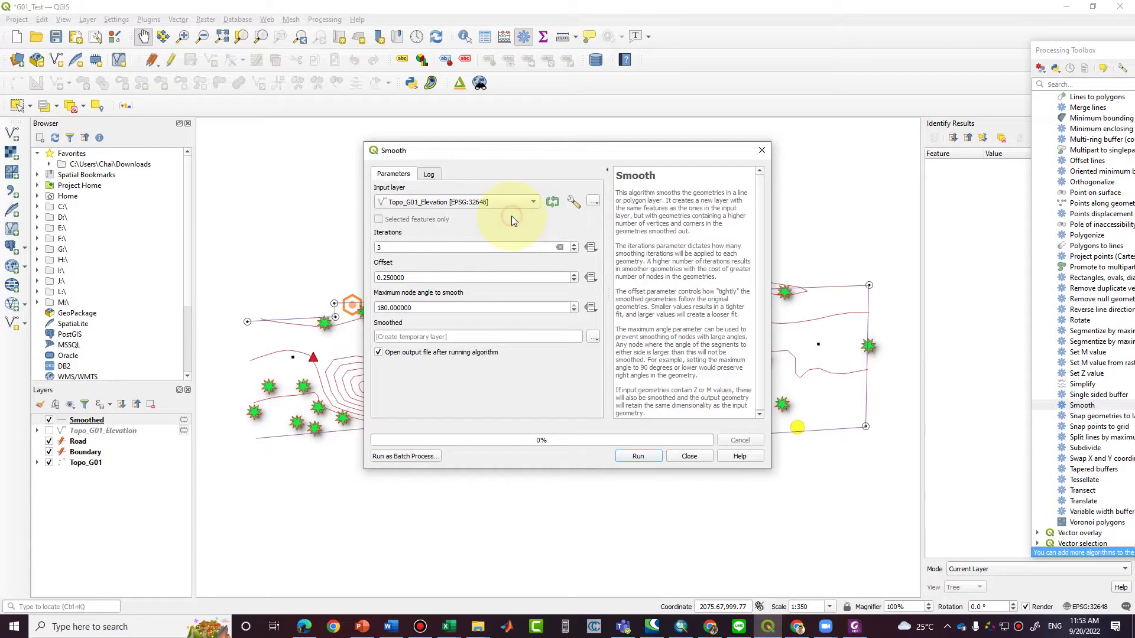
pyautogui.click(655, 456)
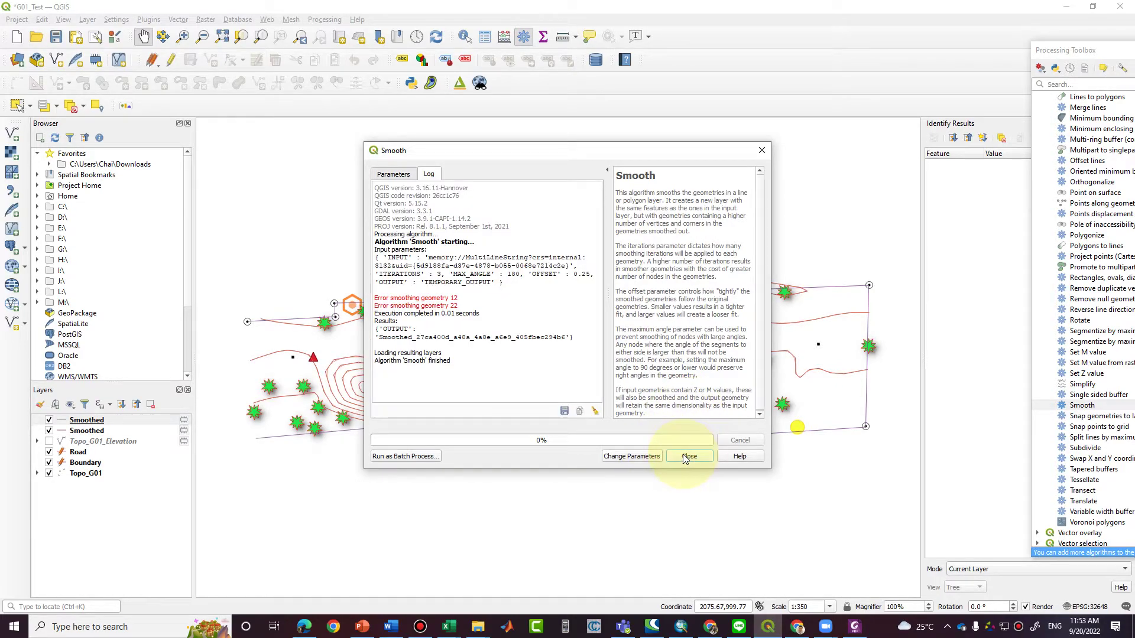
pyautogui.click(687, 457)
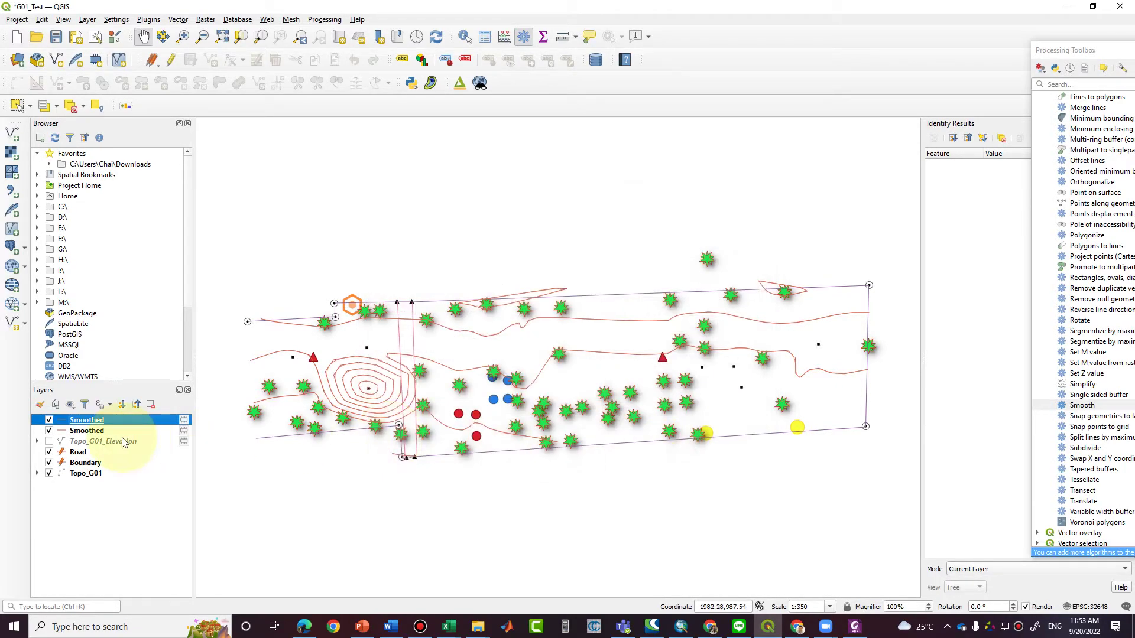
pyautogui.click(49, 431)
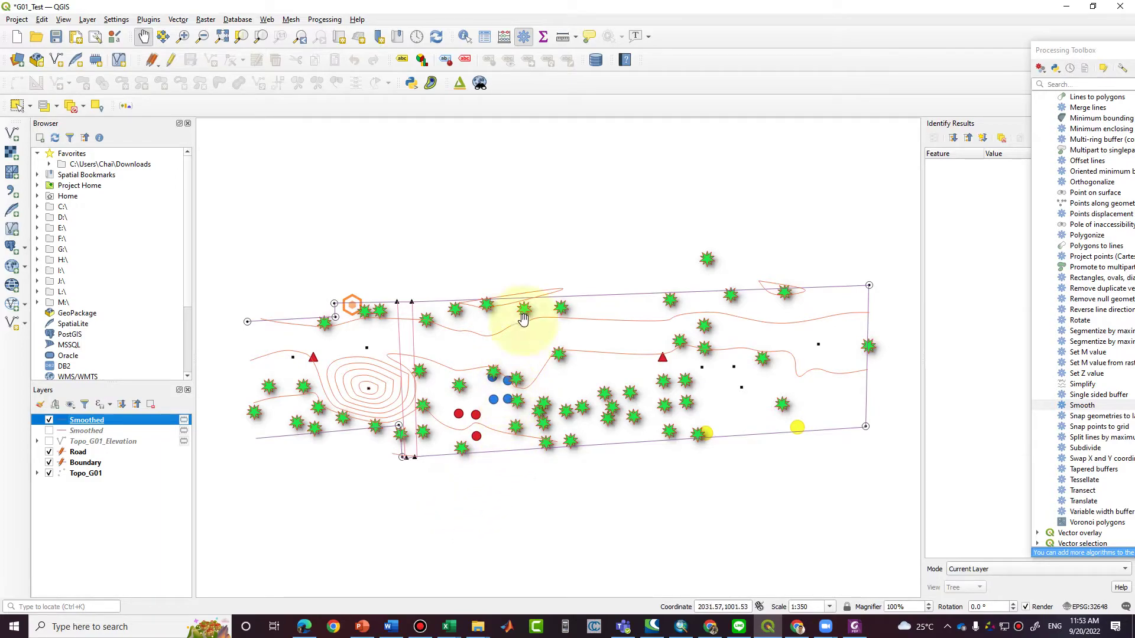
# Open the label settings for the Smoothed layer, close the Processing Toolbox, and shrink the Layer Styling panel to give the map more room.
pyautogui.click(402, 61)
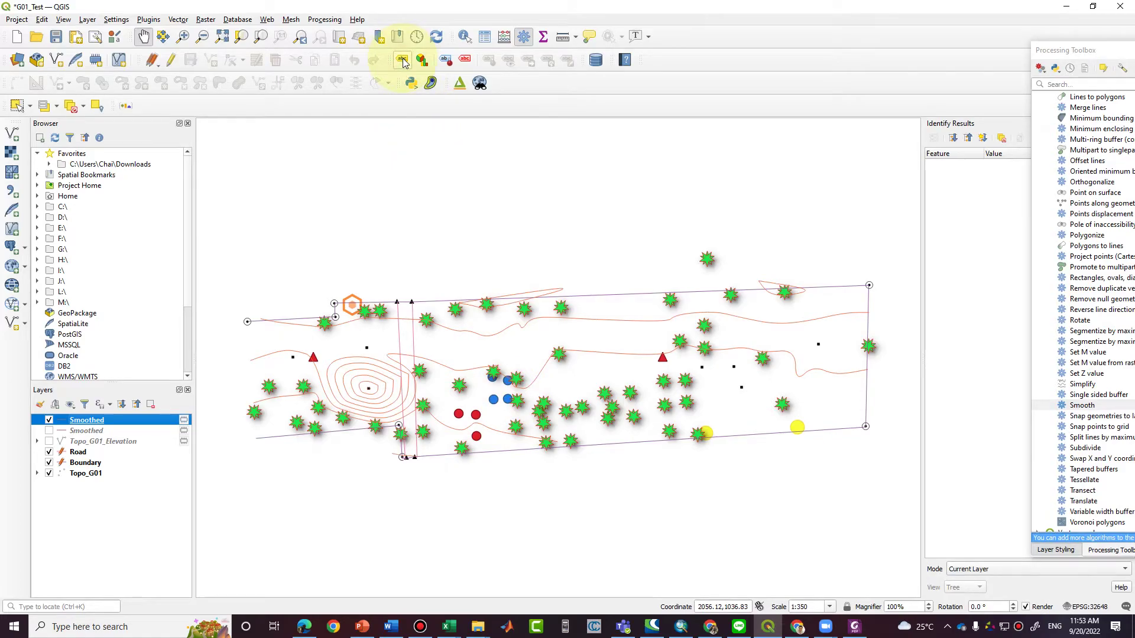
pyautogui.moveTo(1064, 51); pyautogui.dragTo(831, 113)
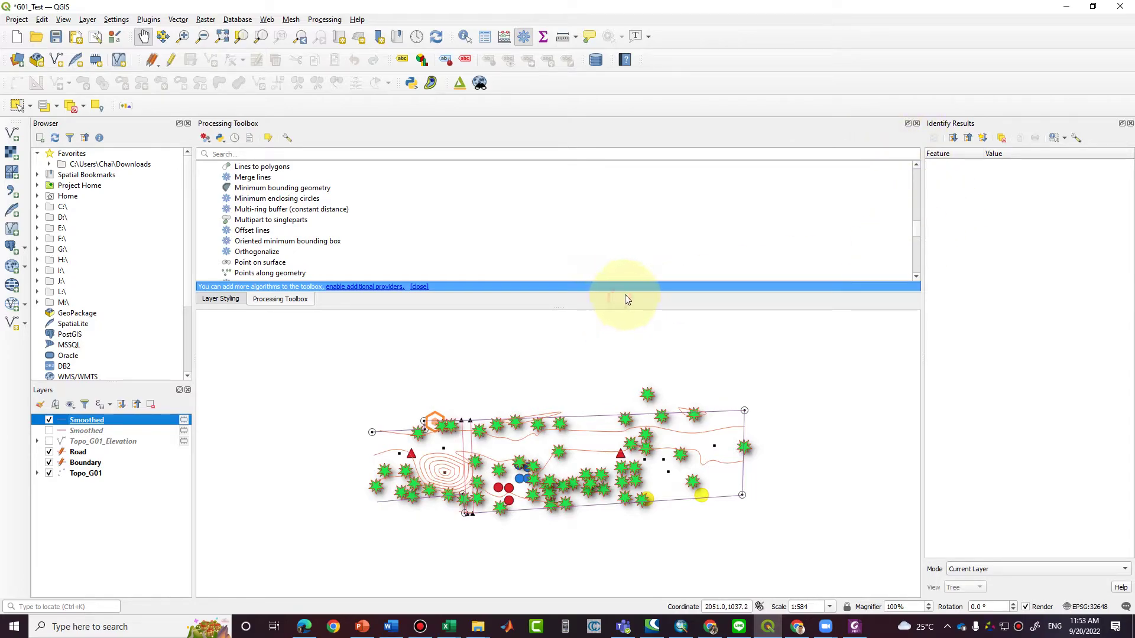
pyautogui.click(916, 123)
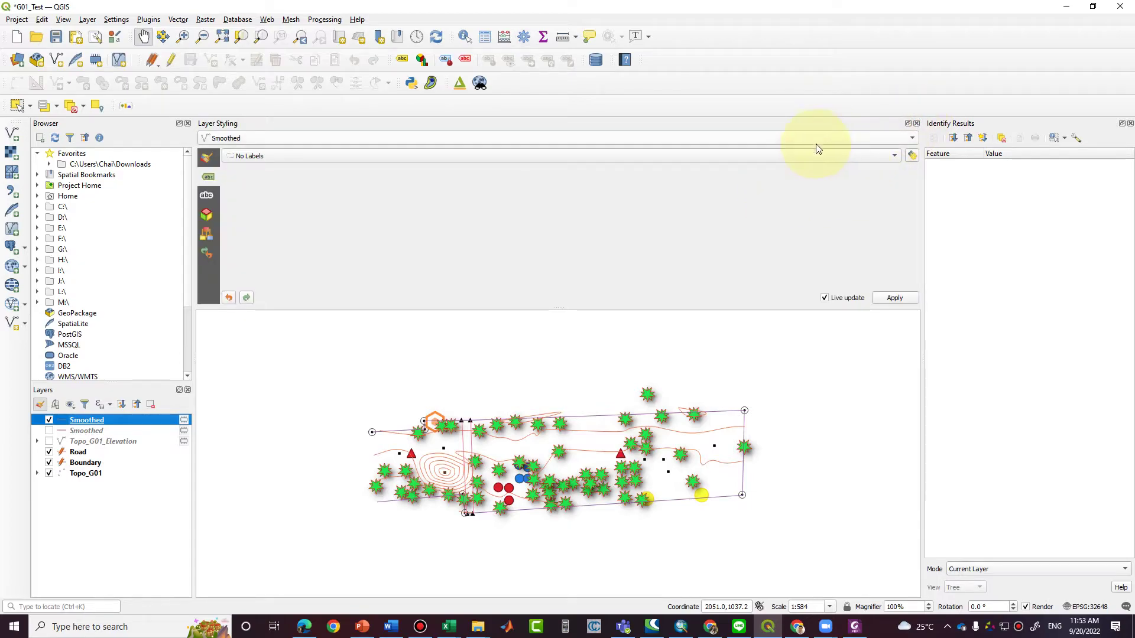
pyautogui.moveTo(562, 309); pyautogui.dragTo(567, 220)
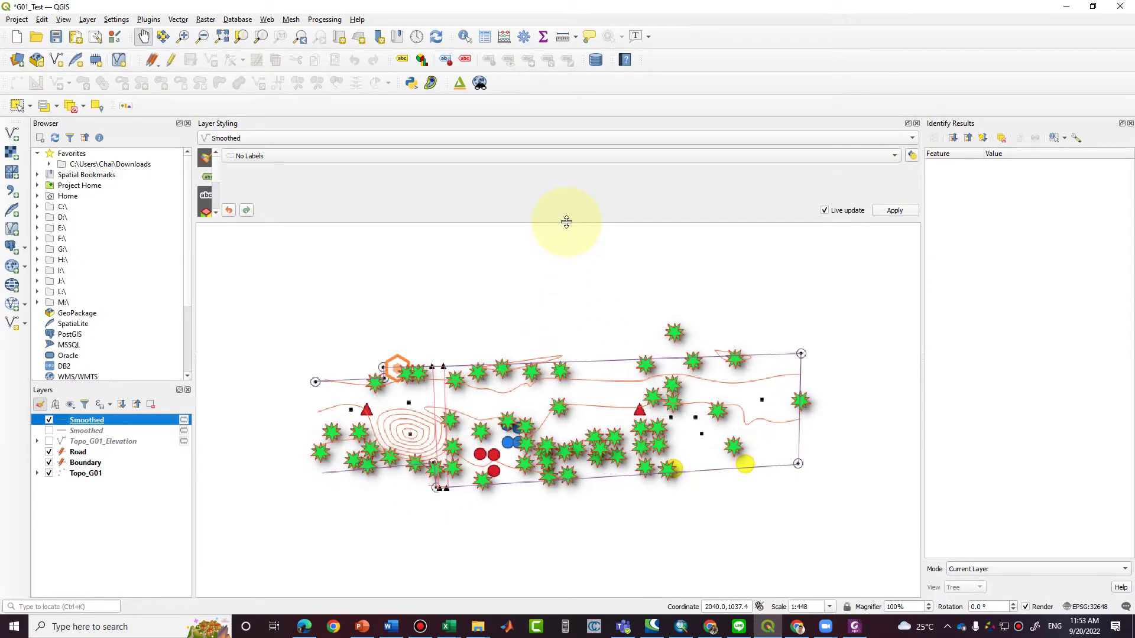
pyautogui.click(183, 36)
pyautogui.moveTo(293, 337); pyautogui.dragTo(868, 499)
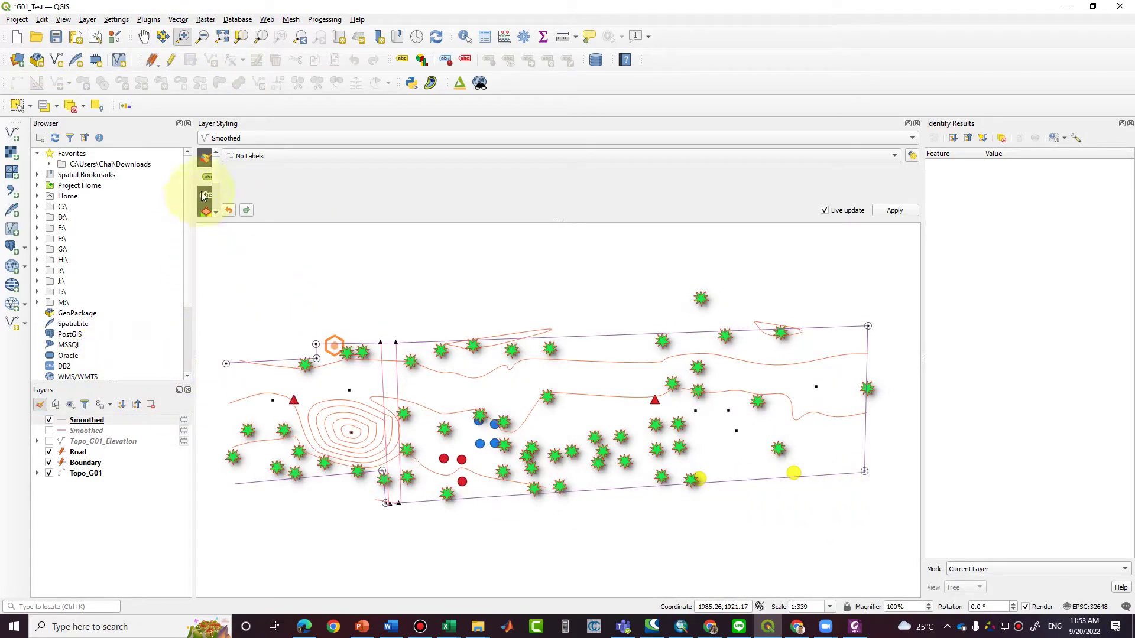
# Enlarge the Layer Styling panel and examine the Smoothed layer's line symbology and its width override options.
pyautogui.click(206, 157)
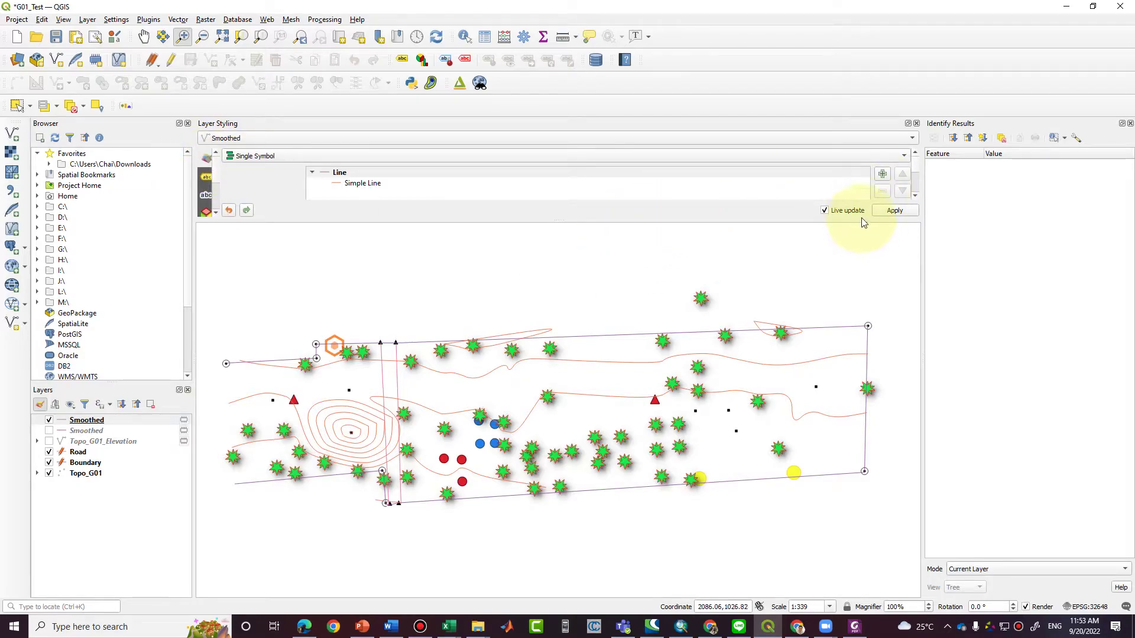
pyautogui.moveTo(862, 219); pyautogui.dragTo(865, 393)
pyautogui.moveTo(915, 302)
pyautogui.mouseDown()
pyautogui.moveTo(924, 347)
pyautogui.moveTo(926, 302)
pyautogui.mouseUp()
pyautogui.click(898, 315)
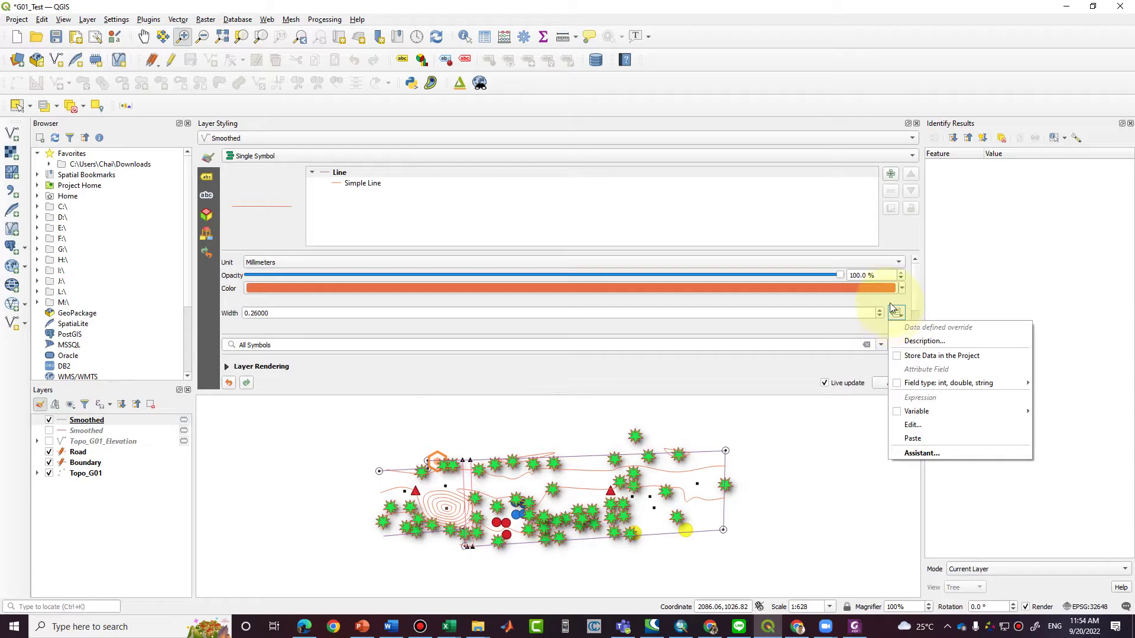
pyautogui.click(894, 302)
# Turn on Single Labels for the Smoothed contours using the Elevation field and apply the labelling.
pyautogui.click(207, 177)
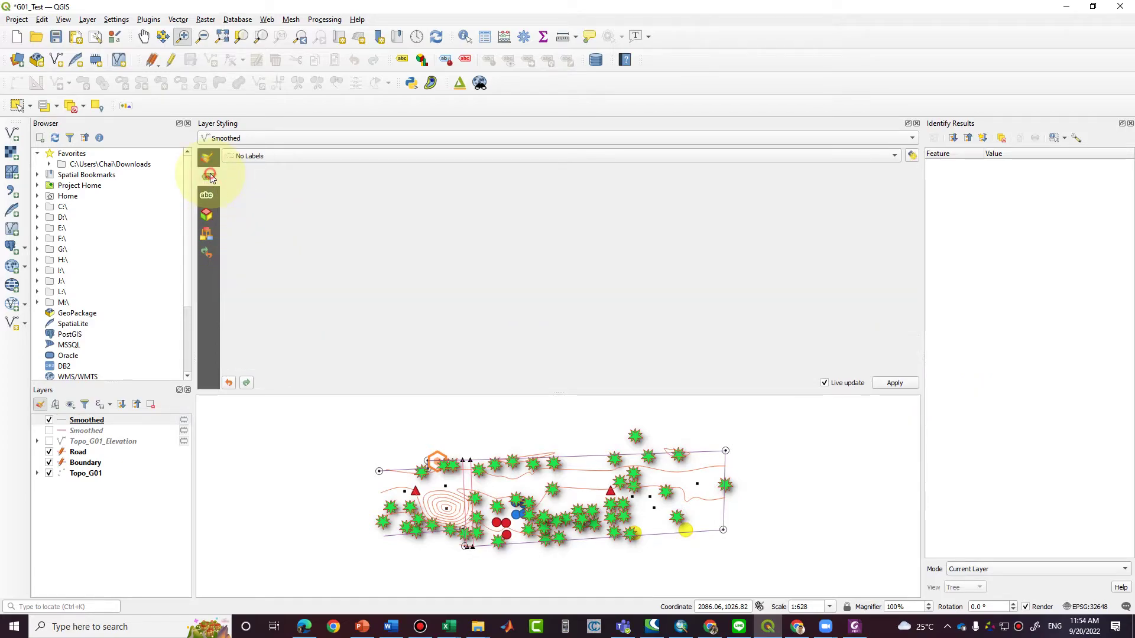
pyautogui.click(258, 156)
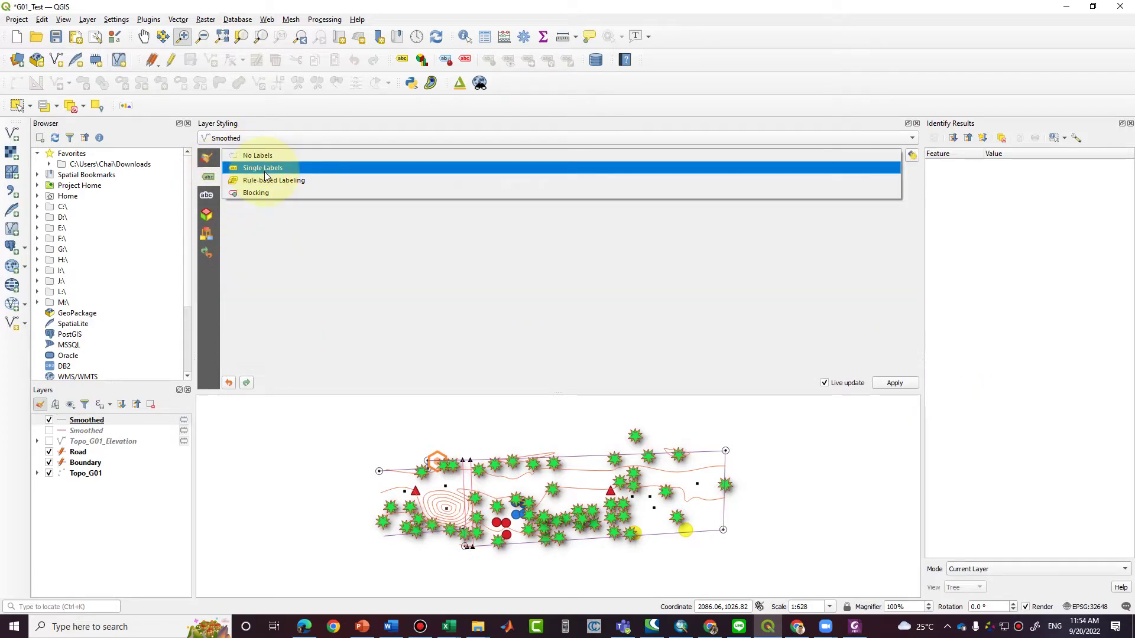
pyautogui.click(264, 170)
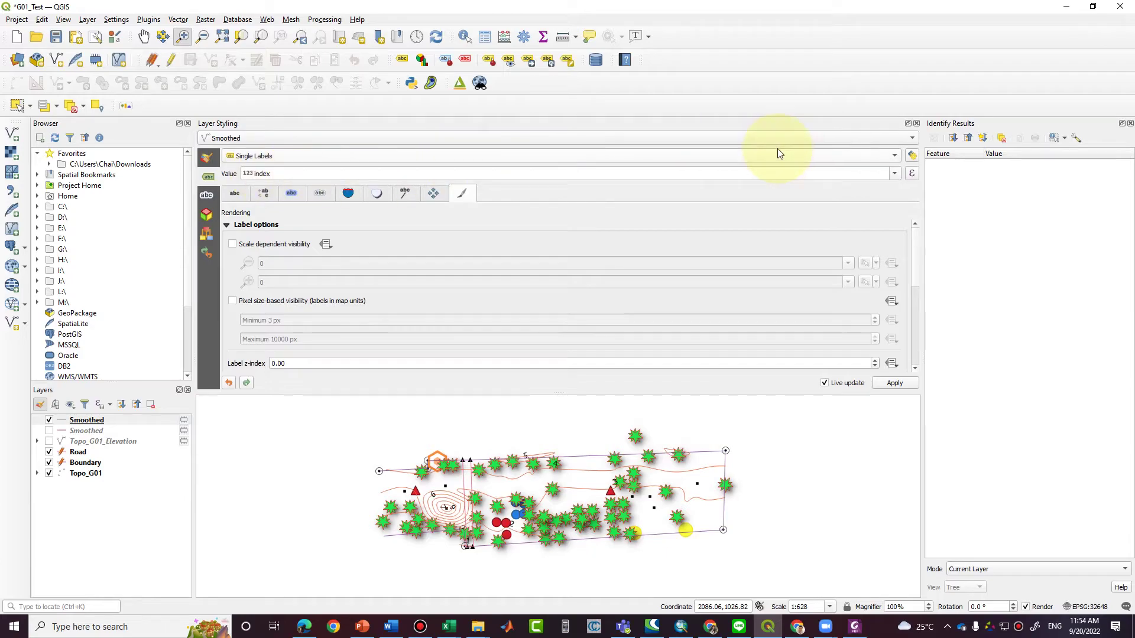
pyautogui.click(894, 174)
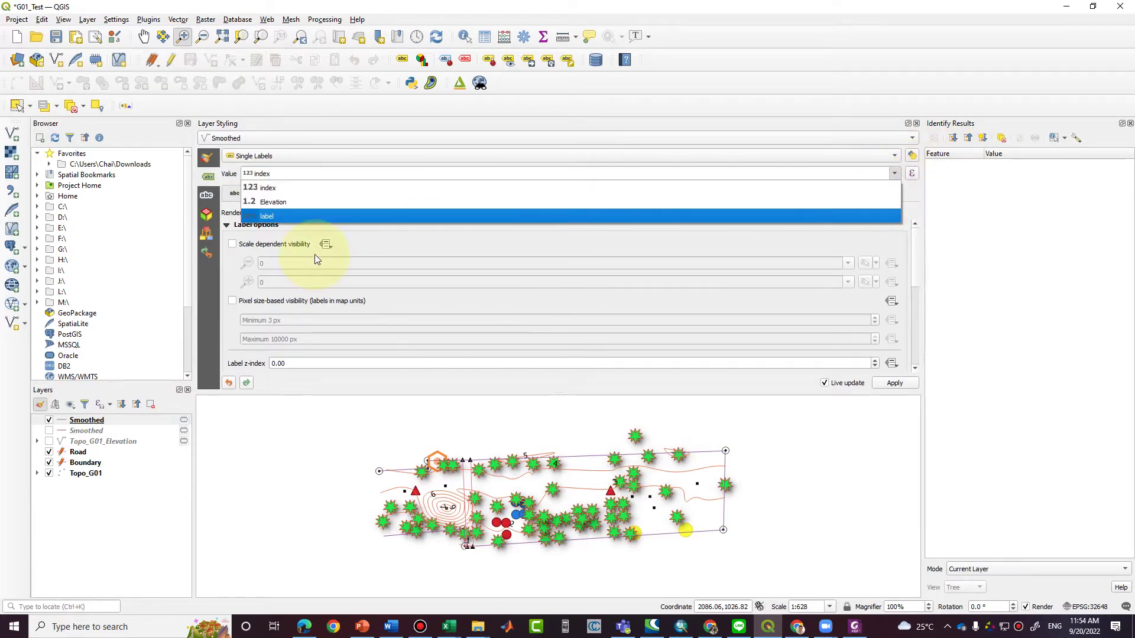
pyautogui.click(323, 205)
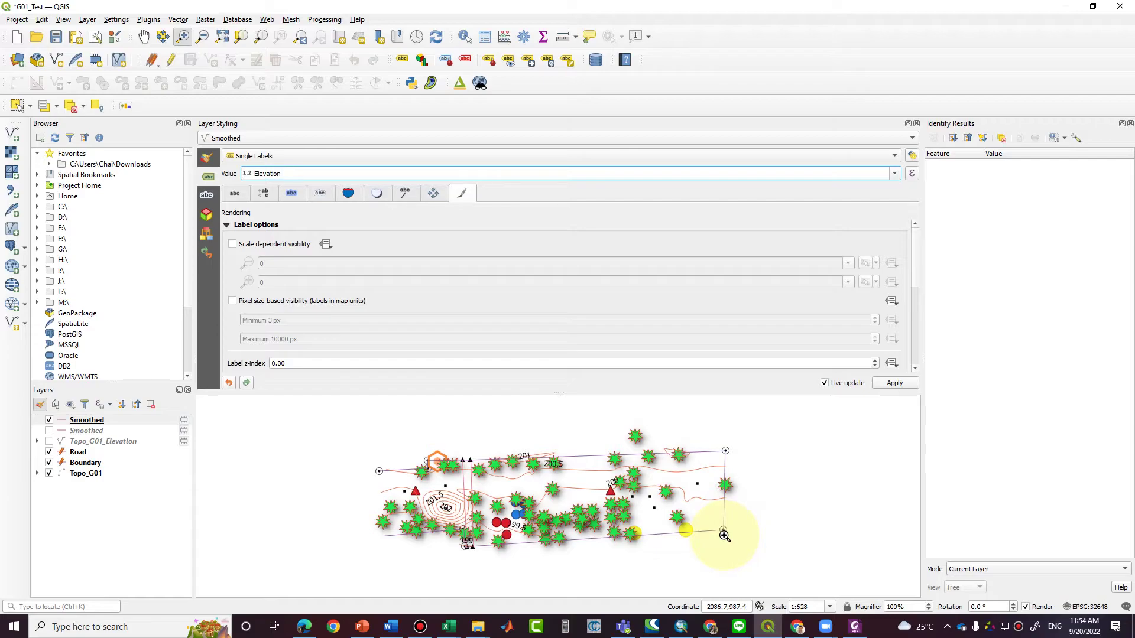
pyautogui.click(893, 383)
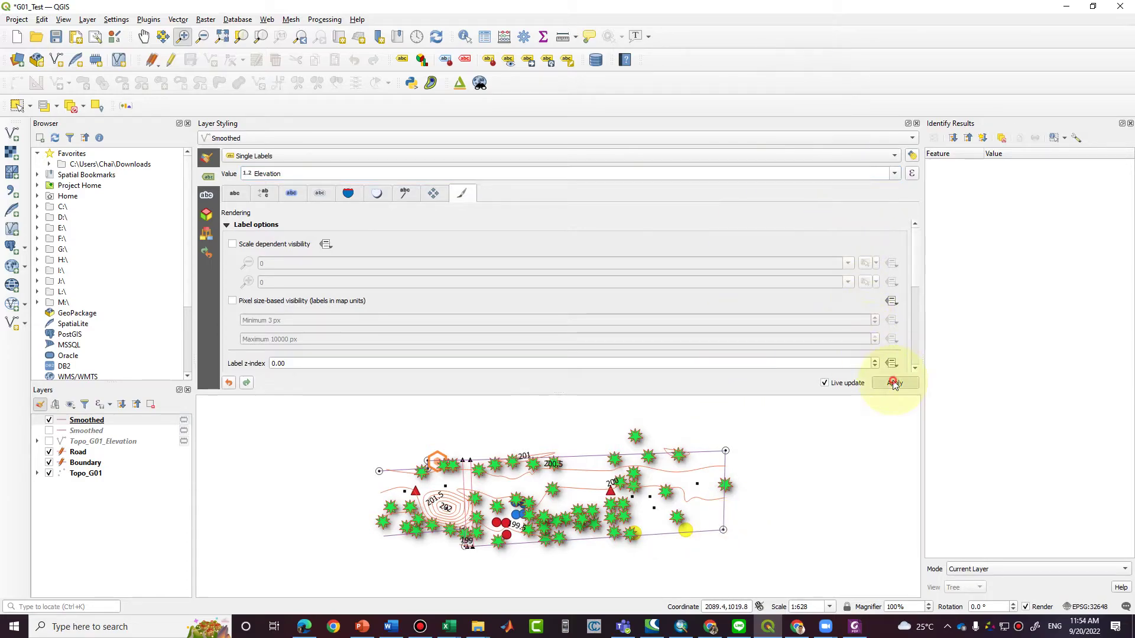
# Close the Layer Styling panel, check the elevation labels on the closed contours beside the road, and save the project.
pyautogui.click(916, 124)
pyautogui.click(667, 332)
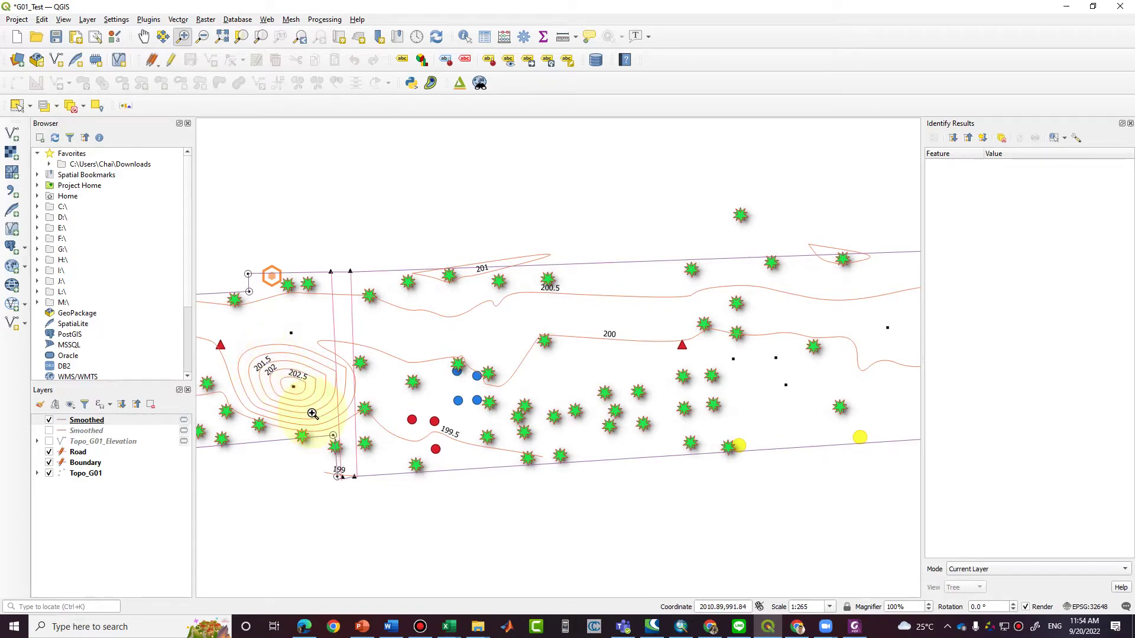
pyautogui.moveTo(221, 316); pyautogui.dragTo(373, 455)
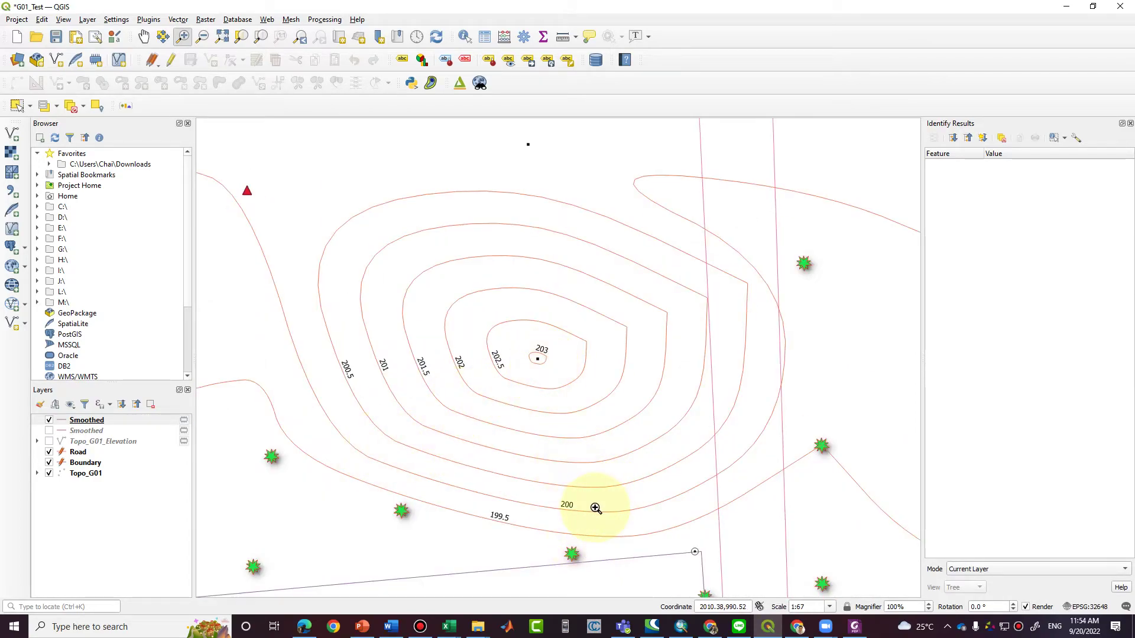
pyautogui.click(58, 39)
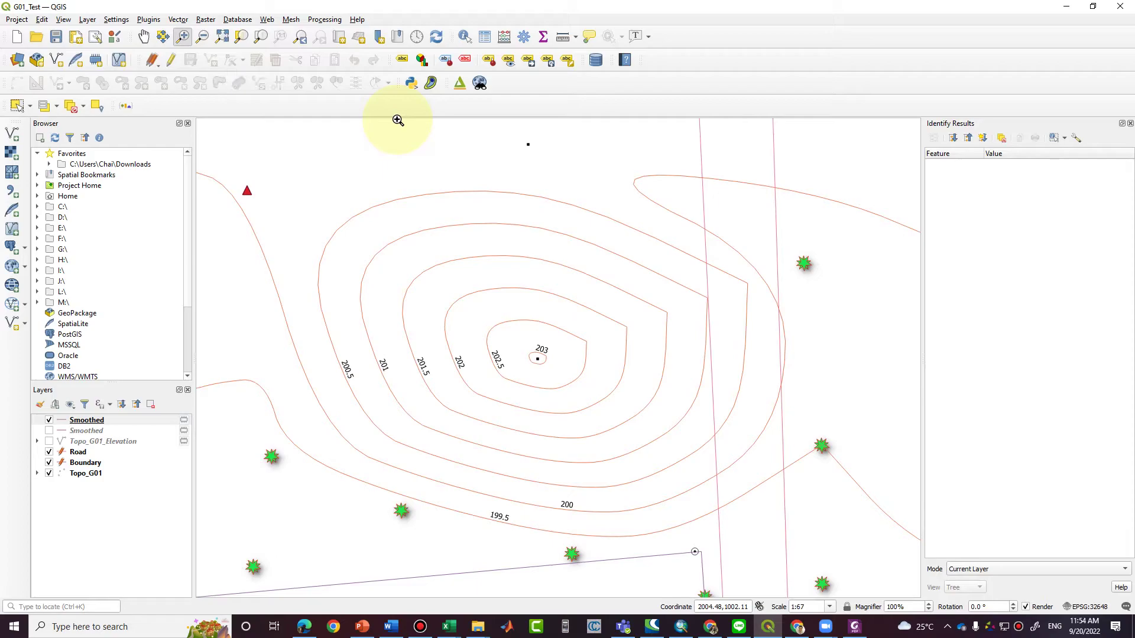
# Create a new print layout titled MyMap.
pyautogui.click(75, 39)
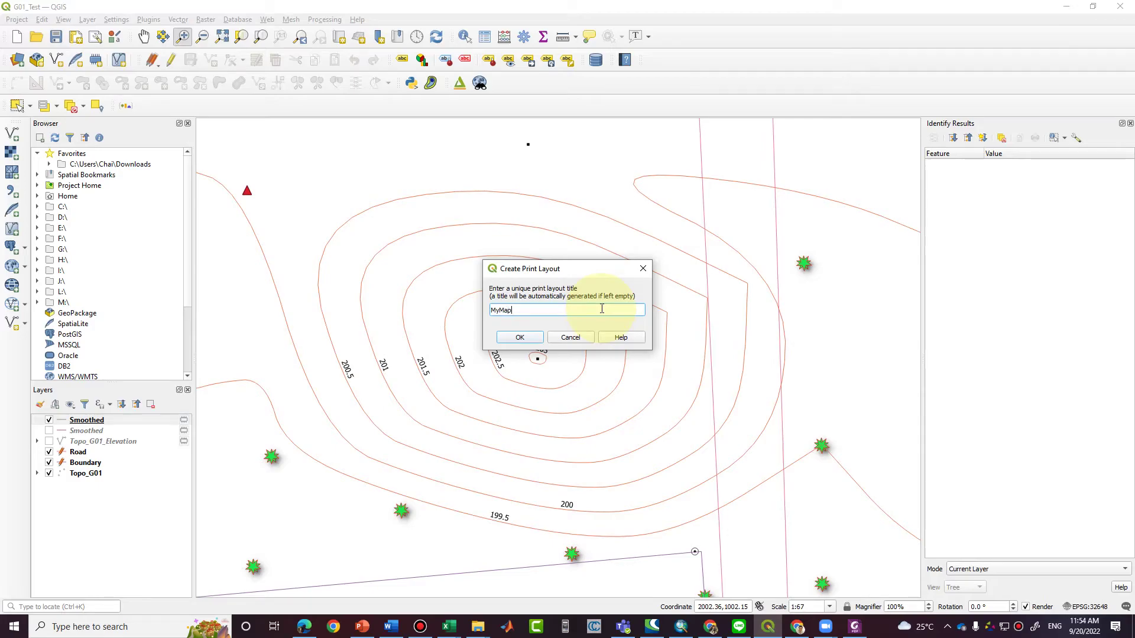
pyautogui.press('Return')
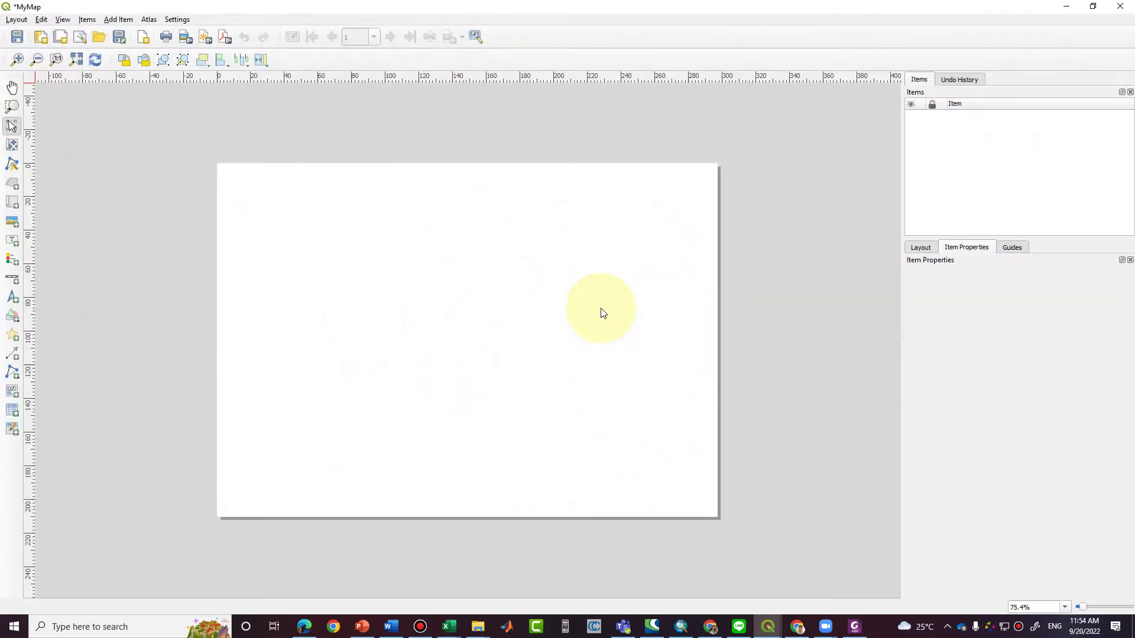
pyautogui.click(12, 204)
pyautogui.moveTo(231, 179); pyautogui.dragTo(696, 494)
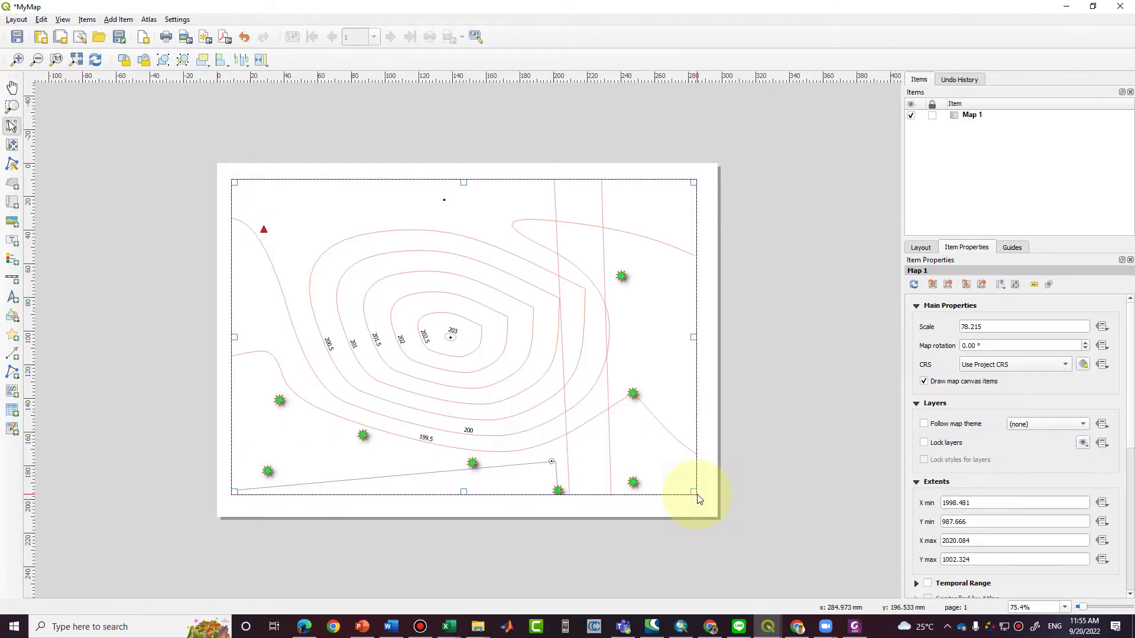
pyautogui.click(36, 60)
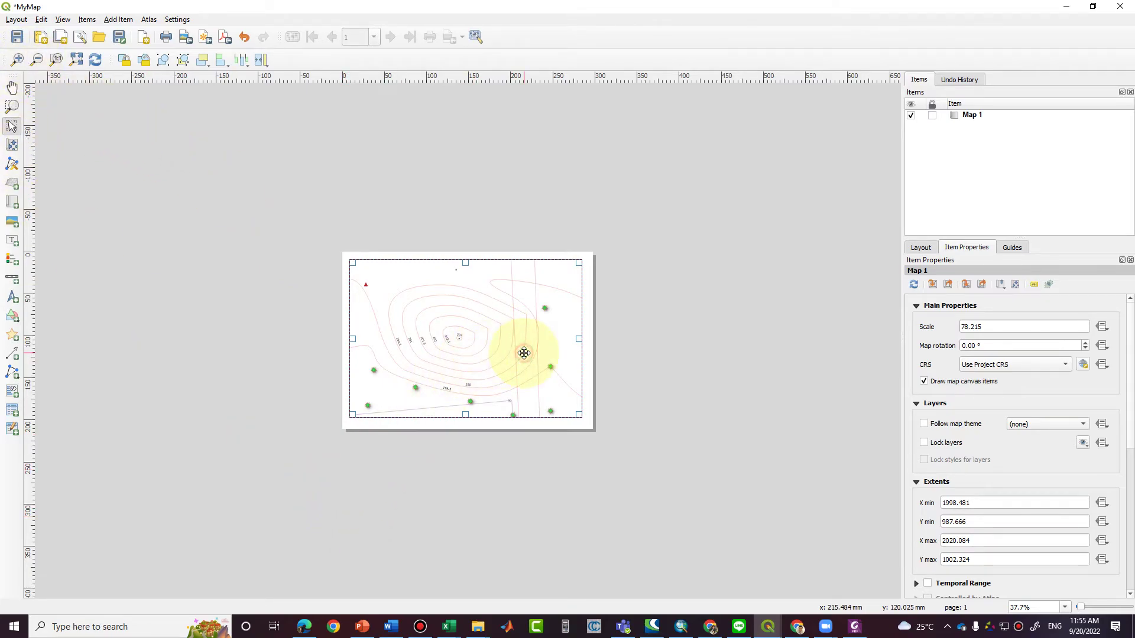
pyautogui.press('Delete')
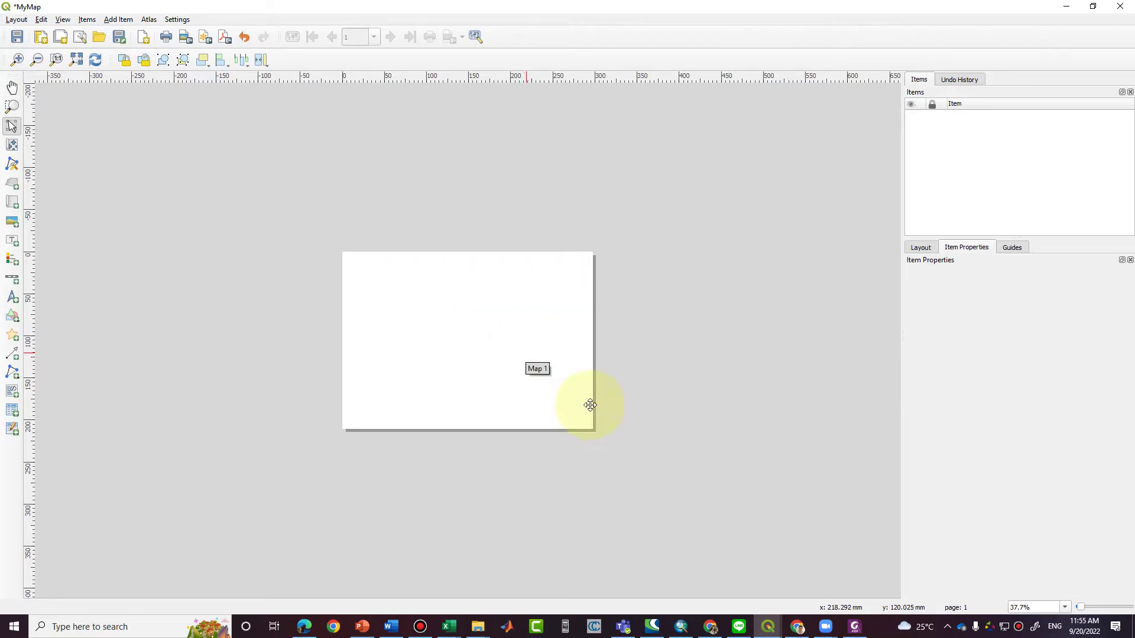
# Return to the main project window, show the full extent of the survey map, and save the project.
pyautogui.moveTo(767, 625)
pyautogui.click(742, 583)
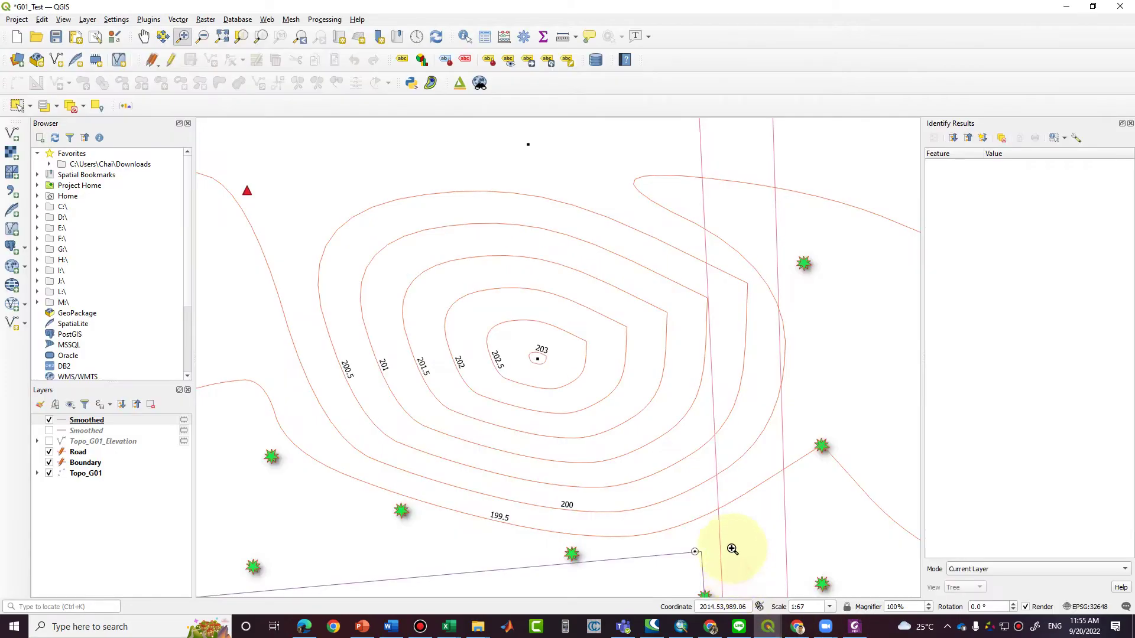
pyautogui.click(202, 36)
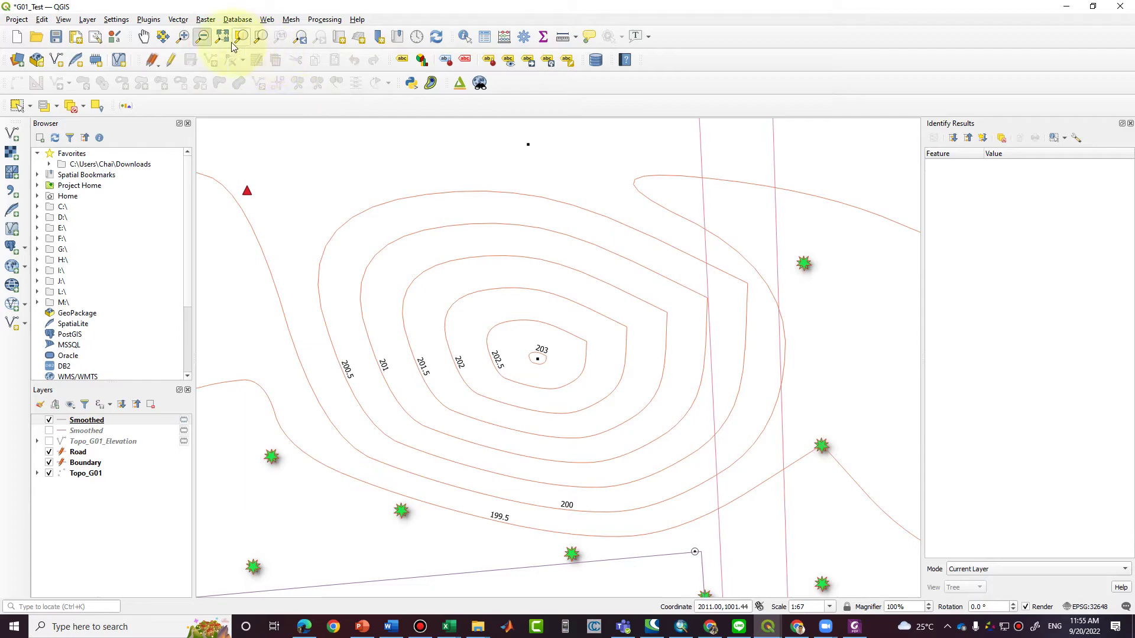
pyautogui.click(222, 36)
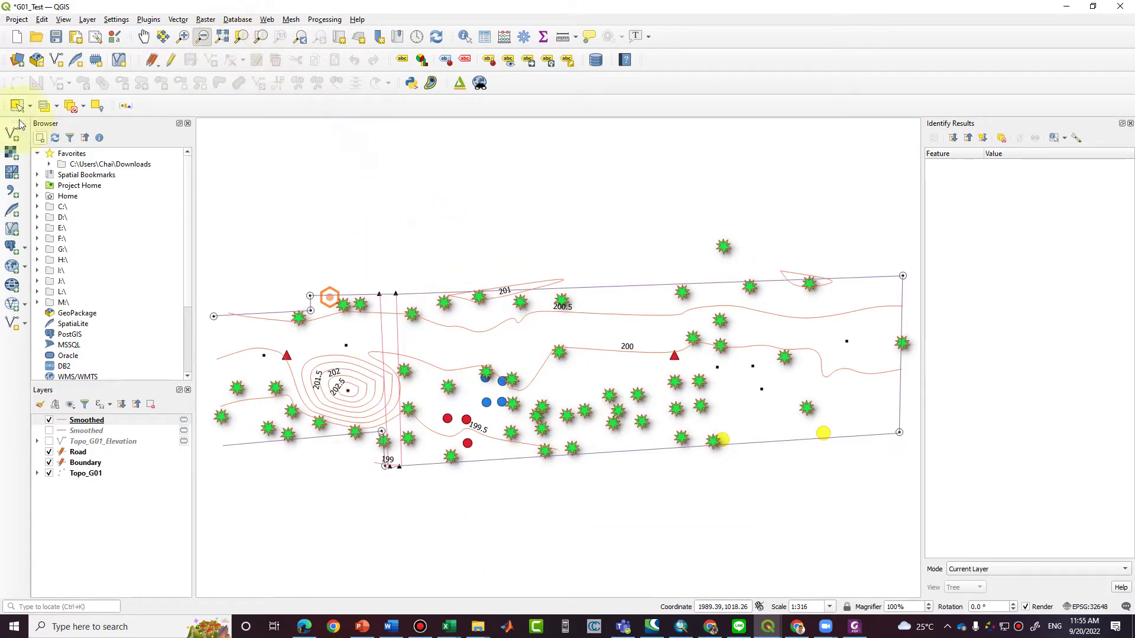
pyautogui.click(56, 37)
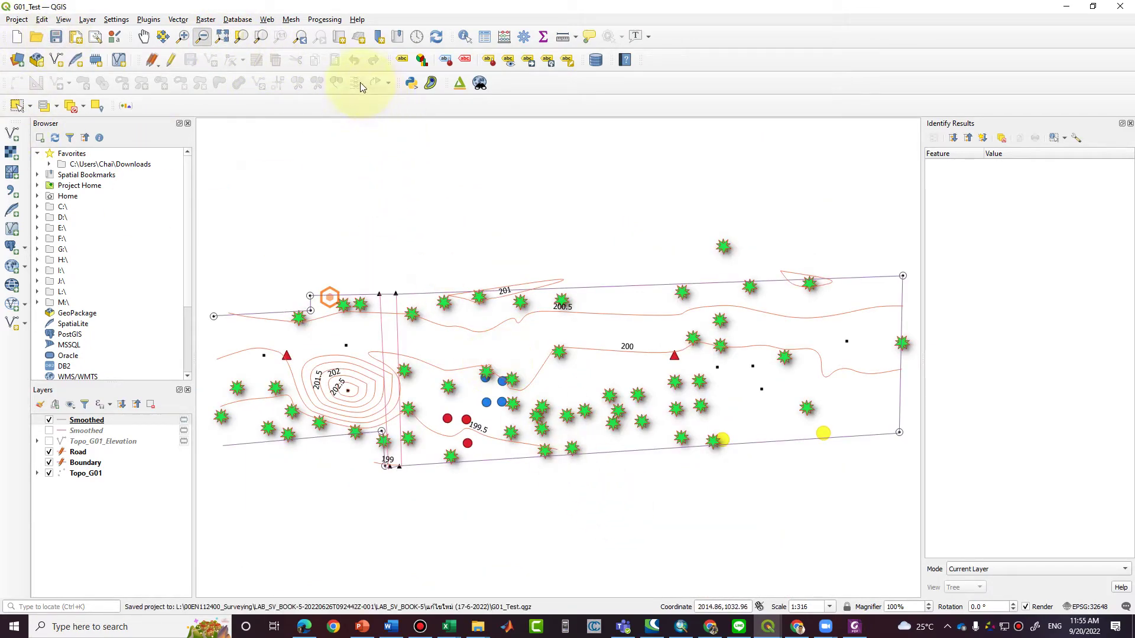
# Create a new print layout titled MyMapG01.
pyautogui.click(76, 39)
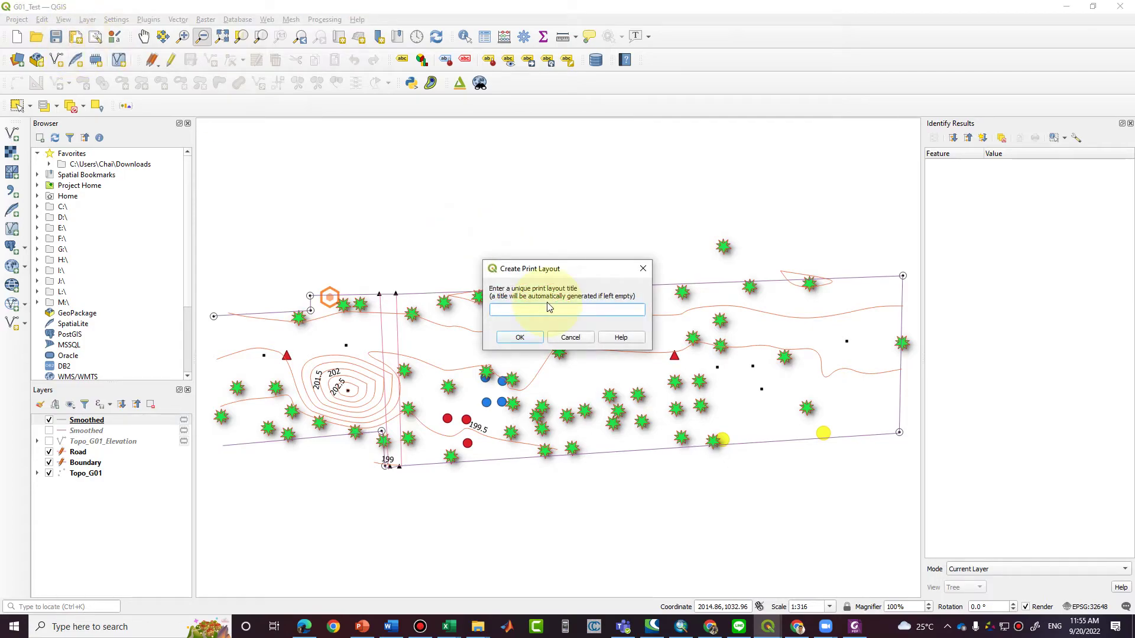
pyautogui.write('ap')
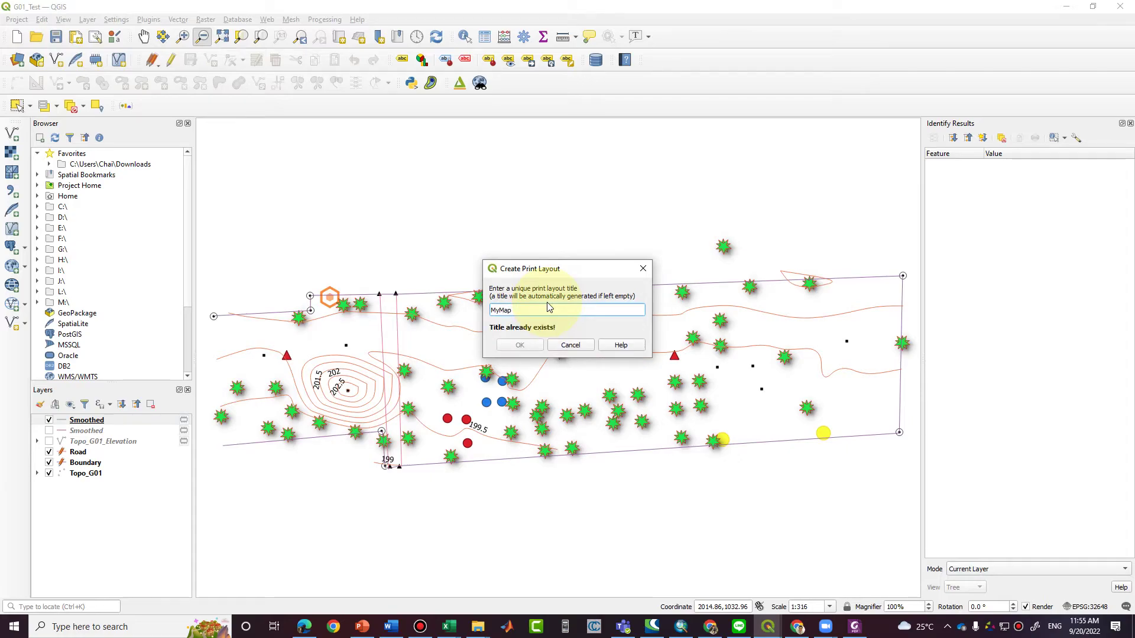
pyautogui.write('G01')
pyautogui.click(520, 345)
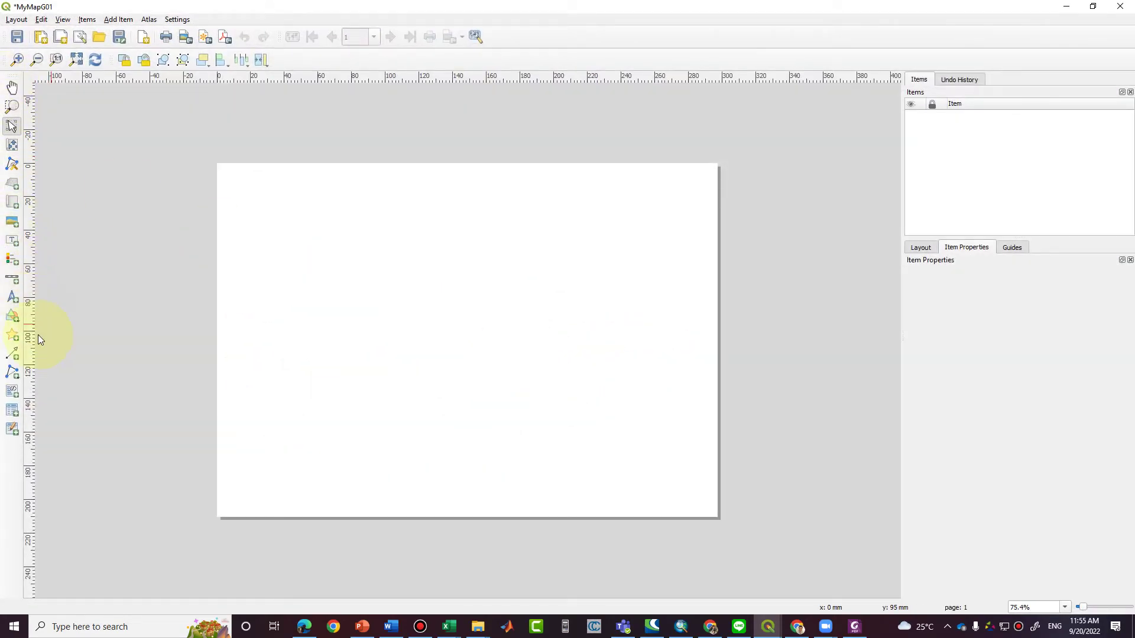
# Add a map item covering nearly the whole layout page, leaving a narrow margin on all sides.
pyautogui.click(15, 144)
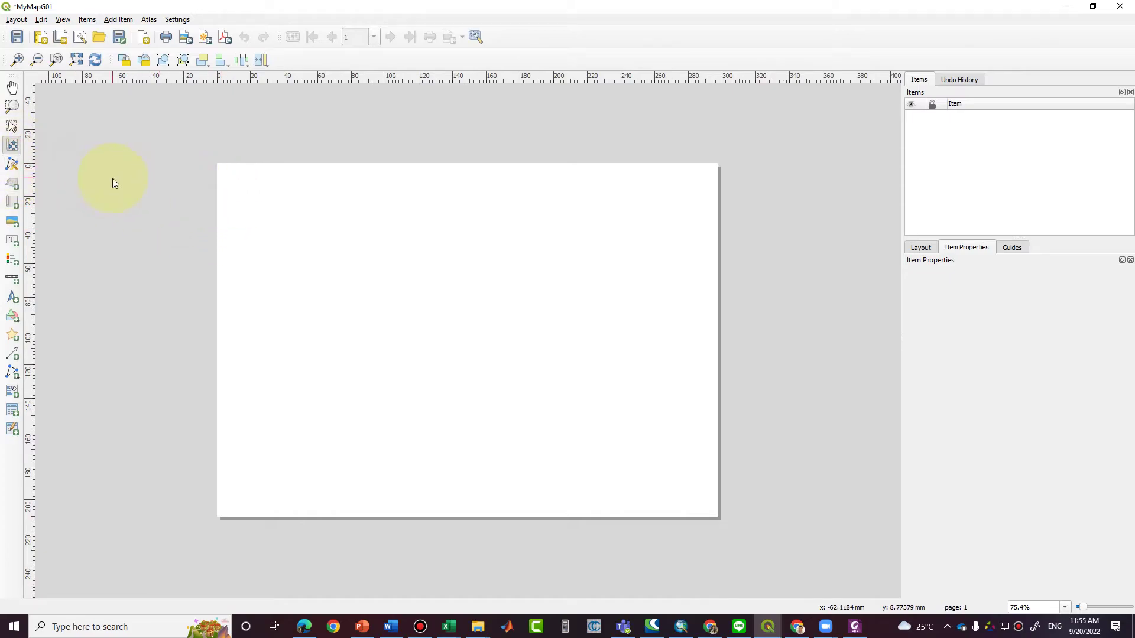
pyautogui.click(9, 206)
pyautogui.moveTo(229, 178); pyautogui.dragTo(698, 502)
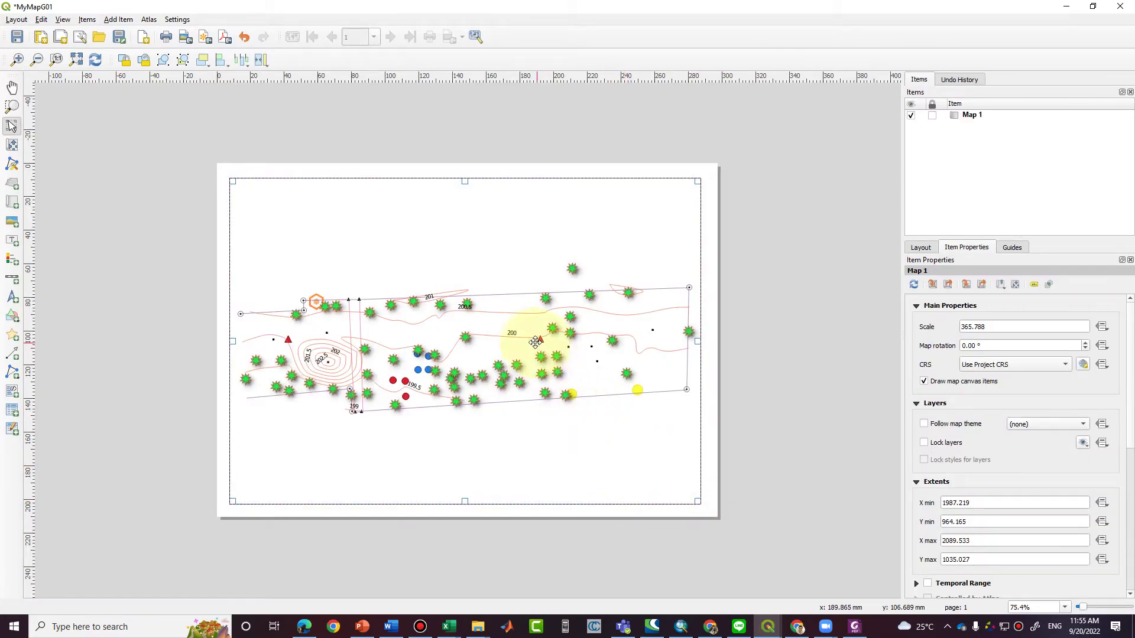
# Shift the map item slightly upward on the layout page and deselect it.
pyautogui.click(13, 89)
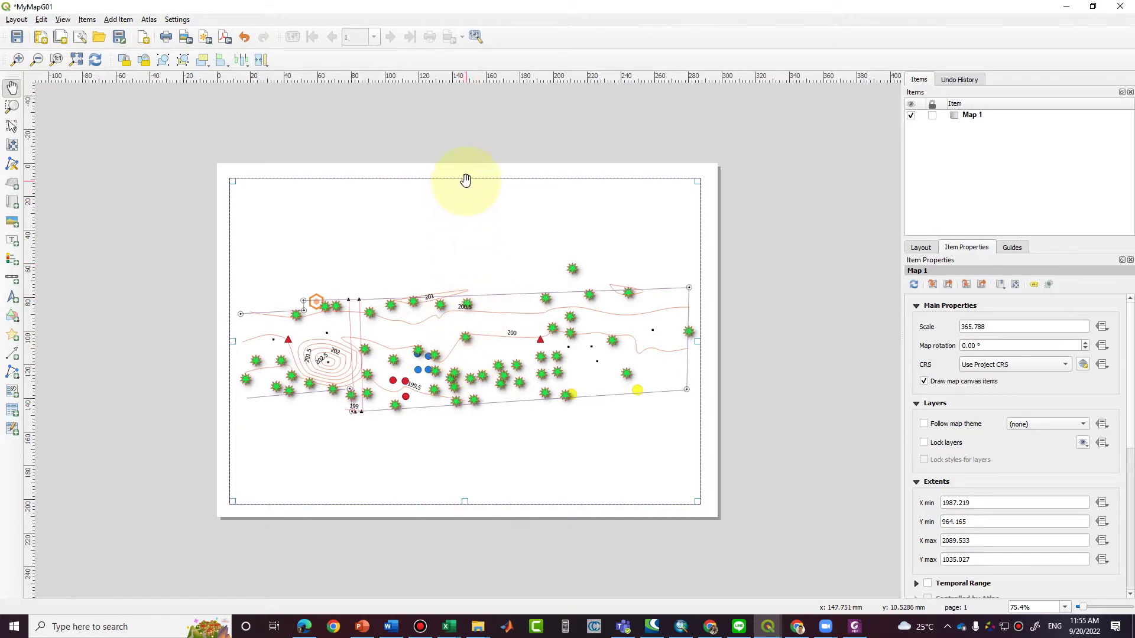
pyautogui.click(12, 130)
pyautogui.moveTo(466, 180); pyautogui.dragTo(473, 216)
pyautogui.click(580, 488)
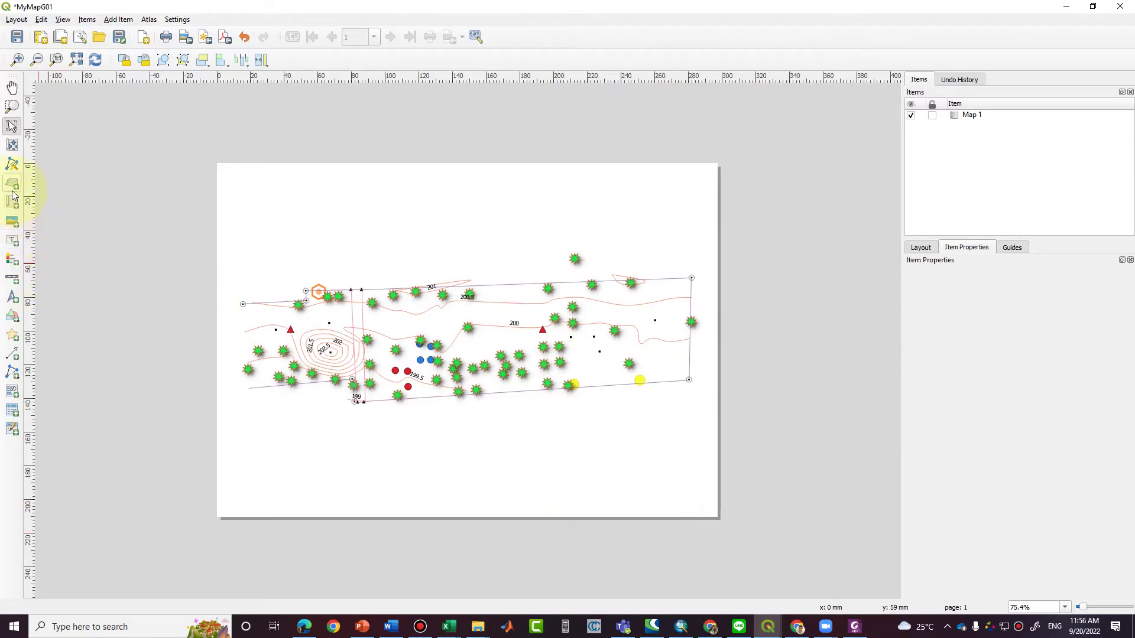
# Add a north arrow at the upper-right corner of the page and set its image to NorthArrow_05.svg from the arrows group.
pyautogui.click(14, 297)
pyautogui.moveTo(663, 181); pyautogui.dragTo(687, 225)
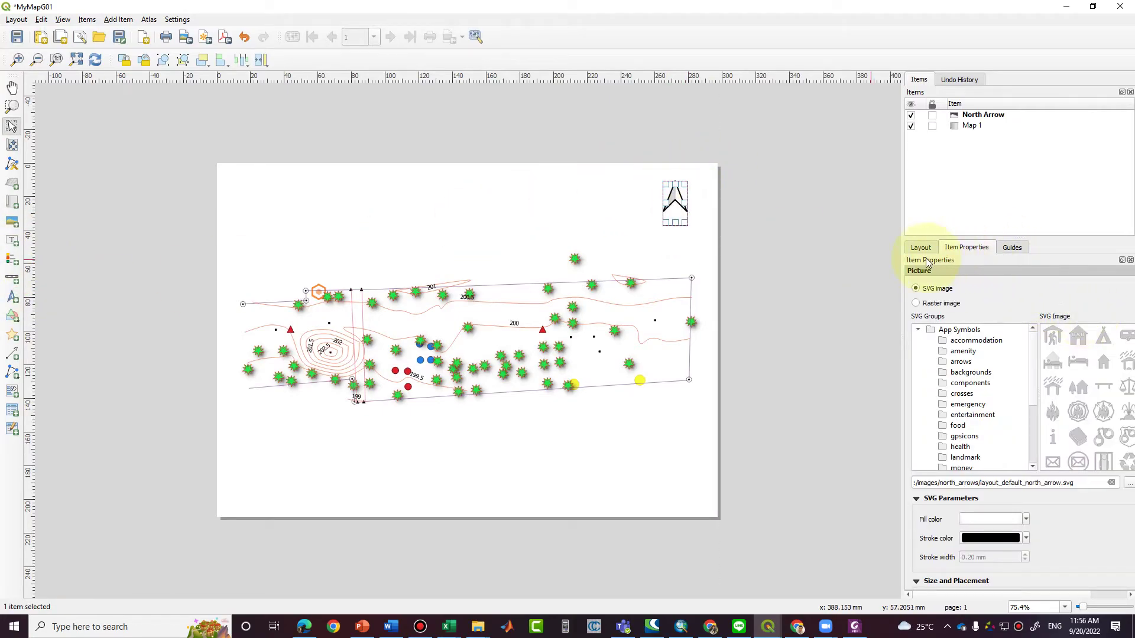
pyautogui.moveTo(902, 258); pyautogui.dragTo(767, 242)
pyautogui.moveTo(941, 393); pyautogui.dragTo(937, 359)
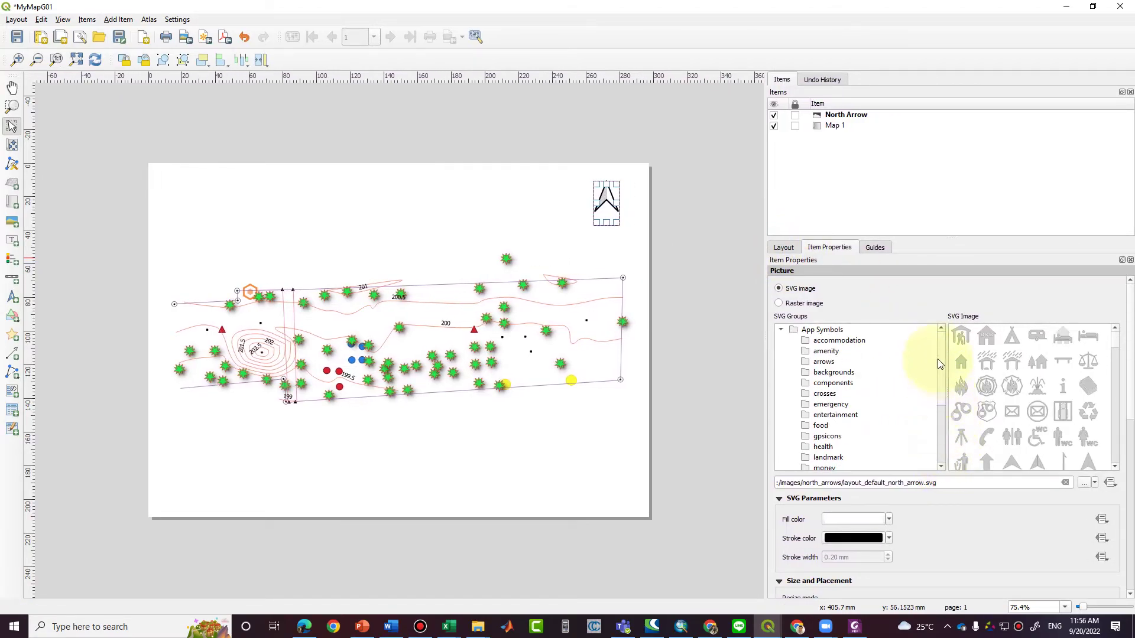
pyautogui.click(824, 362)
pyautogui.click(1062, 366)
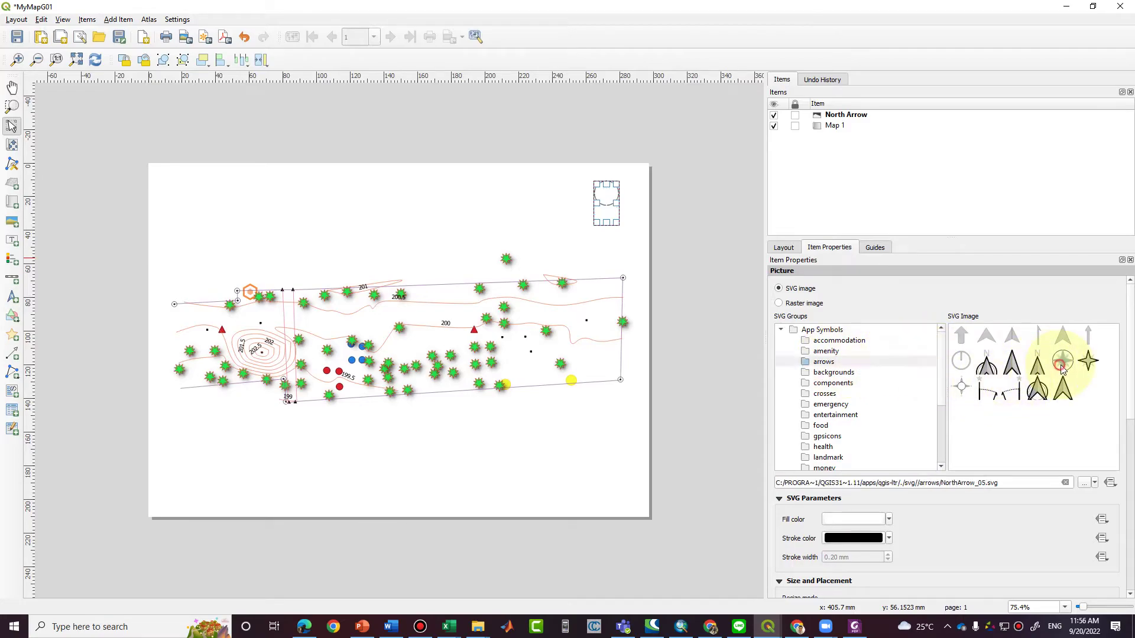
# Delete the existing north arrow and draw a new one about 22 mm by 34 mm at the page's upper-right corner.
pyautogui.moveTo(593, 225); pyautogui.dragTo(541, 254)
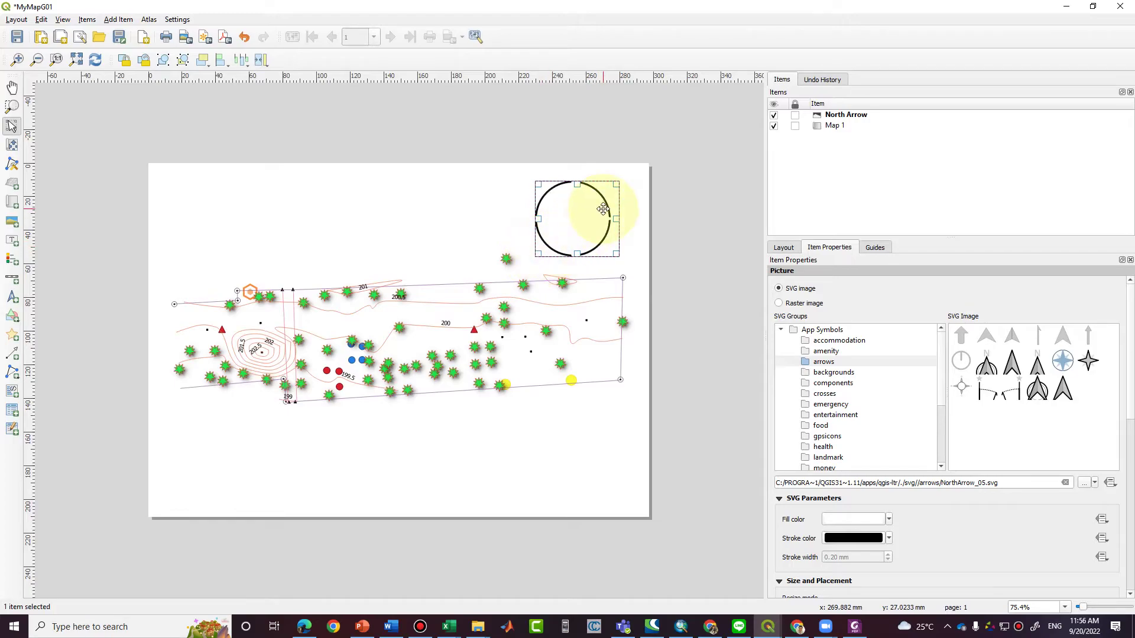
pyautogui.press('Delete')
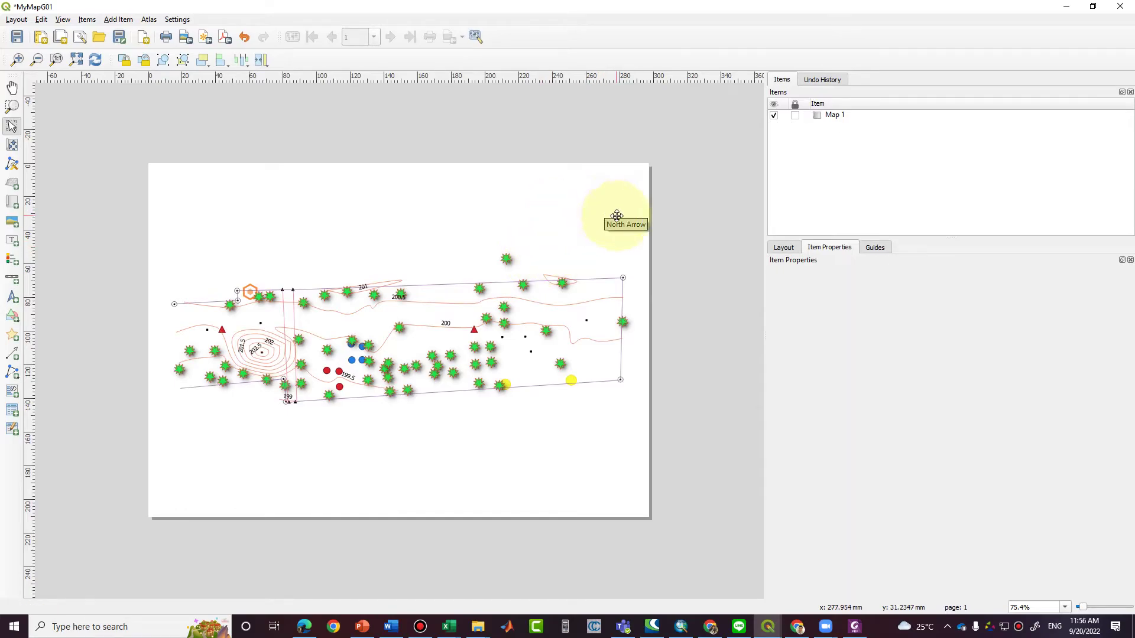
pyautogui.click(14, 298)
pyautogui.moveTo(591, 189); pyautogui.dragTo(628, 247)
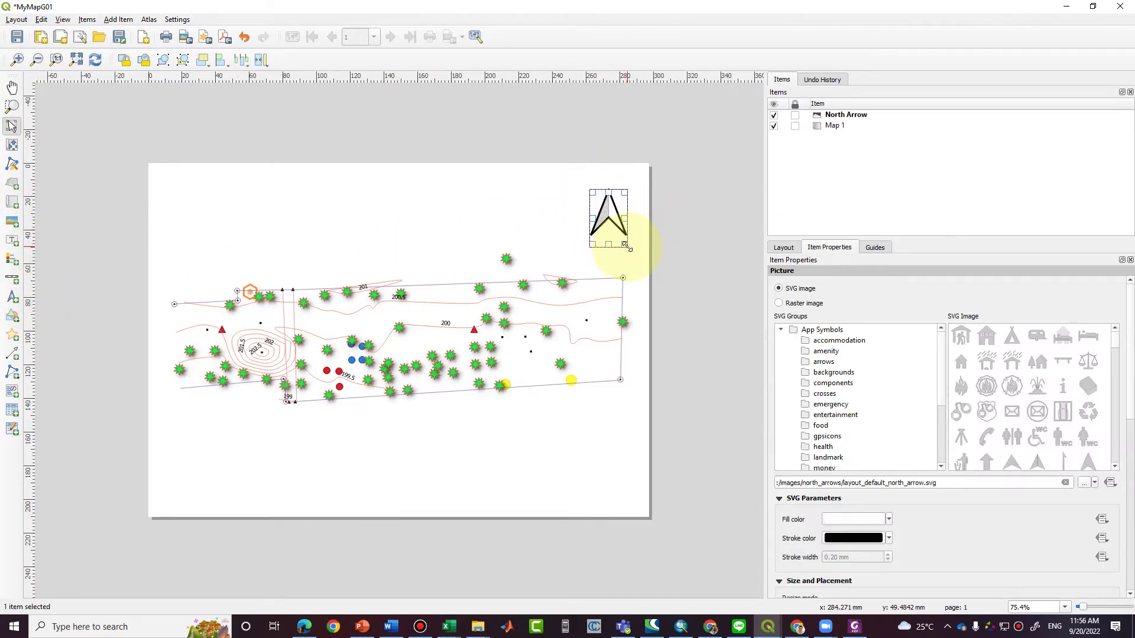
# Compare several arrow symbols for the north arrow, set its image to NorthArrow_02.svg and deselect it.
pyautogui.moveTo(1114, 343)
pyautogui.mouseDown()
pyautogui.moveTo(1123, 414)
pyautogui.moveTo(1124, 352)
pyautogui.mouseUp()
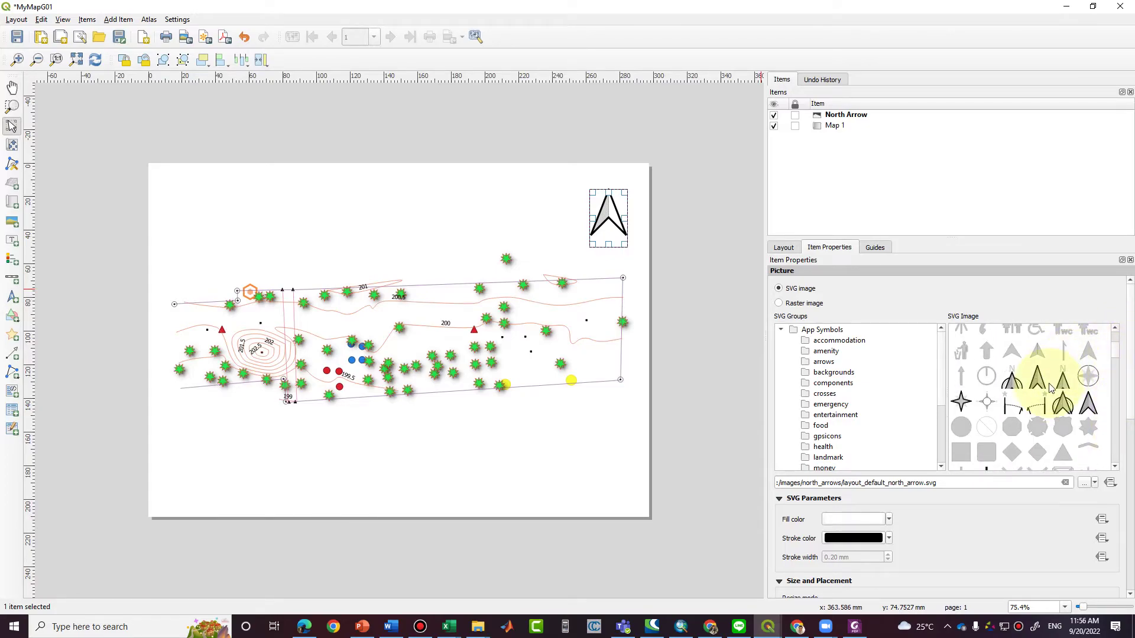
pyautogui.click(1063, 406)
pyautogui.click(1062, 381)
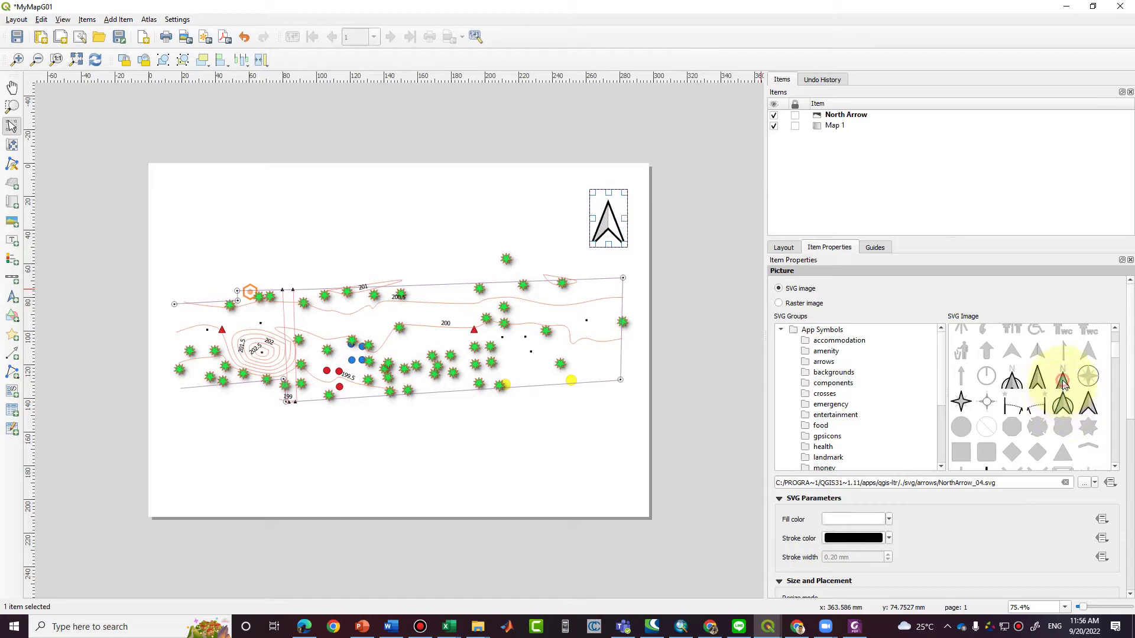
pyautogui.click(1091, 378)
pyautogui.click(1062, 403)
pyautogui.click(1011, 375)
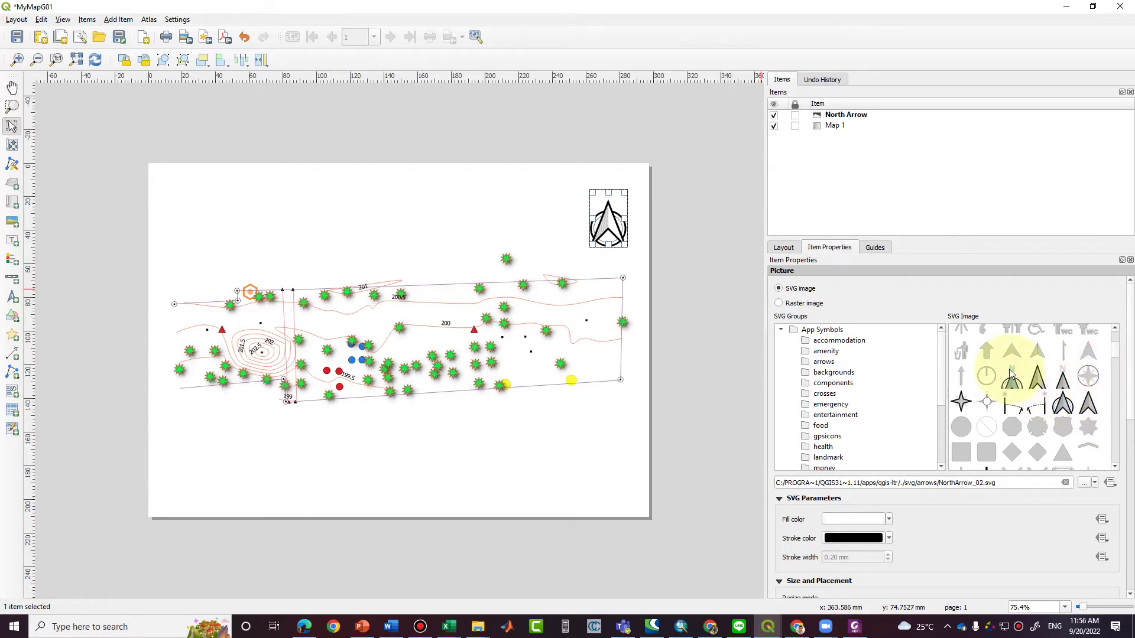
pyautogui.click(588, 438)
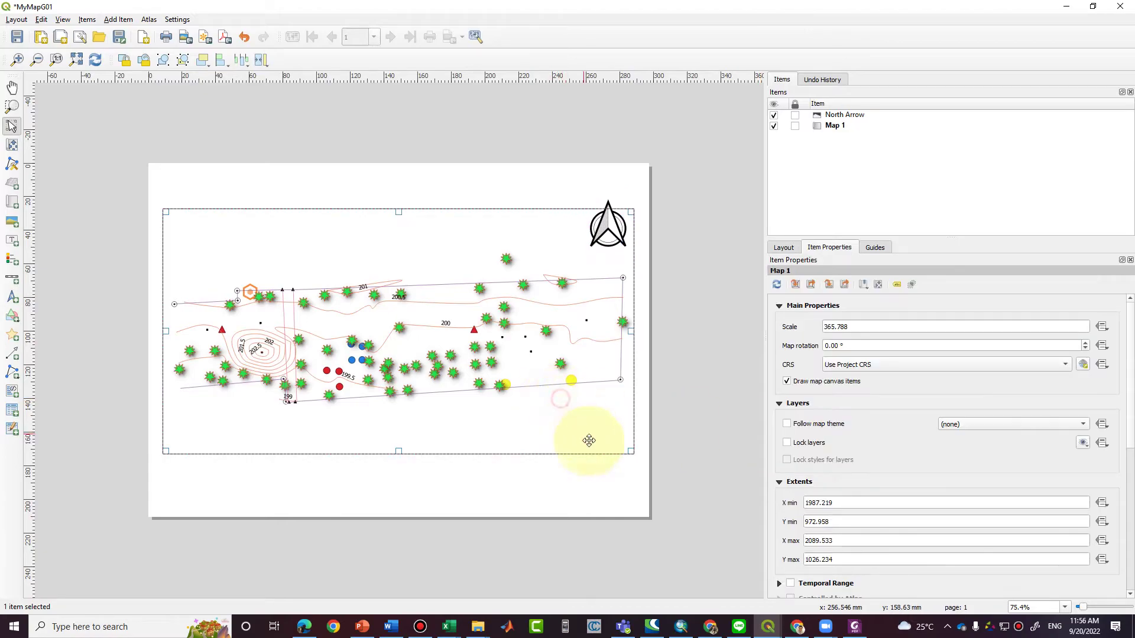
pyautogui.click(623, 507)
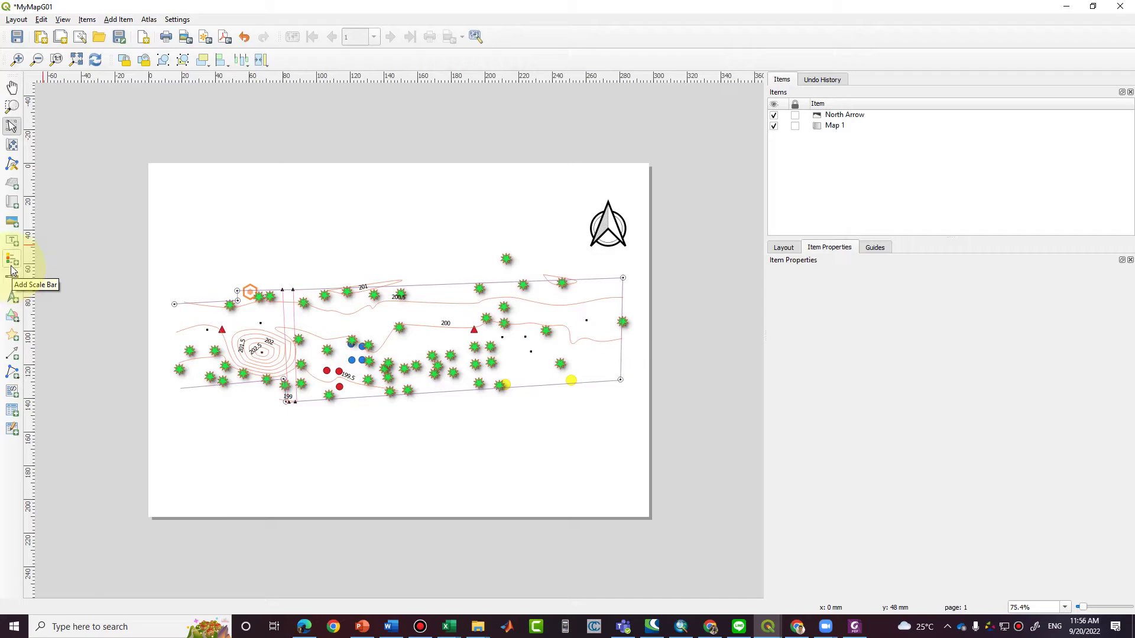
# Add a text label 22.110 mm wide and 34.393 mm high near the page's upper-left corner and move it right above the map.
pyautogui.click(12, 240)
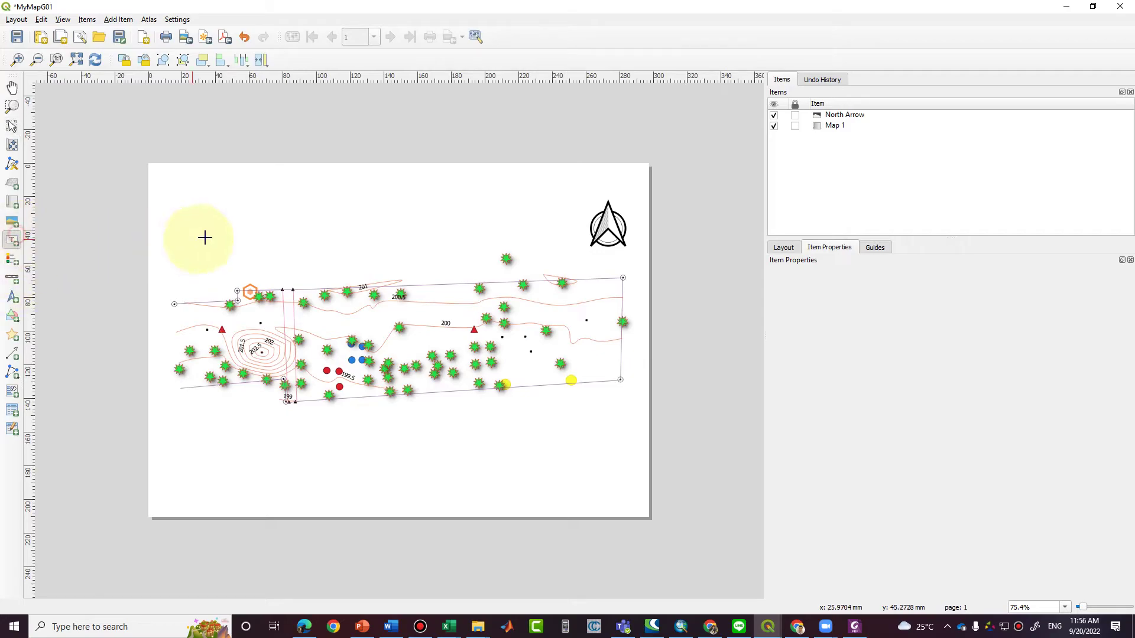
pyautogui.click(203, 206)
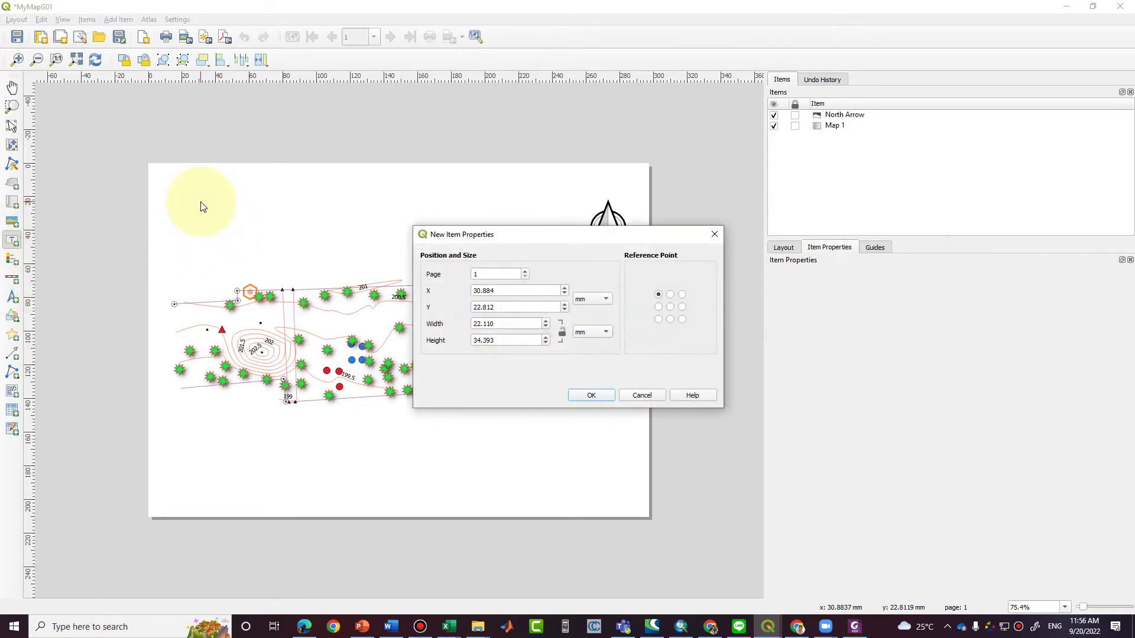
pyautogui.click(588, 397)
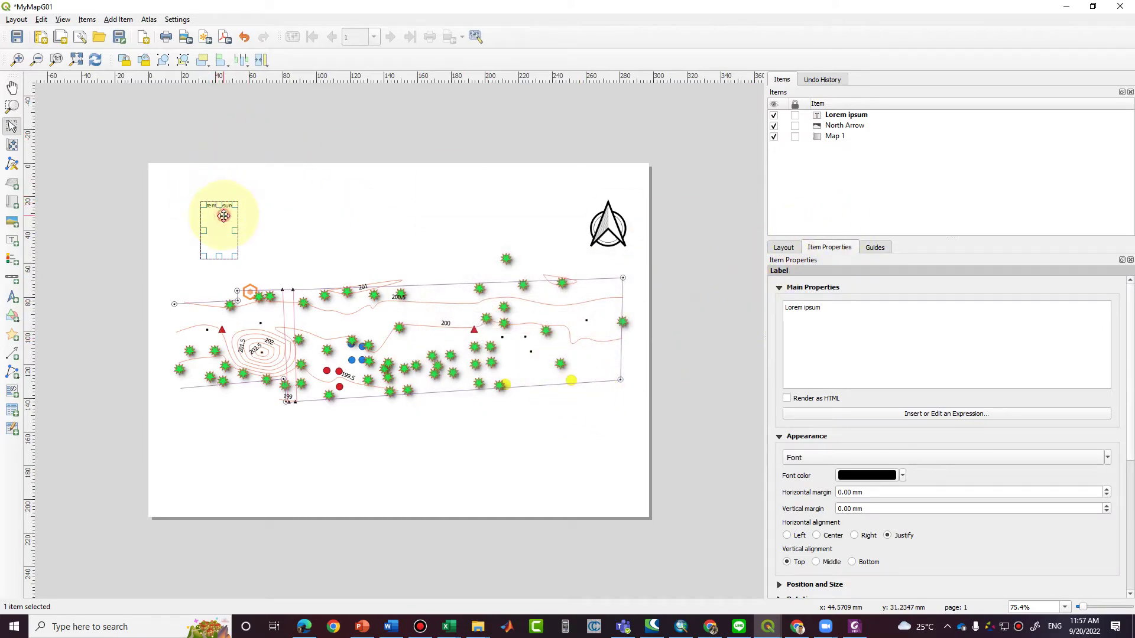
pyautogui.moveTo(225, 216); pyautogui.dragTo(311, 217)
# Replace the label's placeholder text with the Thai title "แผนที่แสดงพื้นที่ปฏิบัติงานของกลุ่มที่ 1".
pyautogui.click(880, 330)
pyautogui.hotkey('ctrl', 'a')
pyautogui.hotkey('alt', 'shift')
pyautogui.write('นผ')
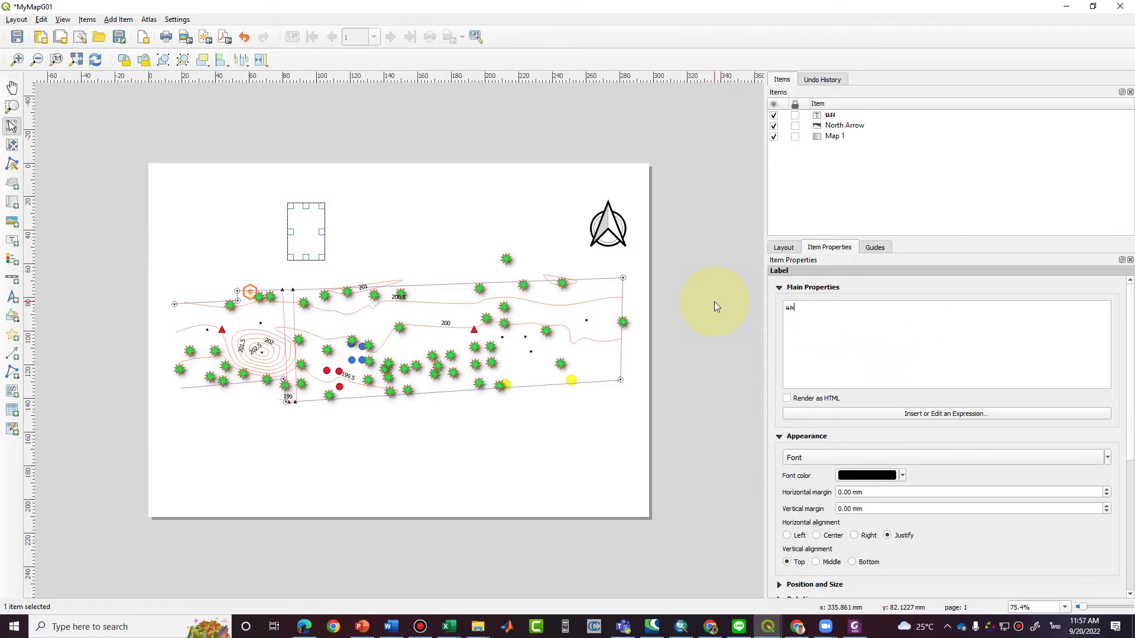
pyautogui.write('นที่แสดงพื้นที่ปฏิบัติงา')
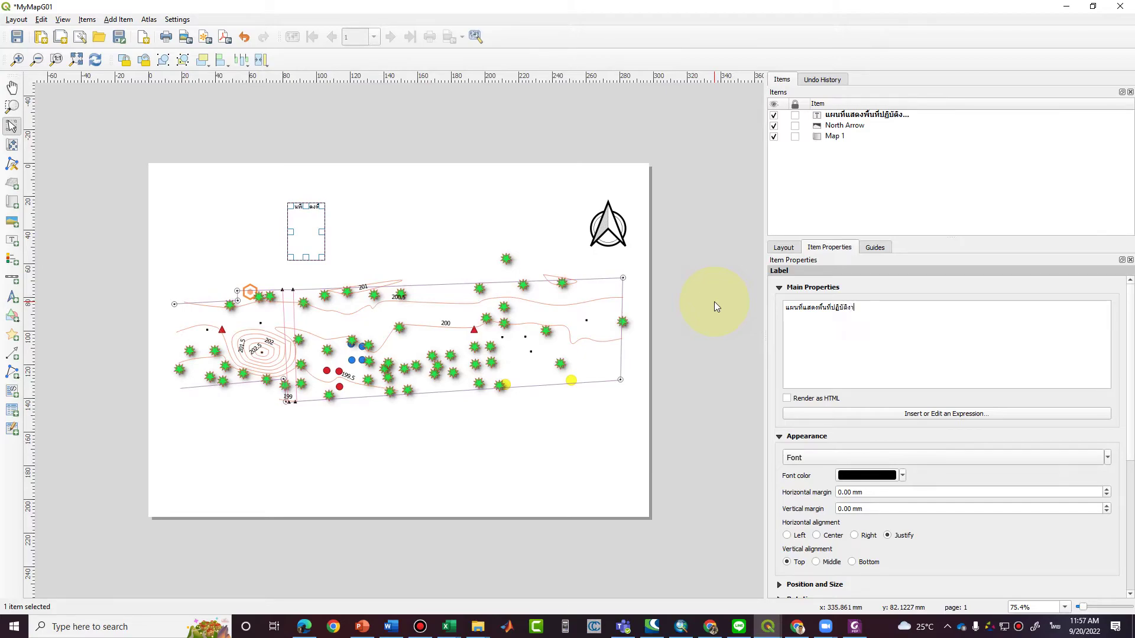
pyautogui.write('นของกลุ่มที่ 1')
pyautogui.scroll(-10, 1132, 438)
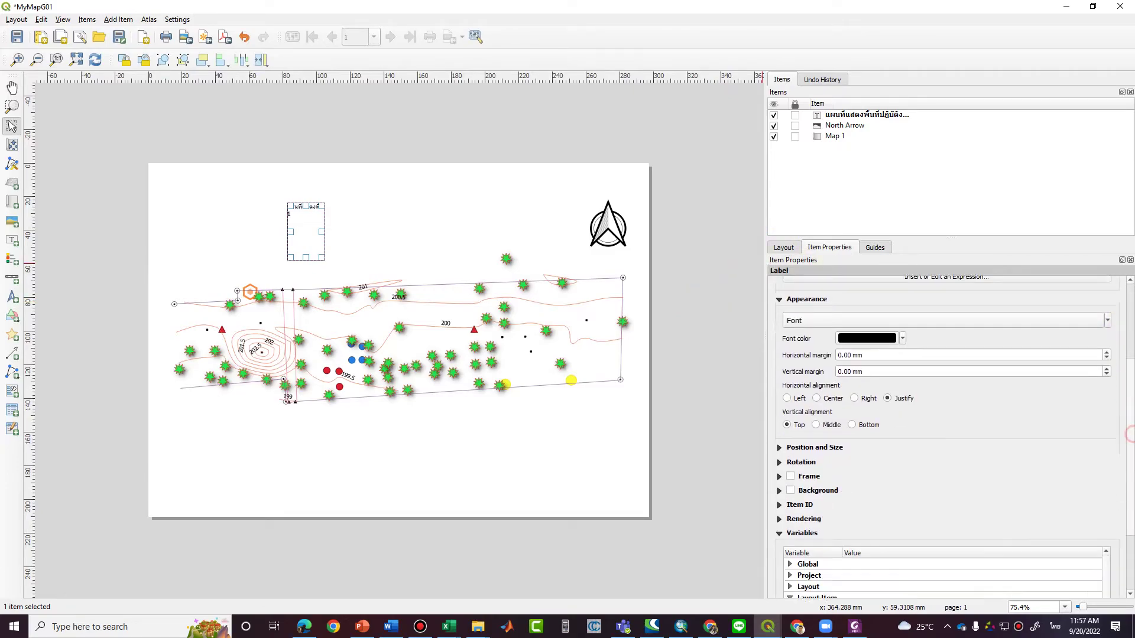
pyautogui.scroll(10, 1129, 381)
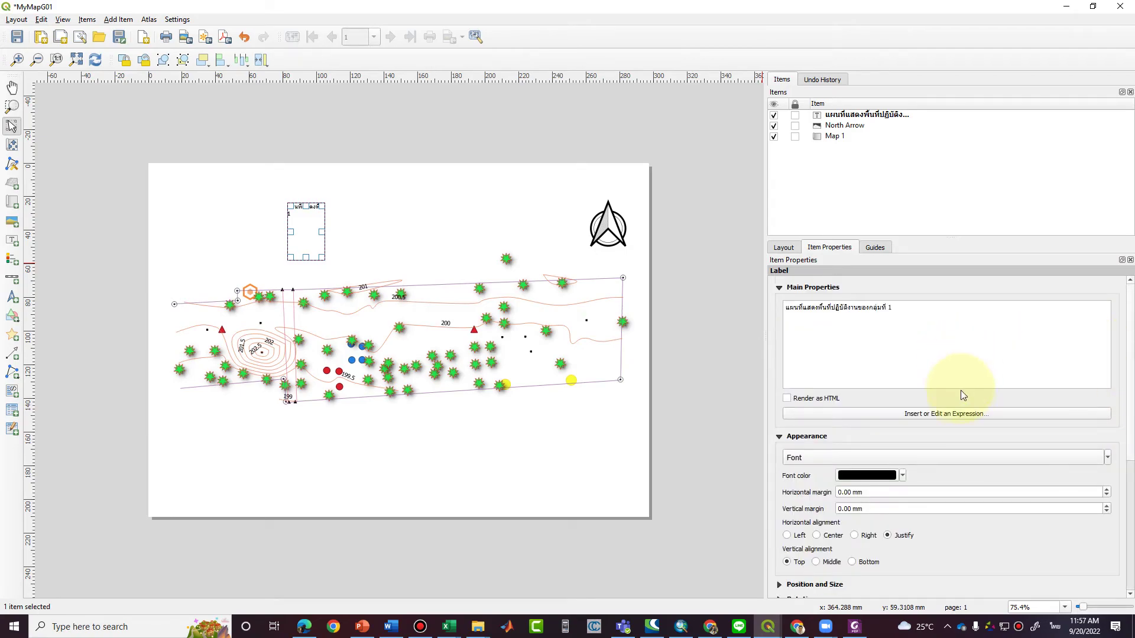
pyautogui.click(968, 414)
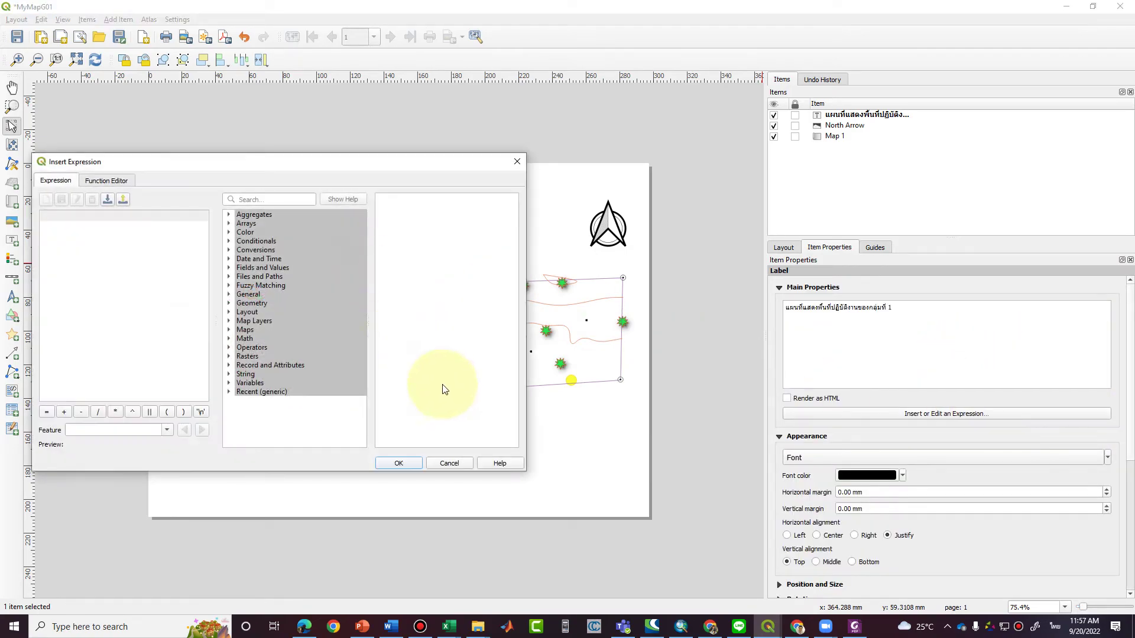
pyautogui.click(401, 462)
# Stretch the title label across most of the page width, reduce it to one line in height, and place it above the map.
pyautogui.moveTo(324, 221); pyautogui.dragTo(518, 221)
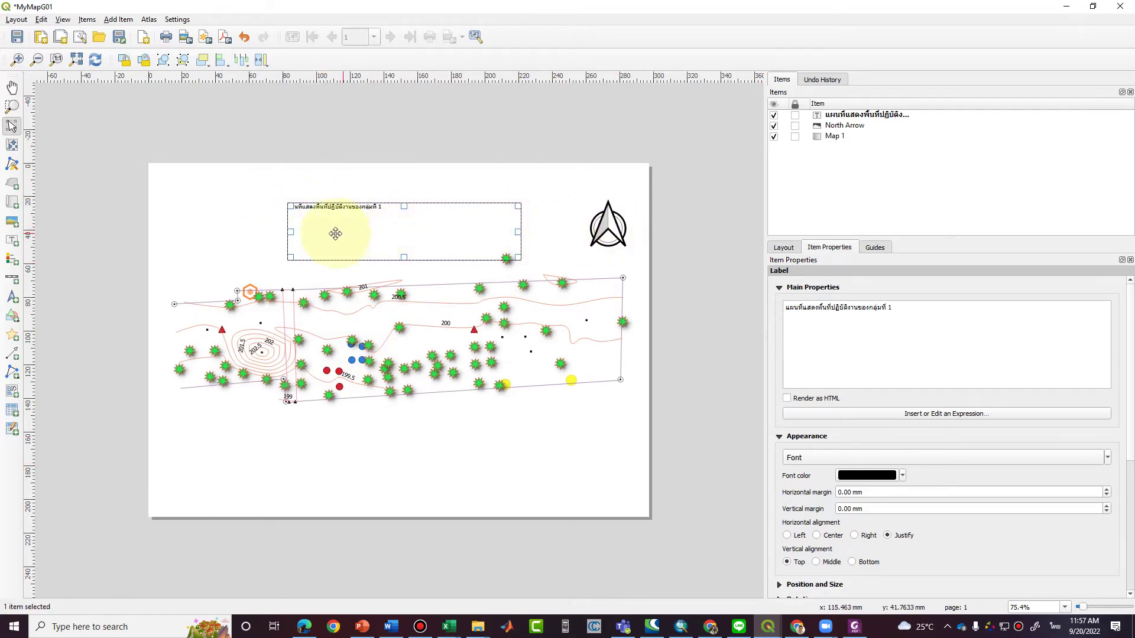
pyautogui.moveTo(290, 207); pyautogui.dragTo(144, 214)
pyautogui.moveTo(329, 171); pyautogui.dragTo(336, 252)
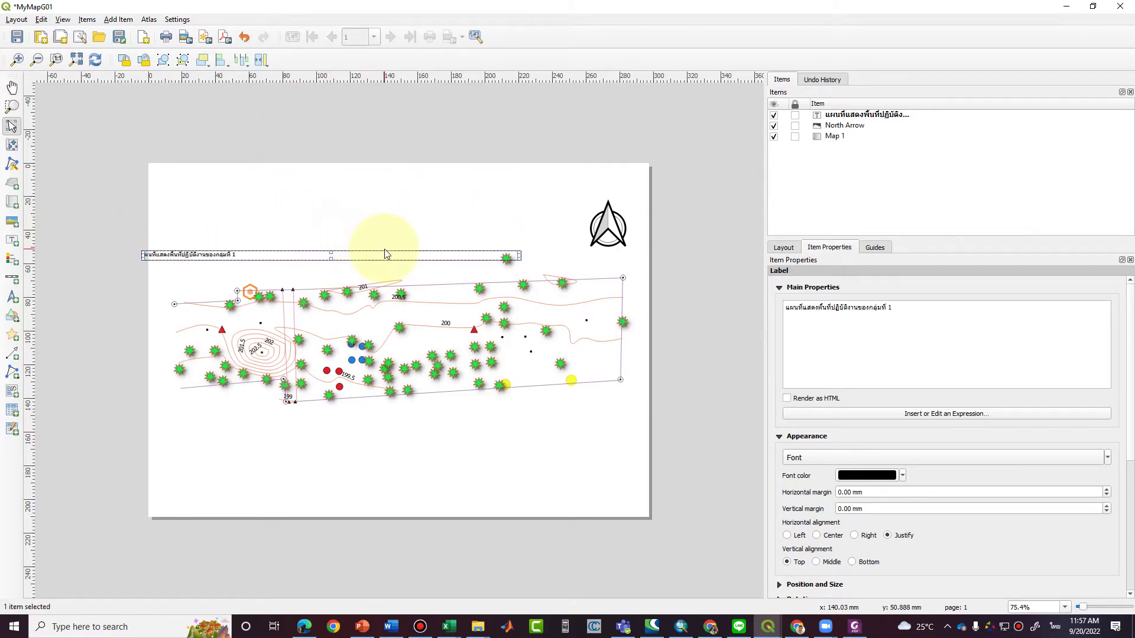
pyautogui.moveTo(385, 256); pyautogui.dragTo(447, 218)
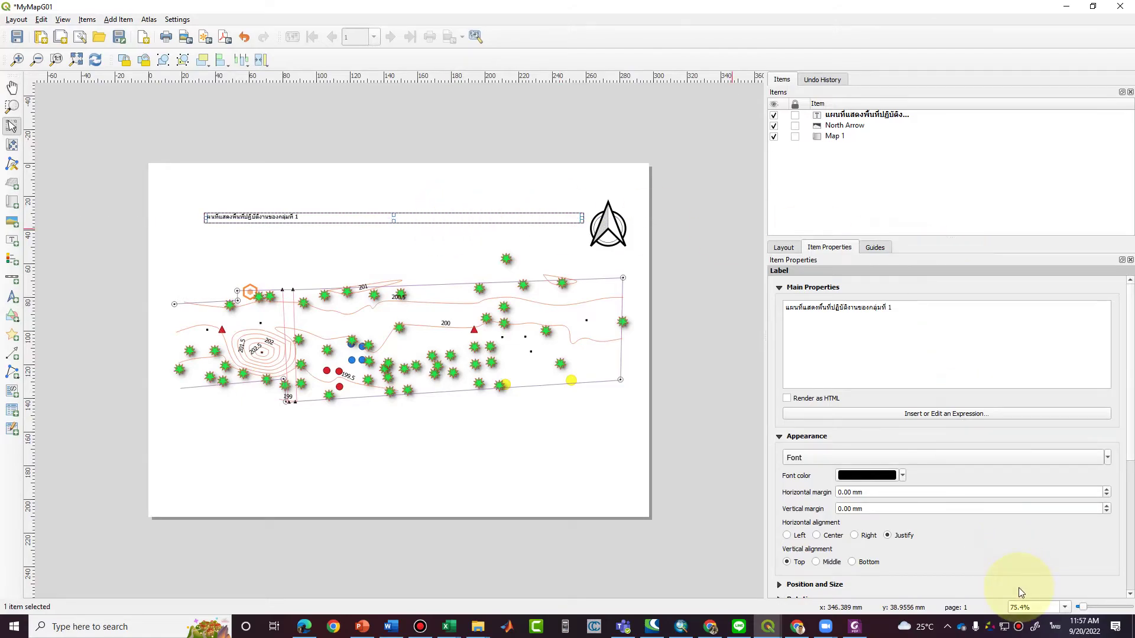
# Set the title label's font size to 26, enlarge its box height and reposition it above the map, beside the north arrow.
pyautogui.click(1070, 460)
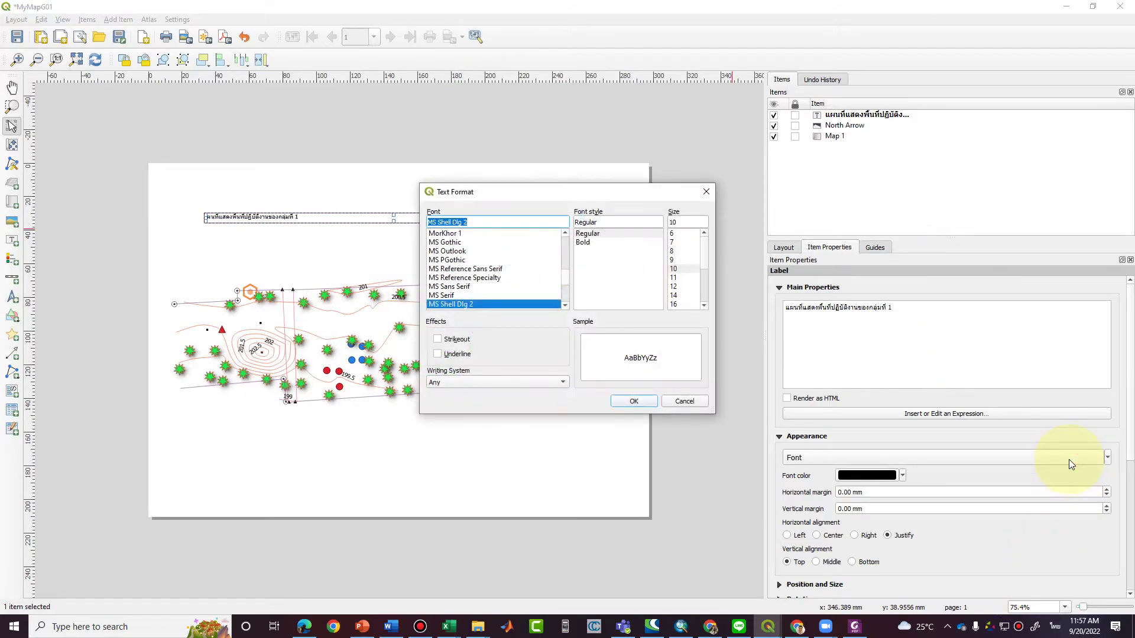
pyautogui.click(674, 304)
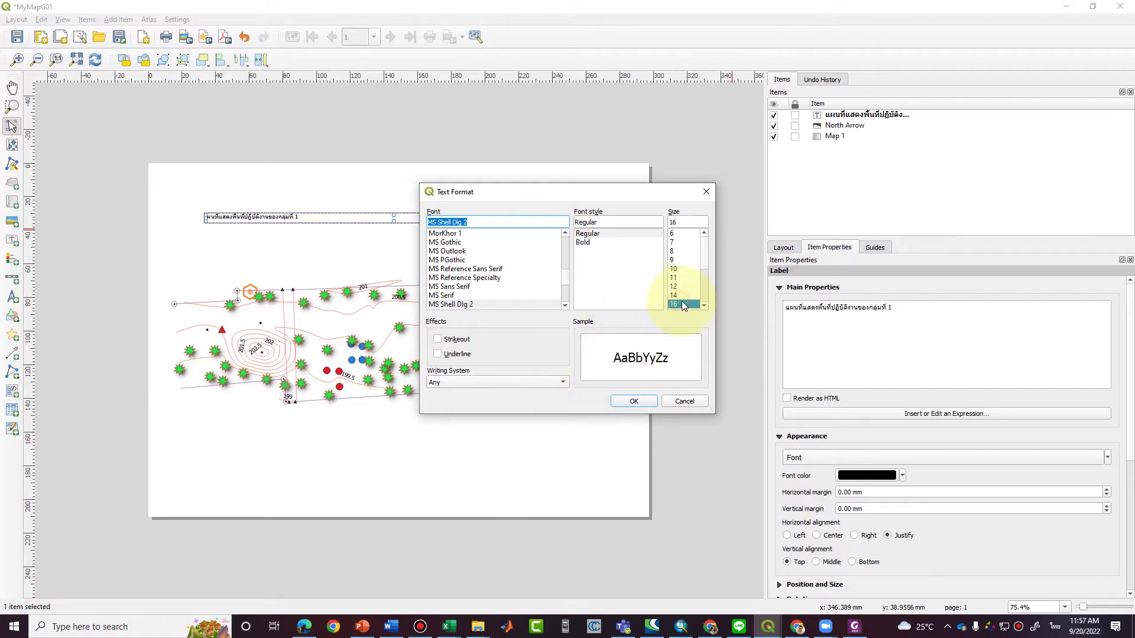
pyautogui.click(680, 287)
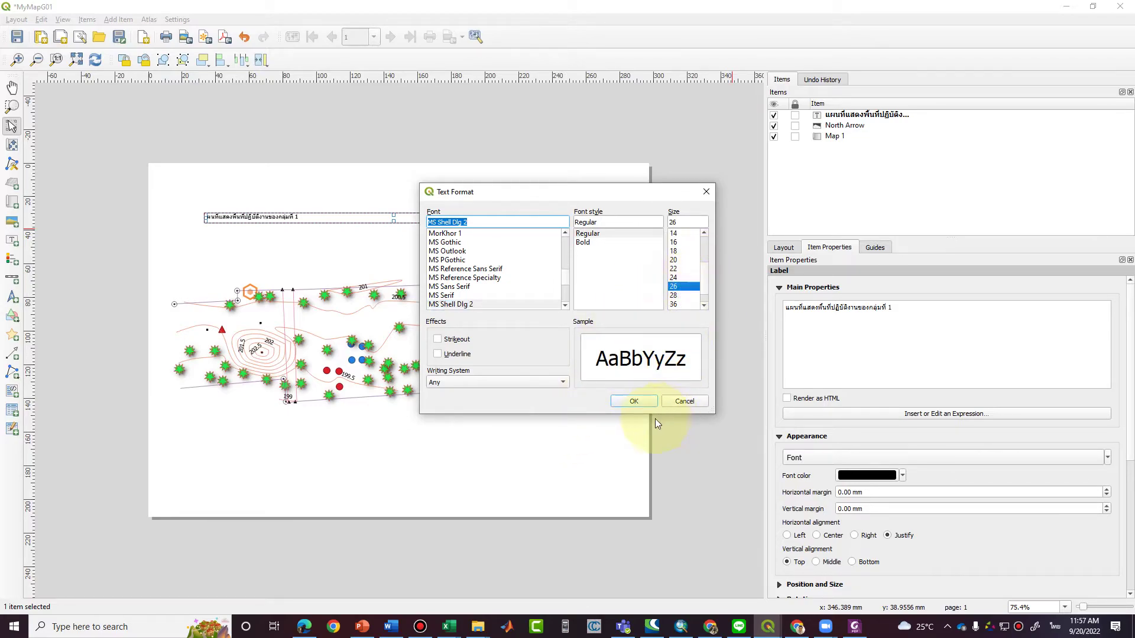
pyautogui.click(635, 402)
pyautogui.moveTo(392, 221)
pyautogui.mouseDown()
pyautogui.moveTo(390, 256)
pyautogui.moveTo(387, 230)
pyautogui.mouseUp()
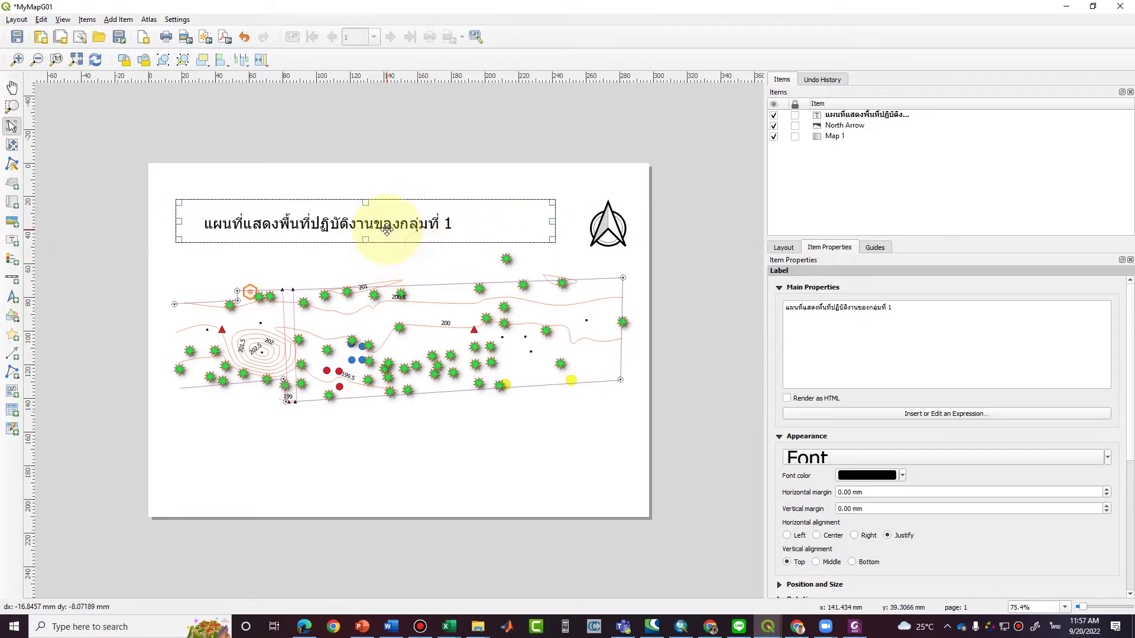
# Change the title label's font to Angsana New.
pyautogui.click(914, 416)
pyautogui.click(958, 459)
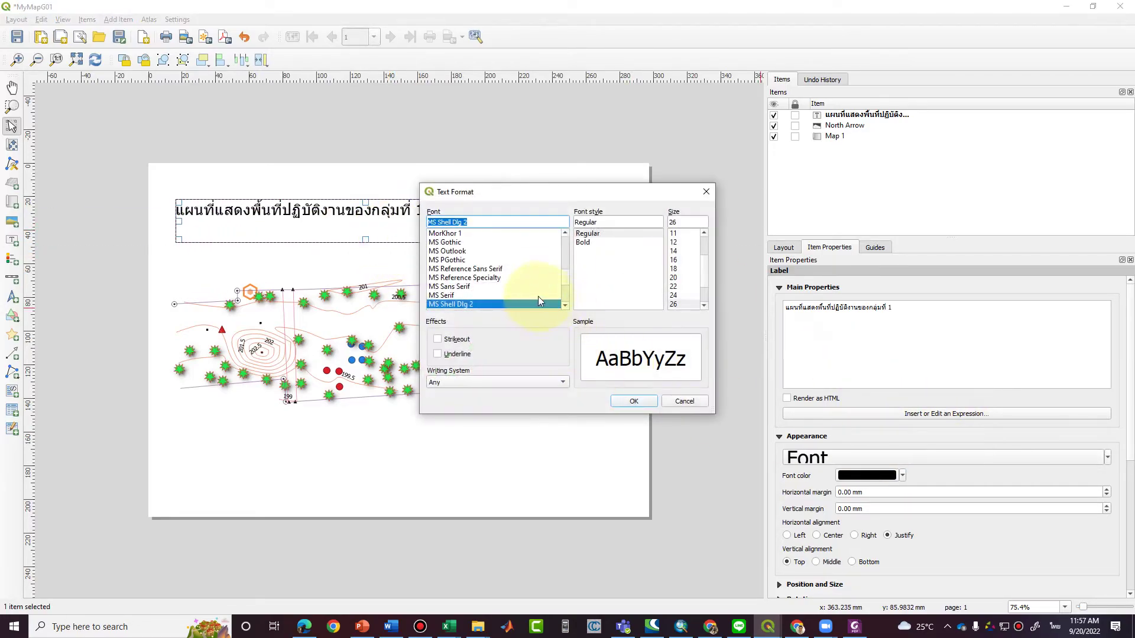
pyautogui.moveTo(566, 286); pyautogui.dragTo(579, 251)
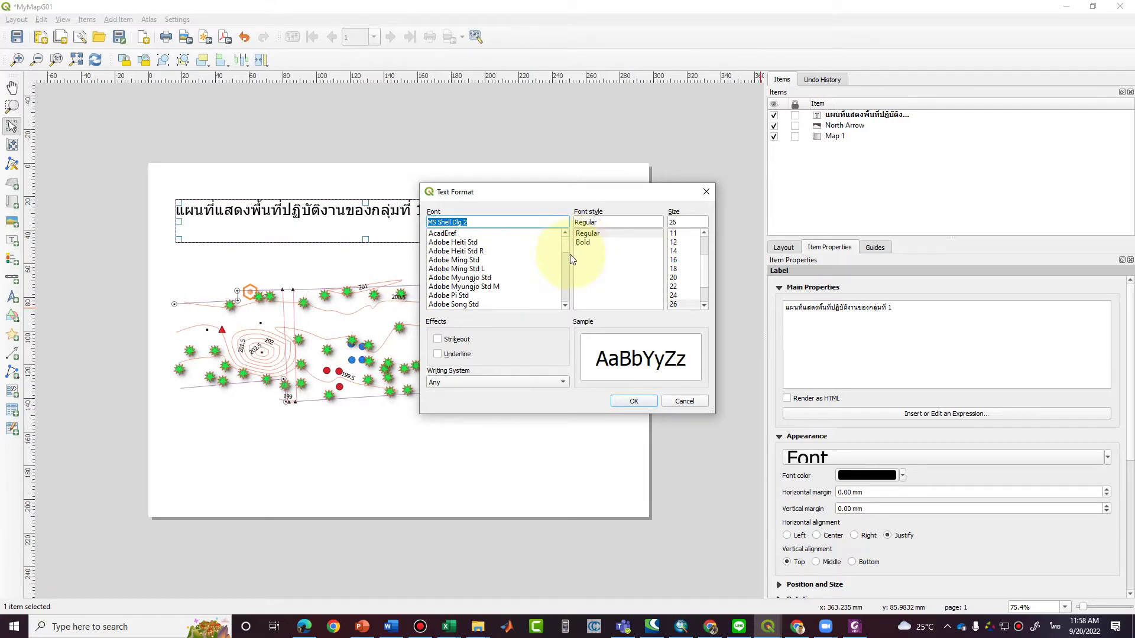
pyautogui.scroll(-4, 568, 306)
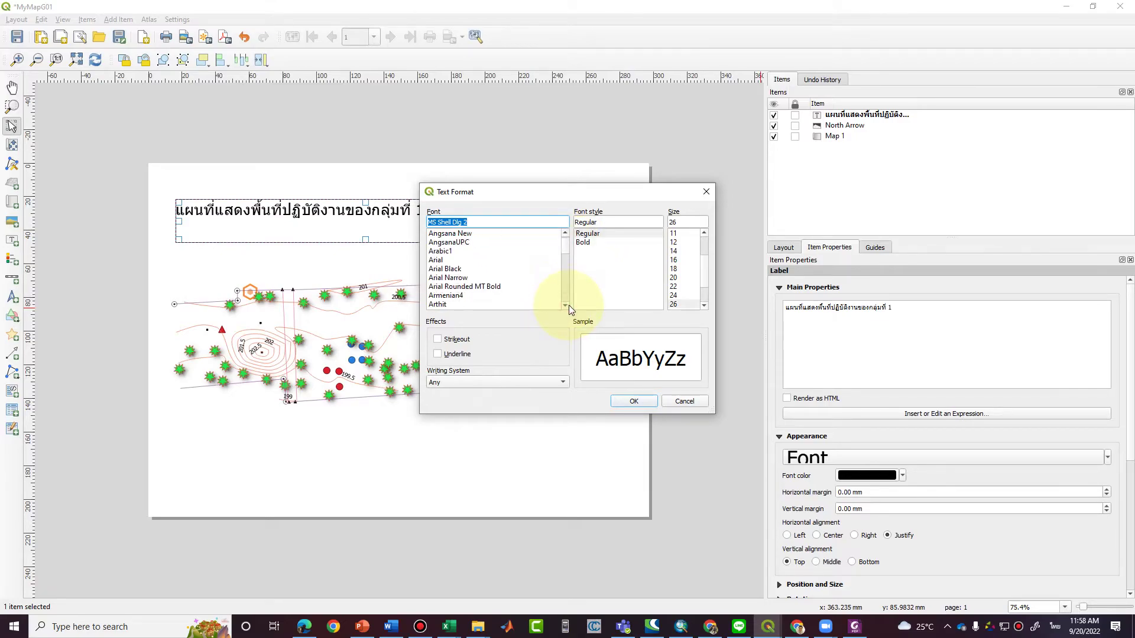
pyautogui.click(467, 234)
pyautogui.click(643, 402)
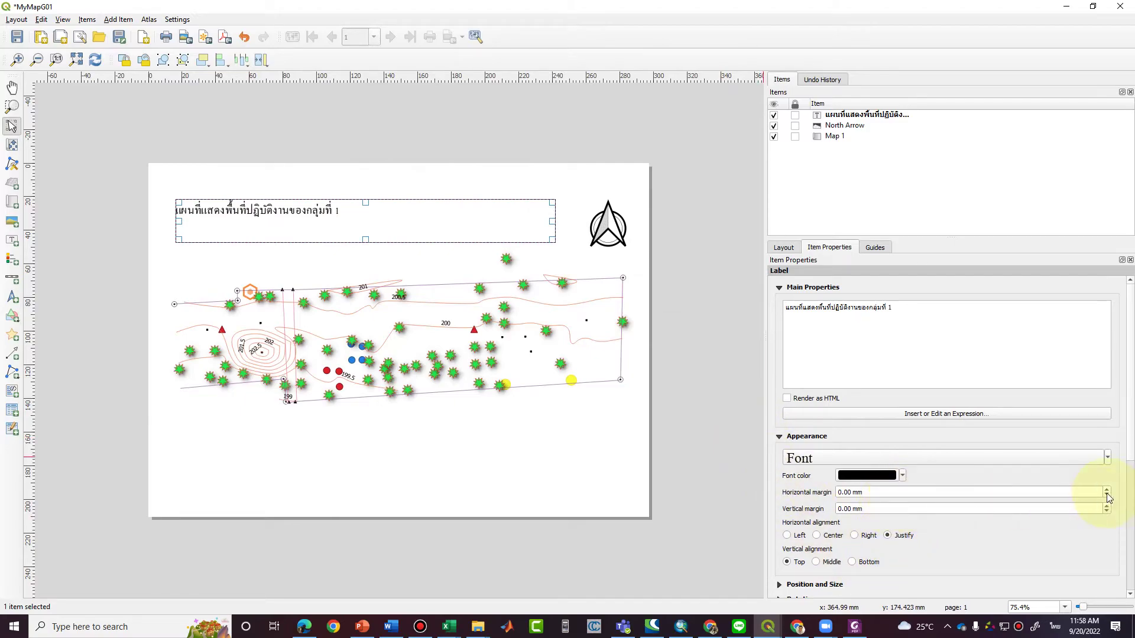
# Try a red font colour on the title label and set it back to black.
pyautogui.click(903, 476)
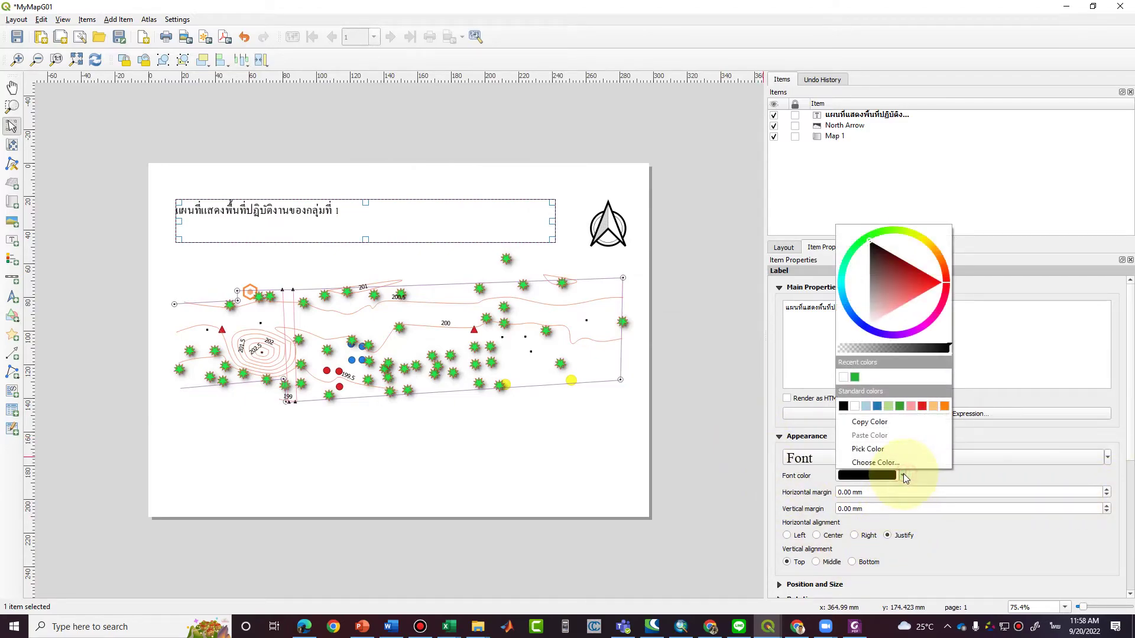
pyautogui.click(920, 280)
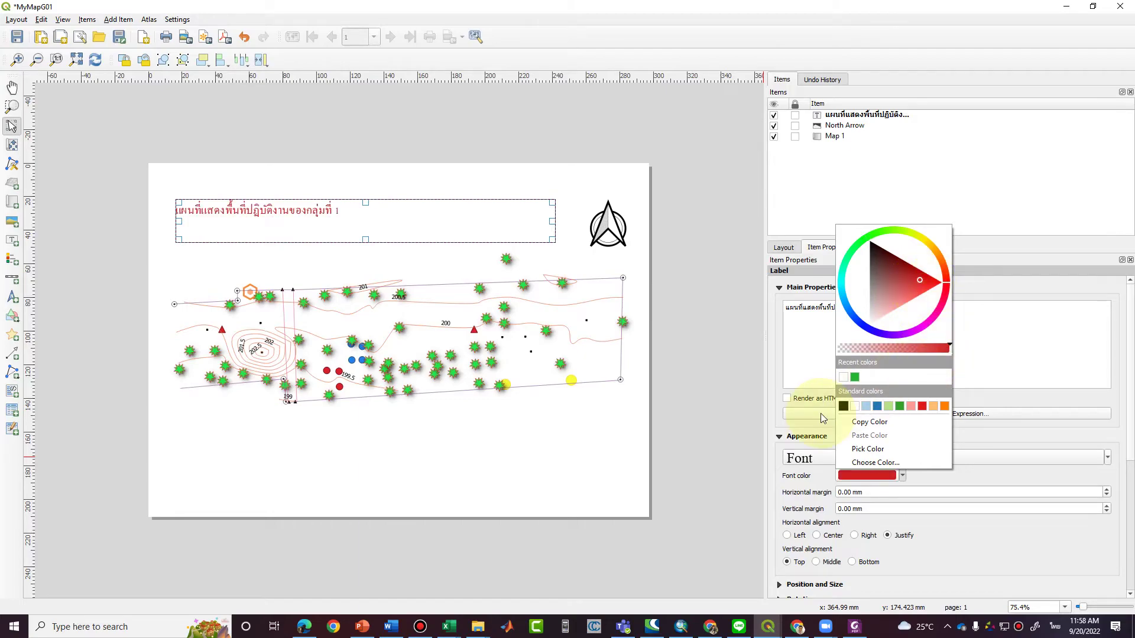
pyautogui.click(843, 406)
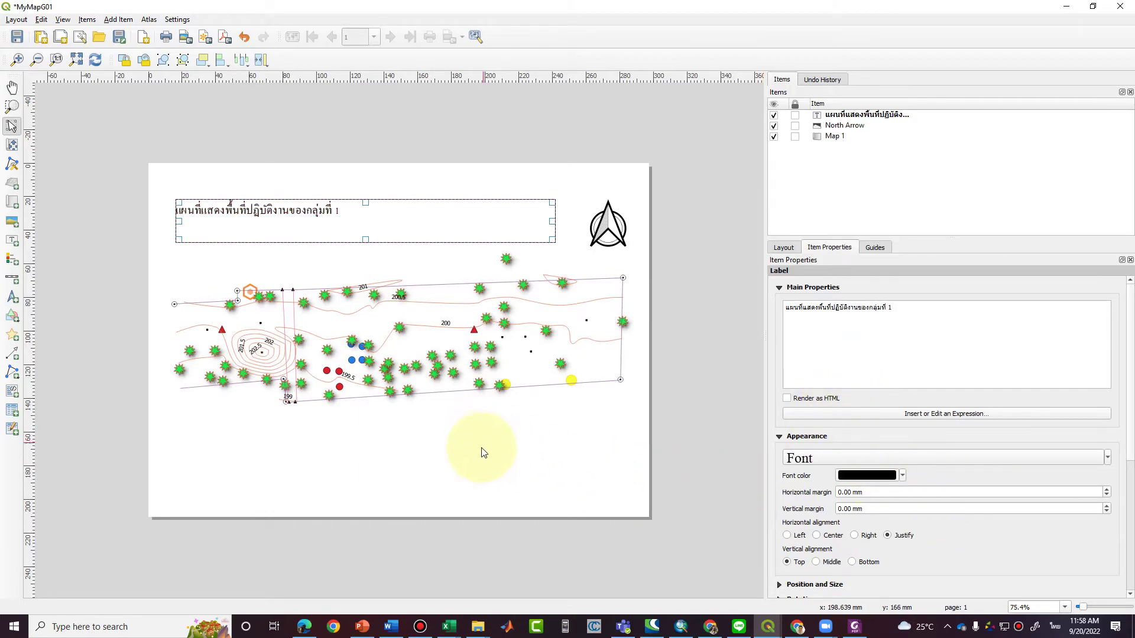
# Align the title text to Center horizontally and Middle vertically within its label box, and deselect it.
pyautogui.click(817, 534)
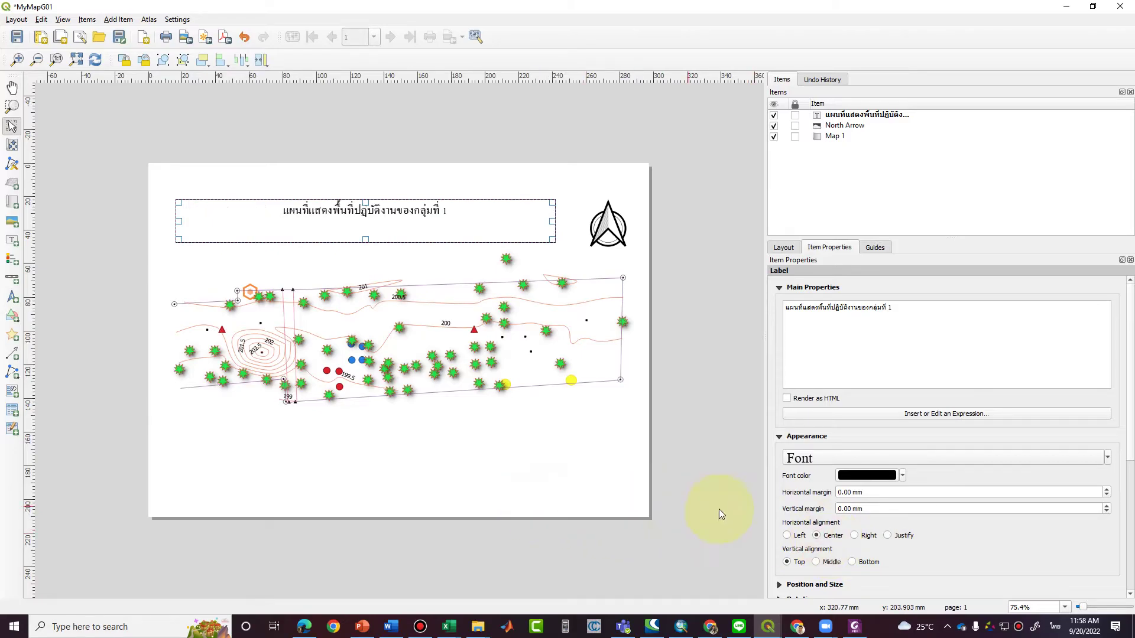
pyautogui.click(830, 561)
pyautogui.click(448, 482)
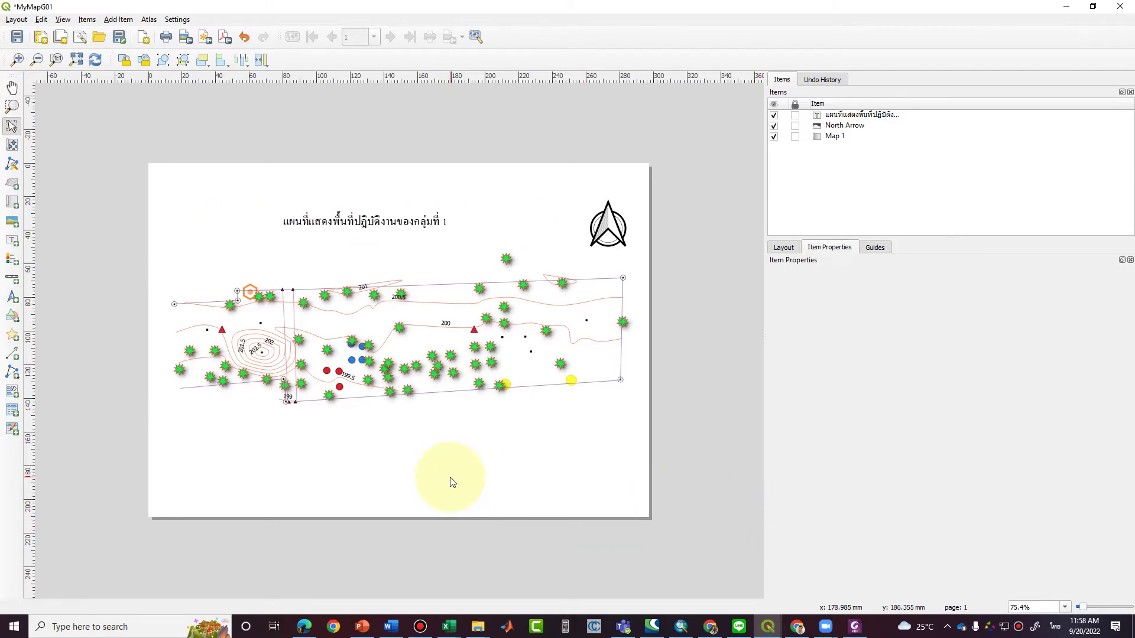
pyautogui.click(387, 225)
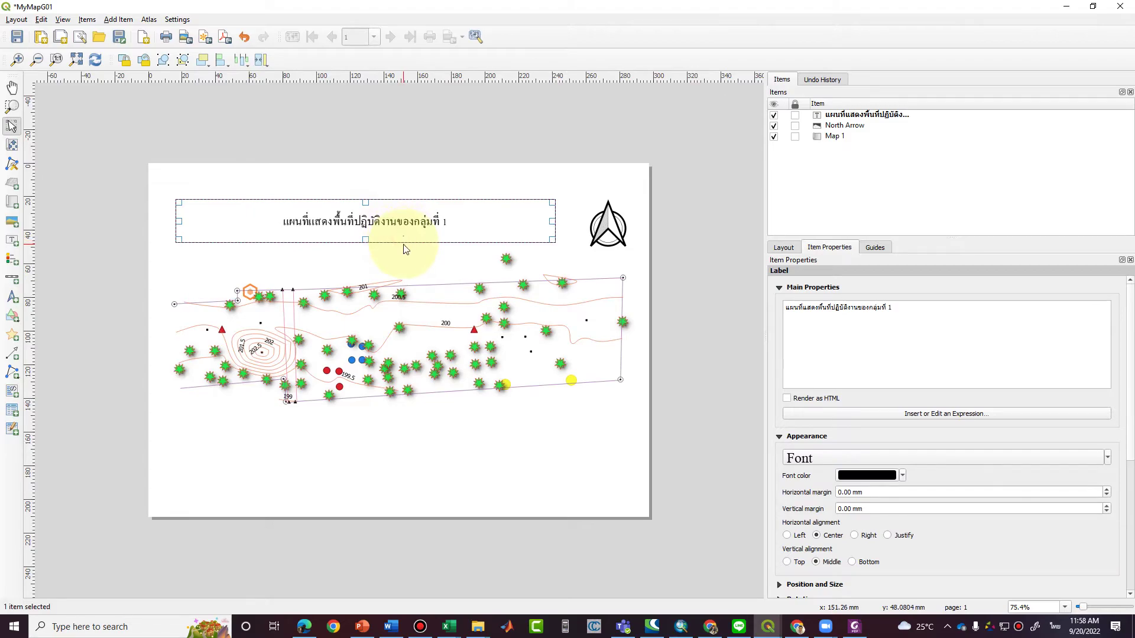
pyautogui.click(405, 244)
pyautogui.click(414, 204)
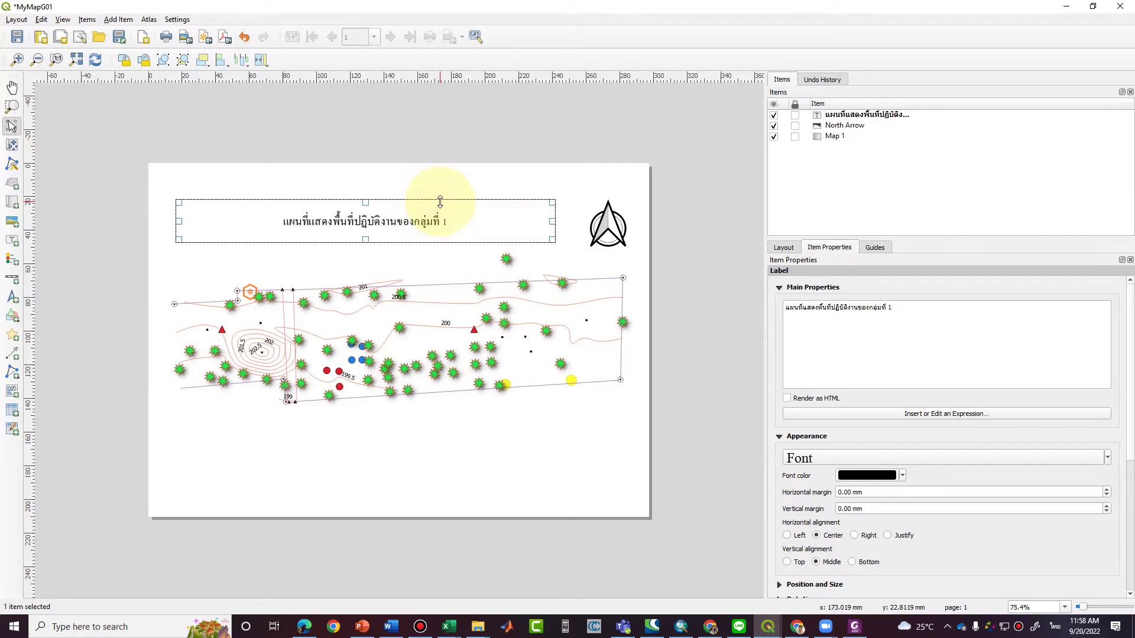
pyautogui.click(456, 247)
pyautogui.click(456, 240)
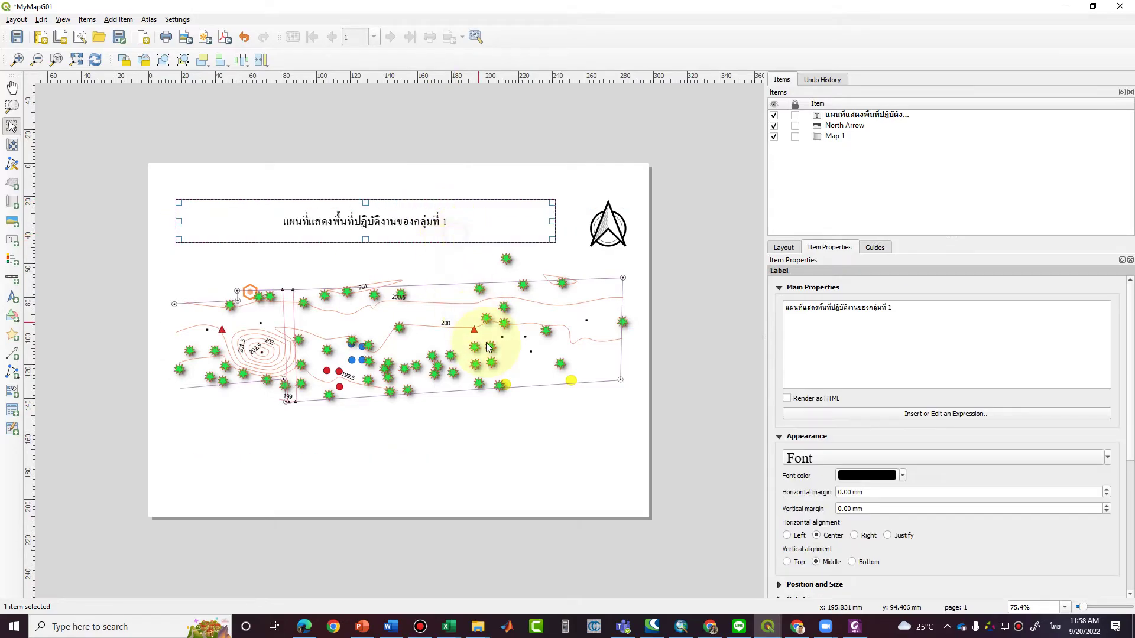
# Move the map up about 21 mm under the title and add a legend in the space below its left part.
pyautogui.moveTo(492, 356); pyautogui.dragTo(507, 312)
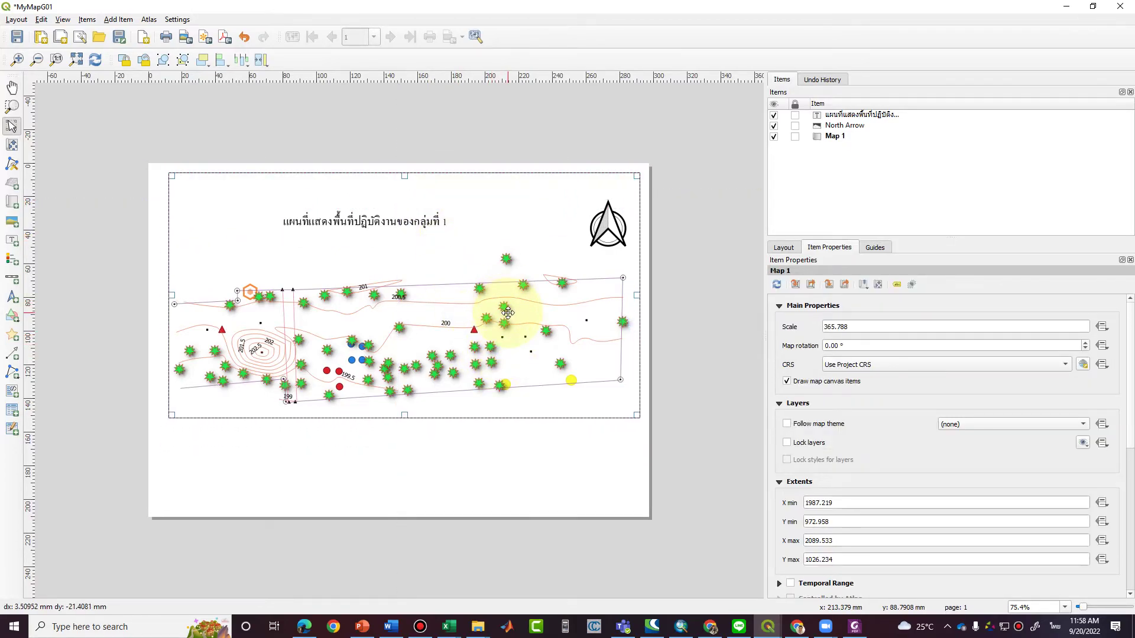
pyautogui.click(520, 488)
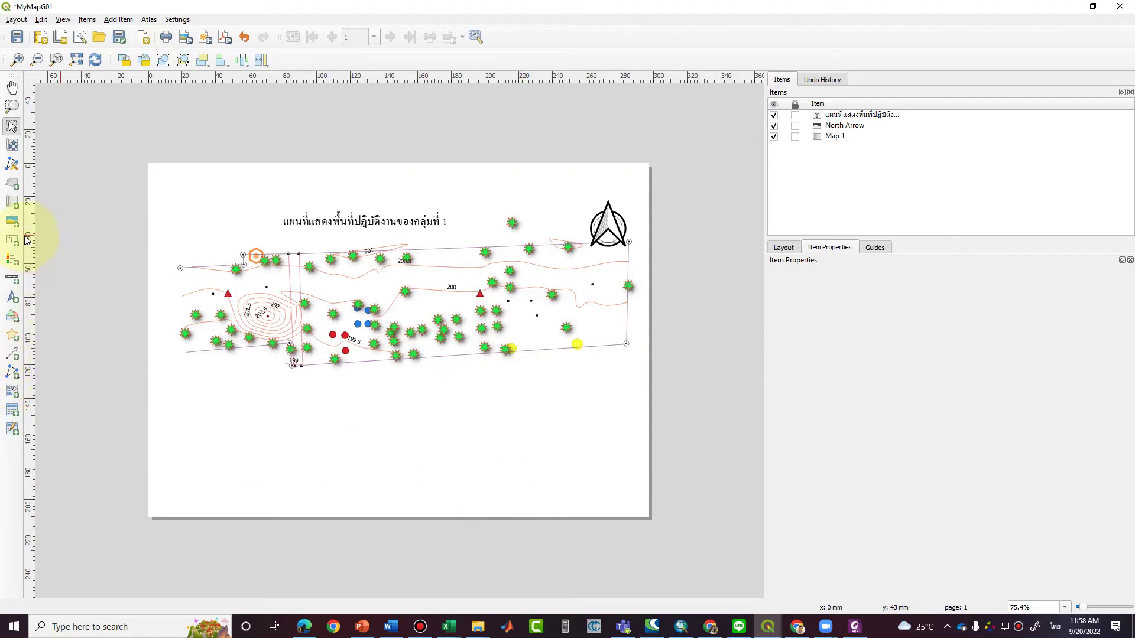
pyautogui.click(17, 264)
pyautogui.moveTo(182, 388); pyautogui.dragTo(335, 501)
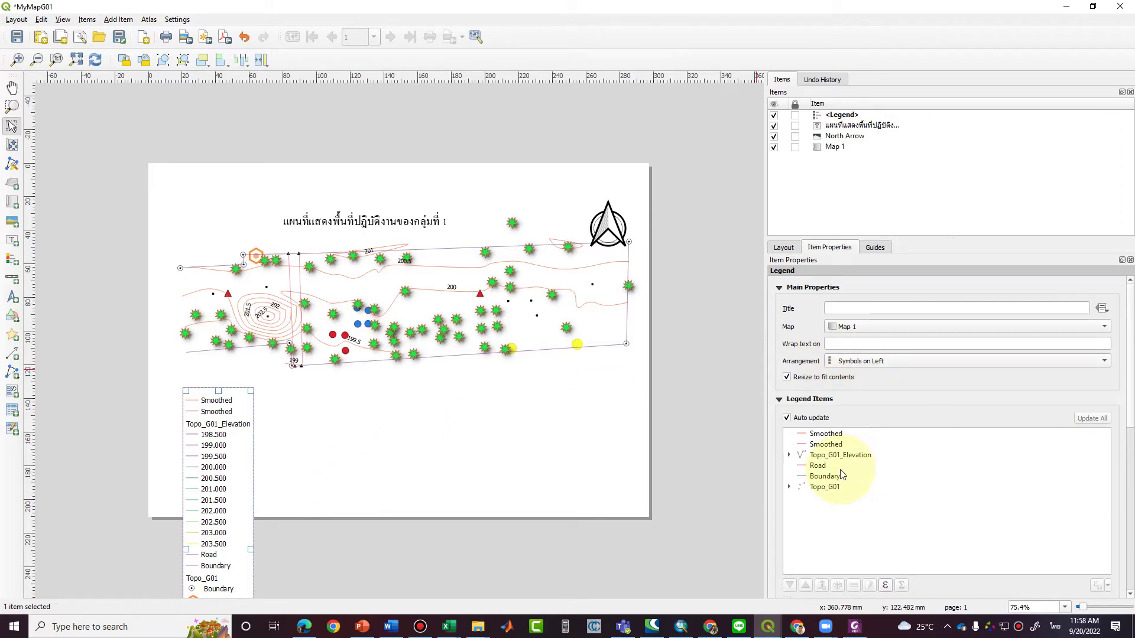
# Turn off the legend's auto update and remove one Smoothed entry, Topo_G01_Elevation and Topo_G01, keeping only the line layers.
pyautogui.click(786, 418)
pyautogui.click(852, 586)
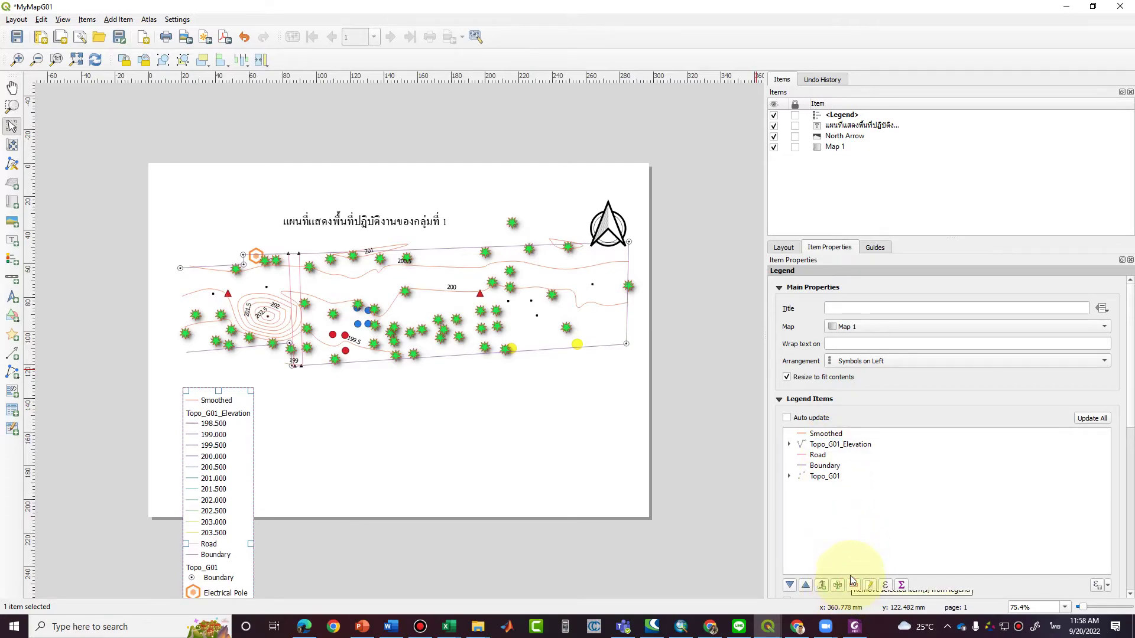
pyautogui.click(831, 444)
pyautogui.click(853, 585)
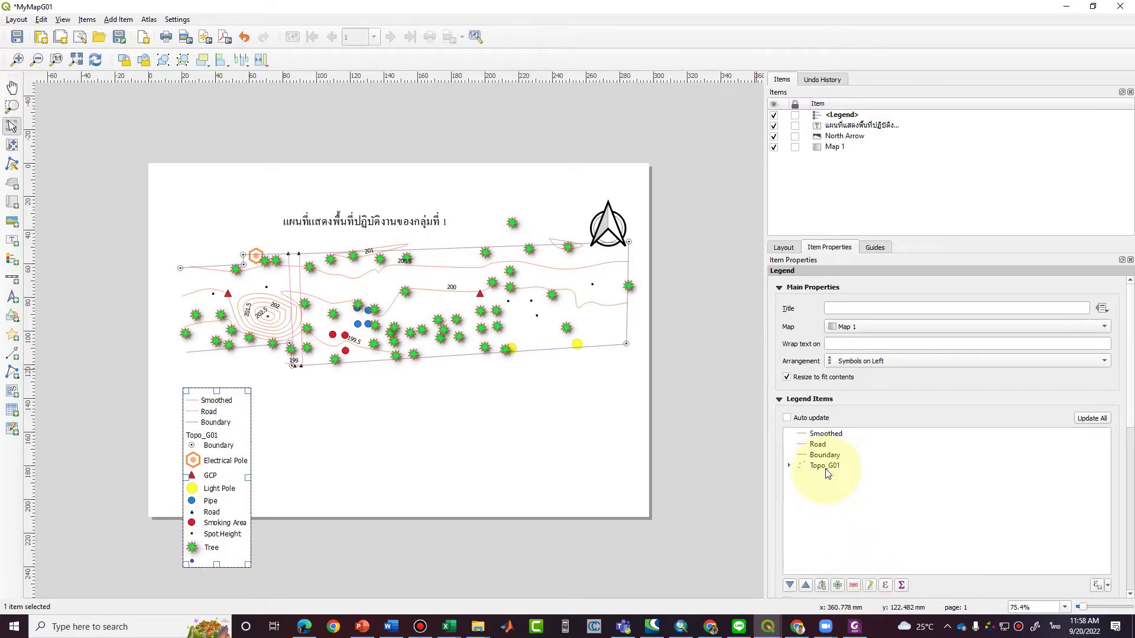
pyautogui.click(826, 466)
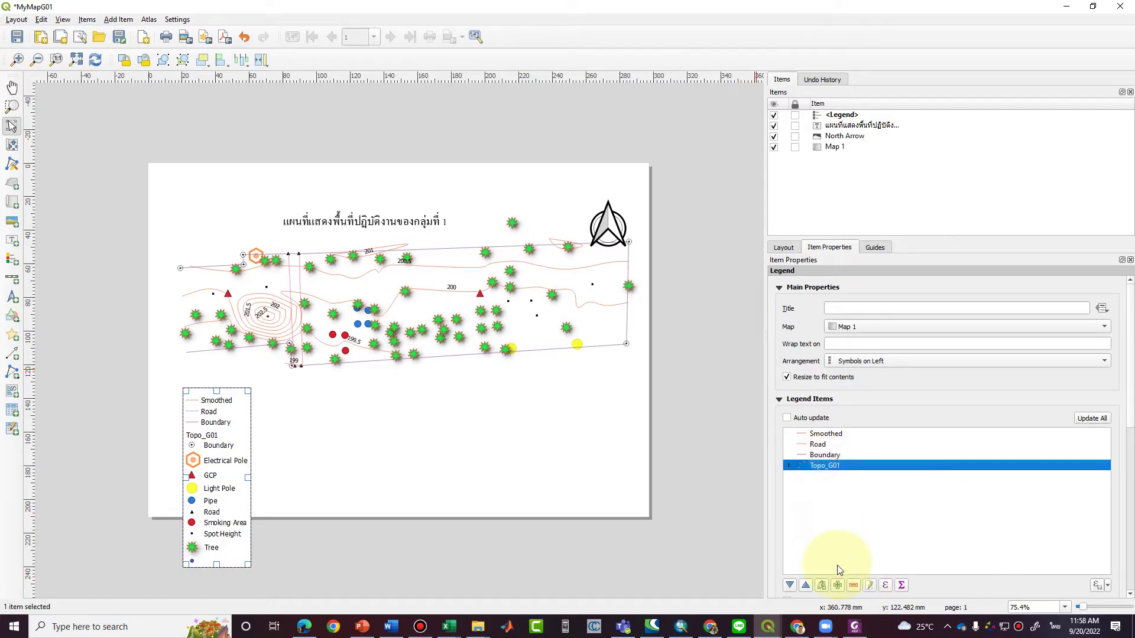
pyautogui.click(853, 585)
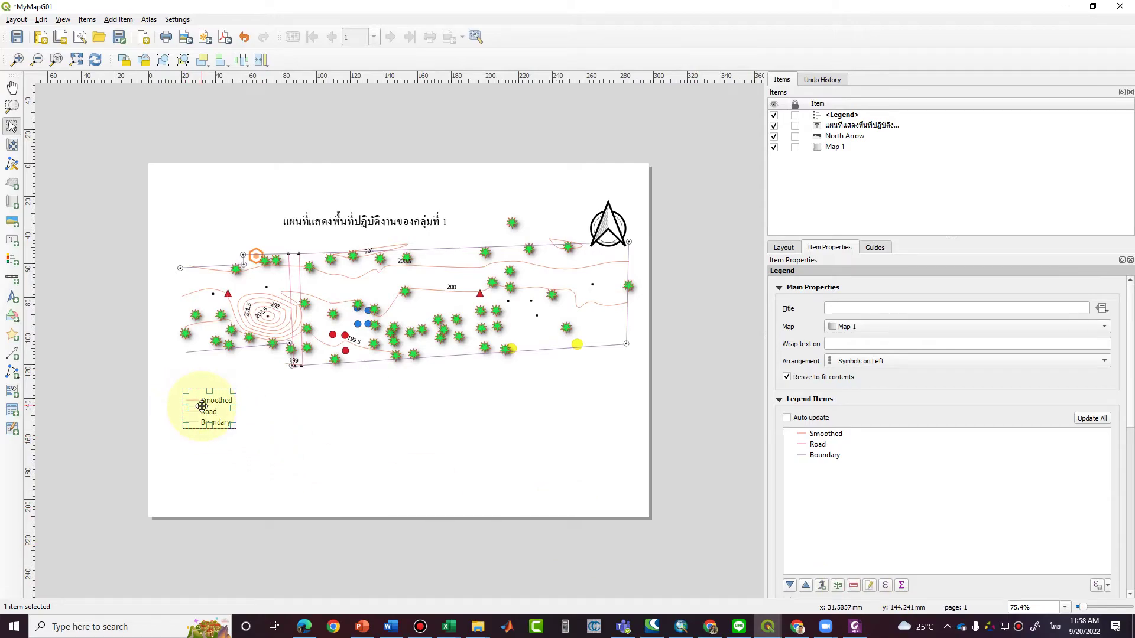
# Shift the line-layer legend toward the page's left margin and widen and heighten its box.
pyautogui.moveTo(214, 409); pyautogui.dragTo(200, 418)
pyautogui.click(326, 465)
pyautogui.click(221, 432)
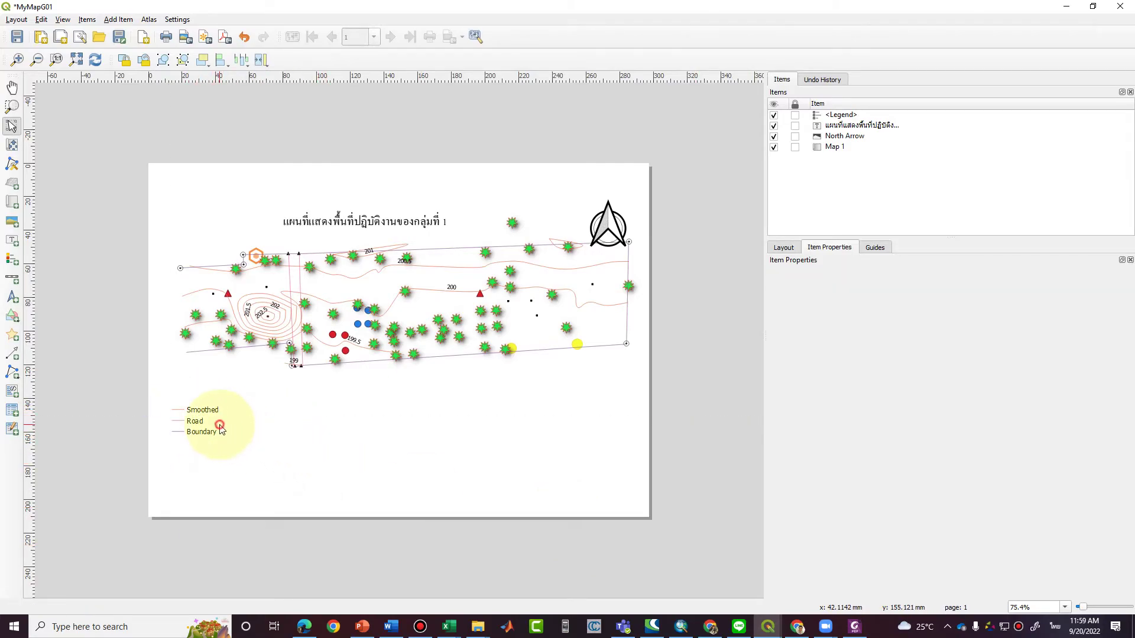
pyautogui.moveTo(220, 437); pyautogui.dragTo(296, 488)
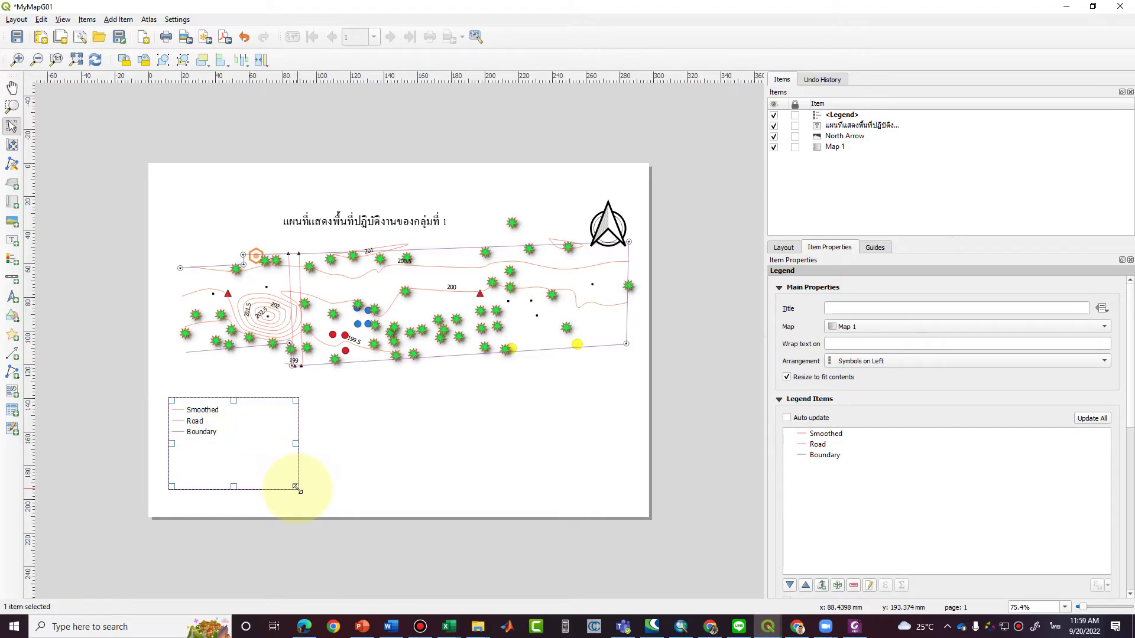
pyautogui.moveTo(297, 444); pyautogui.dragTo(349, 440)
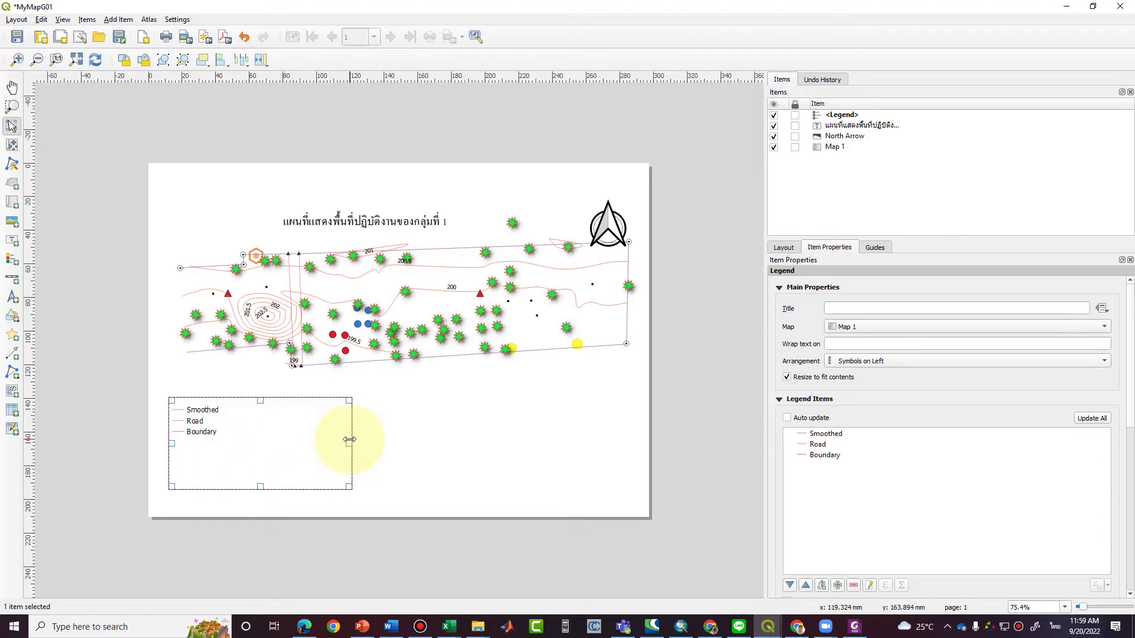
pyautogui.rightClick(212, 410)
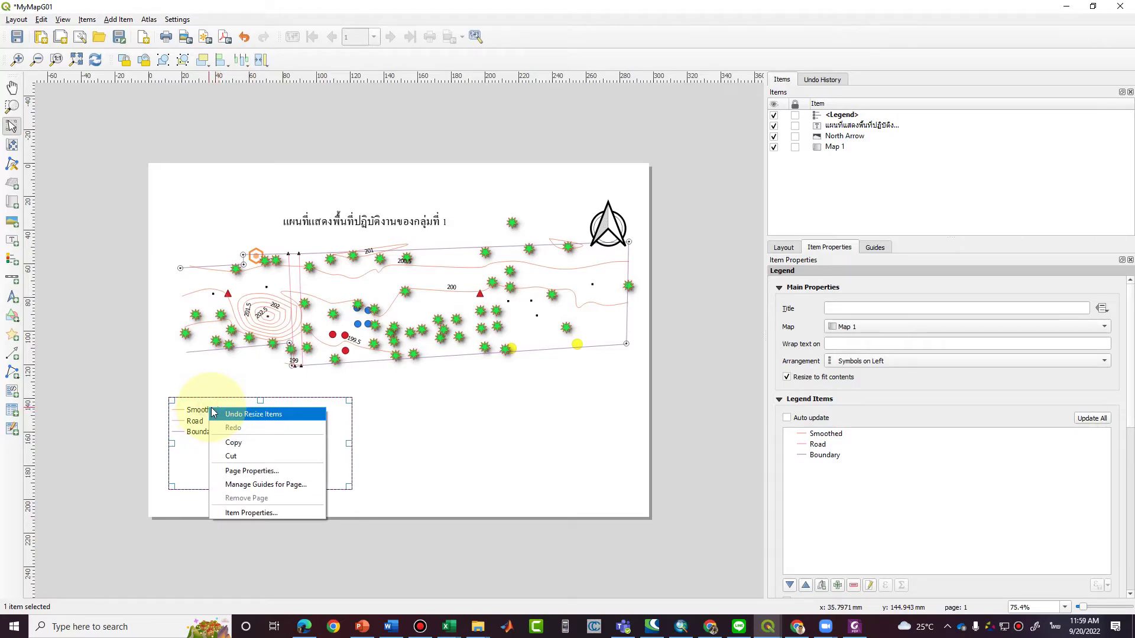
pyautogui.click(260, 471)
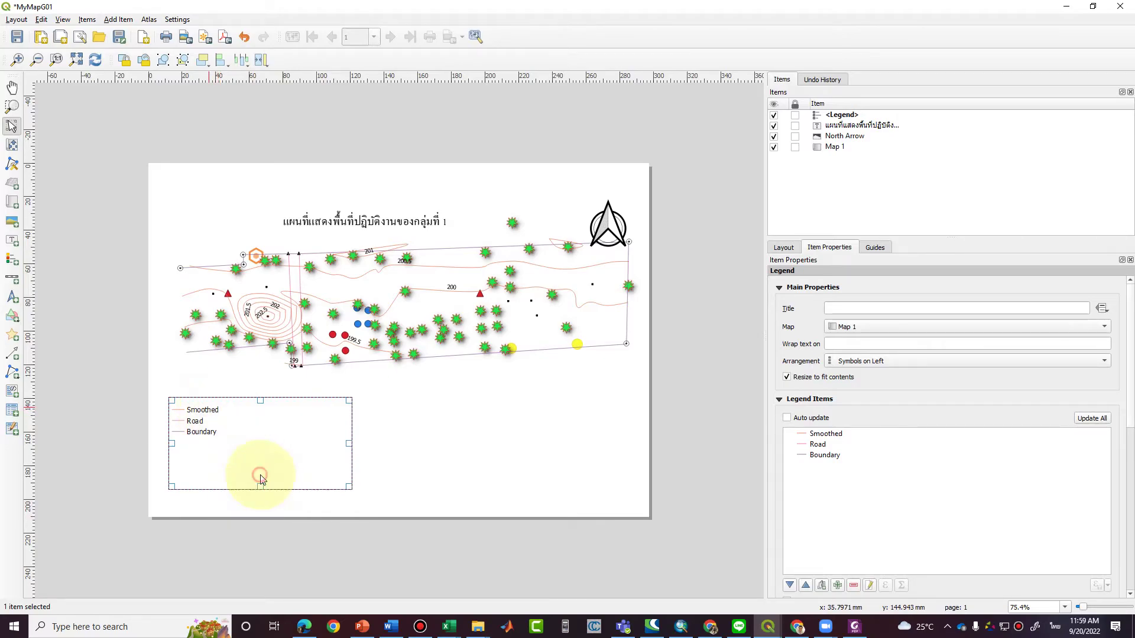
pyautogui.click(790, 249)
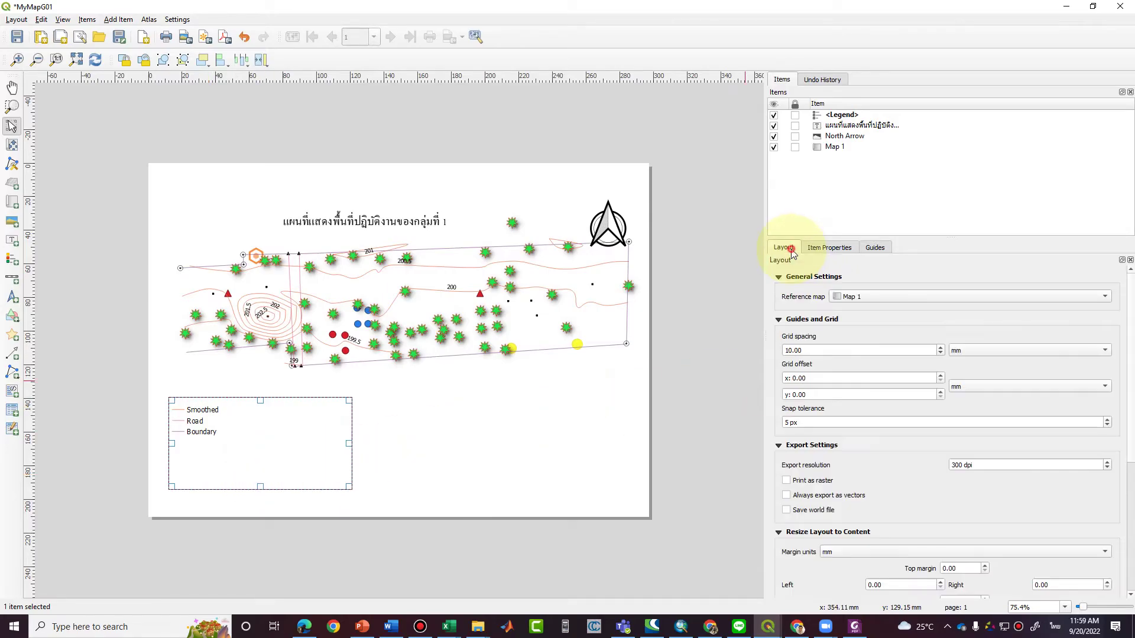
pyautogui.click(830, 247)
pyautogui.click(875, 247)
pyautogui.click(441, 486)
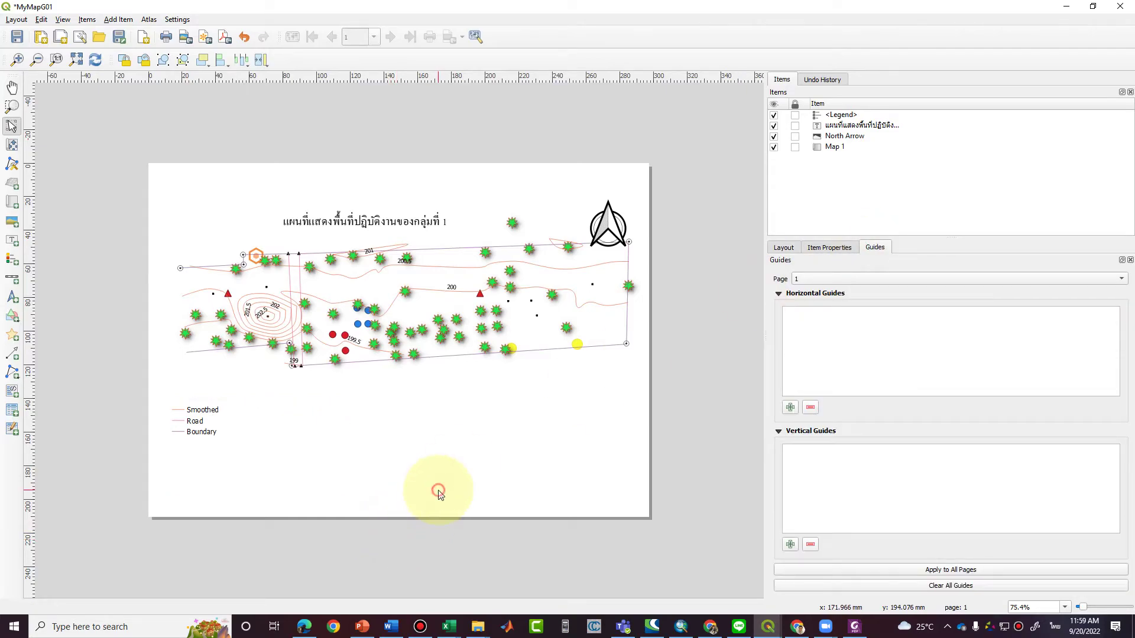
pyautogui.click(266, 464)
pyautogui.click(472, 432)
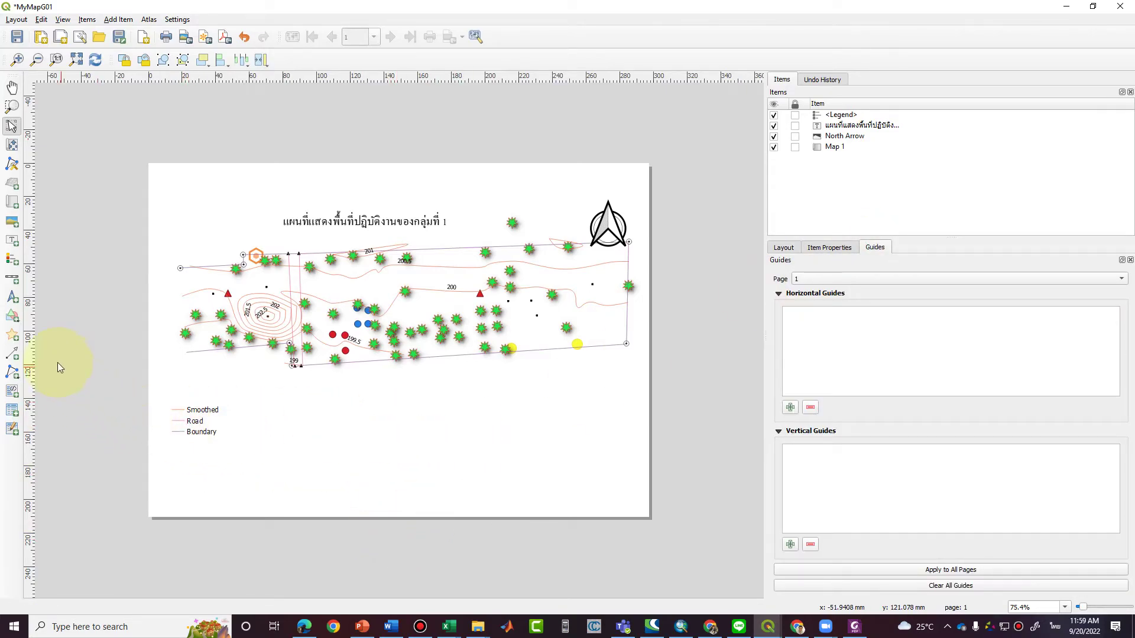
# Add a second legend to the page, place it over the map's right part and open its item properties.
pyautogui.click(11, 259)
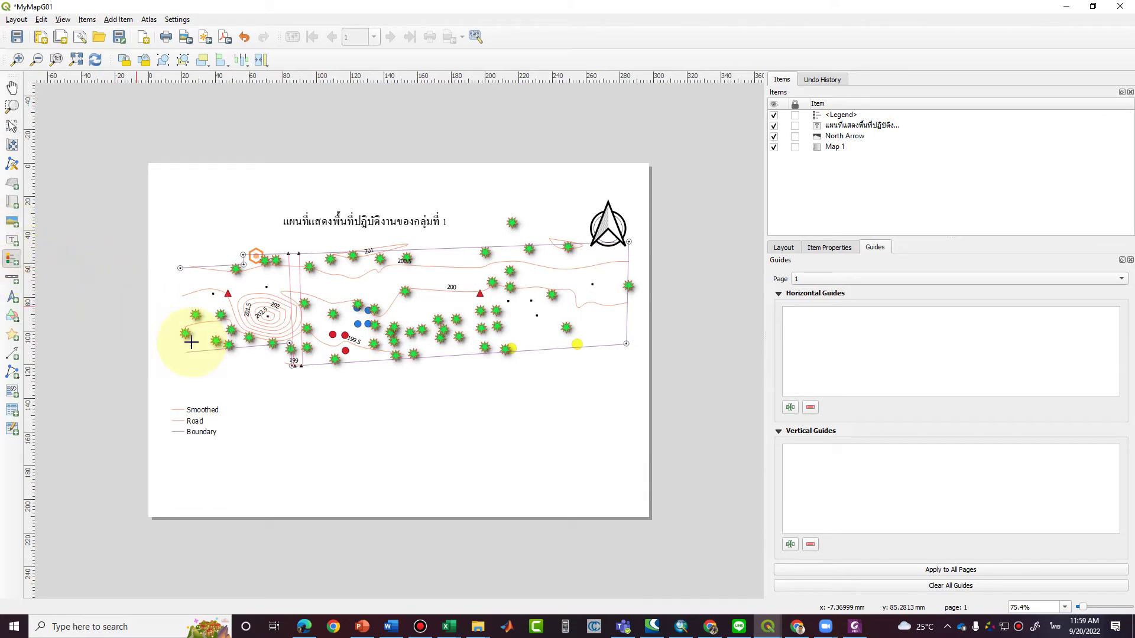
pyautogui.moveTo(274, 402); pyautogui.dragTo(461, 486)
pyautogui.moveTo(350, 494)
pyautogui.mouseDown()
pyautogui.moveTo(544, 330)
pyautogui.moveTo(594, 322)
pyautogui.mouseUp()
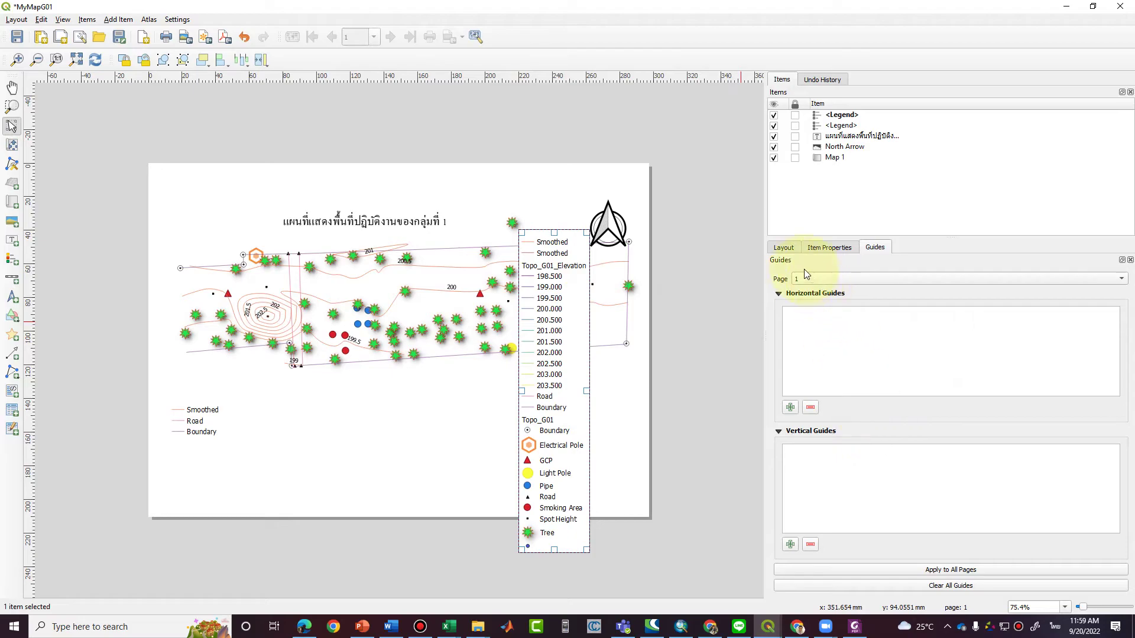
pyautogui.click(783, 248)
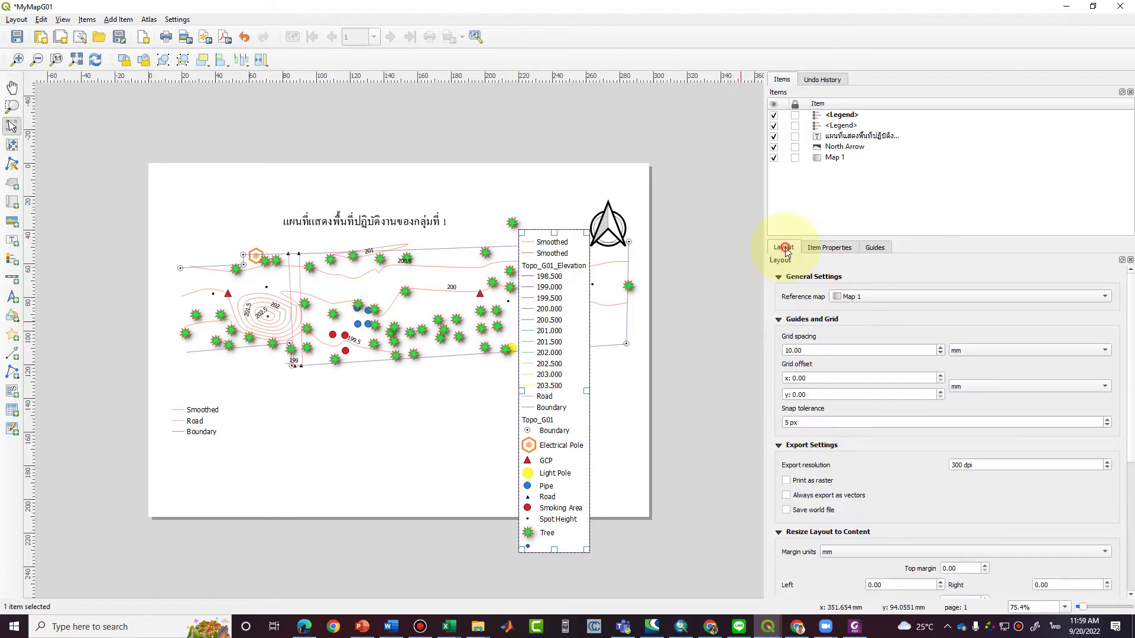
pyautogui.rightClick(576, 360)
pyautogui.click(614, 464)
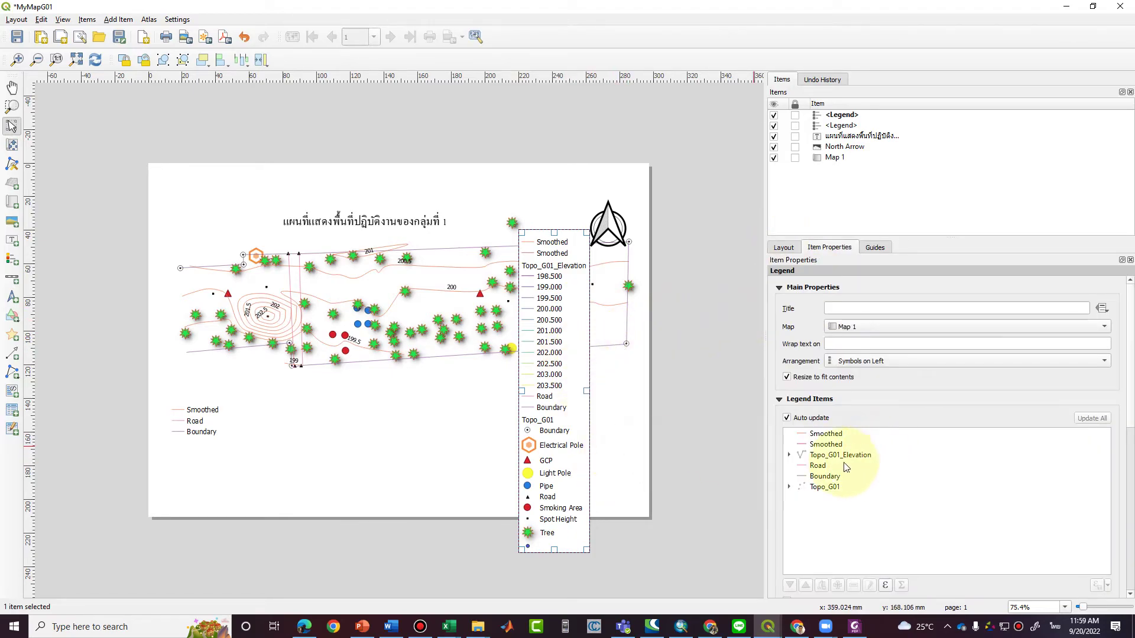
# Turn off auto update on the second legend and remove both Smoothed entries, Topo_G01_Elevation, Road and Boundary, leaving only Topo_G01.
pyautogui.click(827, 435)
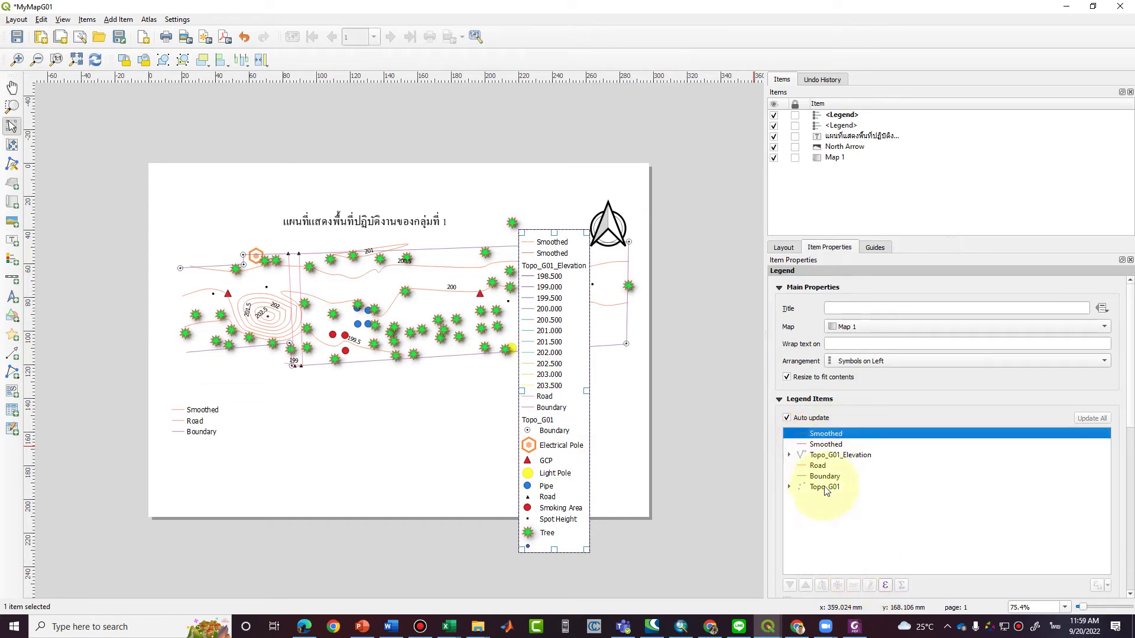
pyautogui.click(786, 418)
pyautogui.click(817, 444)
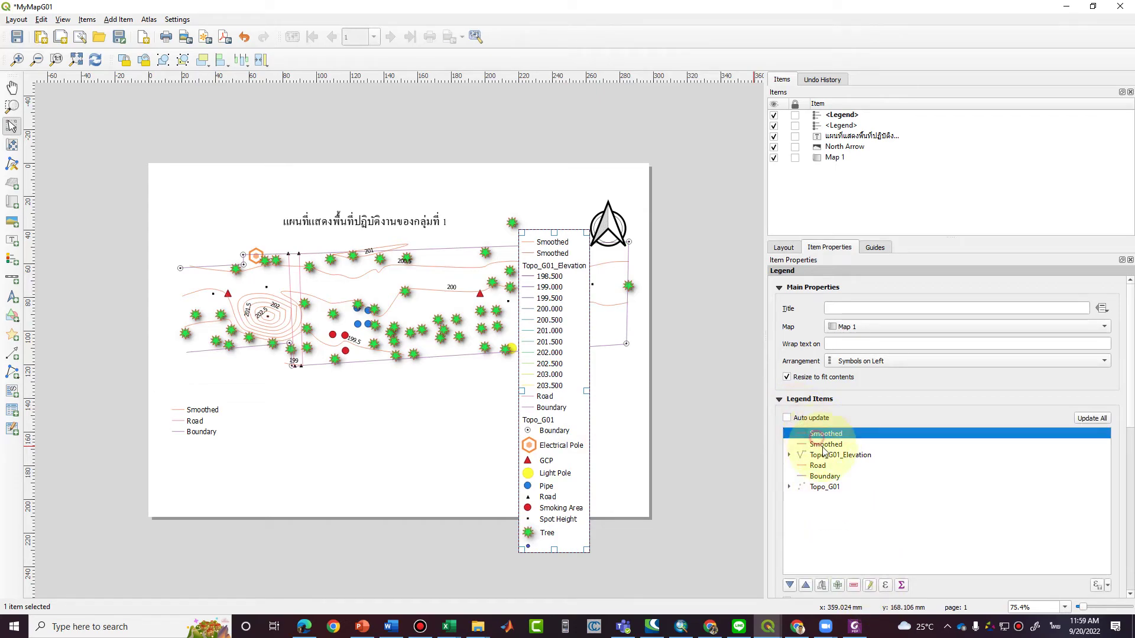
pyautogui.click(854, 585)
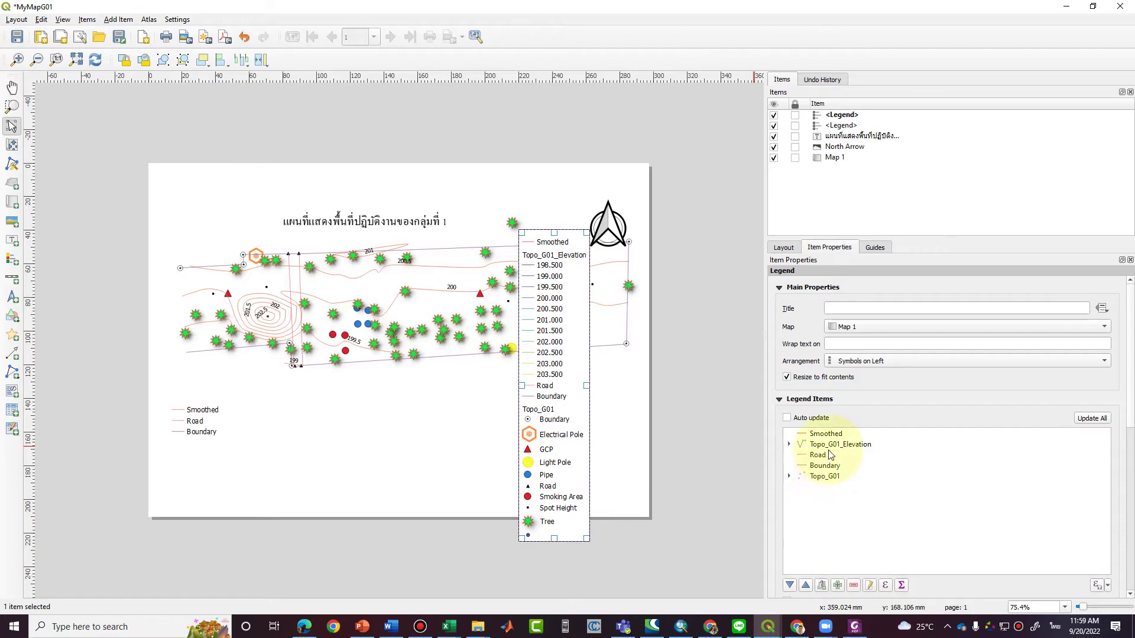
pyautogui.click(854, 586)
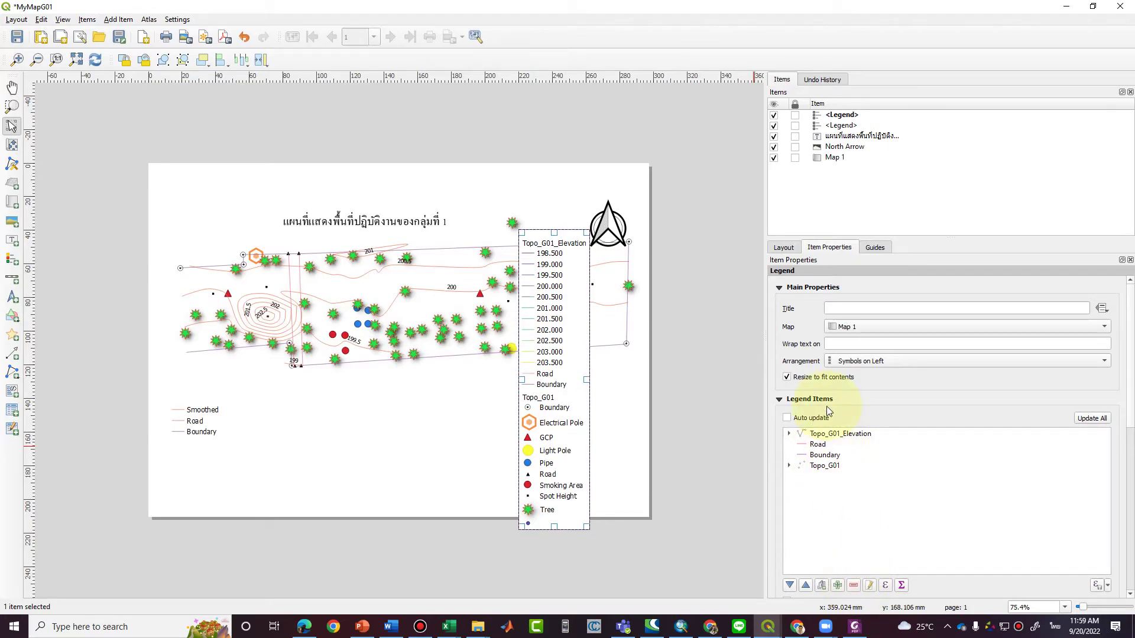
pyautogui.click(853, 585)
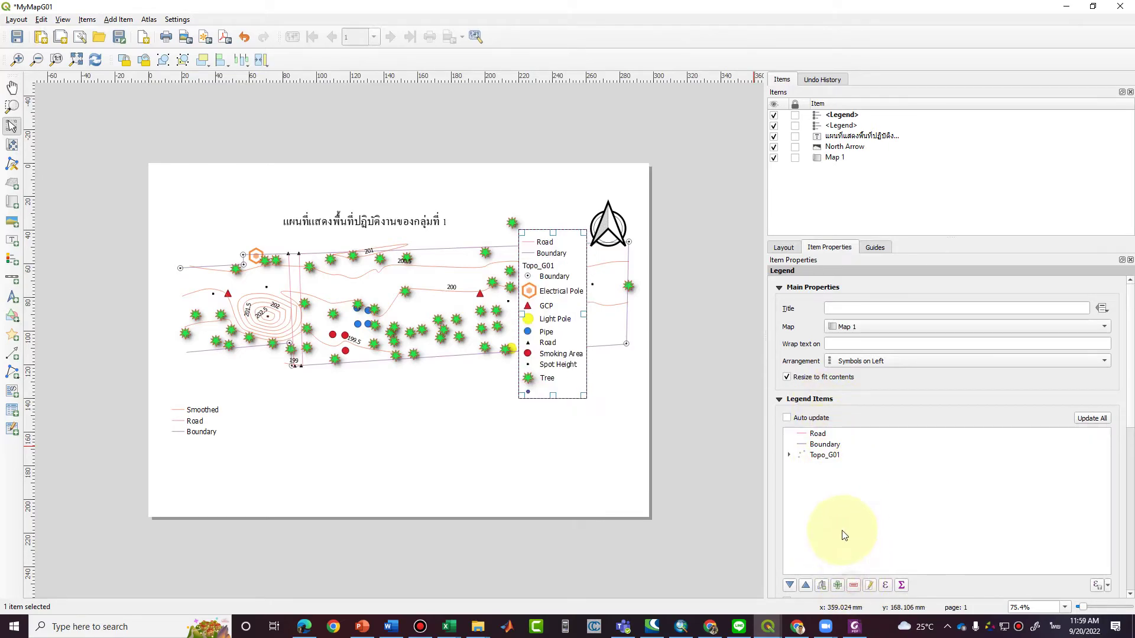
pyautogui.click(854, 585)
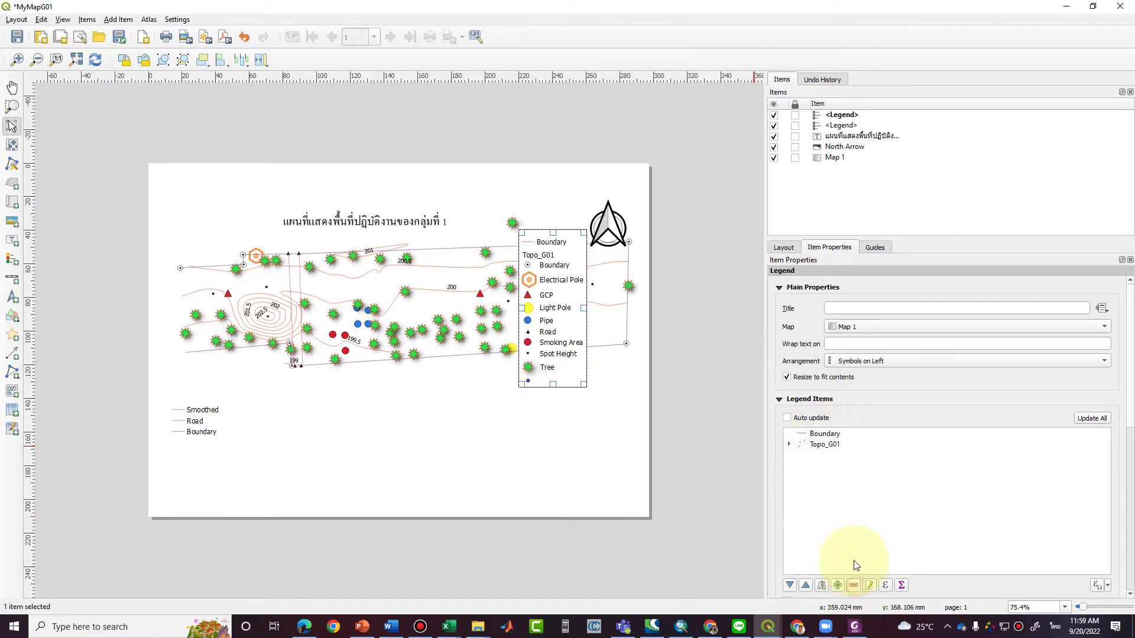
pyautogui.click(830, 434)
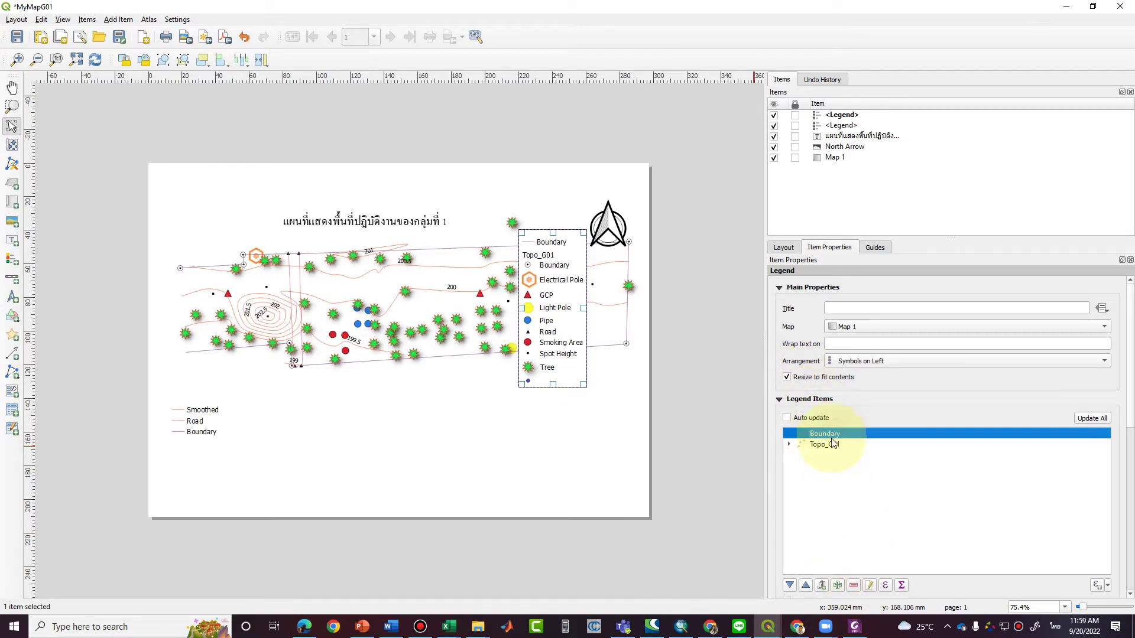
pyautogui.click(854, 585)
# Arrange both legends side by side below the map, with the Topo_G01 legend at the left margin and the line-layer legend beside it.
pyautogui.moveTo(563, 301); pyautogui.dragTo(274, 440)
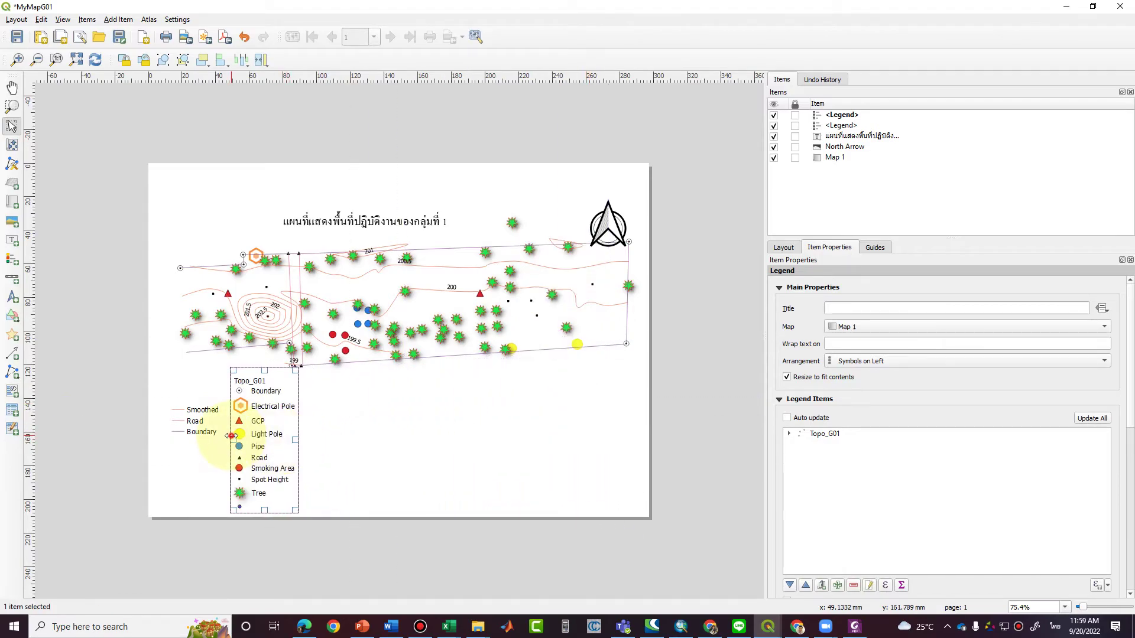
pyautogui.click(202, 420)
pyautogui.moveTo(208, 404); pyautogui.dragTo(459, 394)
pyautogui.moveTo(258, 425); pyautogui.dragTo(205, 421)
pyautogui.click(353, 394)
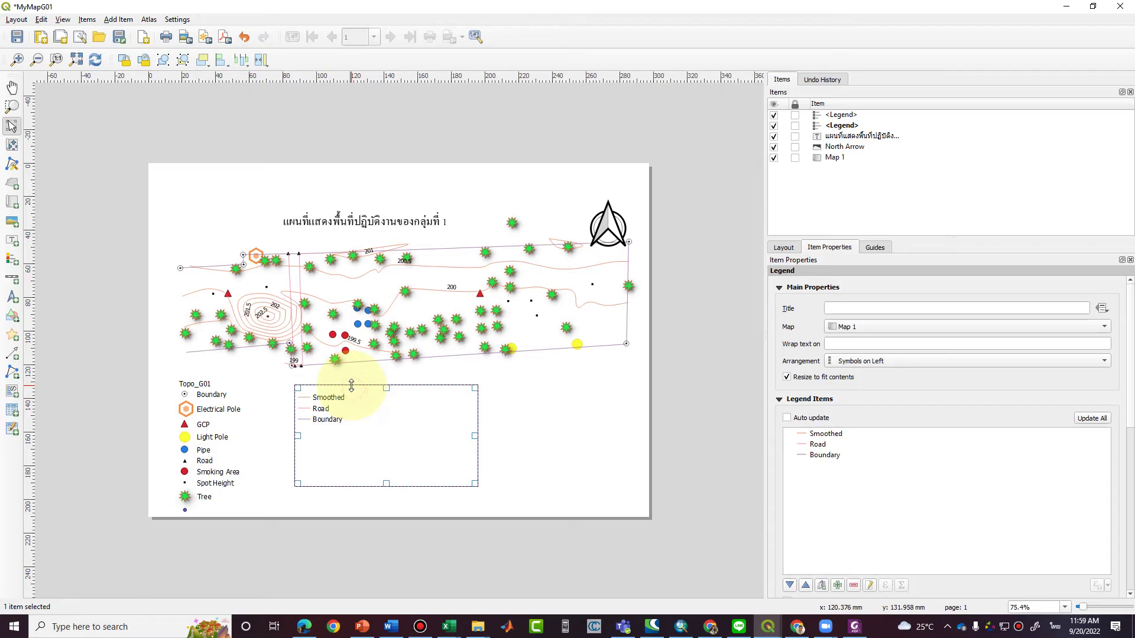
pyautogui.moveTo(392, 430); pyautogui.dragTo(347, 420)
pyautogui.click(534, 476)
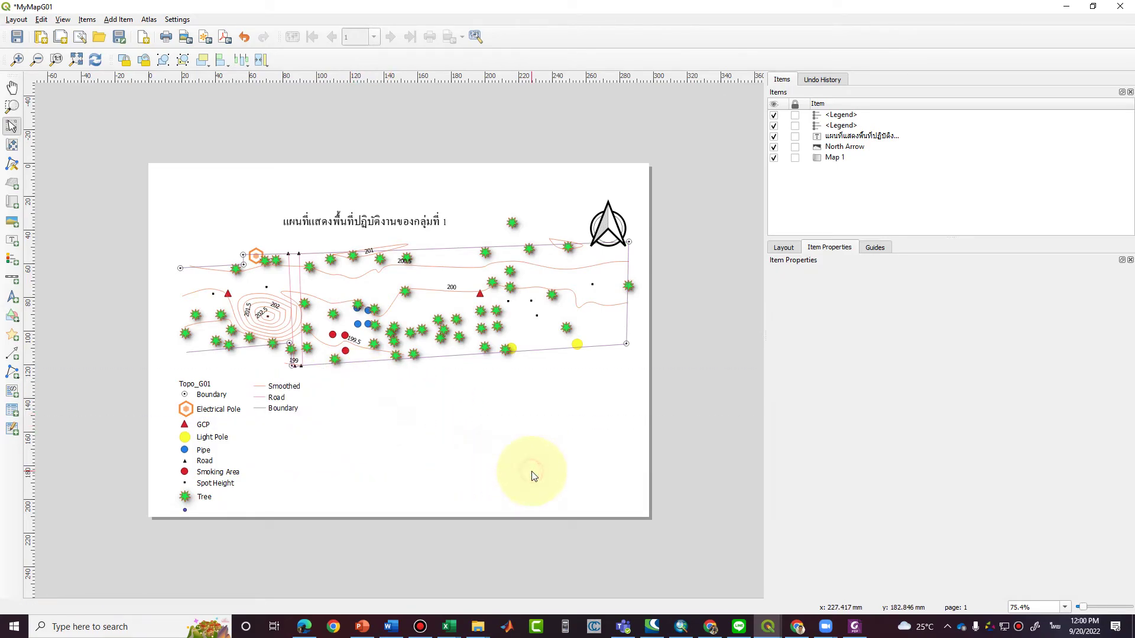
# Nudge the map slightly up and to the left so it stays clear above the legends.
pyautogui.click(327, 391)
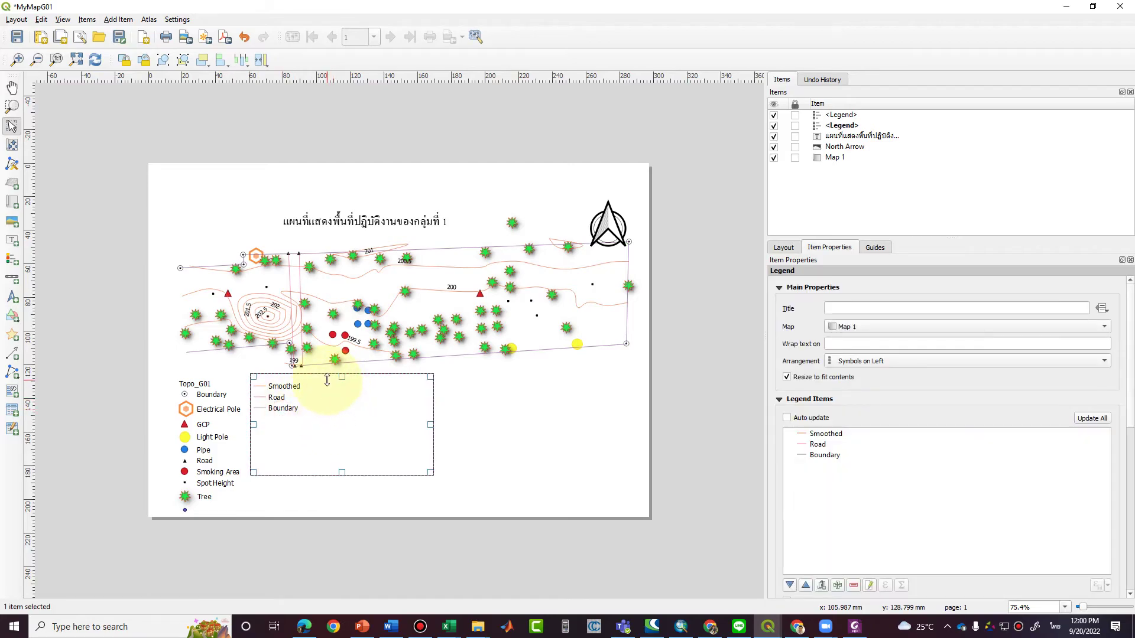
pyautogui.click(330, 392)
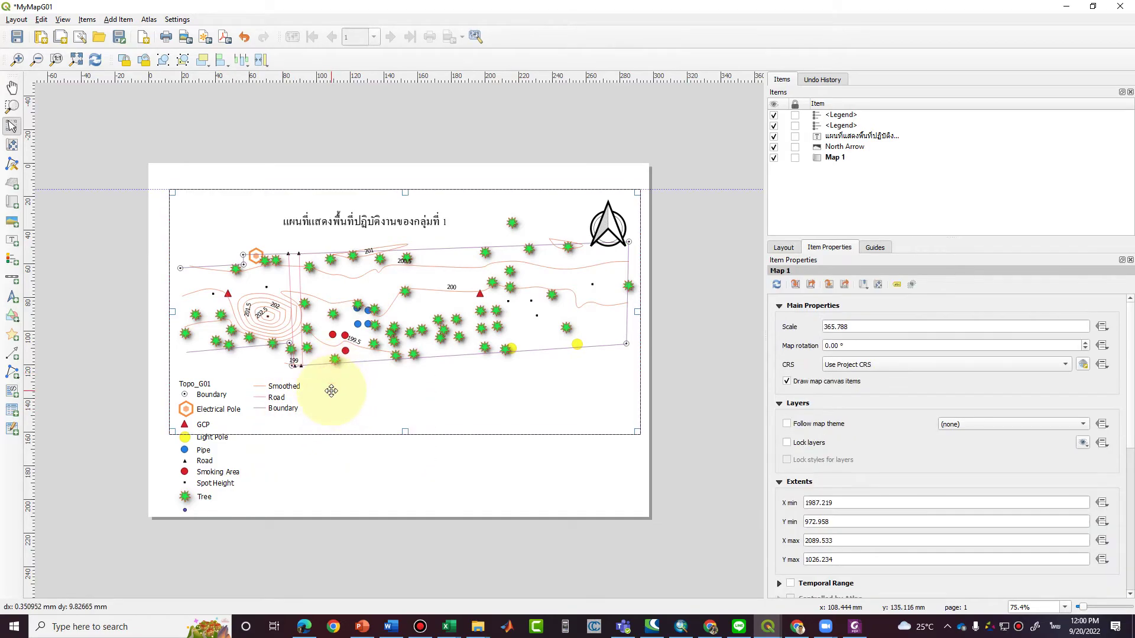
pyautogui.moveTo(330, 392); pyautogui.dragTo(331, 409)
pyautogui.click(272, 438)
pyautogui.click(294, 361)
pyautogui.moveTo(316, 329); pyautogui.dragTo(317, 310)
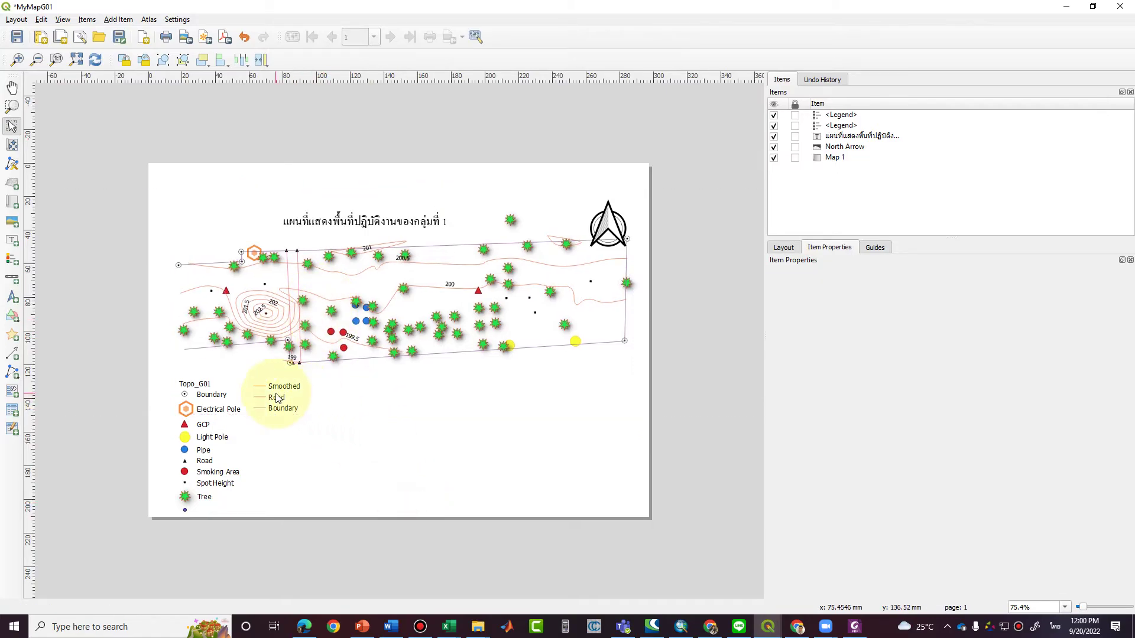
# Lower the line-layer legend slightly beside the Topo_G01 legend and deselect it.
pyautogui.click(278, 397)
pyautogui.moveTo(278, 397); pyautogui.dragTo(287, 414)
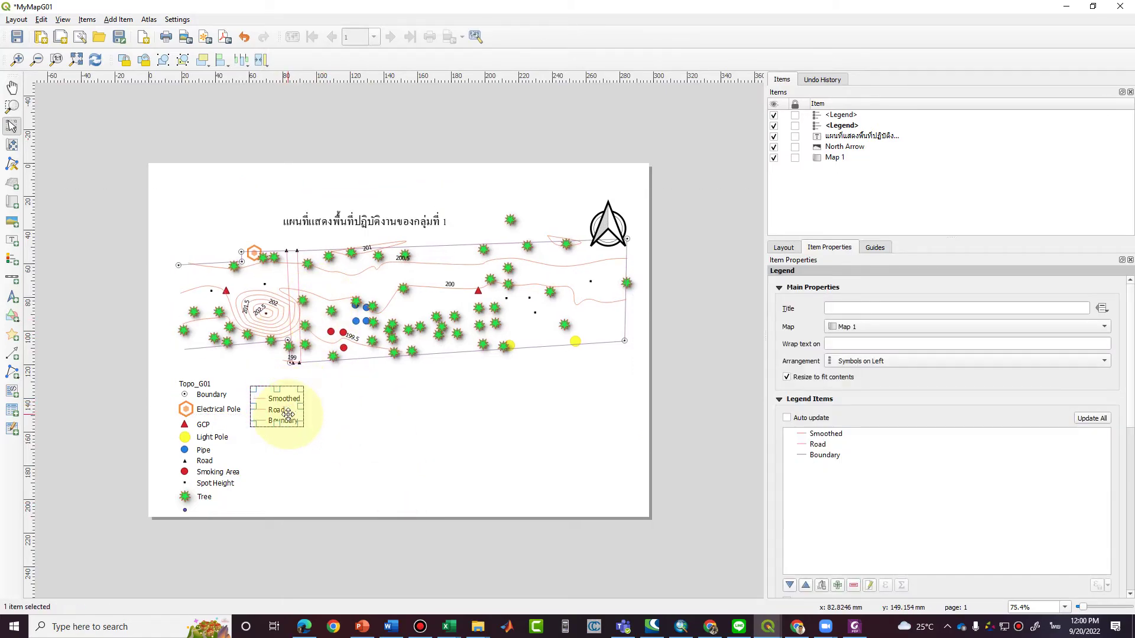
pyautogui.click(351, 475)
# Add a scale bar for Map 1 in the empty lower-right area of the page.
pyautogui.click(11, 280)
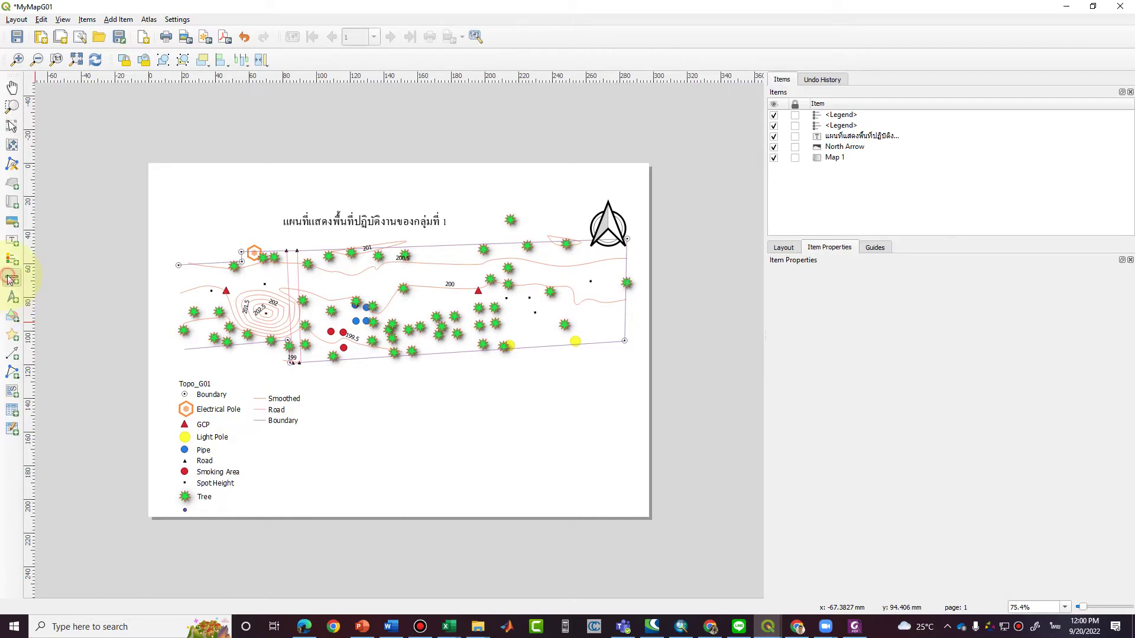
pyautogui.moveTo(451, 467); pyautogui.dragTo(609, 506)
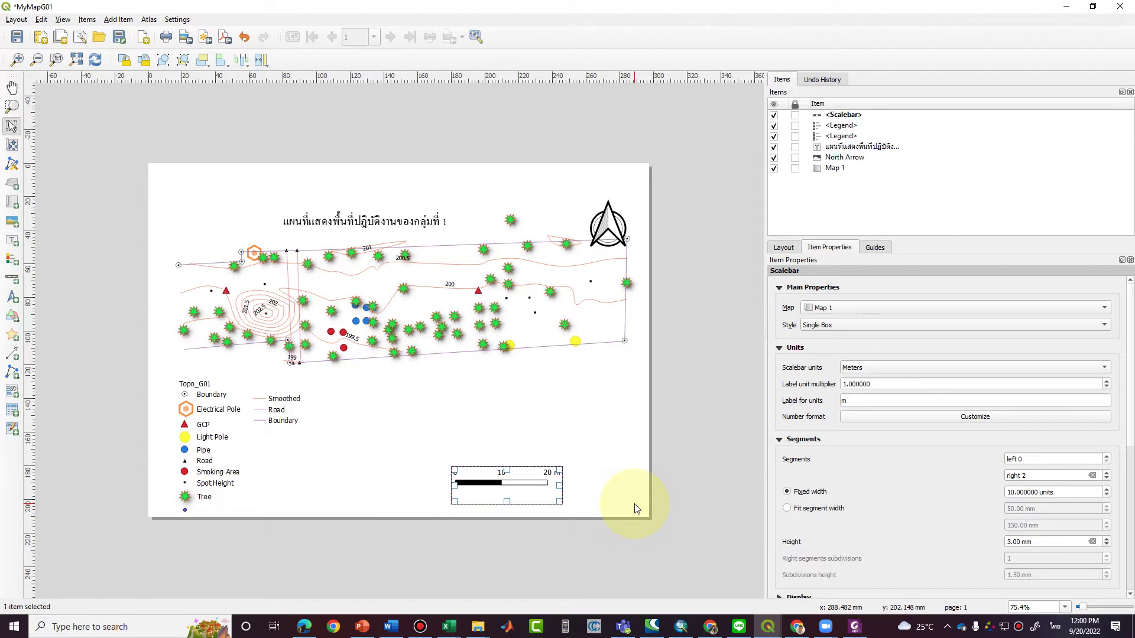
# Move the scale bar further right into the page's lower-right corner, lower it slightly, and deselect it.
pyautogui.click(638, 507)
pyautogui.moveTo(526, 481); pyautogui.dragTo(599, 483)
pyautogui.click(421, 506)
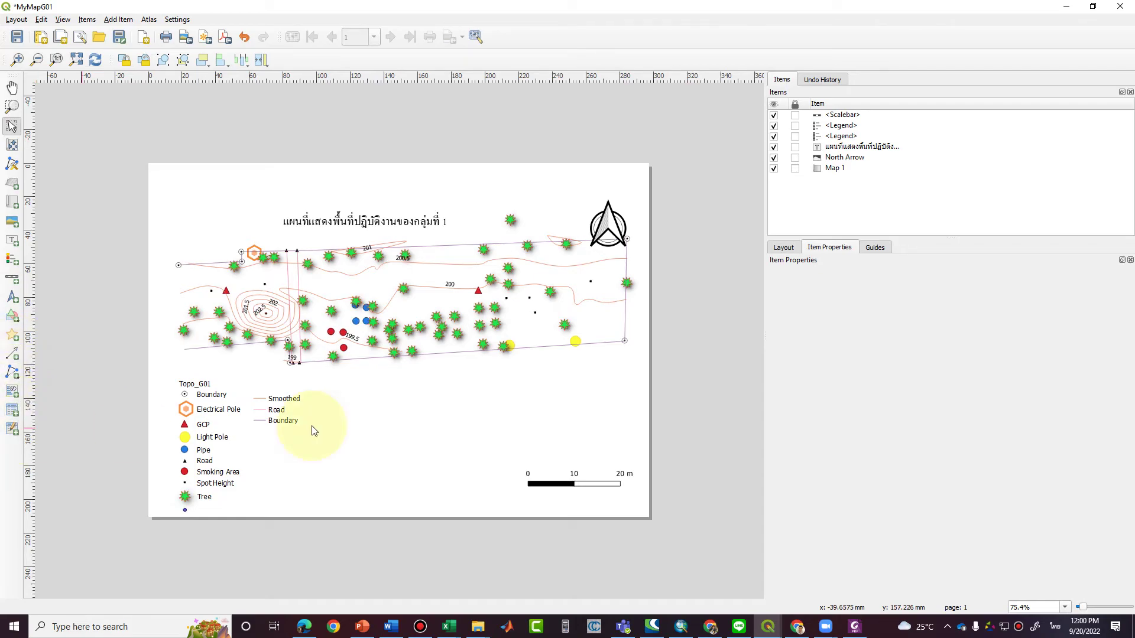
pyautogui.moveTo(595, 489); pyautogui.dragTo(599, 493)
pyautogui.click(291, 318)
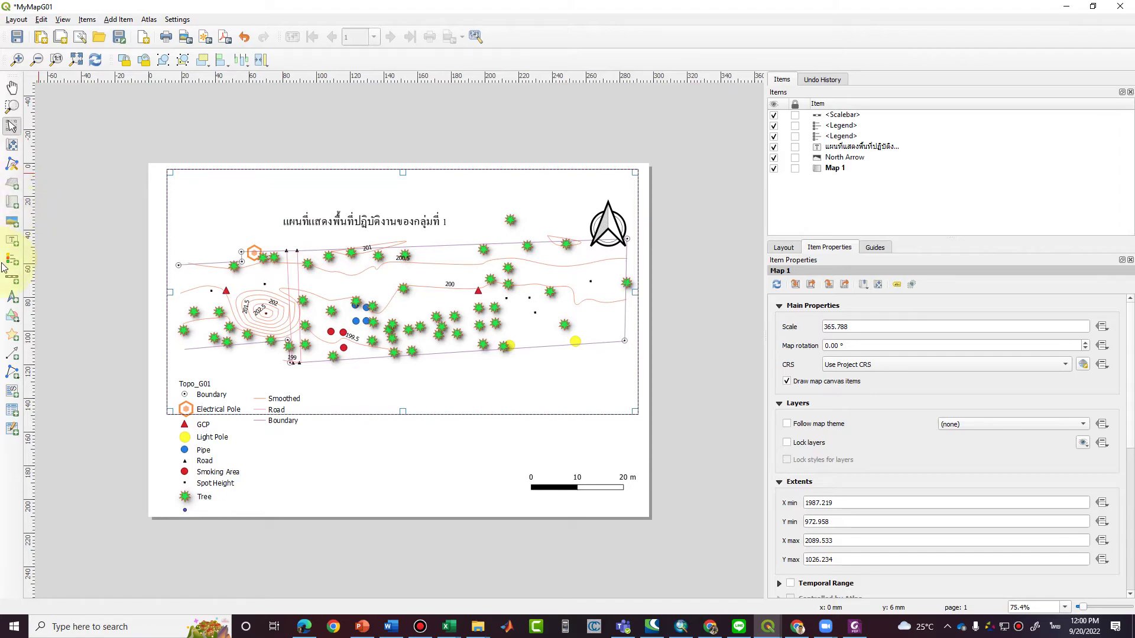
# Add a label below the map reading "จัดทำโดย", with the author's full name on the second line.
pyautogui.click(11, 241)
pyautogui.click(540, 437)
pyautogui.click(591, 395)
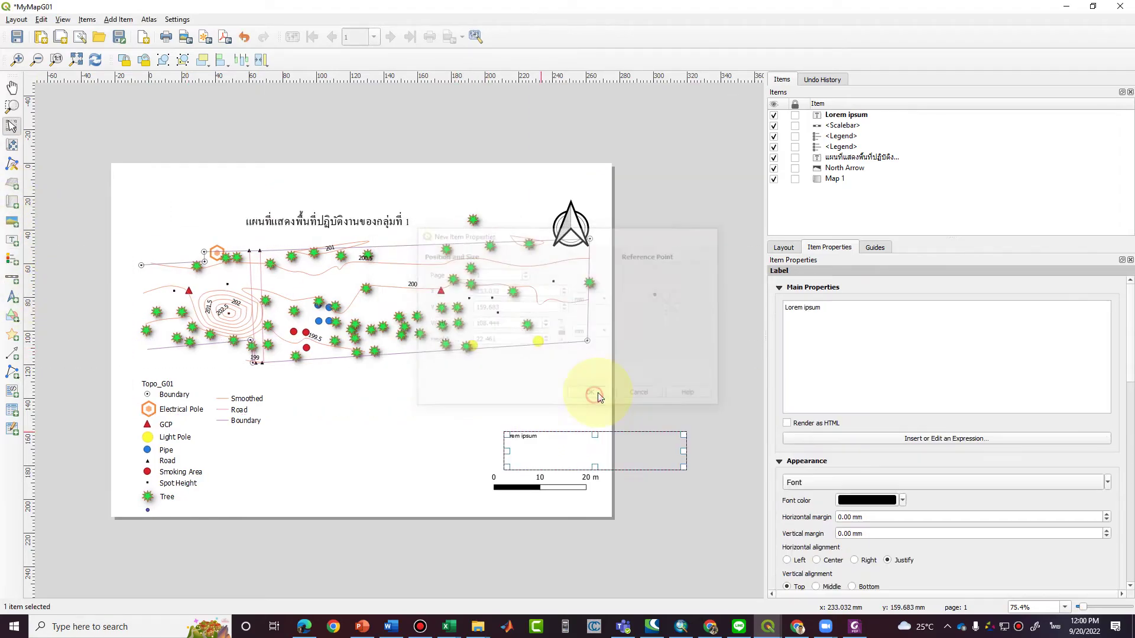
pyautogui.click(834, 308)
pyautogui.tripleClick(844, 312)
pyautogui.write('จัดทำโดย ')
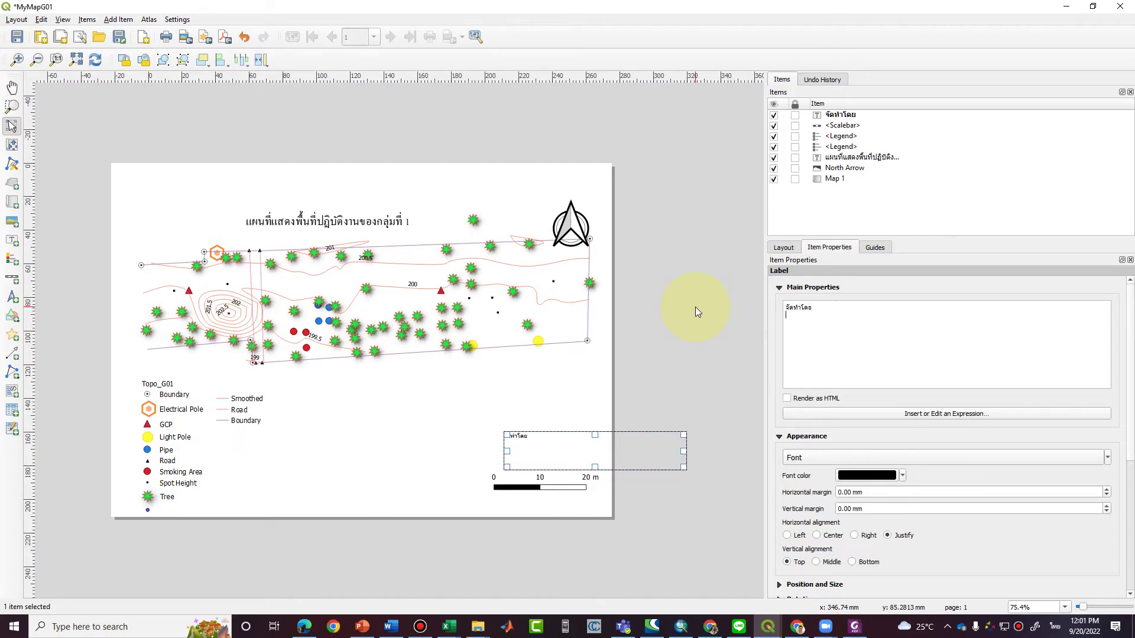
pyautogui.write('ชาติชาย ไวยสุระสิงห์')
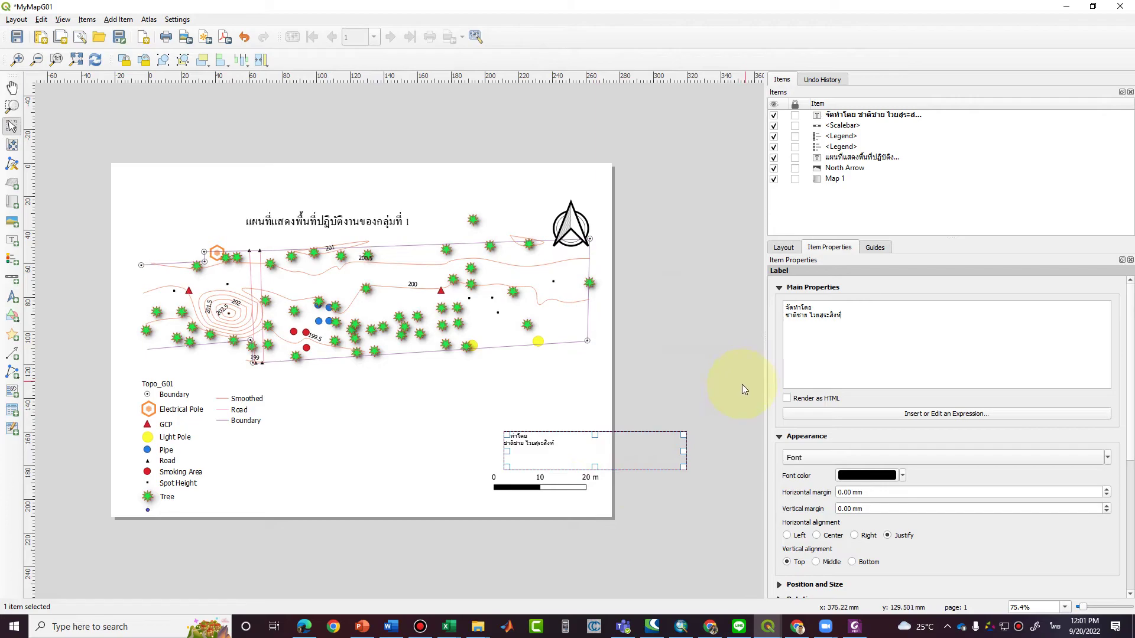
# Format the credit label's text in Angsana New at size 16.
pyautogui.click(861, 457)
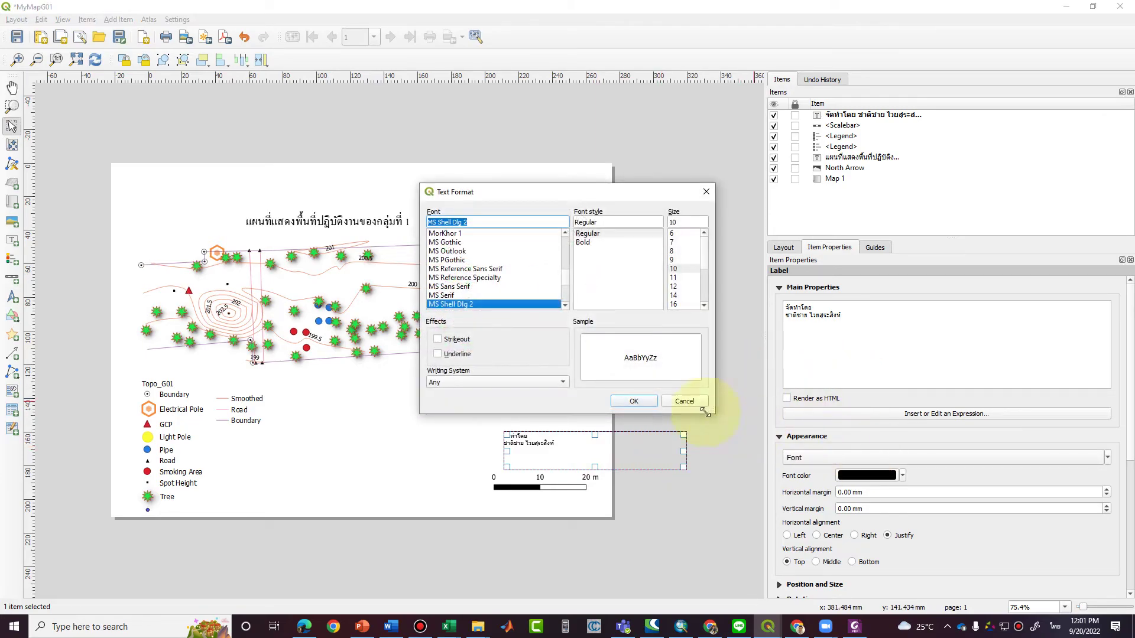
pyautogui.scroll(10, 567, 273)
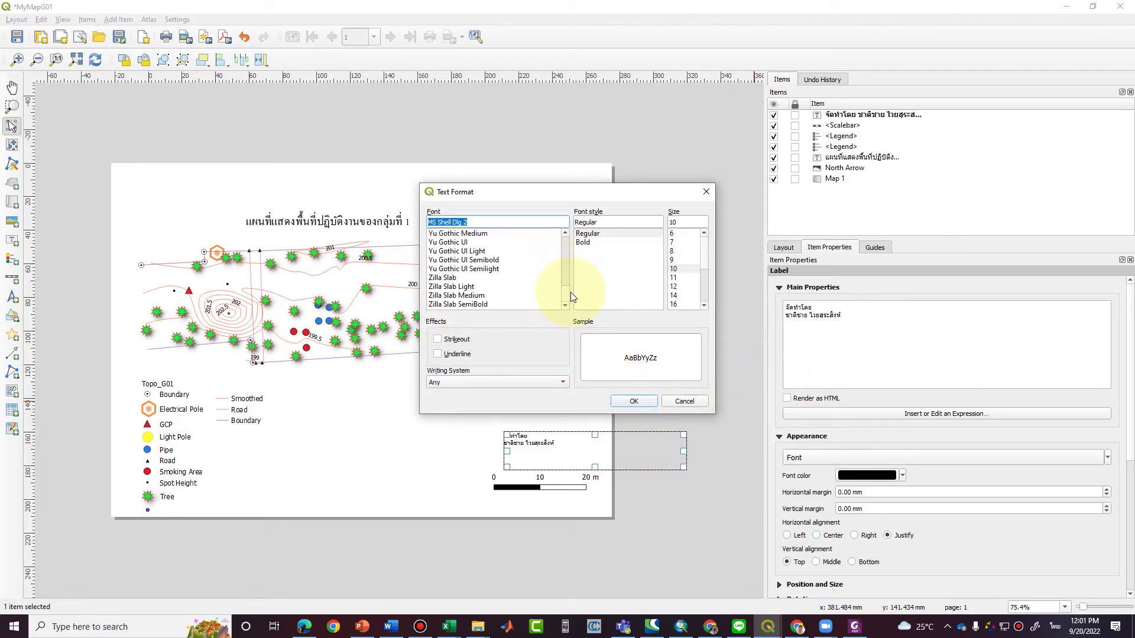
pyautogui.moveTo(569, 263); pyautogui.dragTo(545, 240)
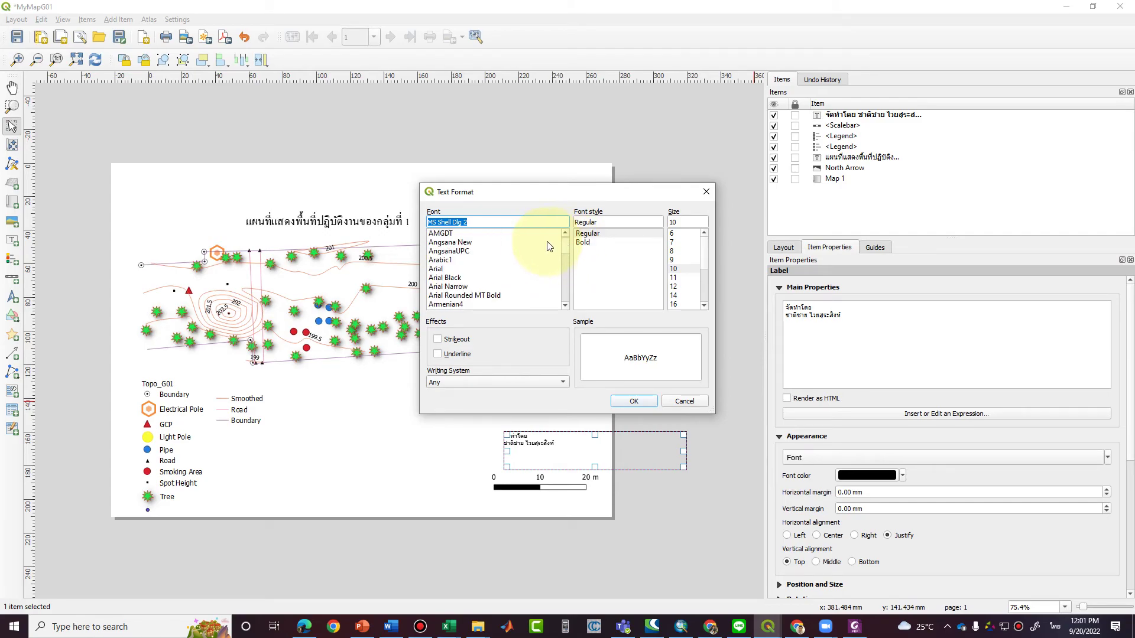
pyautogui.click(516, 242)
pyautogui.click(654, 404)
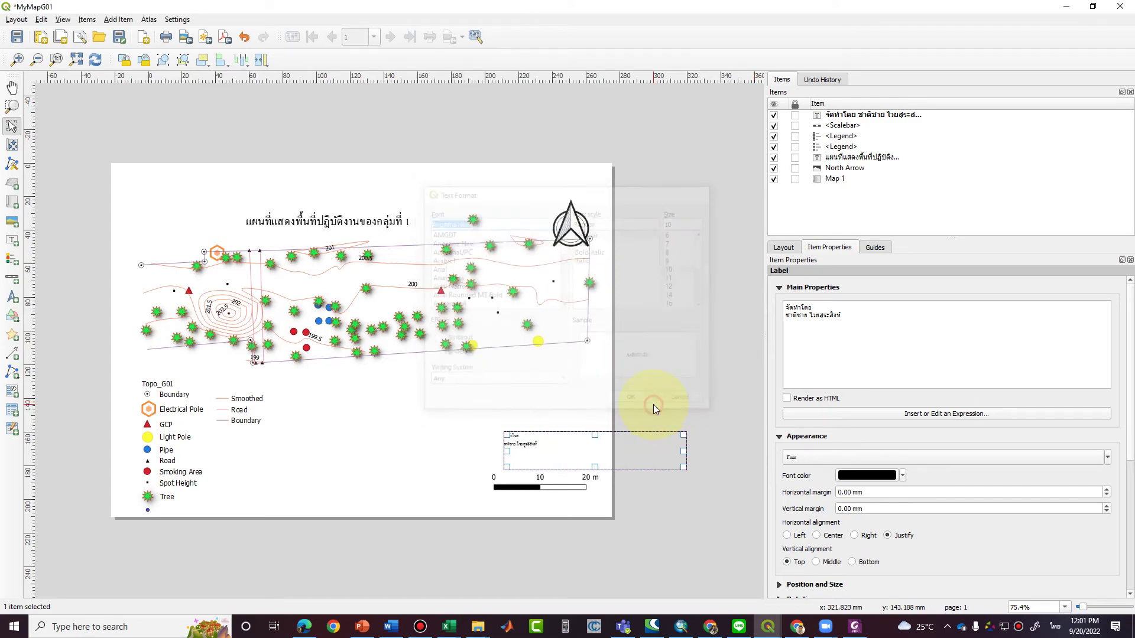
pyautogui.click(962, 458)
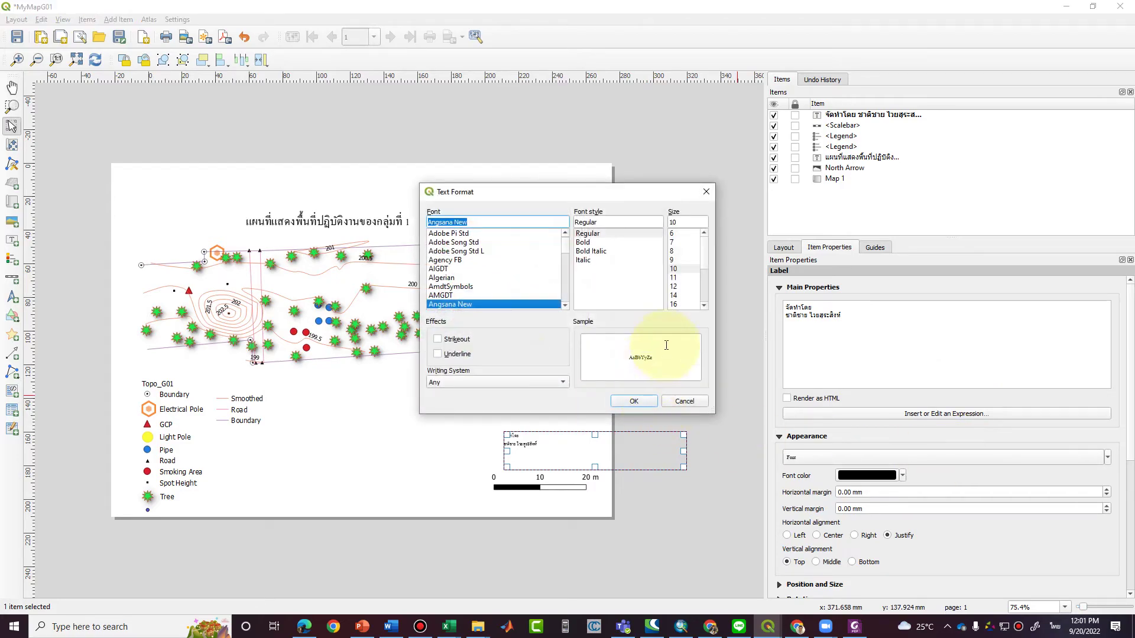
pyautogui.click(679, 306)
pyautogui.click(635, 401)
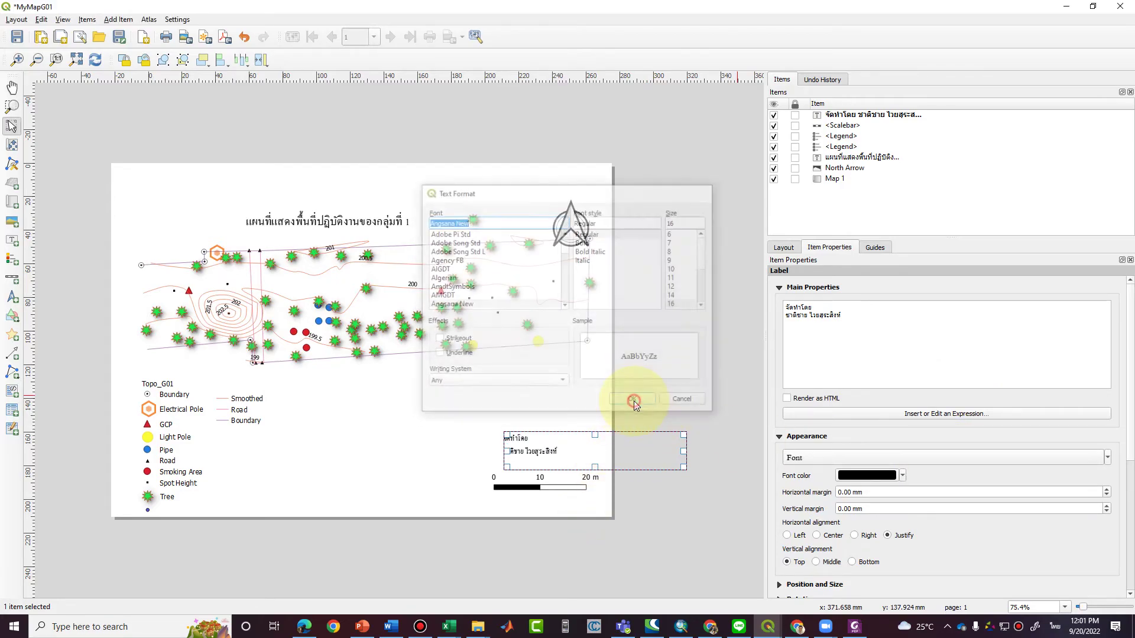
# Move the credit label down to the page's lower edge, just left of the scale bar, and deselect it.
pyautogui.moveTo(611, 442); pyautogui.dragTo(539, 477)
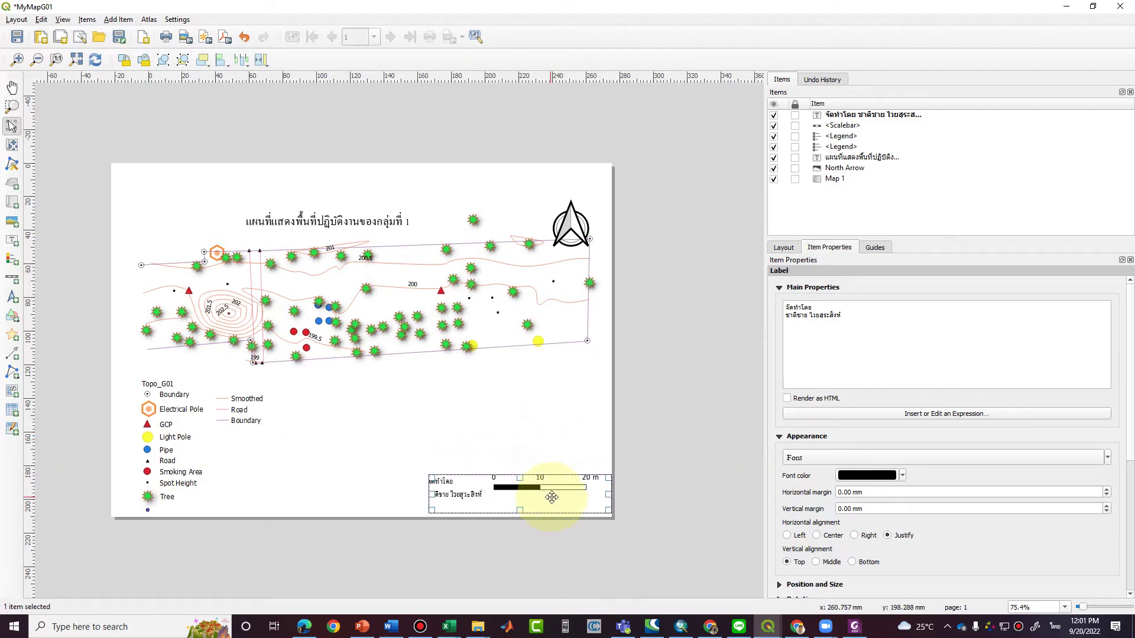
pyautogui.click(625, 437)
pyautogui.click(458, 512)
pyautogui.moveTo(467, 503); pyautogui.dragTo(435, 501)
pyautogui.click(646, 471)
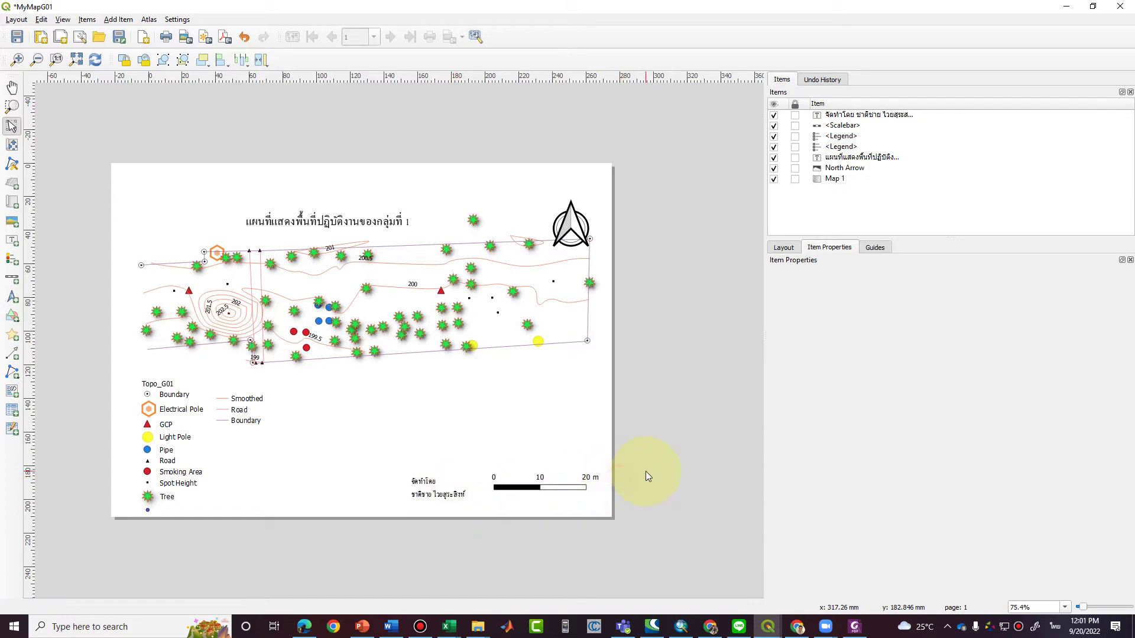
# Move the scale bar up to just below the map and place the credit label beneath it.
pyautogui.click(576, 477)
pyautogui.moveTo(583, 478); pyautogui.dragTo(556, 431)
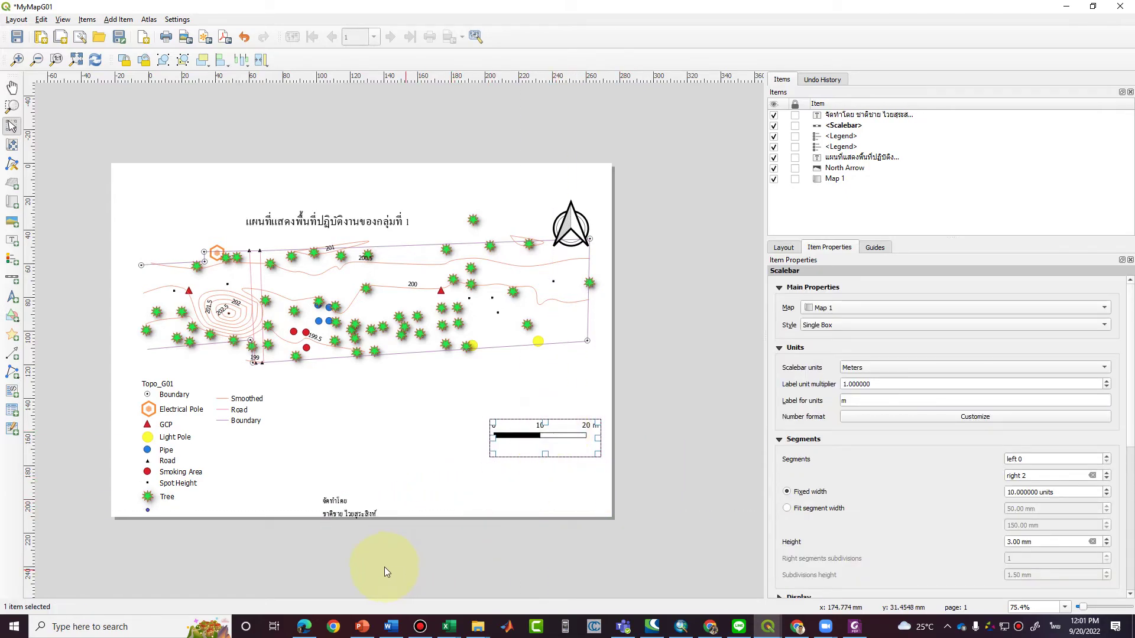
pyautogui.click(349, 502)
pyautogui.click(523, 422)
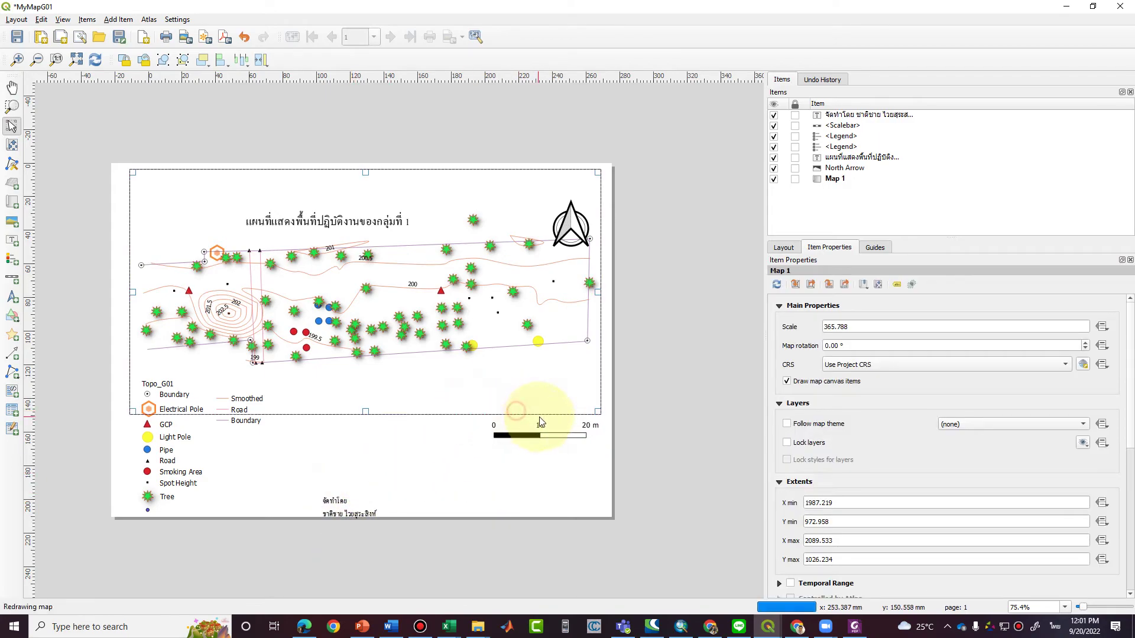
pyautogui.moveTo(553, 438); pyautogui.dragTo(533, 402)
pyautogui.moveTo(381, 509); pyautogui.dragTo(479, 432)
pyautogui.click(595, 464)
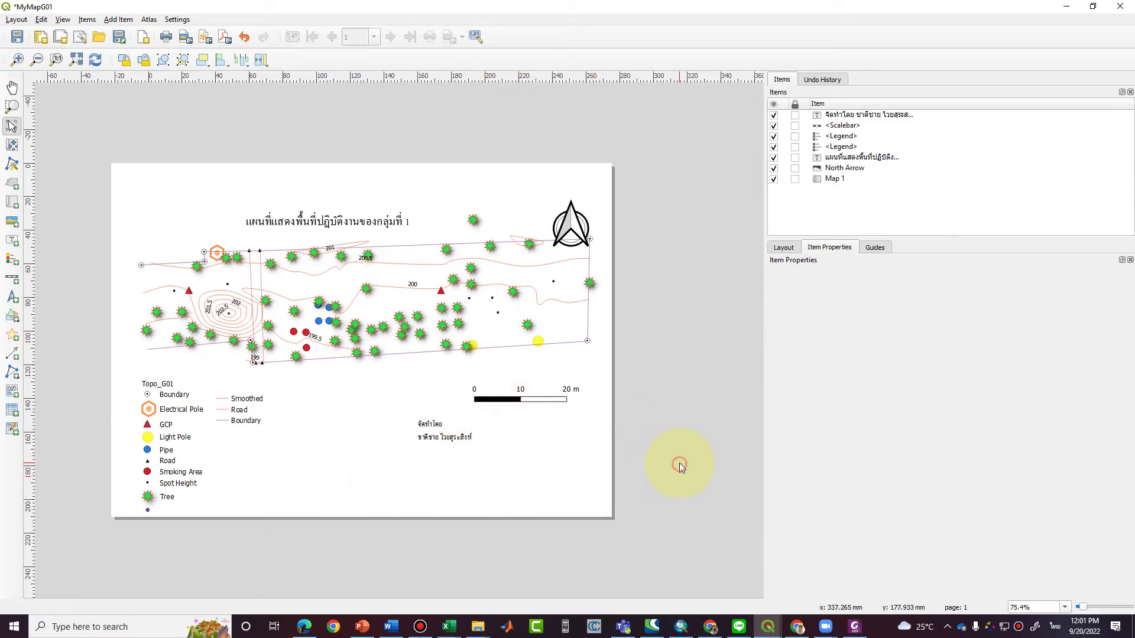
# Centre the credit label's text horizontally and deselect the label.
pyautogui.click(468, 446)
pyautogui.click(817, 535)
pyautogui.click(670, 512)
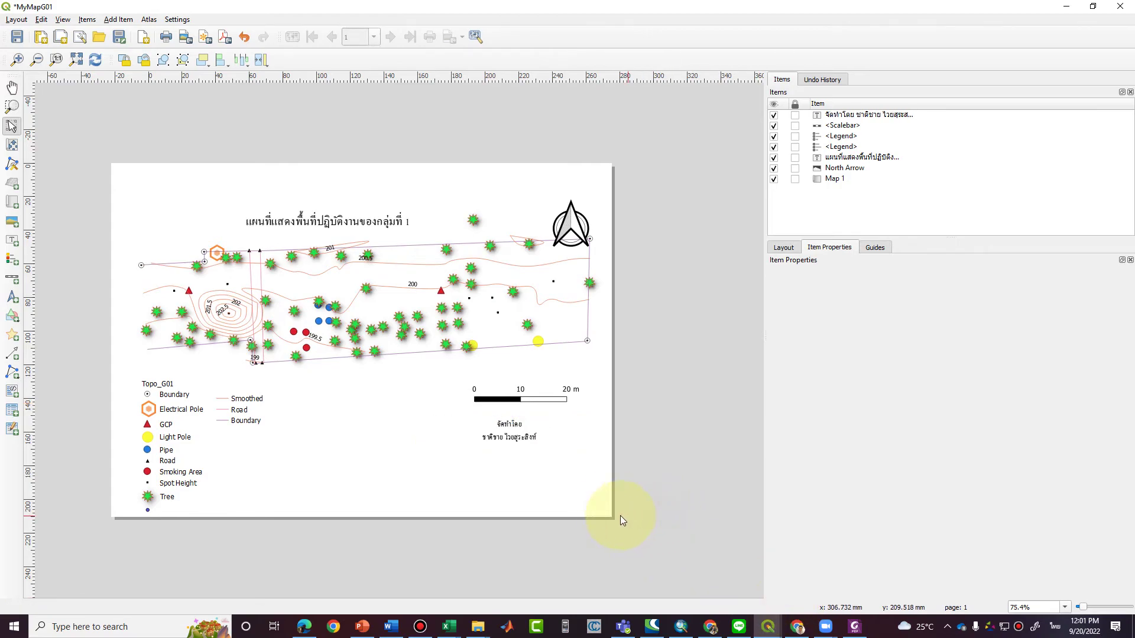
# Insert the academic title "รศ." before the author's name in the credit label.
pyautogui.click(524, 429)
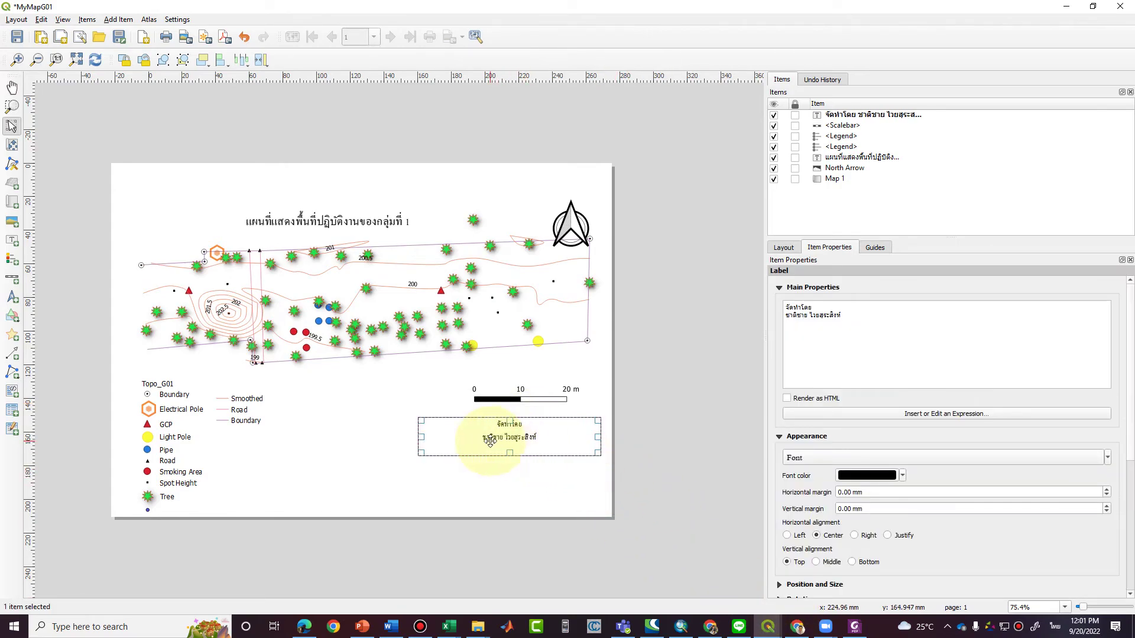
pyautogui.click(785, 317)
pyautogui.write('รศ')
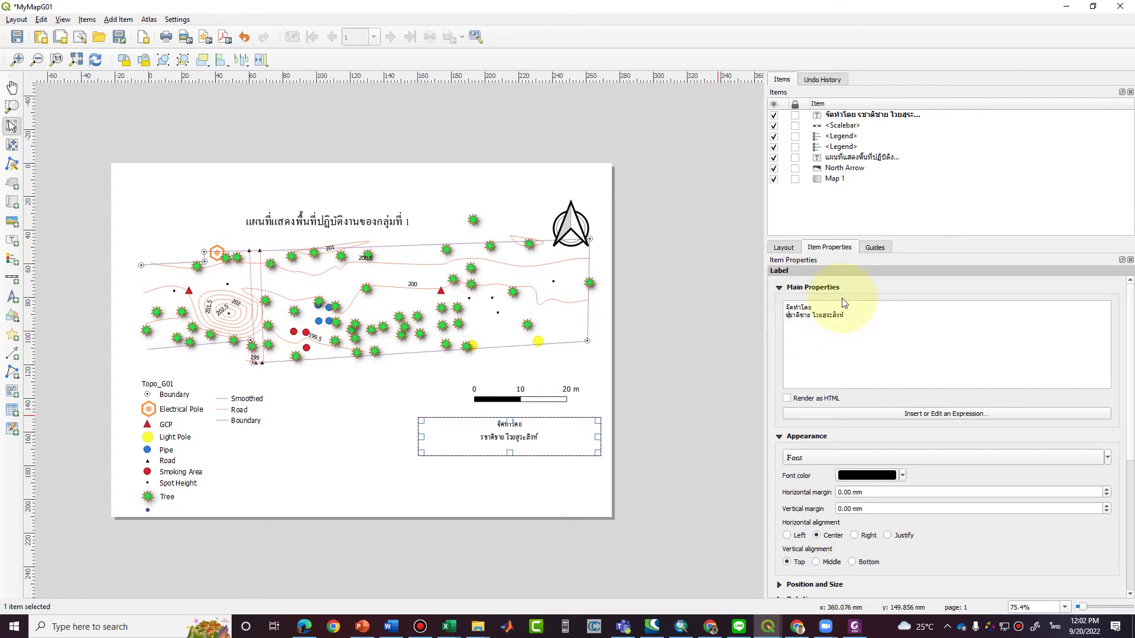
pyautogui.write('.')
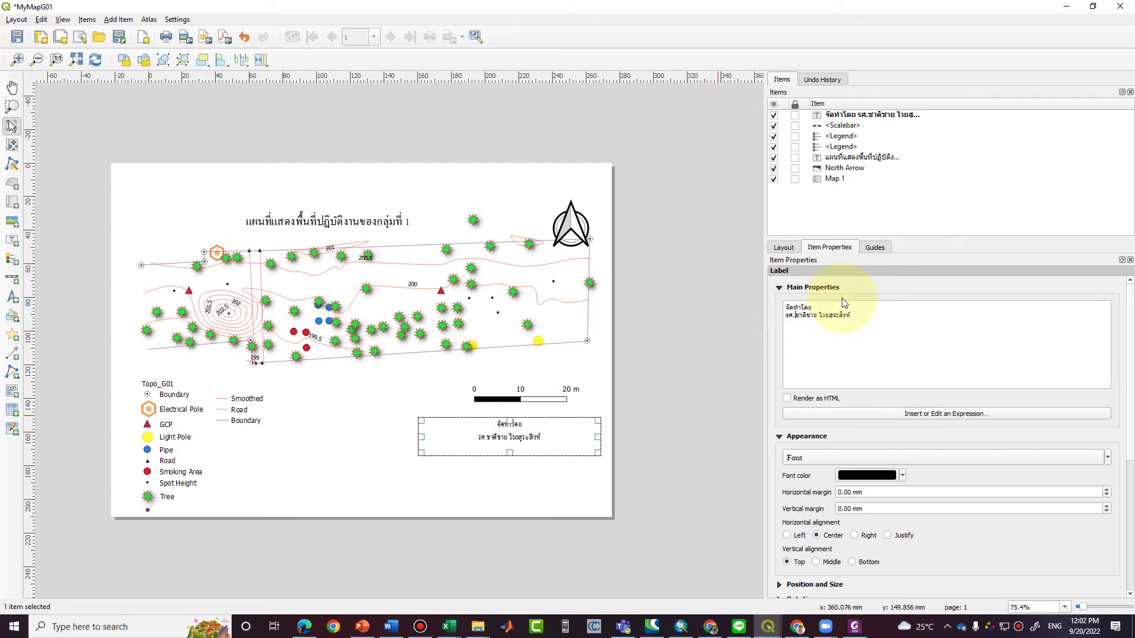
pyautogui.click(608, 544)
pyautogui.click(523, 422)
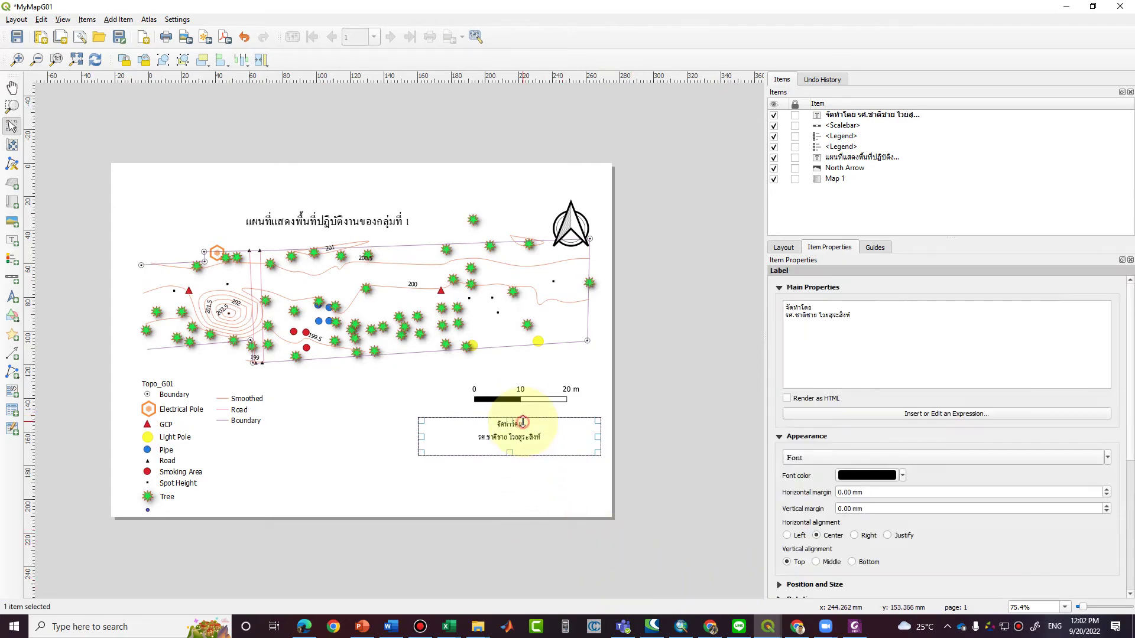
# Shift the scale bar left so it is centred above the credit label, then save the project.
pyautogui.click(542, 393)
pyautogui.moveTo(526, 392); pyautogui.dragTo(525, 392)
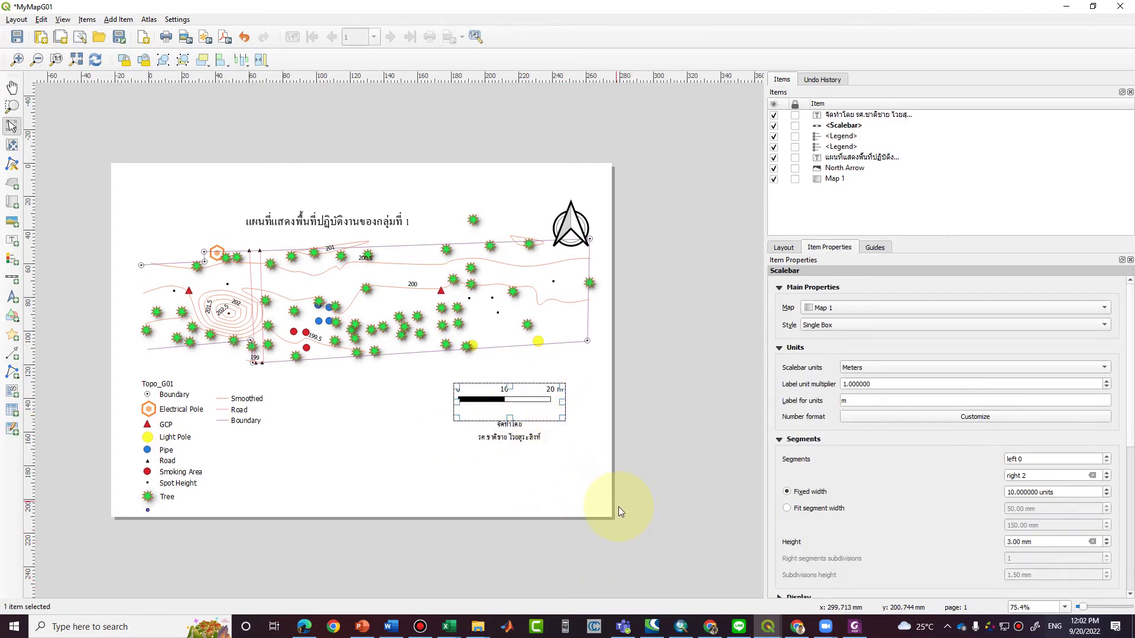
pyautogui.click(619, 506)
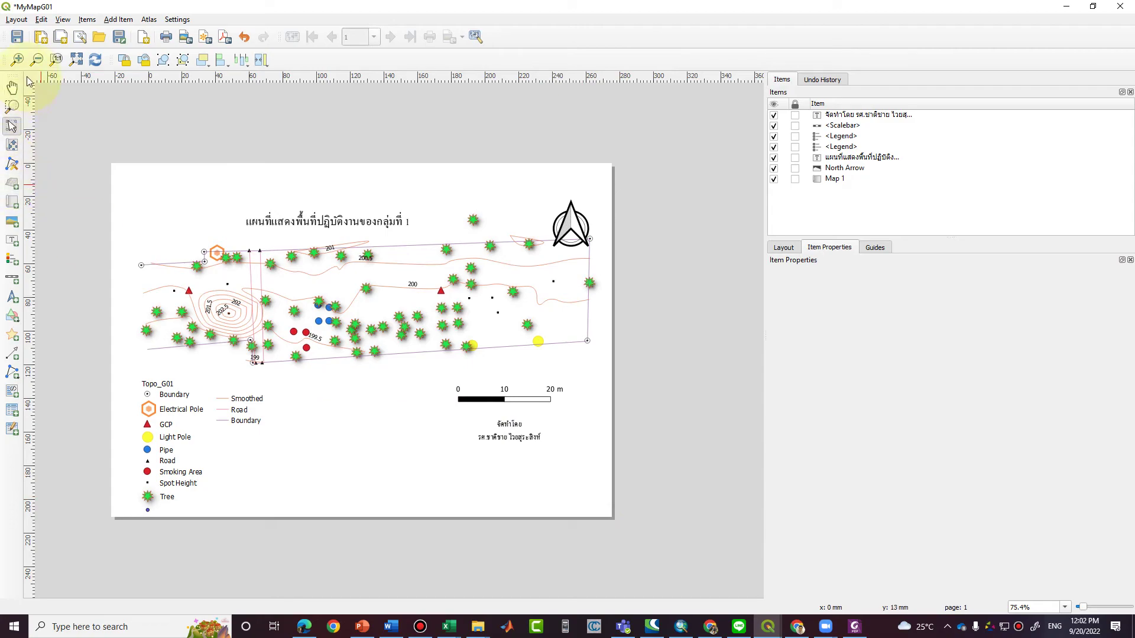
pyautogui.click(17, 37)
pyautogui.click(12, 221)
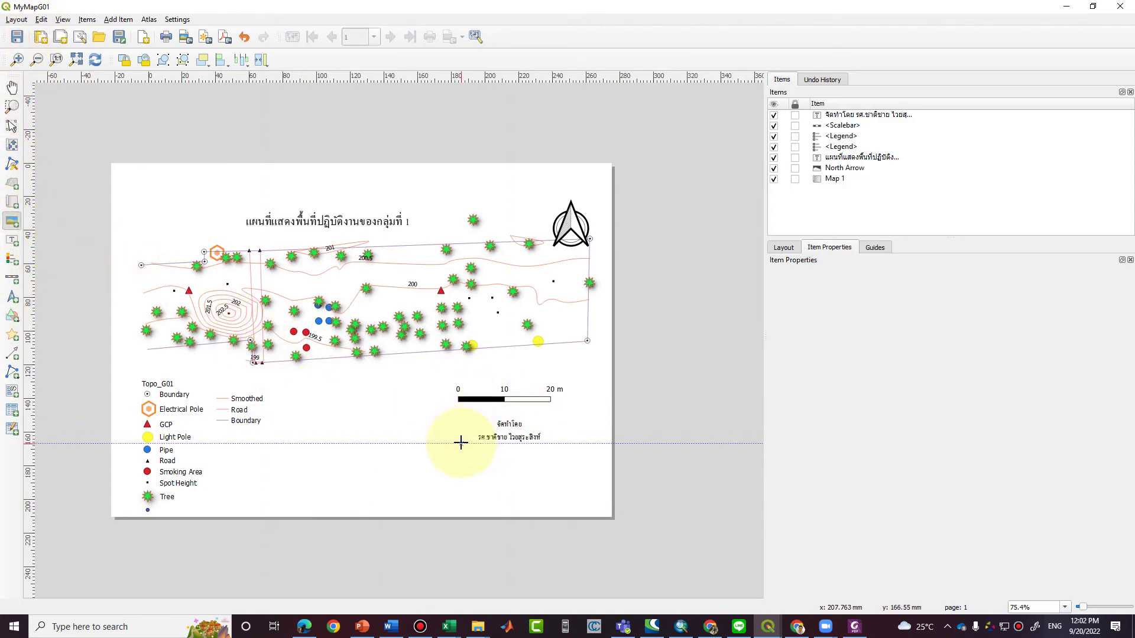
pyautogui.moveTo(434, 448); pyautogui.dragTo(598, 503)
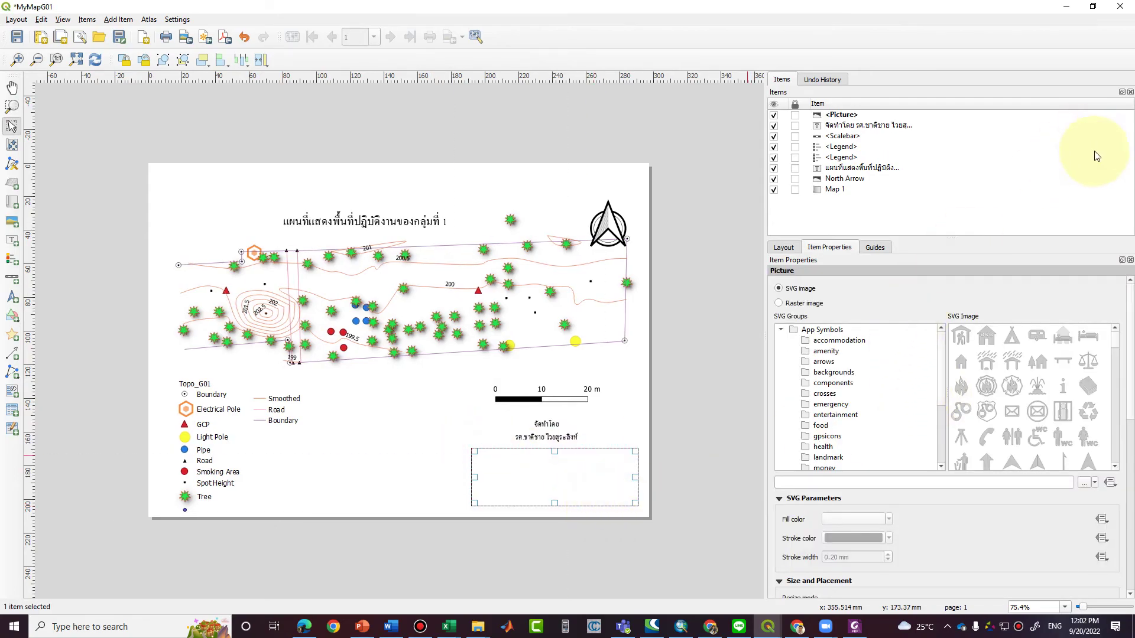
pyautogui.scroll(-15, 1130, 405)
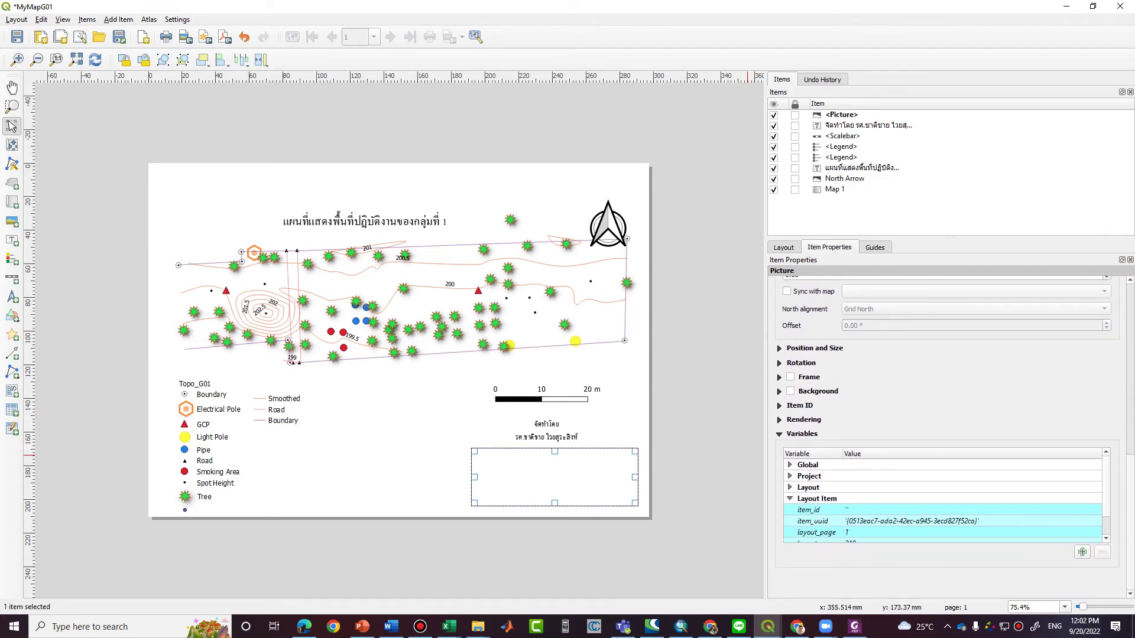
pyautogui.scroll(15, 952, 437)
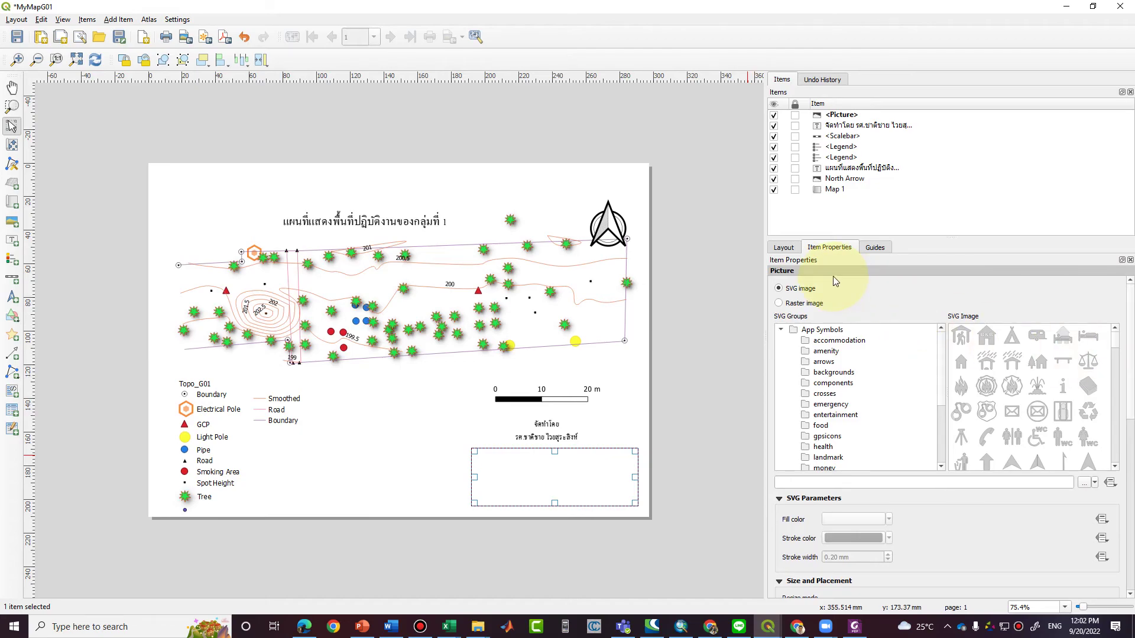
pyautogui.scroll(-4, 943, 458)
pyautogui.click(1084, 483)
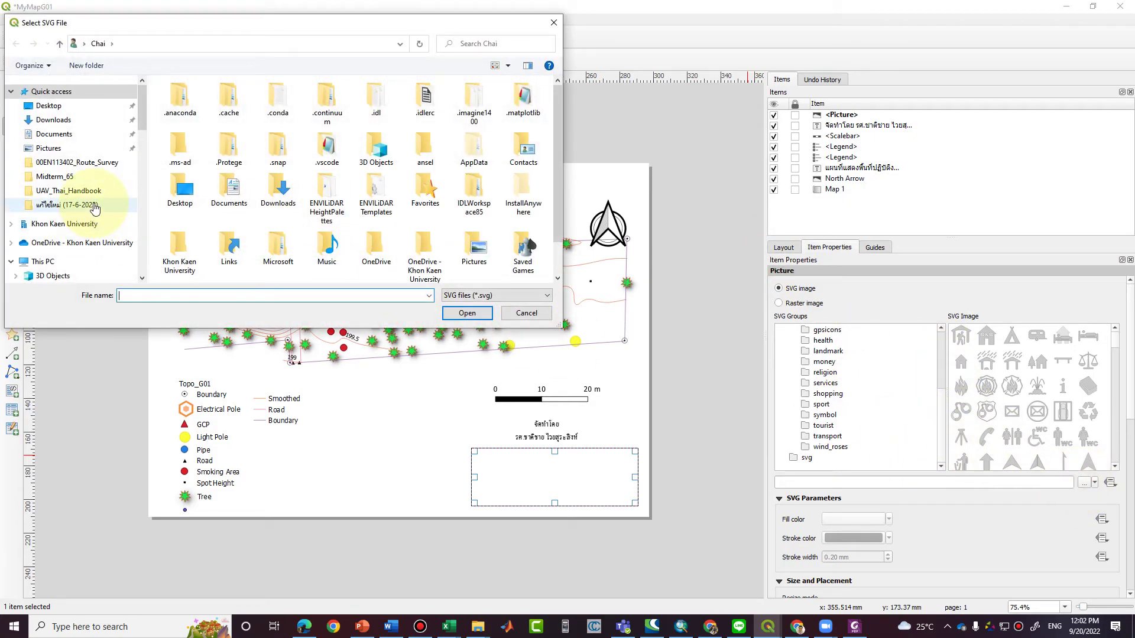
pyautogui.click(95, 206)
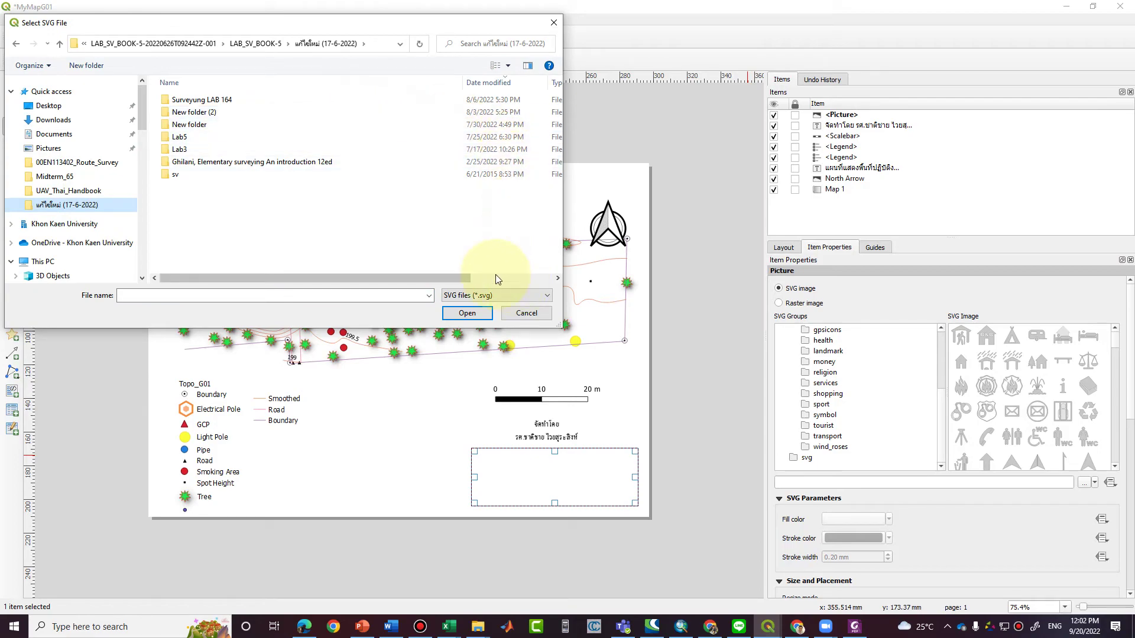
pyautogui.click(526, 295)
pyautogui.click(528, 301)
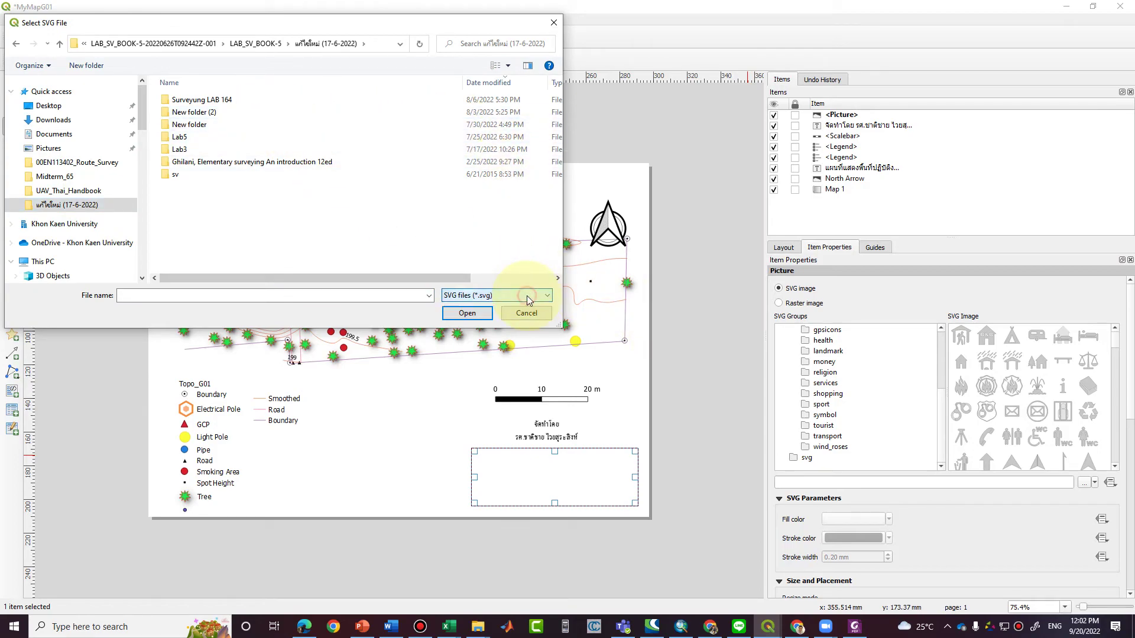
pyautogui.click(527, 312)
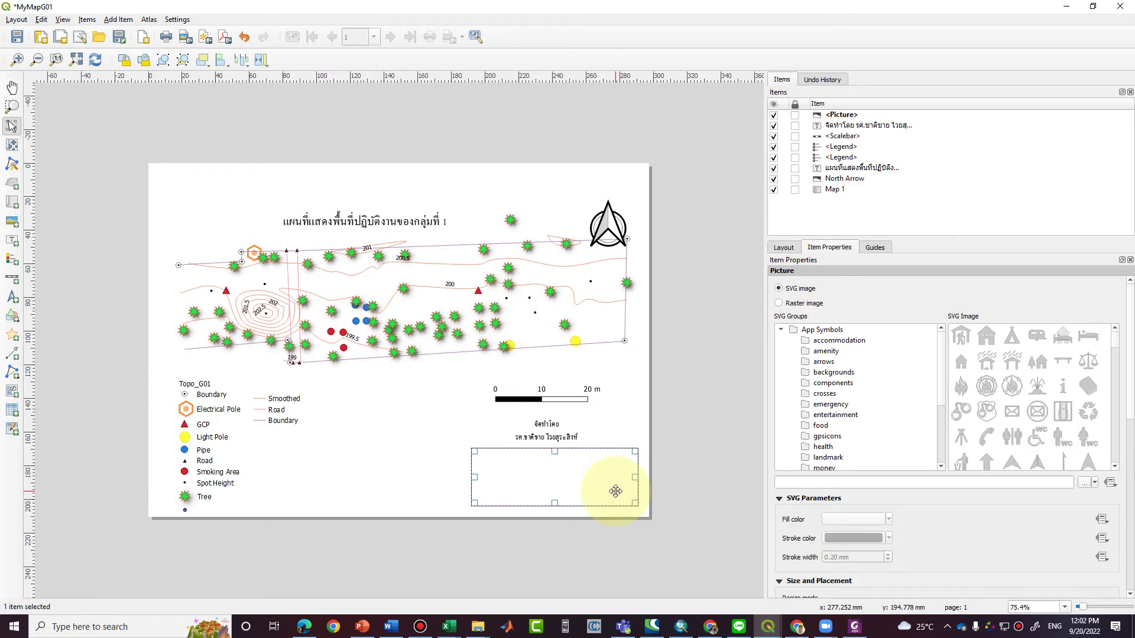
pyautogui.press('Delete')
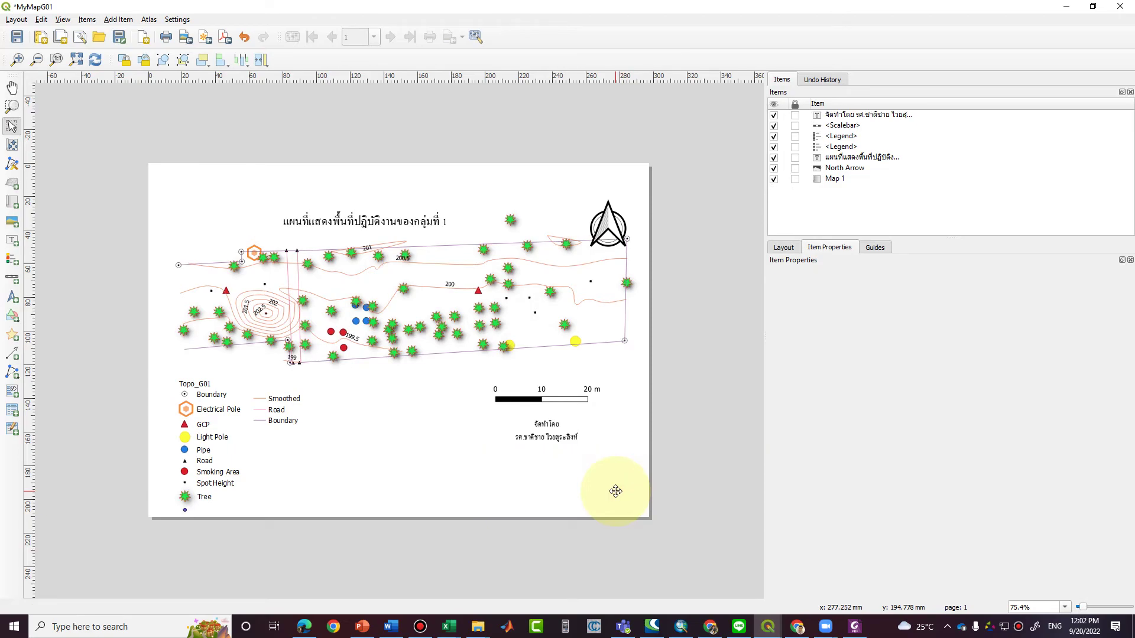
# Lower the credit label towards the page's bottom edge and move the scale bar down above it.
pyautogui.click(559, 438)
pyautogui.moveTo(559, 438); pyautogui.dragTo(555, 485)
pyautogui.click(568, 400)
pyautogui.moveTo(568, 400); pyautogui.dragTo(568, 435)
pyautogui.click(736, 517)
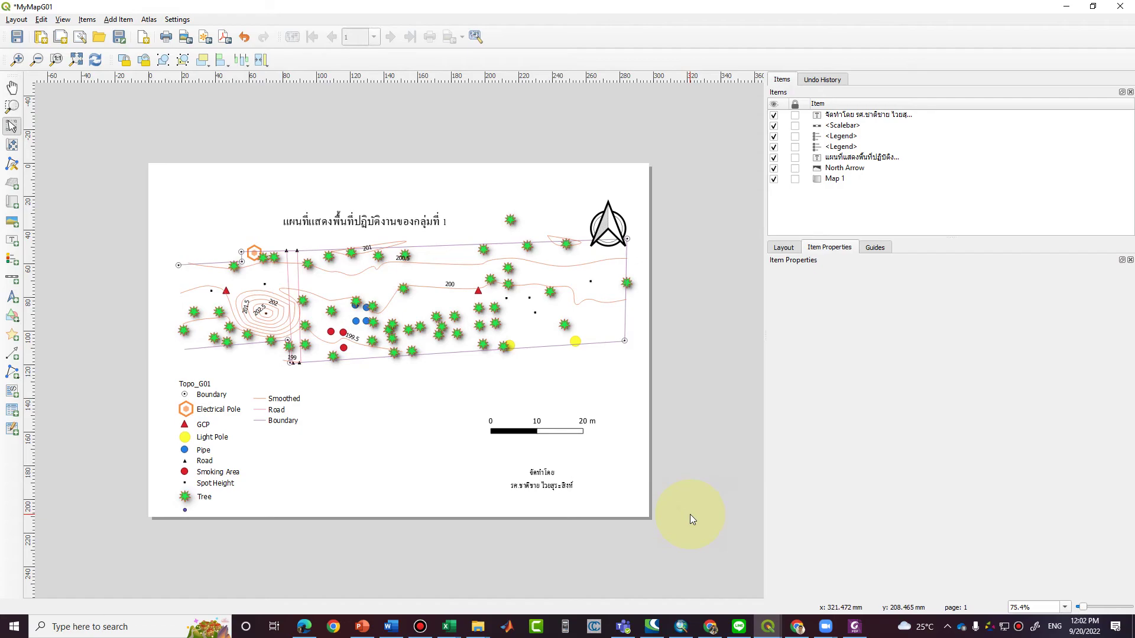
# Move the Thai title and the north arrow up so both sit clear above the survey drawing.
pyautogui.moveTo(360, 214); pyautogui.dragTo(348, 185)
pyautogui.click(593, 204)
pyautogui.moveTo(614, 213); pyautogui.dragTo(620, 200)
pyautogui.click(697, 311)
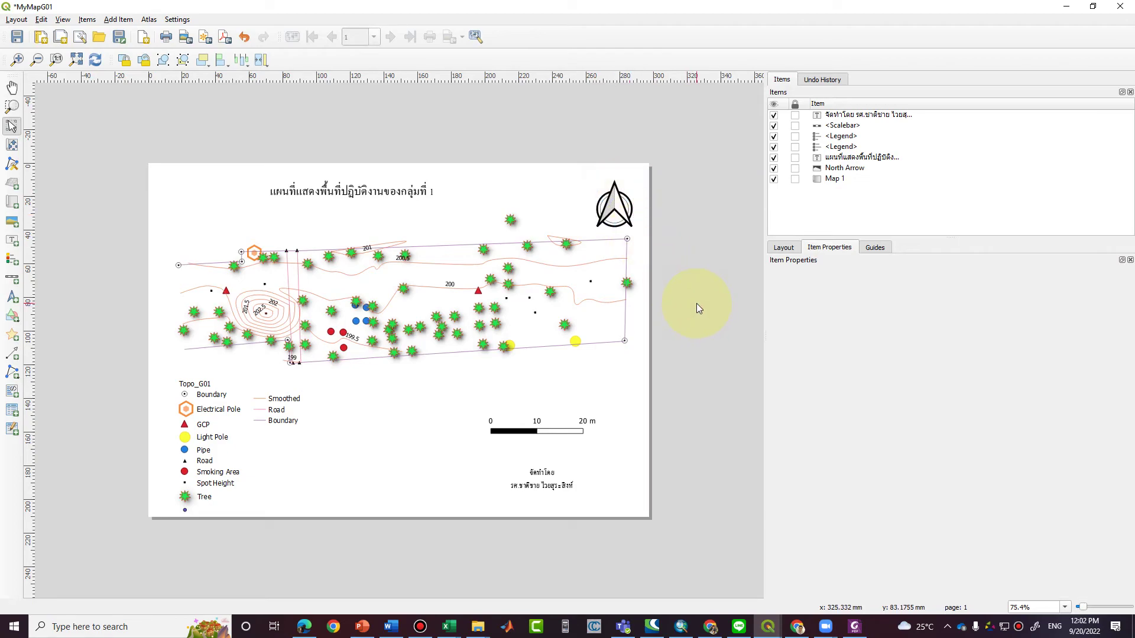
# Nudge the line legend with Smoothed, Road and Boundary slightly right and down, away from the Topo_G01 legend.
pyautogui.click(287, 427)
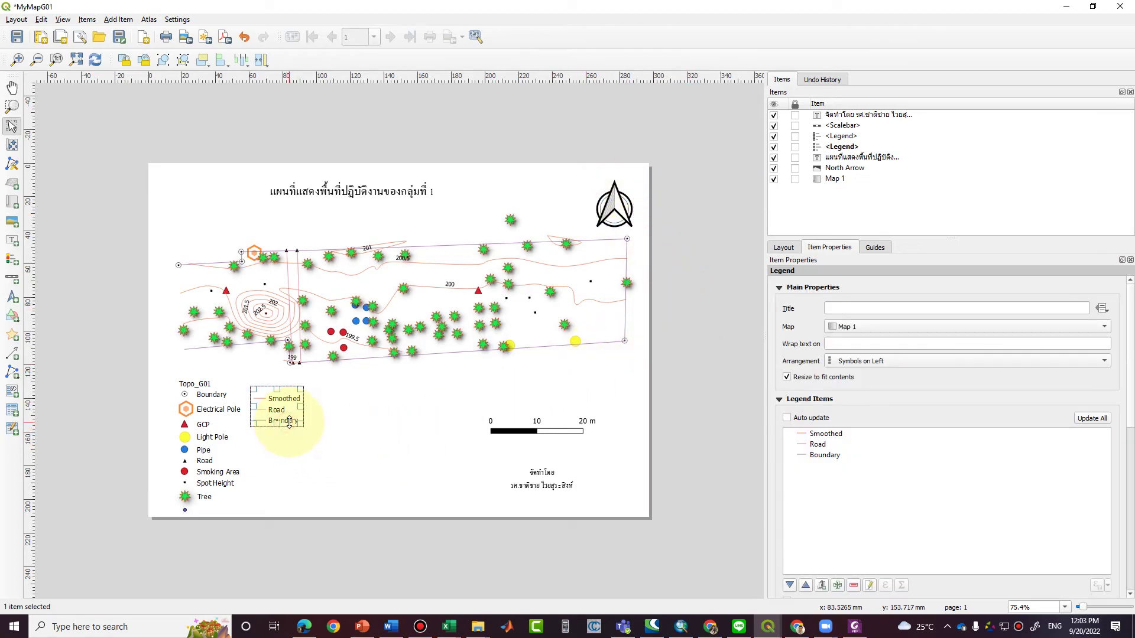
pyautogui.moveTo(290, 408); pyautogui.dragTo(297, 410)
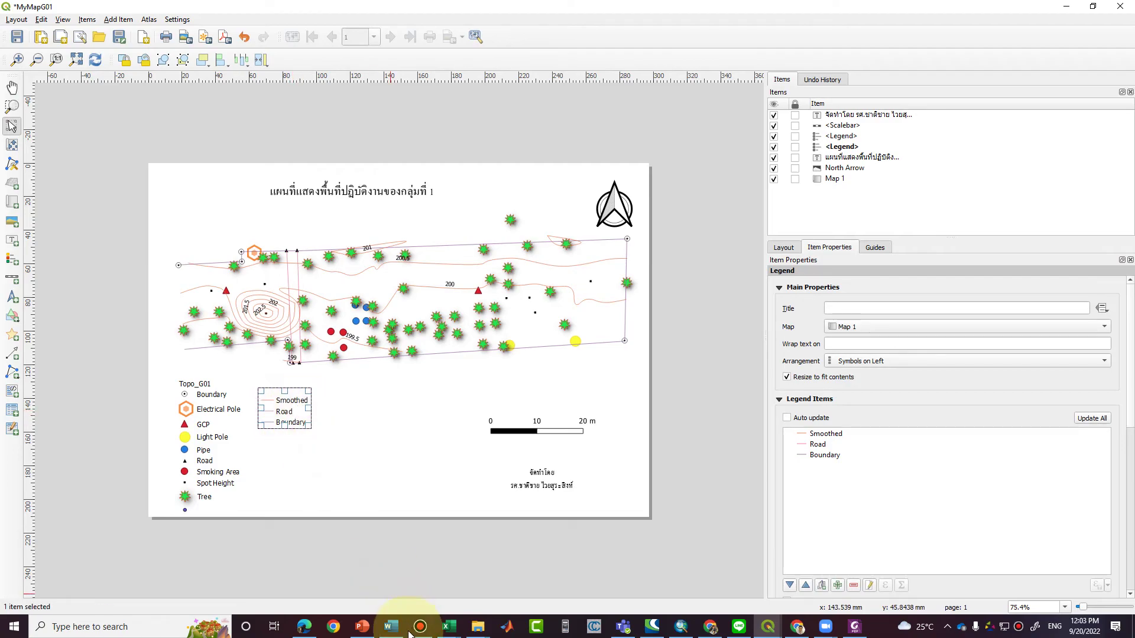
pyautogui.click(399, 574)
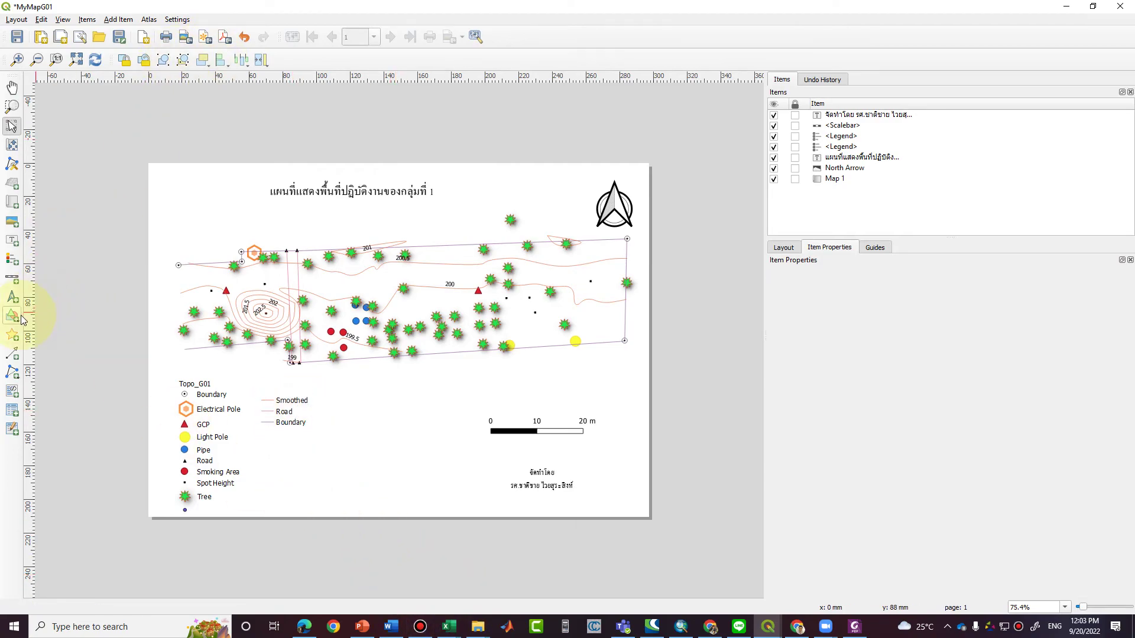
# Draw a small rectangle over the unlabelled point symbol below Tree in the Topo_G01 legend.
pyautogui.click(5, 323)
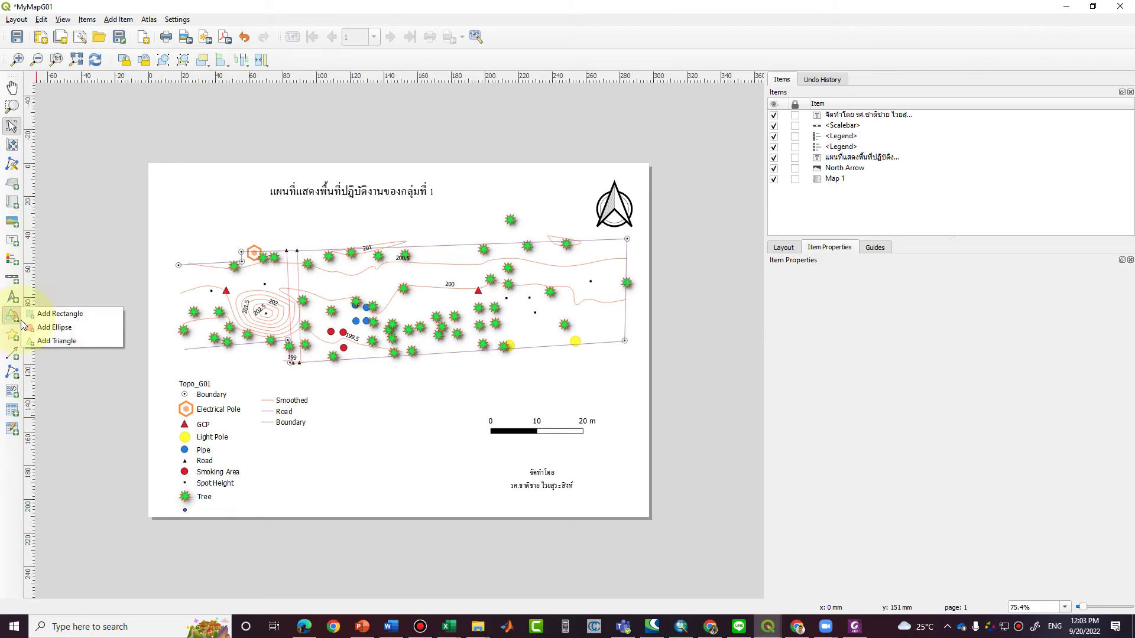
pyautogui.click(37, 313)
pyautogui.moveTo(179, 505); pyautogui.dragTo(198, 518)
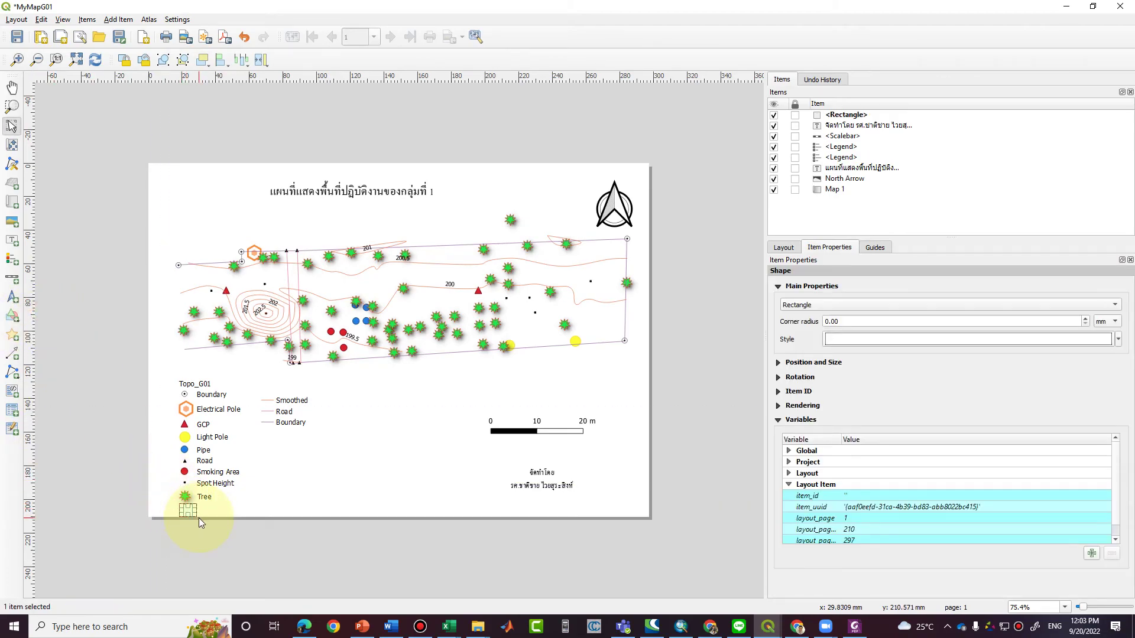
pyautogui.click(350, 529)
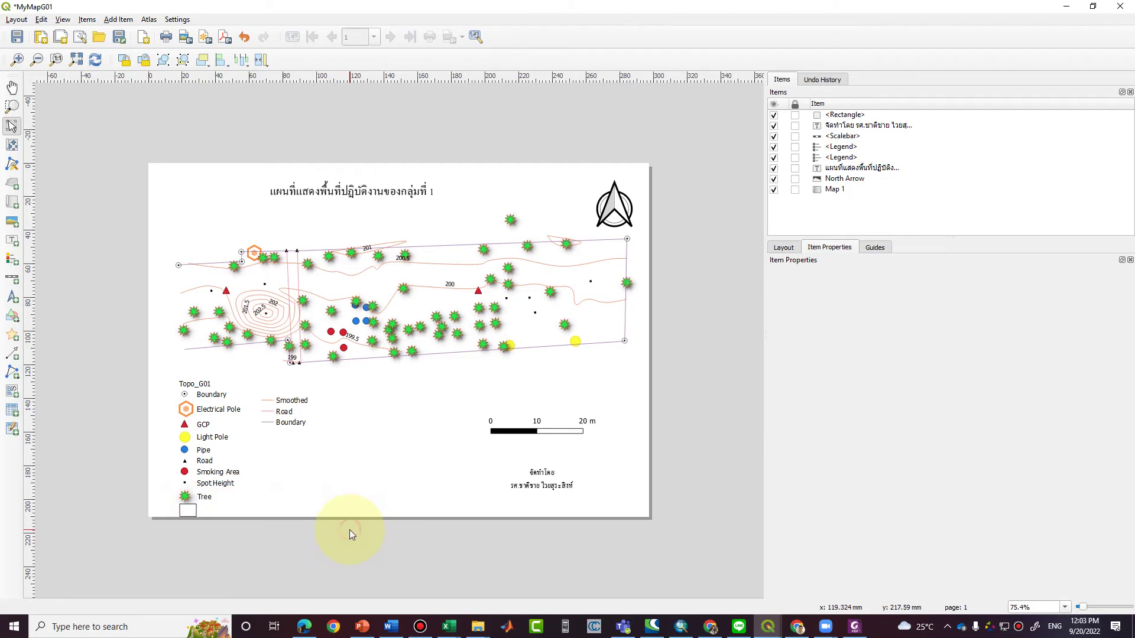
# Delete the small rectangle covering the unlabelled symbol below Tree in the Topo_G01 legend.
pyautogui.click(187, 511)
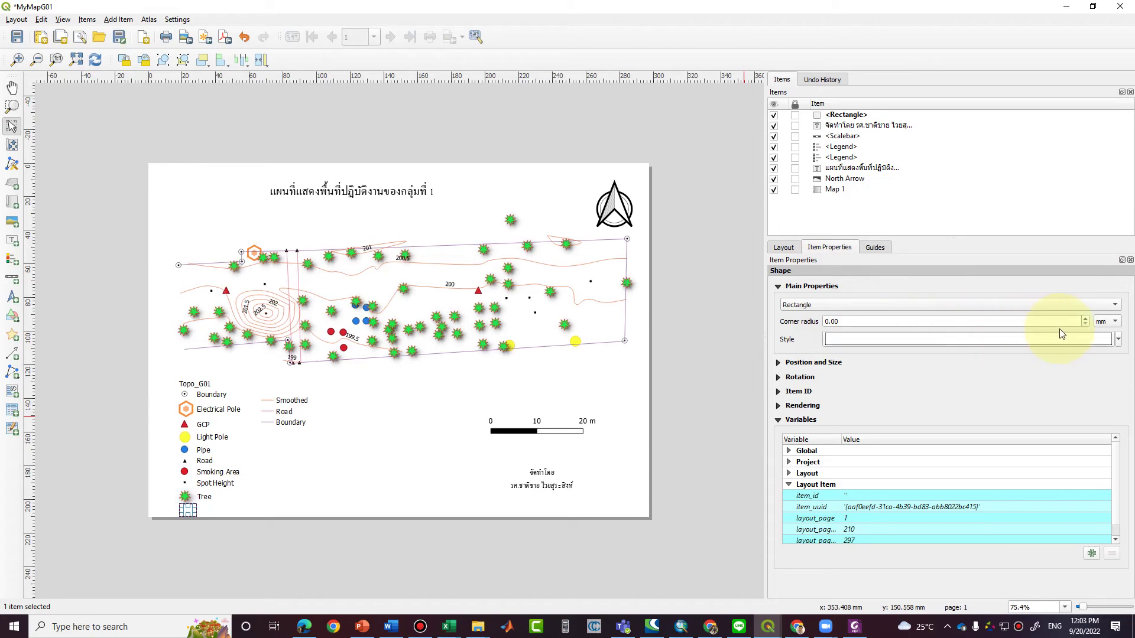
pyautogui.click(49, 628)
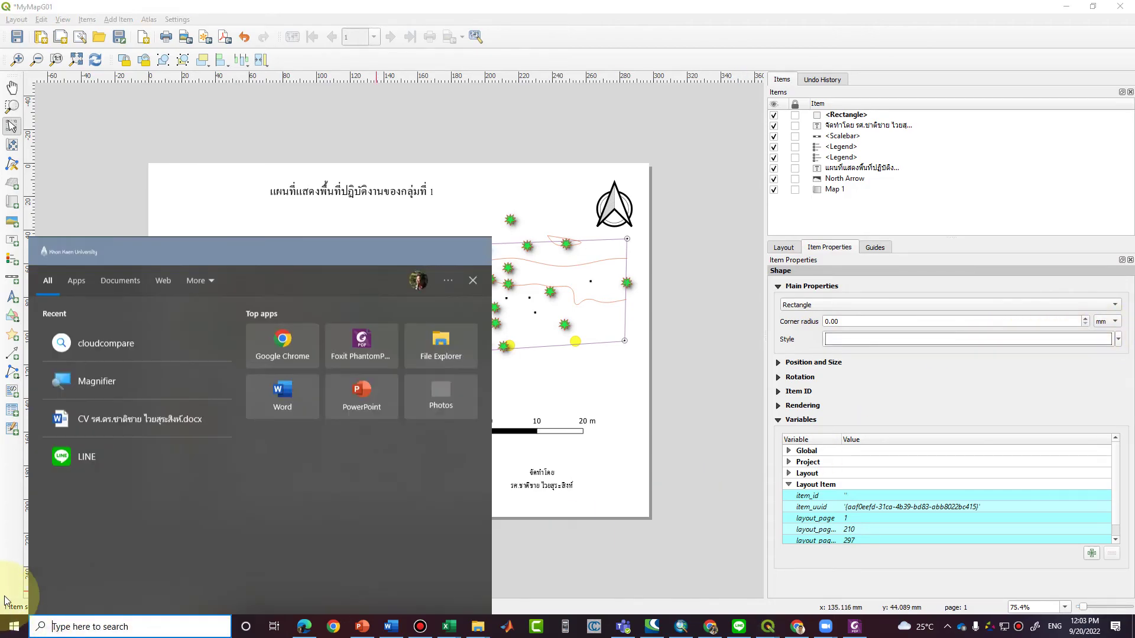
pyautogui.click(520, 498)
pyautogui.click(194, 515)
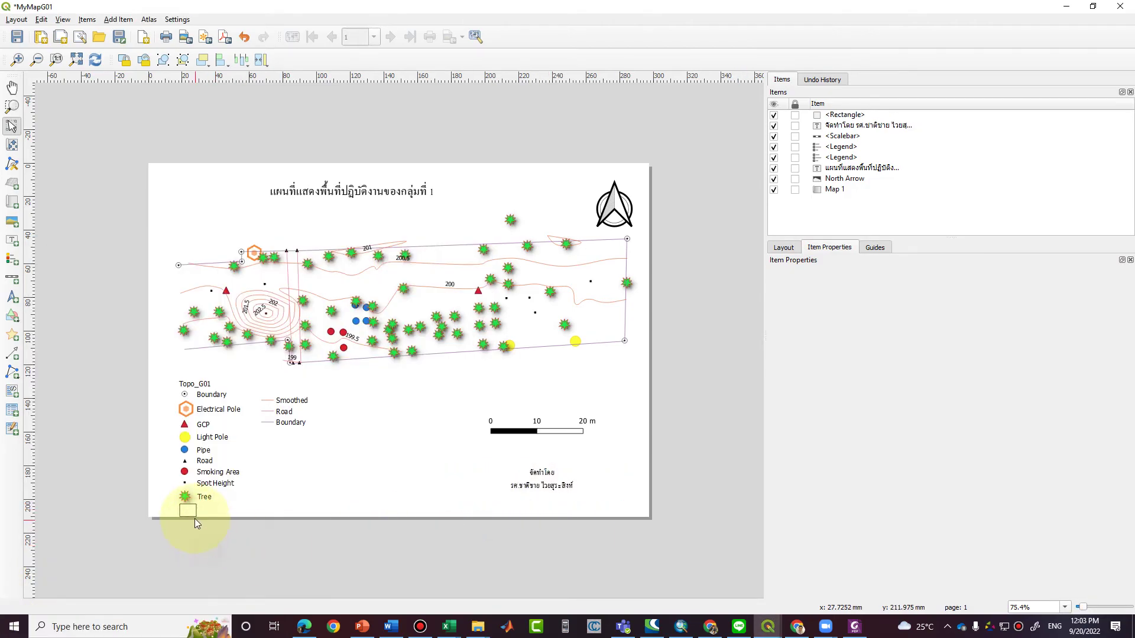
pyautogui.press('Delete')
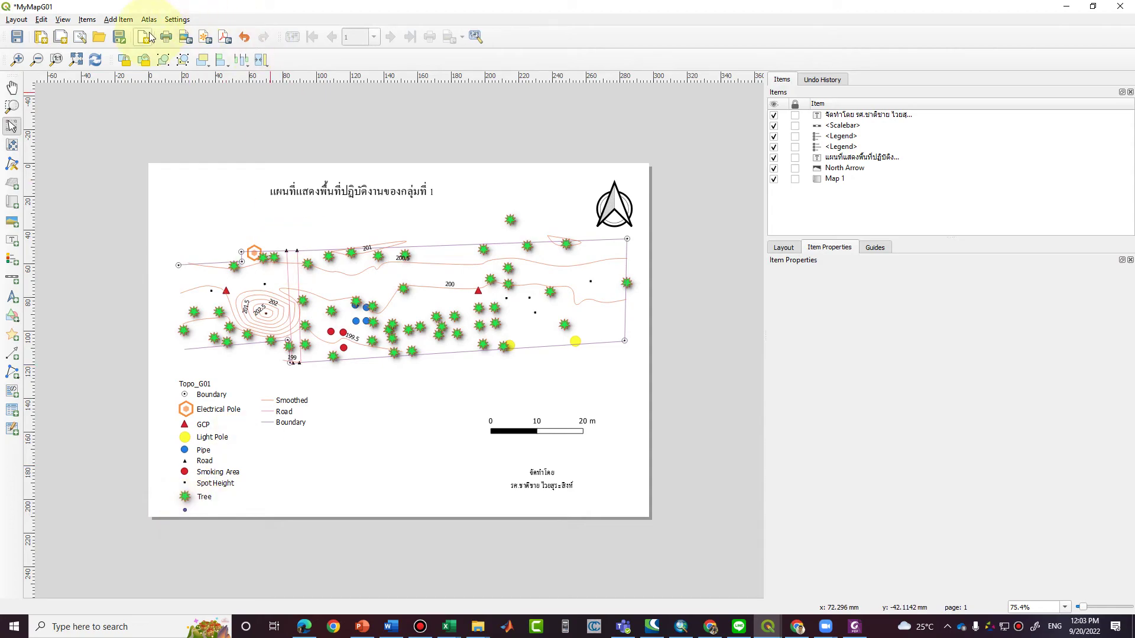
# Save the layout as a template named G01_test.qpt in the folder that contains G01.qpt.
pyautogui.click(125, 40)
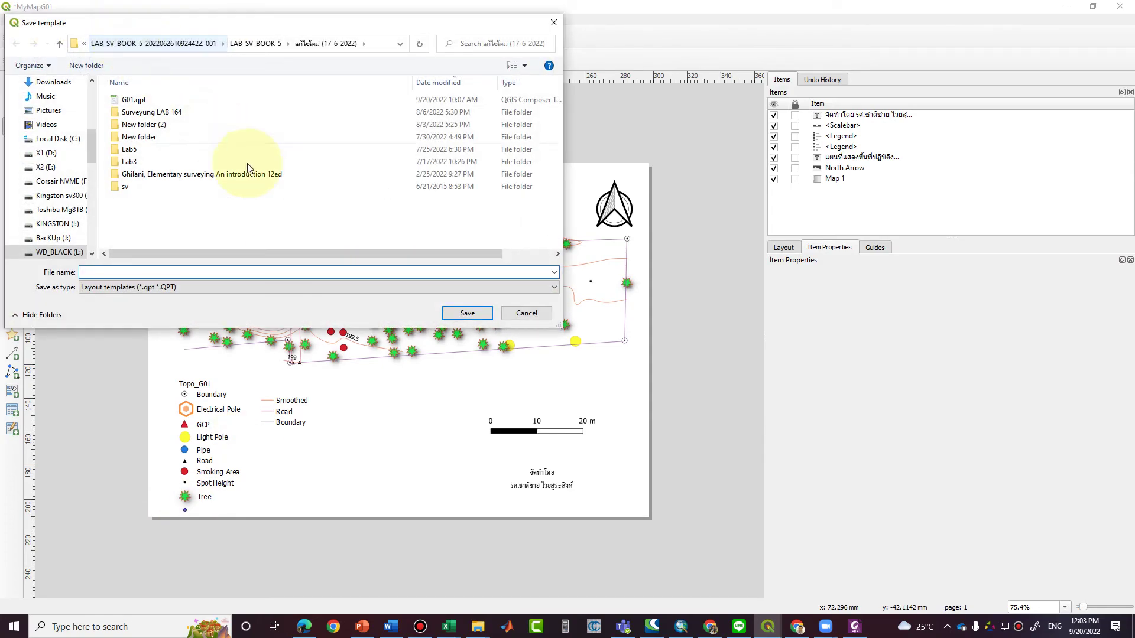
pyautogui.click(141, 101)
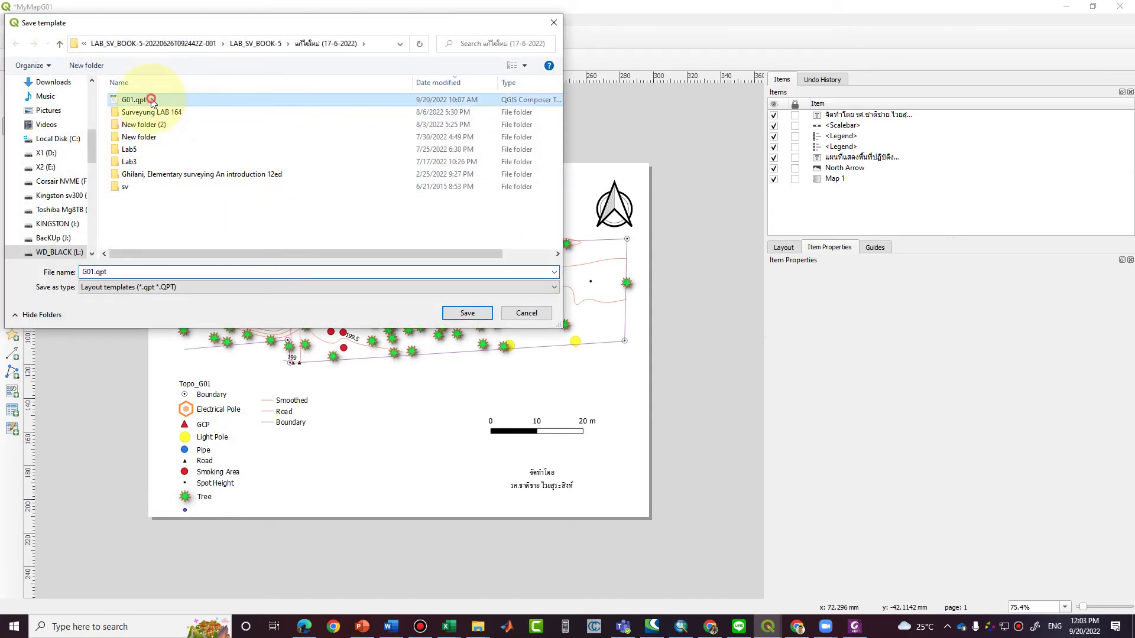
pyautogui.click(93, 272)
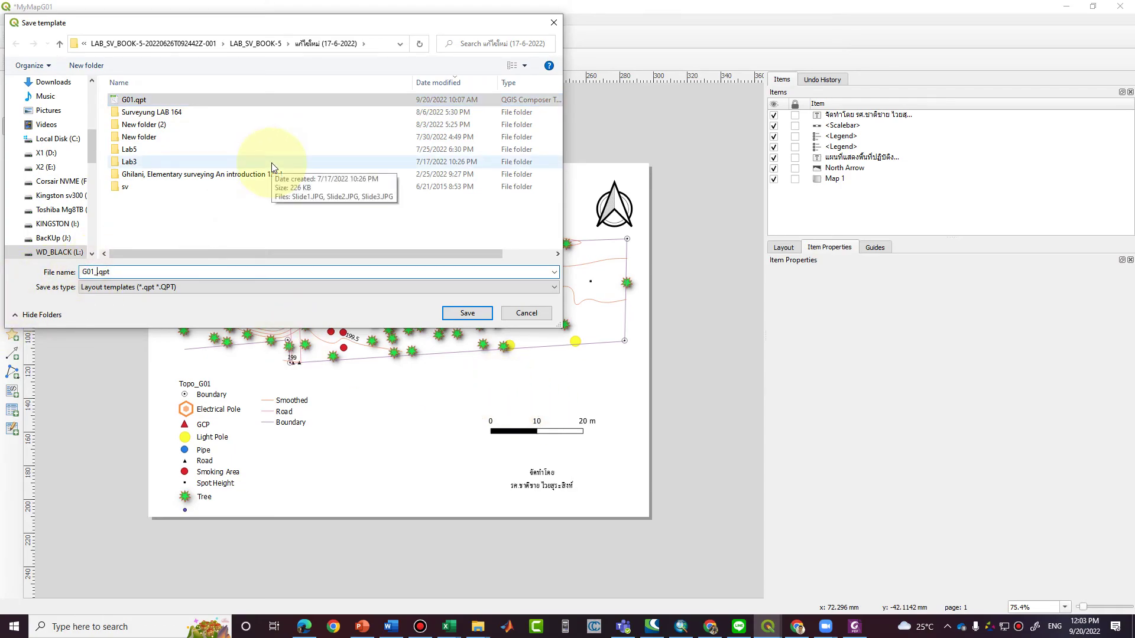
pyautogui.write('_test')
pyautogui.press('Return')
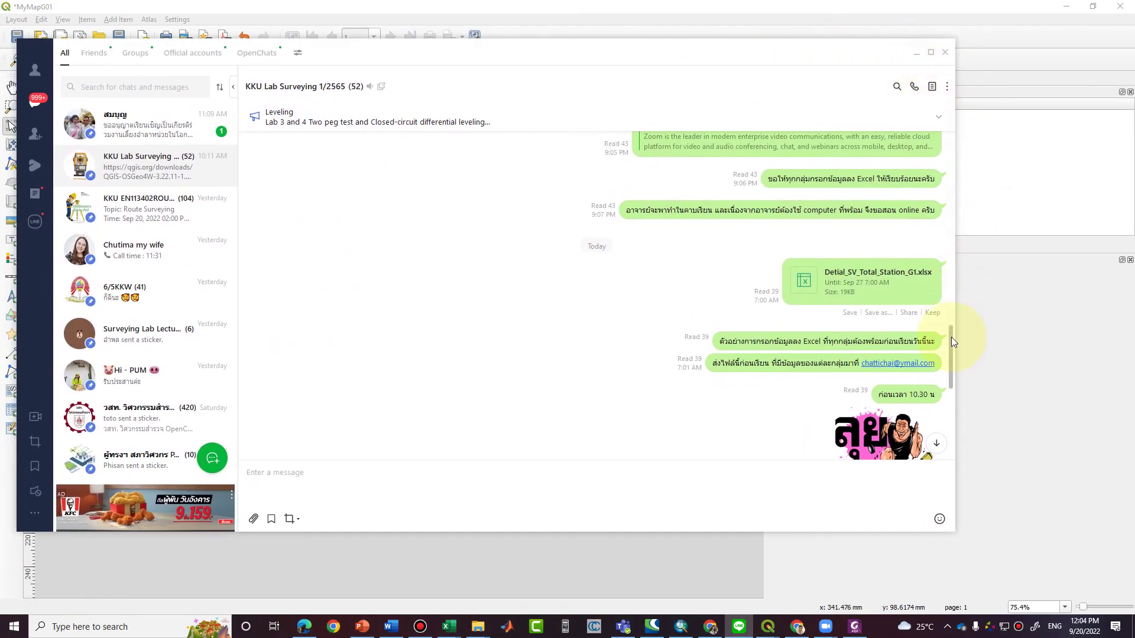
pyautogui.click(952, 346)
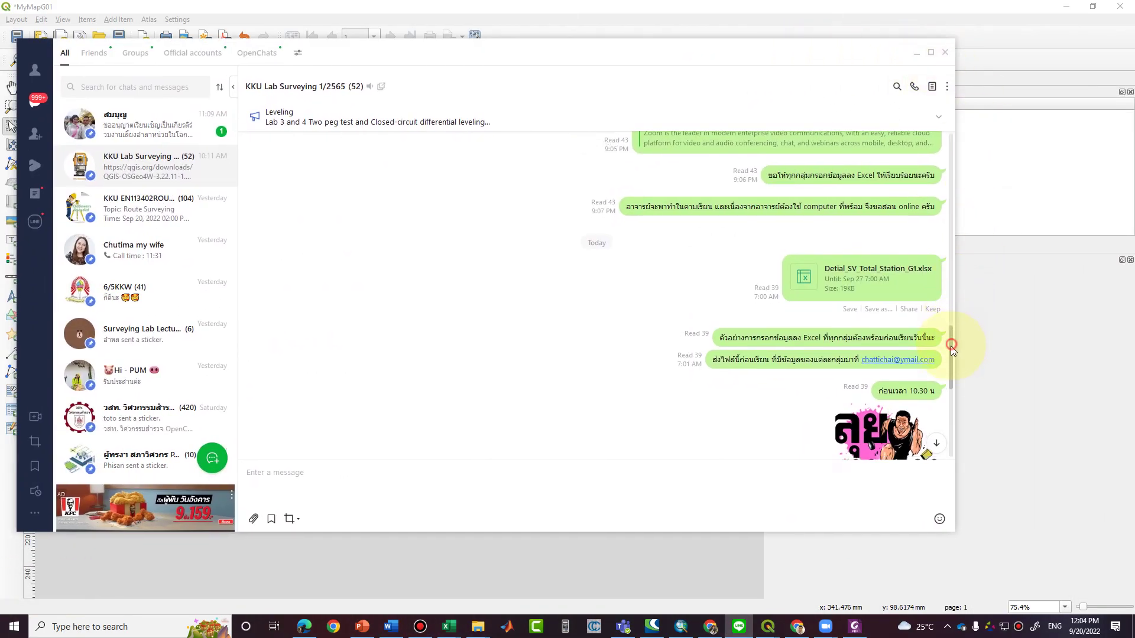
pyautogui.moveTo(951, 350); pyautogui.dragTo(950, 444)
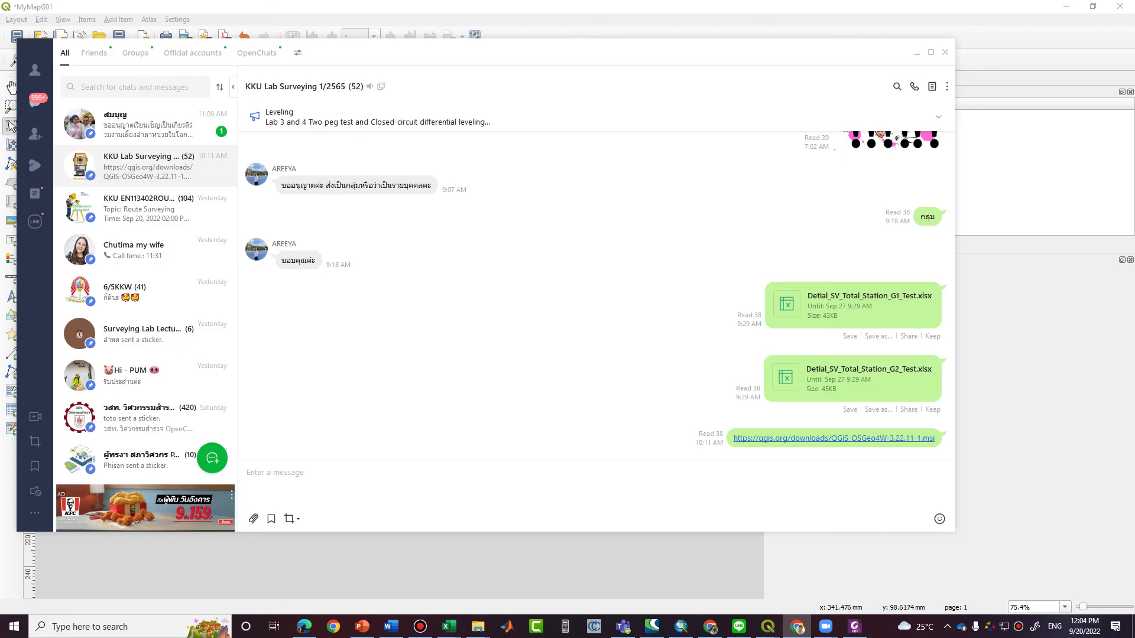
pyautogui.click(570, 494)
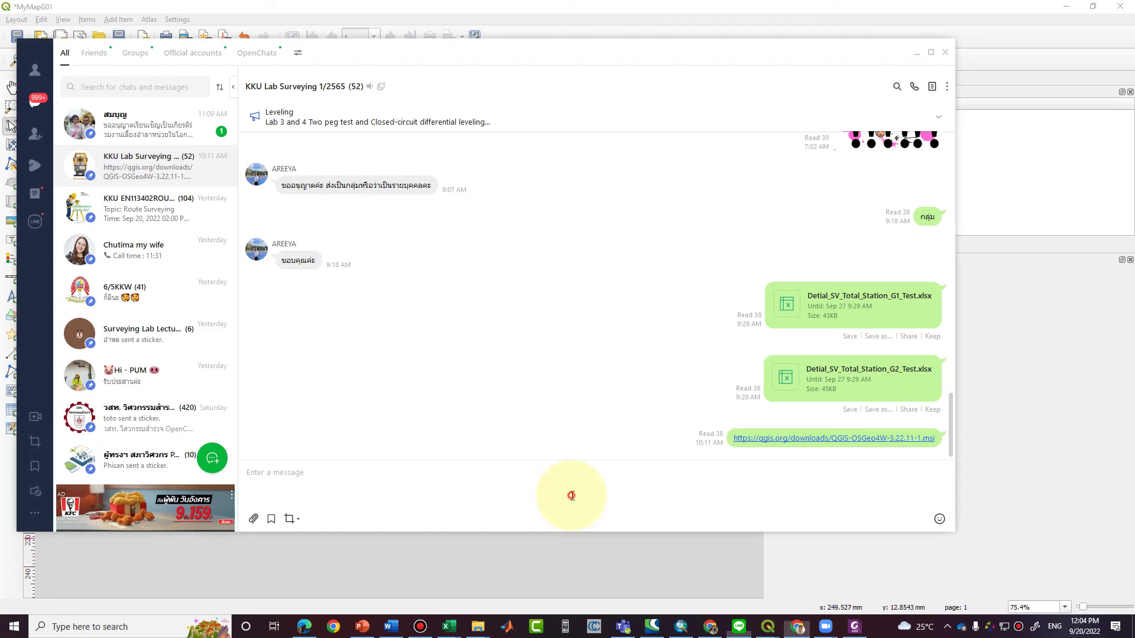
pyautogui.write('https://qgis.org/en/site/forusers/download.html')
pyautogui.press('Return')
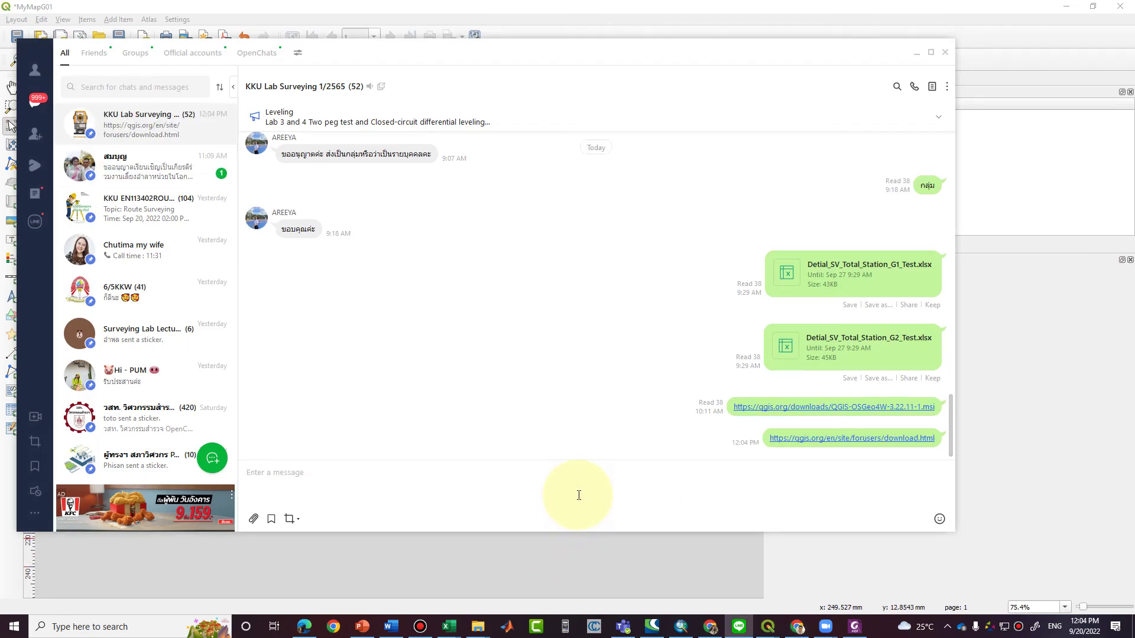
# Switch to Chrome, examine the macOS download options on the QGIS download page, and return to the QGIS layout.
pyautogui.click(796, 626)
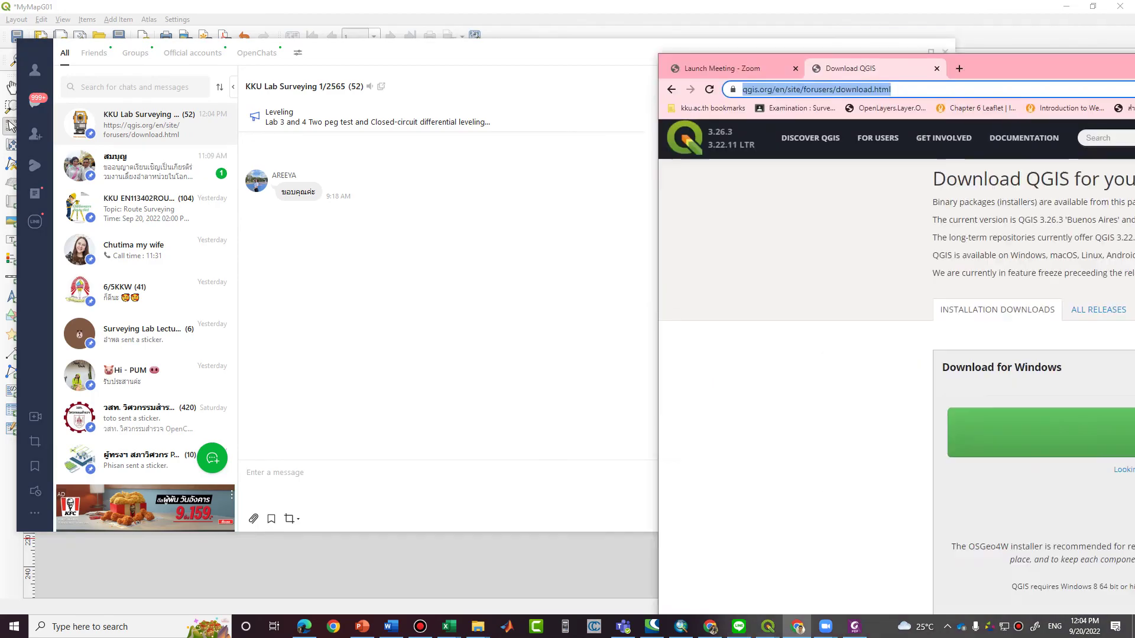
pyautogui.scroll(-5, 886, 307)
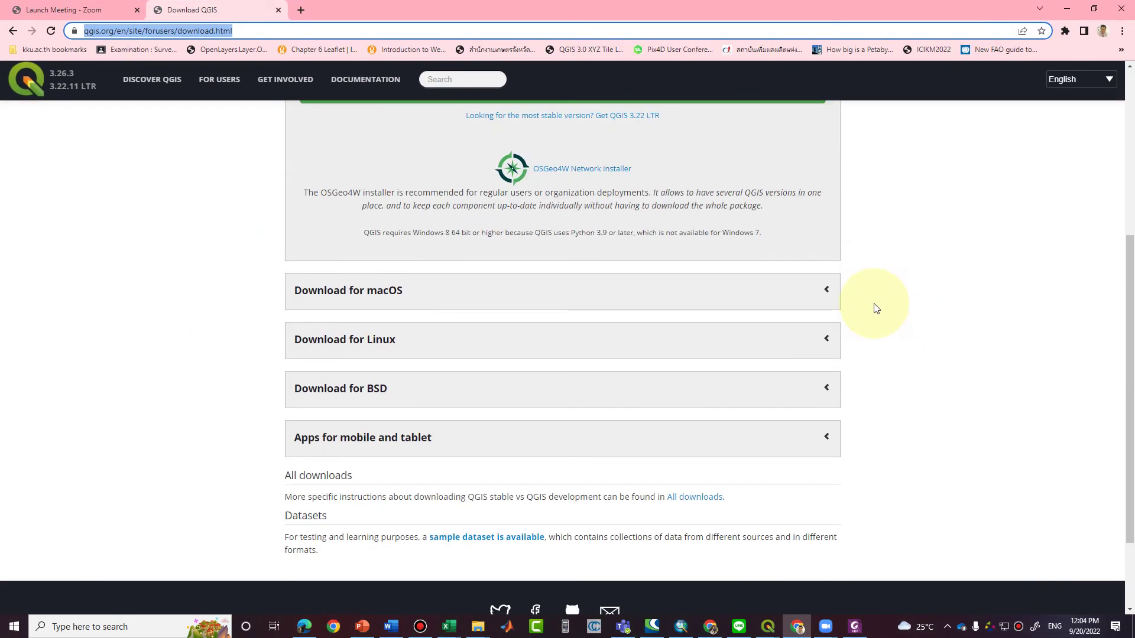
pyautogui.click(825, 290)
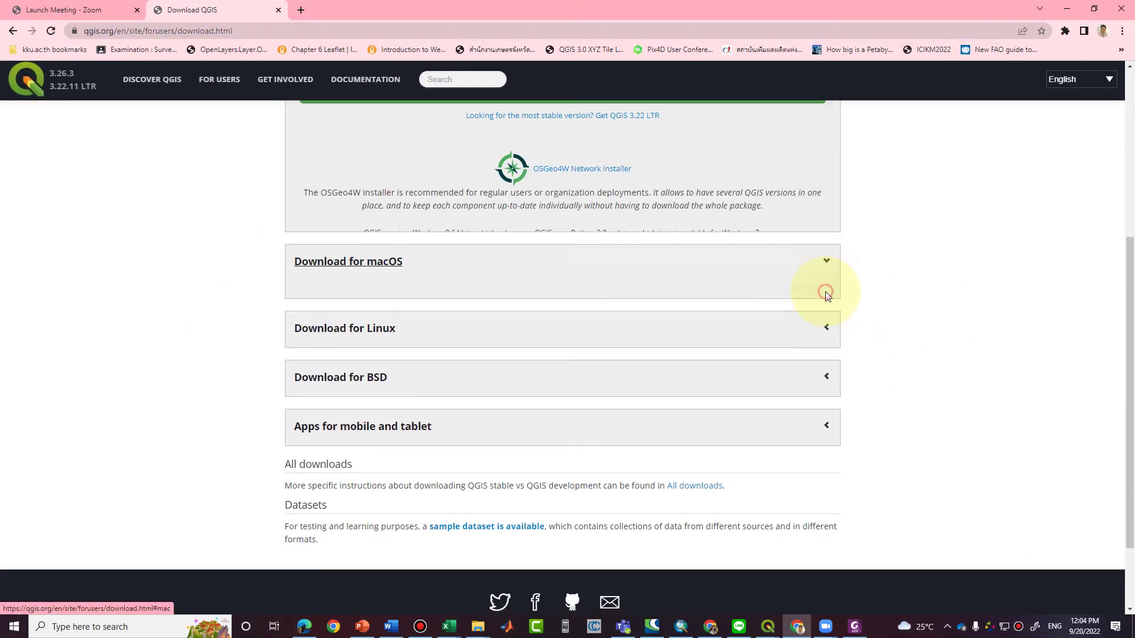
pyautogui.scroll(5, 896, 307)
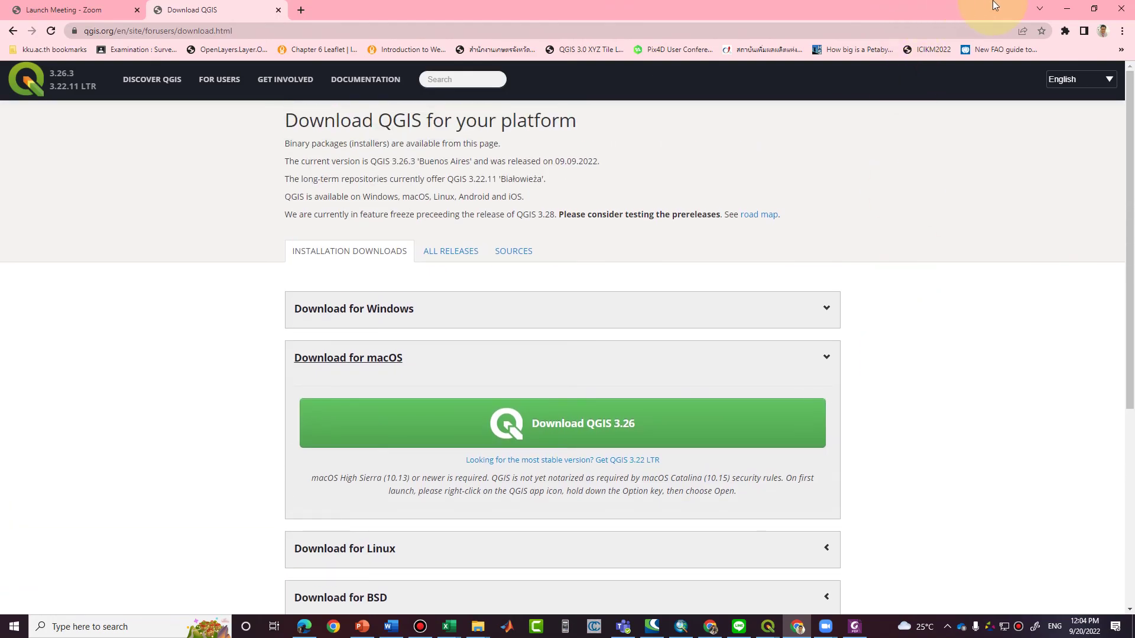
pyautogui.click(1066, 8)
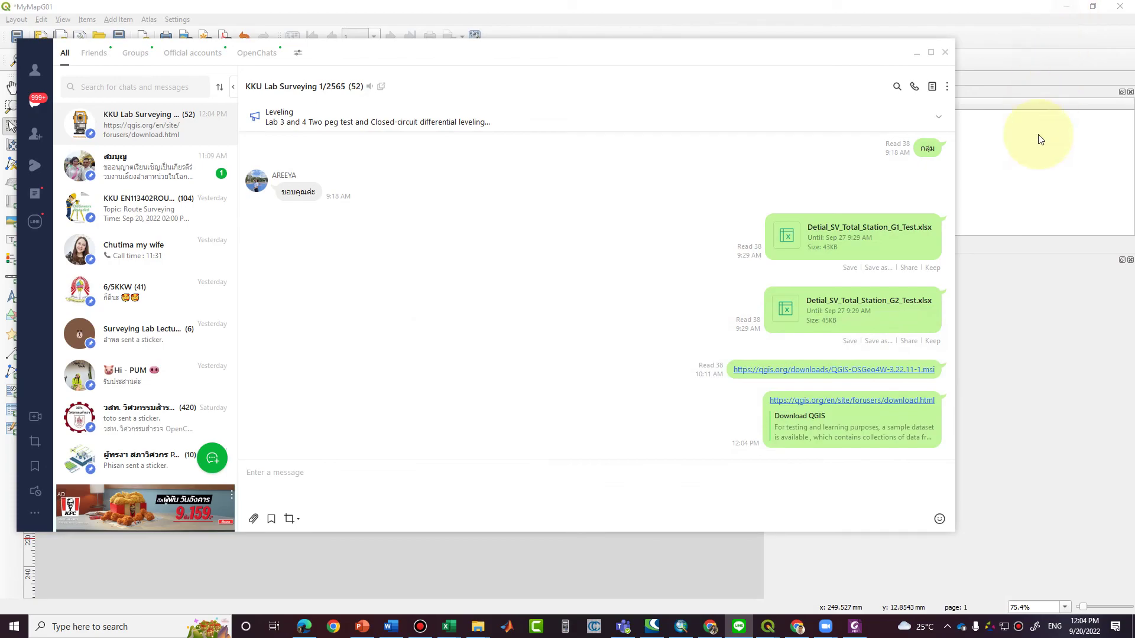
pyautogui.click(1031, 206)
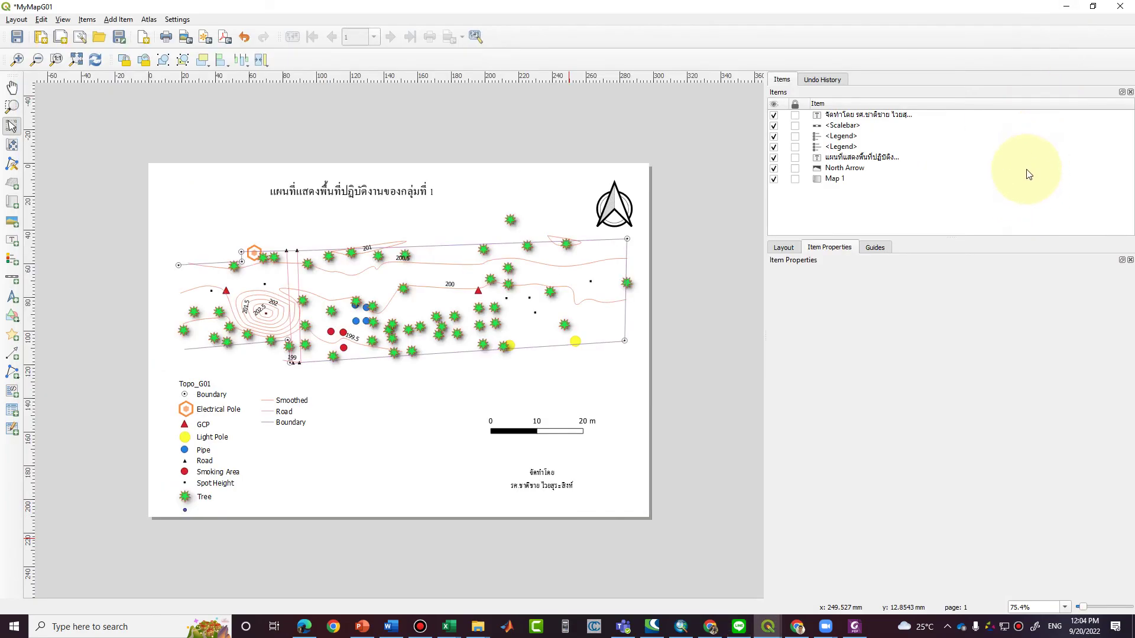
pyautogui.moveTo(740, 628)
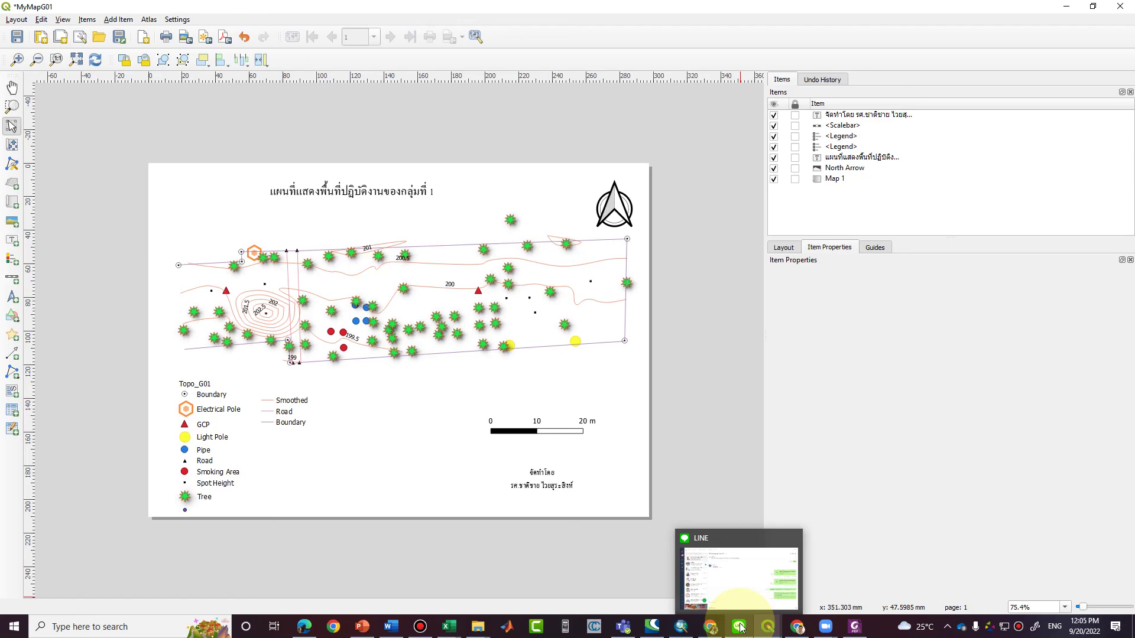
pyautogui.click(740, 627)
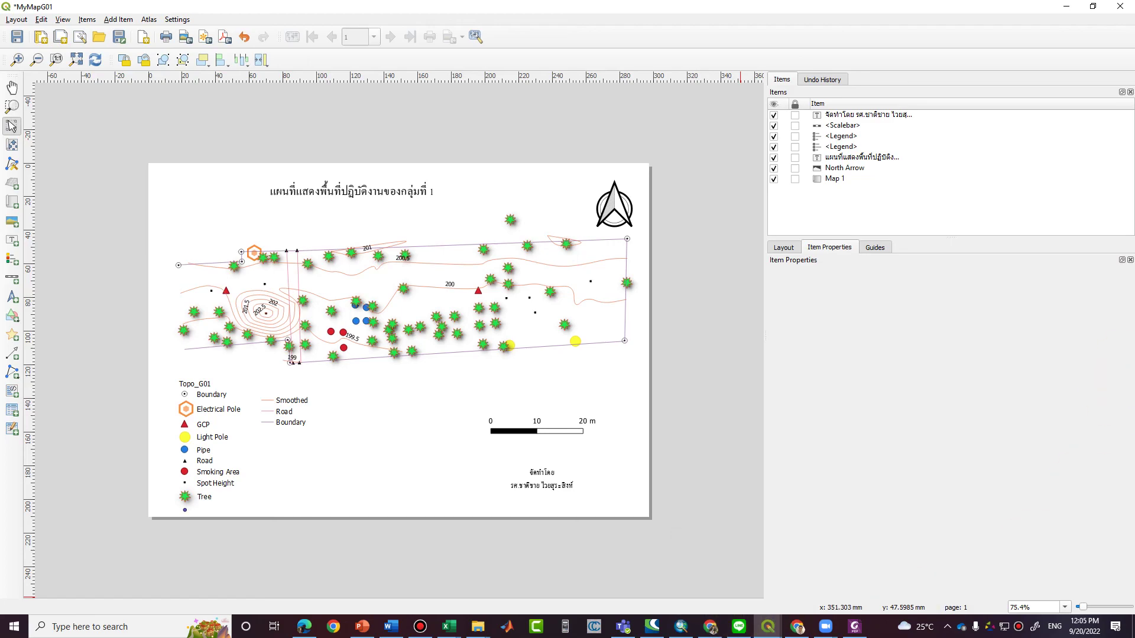